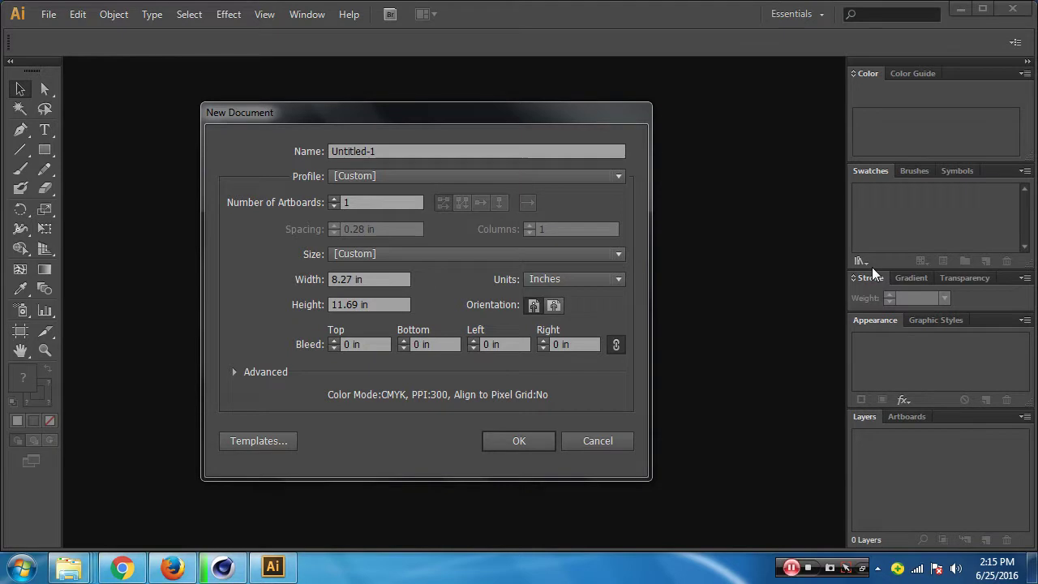
Search Google for 'typography' in a new Chrome tab, switching between Images and All results
left_click(121, 567)
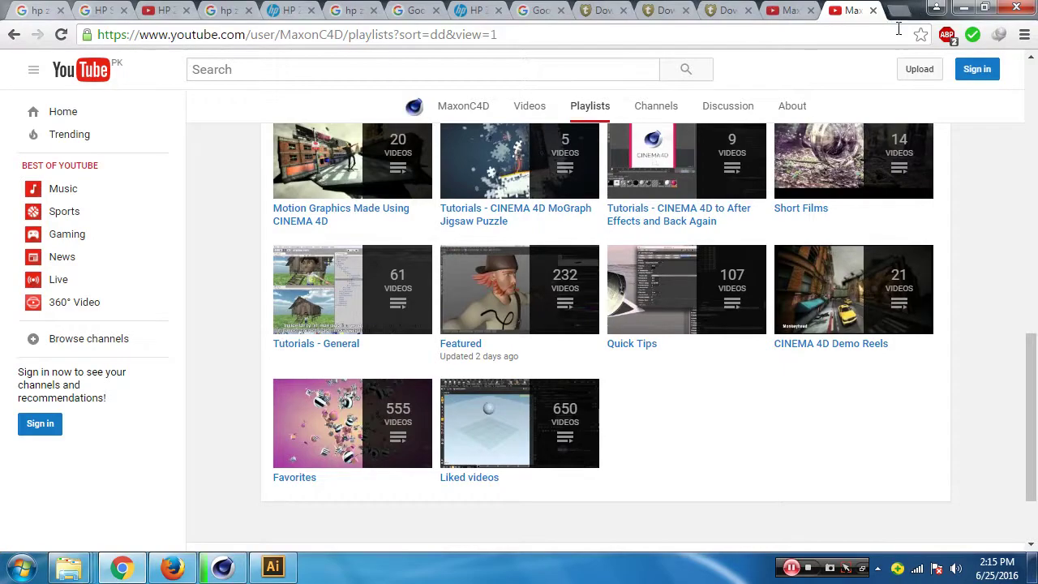
left_click(900, 11)
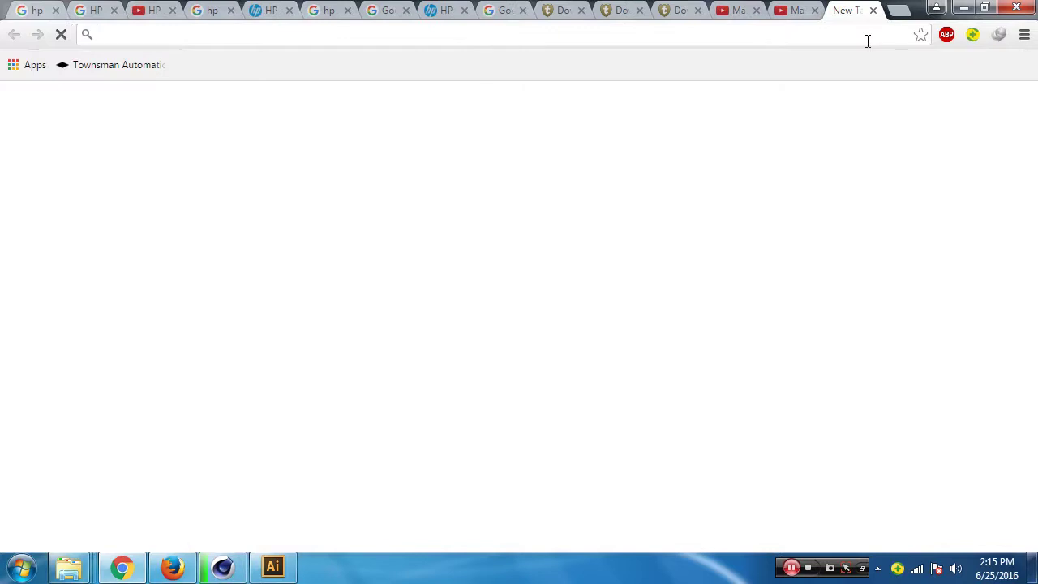
type("typogra")
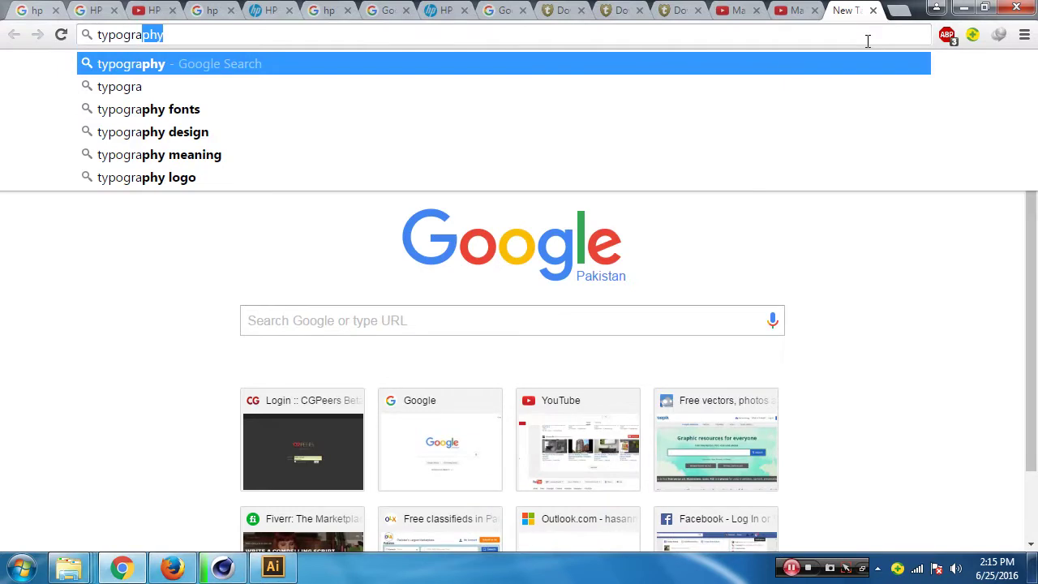
key("Return")
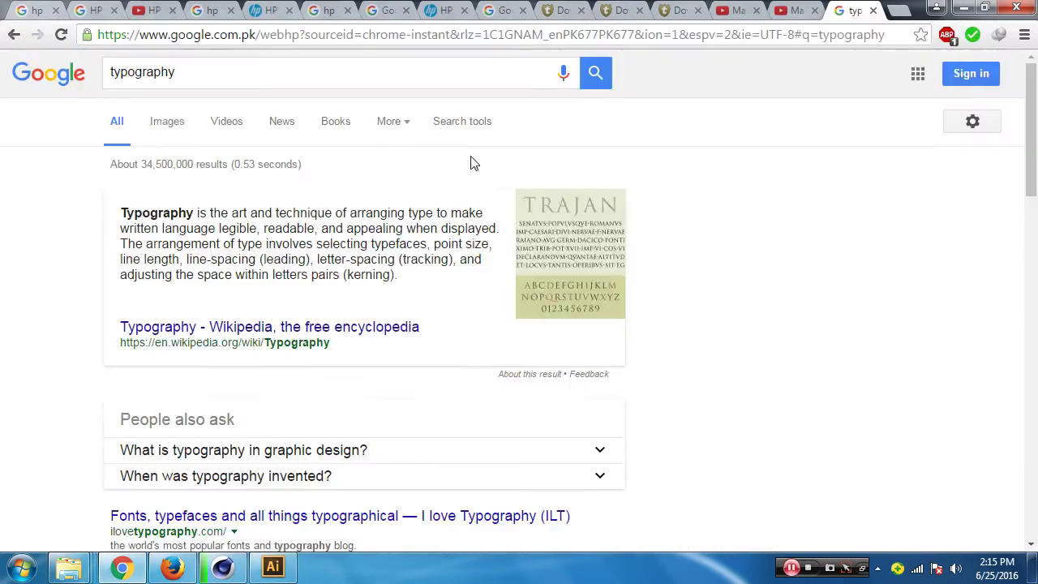
left_click(172, 125)
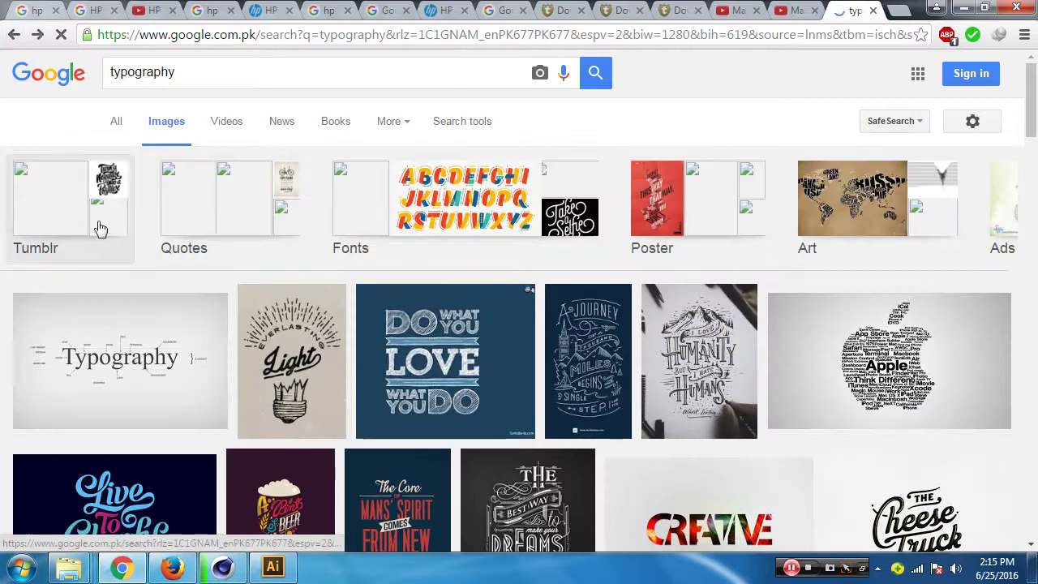
key("alt+Left")
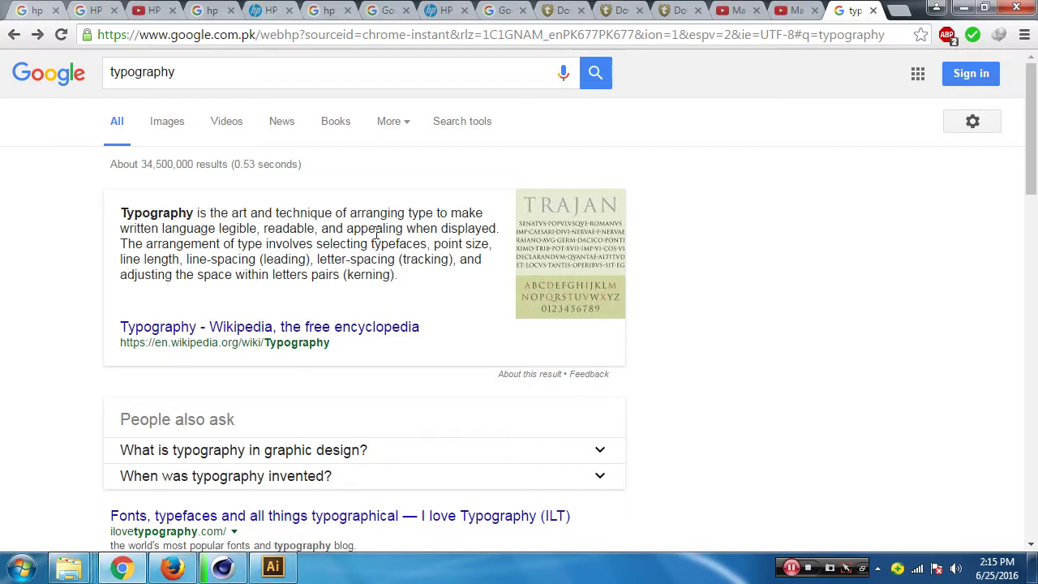
left_click(171, 139)
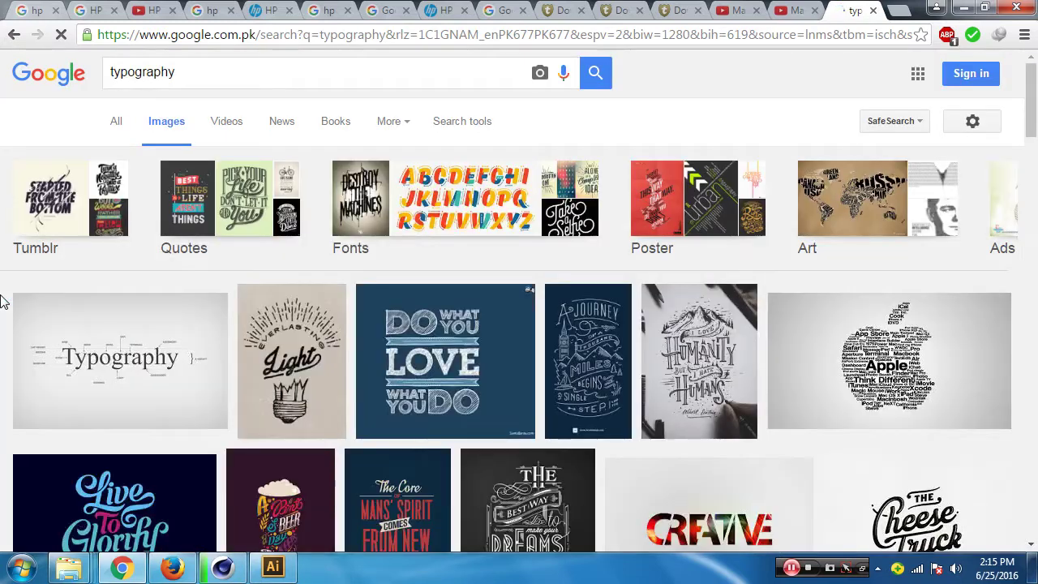
Scroll through the typography image results and shift the category carousel forward and back
scroll(2, 302, "down", 1)
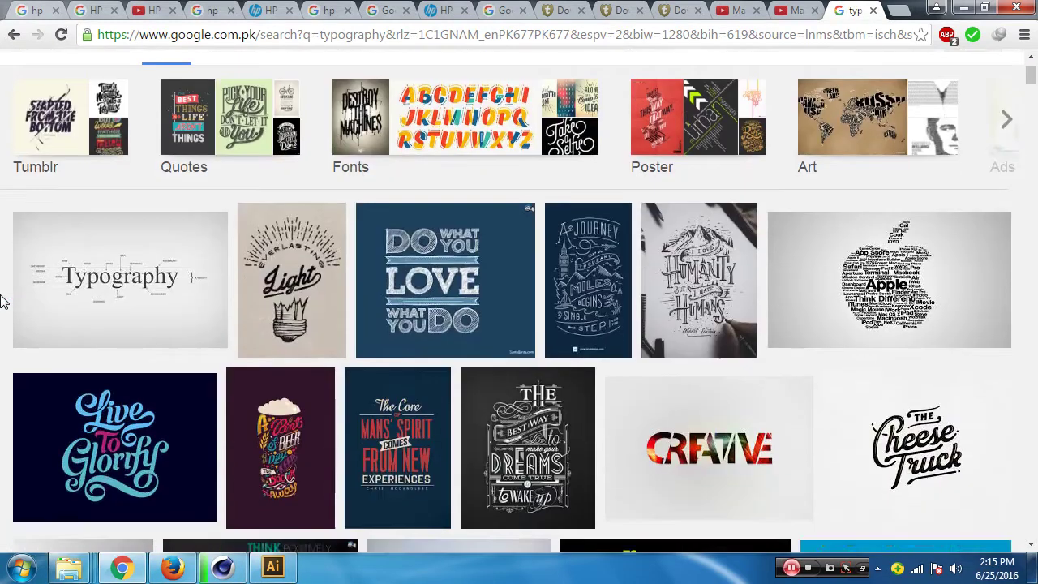
scroll(3, 302, "down", 1)
scroll(2, 302, "down", 1)
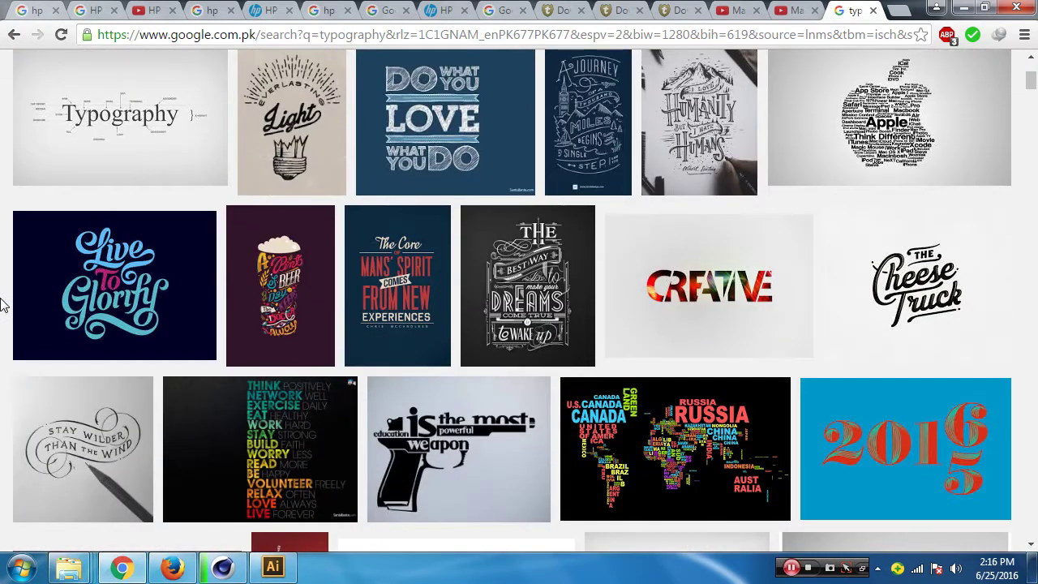
scroll(2, 304, "down", 1)
scroll(3, 306, "down", 1)
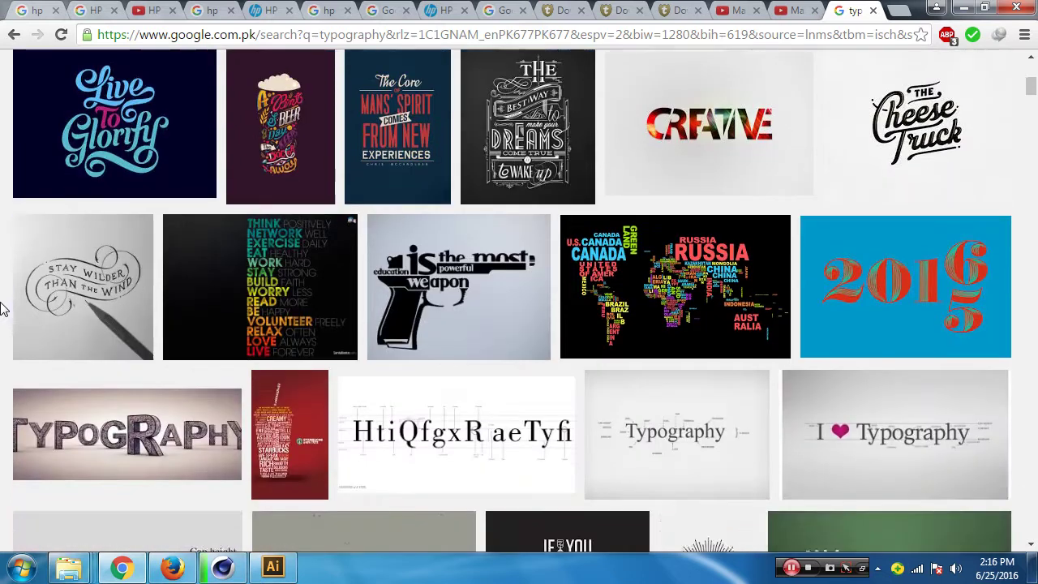
scroll(2, 308, "down", 1)
scroll(3, 308, "down", 1)
scroll(2, 308, "down", 1)
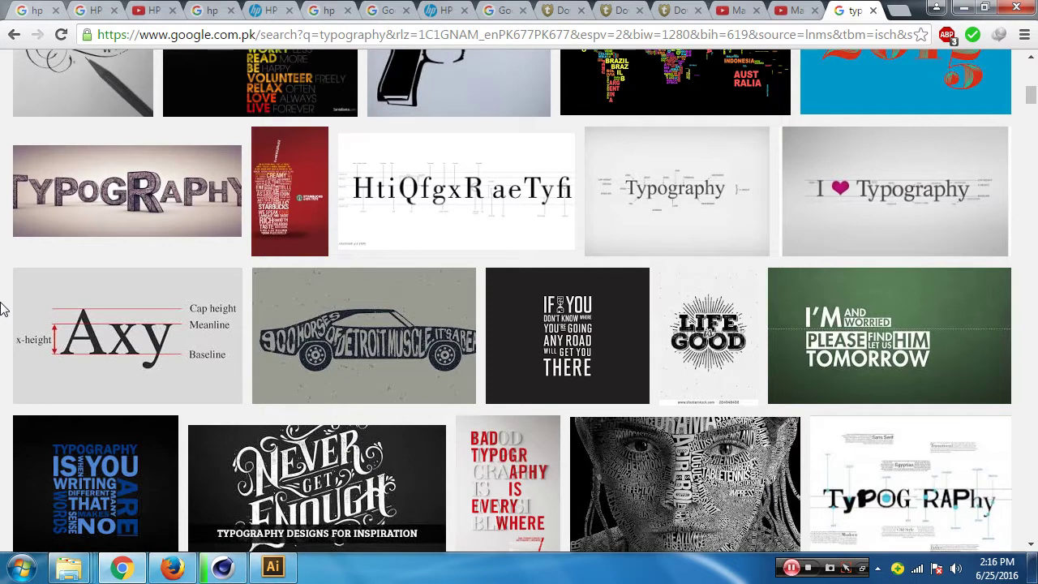
scroll(3, 308, "up", 4)
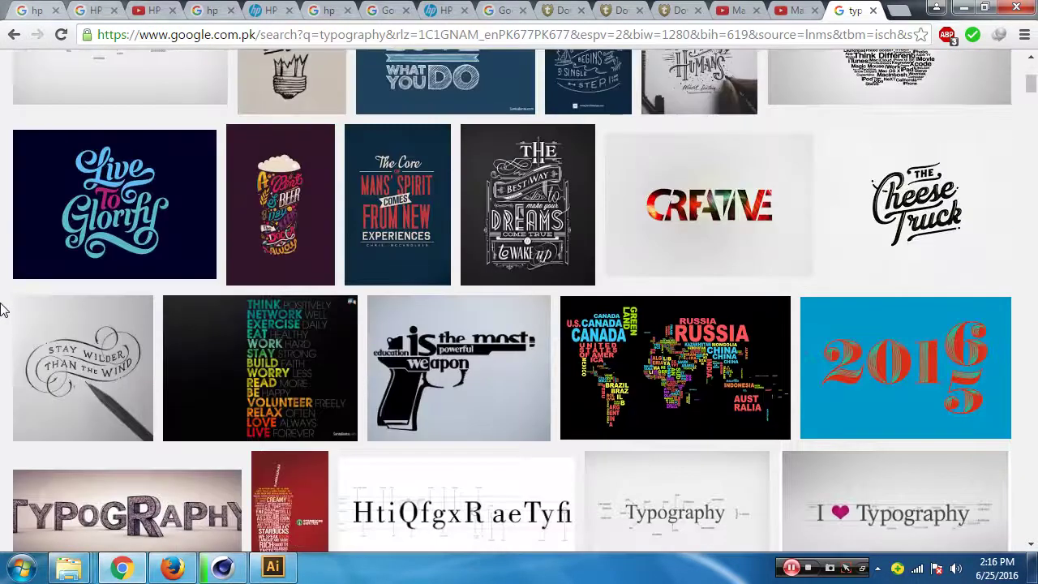
scroll(3, 312, "up", 4)
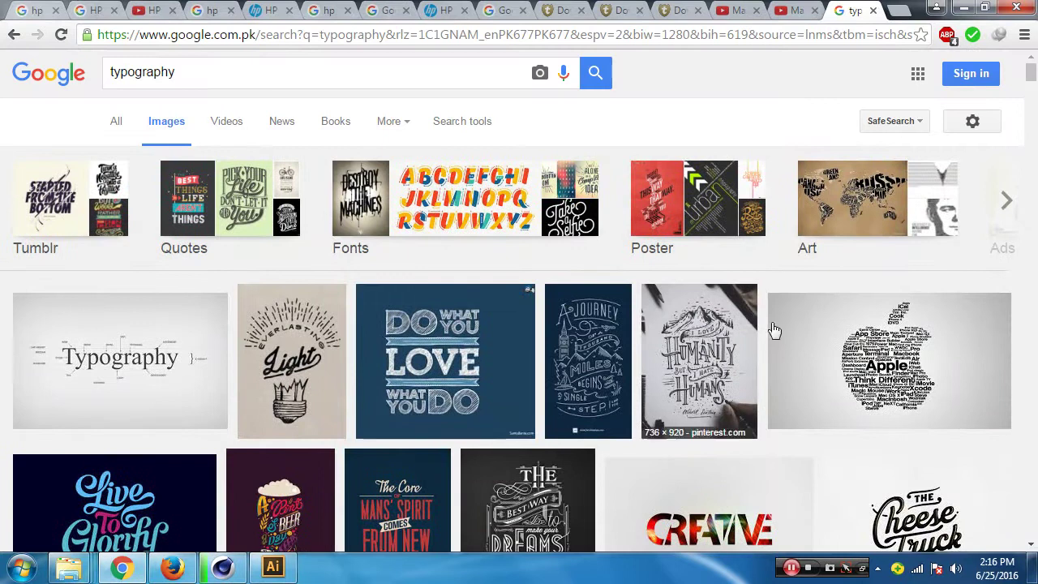
left_click(1007, 204)
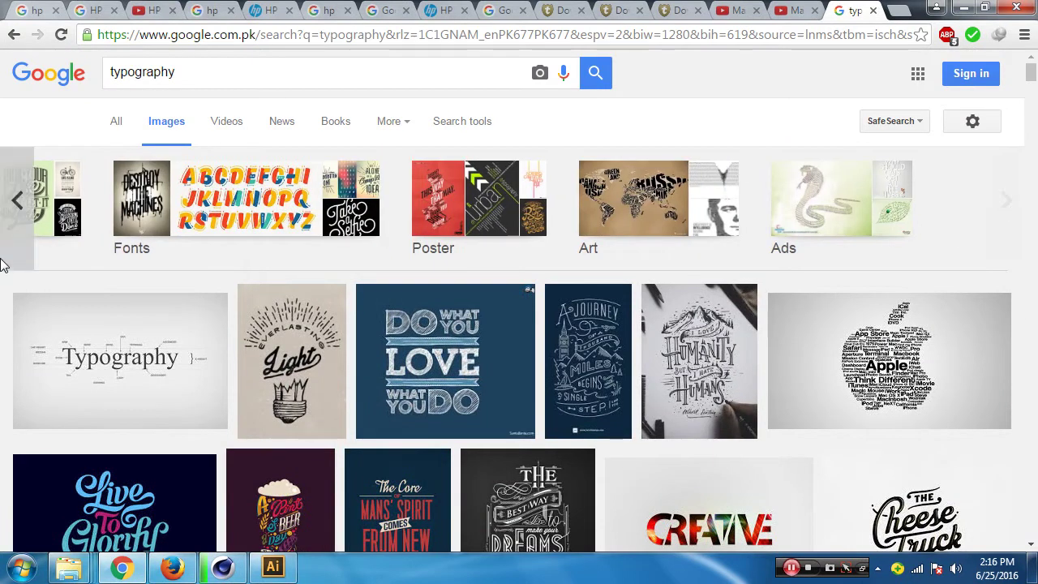
left_click(13, 204)
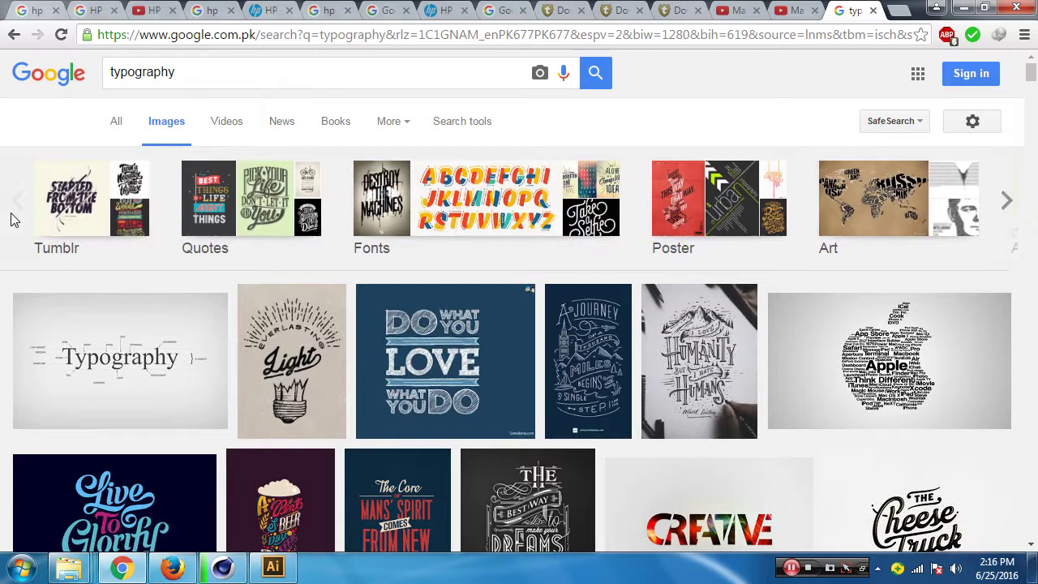
Minimize Chrome to check Illustrator, then restore the browser with a fresh blank tab
left_click(960, 11)
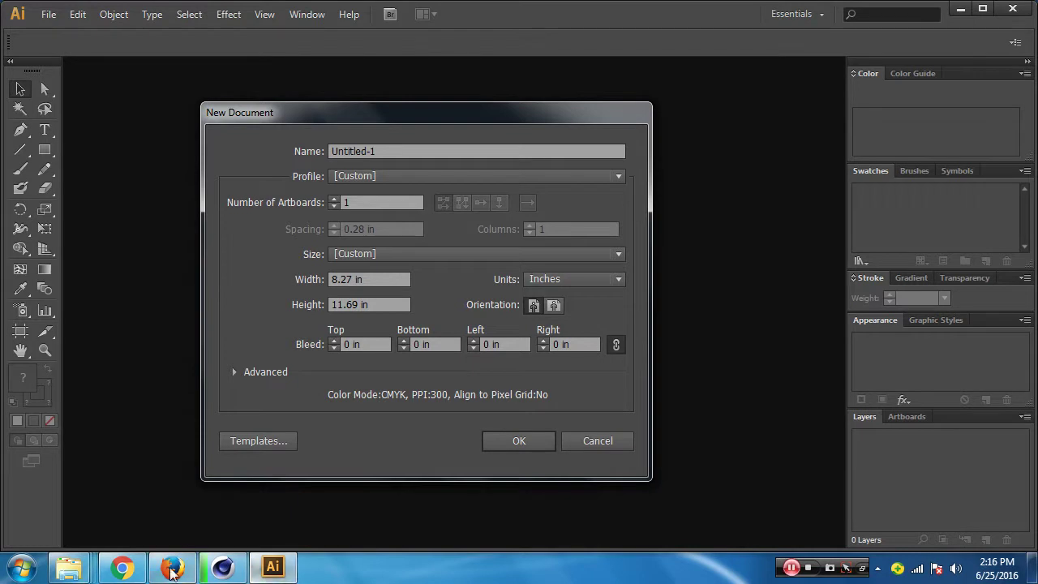
left_click(118, 571)
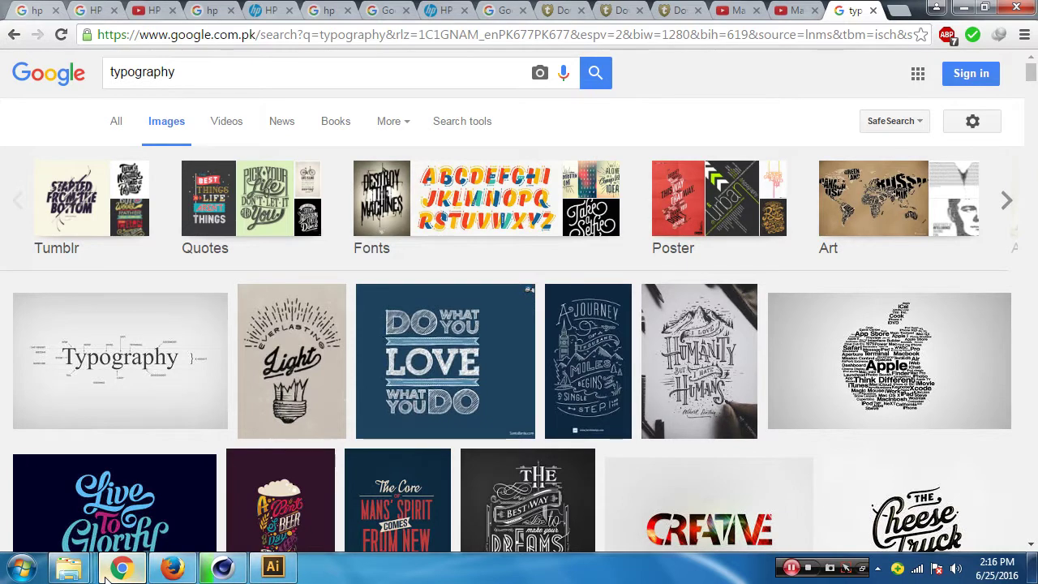
left_click(898, 10)
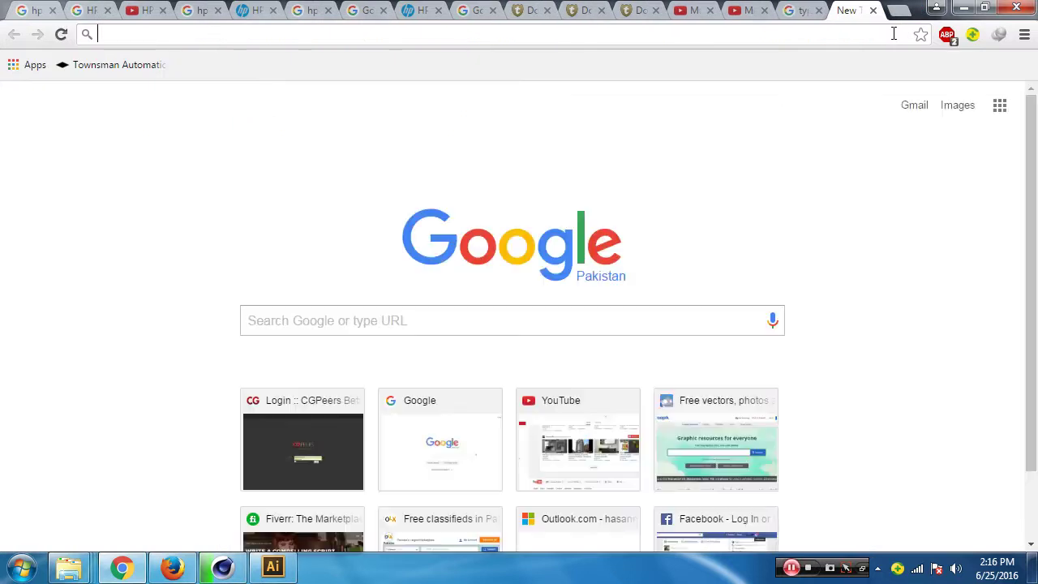
Search Google for 'types of text'
type("text")
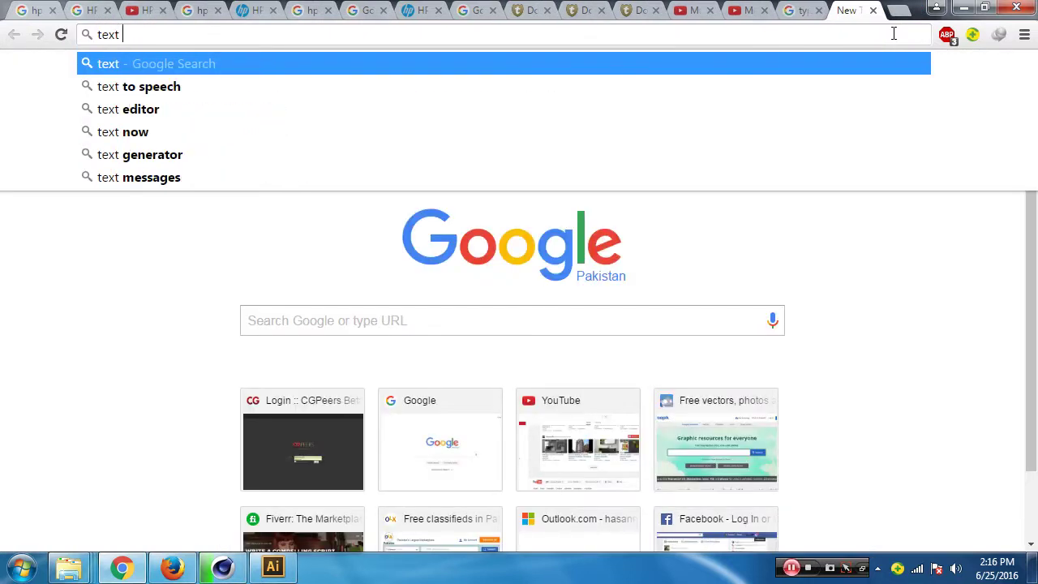
key("BackSpace")
key("BackSpace")
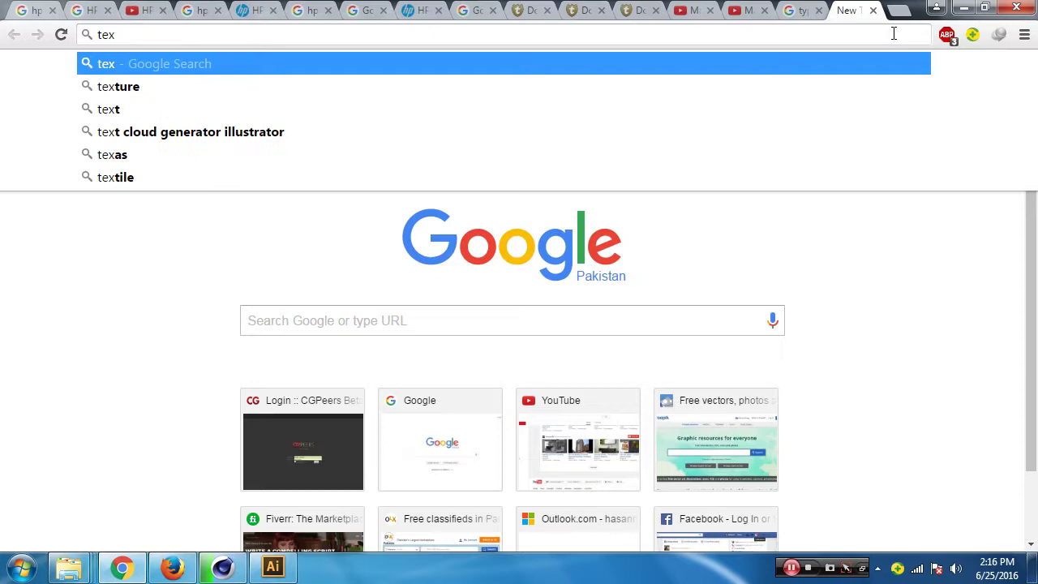
key("BackSpace")
key("BackSpace")
key("BackSpace")
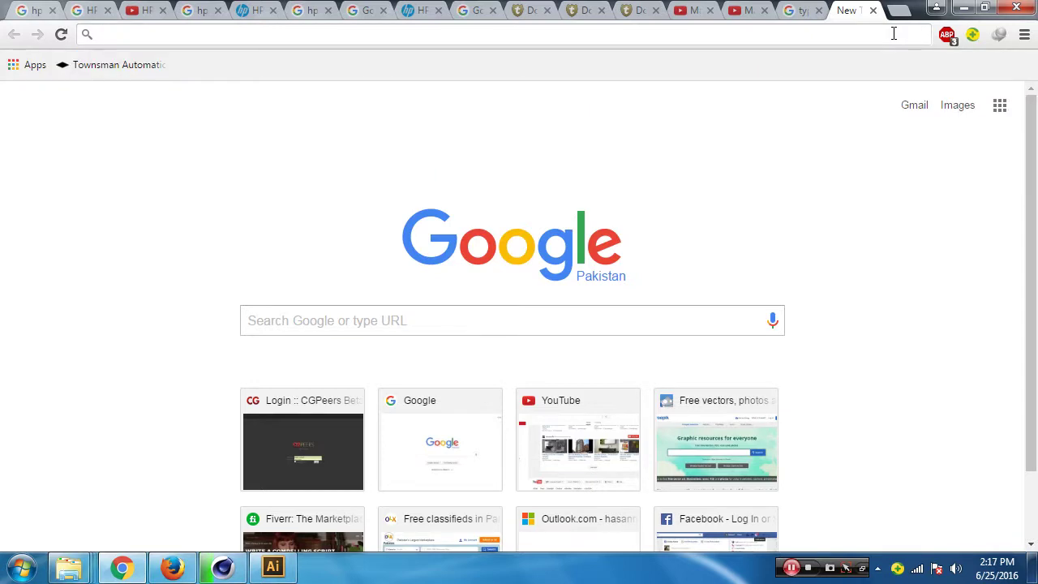
type("typ")
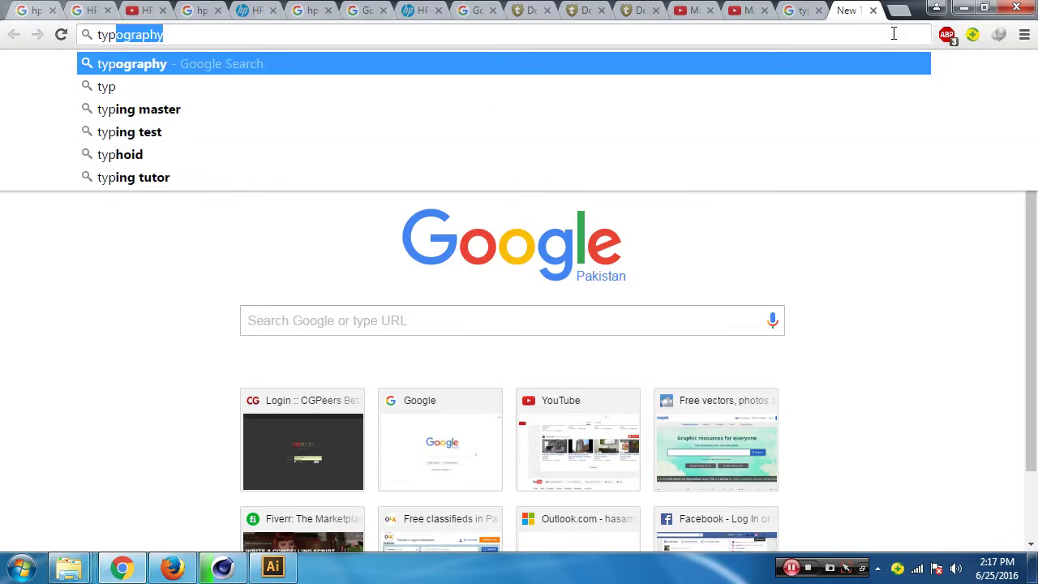
type("es of")
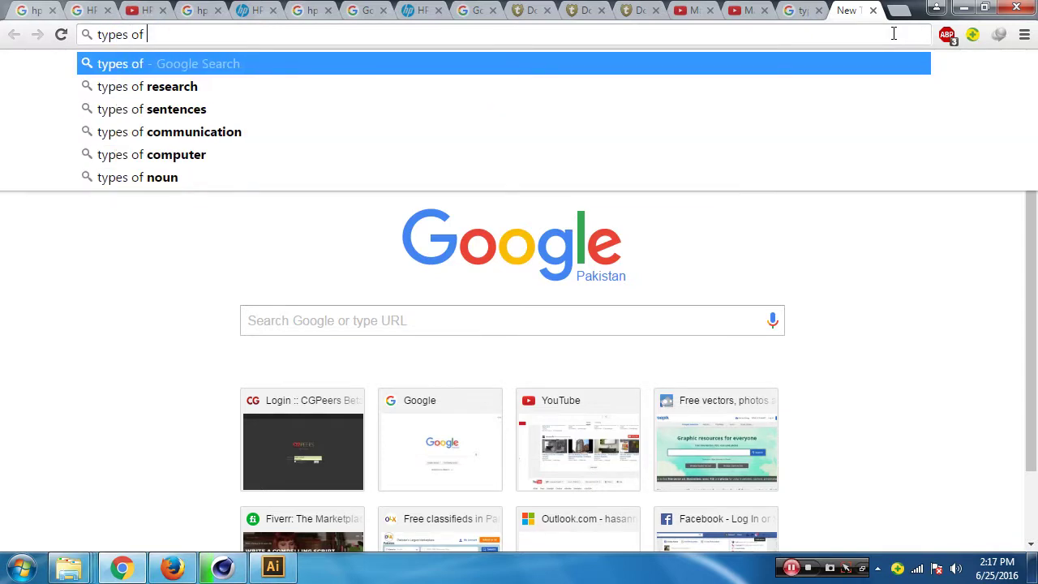
type(" text")
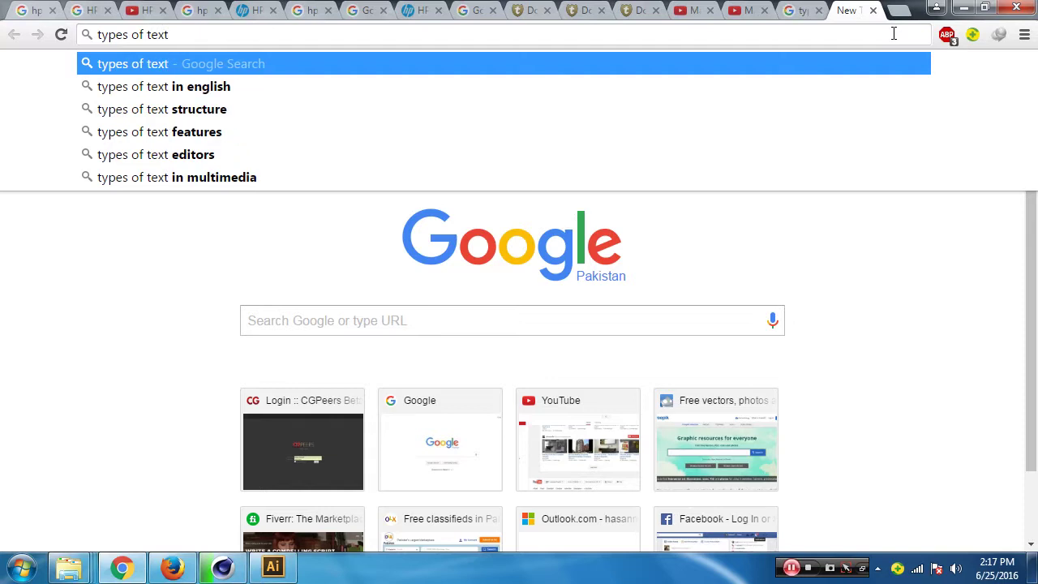
key("Return")
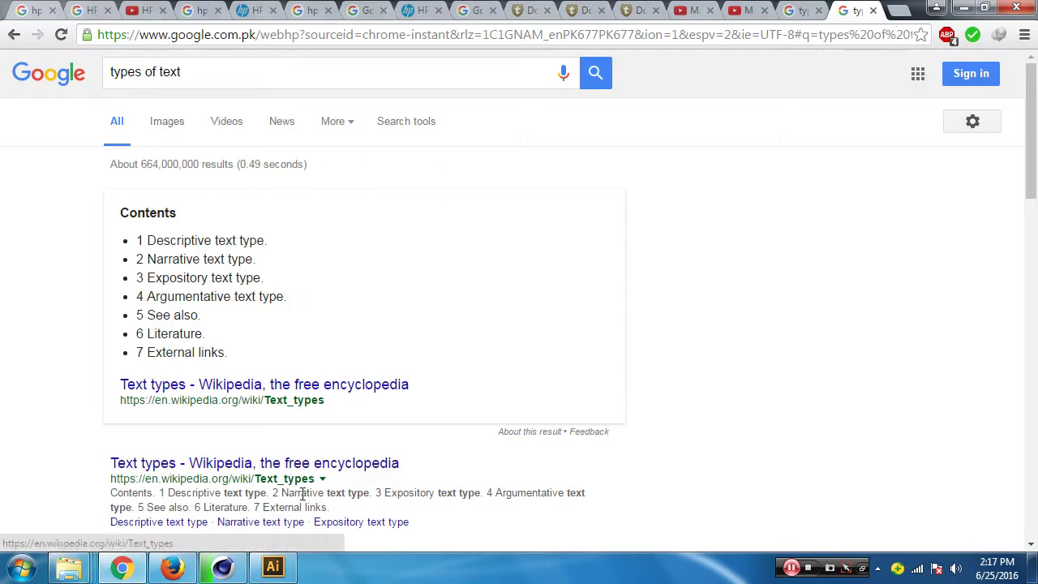
Read Wikipedia's Text types article in its own tab, then close that tab
scroll(329, 486, "down", 2)
middle_click(332, 308)
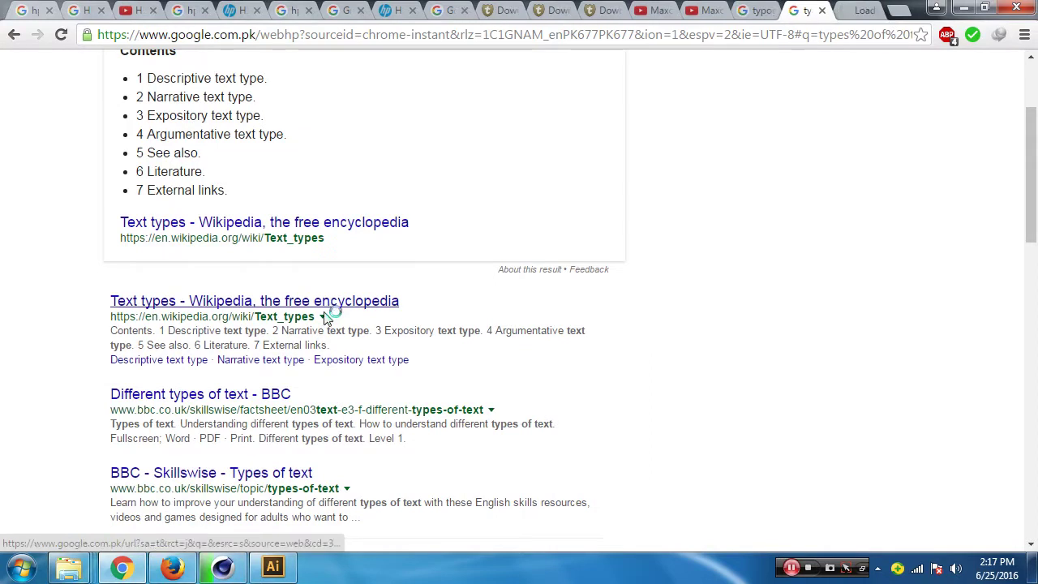
left_click(857, 11)
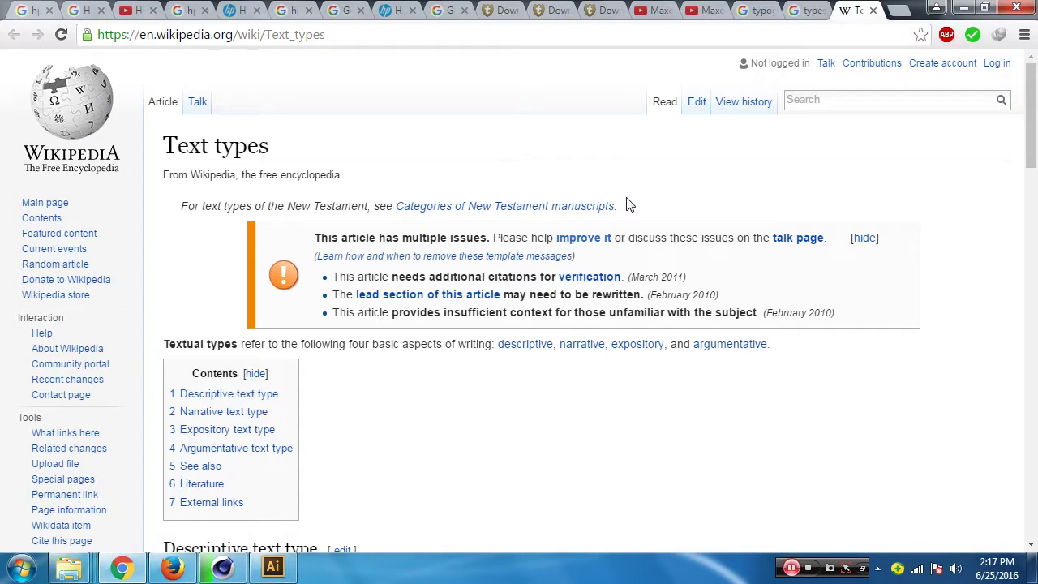
scroll(633, 201, "down", 4)
scroll(656, 282, "down", 1)
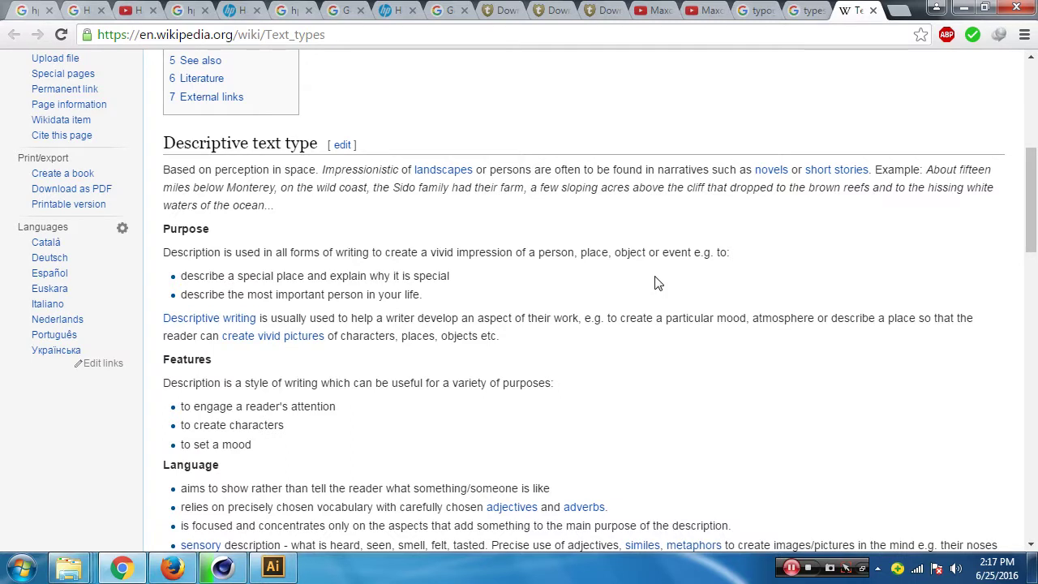
scroll(657, 283, "down", 2)
scroll(656, 283, "down", 2)
scroll(657, 283, "down", 2)
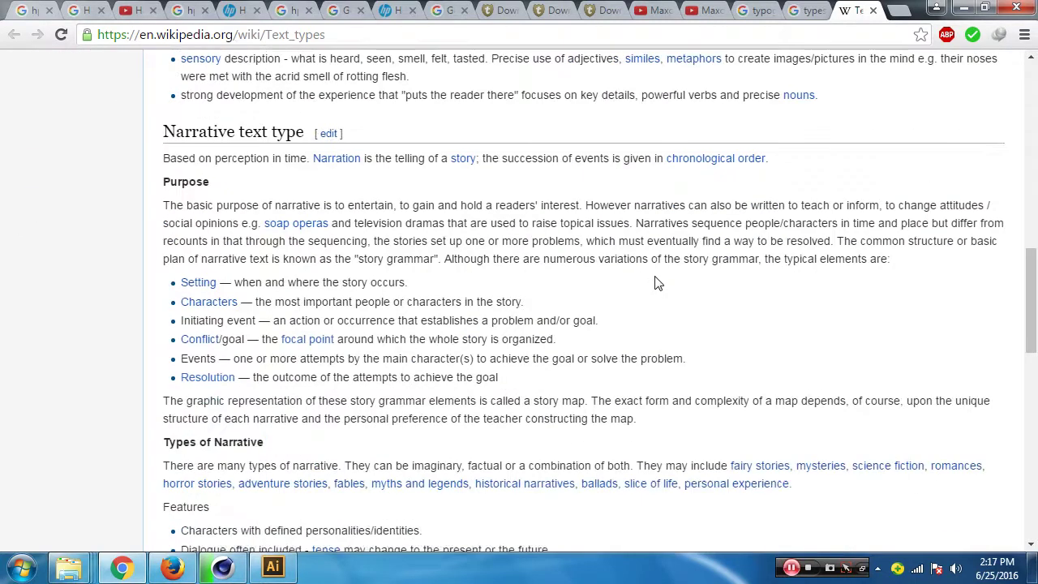
scroll(657, 283, "down", 4)
scroll(657, 283, "down", 5)
scroll(657, 282, "down", 2)
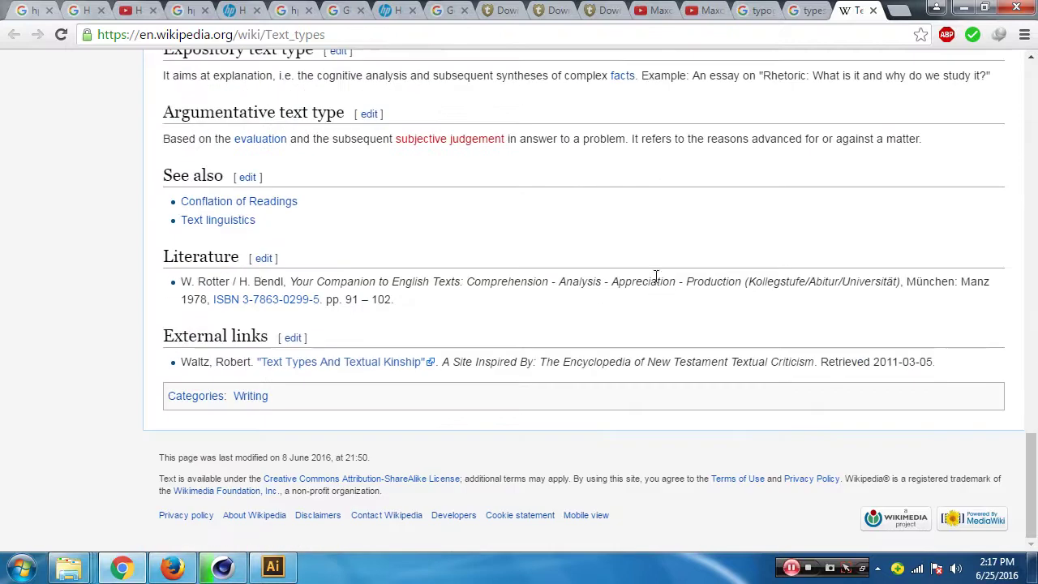
left_click(872, 10)
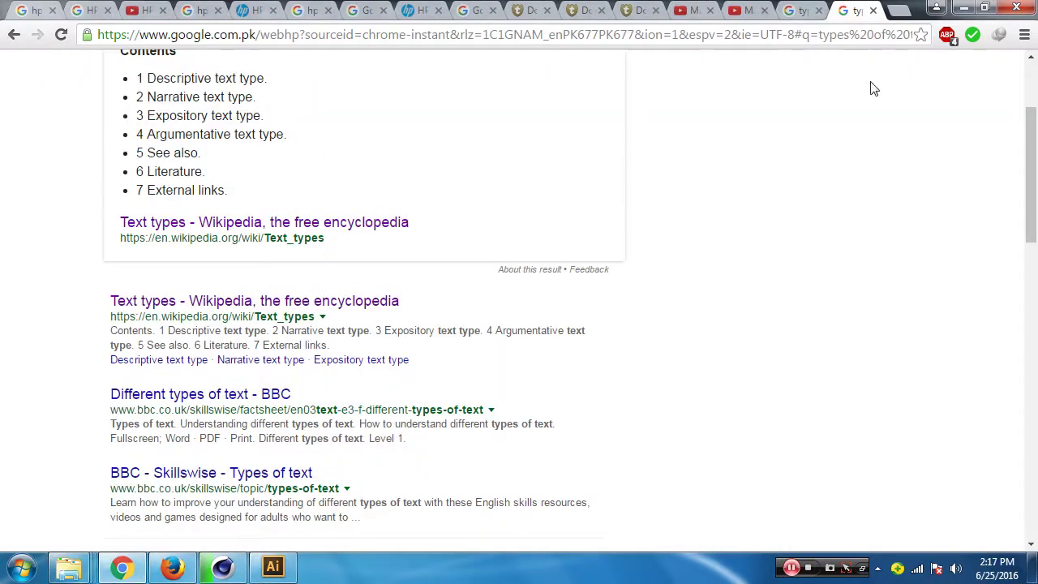
Change the Google query to 'types of fonts'
scroll(477, 243, "up", 2)
double_click(170, 71)
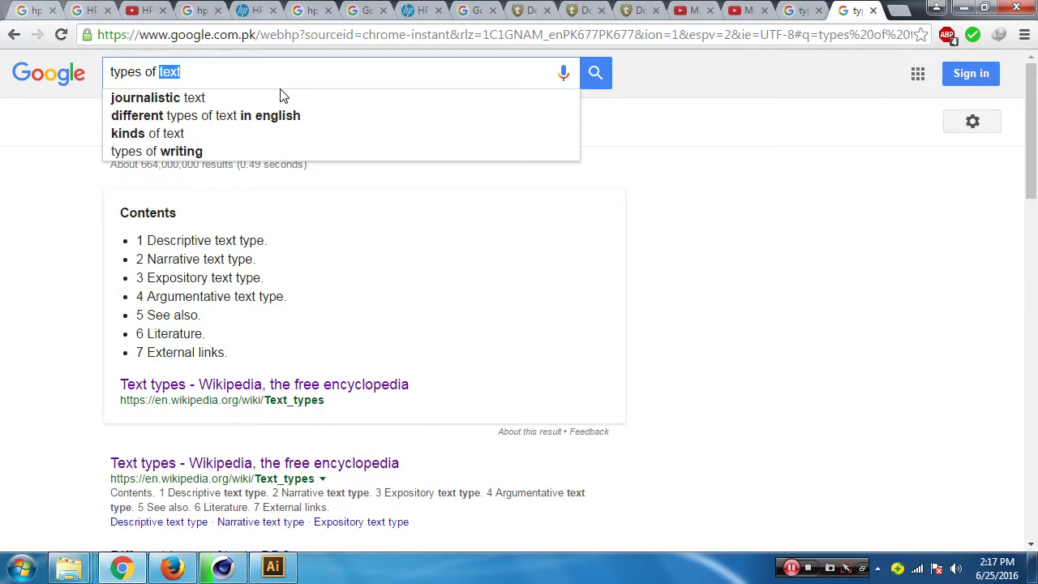
type("fon")
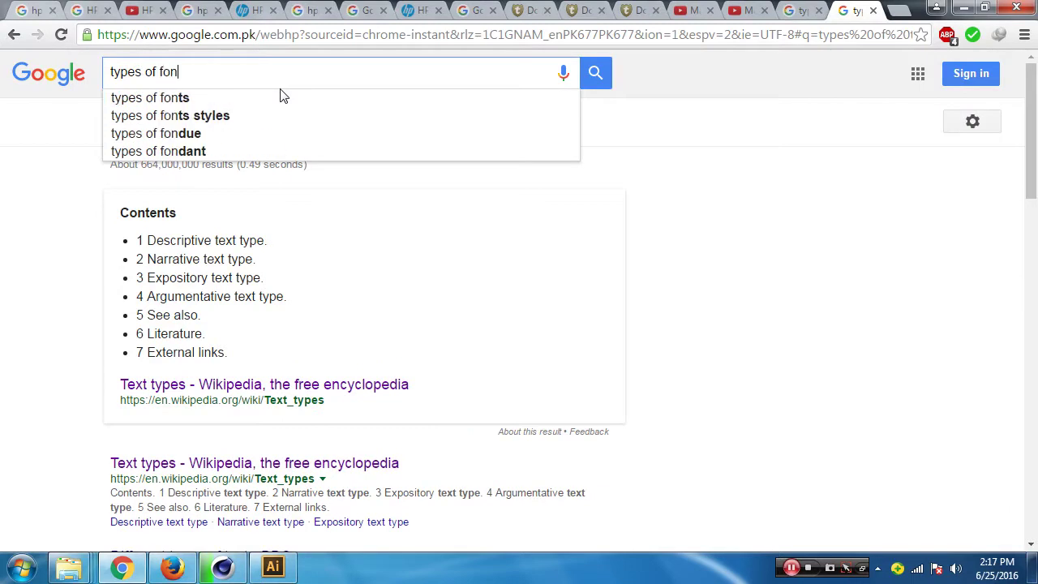
type("ts")
key("Return")
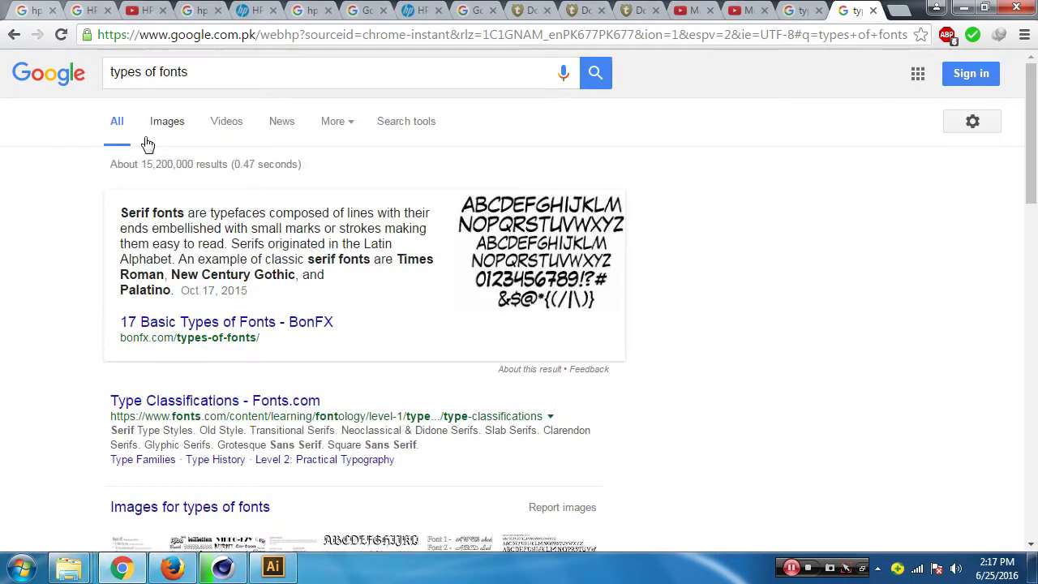
Open the Fonts.com type classifications and Wikipedia Typeface results in tabs and view Typeface
scroll(197, 324, "down", 1)
middle_click(252, 328)
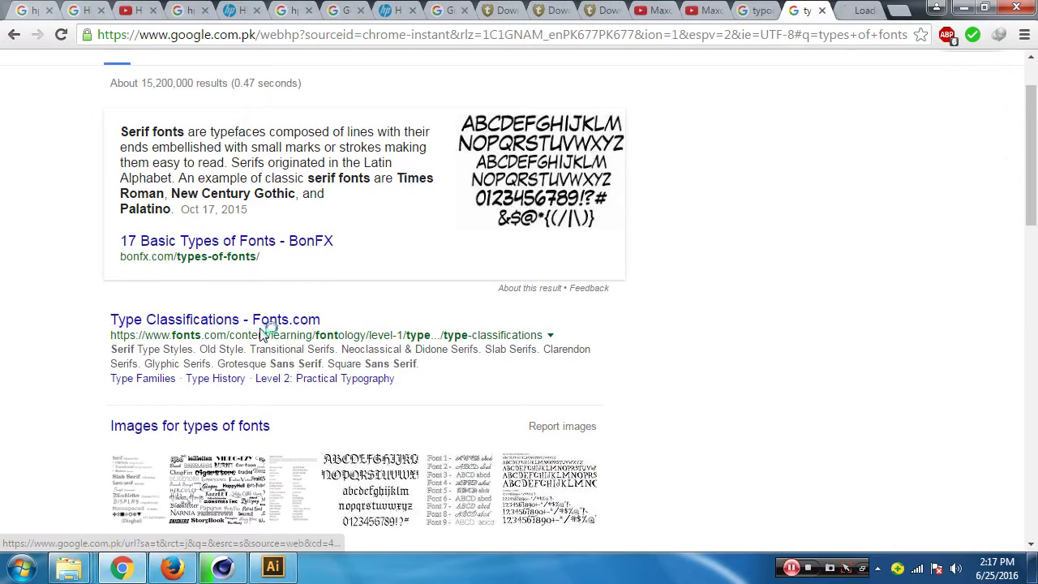
scroll(255, 331, "down", 1)
scroll(259, 334, "down", 3)
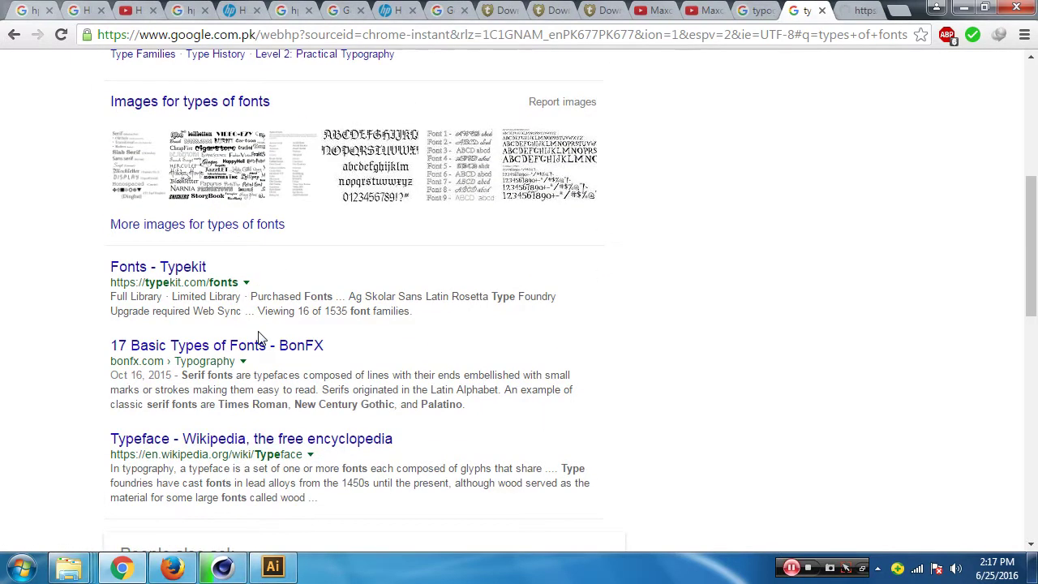
scroll(259, 334, "down", 1)
middle_click(260, 358)
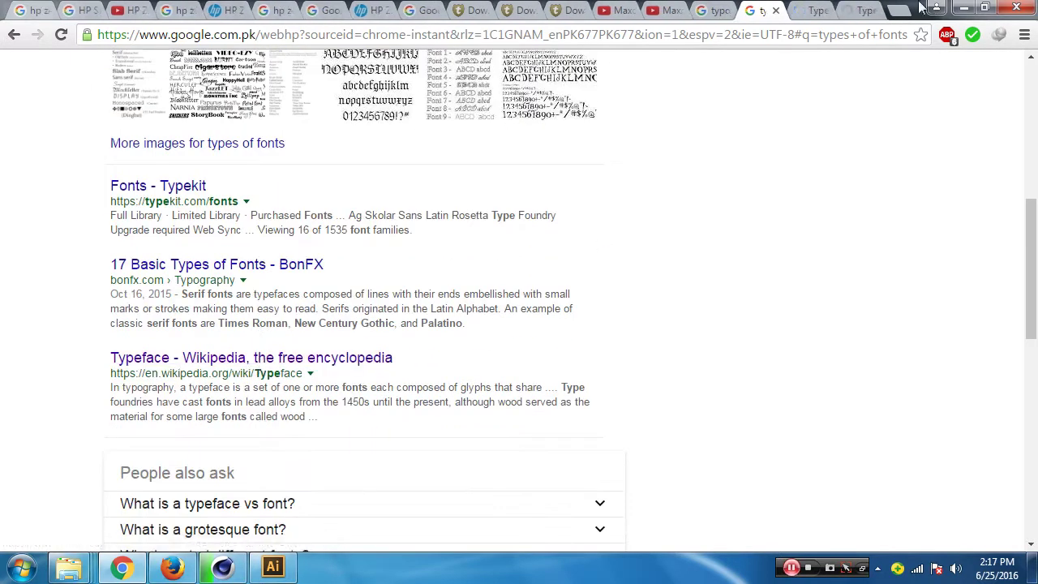
left_click(847, 15)
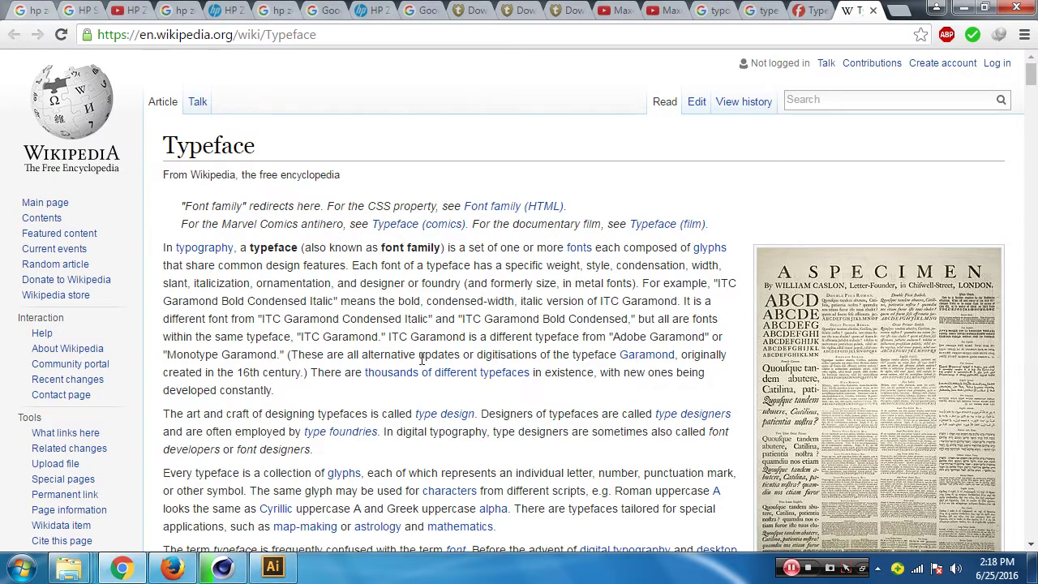
left_click(272, 567)
Create the portrait Untitled-1 CMYK document from the New Document dialog
left_click(526, 445)
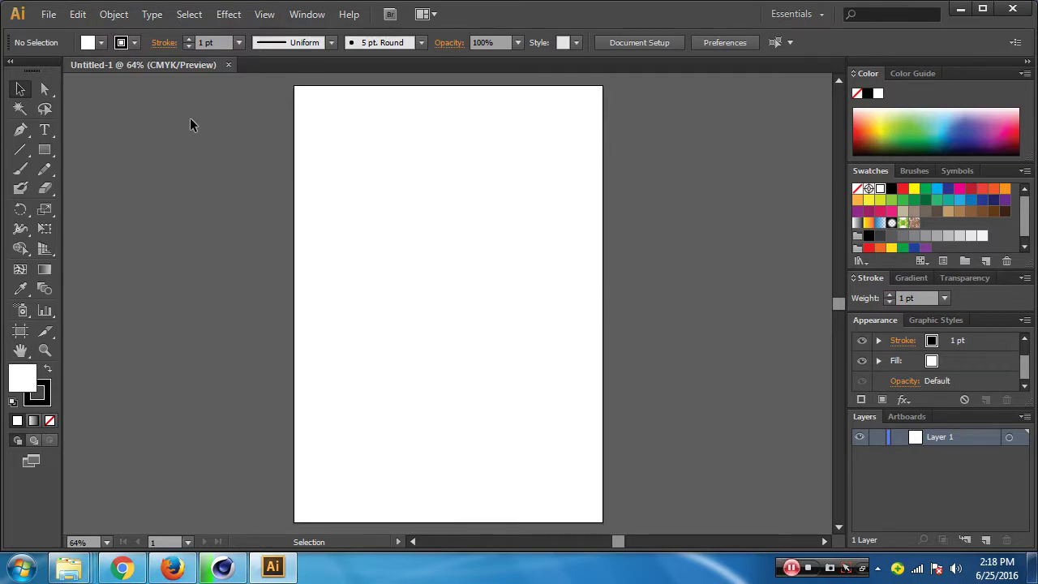
left_click(44, 134)
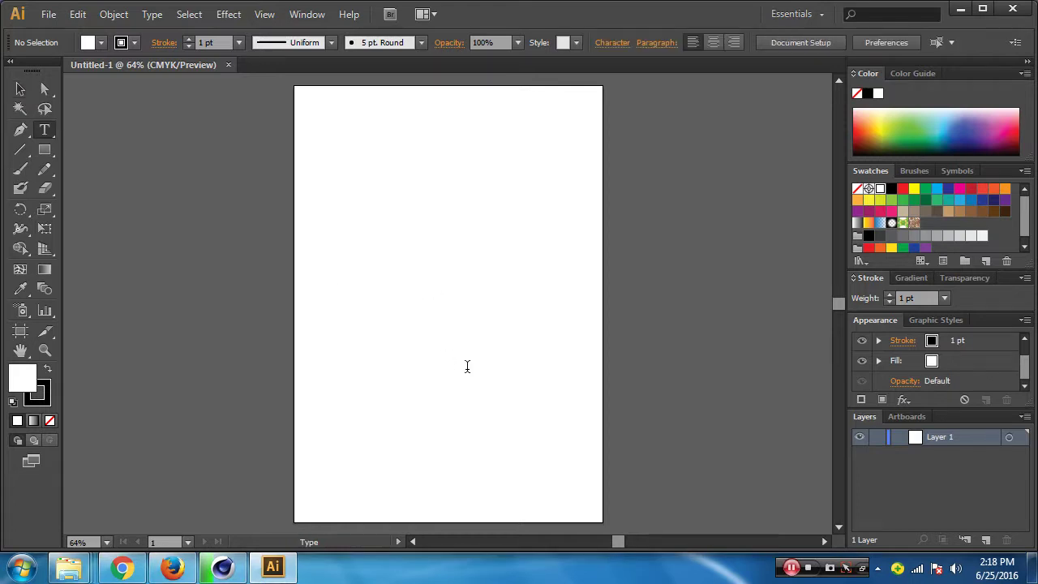
Type 'arena' on the artboard, enlarge it to 174 pt, and open the Character font list
left_click(390, 250)
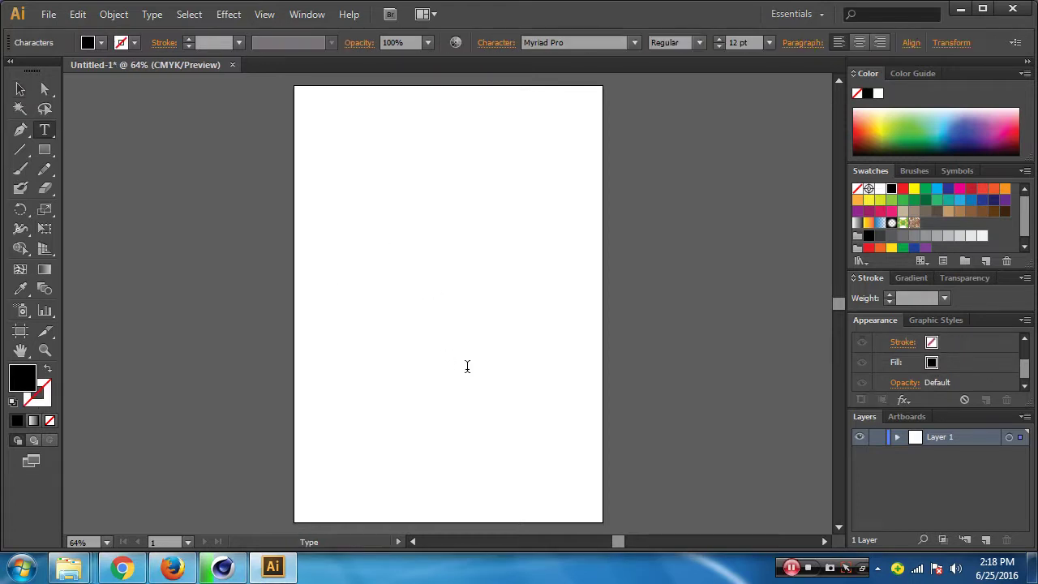
left_click(20, 89)
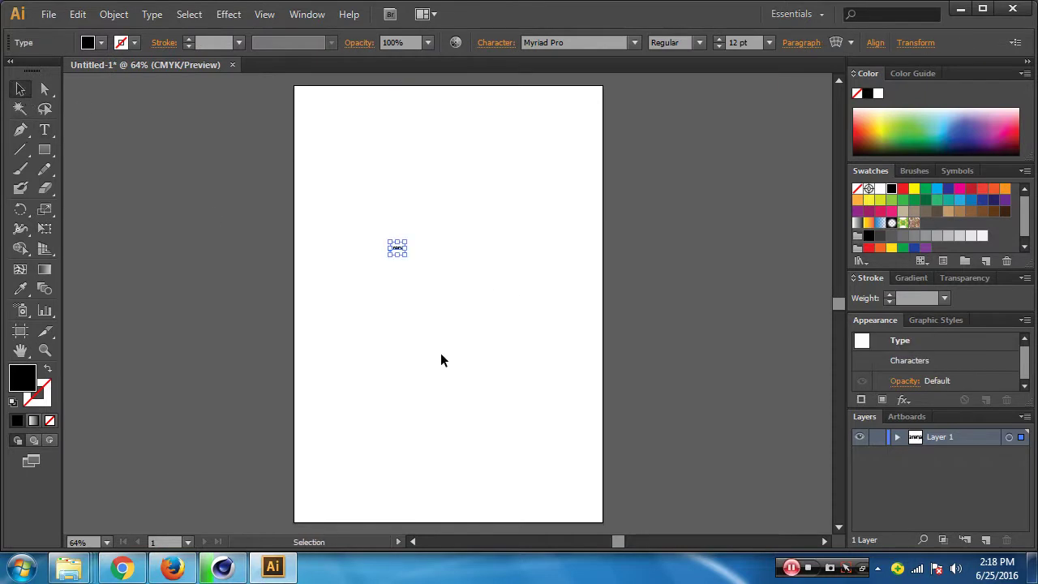
left_click_drag(406, 256, 519, 324)
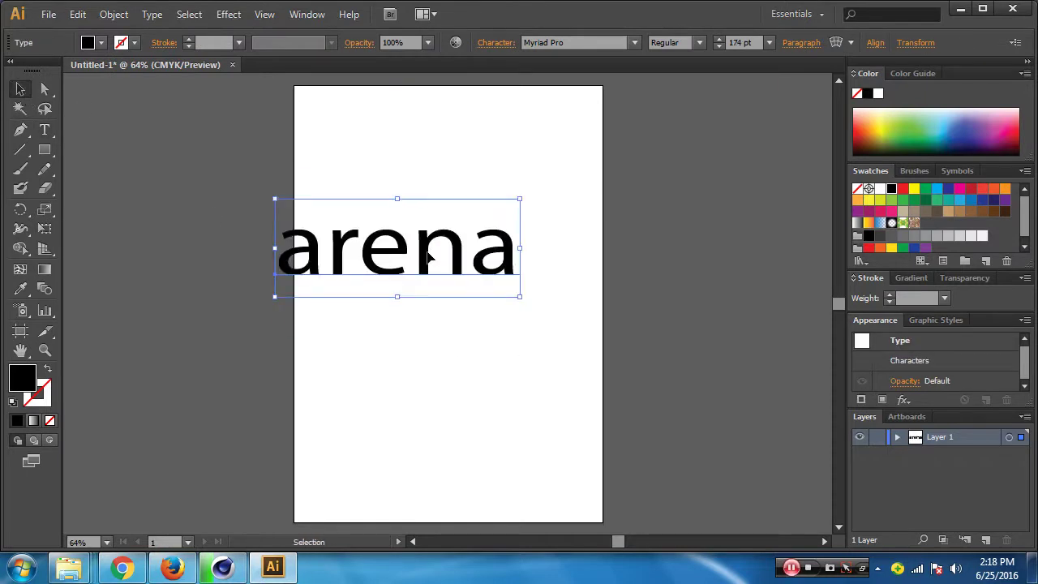
key("ctrl+t")
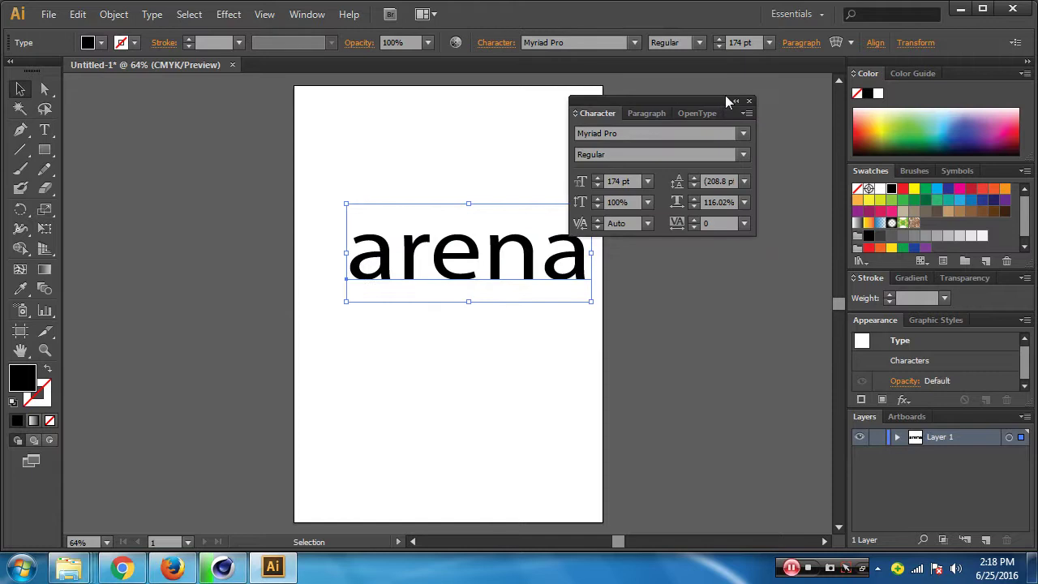
left_click(744, 133)
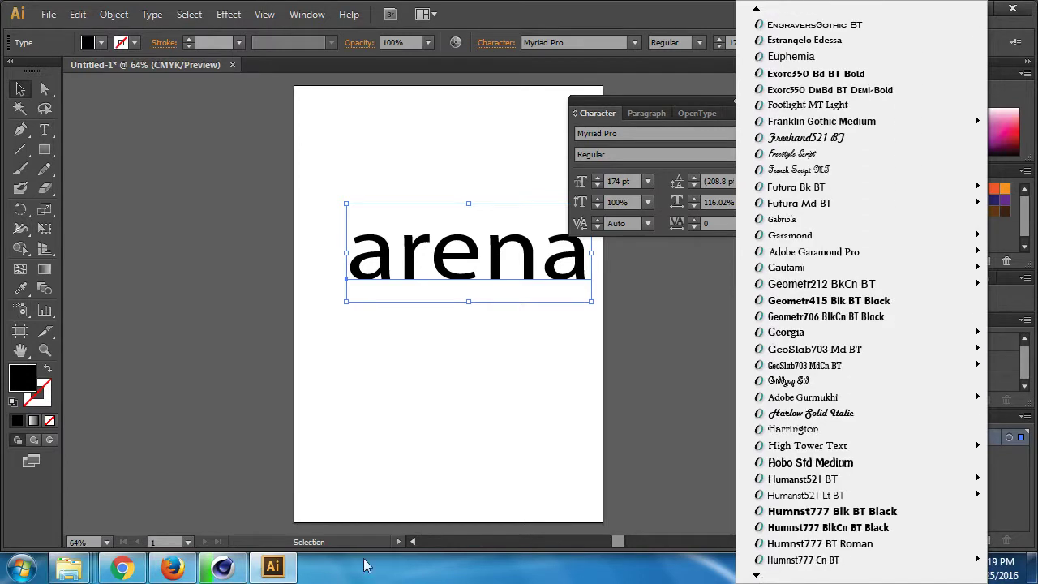
left_click(122, 567)
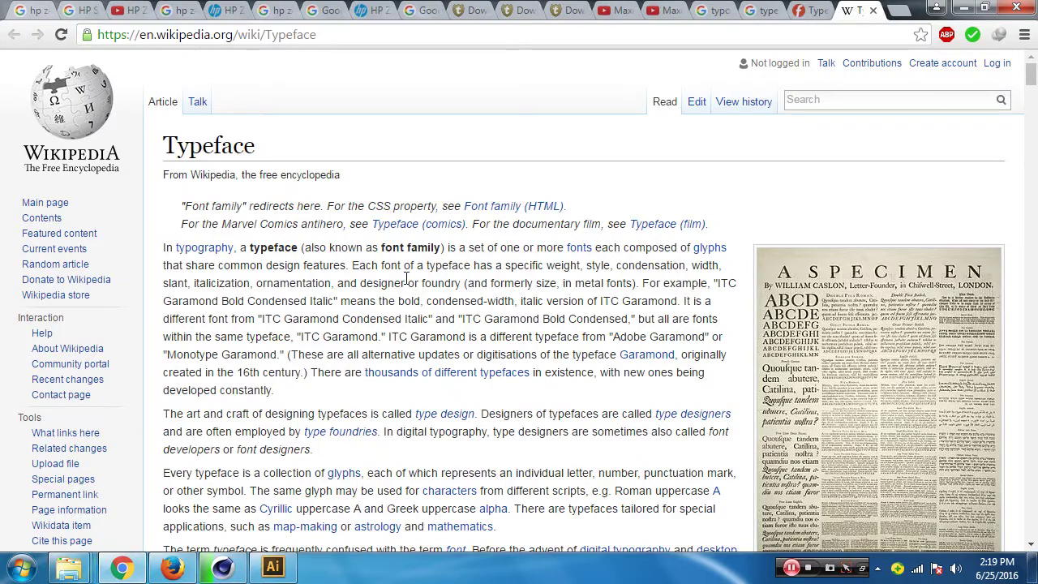
Scroll the Wikipedia Typeface article to the Serifs section comparing serif and sans serif letters
scroll(413, 290, "down", 4)
scroll(405, 298, "down", 5)
scroll(405, 300, "down", 4)
scroll(405, 300, "down", 3)
scroll(406, 298, "down", 6)
scroll(405, 297, "down", 5)
scroll(405, 294, "down", 3)
scroll(404, 293, "down", 5)
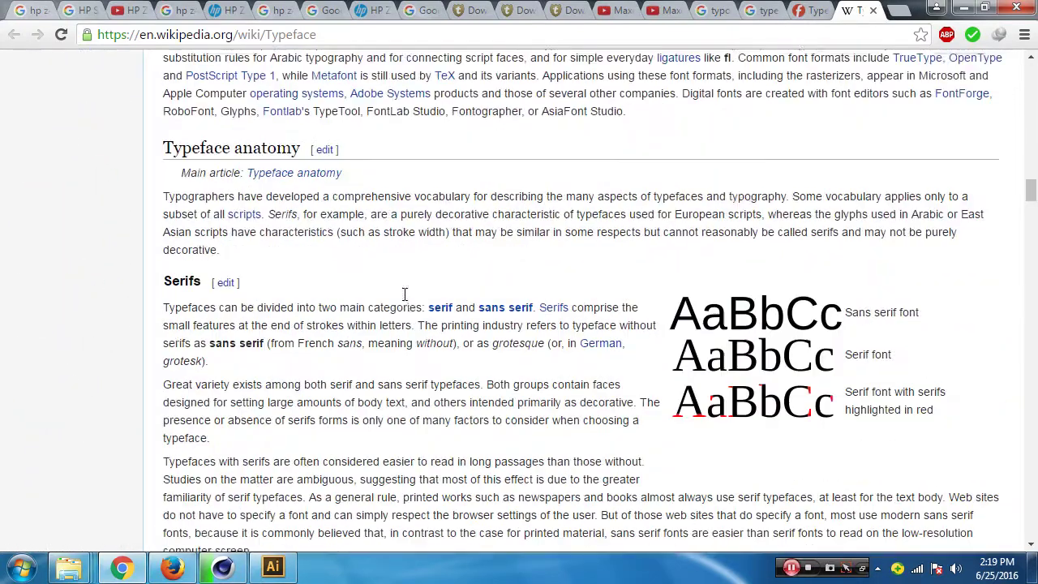
scroll(405, 293, "down", 2)
scroll(319, 292, "up", 2)
scroll(646, 357, "down", 4)
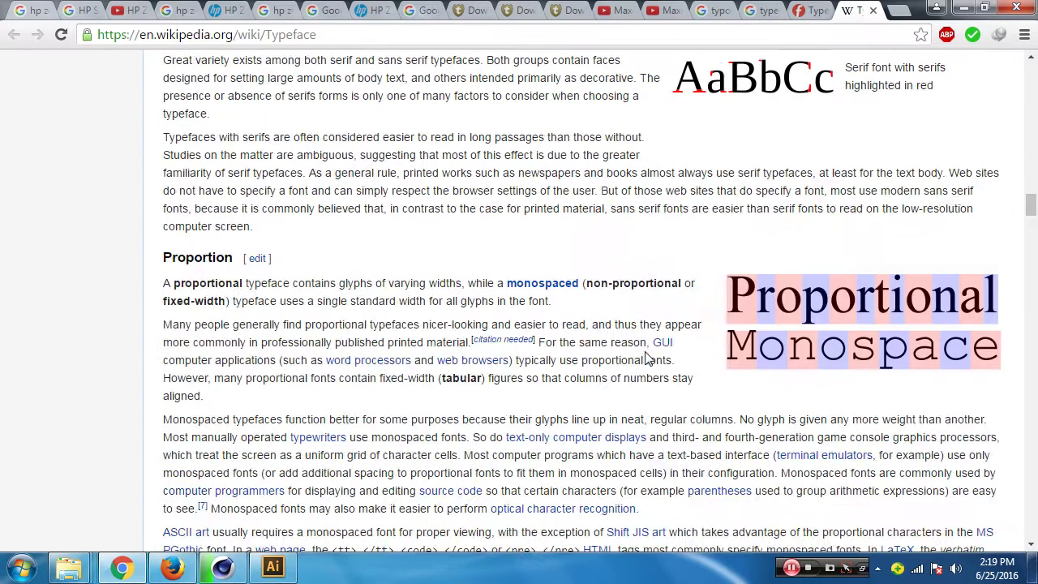
scroll(646, 358, "up", 3)
scroll(646, 358, "up", 1)
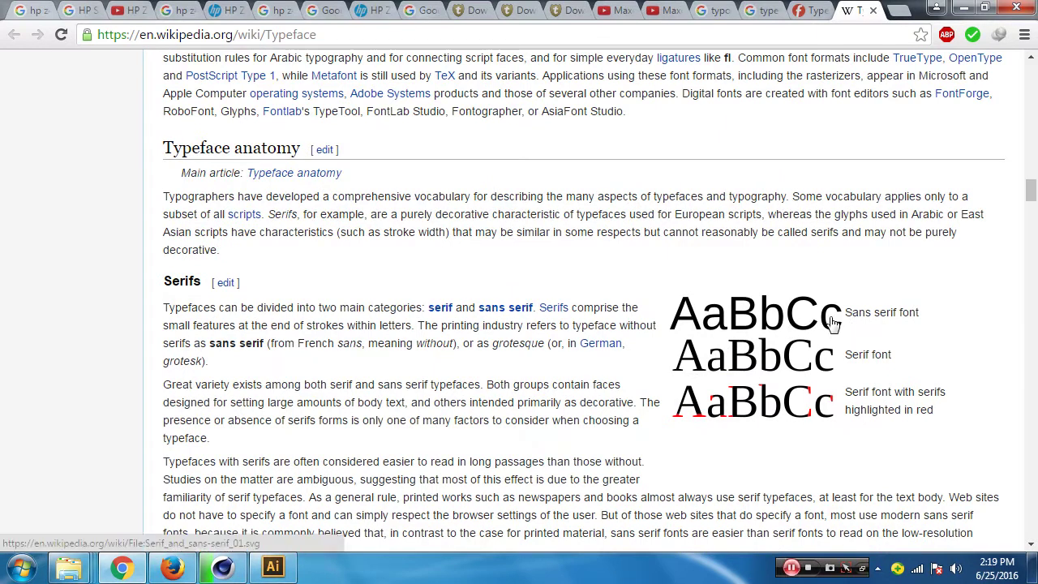
left_click(899, 12)
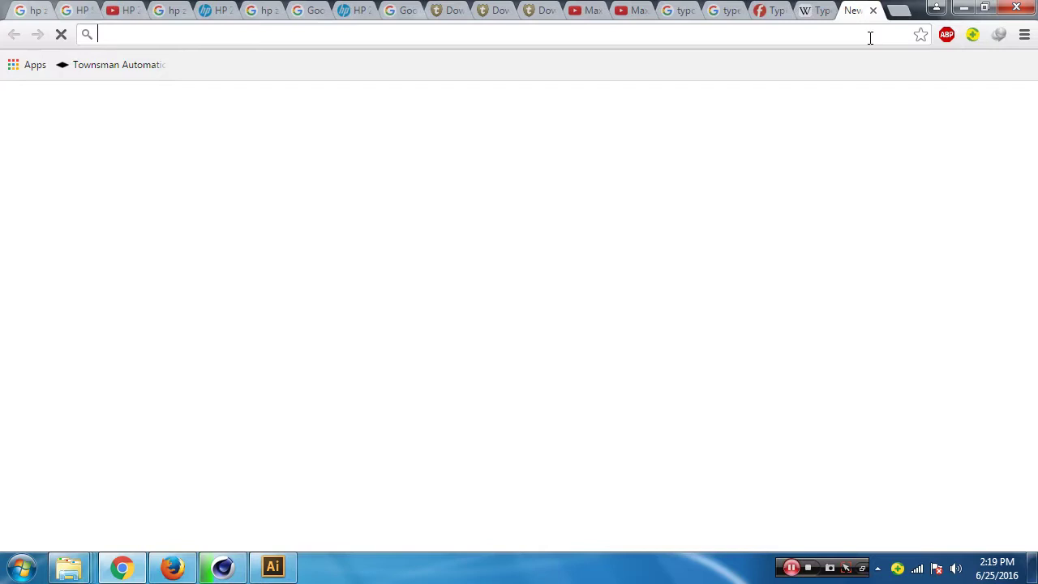
Search images for 'serif sans serif' and enlarge the SERIF/SANS-SERIF E comparison
type("SERIF")
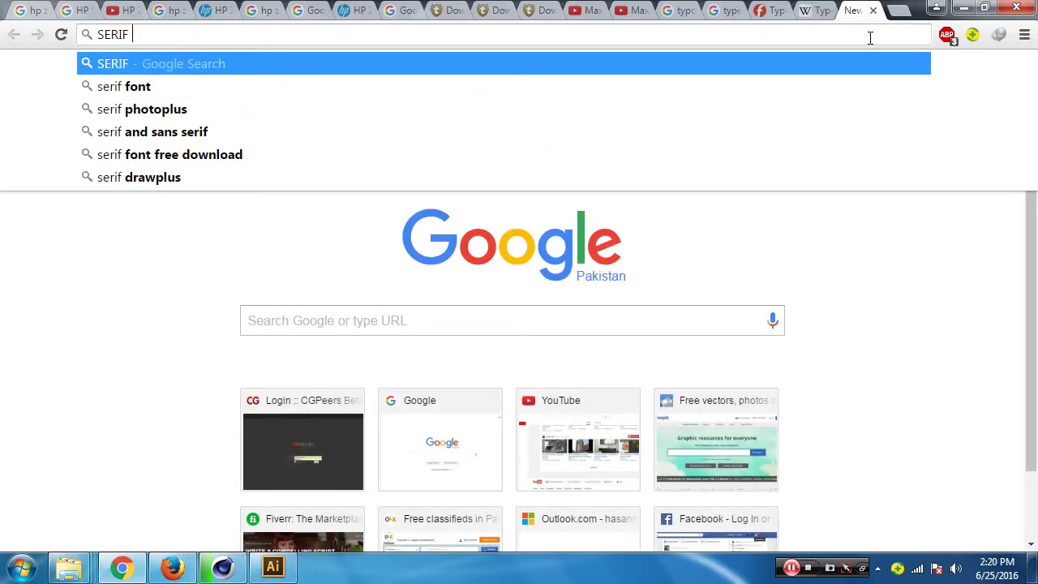
type(" sa")
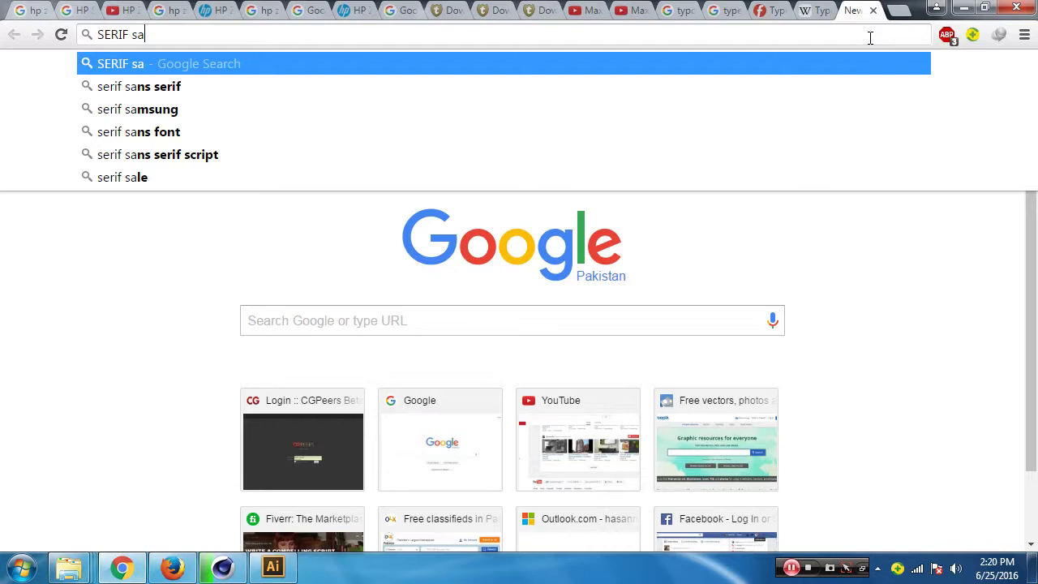
key("Down")
key("Return")
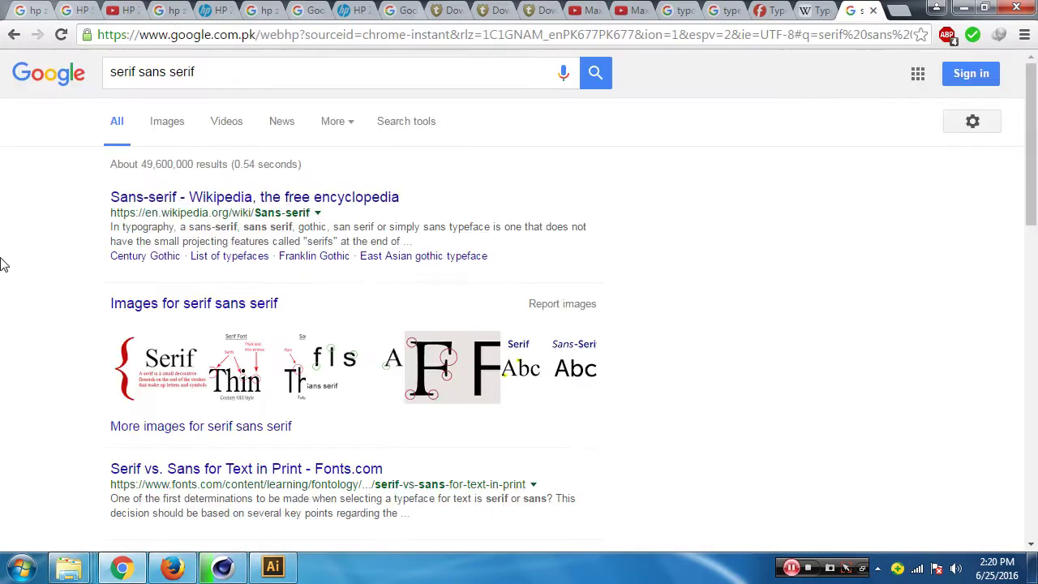
left_click(157, 129)
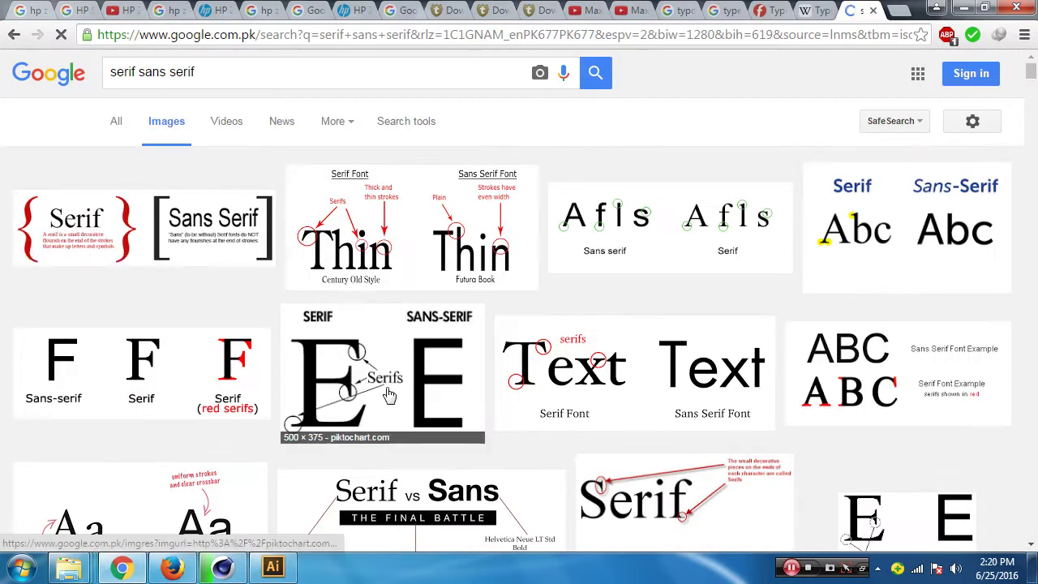
left_click(390, 393)
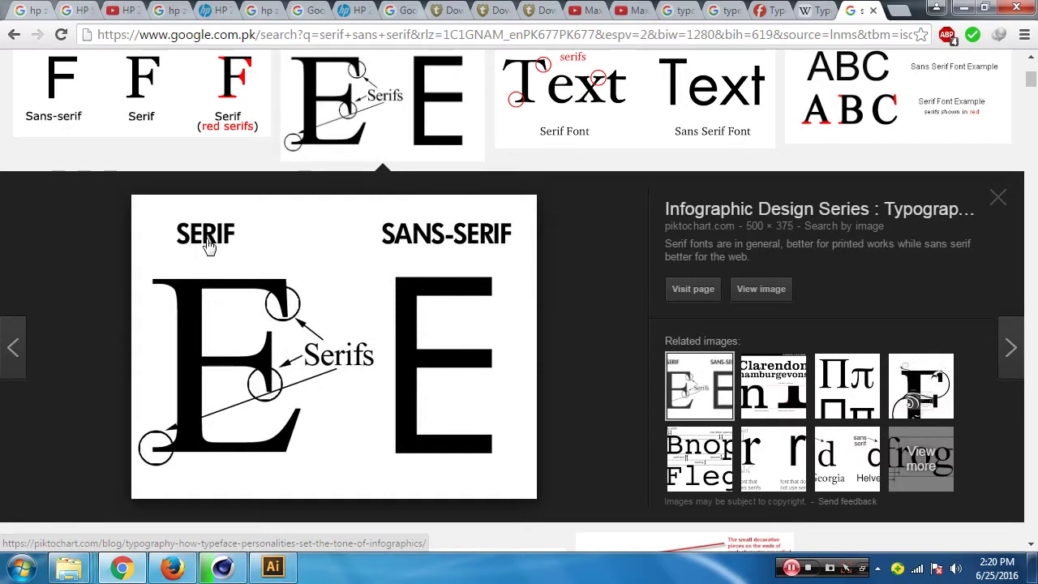
left_click(272, 567)
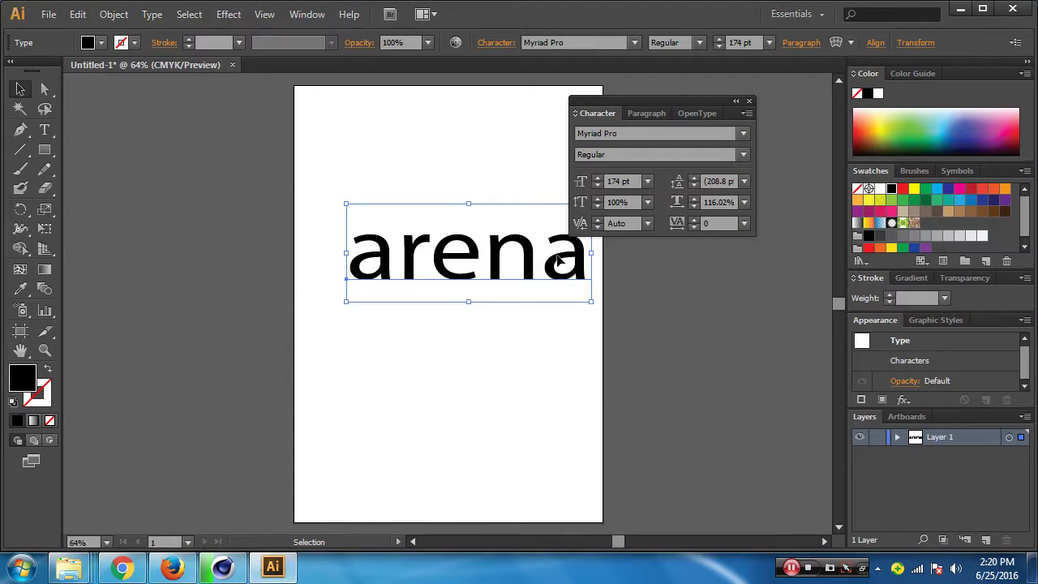
Move the 'arena' text up and left and set it in Arial
mouse_move(497, 265)
left_mouse_down()
mouse_move(484, 270)
mouse_move(472, 233)
left_mouse_up()
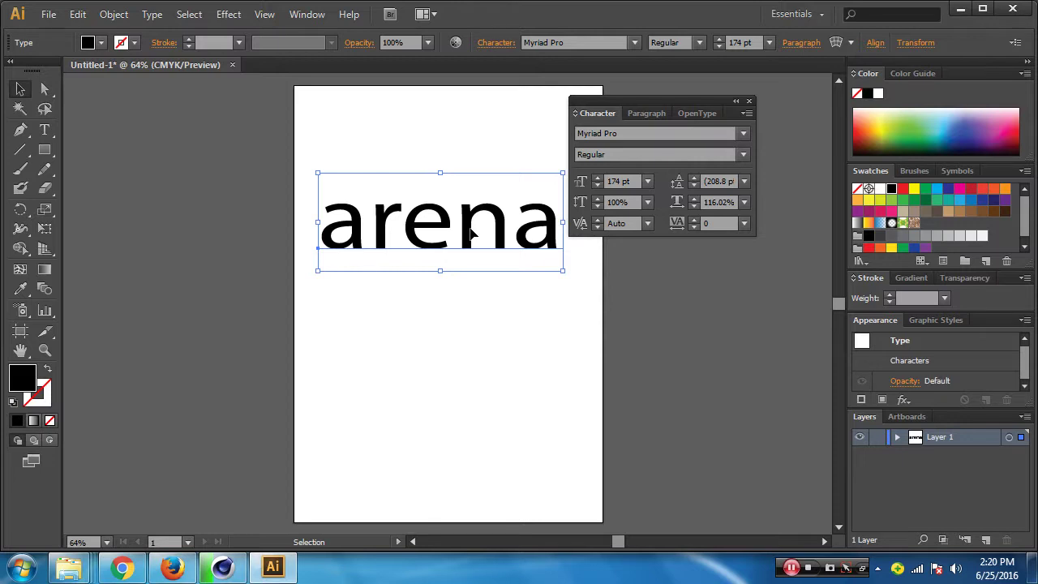
left_click(743, 134)
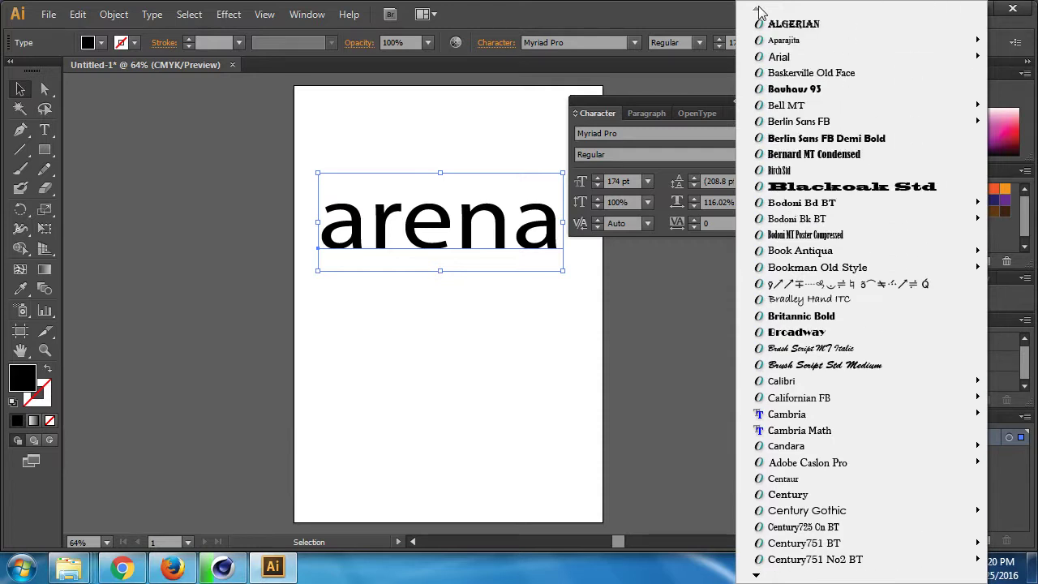
mouse_move(779, 57)
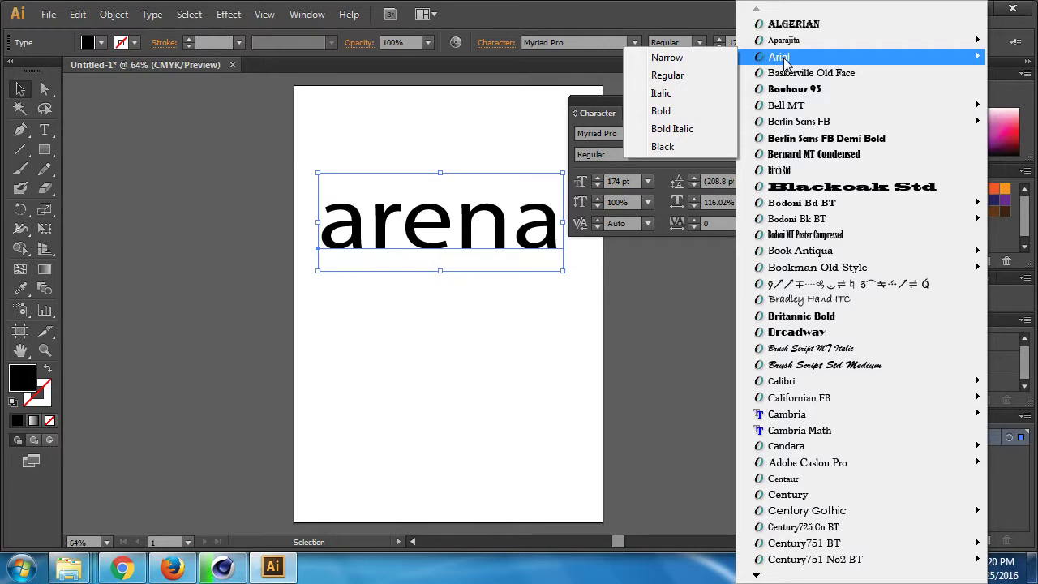
left_click(702, 75)
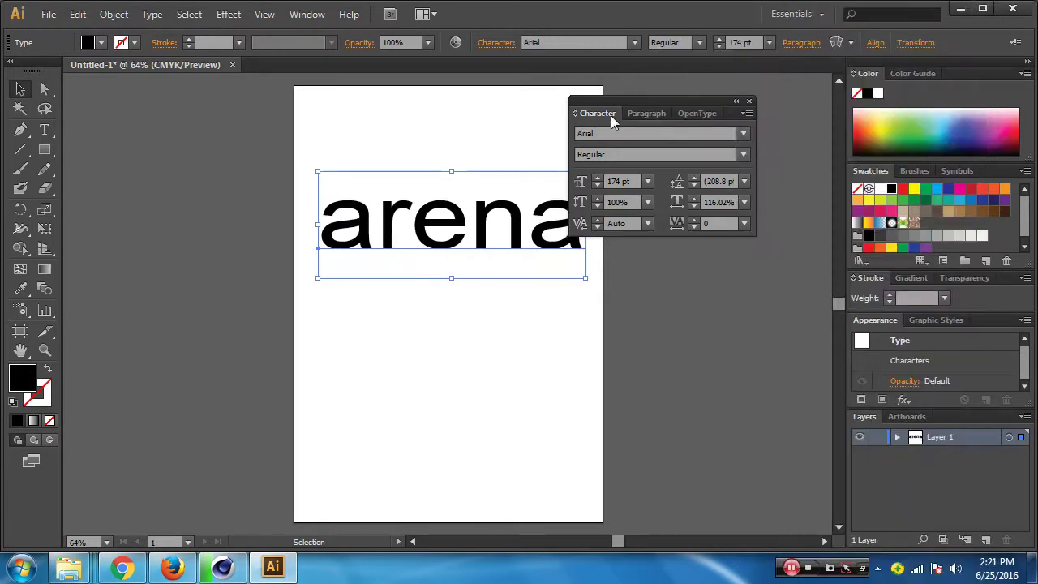
left_click_drag(641, 98, 715, 90)
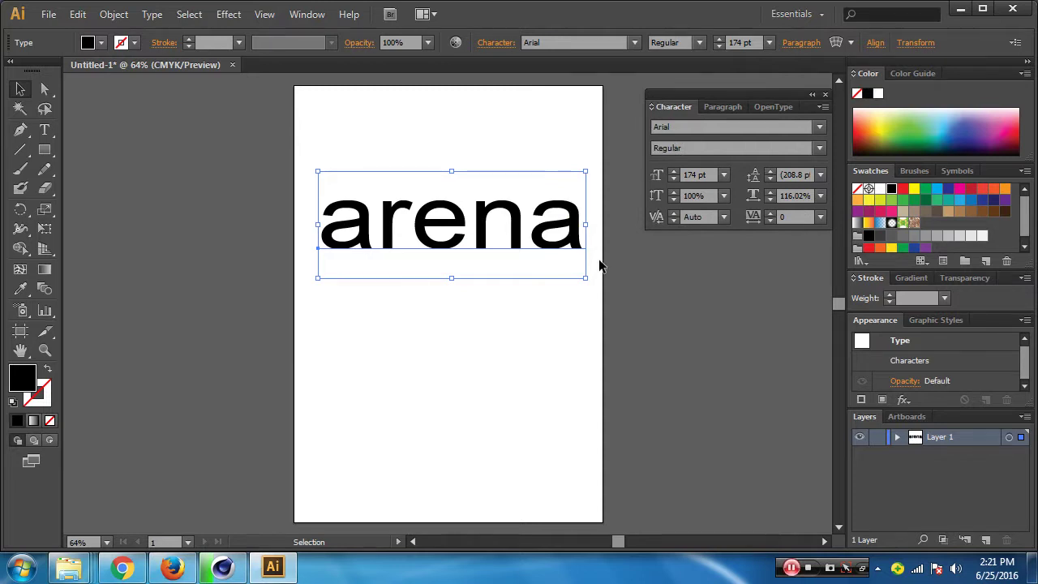
left_click(820, 130)
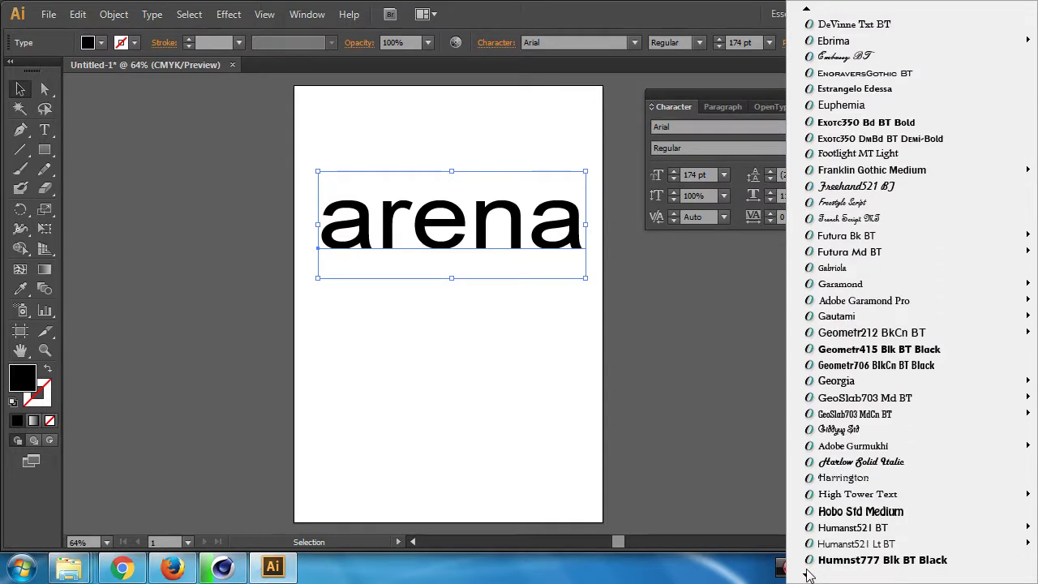
left_click(121, 567)
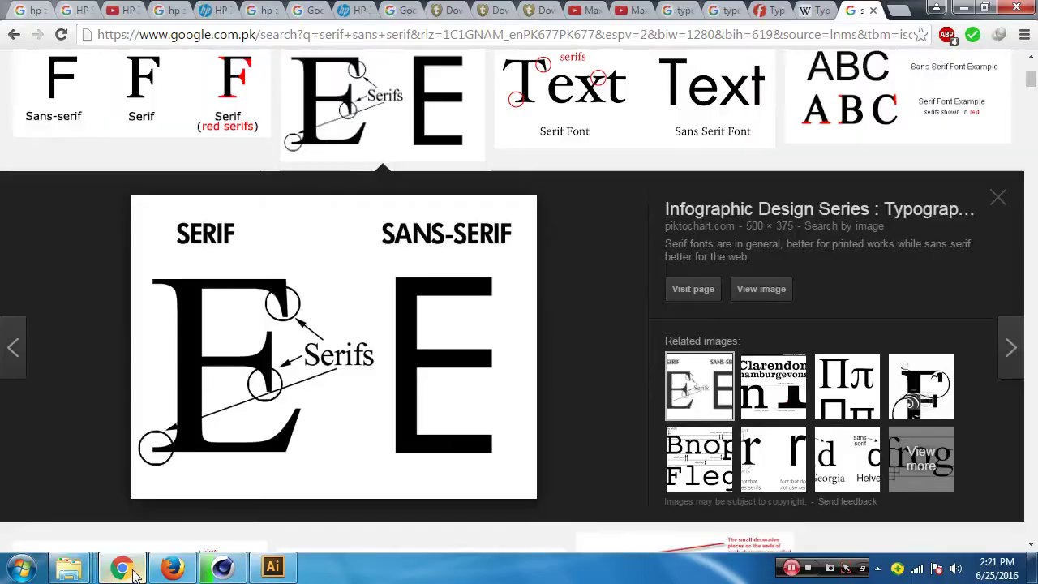
Switch to All results and cut the query down to 'sans serif font'
scroll(792, 210, "up", 3)
scroll(792, 210, "up", 1)
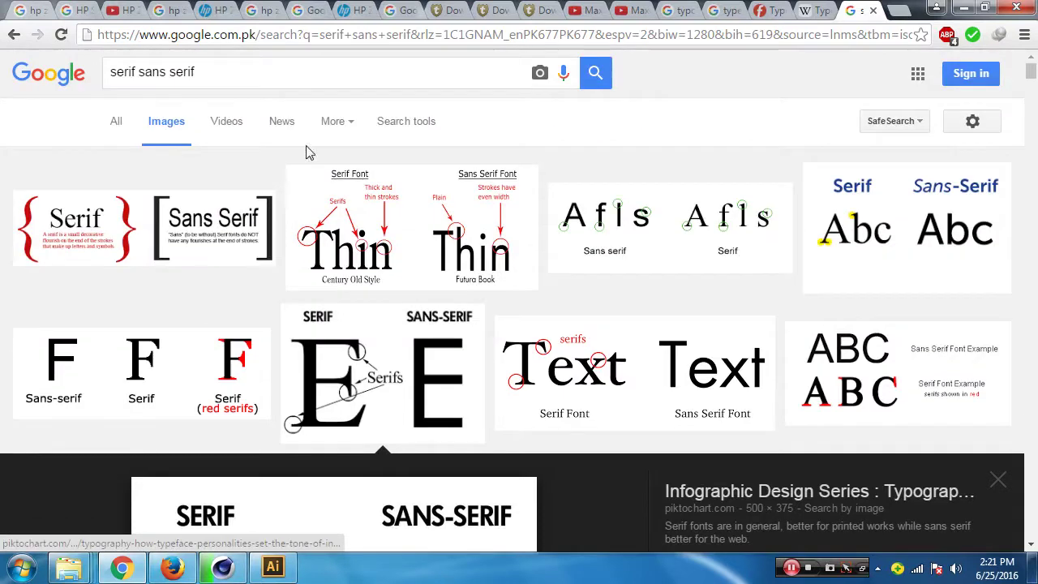
left_click(117, 123)
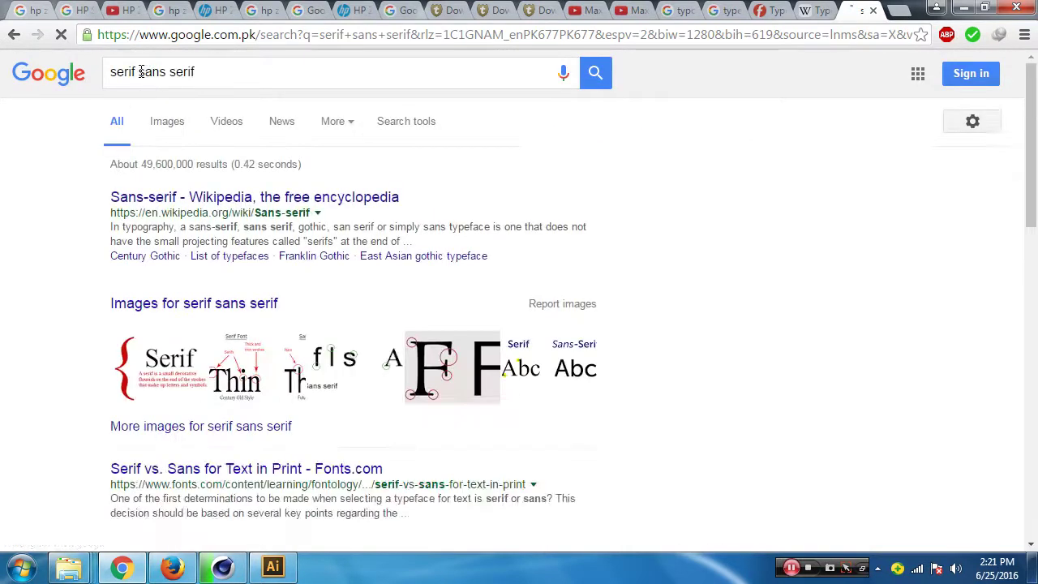
double_click(135, 71)
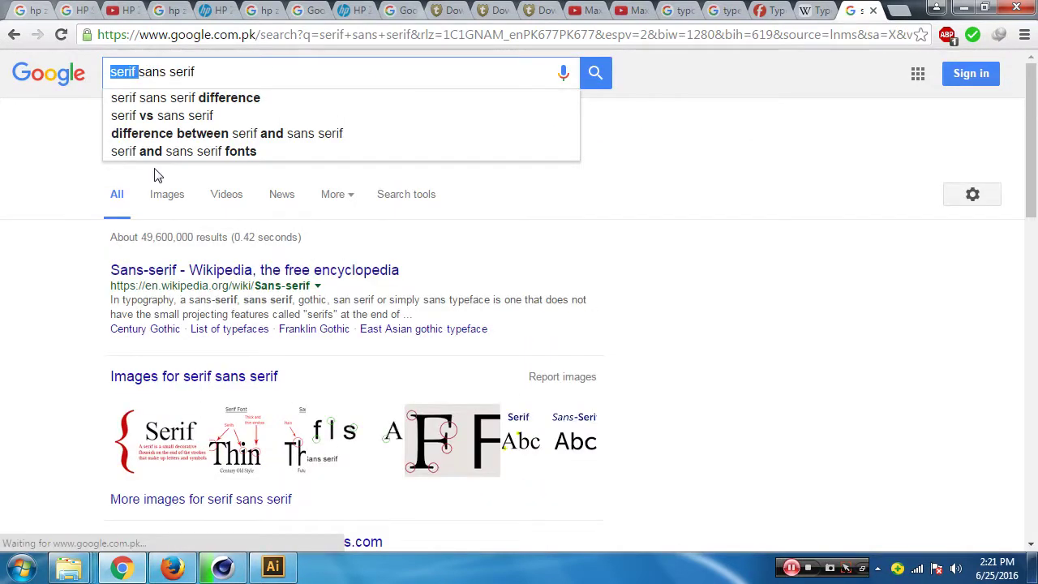
key("BackSpace")
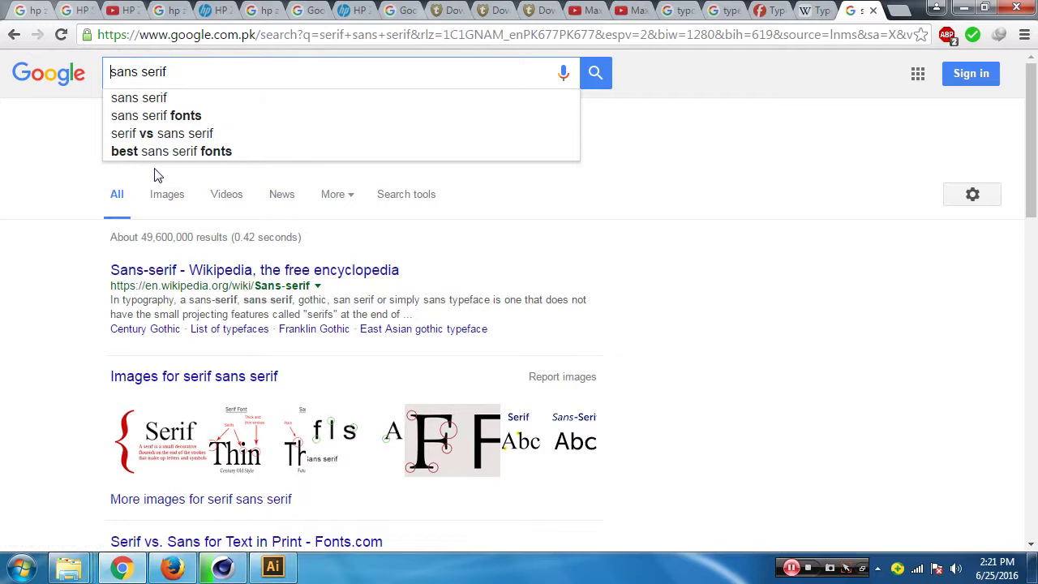
key("Return")
left_click(196, 73)
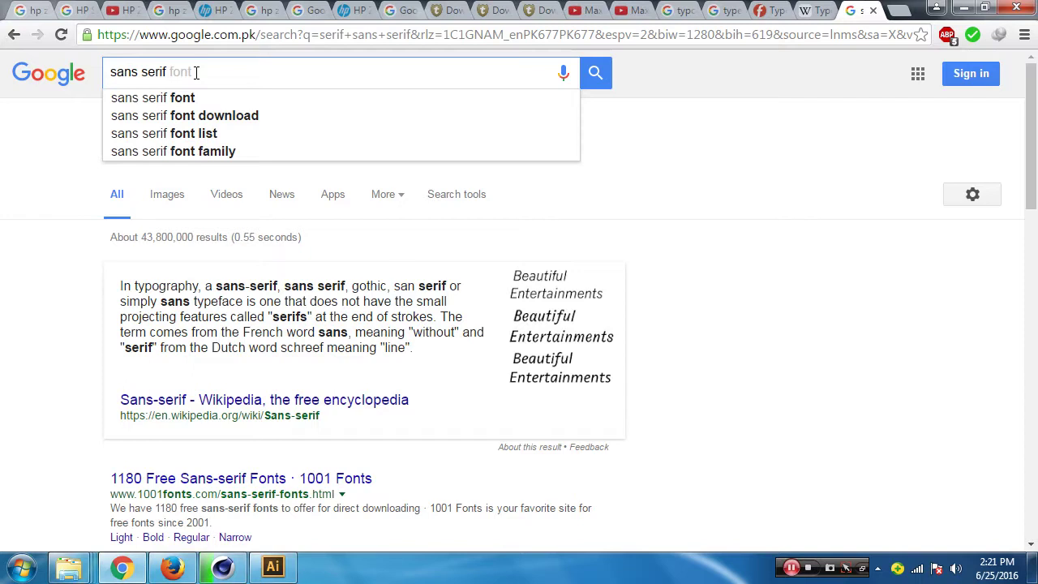
key("Right")
key("Escape")
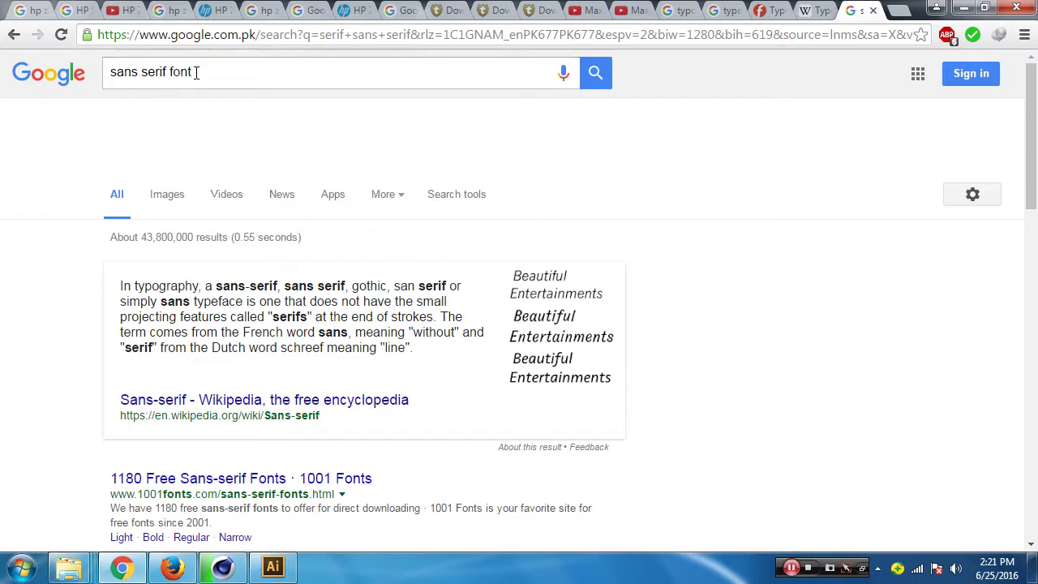
Refine the search to 'sans serif font examples' and highlight Helvetica in the results
left_click(114, 73)
mouse_move(162, 116)
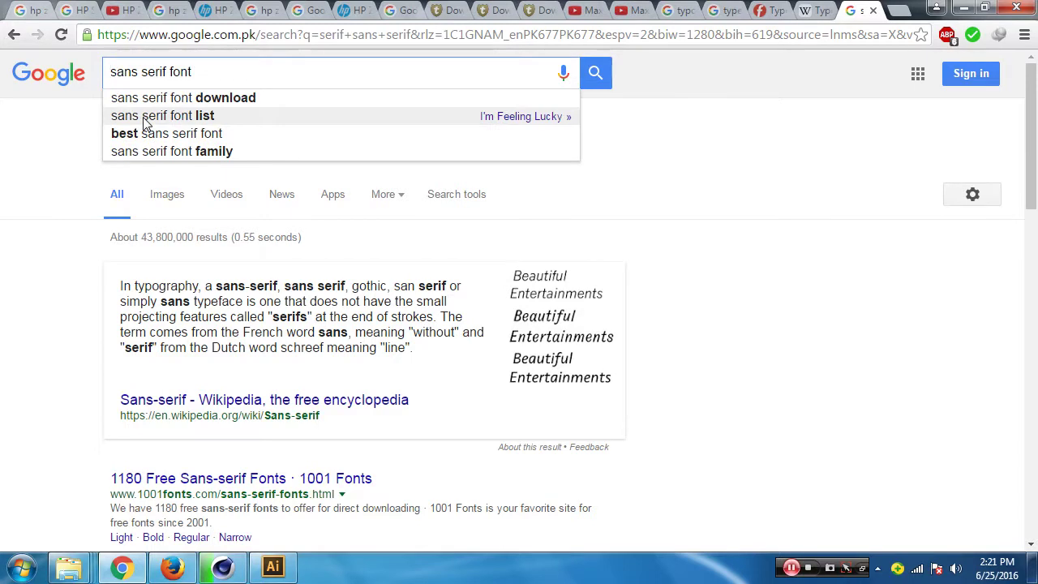
type("main")
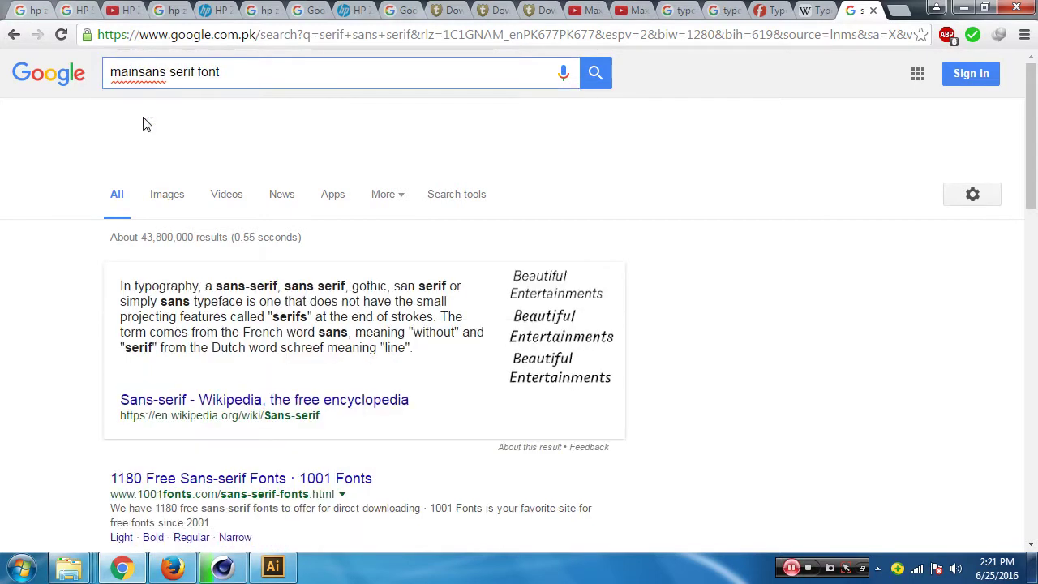
key("BackSpace")
key("BackSpace")
key("BackSpace")
key("BackSpace")
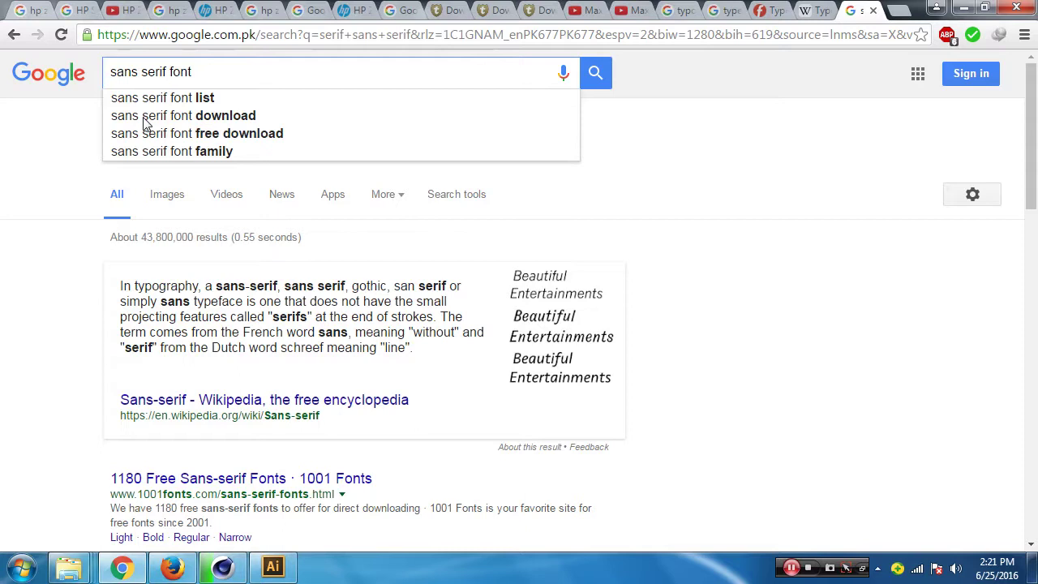
type(" eg")
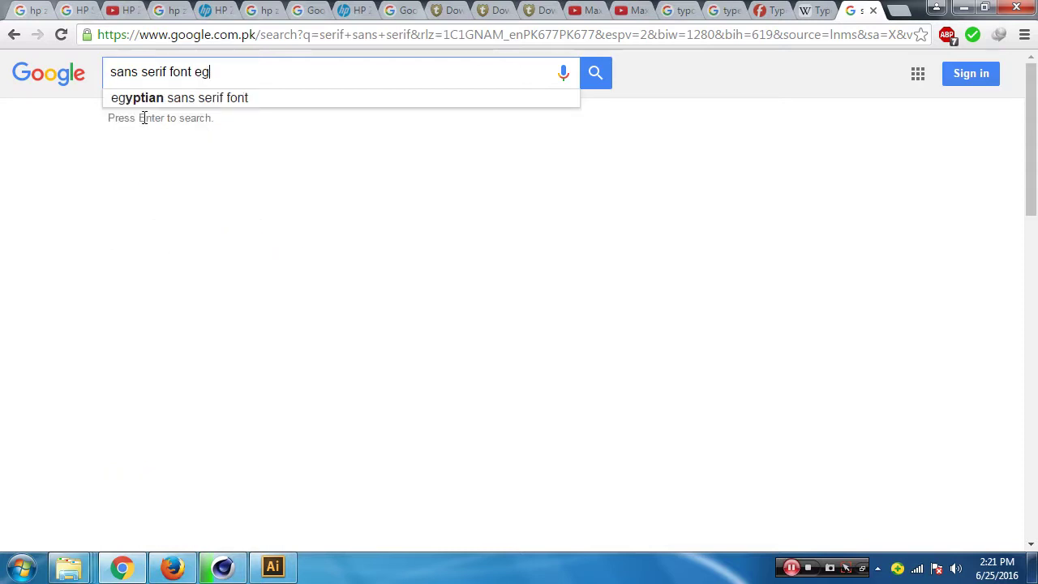
key("BackSpace")
key("Down")
key("Return")
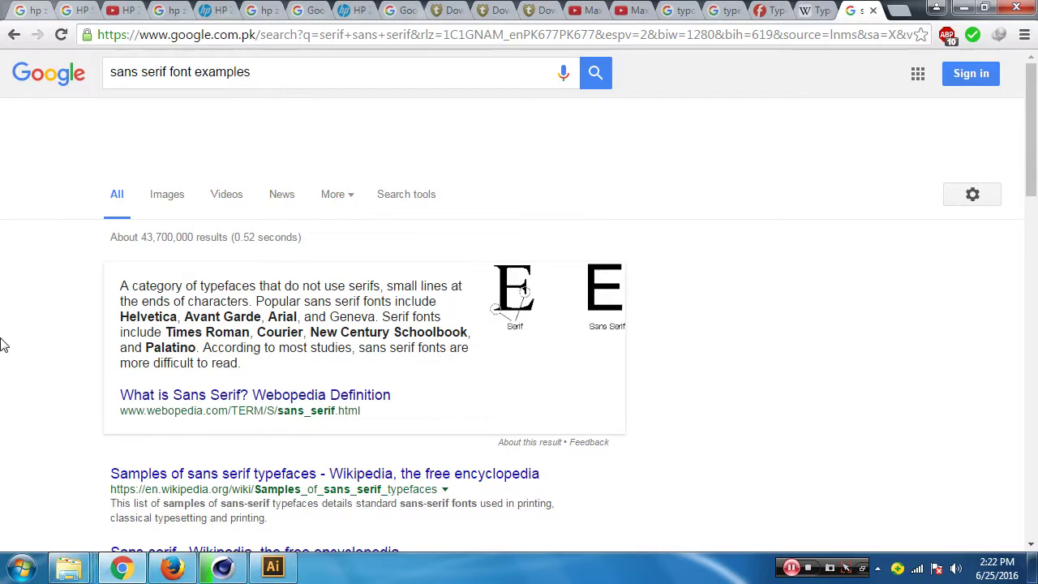
left_click_drag(178, 317, 121, 327)
left_click(121, 327)
Highlight the serif examples Times Roman and Courier, scroll the Google results, then return to Illustrator
mouse_move(169, 333)
left_mouse_down()
mouse_move(246, 333)
mouse_move(231, 341)
left_mouse_up()
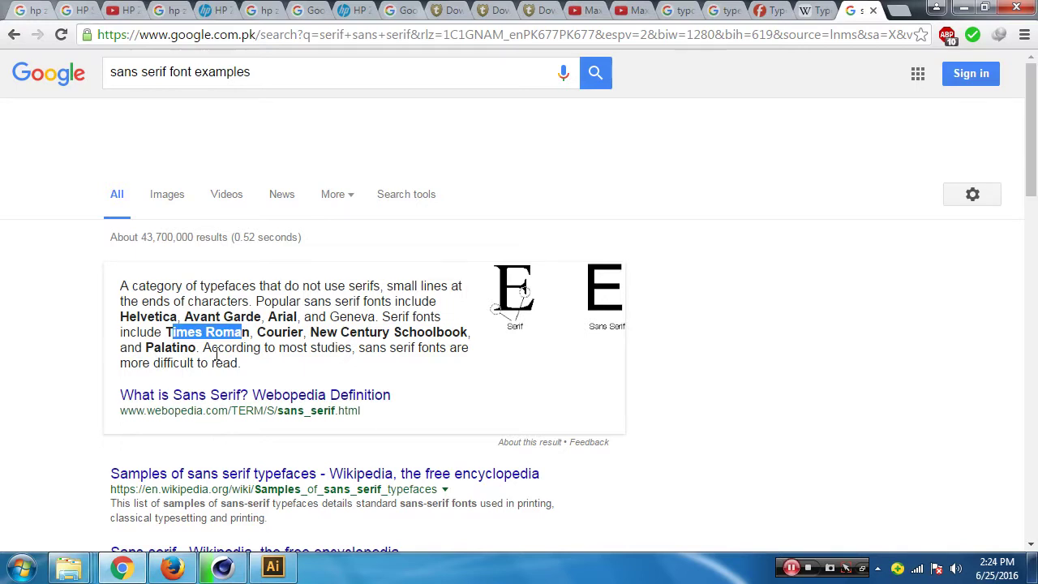
left_click_drag(257, 332, 306, 332)
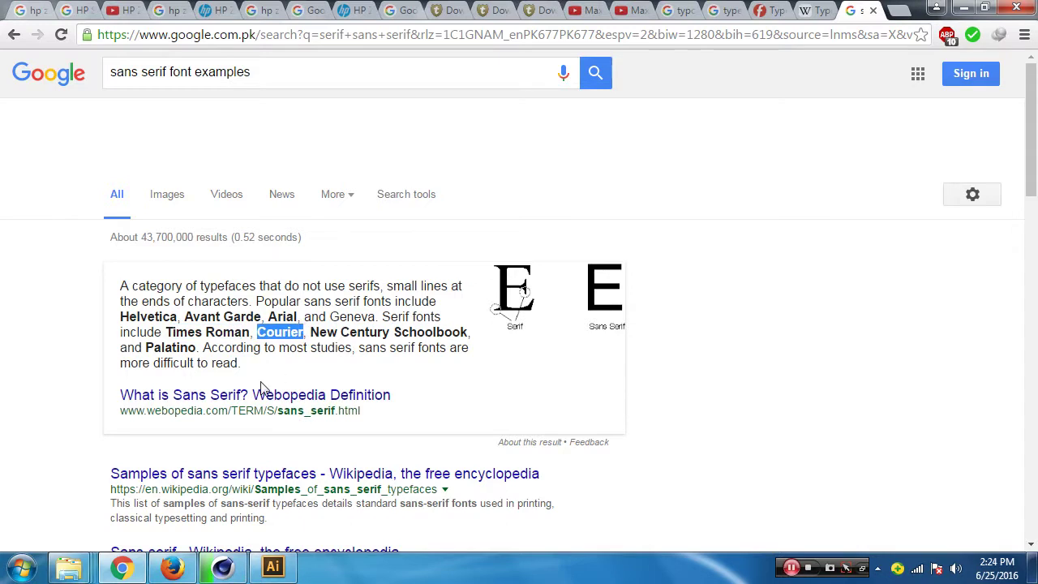
scroll(261, 387, "down", 1)
scroll(261, 387, "down", 1)
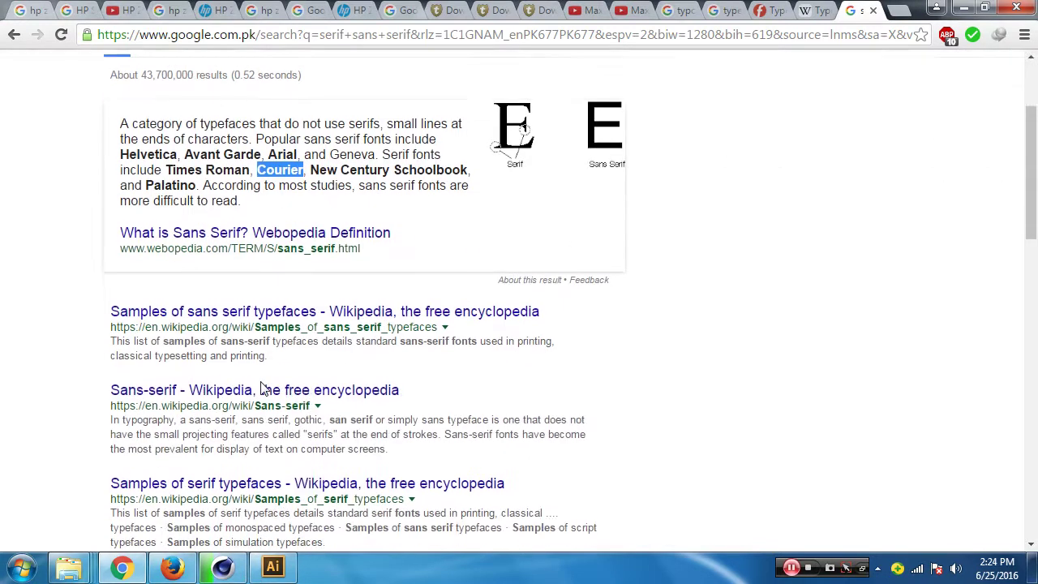
scroll(282, 369, "down", 2)
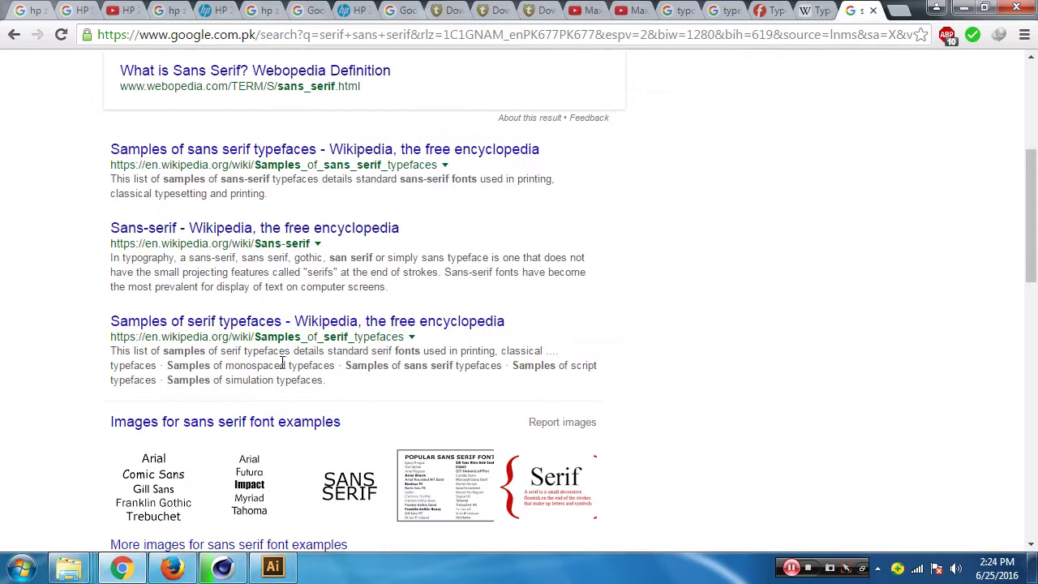
scroll(261, 388, "up", 4)
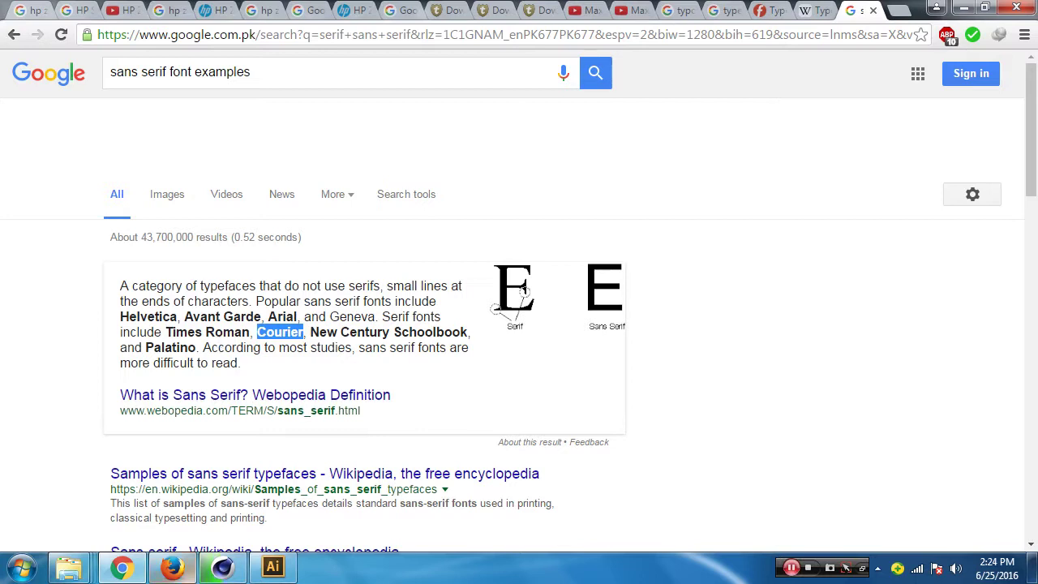
left_click(273, 568)
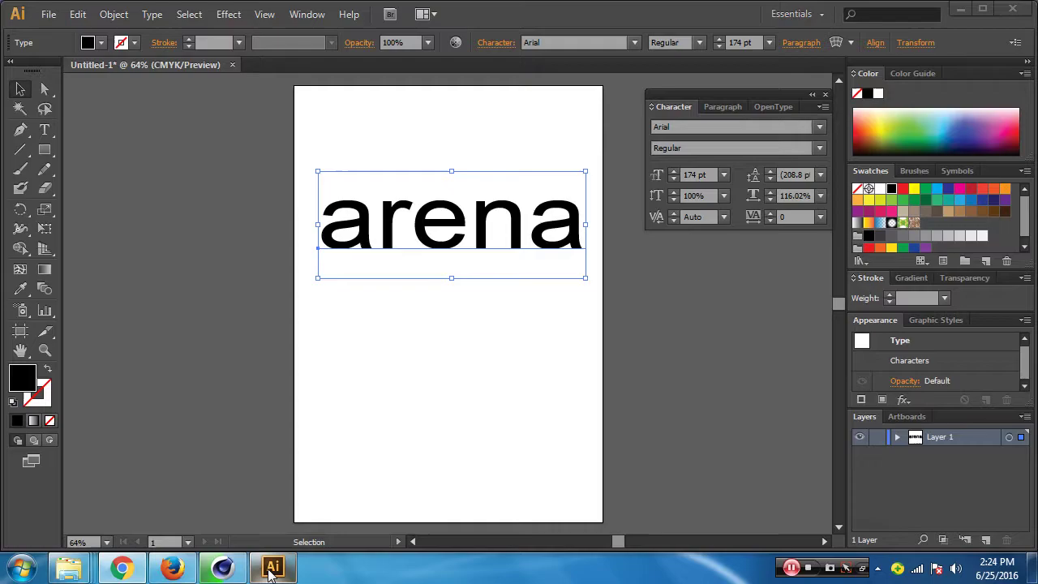
Try Baskerville Old Face and then Bodoni Bd BT on the arena text
left_click(802, 128)
type("b")
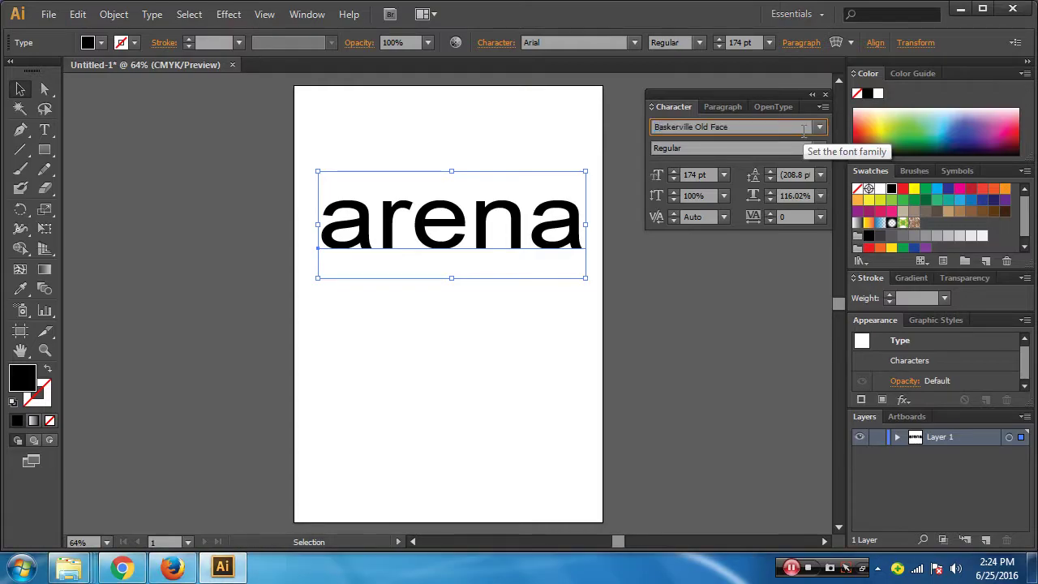
left_click(820, 127)
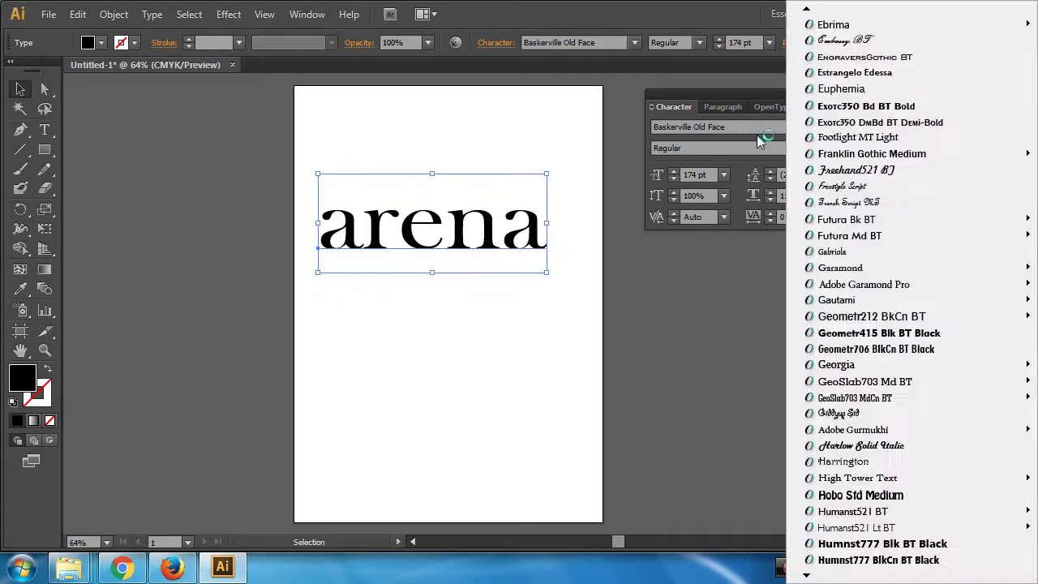
left_click(746, 132)
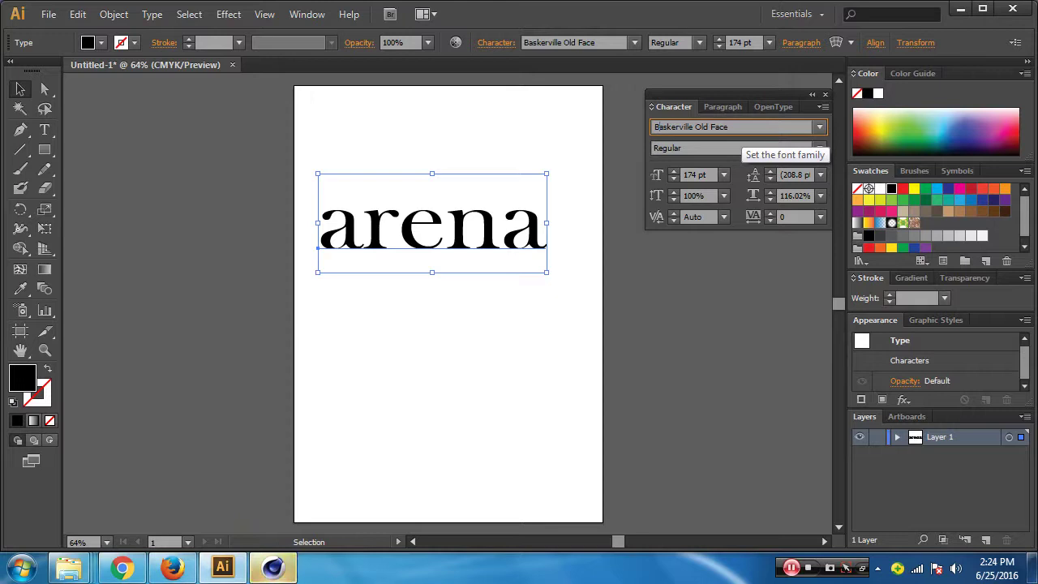
type("Bodoni Bd BT")
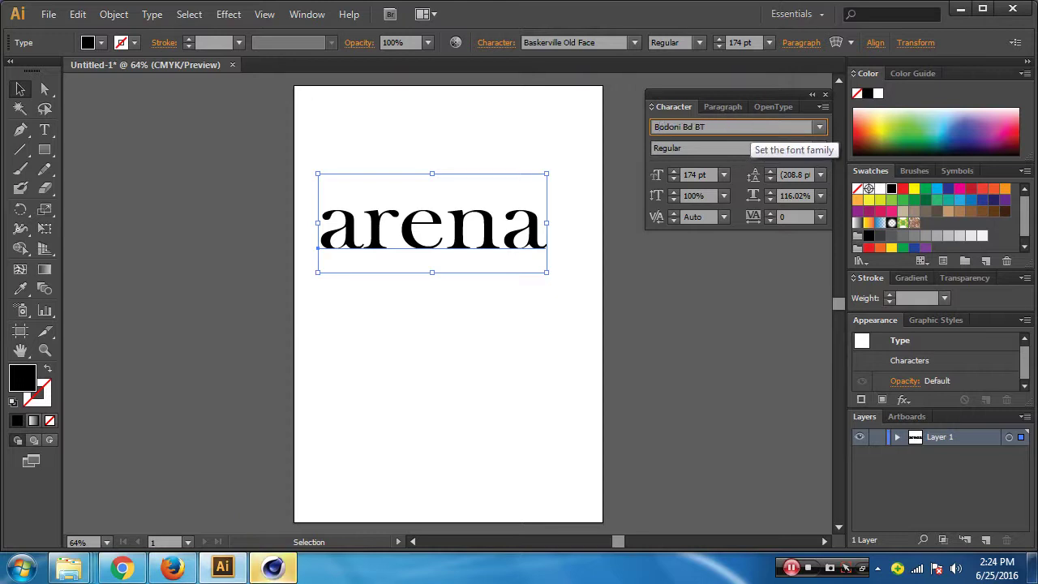
key("Return")
Set the arena text in Book Antiqua Regular from the installed font list
left_click(820, 126)
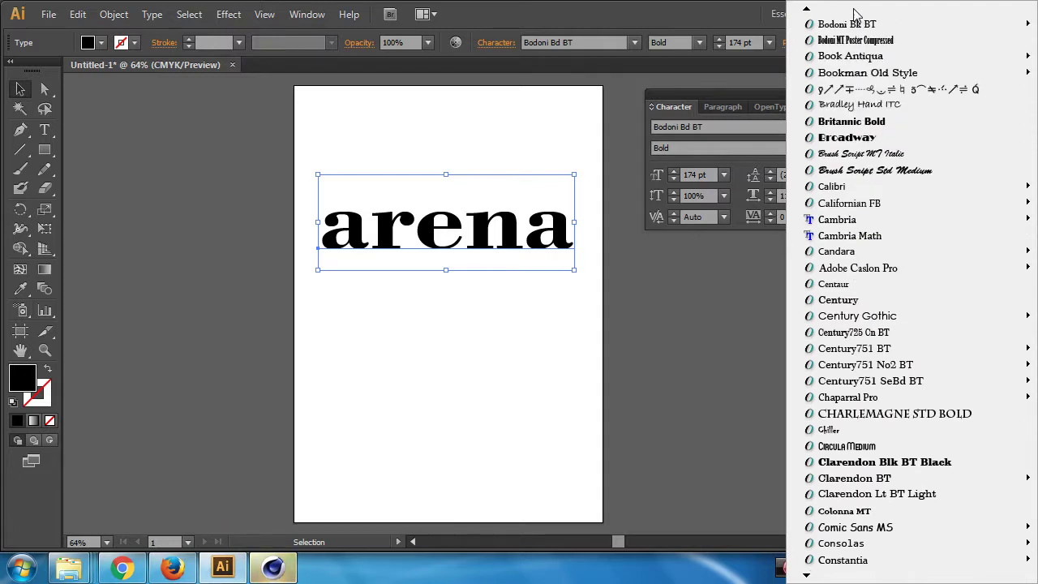
mouse_move(850, 56)
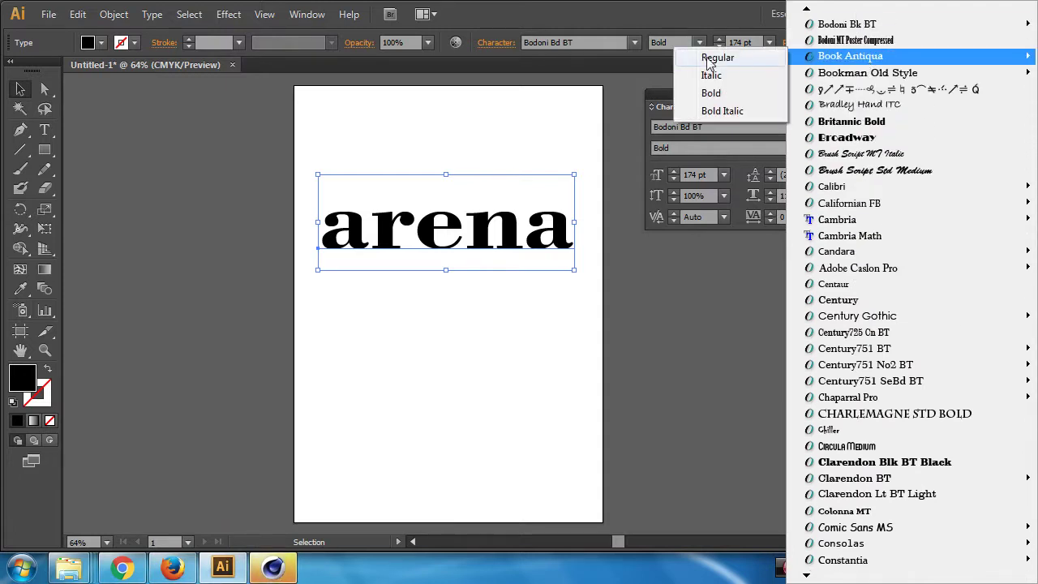
left_click(708, 59)
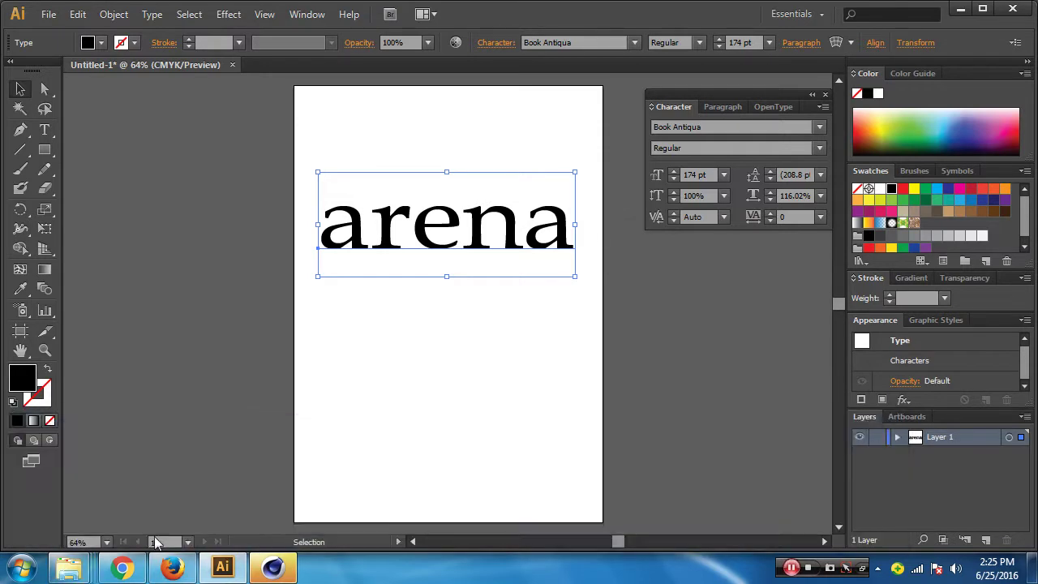
left_click(124, 567)
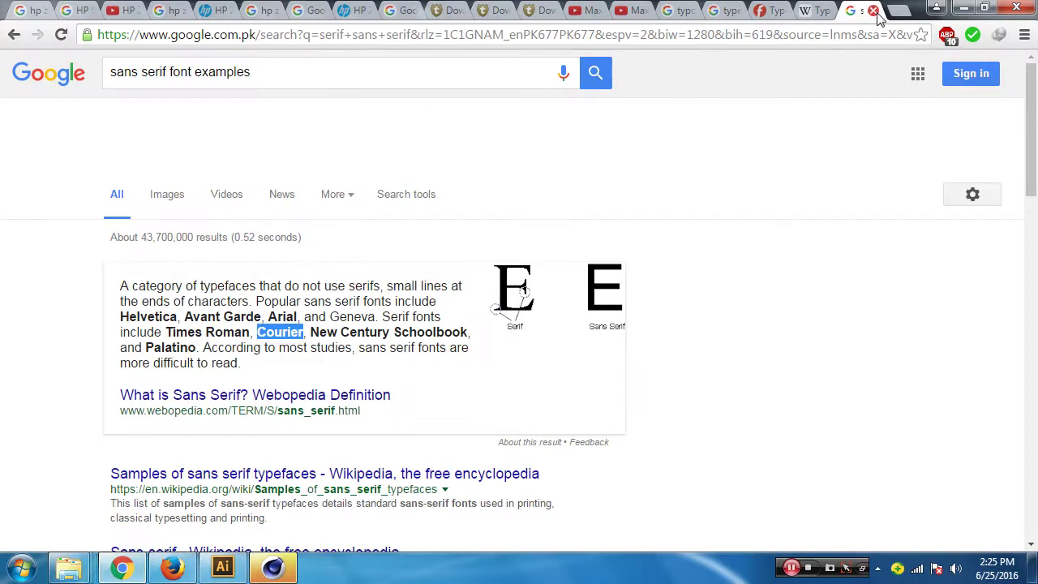
Close the 'sans serif font examples' results tab and read down the Wikipedia Typeface article
left_click(873, 12)
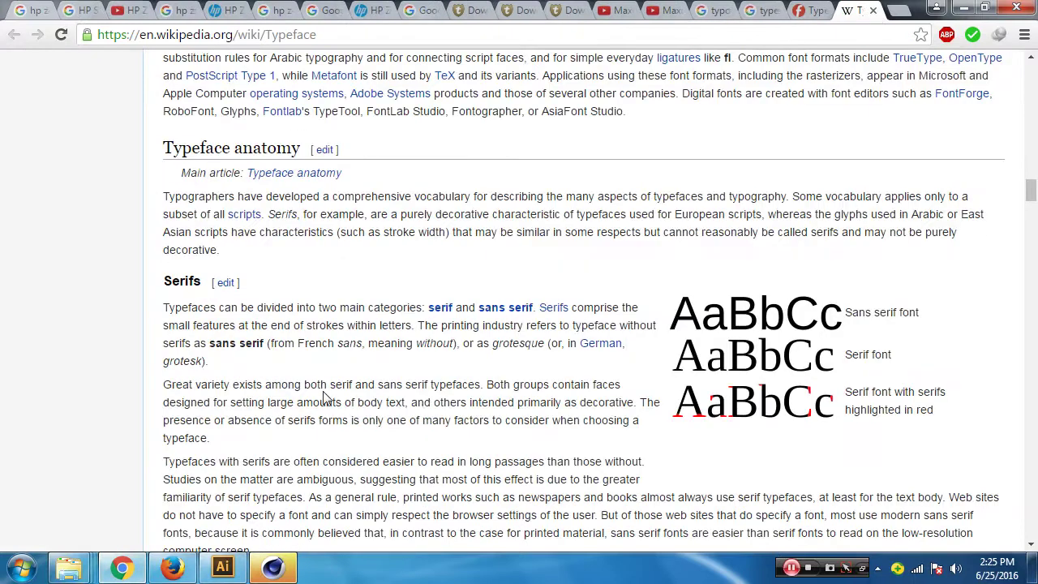
scroll(323, 395, "down", 3)
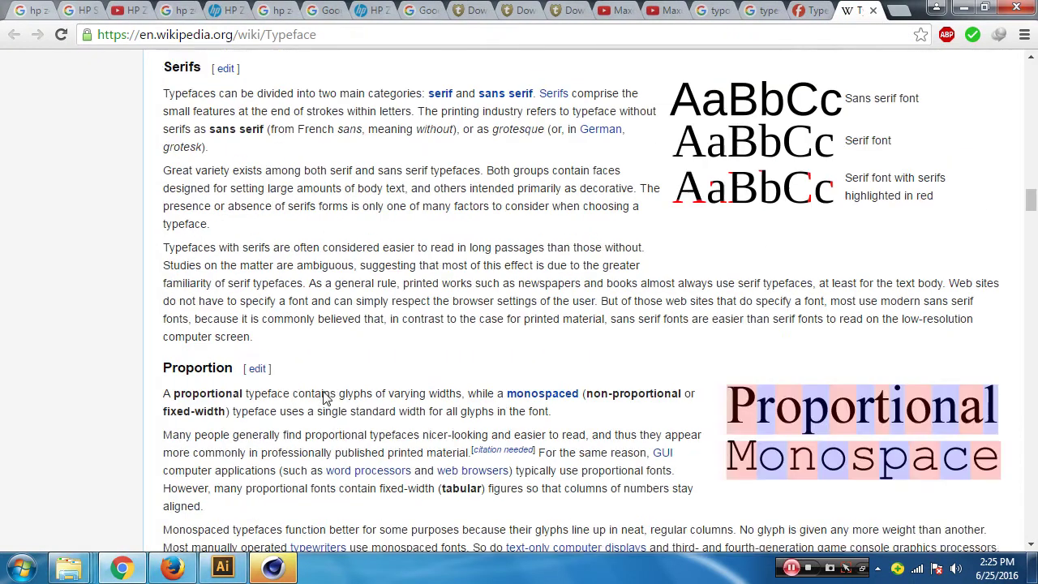
scroll(322, 395, "down", 1)
scroll(322, 396, "down", 4)
scroll(323, 393, "down", 4)
scroll(323, 391, "down", 2)
scroll(322, 392, "down", 5)
scroll(323, 392, "down", 3)
scroll(323, 392, "down", 4)
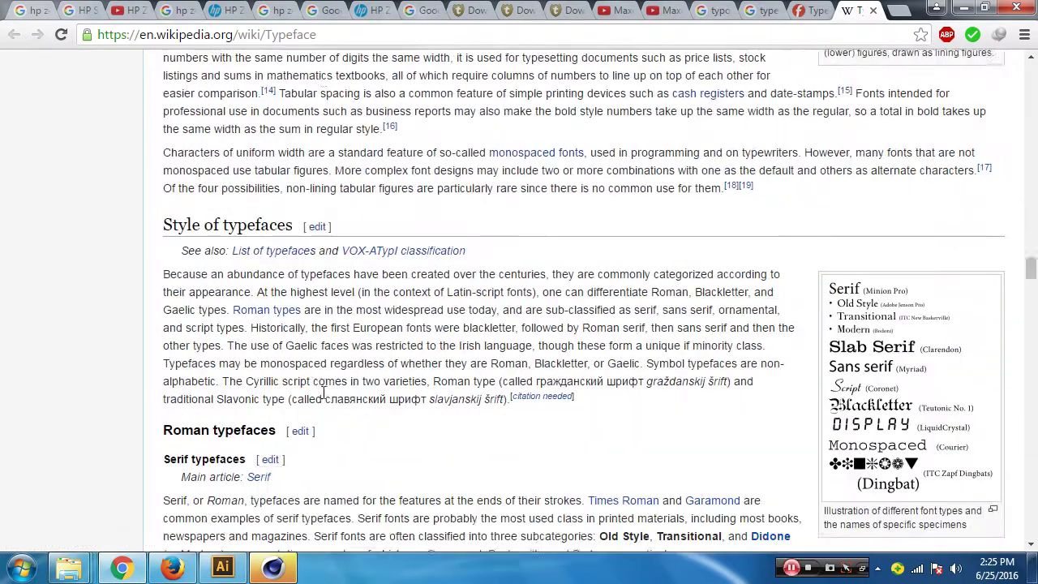
scroll(323, 393, "down", 3)
scroll(323, 393, "down", 4)
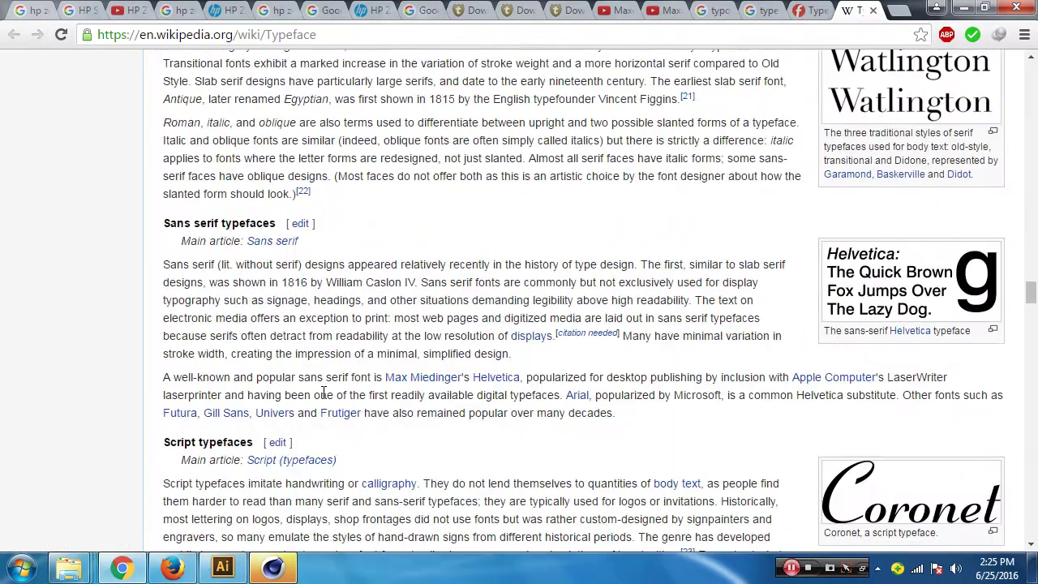
scroll(323, 393, "down", 3)
scroll(323, 397, "down", 2)
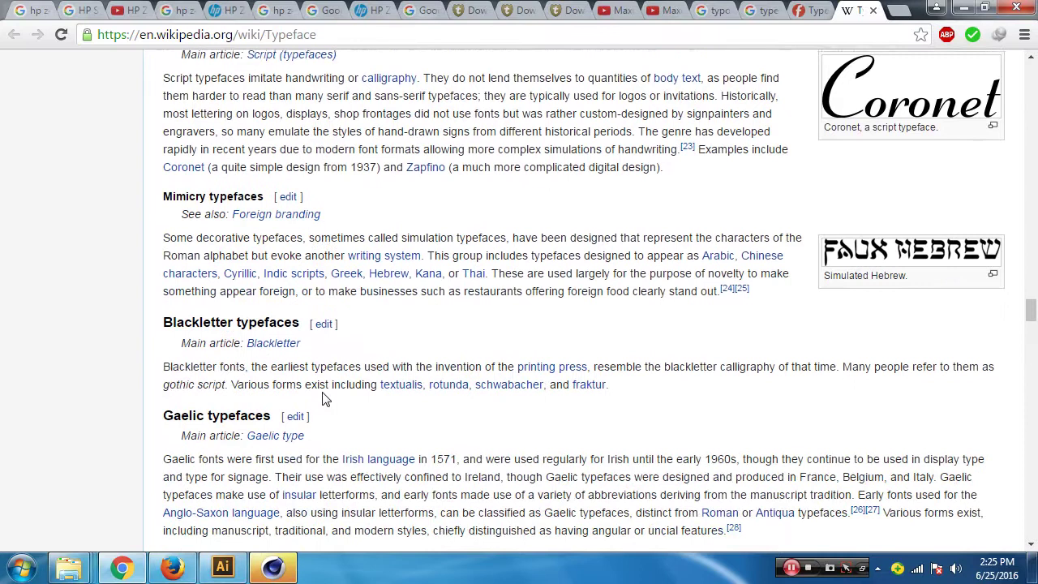
scroll(323, 398, "down", 2)
scroll(323, 398, "down", 3)
scroll(323, 397, "down", 3)
scroll(322, 396, "down", 1)
scroll(323, 393, "down", 2)
scroll(323, 394, "down", 3)
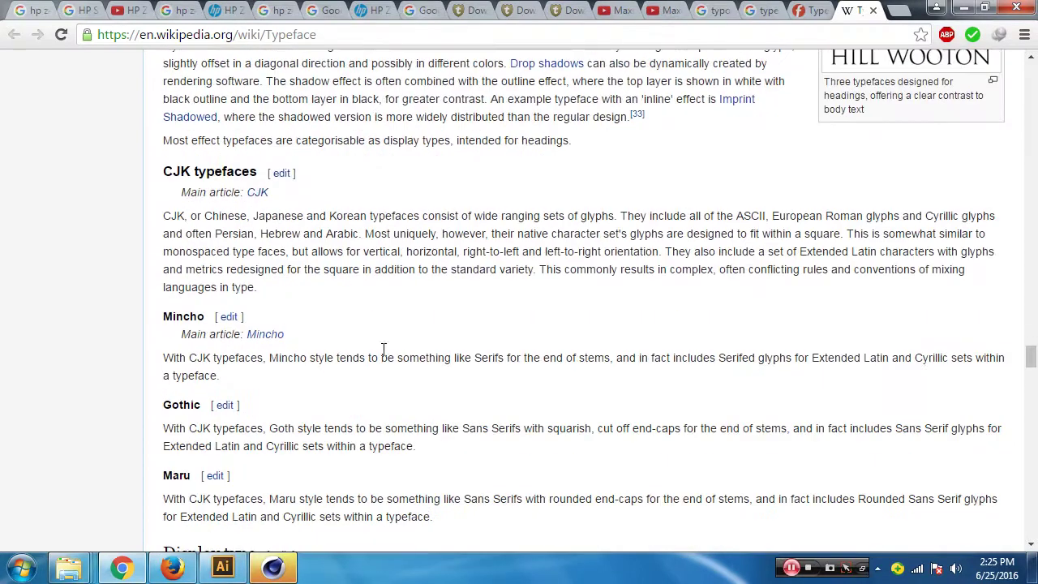
left_click(805, 11)
Scroll the Fonts.com Type Classifications page through its serif, sans serif, script and decorative lists
scroll(624, 328, "down", 3)
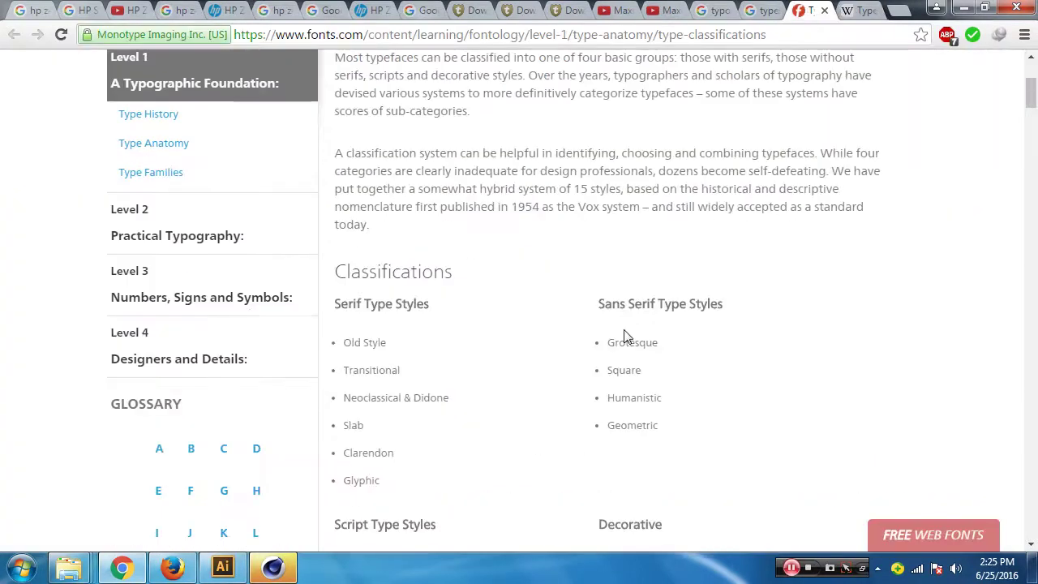
scroll(618, 336, "down", 2)
scroll(528, 366, "down", 2)
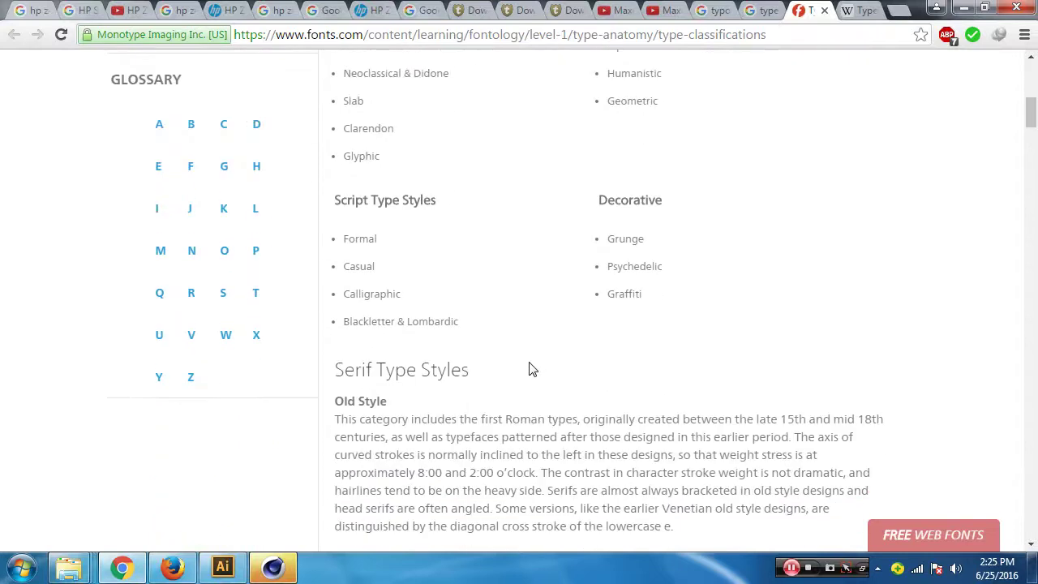
scroll(582, 260, "up", 2)
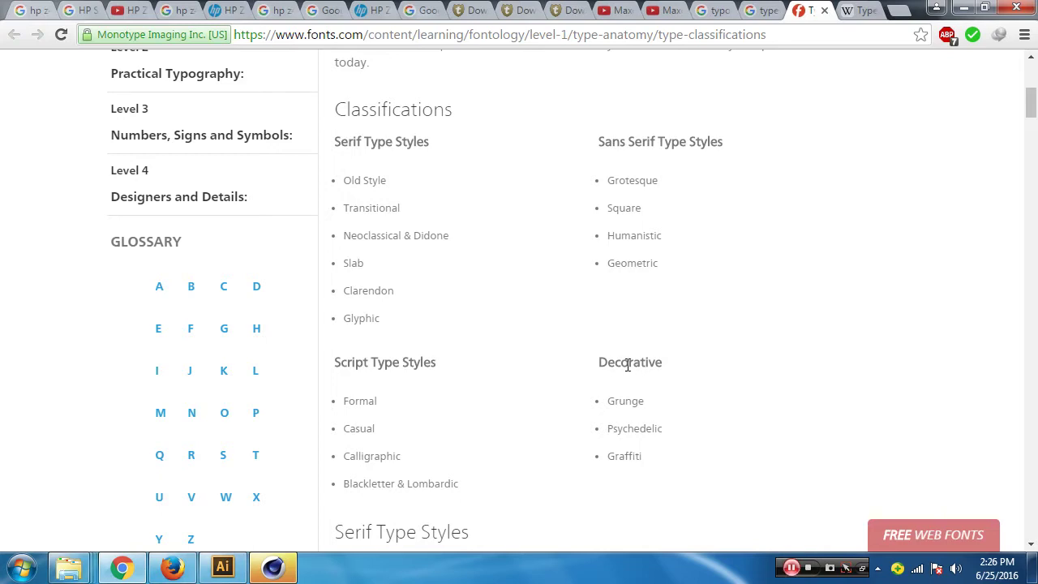
Finish the Cinema 4D setup with Start CINEMA 4D checked, then return to Illustrator
left_click(280, 569)
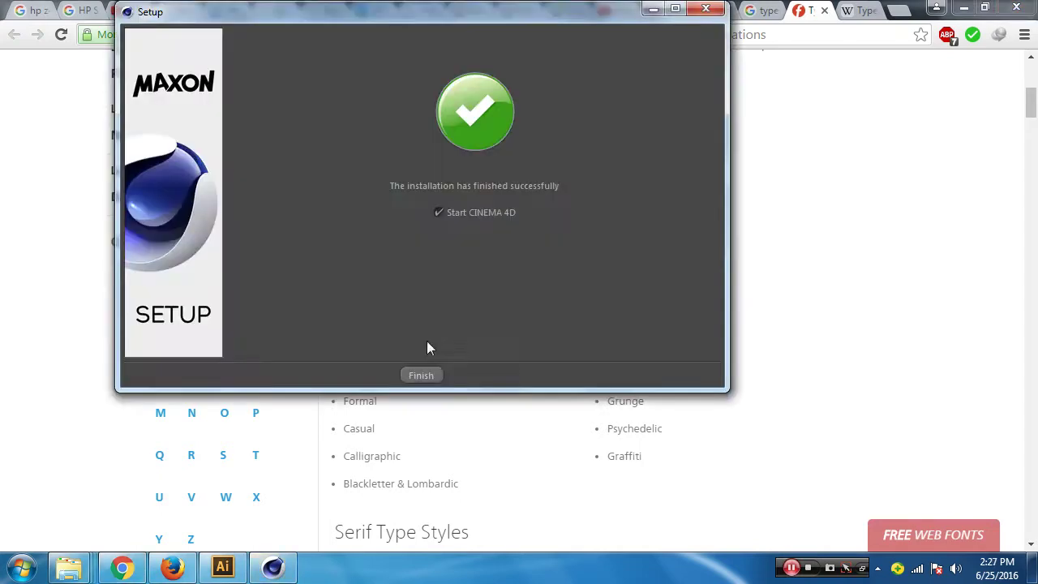
left_click(429, 375)
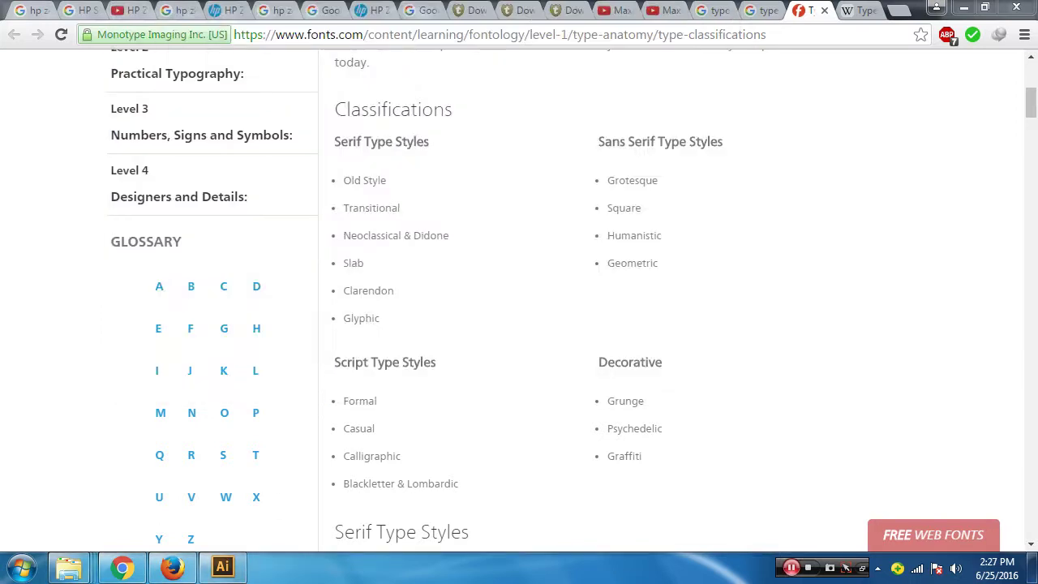
left_click(219, 572)
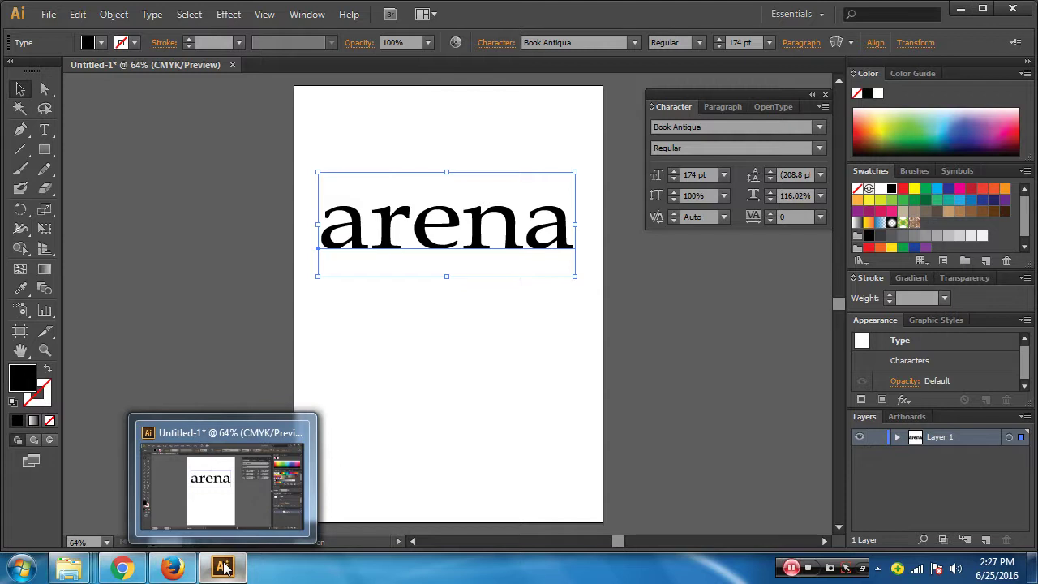
Set arena in Webdings and drag the symbols to the artboard's horizontal middle
left_click(785, 126)
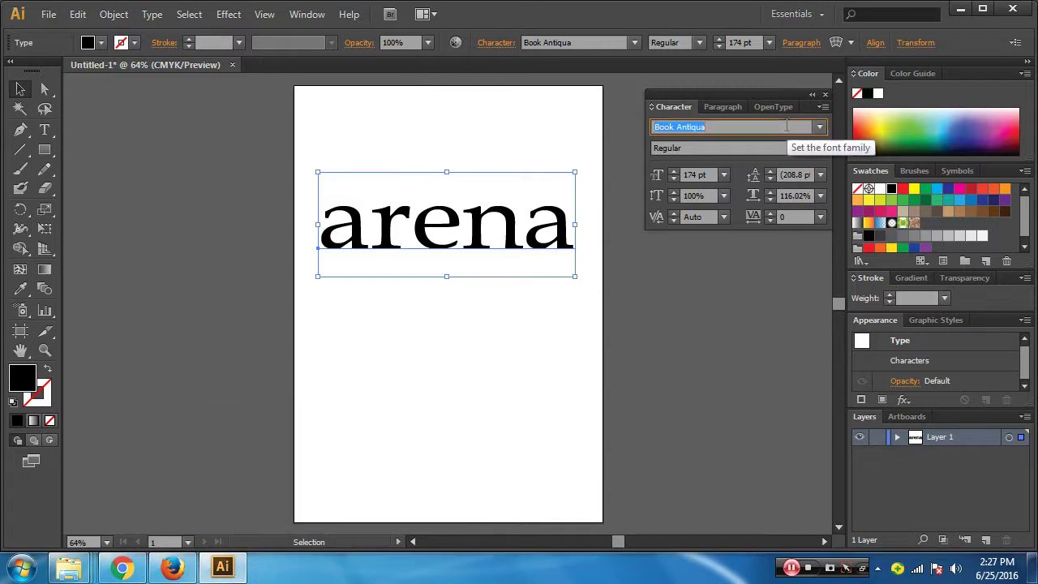
type("Webdings")
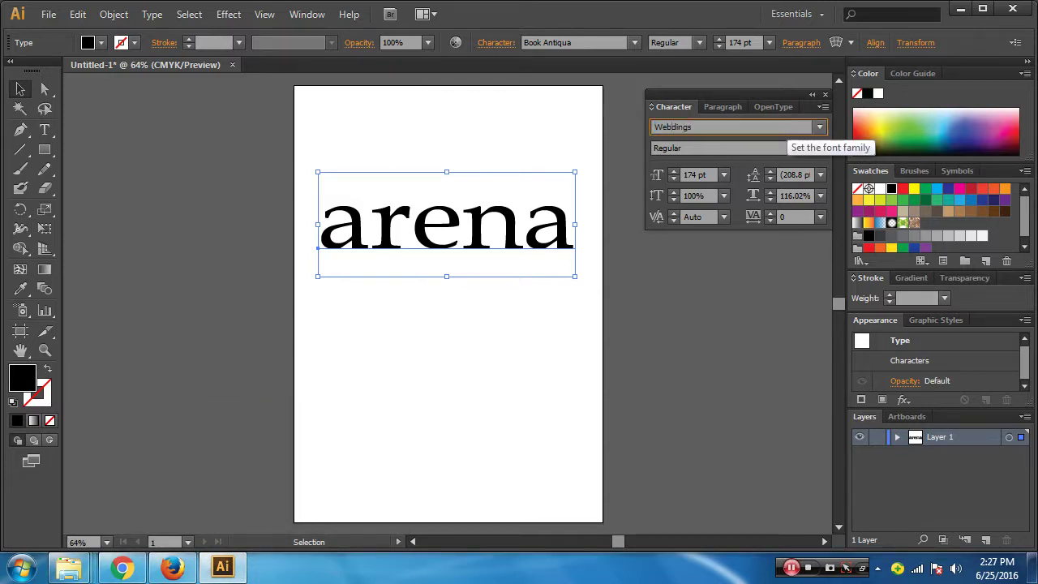
key("Return")
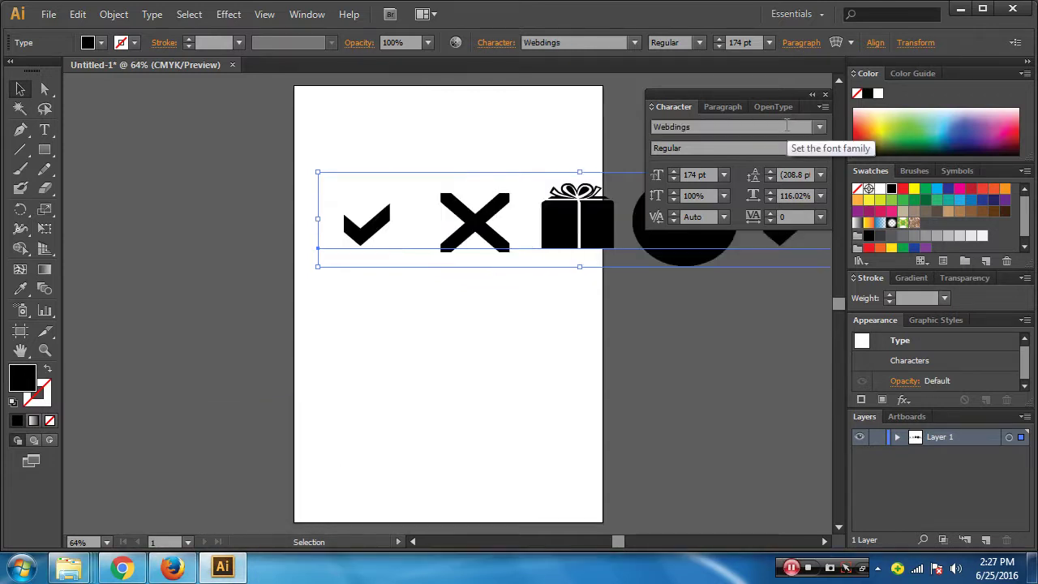
left_click_drag(655, 247, 474, 285)
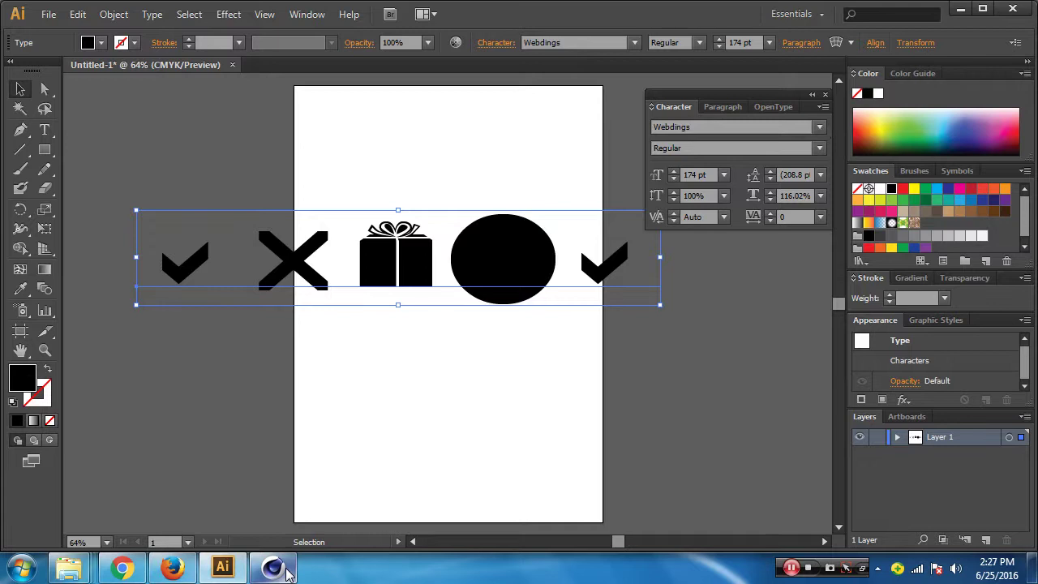
mouse_move(272, 568)
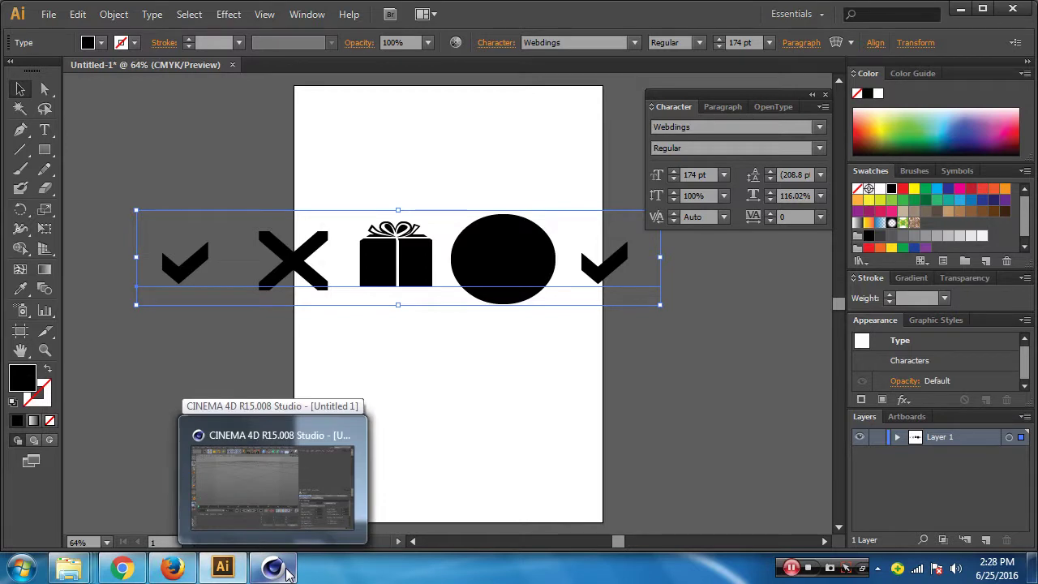
left_click(288, 572)
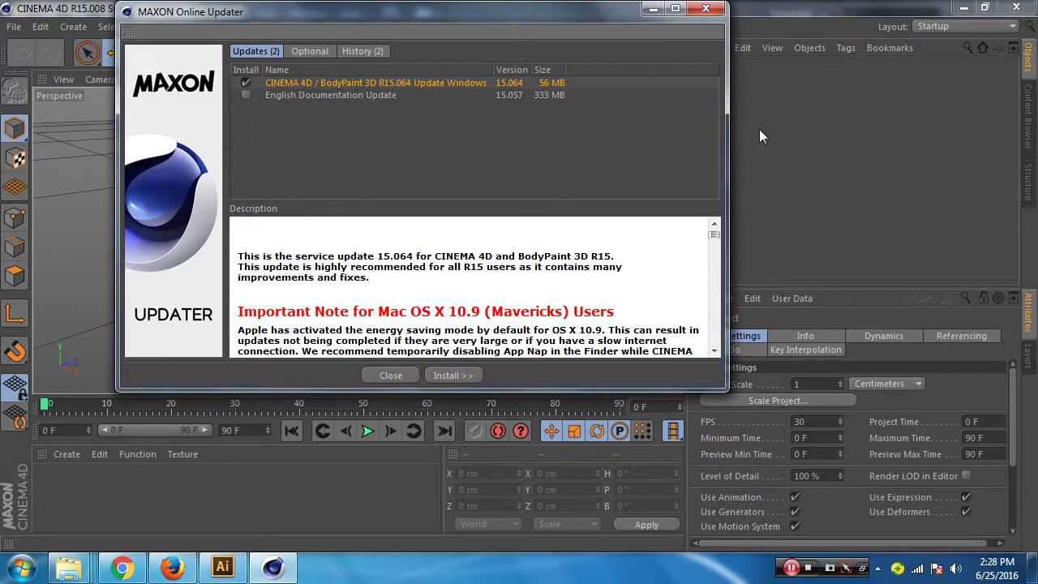
Dismiss the MAXON Online Updater, view Help > About version info, then quit Cinema 4D
left_click(385, 375)
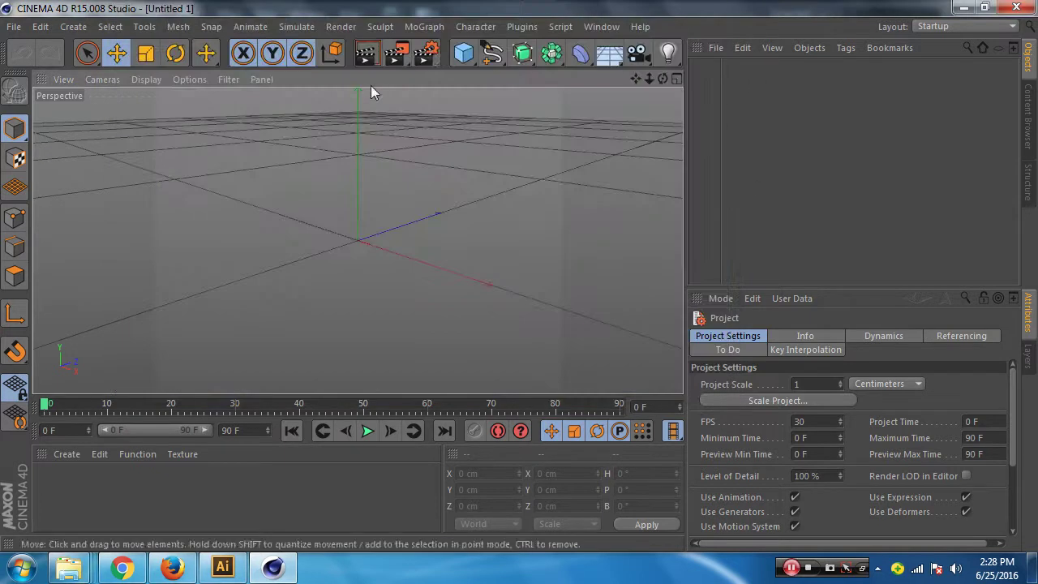
left_click(640, 27)
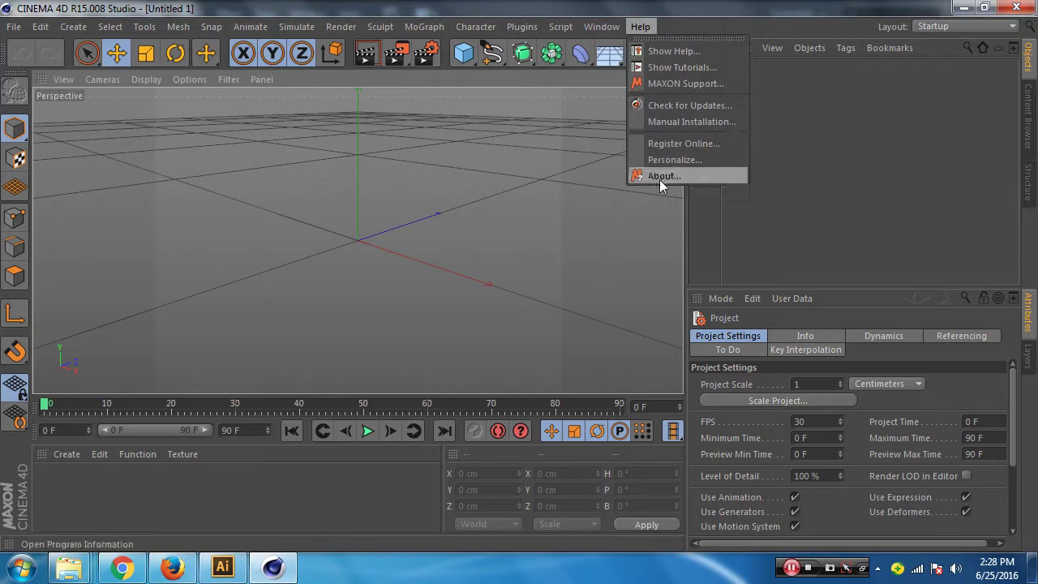
left_click(660, 179)
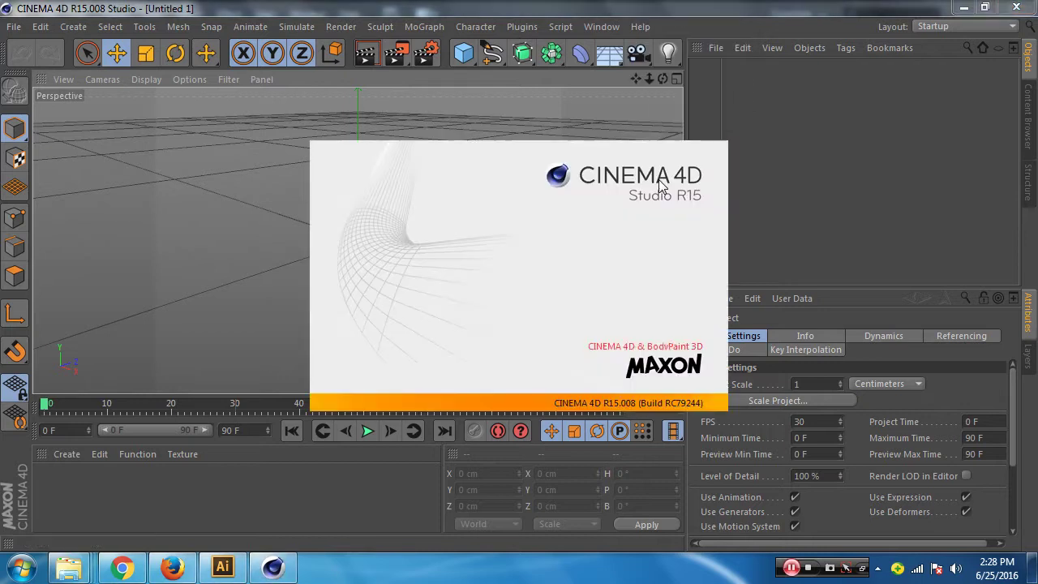
left_click(465, 276)
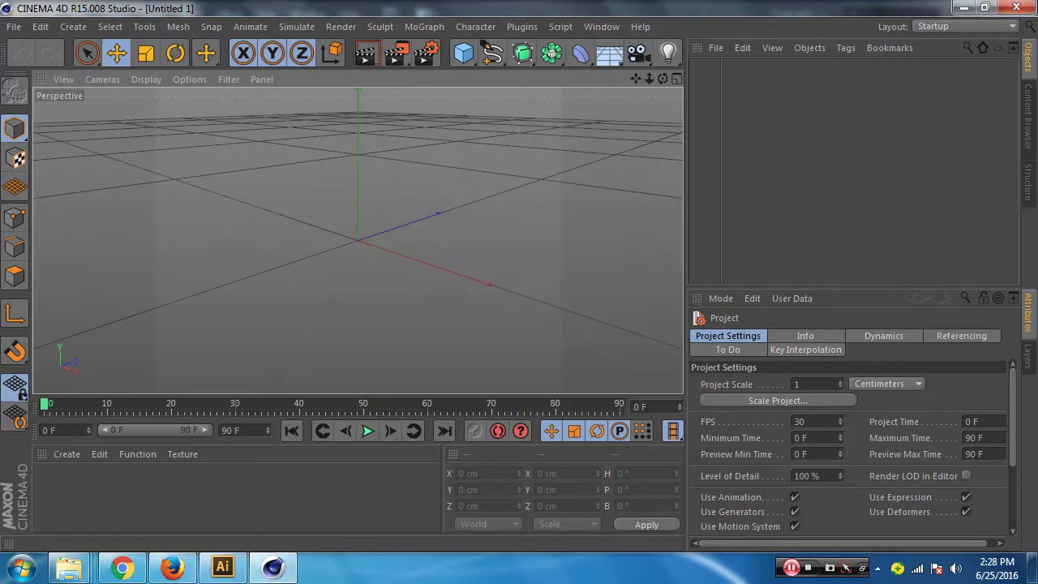
left_click(1028, 8)
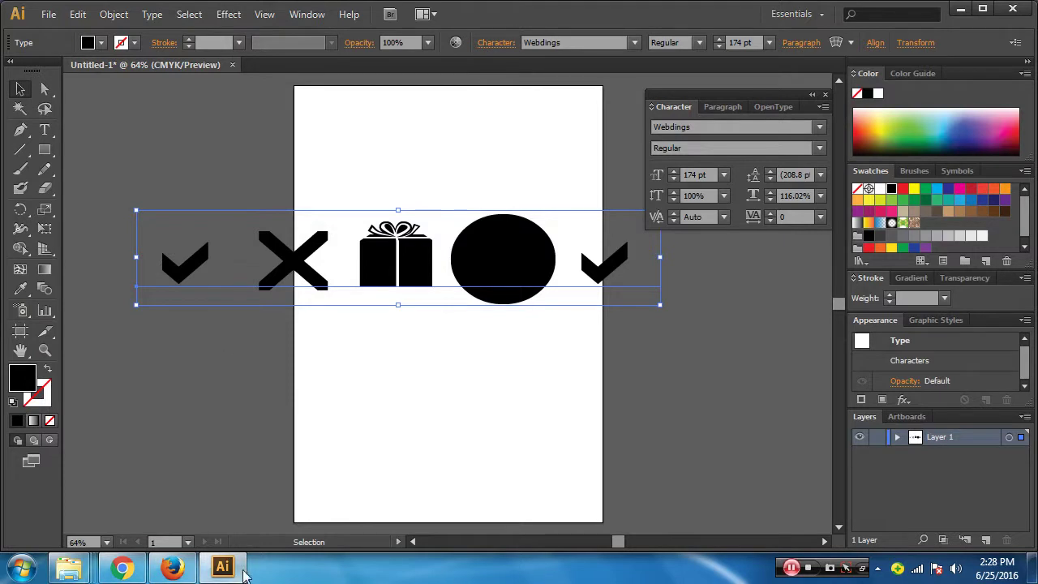
left_click(20, 567)
left_click(69, 496)
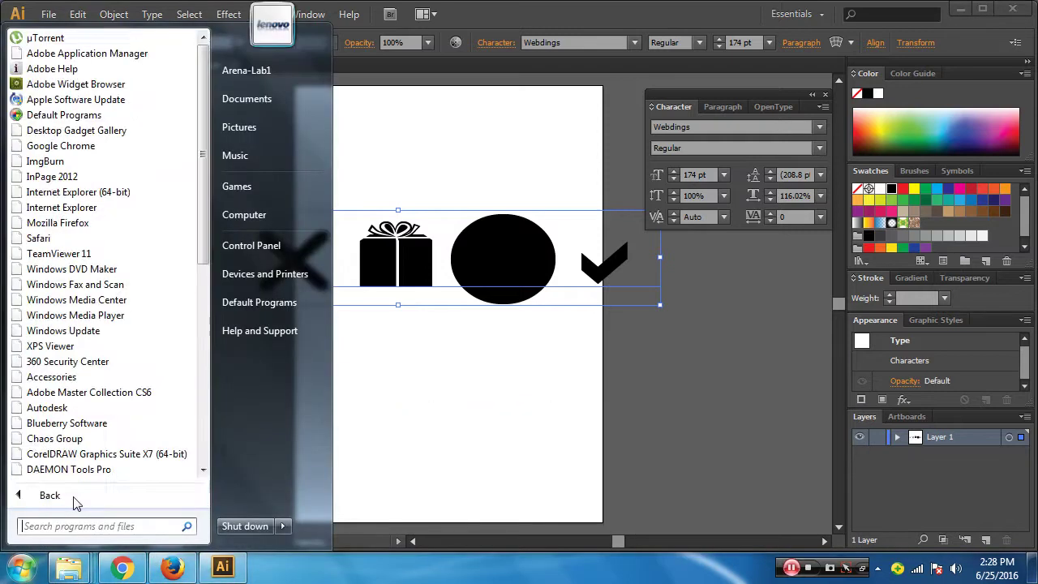
scroll(207, 275, "down", 1)
left_click_drag(207, 276, 206, 466)
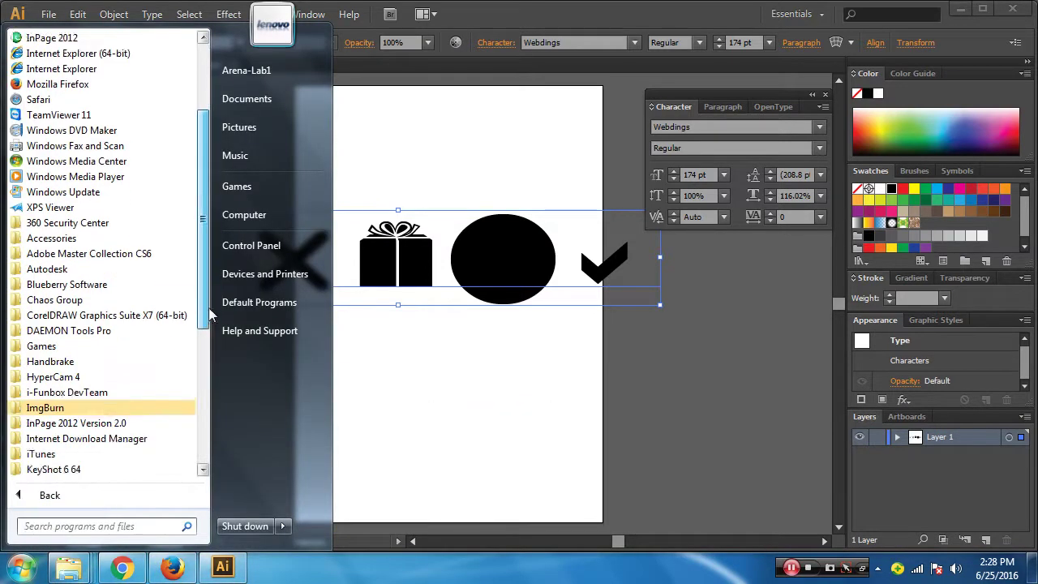
left_click(57, 238)
left_click(63, 240)
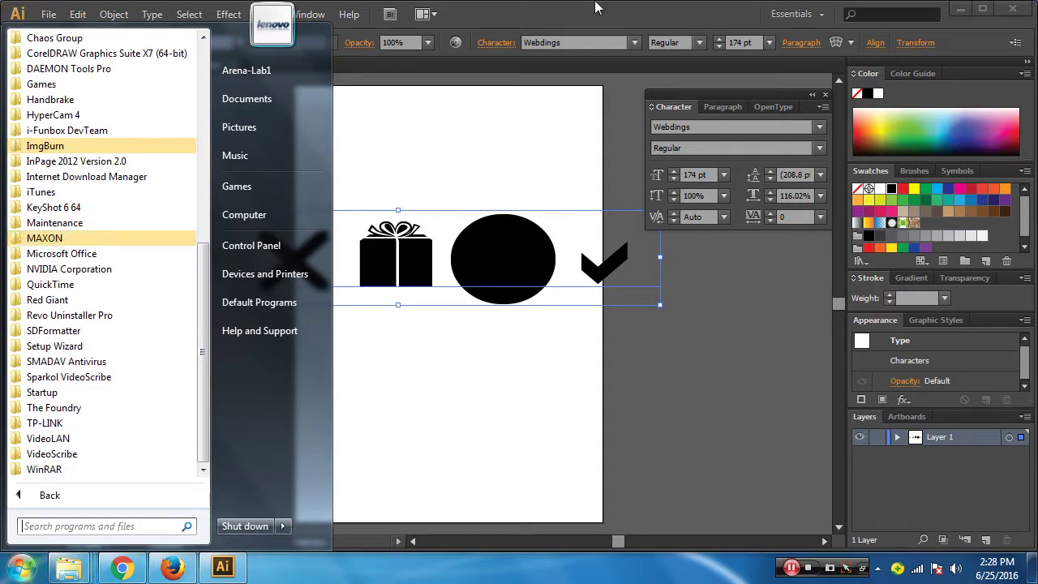
left_click(154, 240)
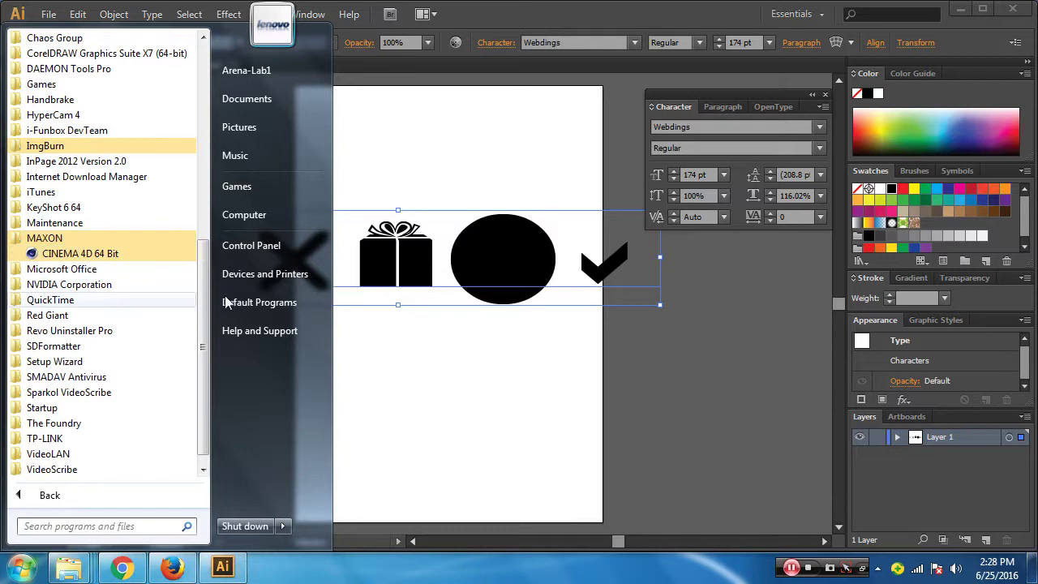
right_click(68, 240)
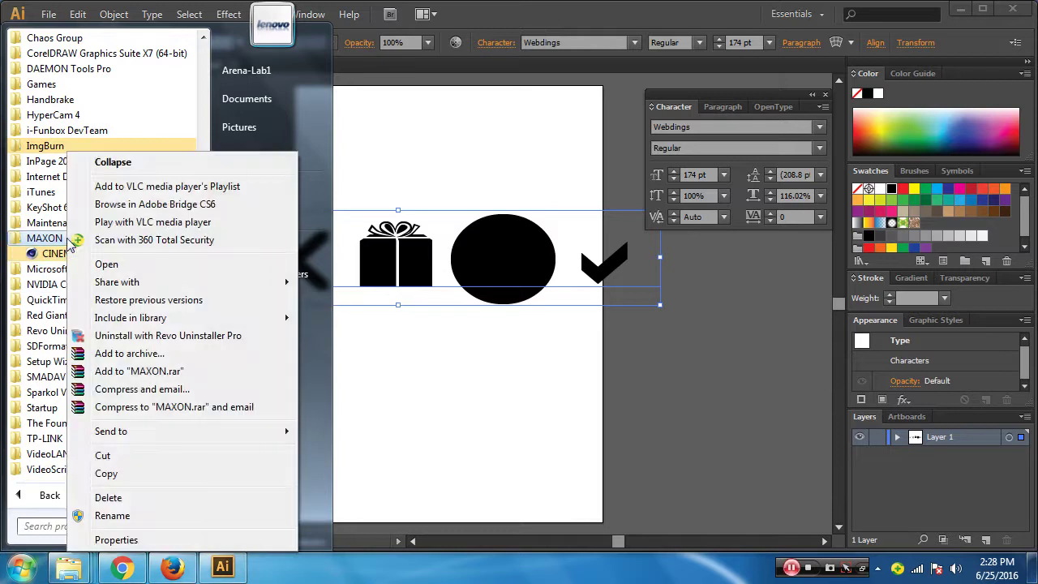
left_click(667, 8)
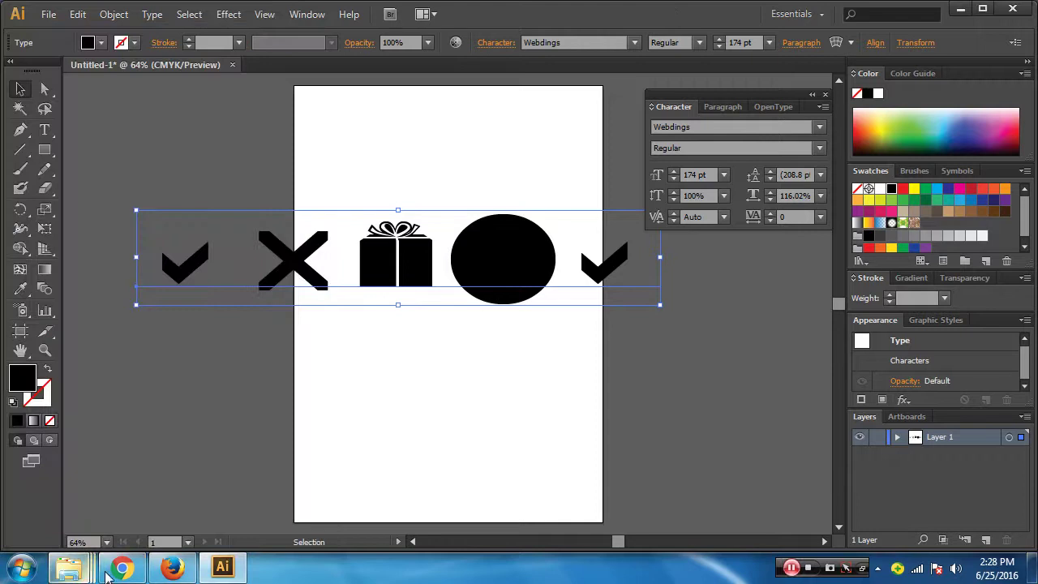
mouse_move(121, 568)
left_click(133, 570)
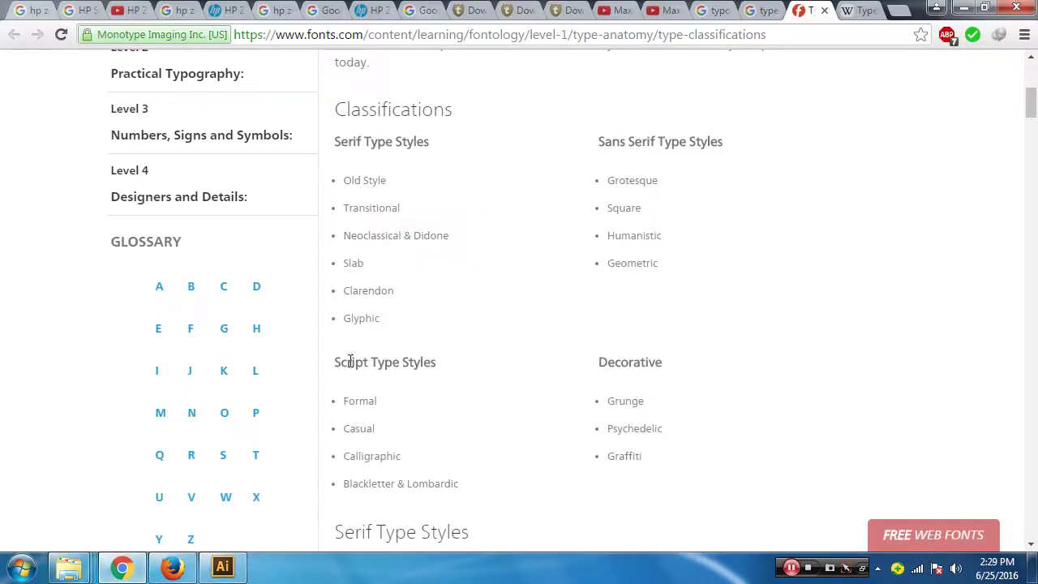
Search Google Images for the fonts.com 'Script Type' heading, then minimize Chrome
left_click_drag(336, 362, 399, 363)
right_click(387, 365)
left_click(423, 396)
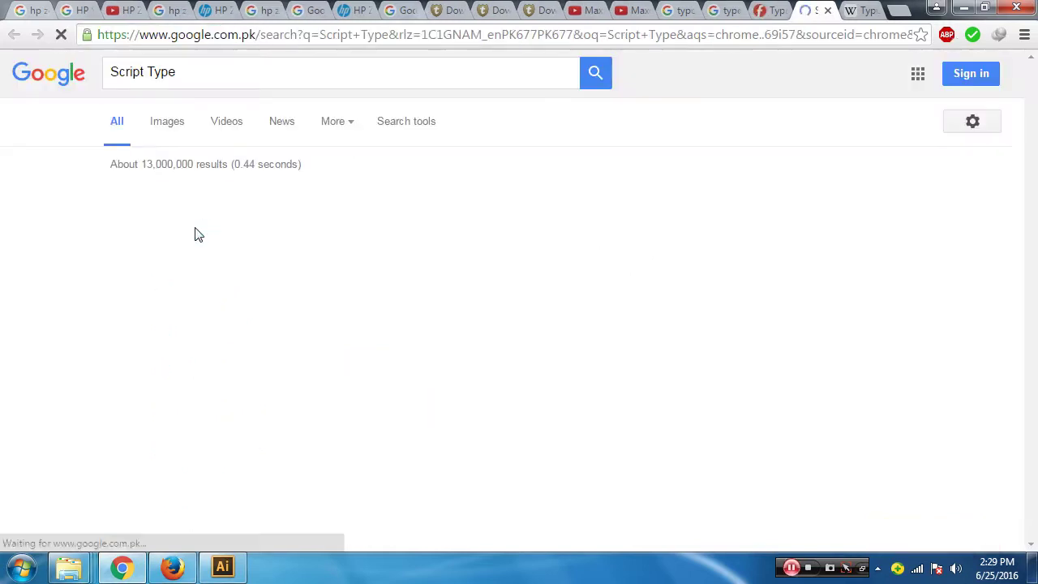
left_click(164, 128)
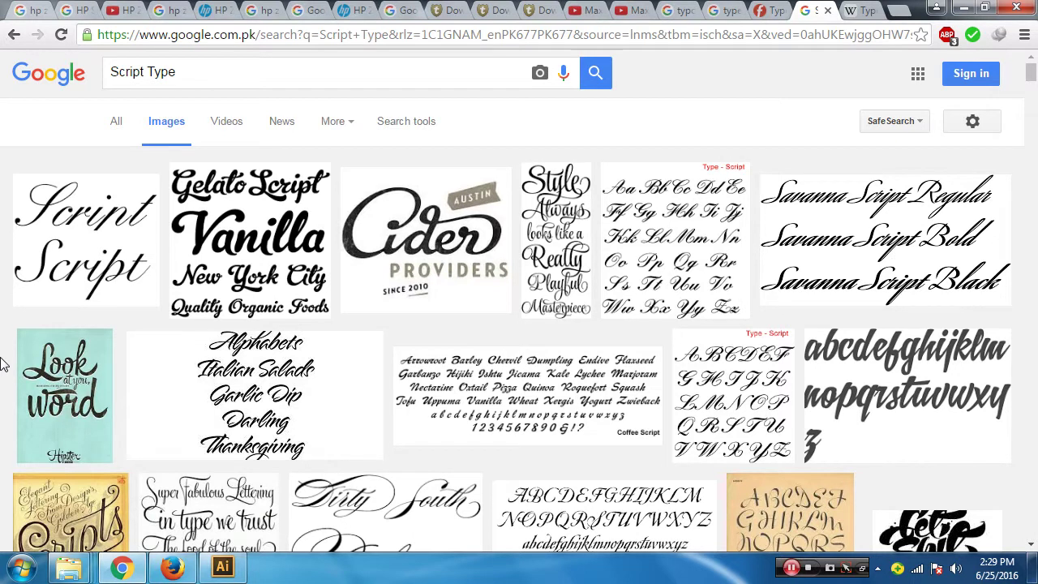
left_click(121, 568)
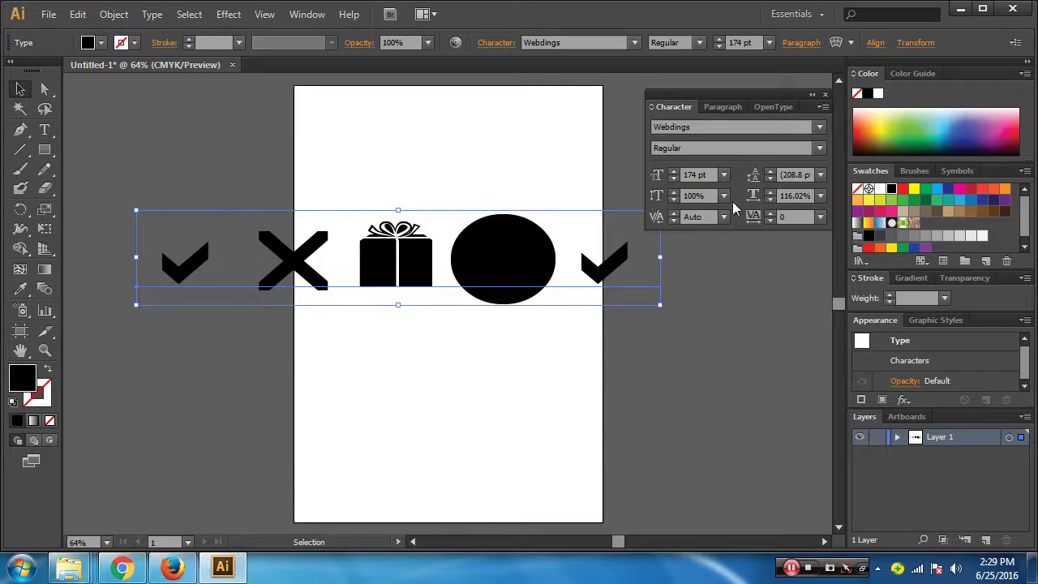
Set ARENA in Algerian, reposition it on the artboard, and enter font names 'Ap' and 'AriB'
left_click(818, 128)
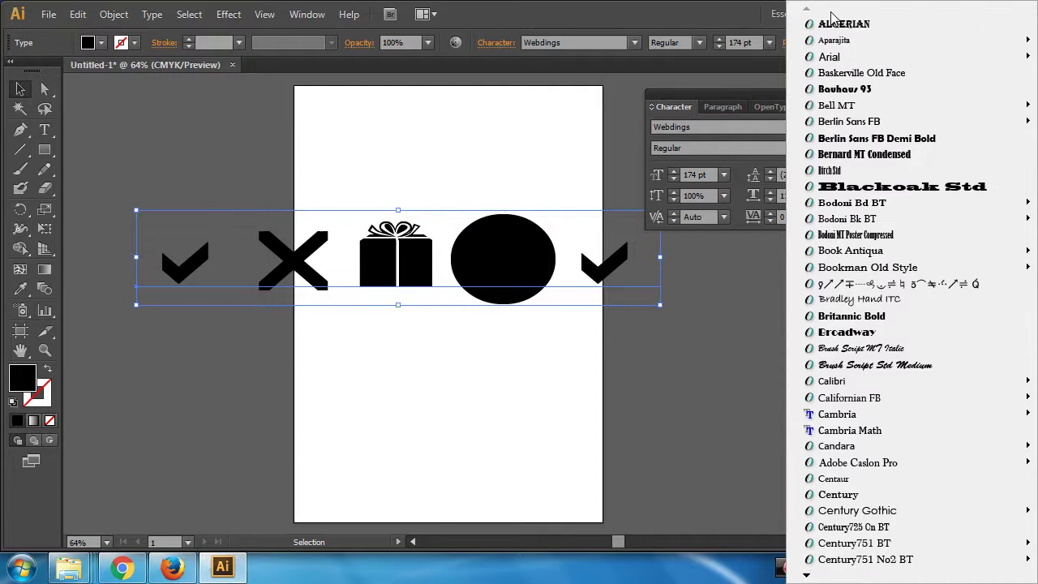
left_click(835, 25)
left_click_drag(378, 257, 516, 253)
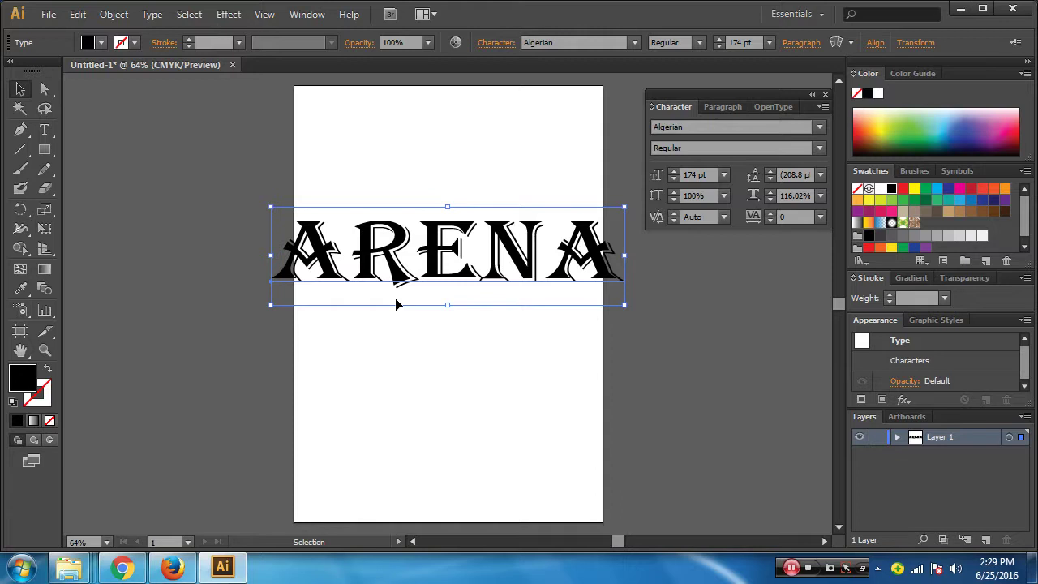
left_click(706, 127)
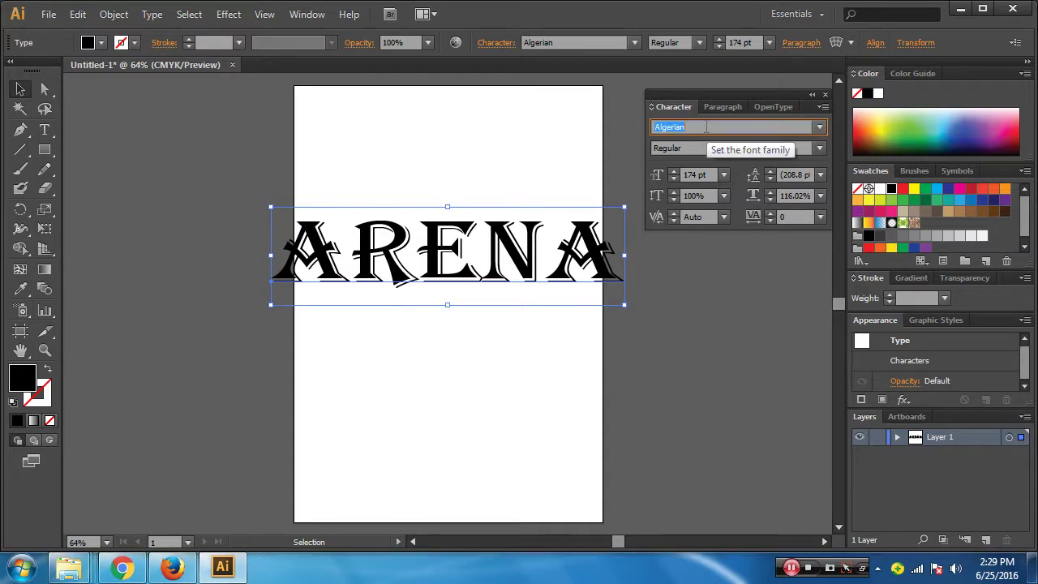
type("Aparajit")
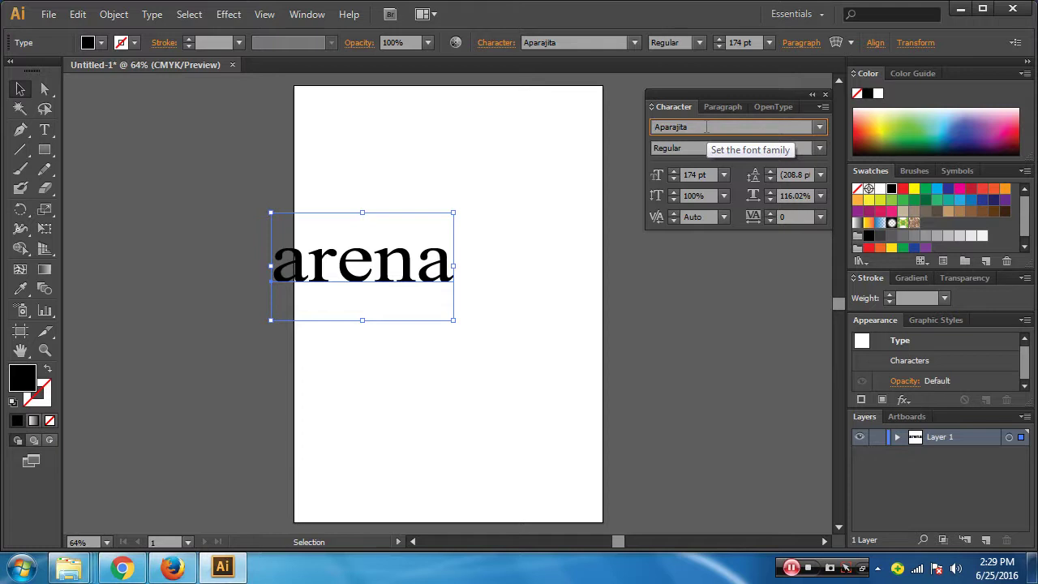
type("Arial")
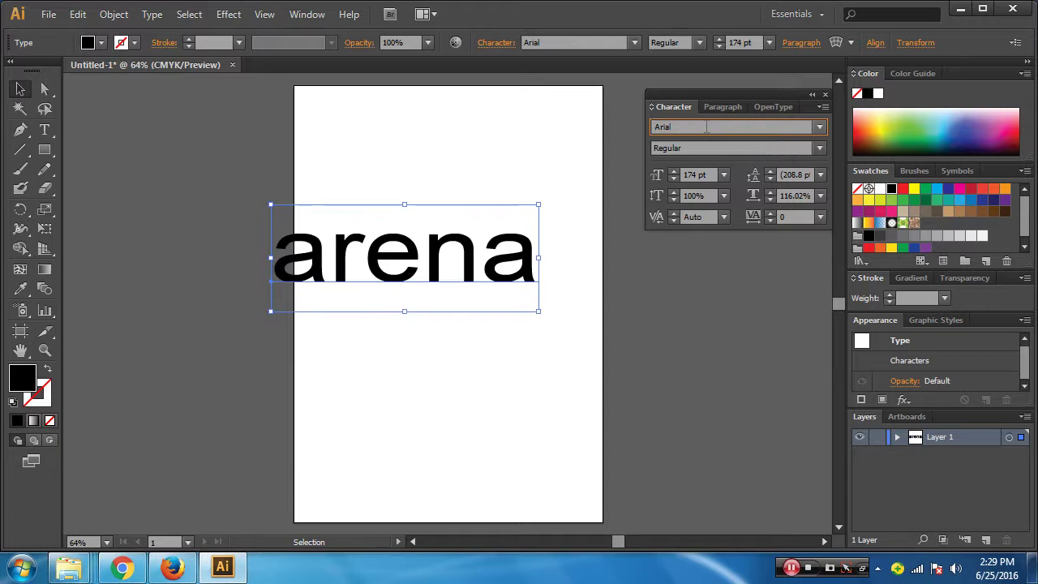
type("Baskerville Old Face")
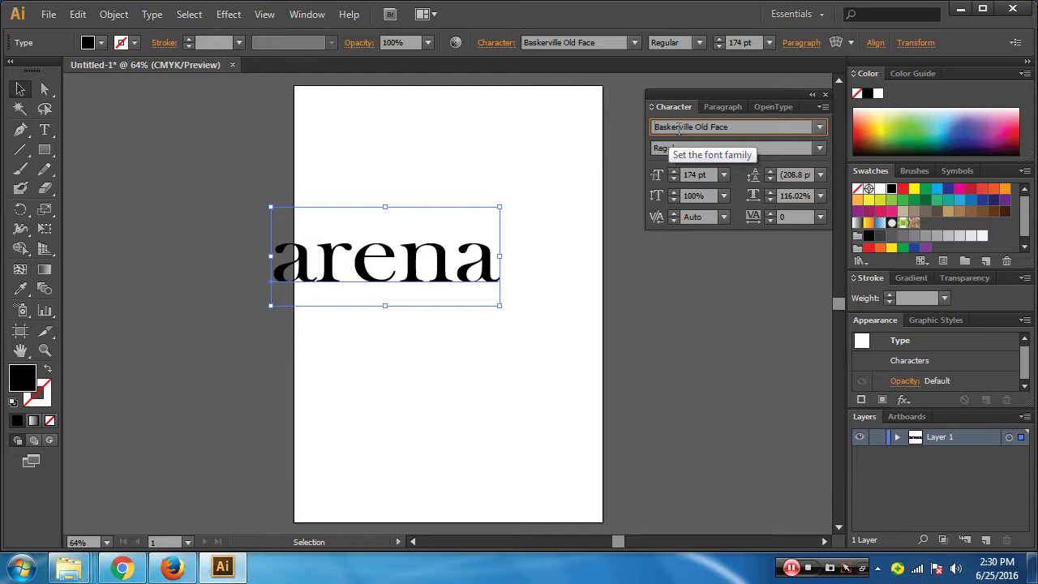
Step arena through fonts from Bauhaus 93 to Broadway, leaving it in Broadway
key("Down")
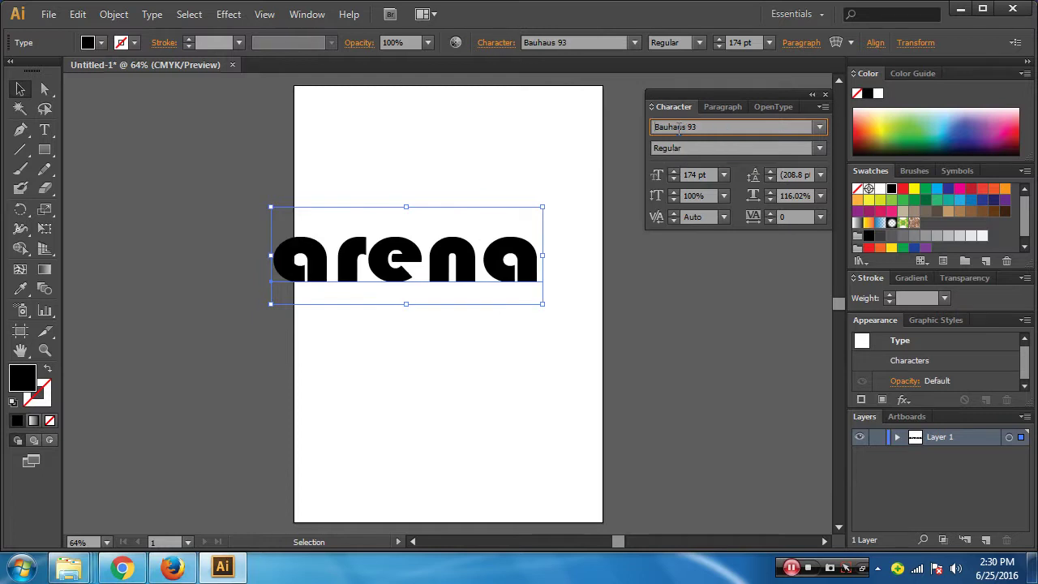
key("Down")
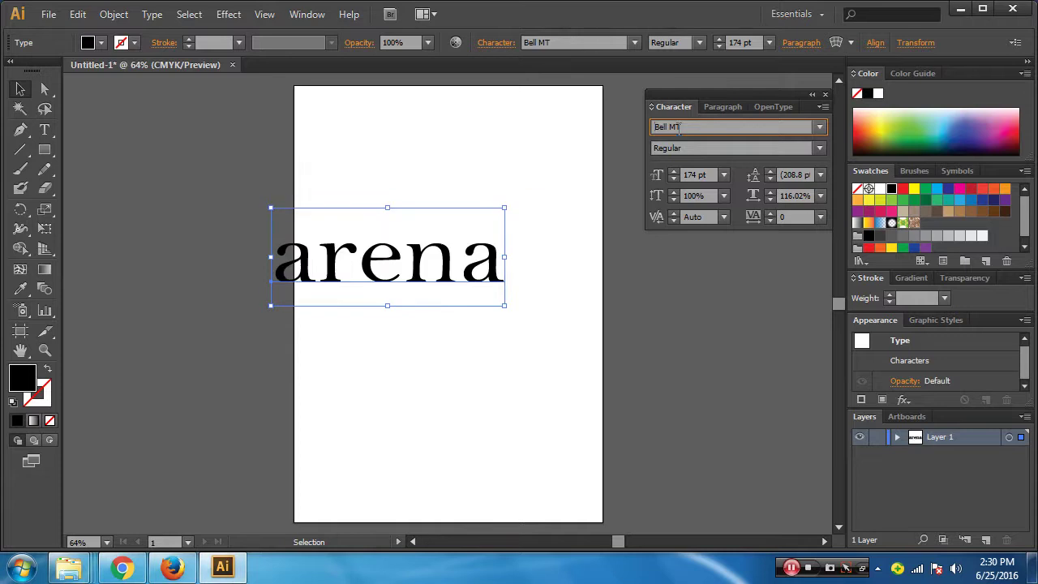
key("Down")
key("Down")
key("Down")
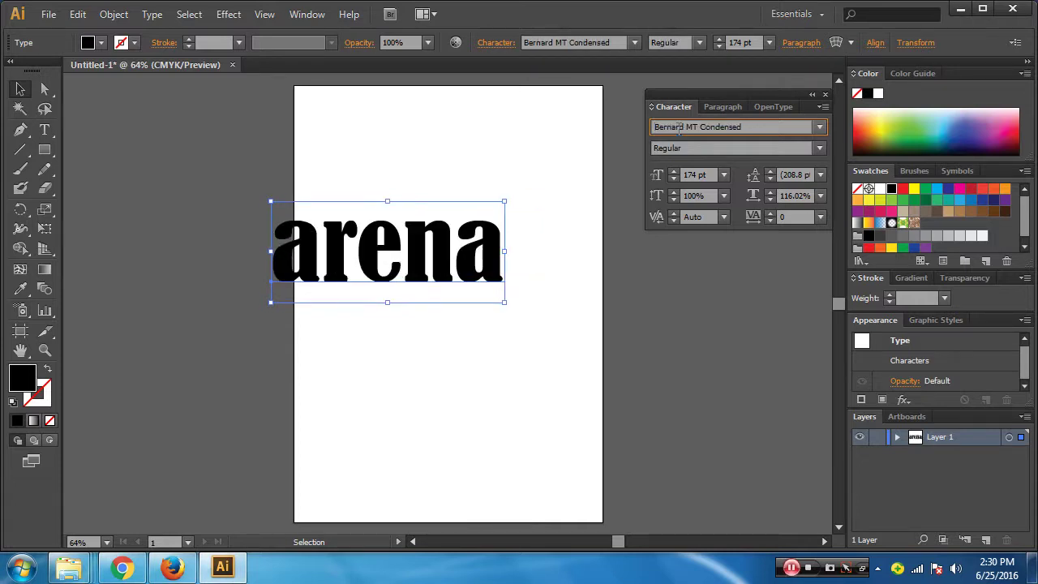
key("Down")
key("Down")
key("Down")
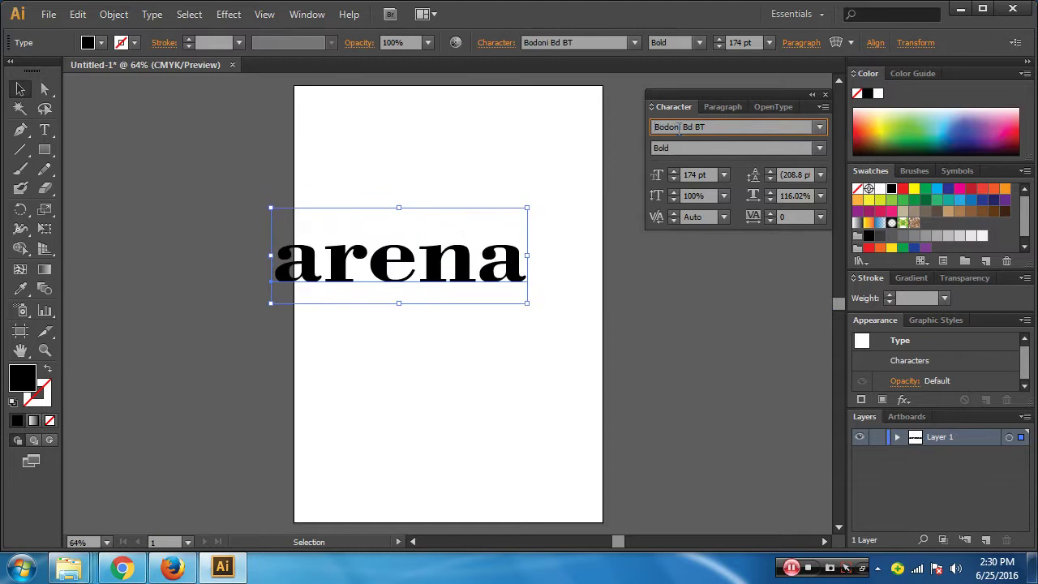
key("Down")
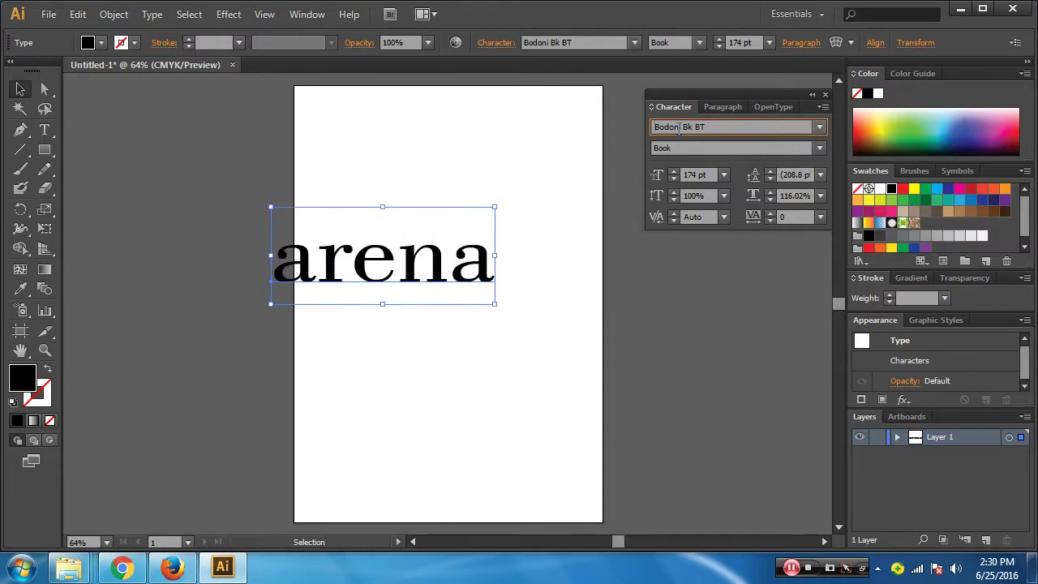
key("Down")
key("Down")
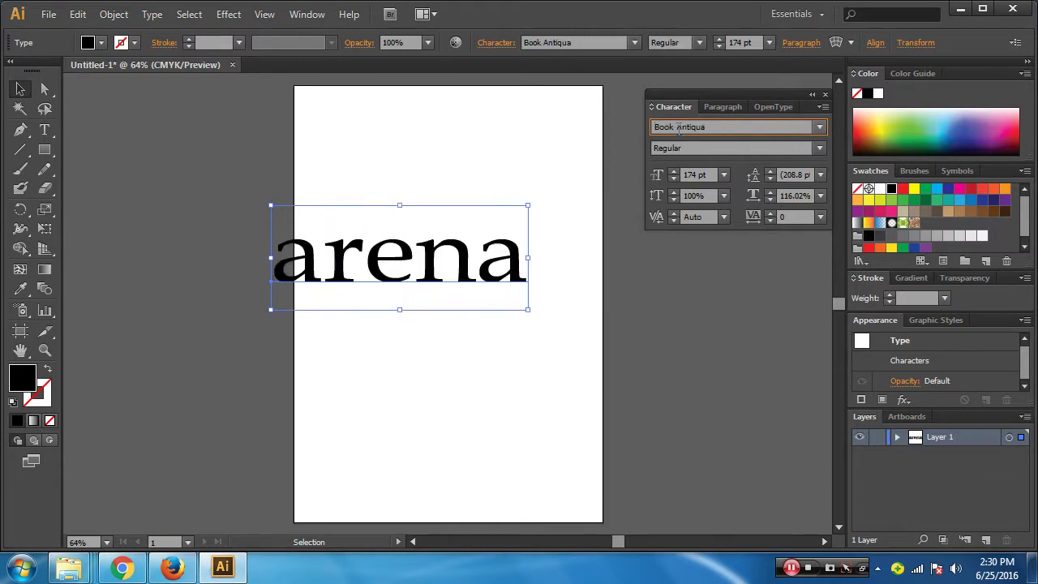
key("Down")
key("Down")
key("Down")
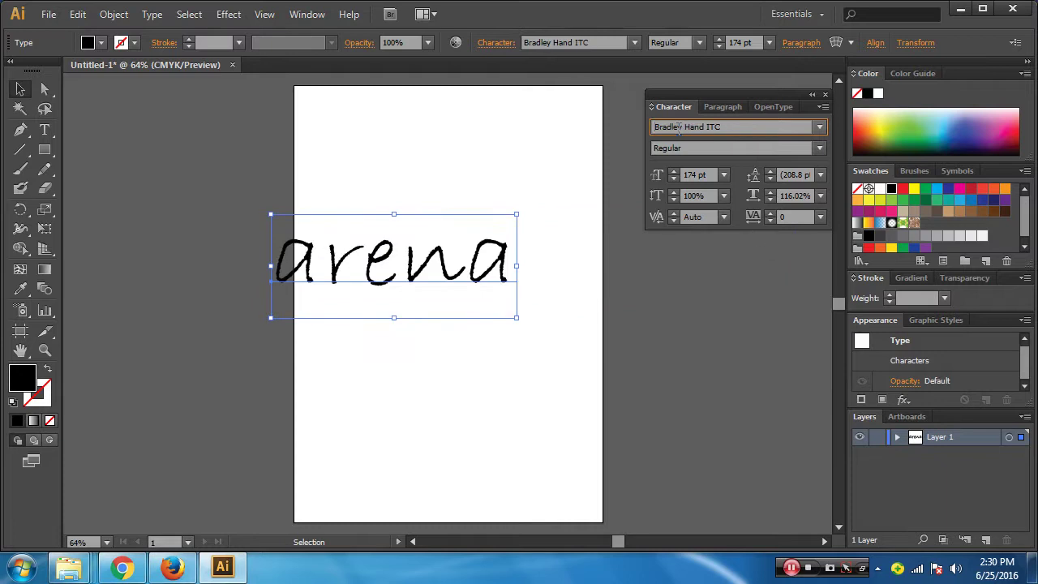
key("Down")
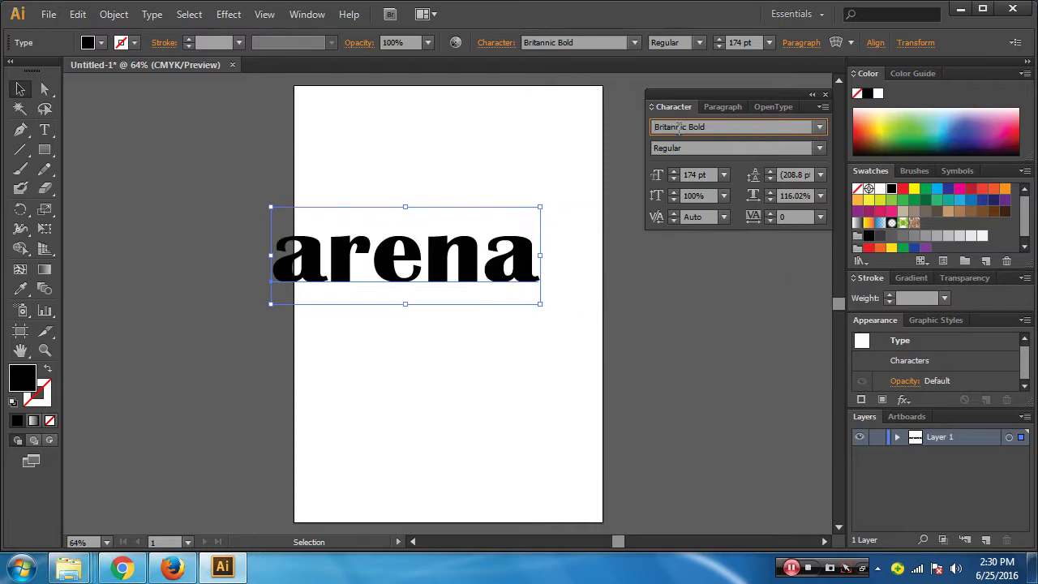
key("Down")
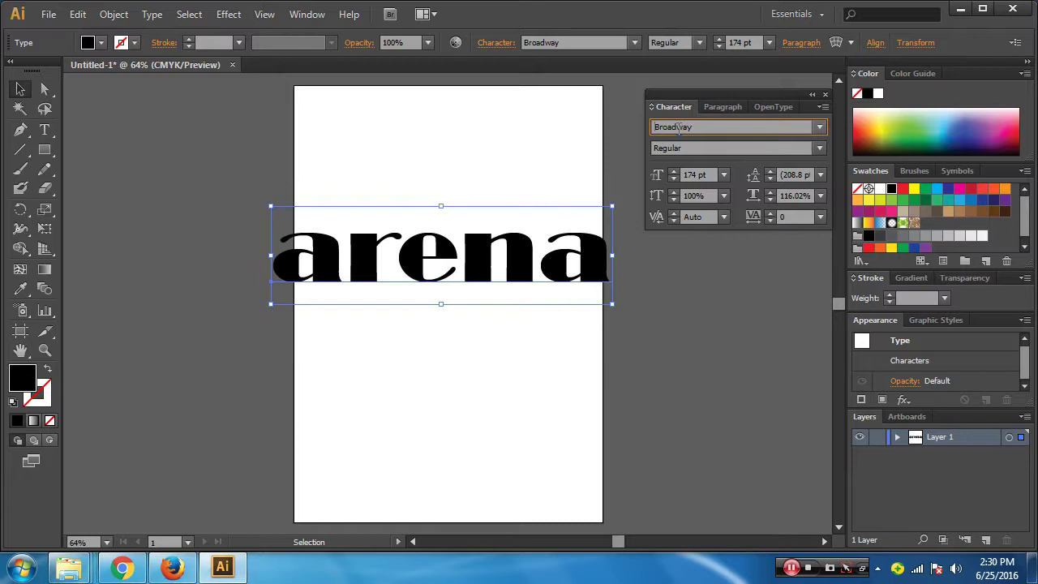
left_click(138, 561)
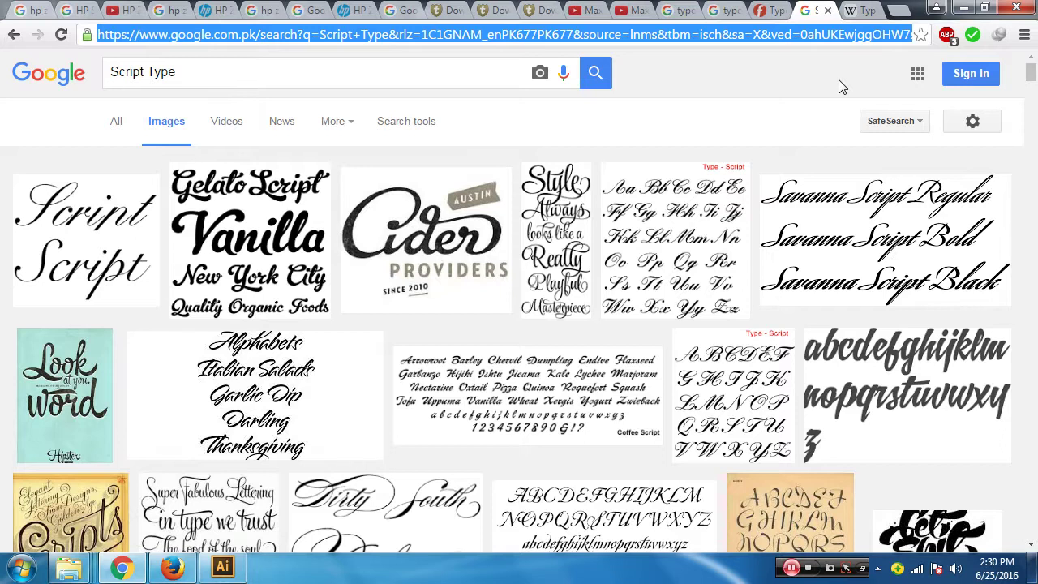
type("da")
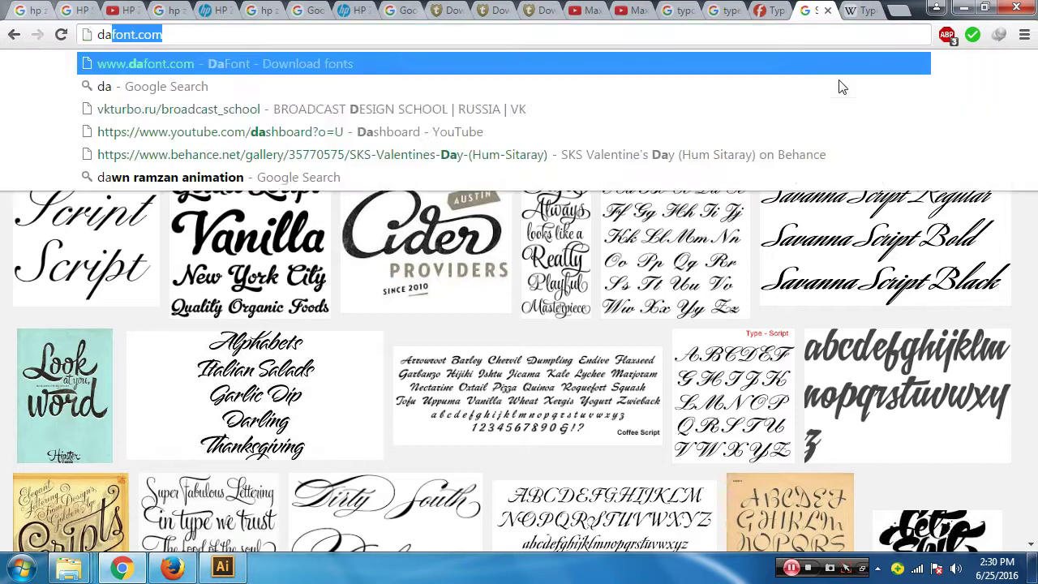
key("Return")
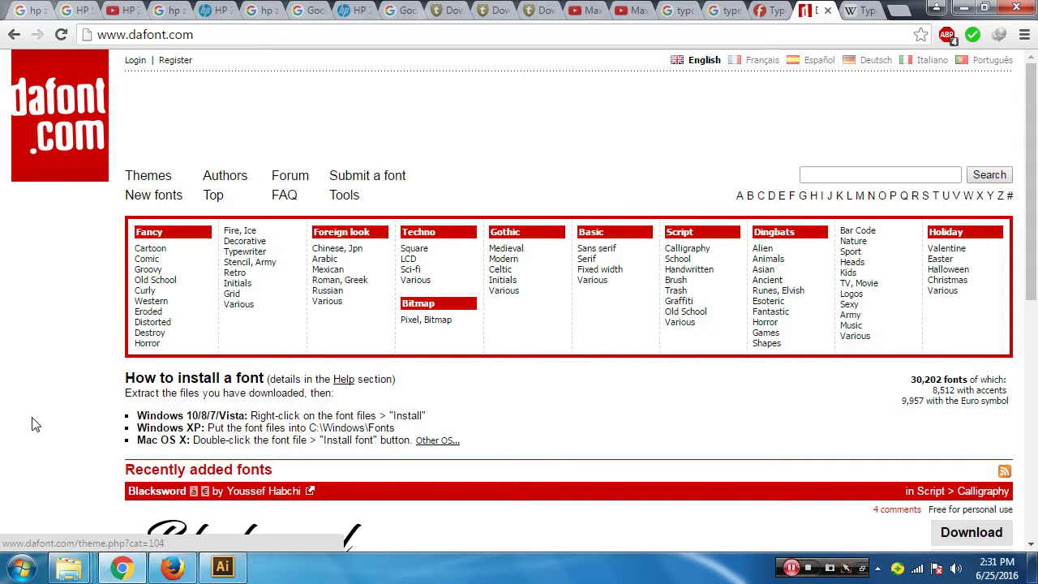
scroll(31, 424, "down", 3)
scroll(31, 426, "down", 2)
scroll(31, 426, "up", 2)
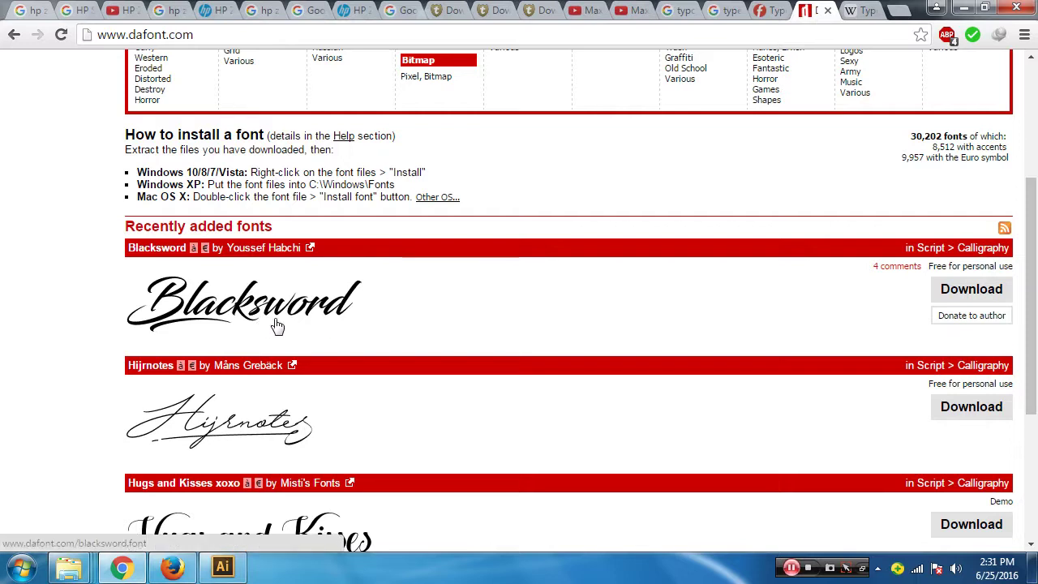
scroll(276, 324, "down", 3)
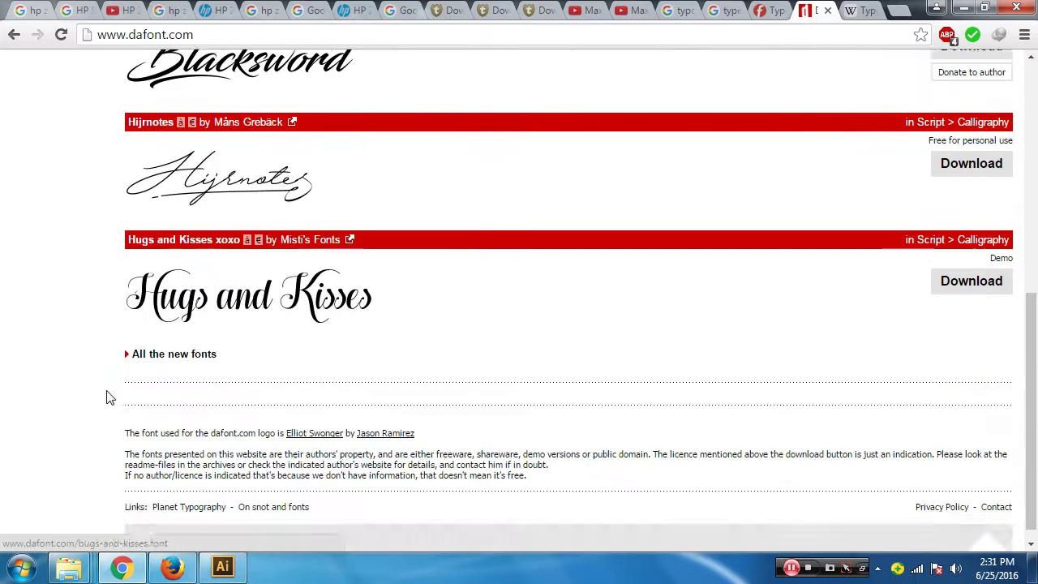
scroll(106, 398, "up", 5)
scroll(81, 406, "up", 1)
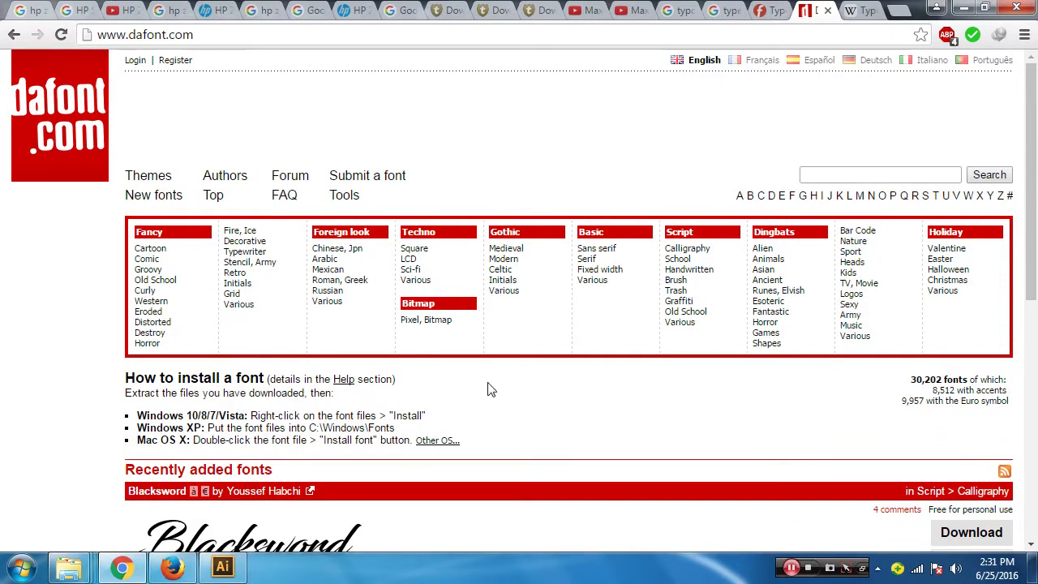
Open the Basic > Sans serif category on dafont.com and browse its font list
left_click(608, 251)
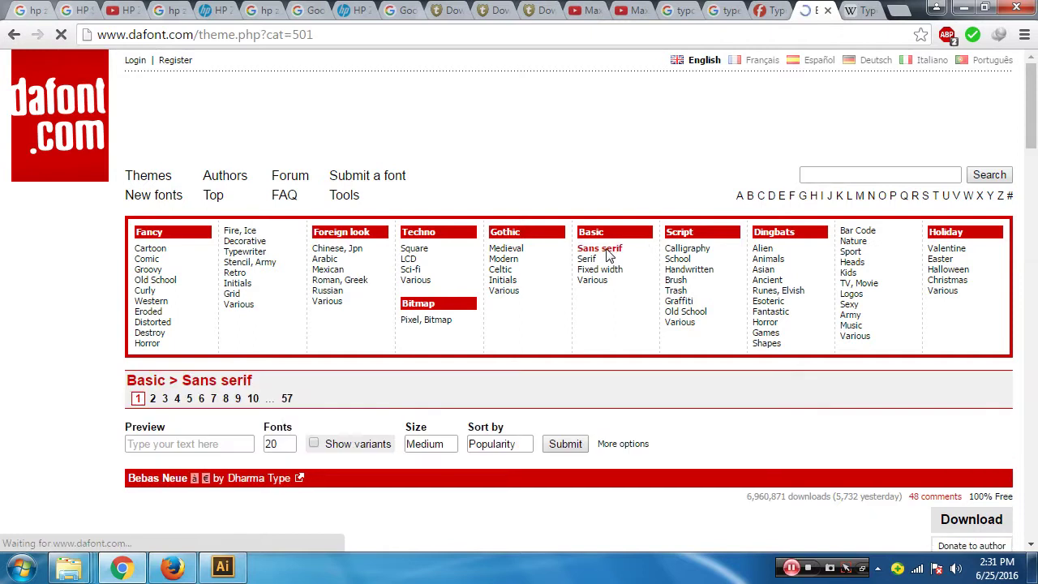
scroll(11, 463, "down", 3)
scroll(10, 458, "down", 1)
scroll(7, 447, "down", 1)
scroll(4, 444, "down", 2)
scroll(4, 444, "down", 3)
scroll(4, 444, "down", 2)
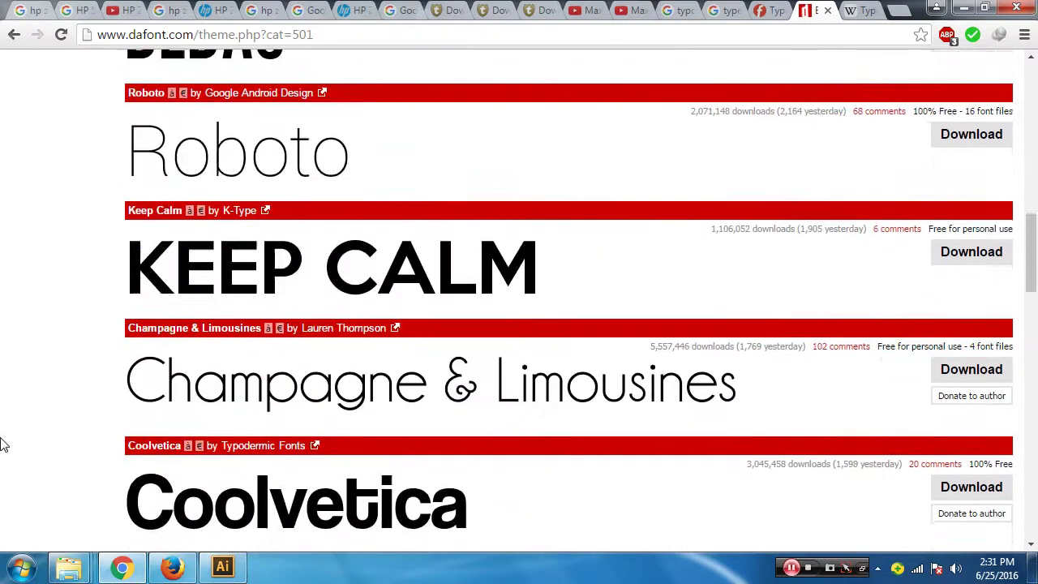
scroll(4, 444, "down", 1)
scroll(4, 444, "down", 1)
scroll(4, 444, "down", 3)
scroll(4, 445, "down", 4)
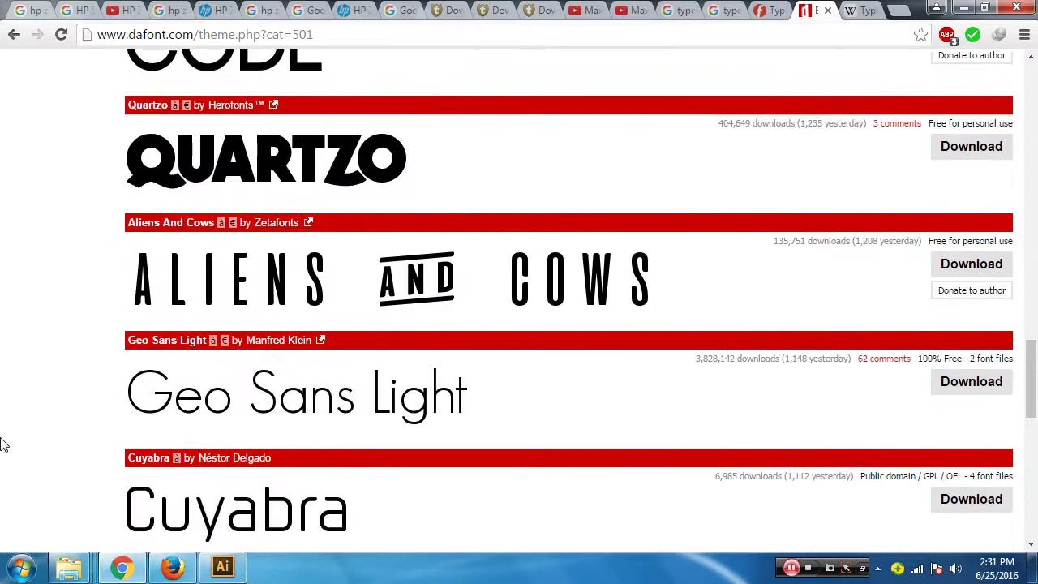
scroll(4, 444, "up", 7)
scroll(4, 442, "up", 7)
scroll(4, 440, "up", 5)
scroll(4, 440, "up", 3)
scroll(16, 433, "down", 1)
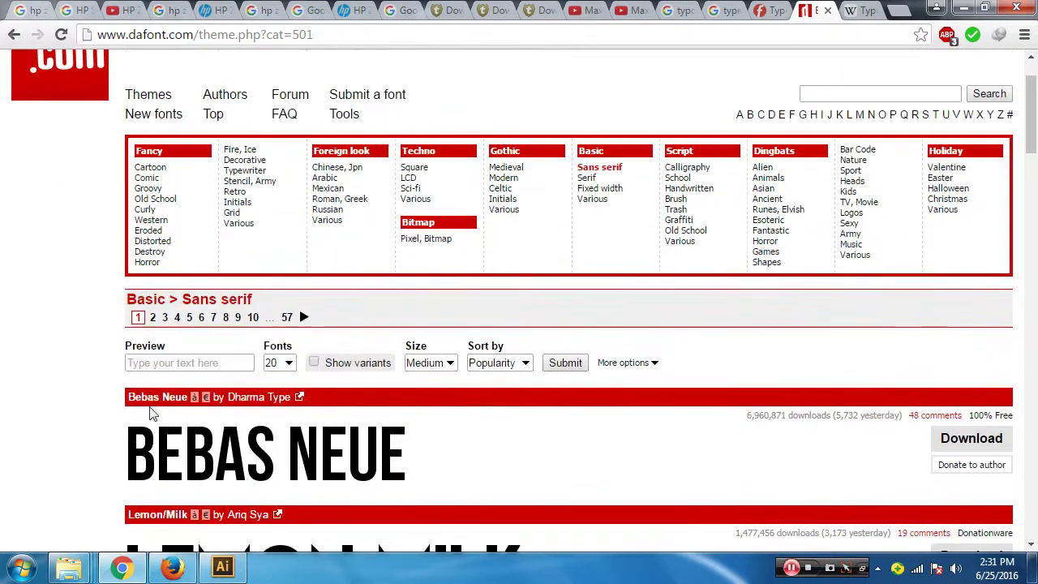
Set the preview text to ARENA MULTIMEIDA and render the font samples with it
left_click(156, 362)
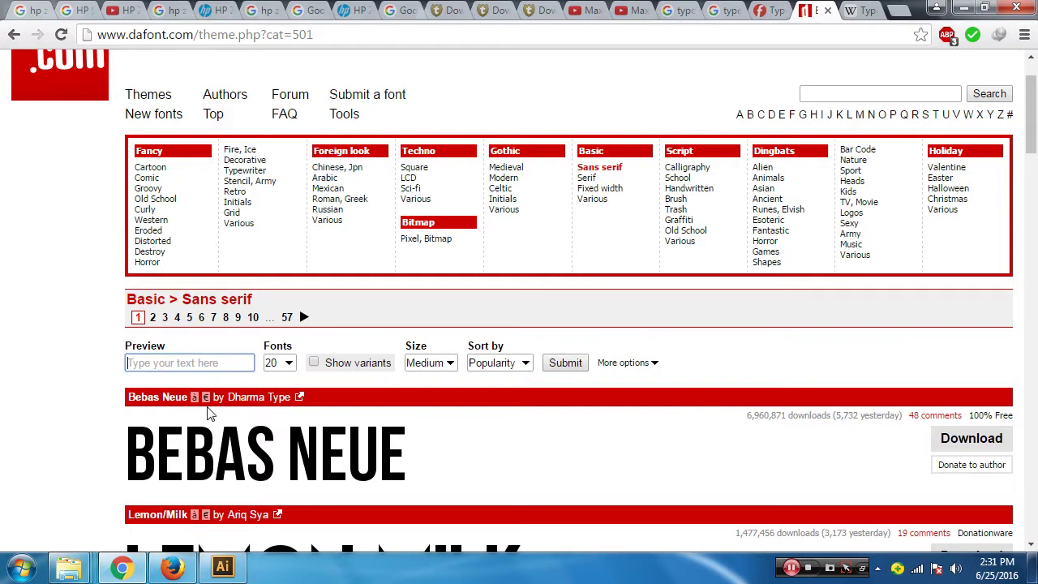
type("ARE")
key("Down")
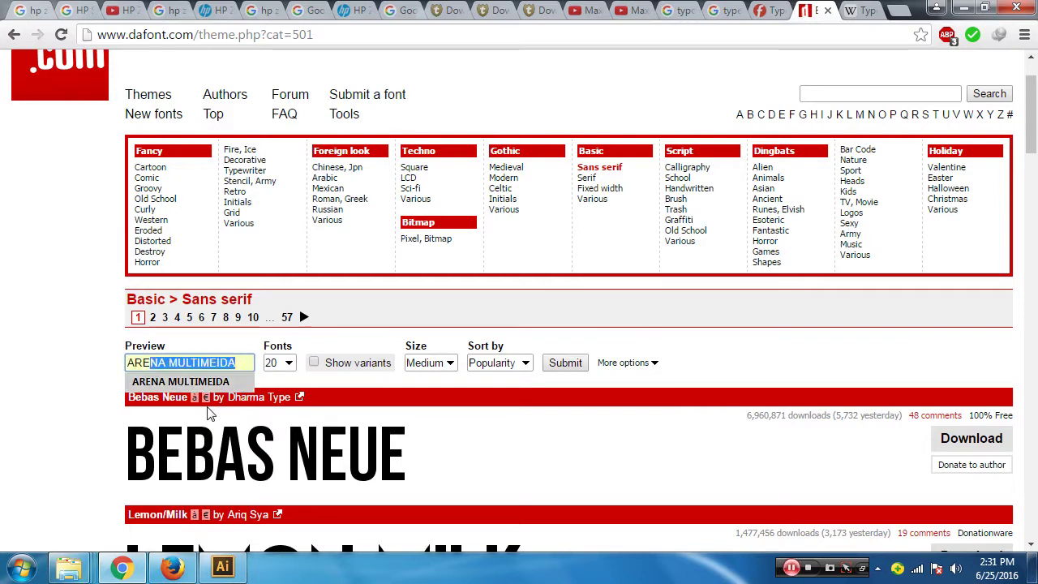
key("Return")
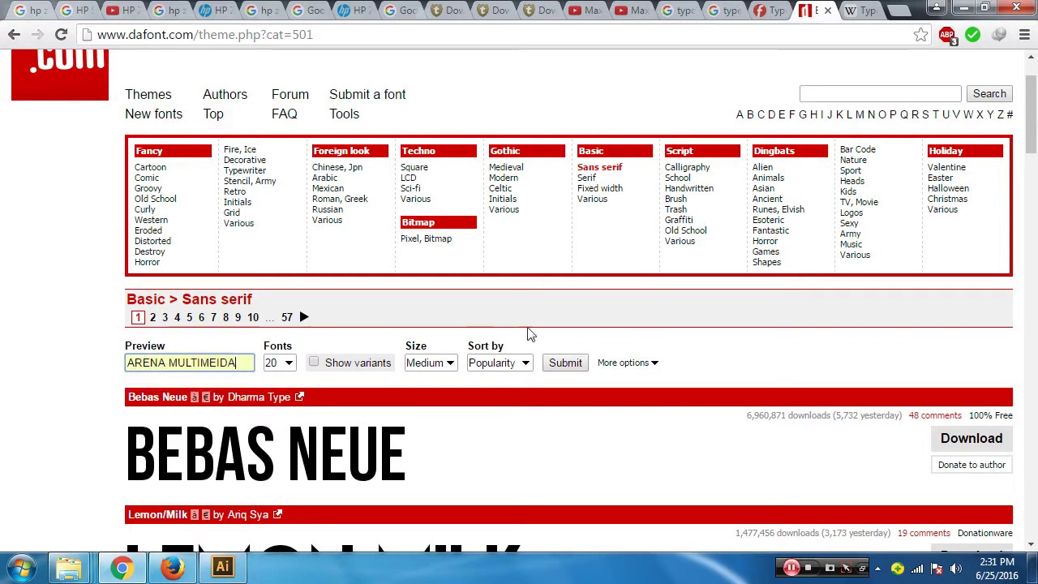
left_click(560, 359)
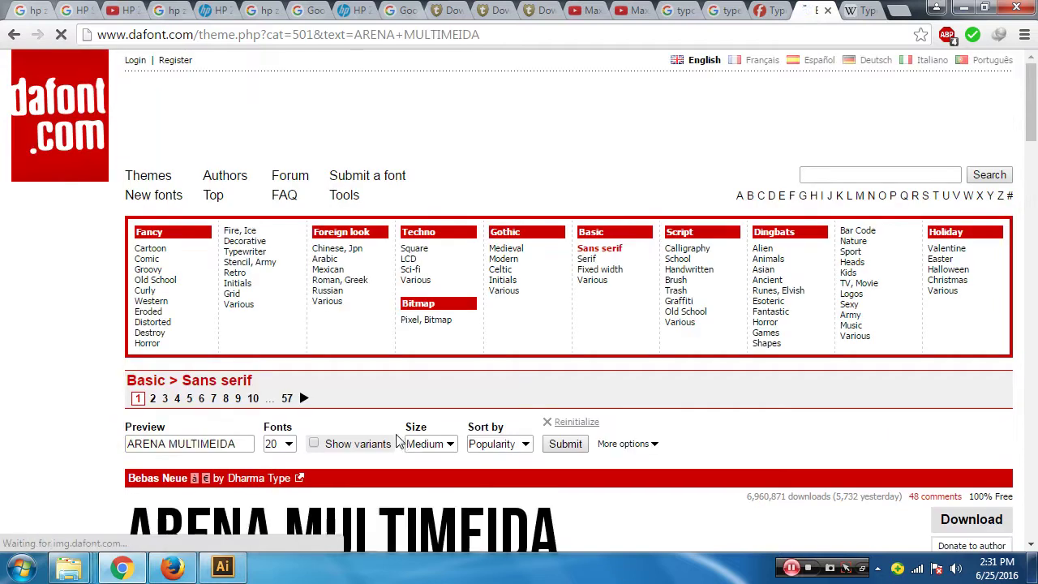
Scroll through the page 1 Sans serif previews and advance to page 2
scroll(316, 389, "down", 2)
scroll(276, 434, "down", 2)
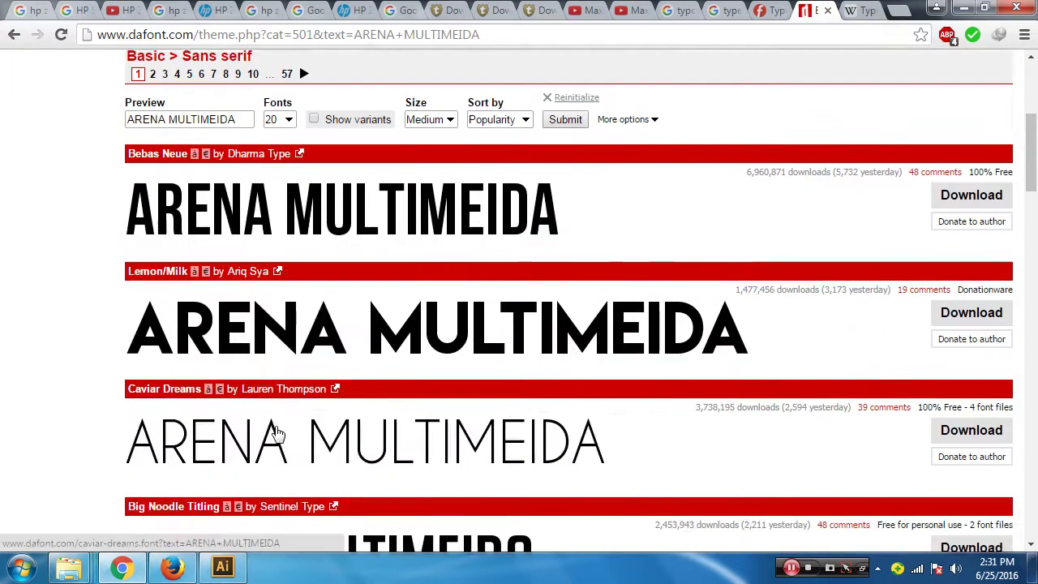
scroll(275, 433, "down", 1)
scroll(276, 434, "down", 2)
scroll(278, 434, "down", 2)
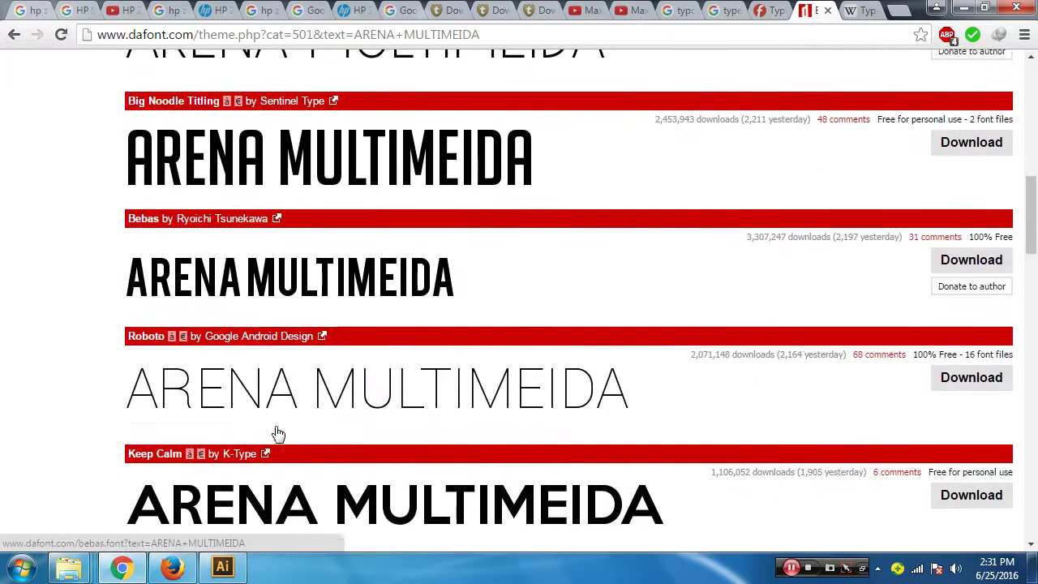
scroll(279, 436, "down", 2)
scroll(284, 440, "down", 2)
scroll(285, 440, "down", 3)
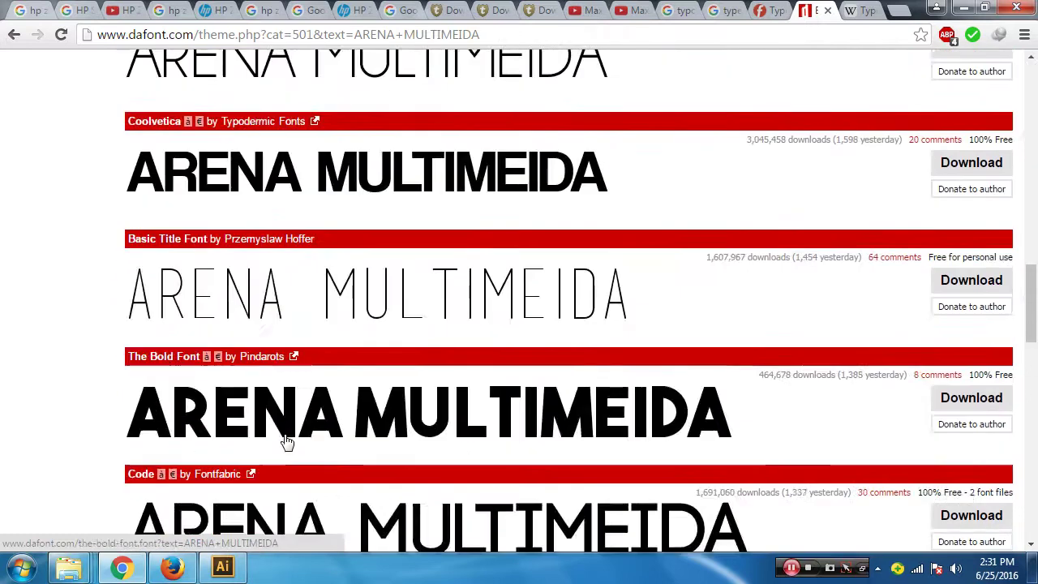
scroll(286, 440, "down", 6)
scroll(288, 444, "down", 5)
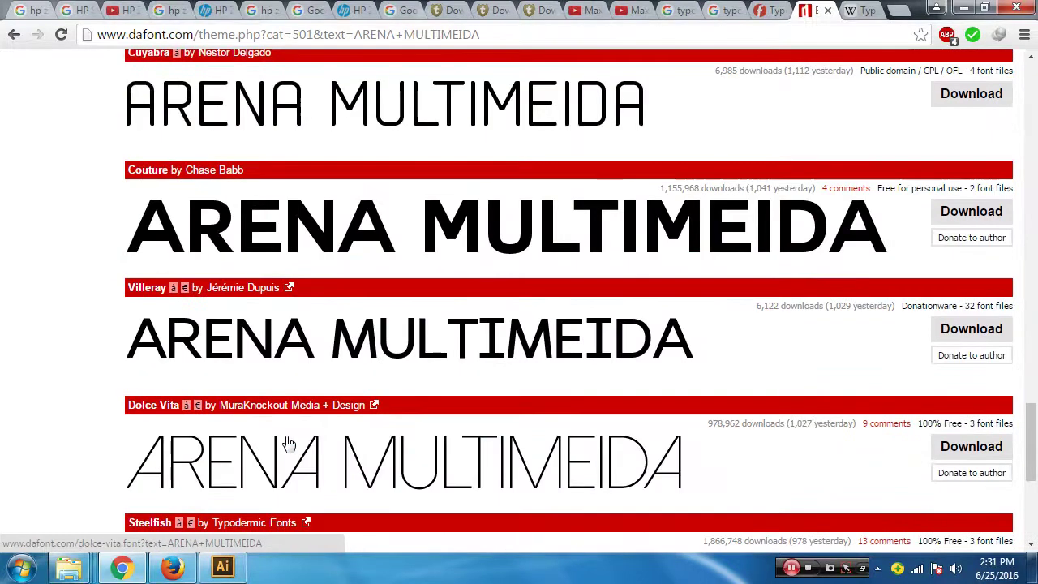
scroll(288, 444, "down", 1)
scroll(300, 437, "down", 4)
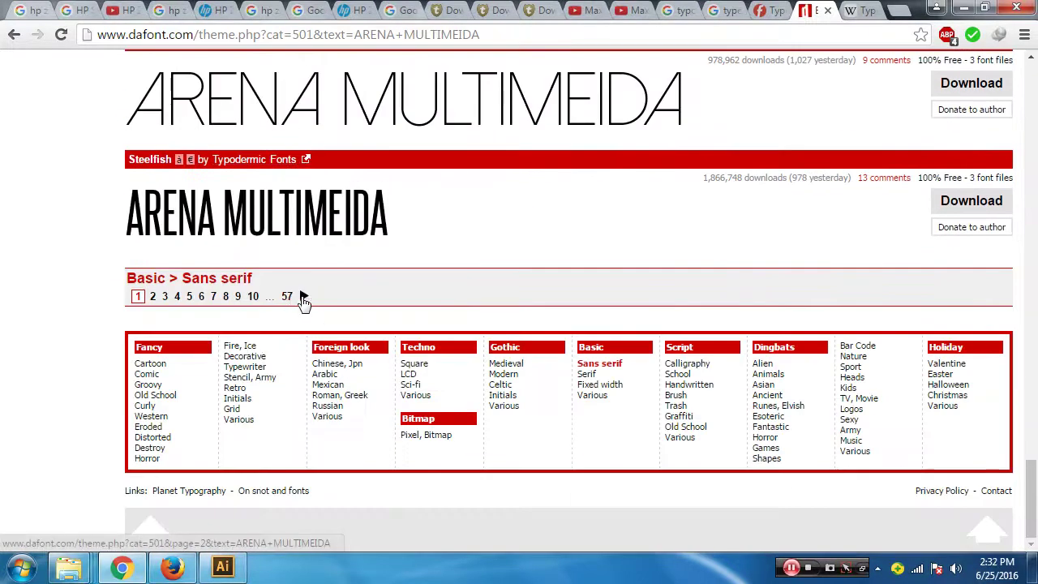
left_click(303, 295)
Browse the page 2 Sans serif previews of ARENA MULTIMEIDA
scroll(133, 371, "down", 2)
scroll(132, 371, "down", 3)
scroll(132, 372, "down", 3)
scroll(132, 371, "down", 3)
scroll(131, 372, "down", 2)
scroll(131, 371, "down", 1)
scroll(131, 371, "down", 1)
scroll(132, 372, "down", 1)
scroll(132, 371, "down", 1)
scroll(131, 371, "down", 2)
scroll(132, 371, "down", 2)
scroll(131, 371, "down", 3)
scroll(132, 371, "down", 2)
scroll(131, 372, "down", 3)
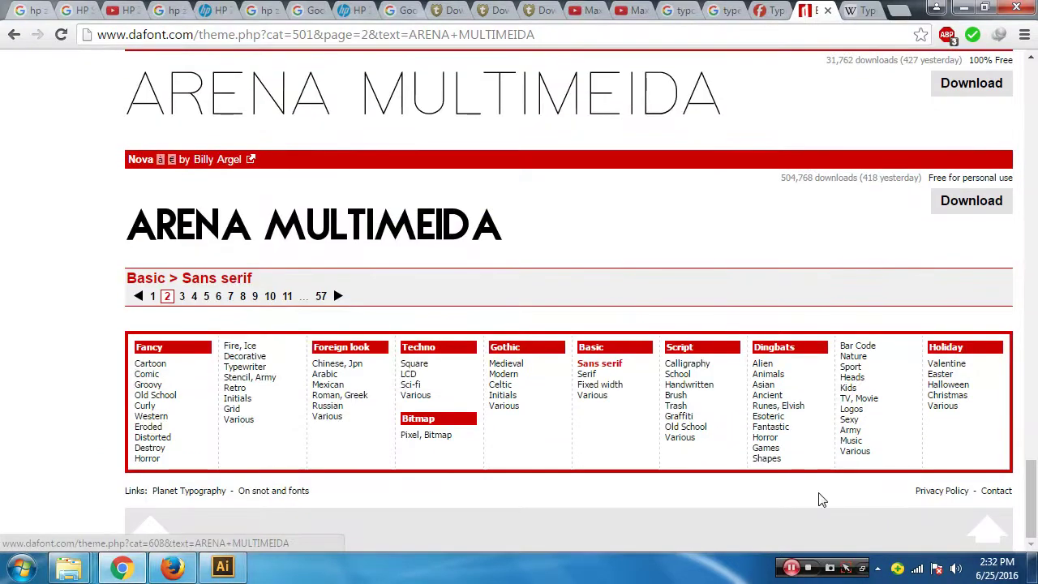
left_click_drag(1031, 494, 1035, 206)
scroll(1014, 186, "up", 5)
scroll(973, 162, "up", 5)
scroll(926, 132, "up", 2)
Switch to the Basic > Serif category and scroll down to the Romance Fatal Serif preview
left_click(588, 222)
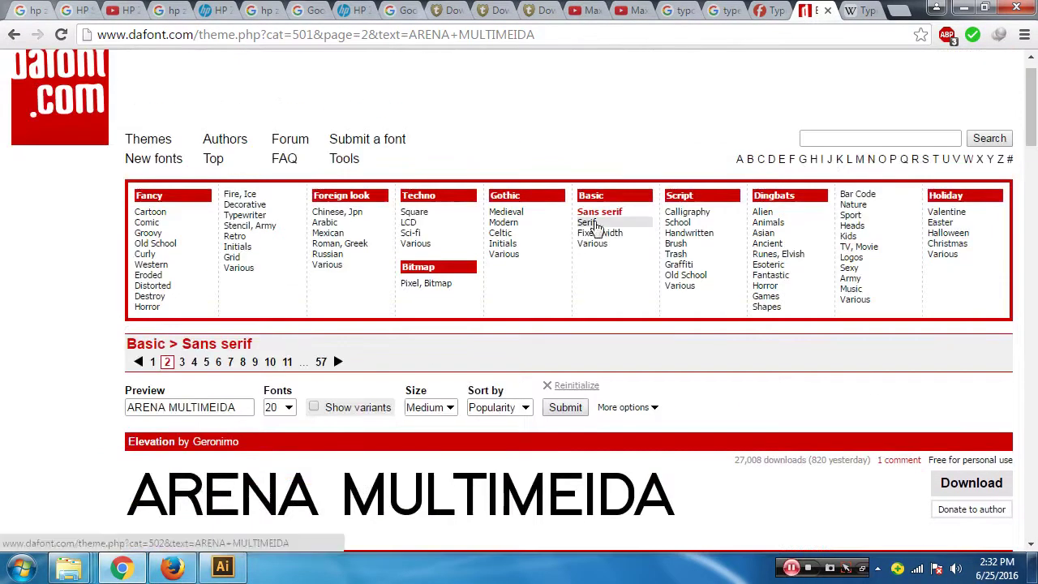
scroll(57, 419, "down", 4)
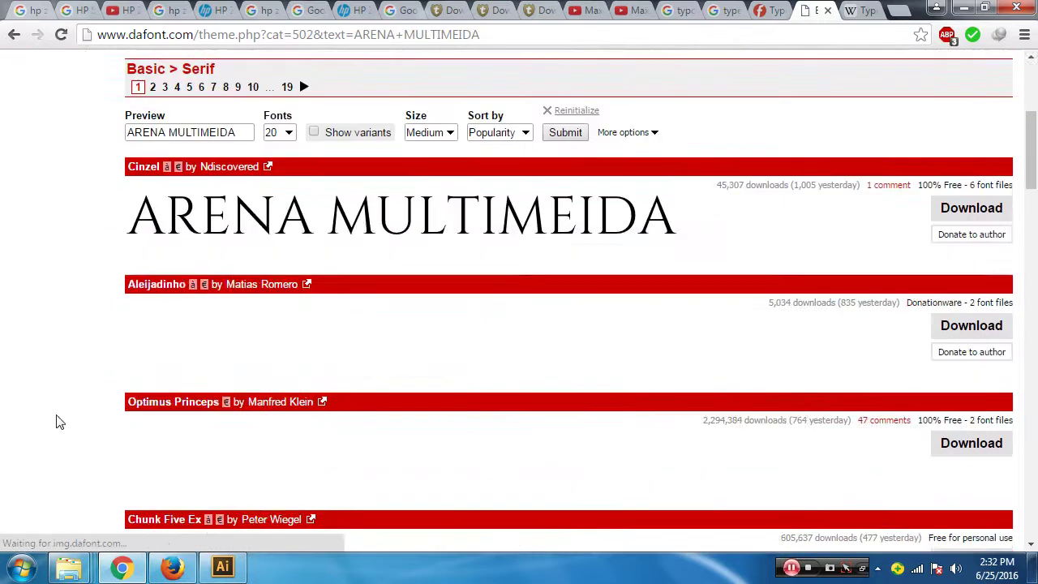
scroll(58, 422, "down", 2)
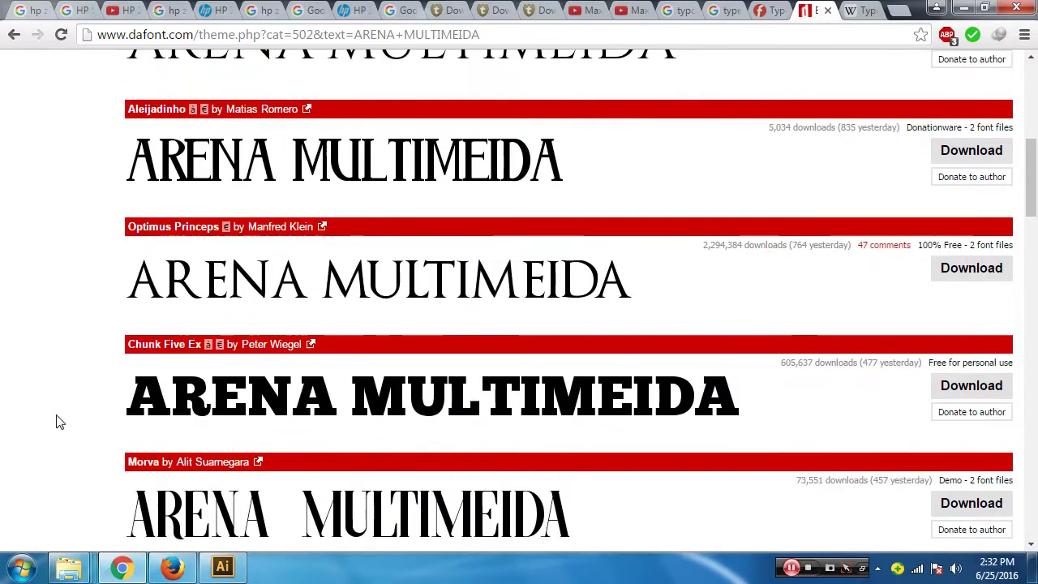
scroll(58, 422, "down", 2)
scroll(57, 421, "down", 3)
scroll(58, 422, "down", 2)
scroll(58, 421, "down", 1)
scroll(57, 422, "down", 3)
scroll(58, 422, "down", 1)
scroll(57, 422, "down", 2)
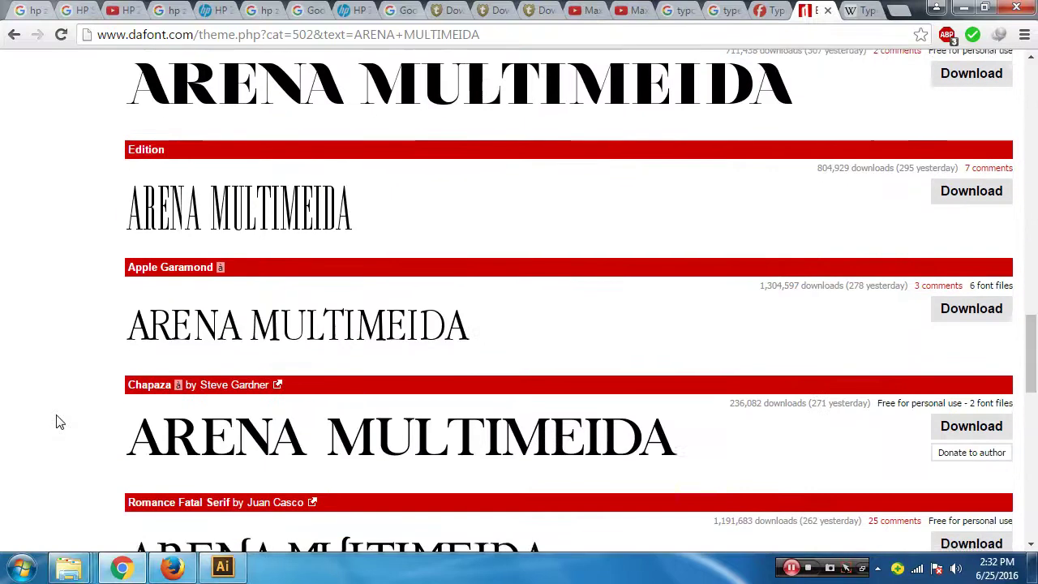
scroll(57, 421, "down", 3)
scroll(58, 421, "down", 3)
scroll(58, 422, "up", 2)
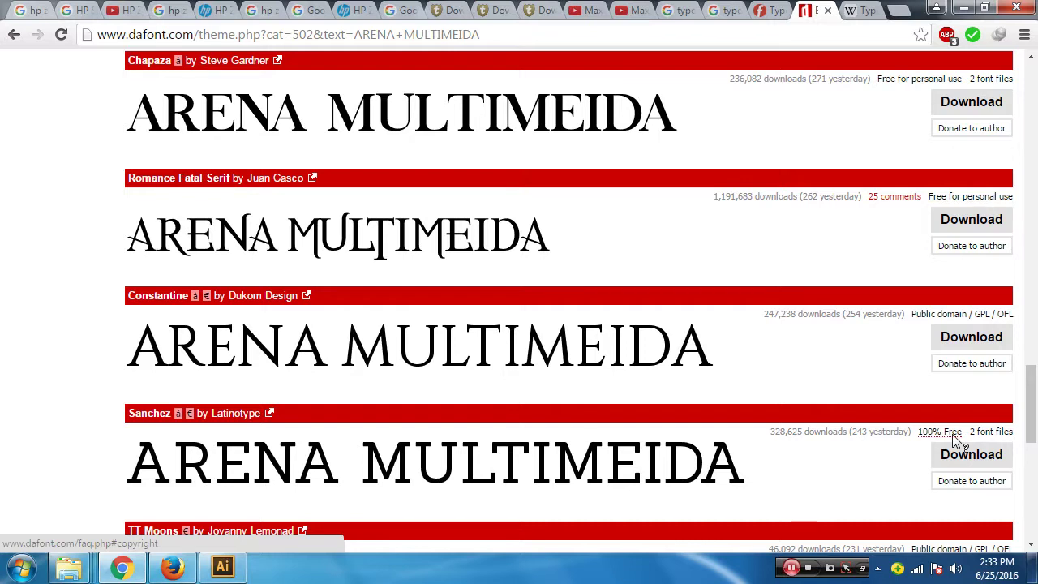
scroll(955, 441, "down", 2)
scroll(883, 459, "down", 2)
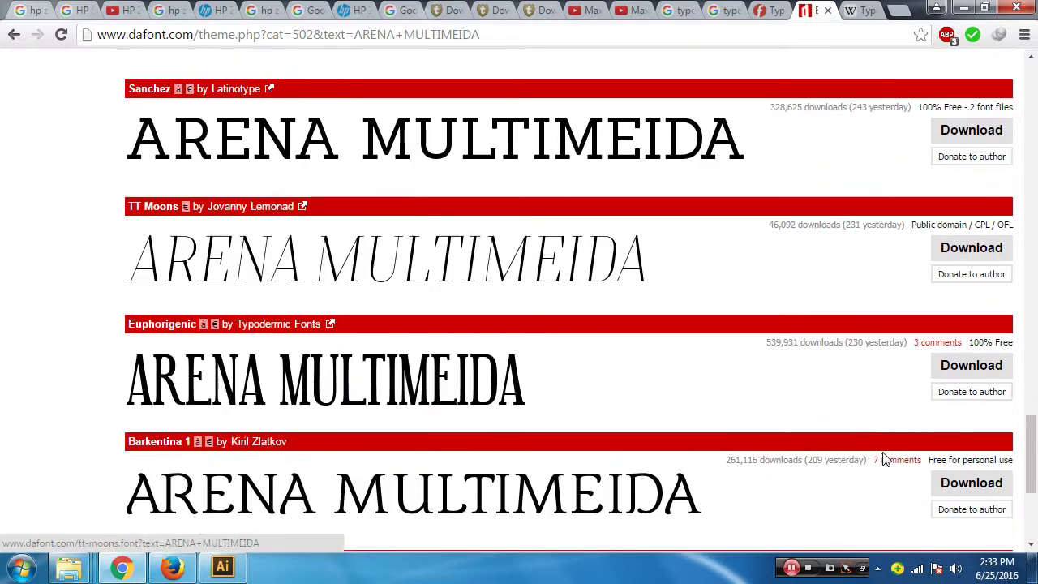
scroll(879, 467, "down", 2)
scroll(876, 473, "up", 2)
scroll(874, 475, "up", 3)
scroll(874, 474, "up", 1)
scroll(874, 475, "up", 2)
scroll(874, 474, "up", 2)
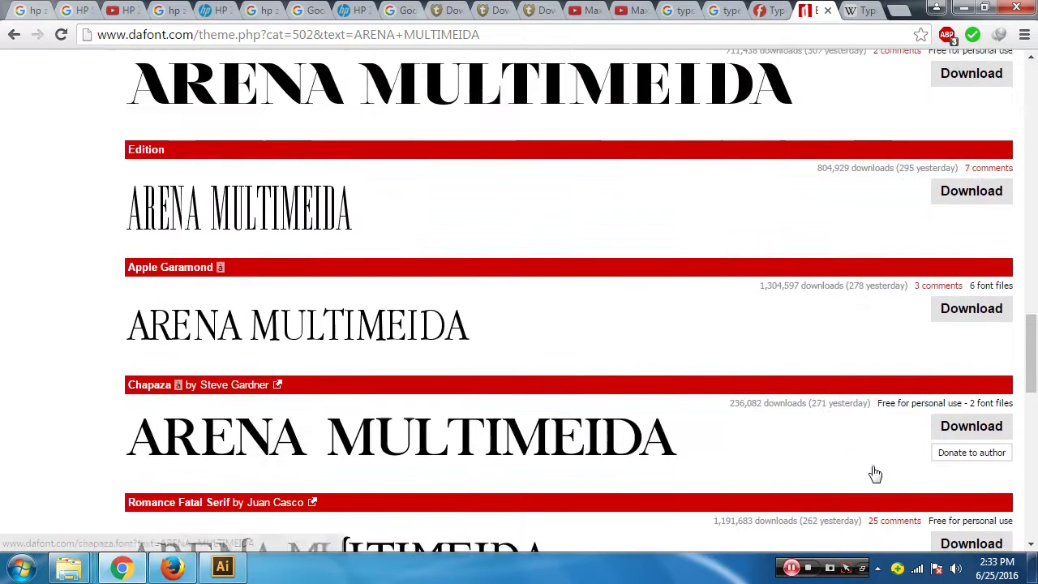
scroll(874, 474, "up", 3)
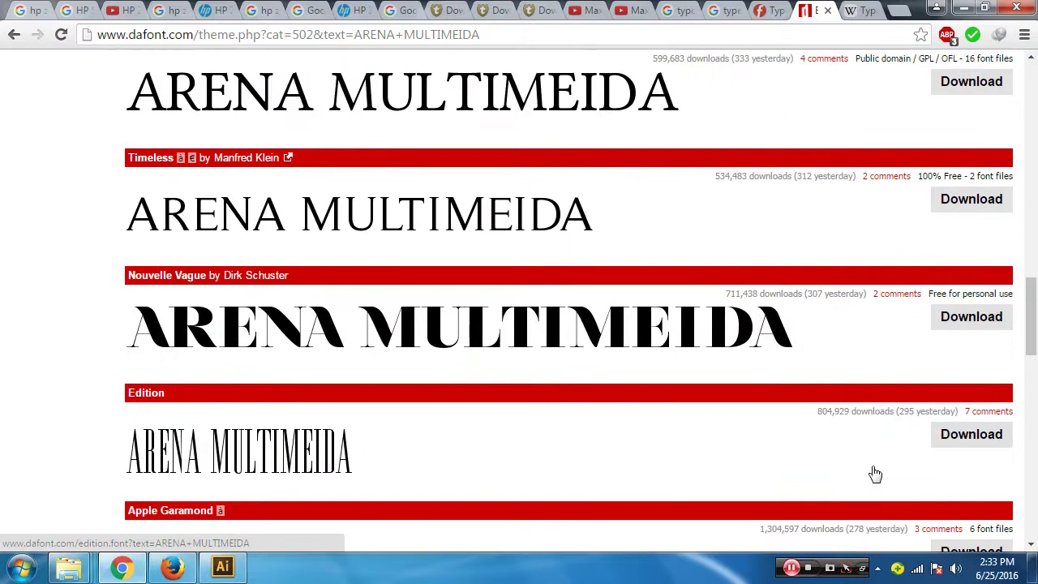
scroll(875, 474, "up", 1)
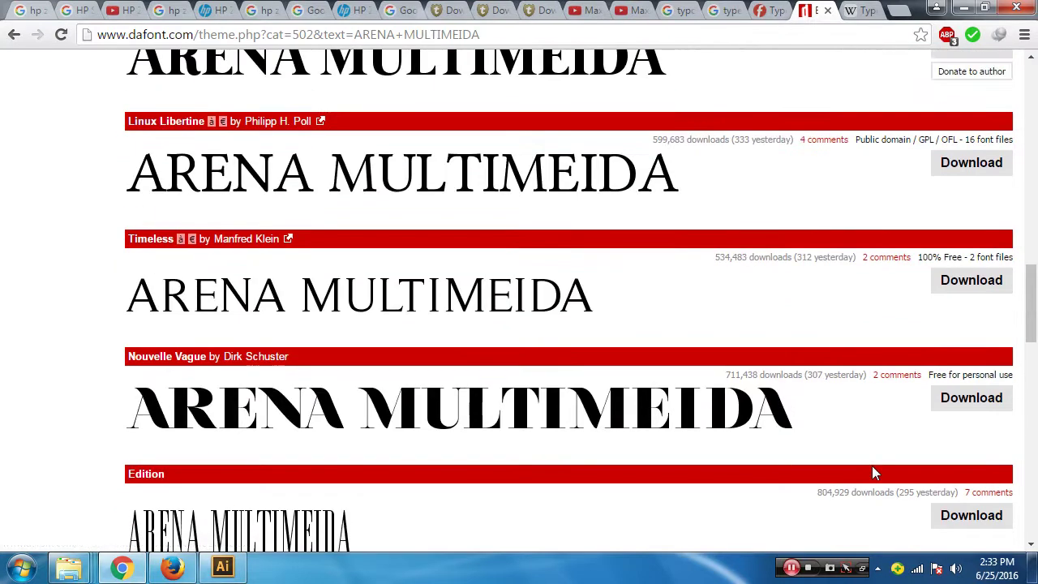
scroll(874, 475, "up", 2)
scroll(874, 474, "up", 2)
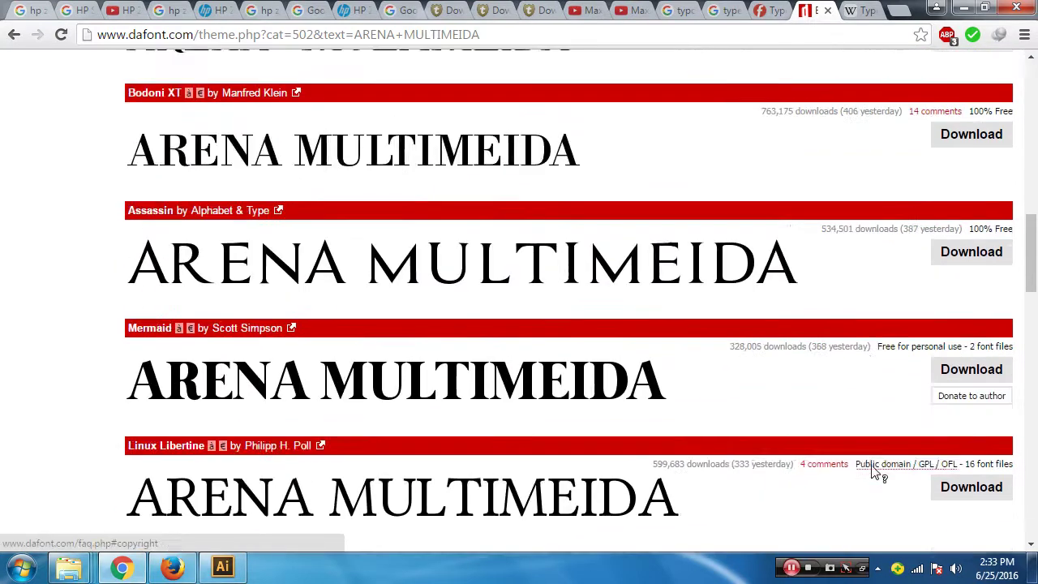
scroll(871, 473, "up", 2)
scroll(869, 470, "up", 2)
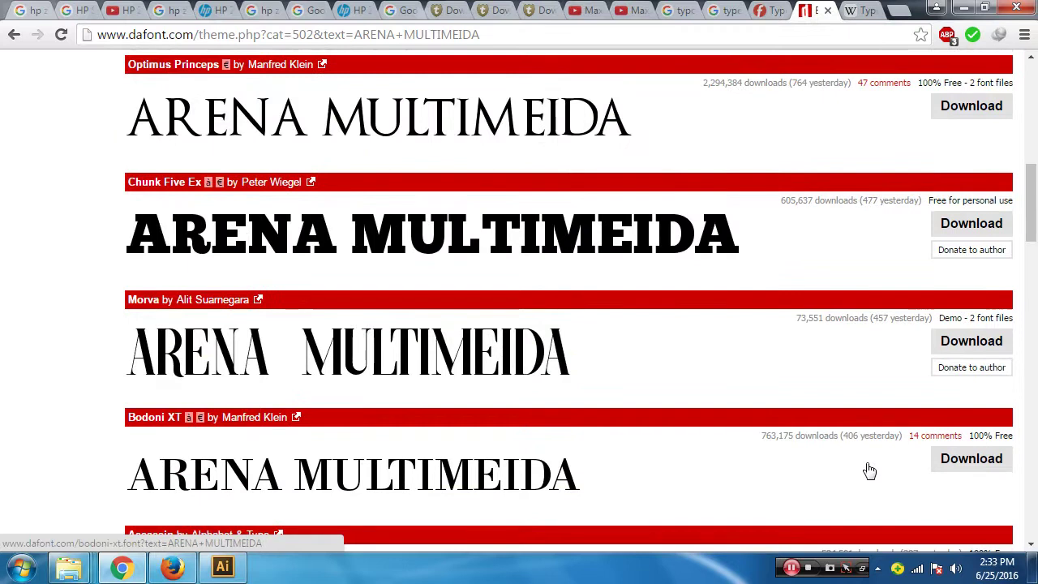
scroll(869, 470, "up", 2)
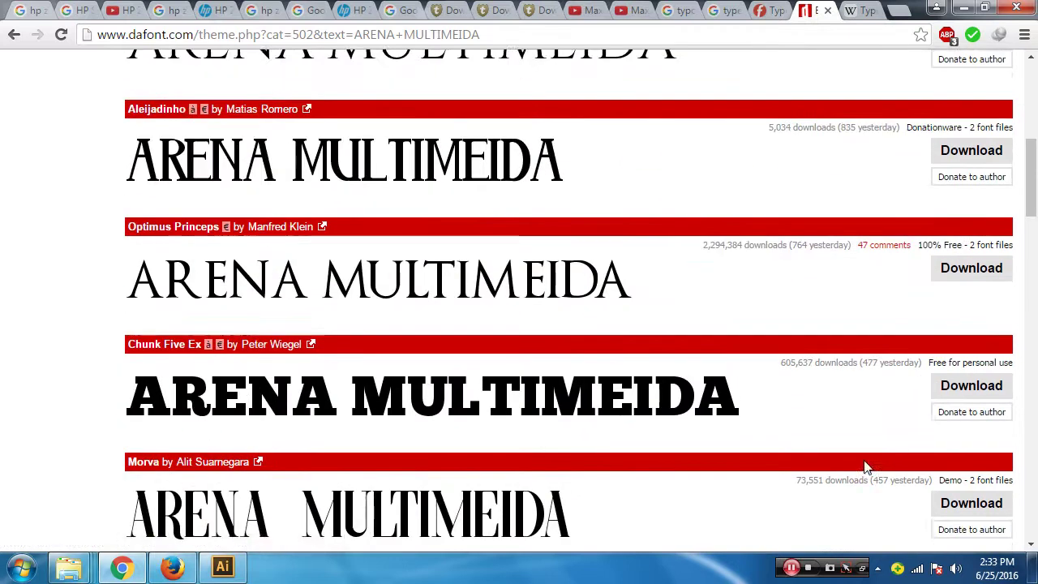
scroll(867, 468, "up", 2)
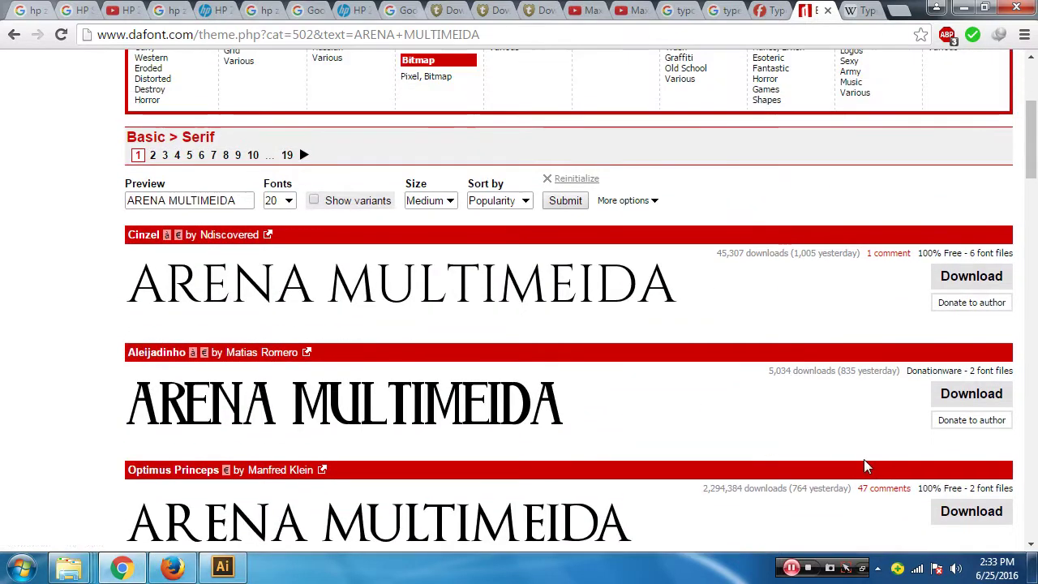
scroll(864, 459, "down", 4)
scroll(863, 466, "down", 4)
scroll(863, 467, "down", 2)
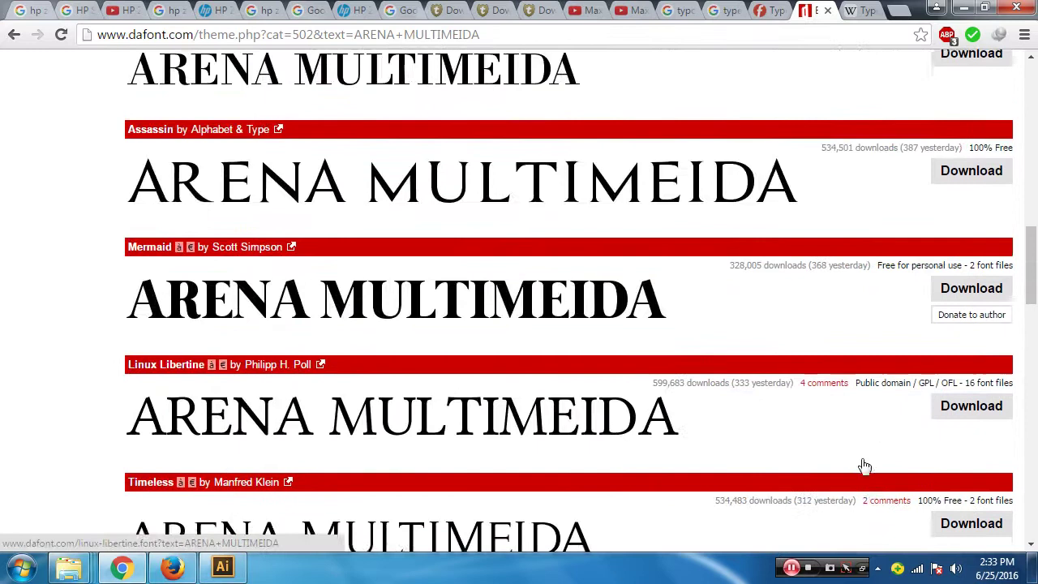
scroll(863, 466, "down", 3)
scroll(863, 467, "down", 1)
scroll(864, 466, "down", 3)
scroll(859, 462, "down", 2)
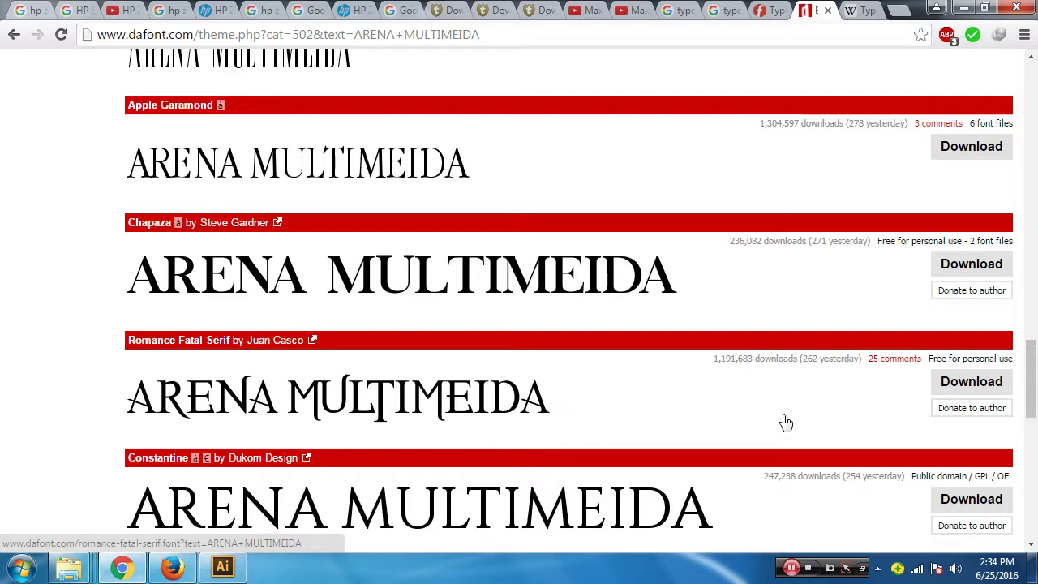
Download romance_fatal_serif.zip through IDM, open it in WinRAR, and dismiss the evaluation notice
left_click(979, 389)
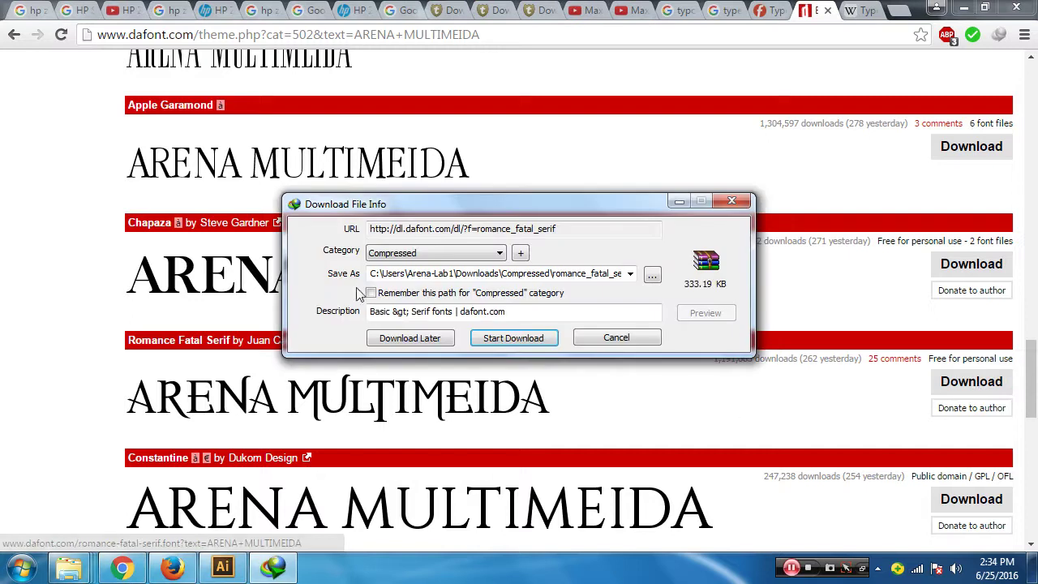
left_click(501, 341)
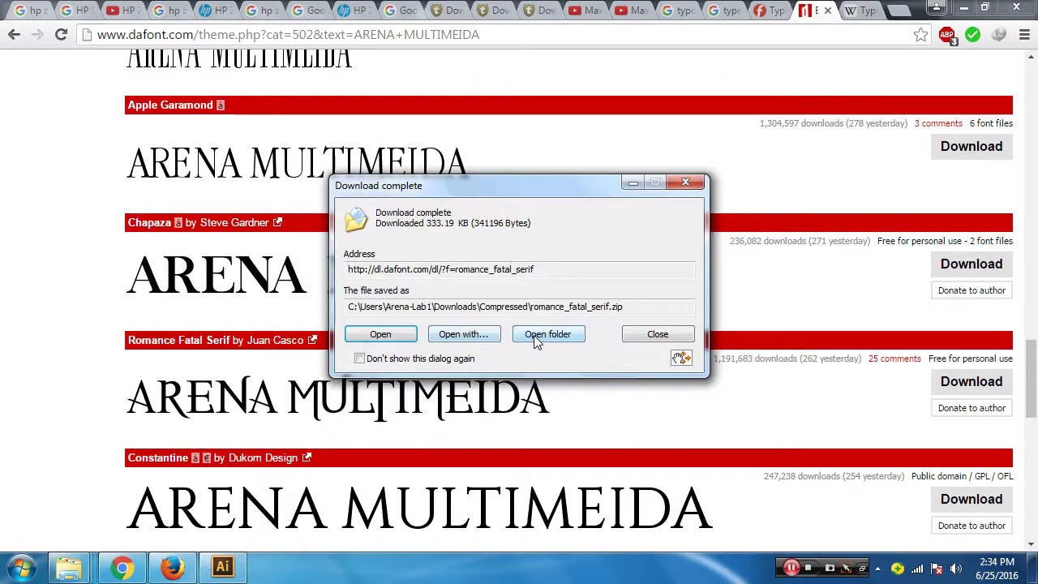
left_click(534, 334)
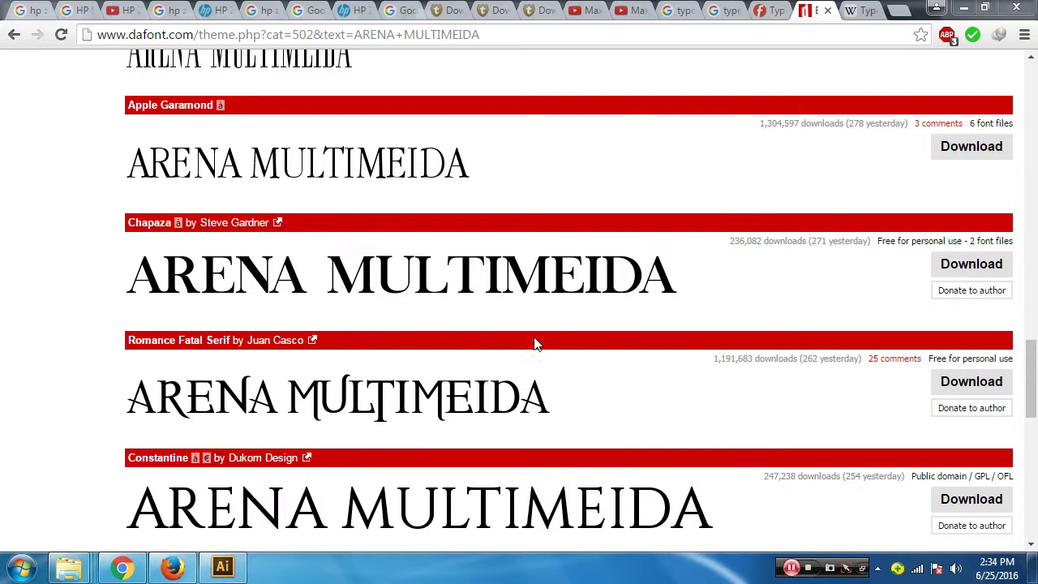
left_click(960, 10)
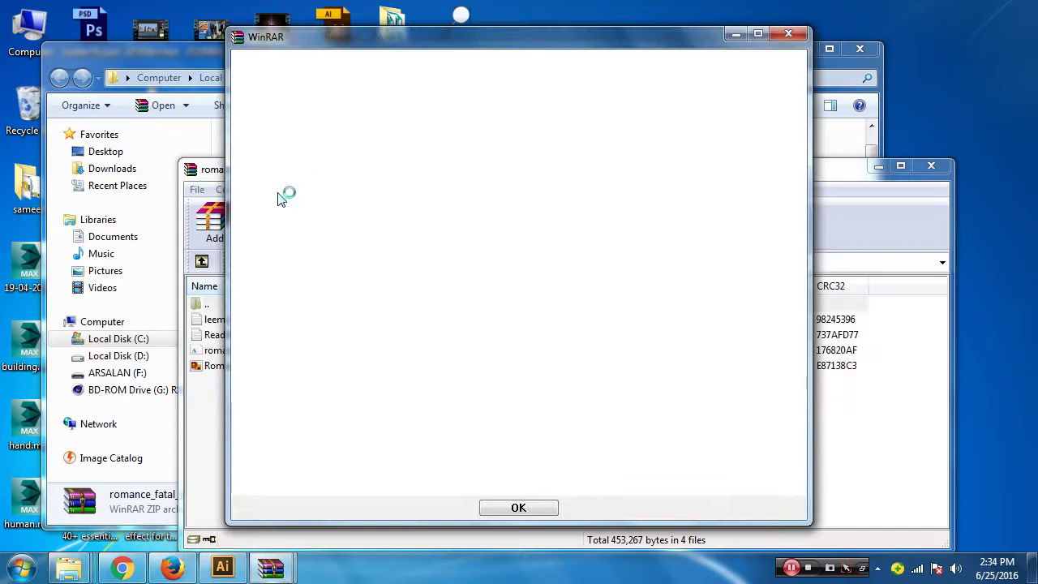
left_click(788, 34)
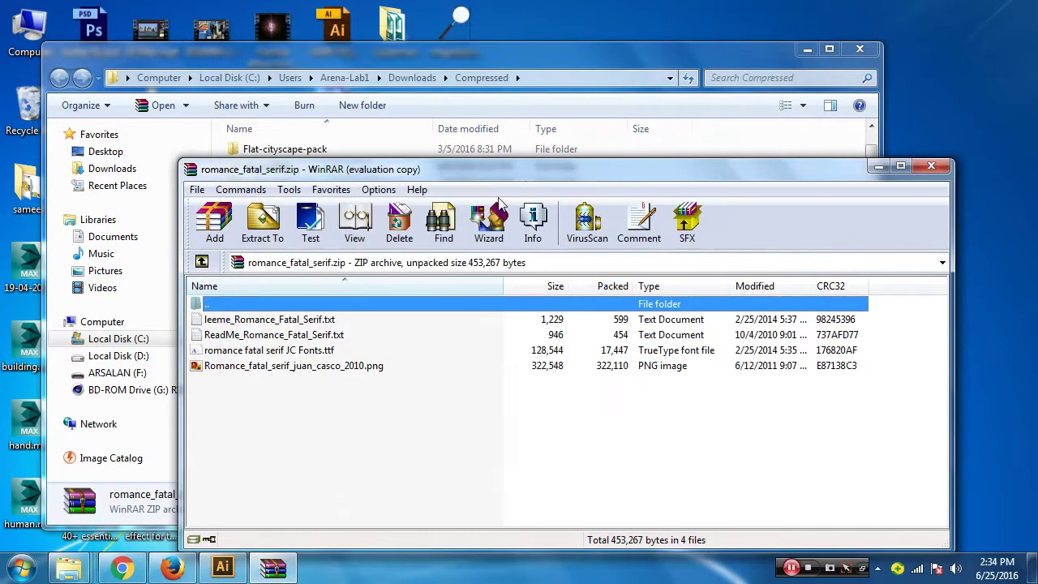
Move the WinRAR window aside, select romance fatal serif JC Fonts.ttf, and minimize the Downloads window
left_click_drag(447, 173, 691, 133)
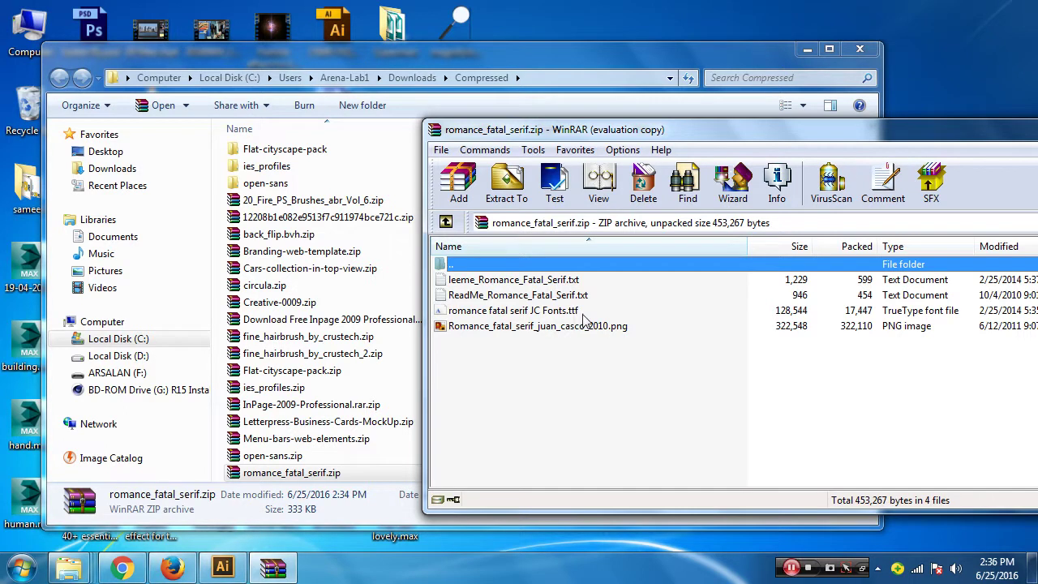
left_click(559, 313)
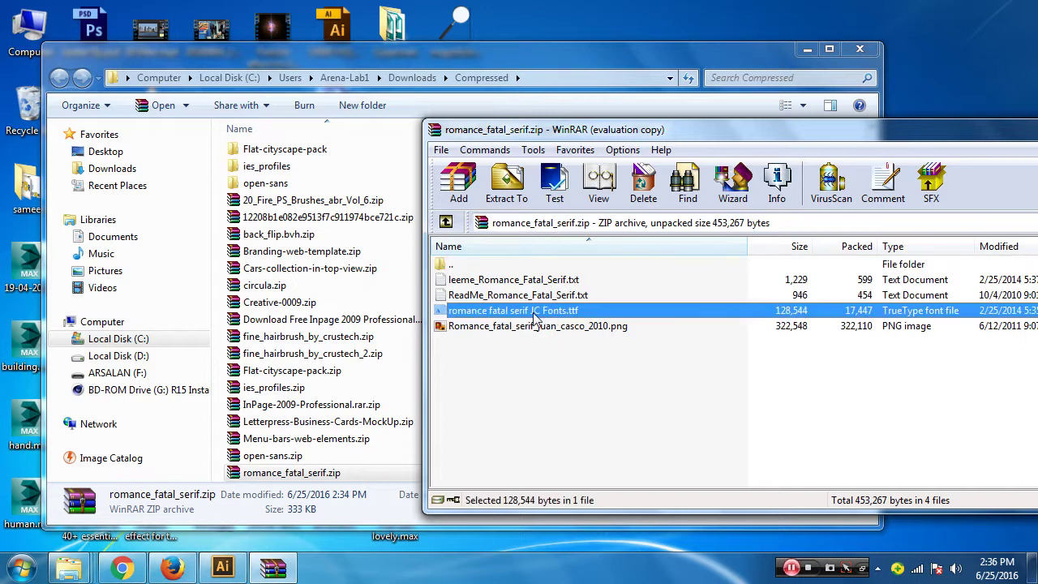
left_click(807, 49)
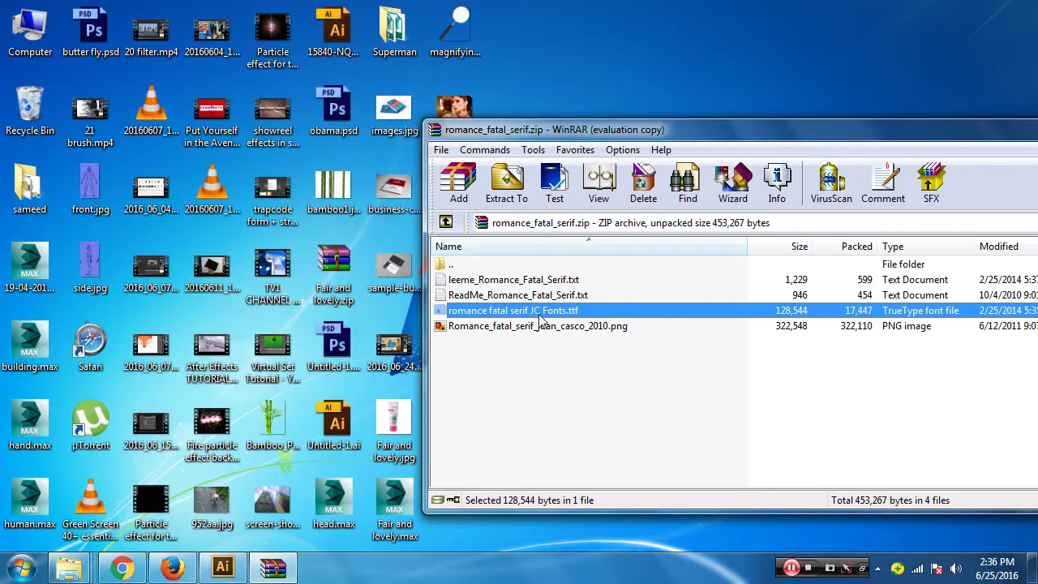
Quit Illustrator without saving the arena document, then open the Windows Start menu
left_click(224, 569)
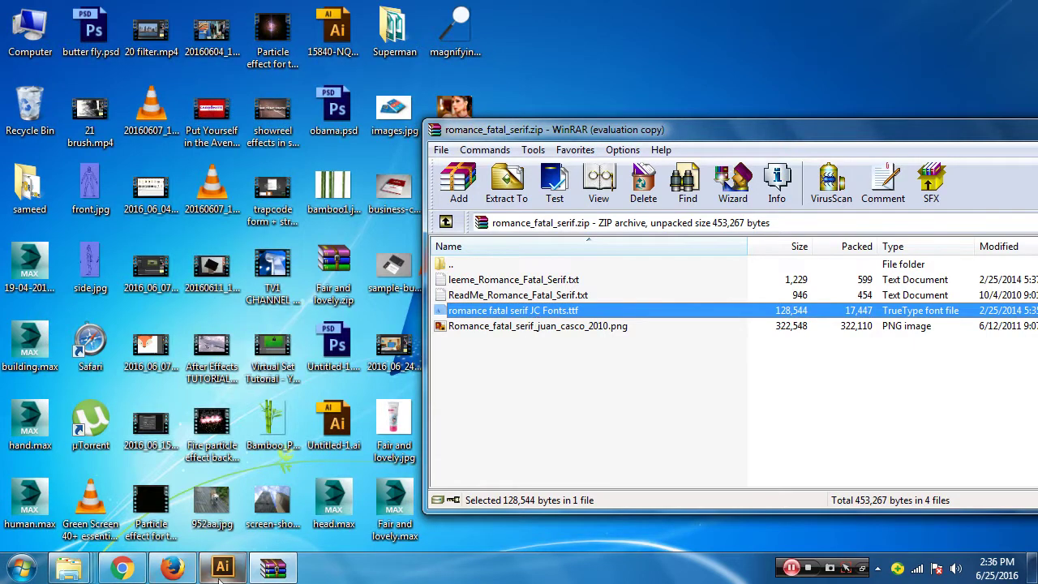
left_click(1012, 8)
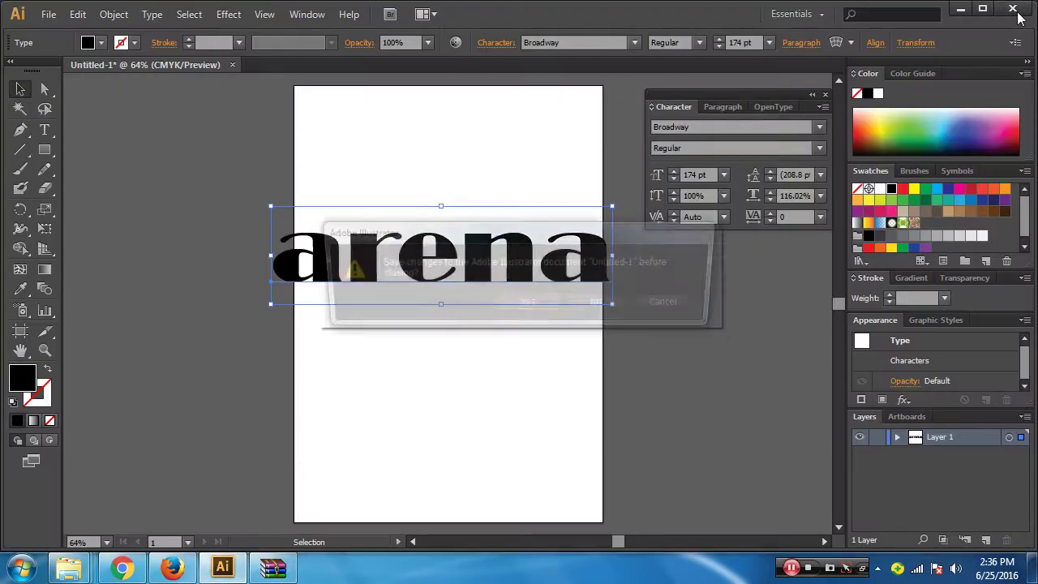
left_click(582, 307)
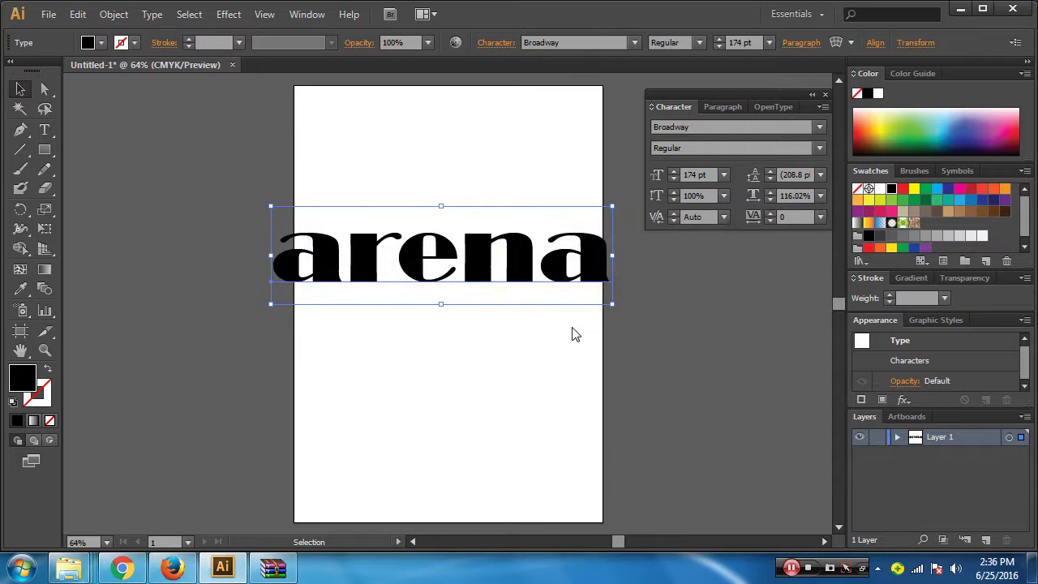
key("ctrl+t")
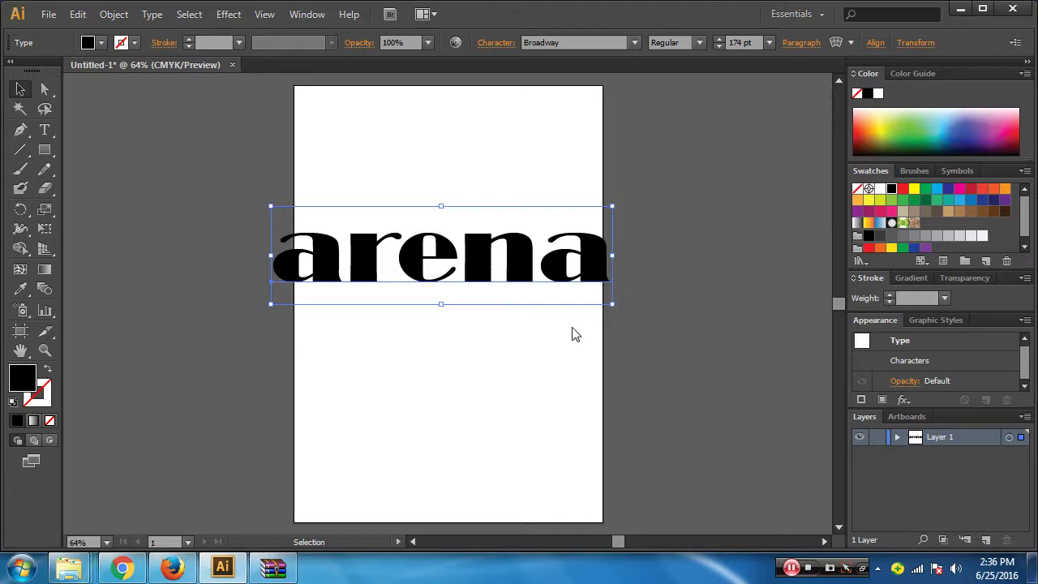
left_click(22, 568)
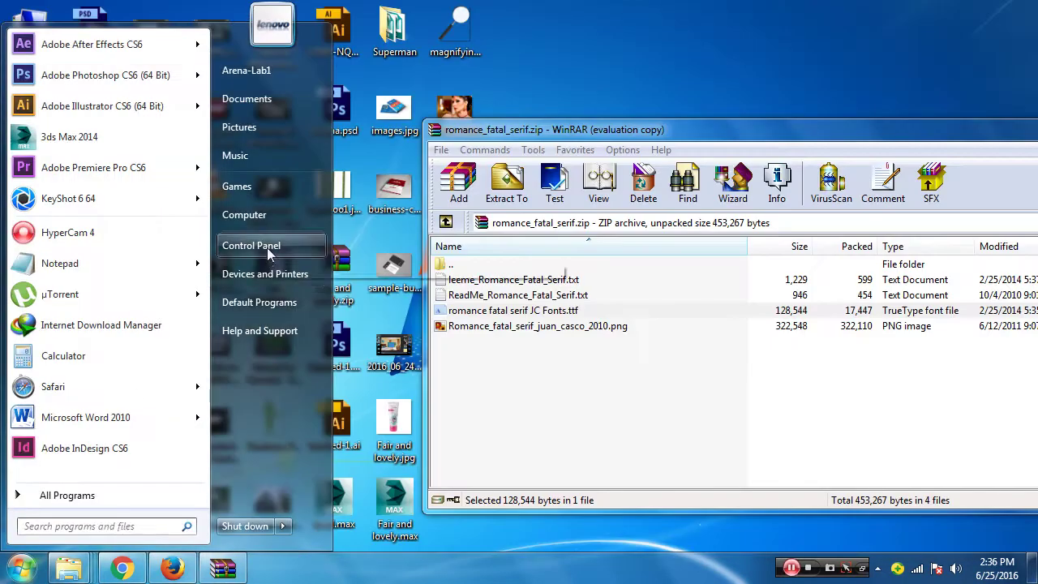
Install romance fatal serif JC Fonts.ttf by dropping it from WinRAR into the Control Panel Fonts folder
left_click(269, 249)
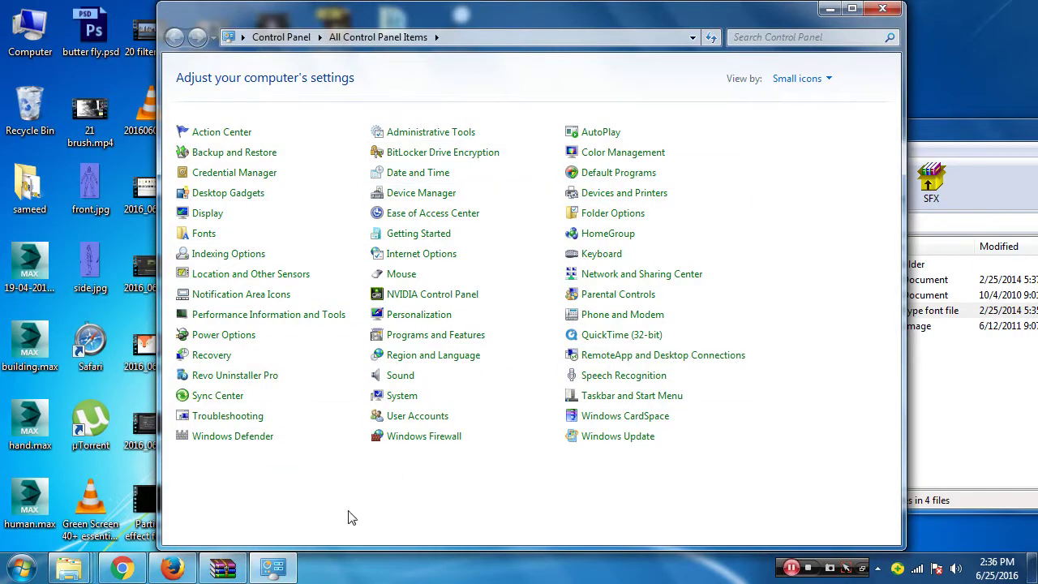
left_click(212, 242)
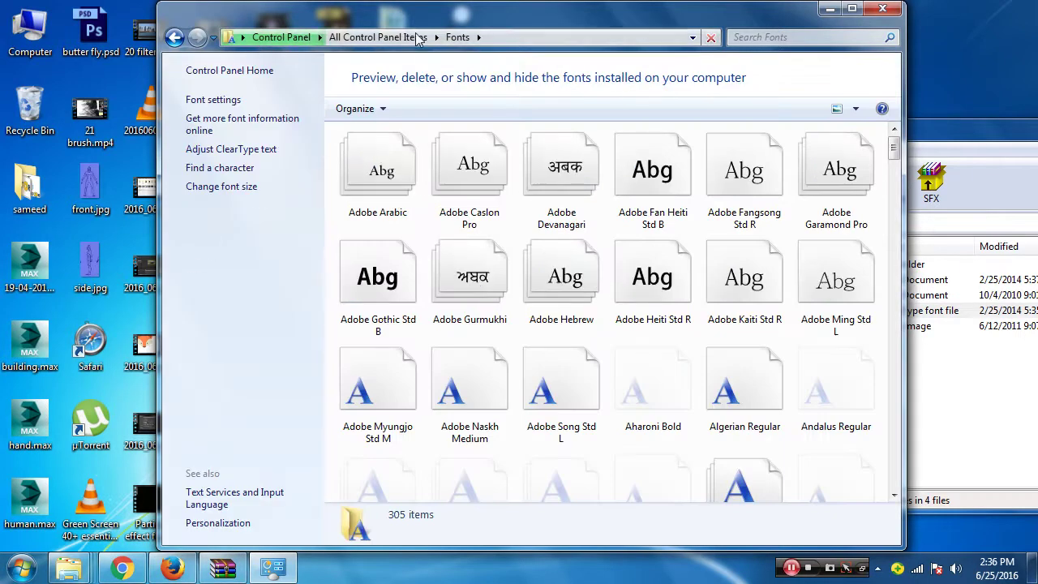
left_click_drag(444, 18, 268, 66)
left_click_drag(698, 49, 854, 111)
left_click_drag(625, 299, 375, 316)
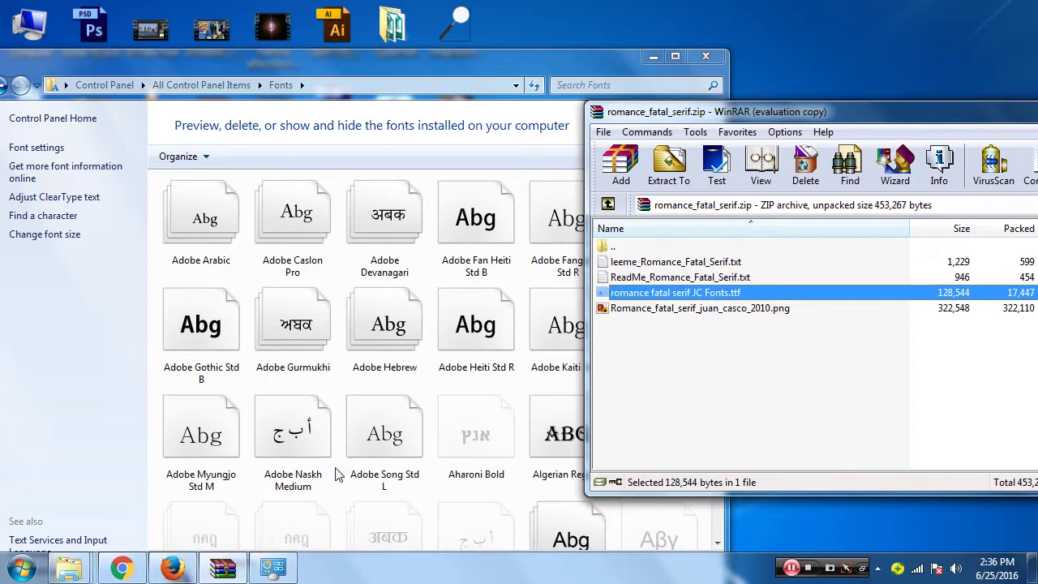
left_click_drag(376, 316, 337, 472)
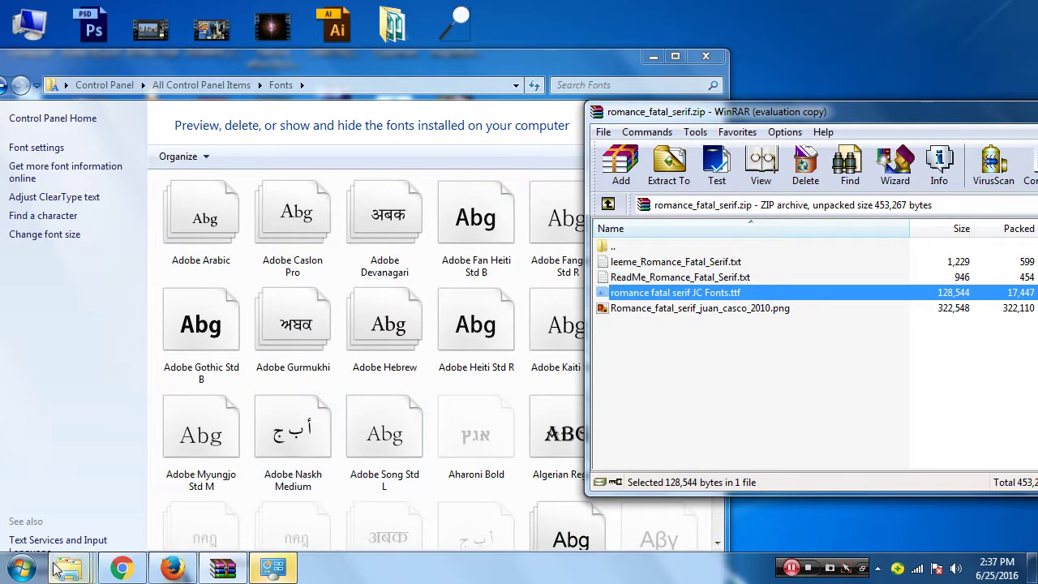
Relaunch Illustrator from the Windows Start menu
left_click(283, 572)
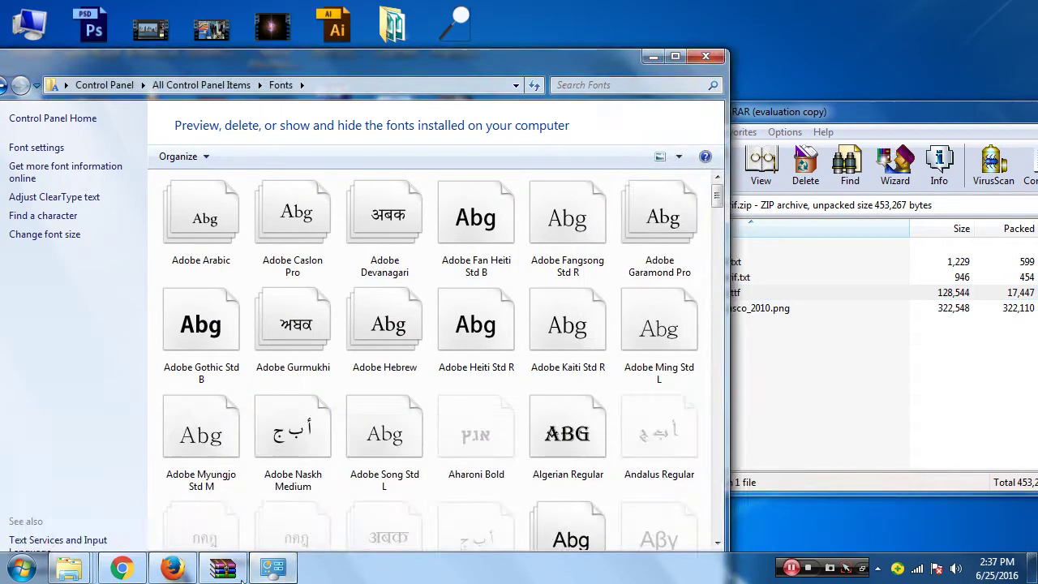
left_click(24, 570)
left_click(149, 113)
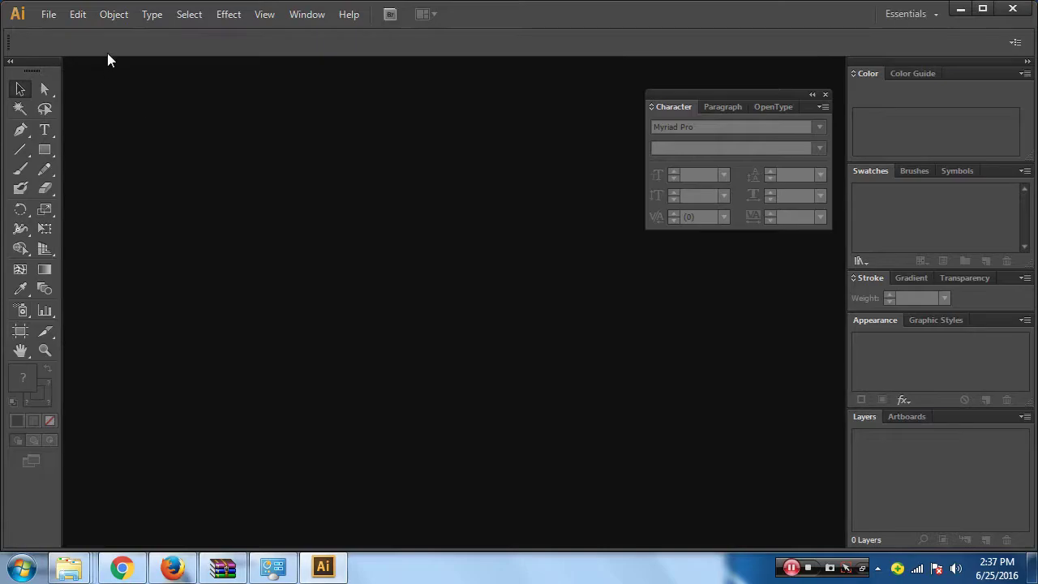
Create a new portrait document and type ARENA MULTIMEDIA on the artboard
left_click(45, 16)
left_click(74, 34)
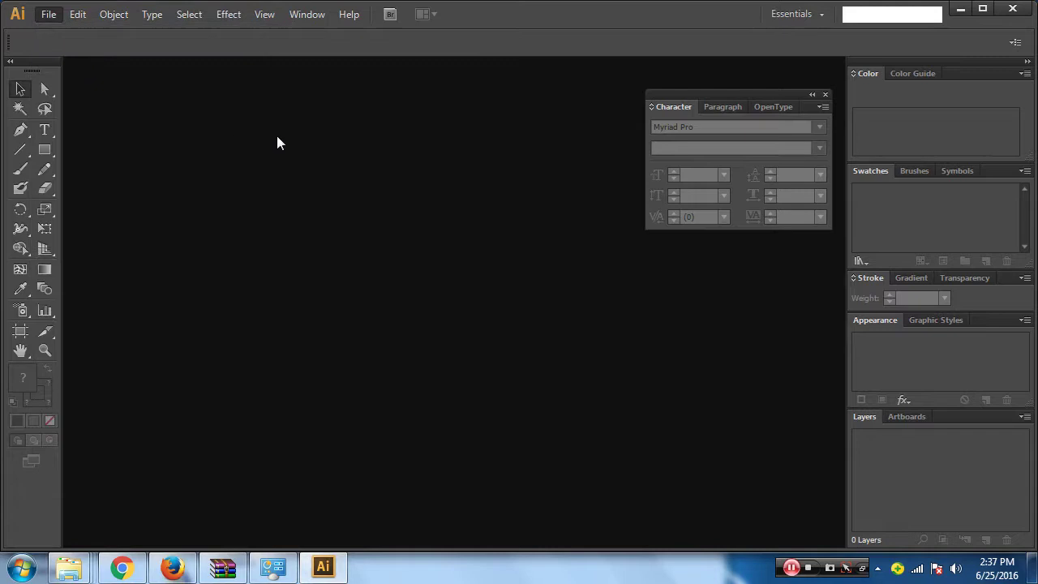
left_click(500, 440)
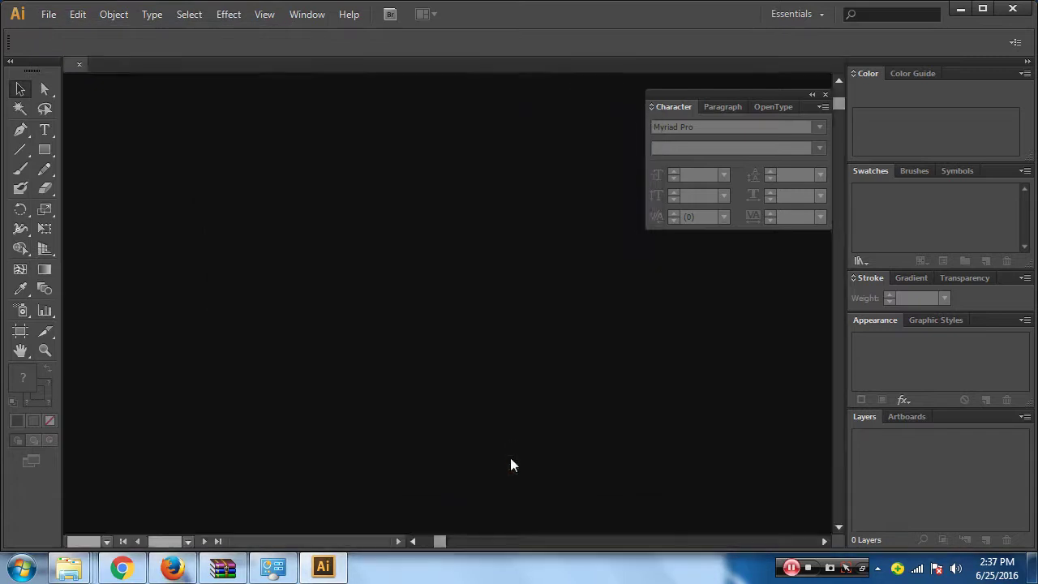
left_click(45, 130)
left_click(443, 285)
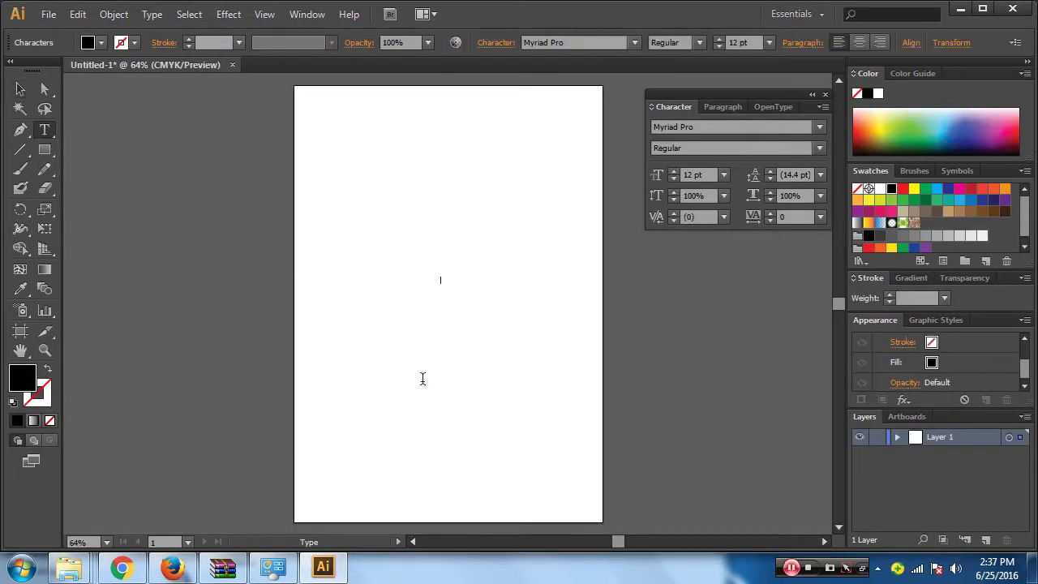
type("ARE")
type("NA")
type(" MULTI")
type("MEDIA")
left_click(20, 90)
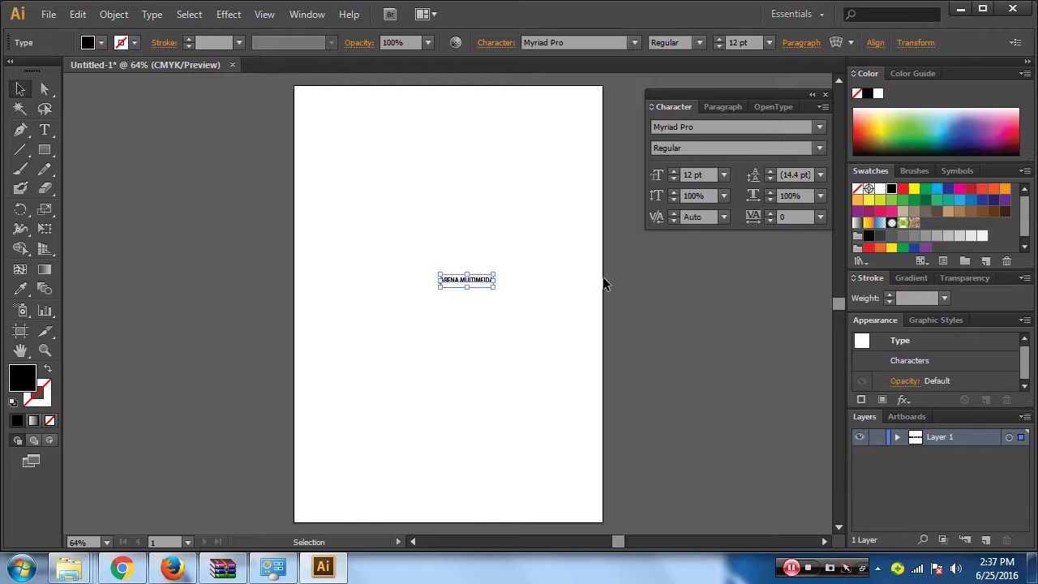
Enlarge the text to about 56.7 pt and set it in Romance Fatal Serif Std
mouse_move(438, 274)
left_mouse_down()
mouse_move(304, 248)
mouse_move(495, 275)
left_mouse_up()
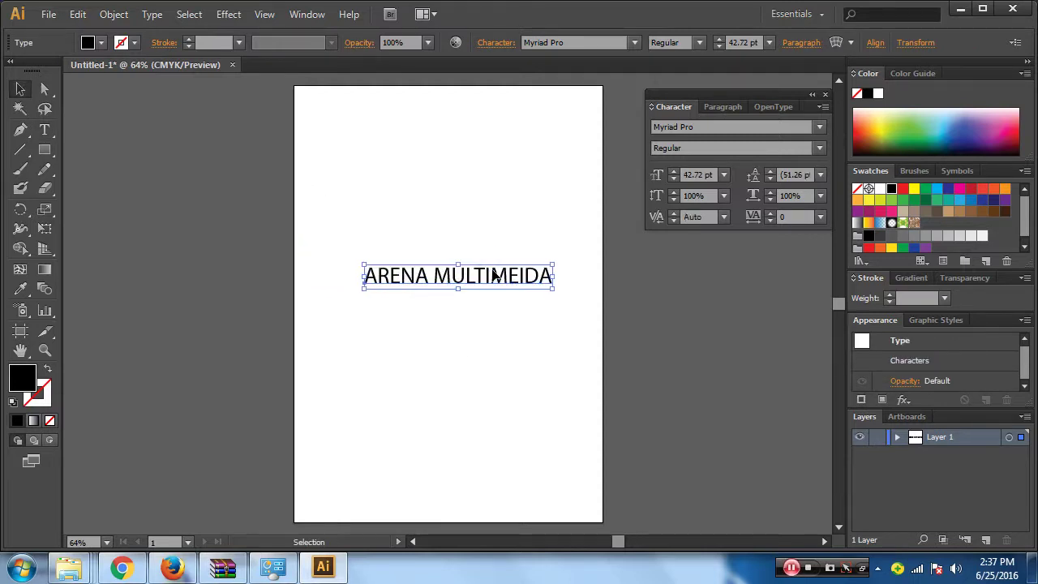
mouse_move(363, 271)
left_mouse_down()
mouse_move(310, 215)
mouse_move(301, 258)
left_mouse_up()
left_click(757, 127)
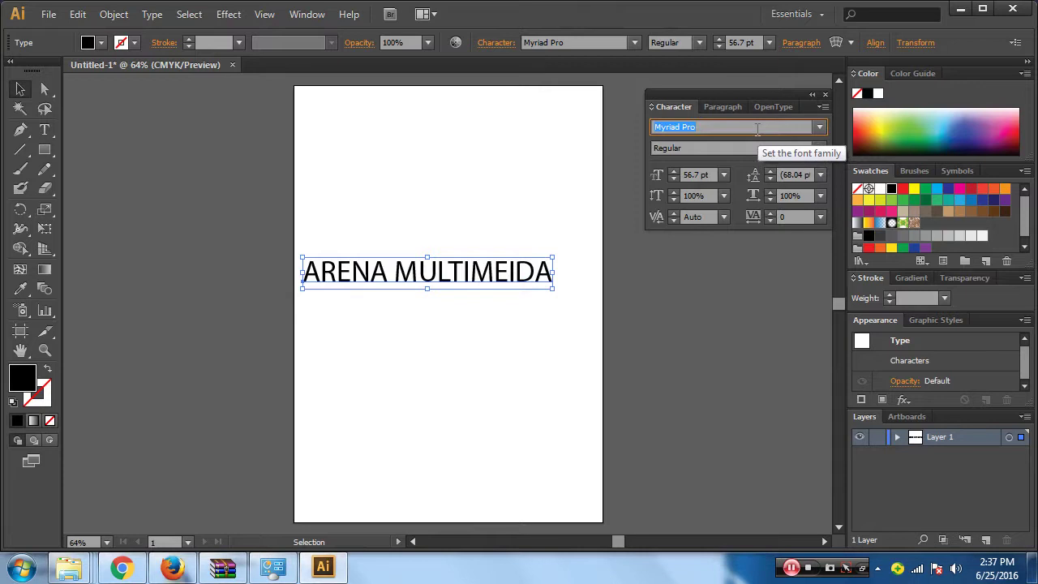
type("Raavi")
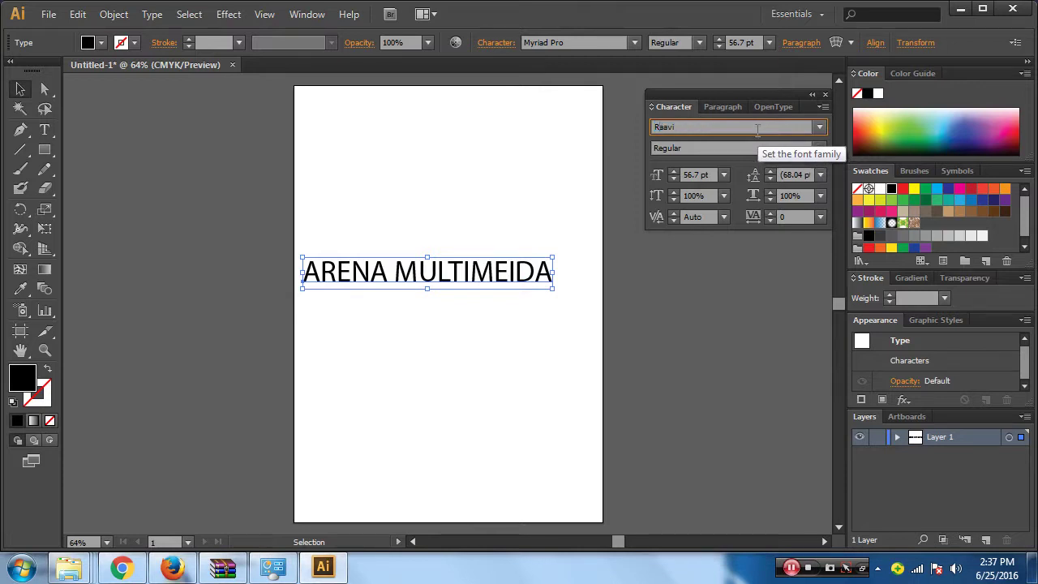
type("o")
key("Return")
left_click(445, 391)
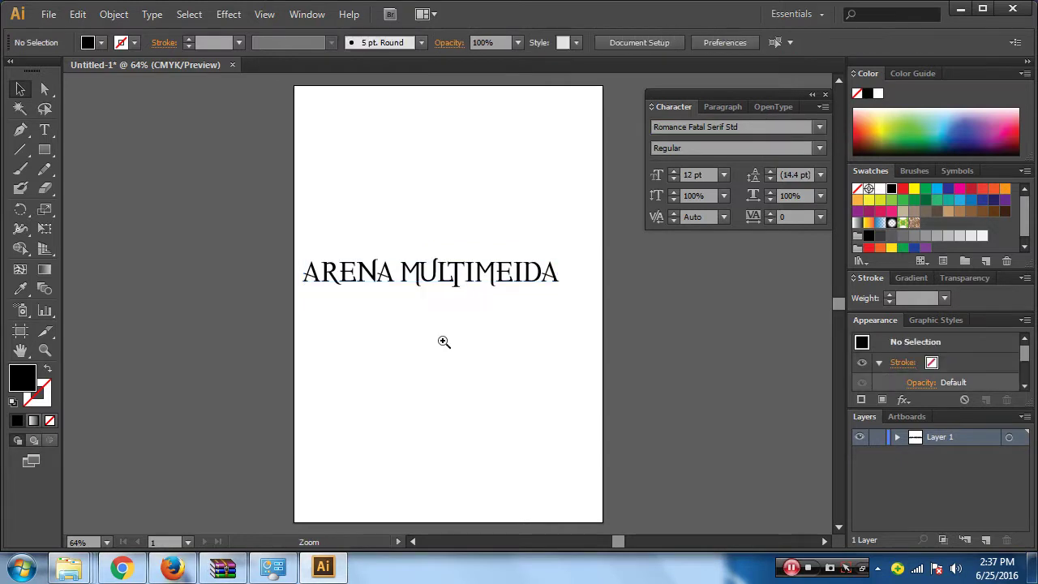
left_click(443, 341)
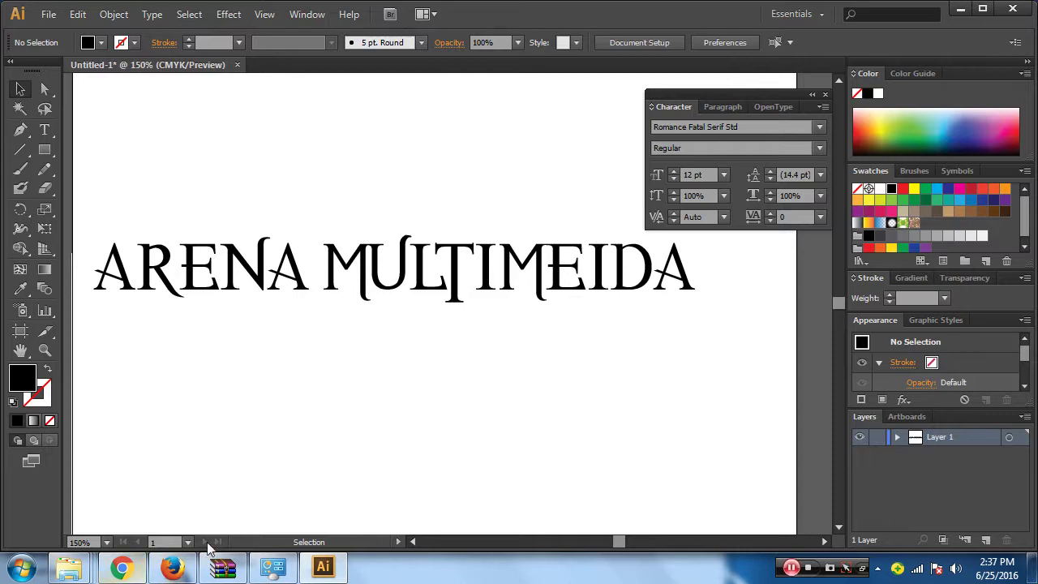
left_click(226, 569)
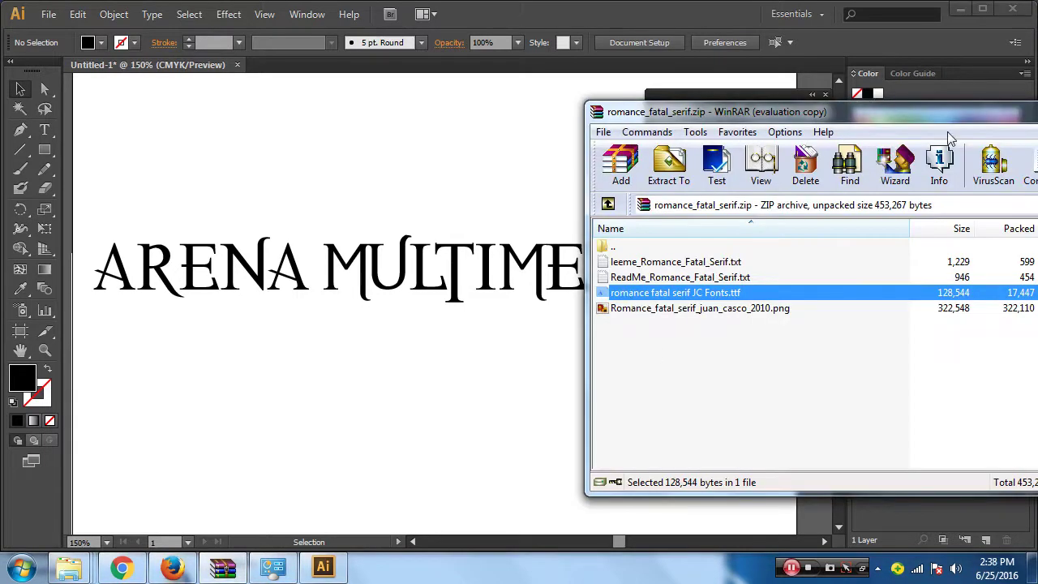
Move the WinRAR window off the artwork, minimize it, and return to Chrome's dafont previews
left_click_drag(947, 112, 787, 167)
left_click_drag(966, 185, 813, 211)
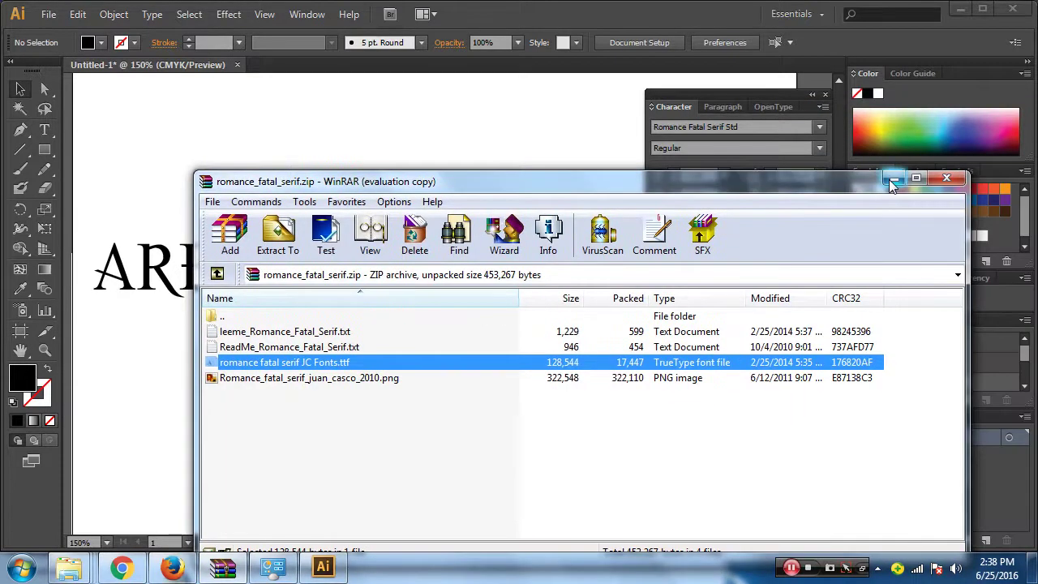
left_click(734, 146)
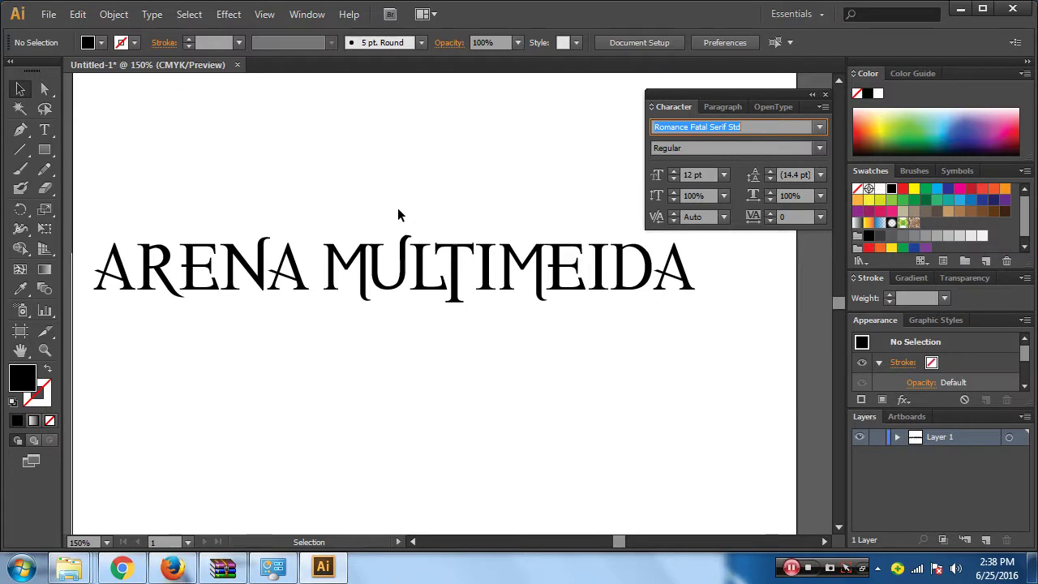
left_click(122, 568)
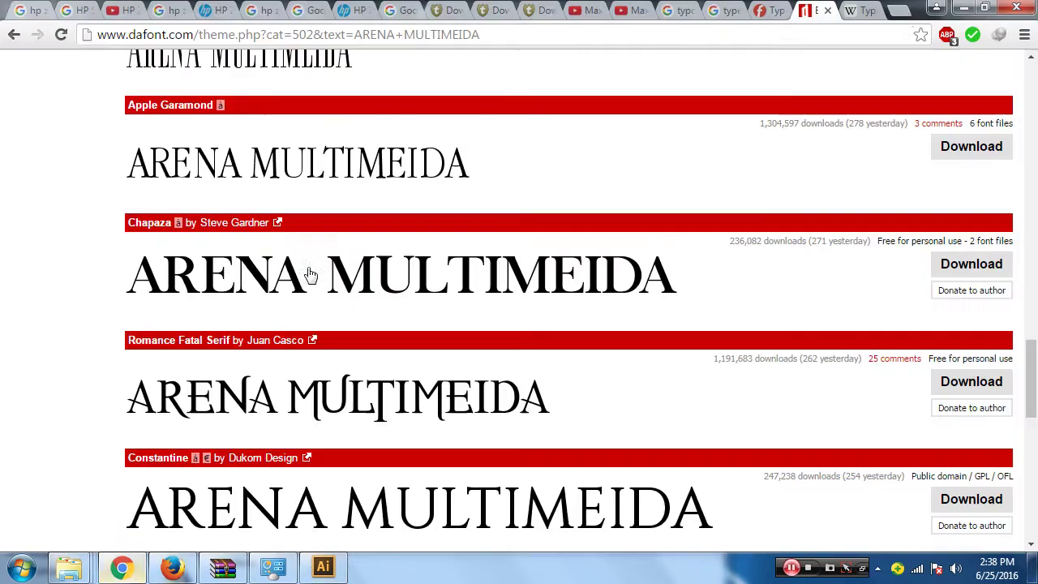
Search Google for LOGO in a new tab and show the Images results
left_click(900, 12)
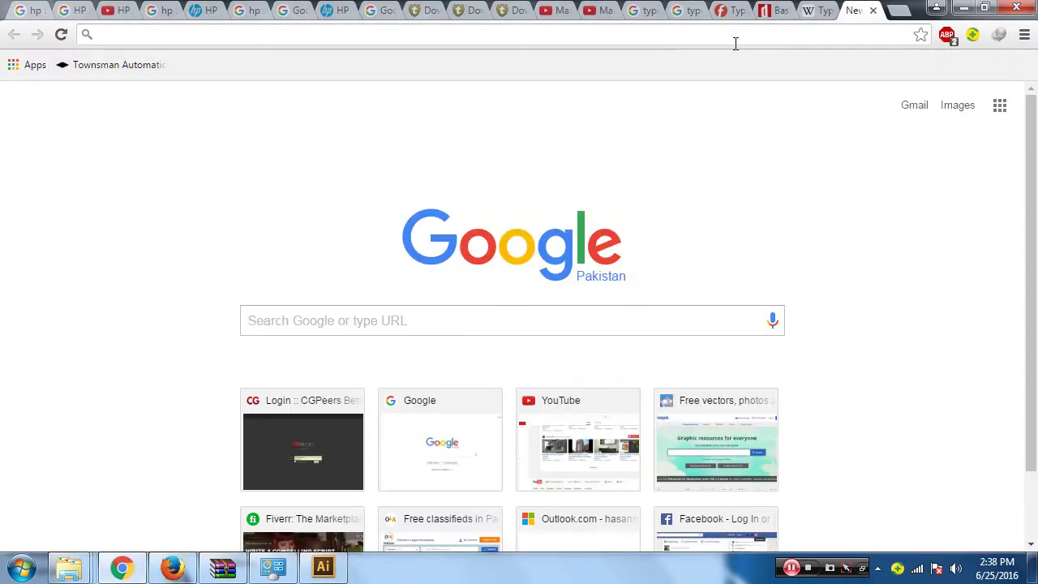
type("LOGO")
key("Return")
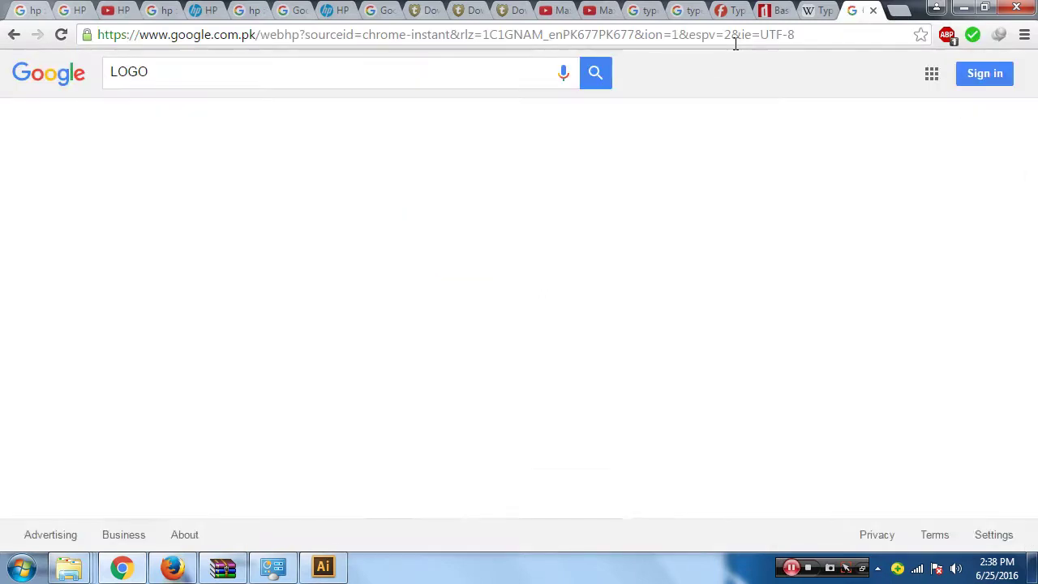
left_click(162, 128)
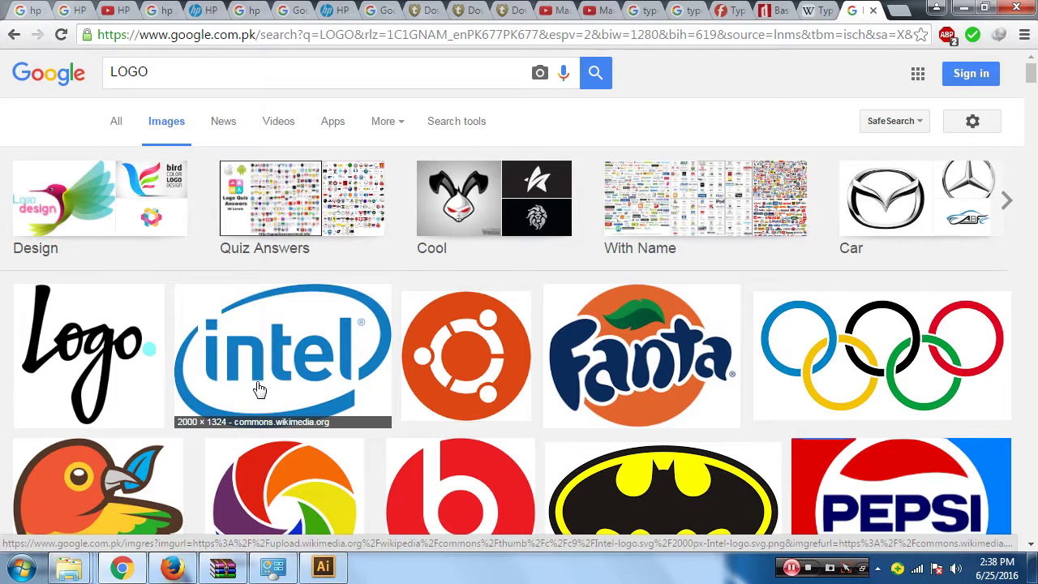
Scroll well down through the LOGO image results
scroll(365, 349, "down", 1)
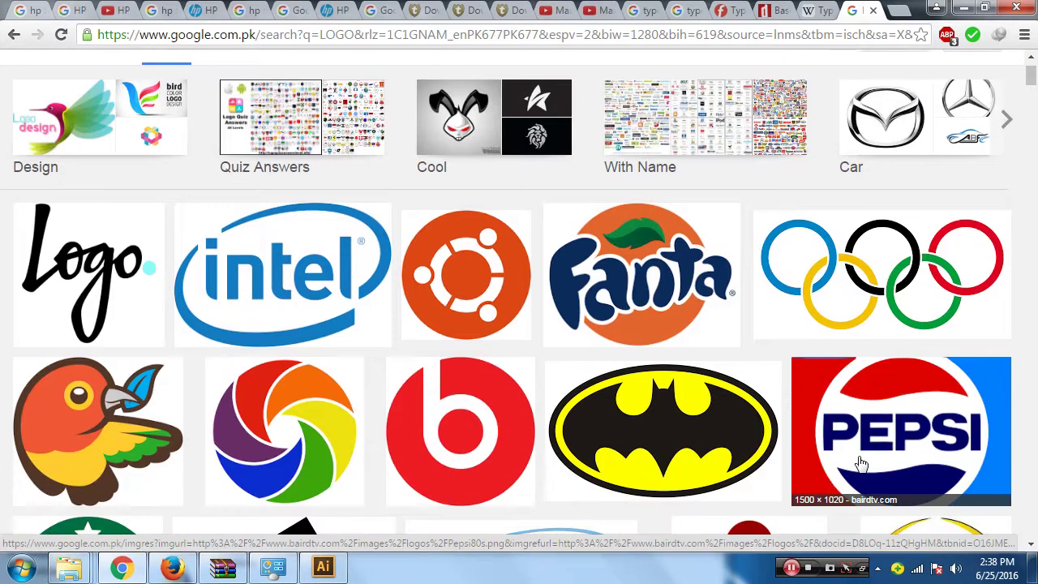
scroll(580, 339, "down", 2)
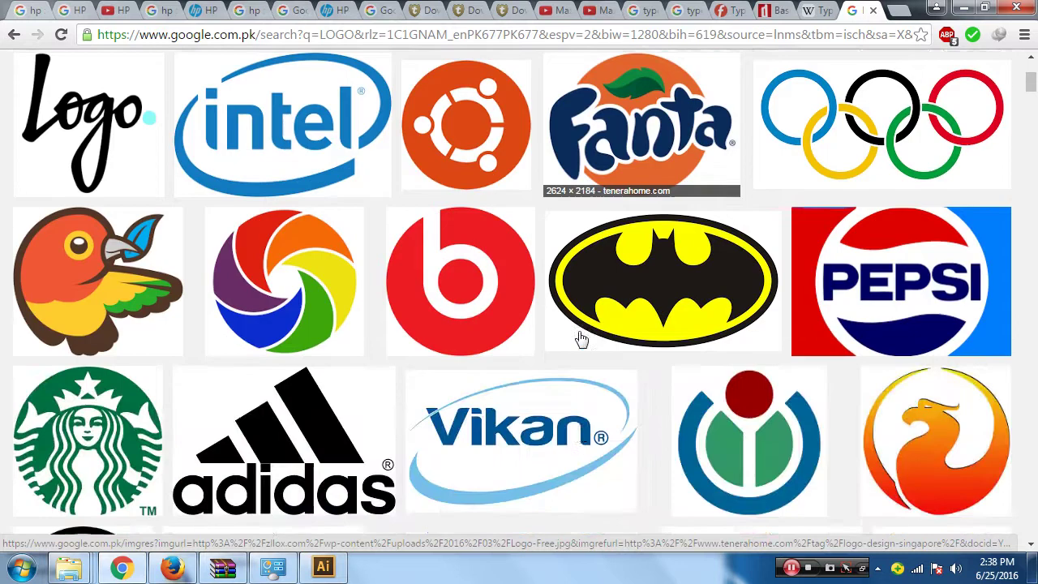
scroll(580, 339, "down", 1)
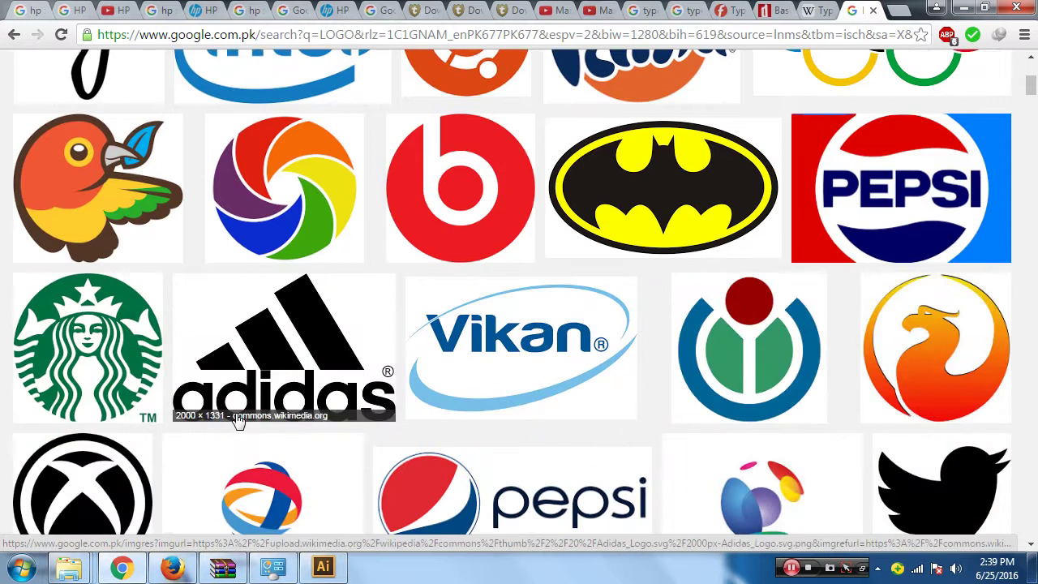
scroll(238, 418, "down", 2)
scroll(238, 418, "down", 2)
scroll(240, 420, "down", 2)
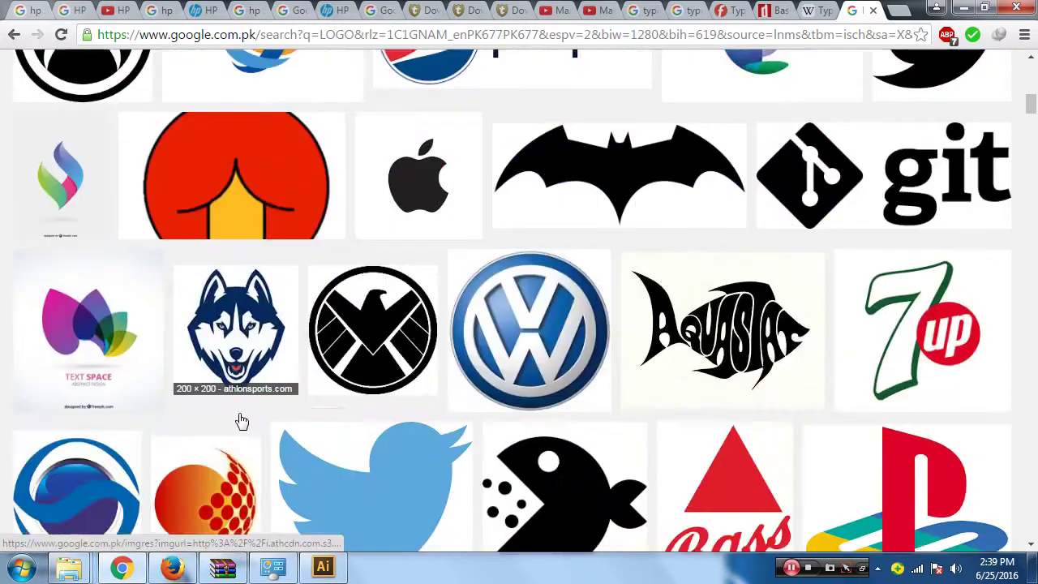
scroll(240, 420, "down", 1)
scroll(239, 420, "down", 2)
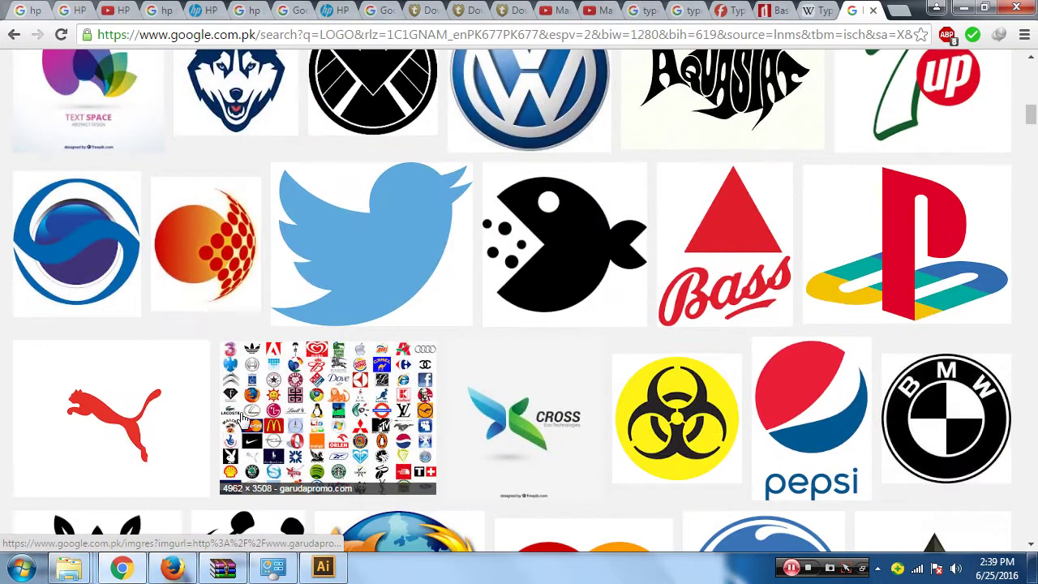
scroll(240, 417, "down", 1)
scroll(324, 401, "down", 1)
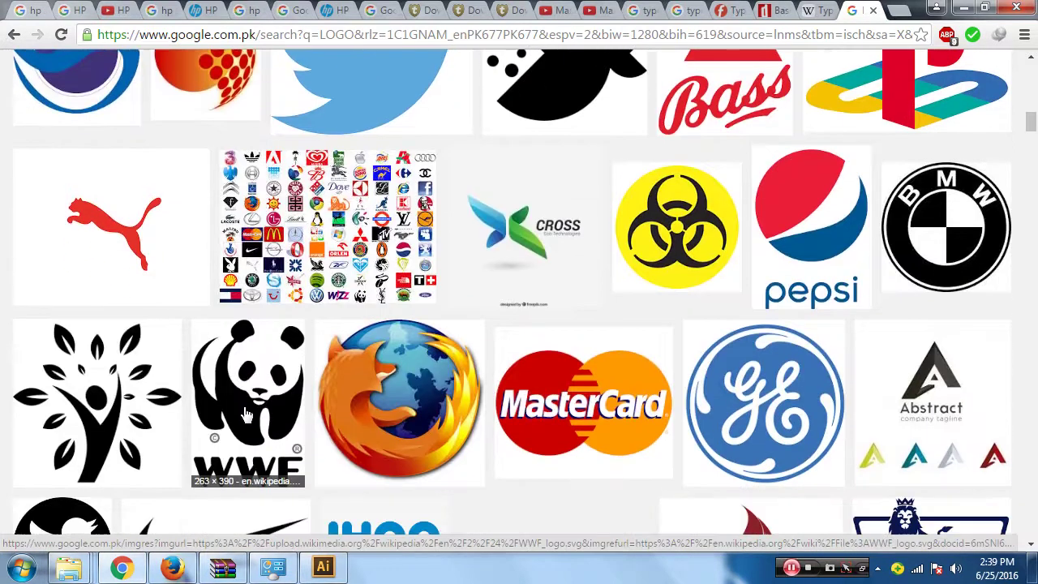
scroll(490, 373, "down", 1)
scroll(357, 276, "down", 3)
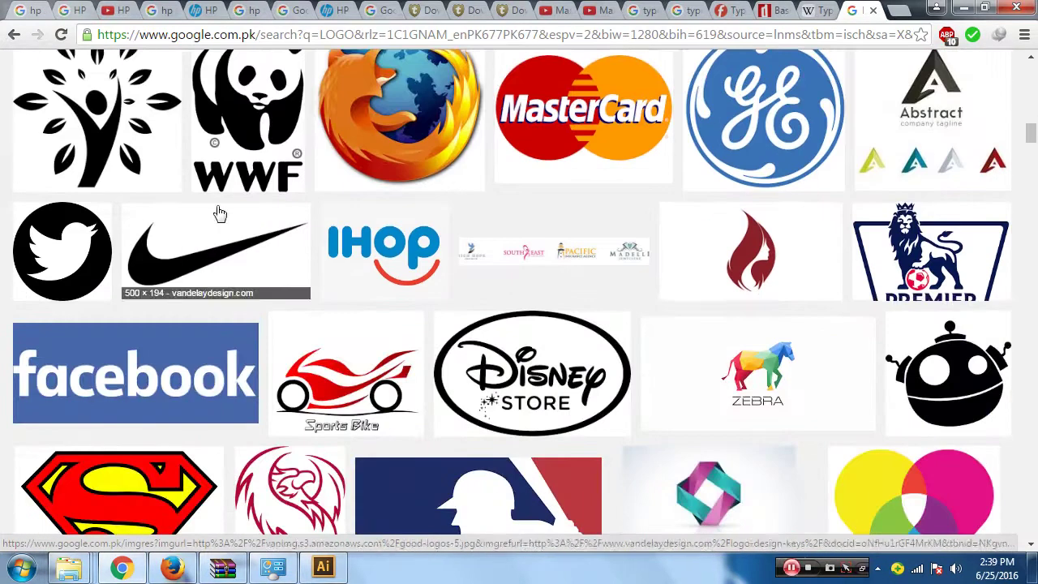
scroll(325, 389, "down", 1)
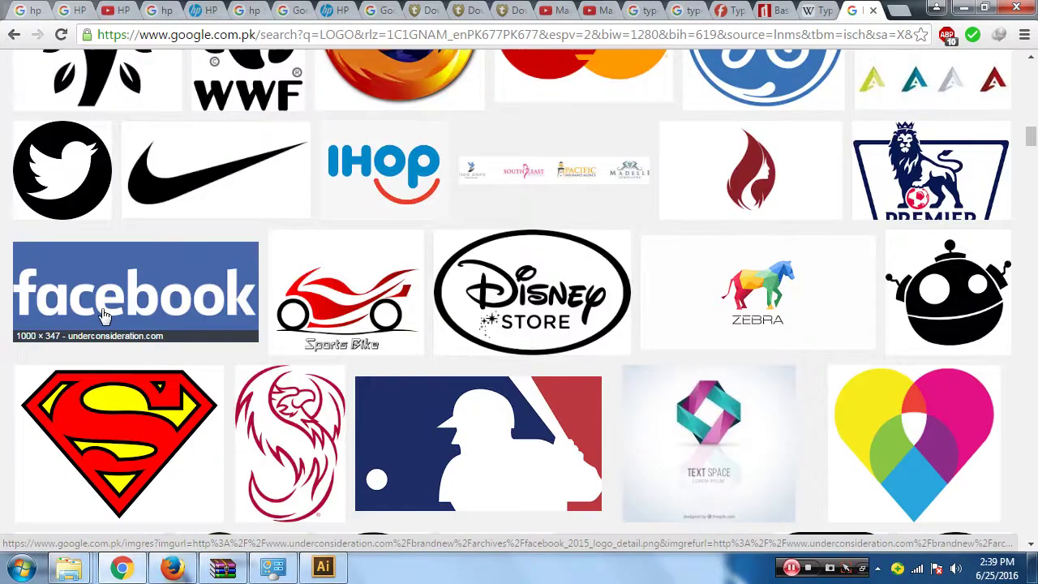
scroll(103, 315, "down", 3)
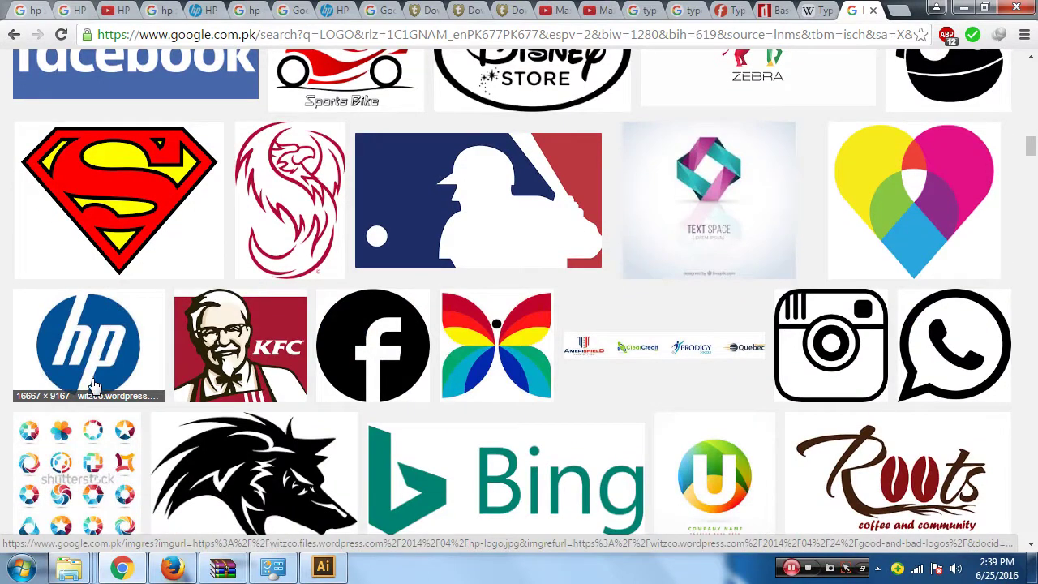
scroll(95, 357, "down", 3)
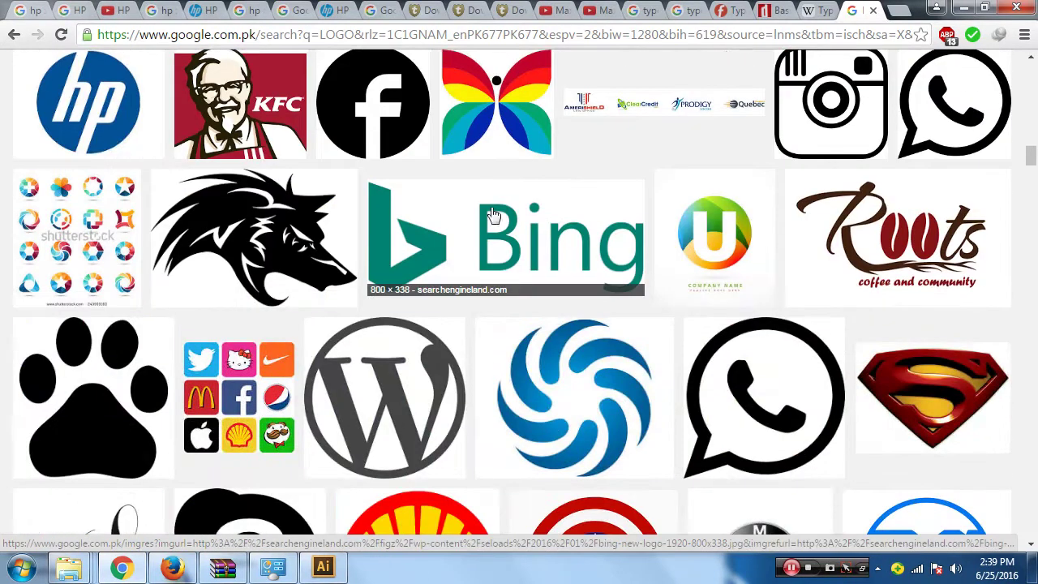
scroll(436, 325, "down", 2)
scroll(434, 325, "down", 1)
scroll(434, 325, "down", 2)
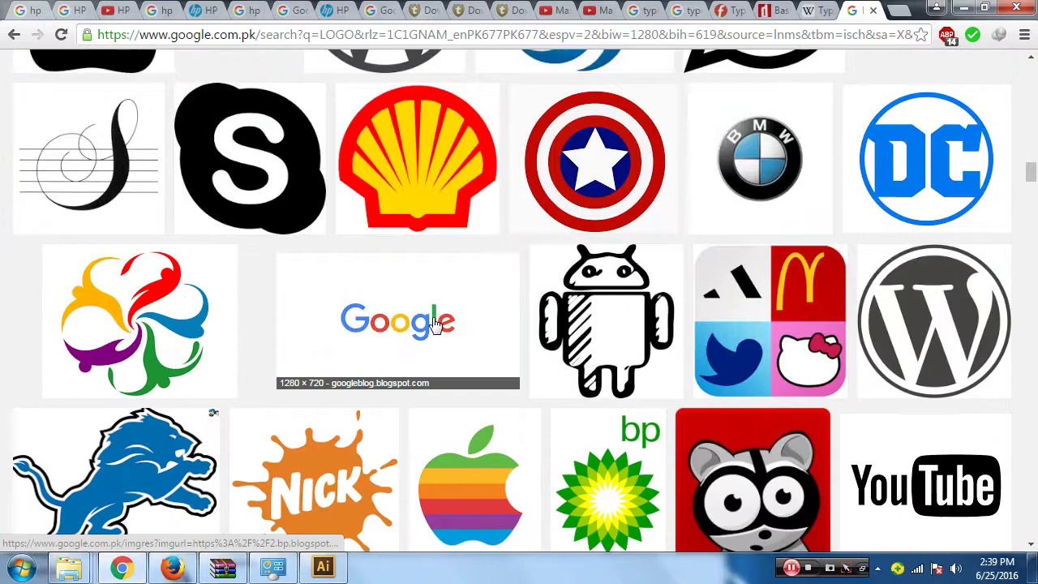
scroll(365, 324, "down", 2)
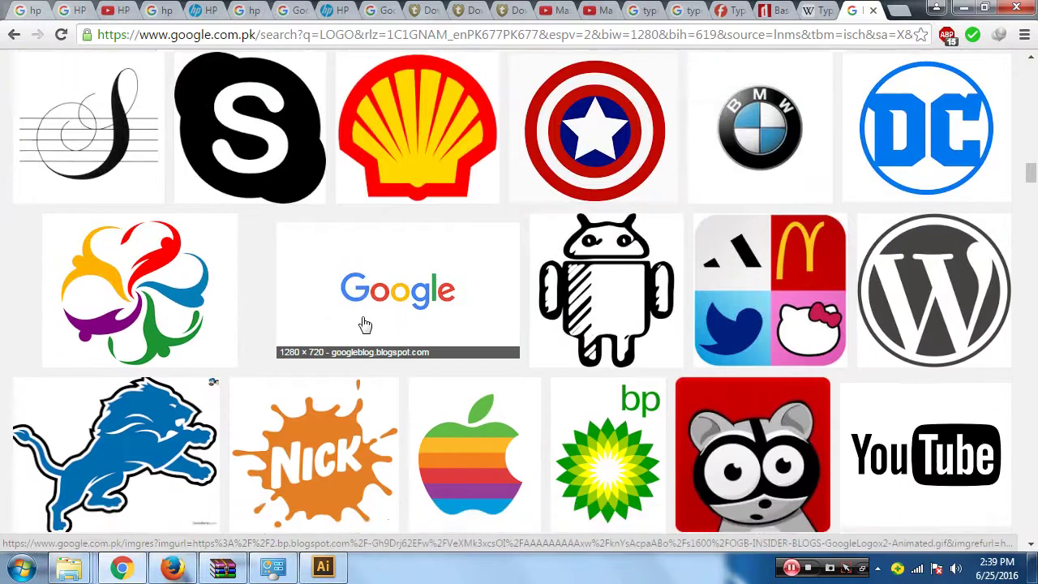
scroll(363, 325, "down", 2)
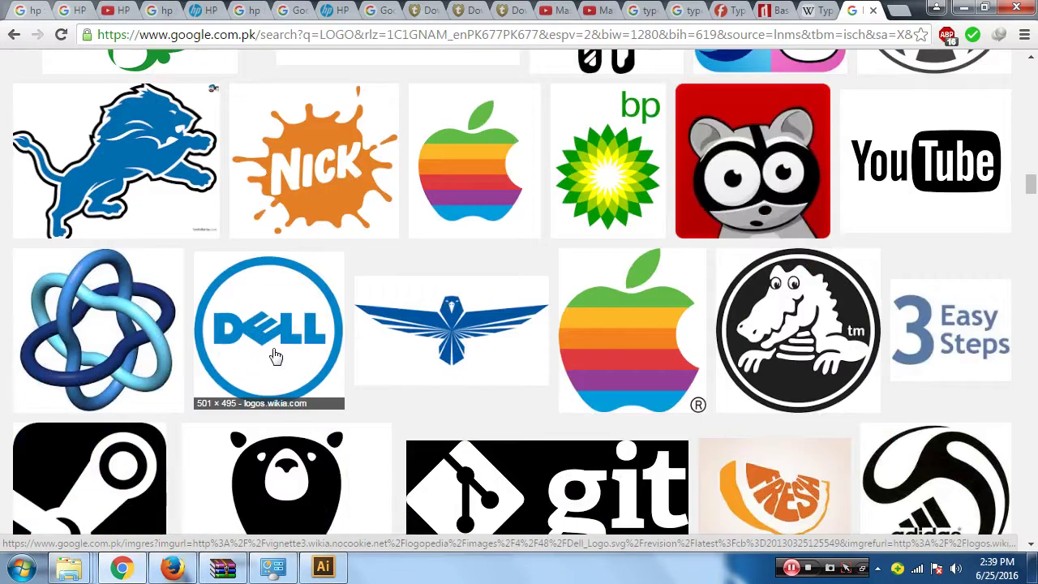
scroll(276, 355, "down", 1)
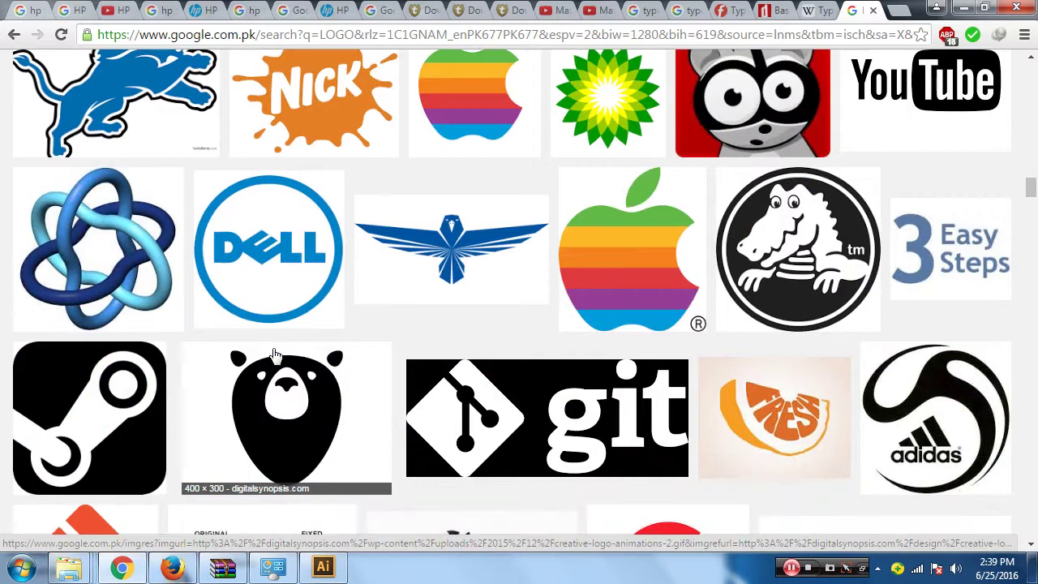
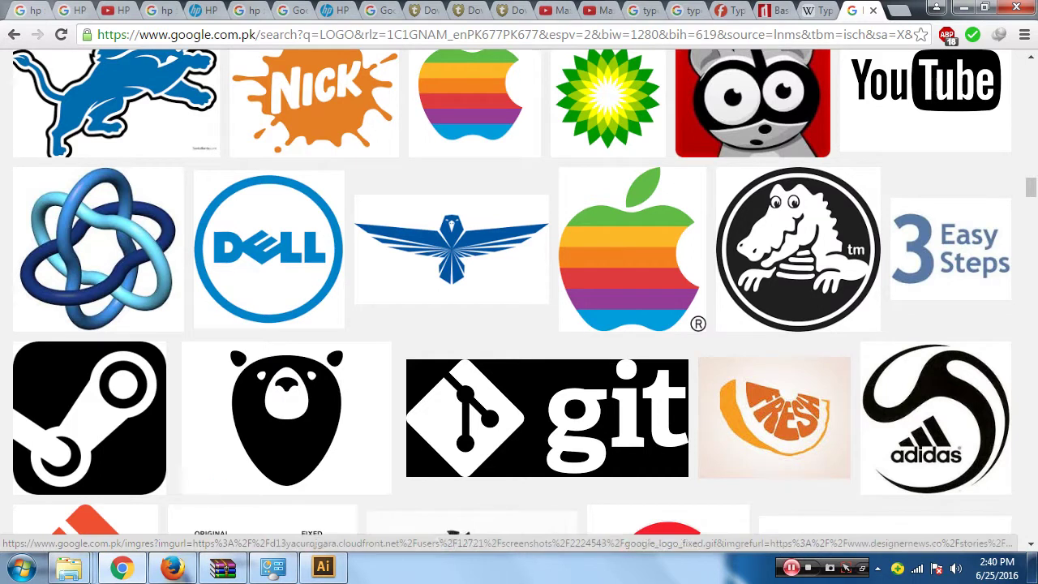
Leave the Chrome logo results and return to the Illustrator ARENA MULTIMEIDA document
left_click(126, 570)
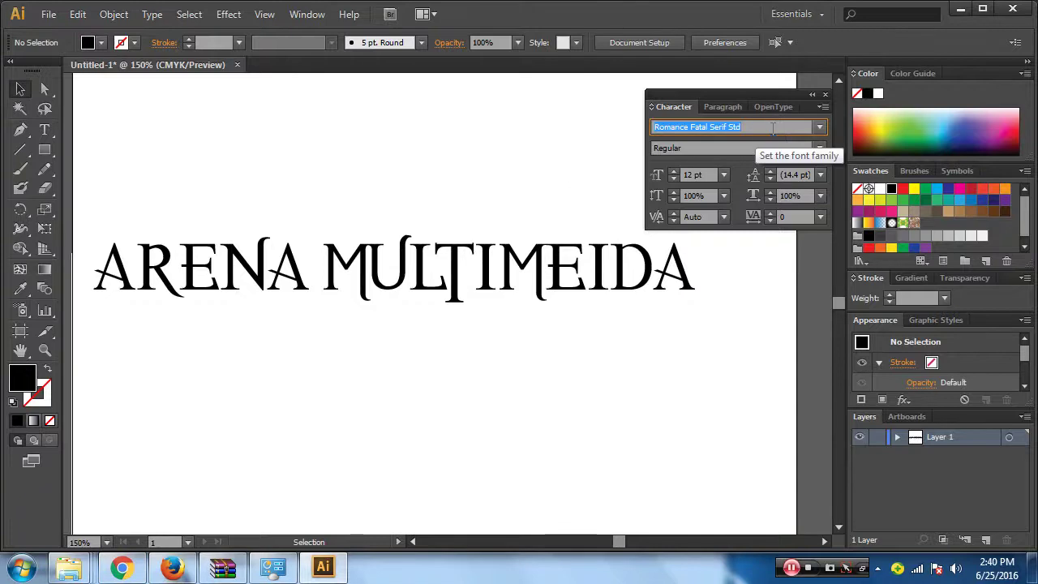
Set the ARENA MULTIMEIDA heading in Verdana Regular, replacing Romance Fatal Serif Std
type("Vani")
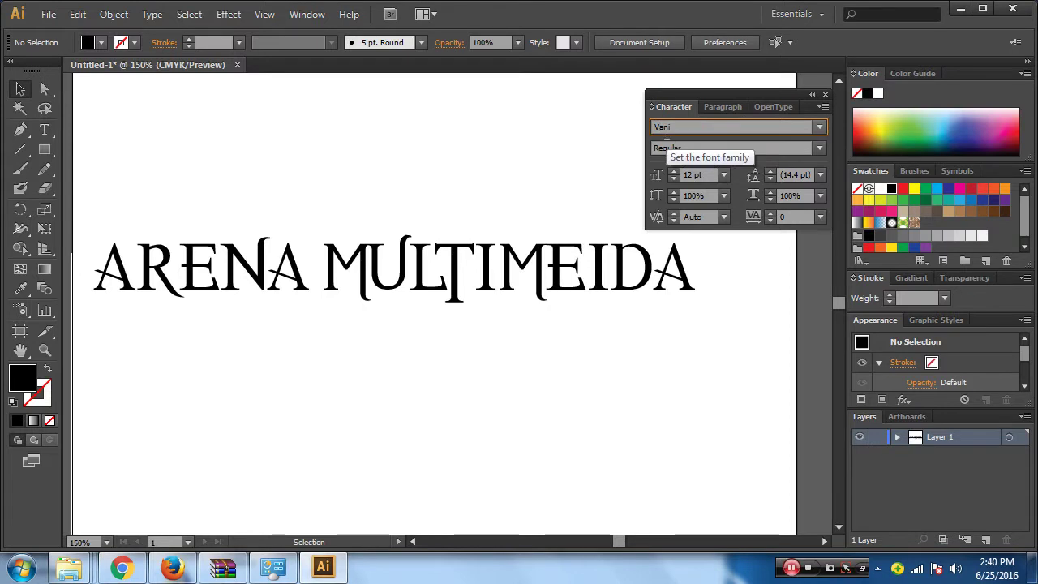
key("BackSpace")
key("BackSpace")
key("BackSpace")
type("erdana")
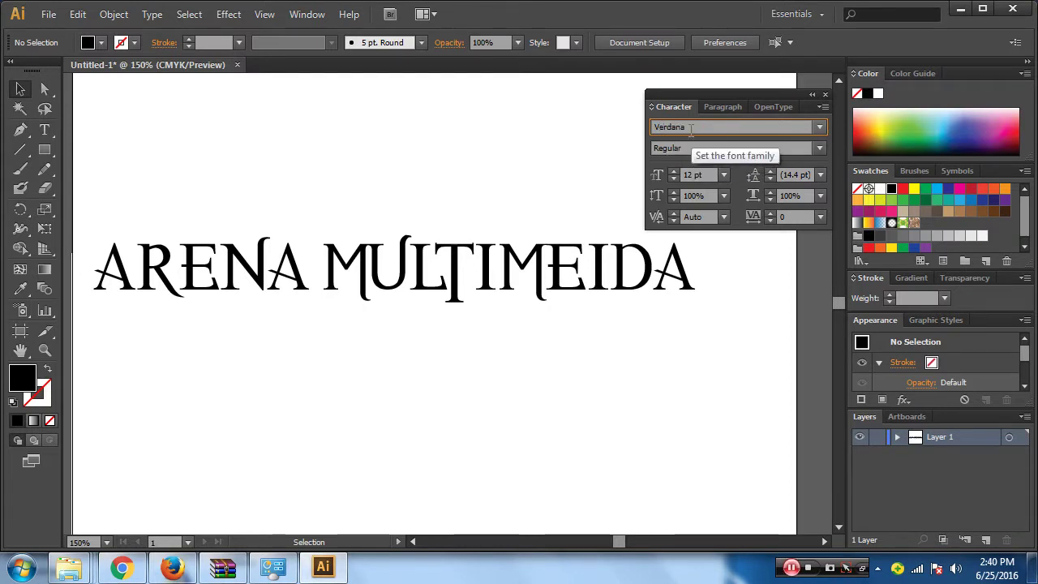
key("Return")
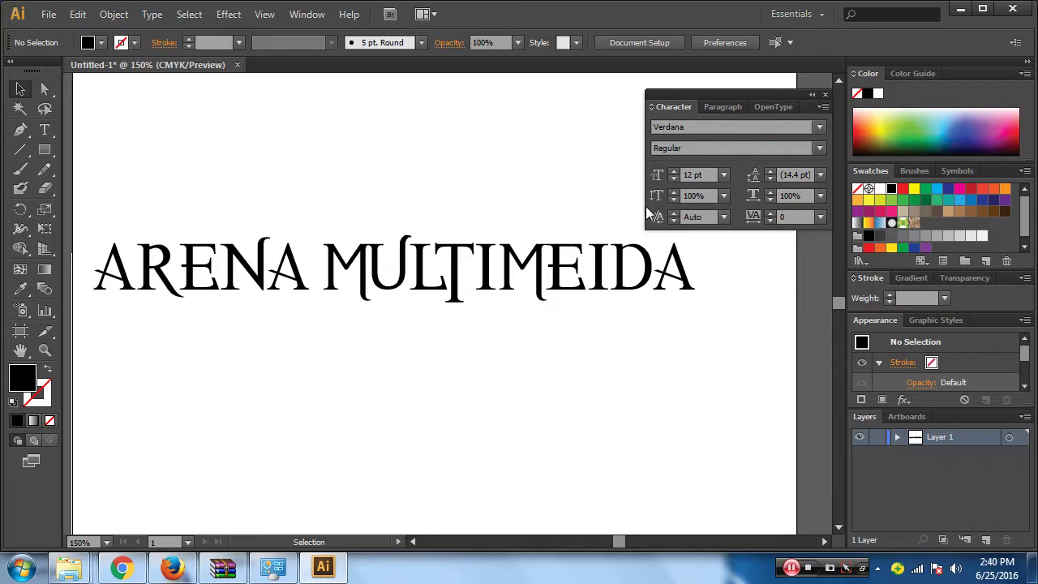
left_click(592, 291)
left_click(745, 126)
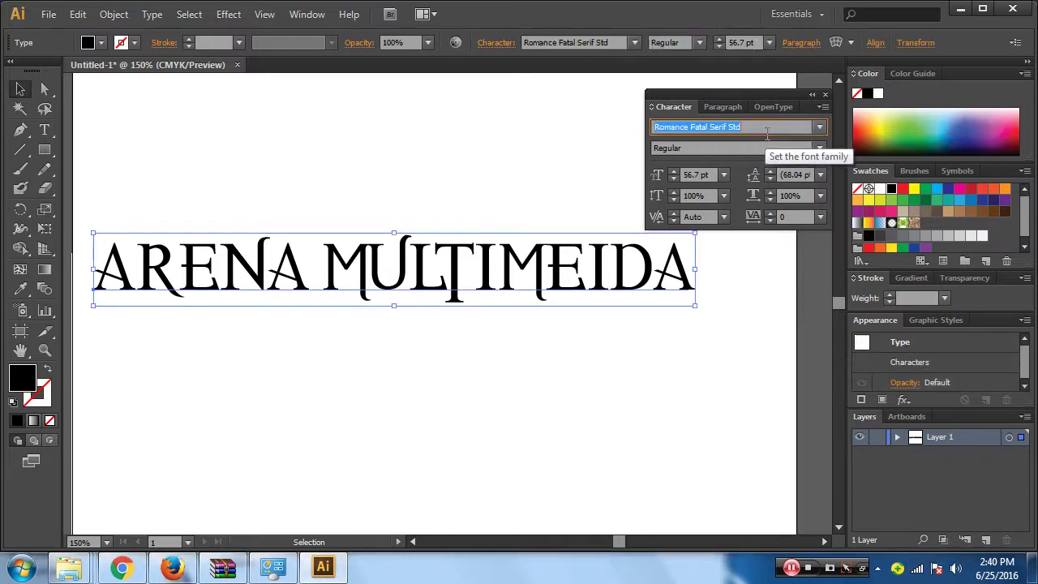
type("Verdana")
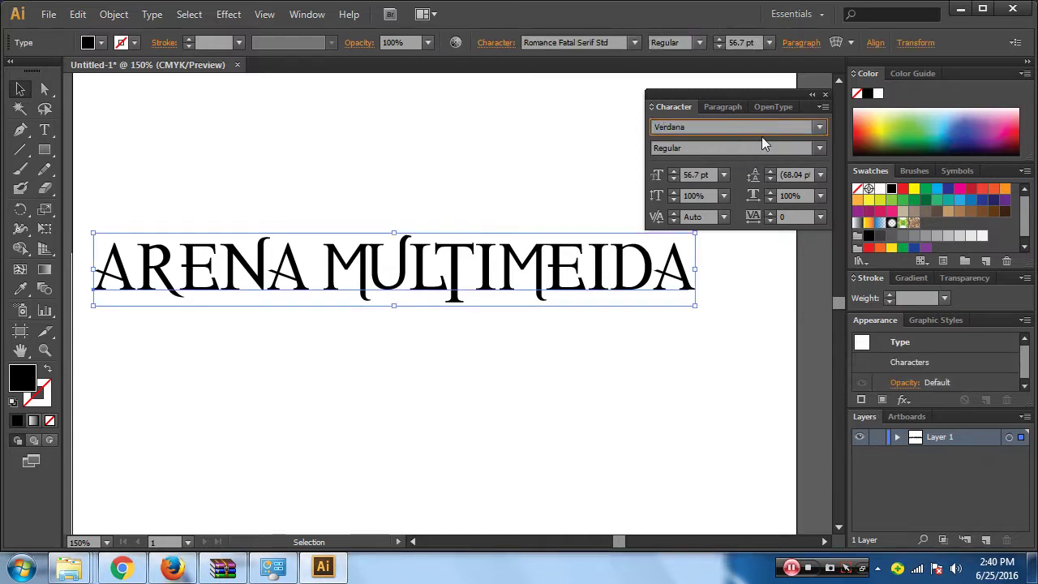
key("Return")
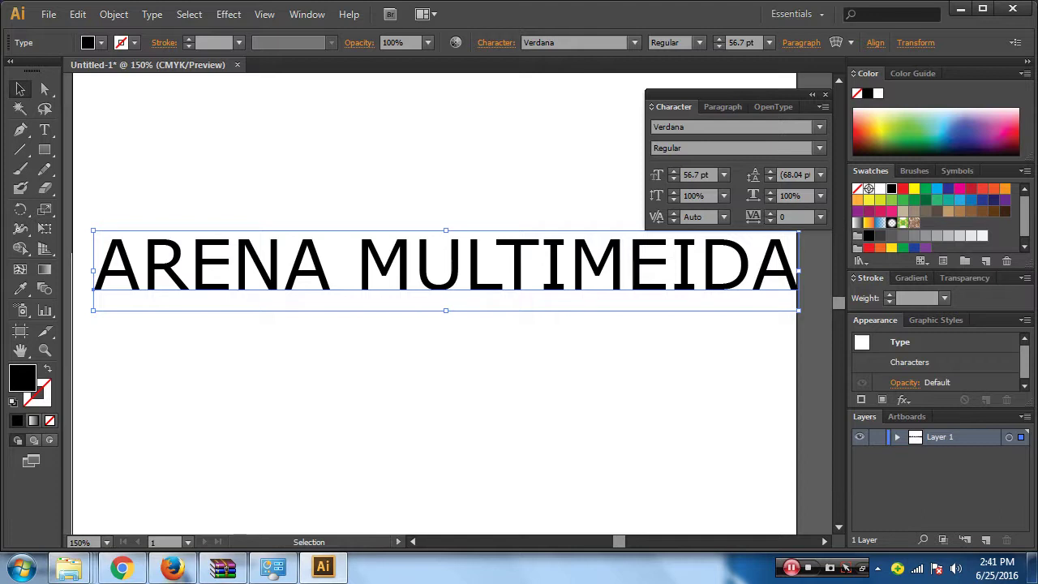
left_click(795, 571)
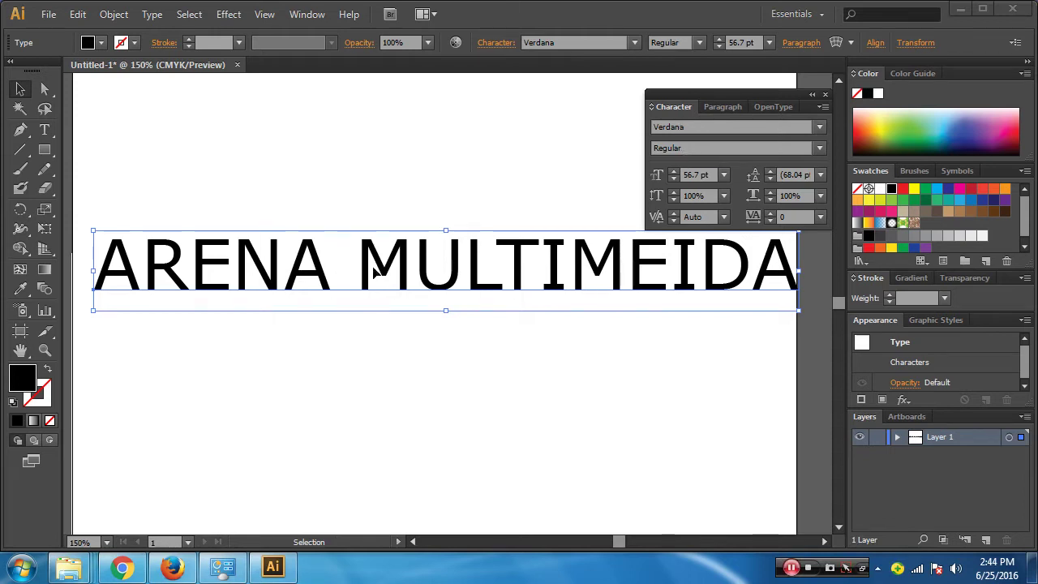
Open the Glyphs panel for the entire Verdana font and scroll to its last glyphs
left_click(150, 15)
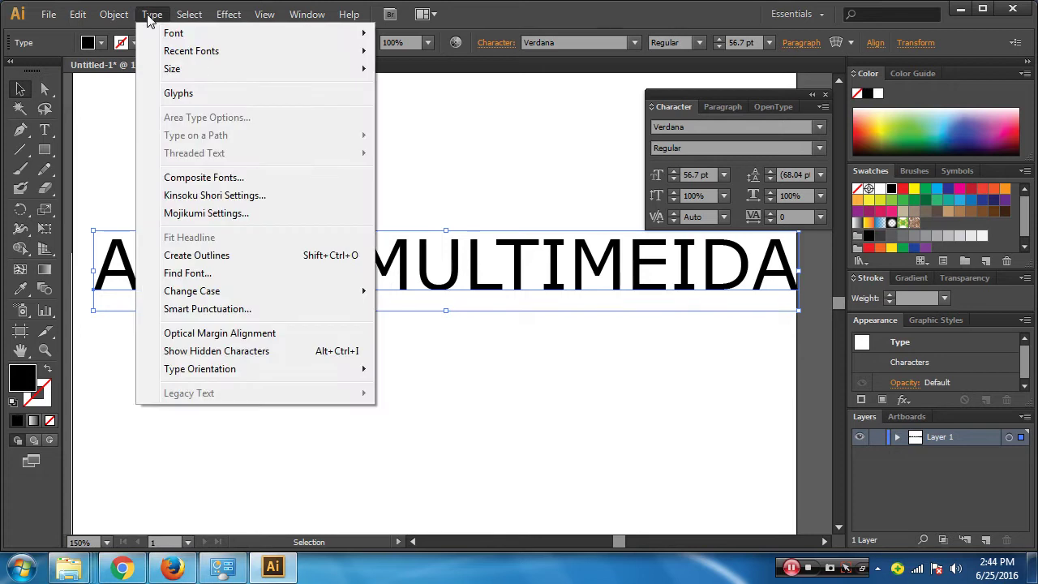
left_click(185, 96)
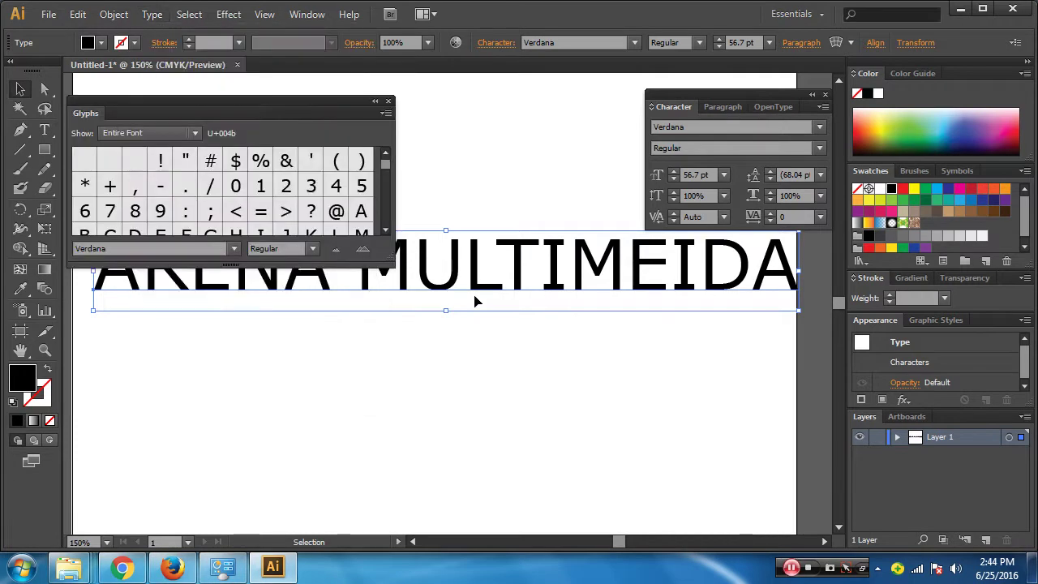
scroll(421, 316, "up", 1)
scroll(357, 381, "up", 2)
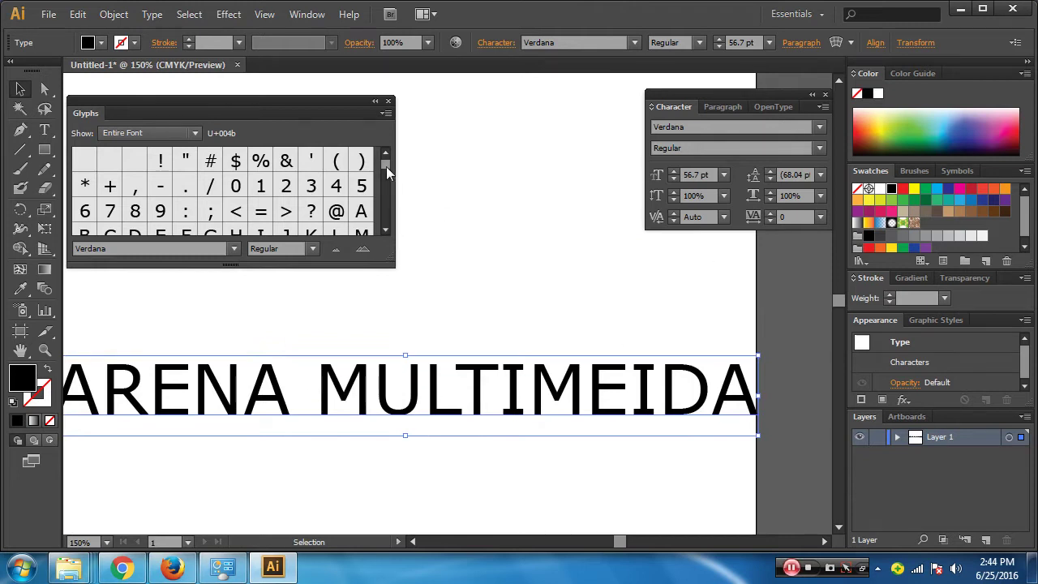
left_click_drag(386, 166, 385, 174)
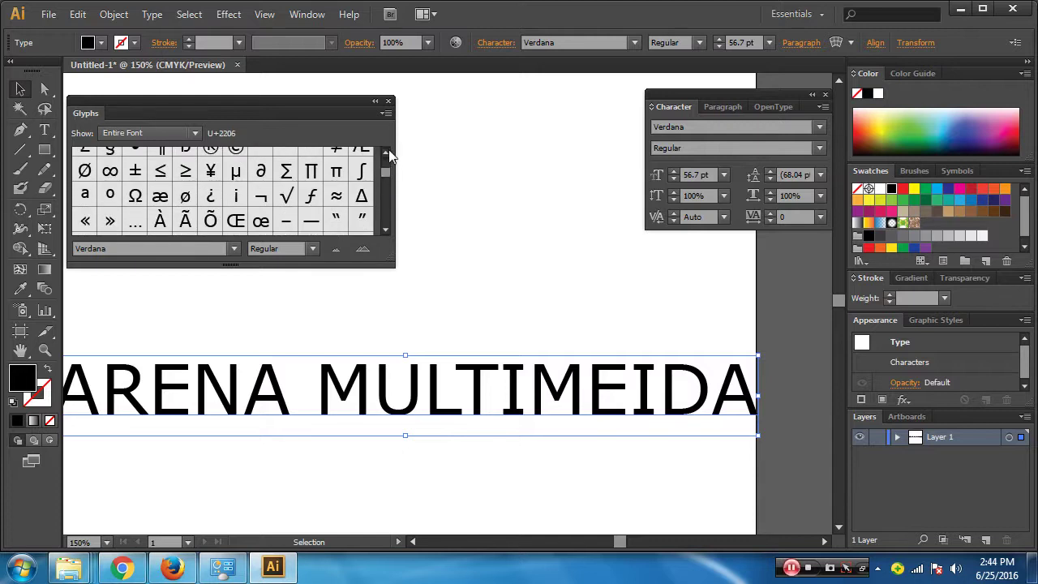
left_click(388, 151)
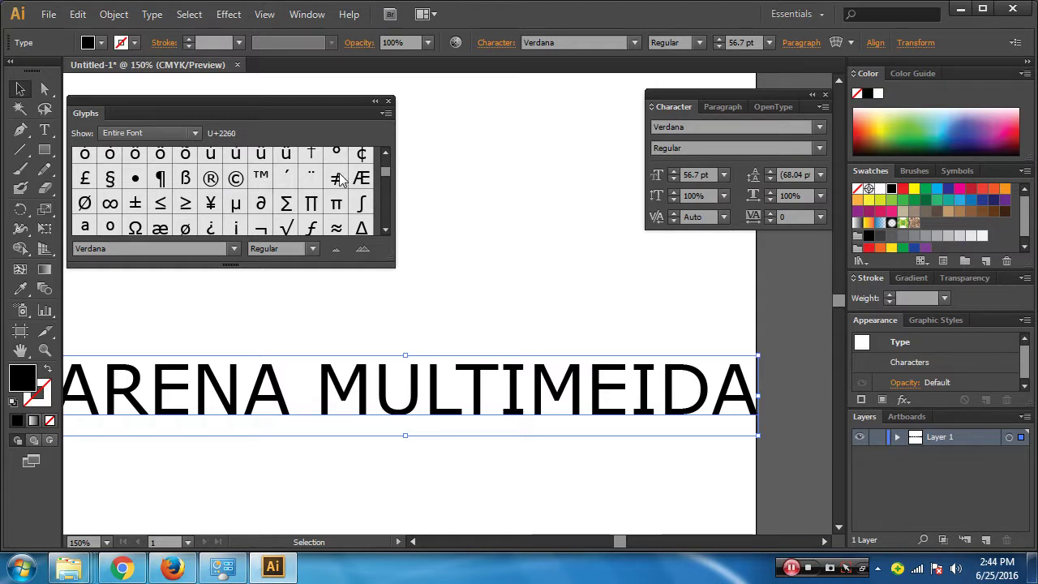
left_click_drag(386, 173, 378, 205)
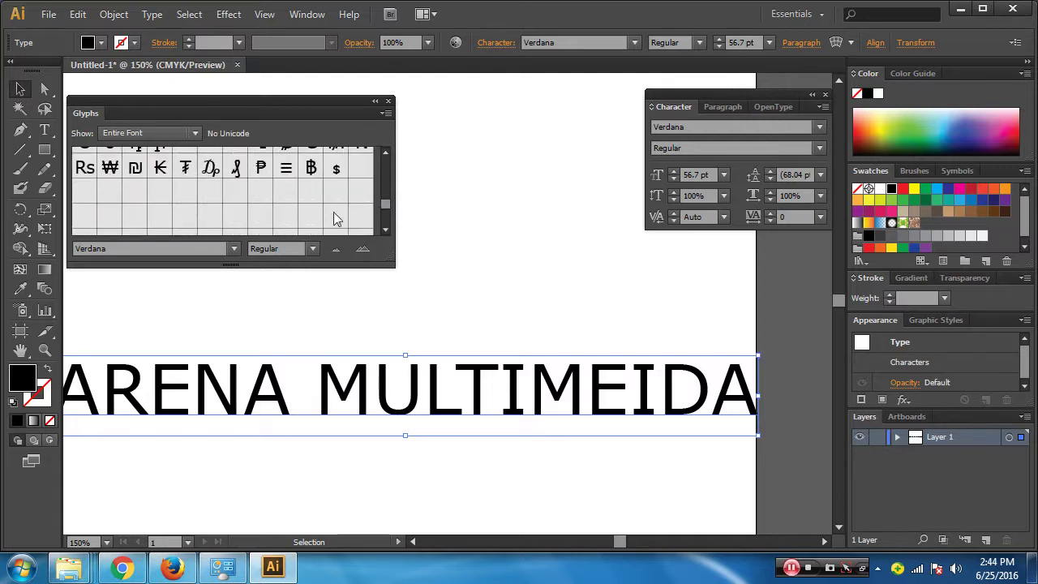
left_click_drag(383, 205, 385, 219)
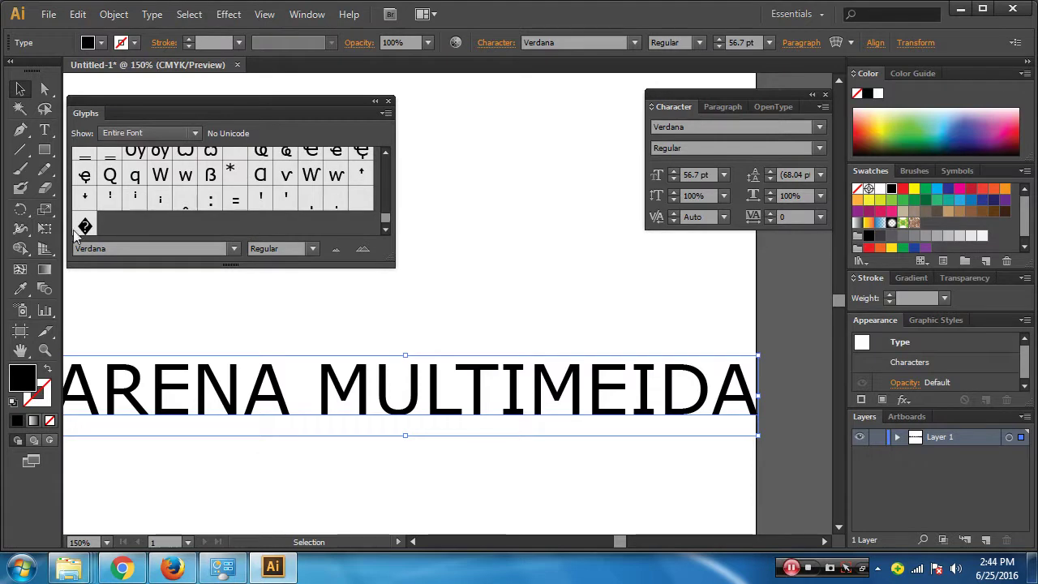
Replace the T in MULTIMEIDA with the black diamond question-mark glyph
double_click(481, 388)
key("ctrl+a")
left_click(483, 386)
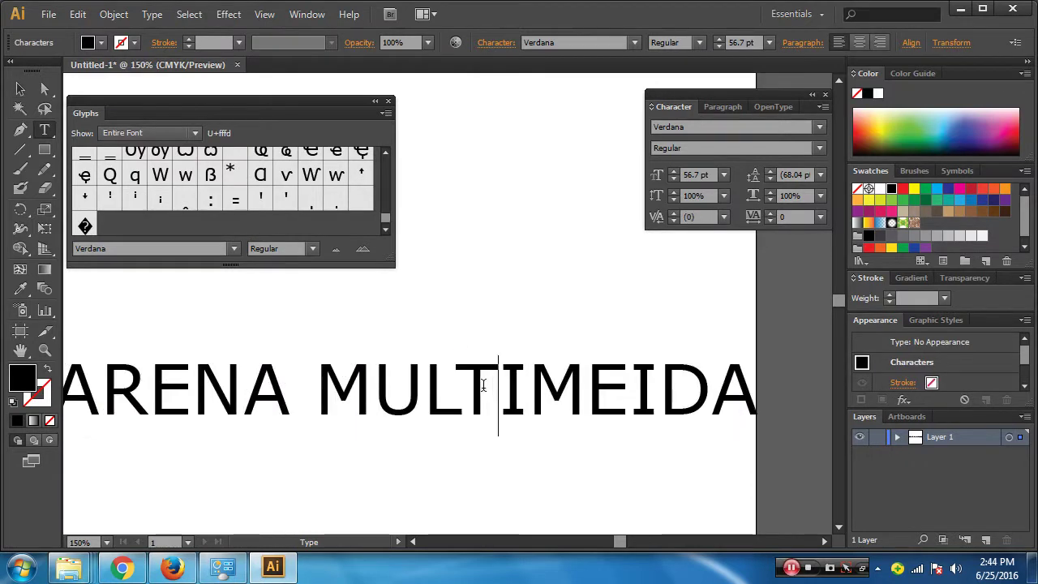
left_click_drag(471, 385, 485, 385)
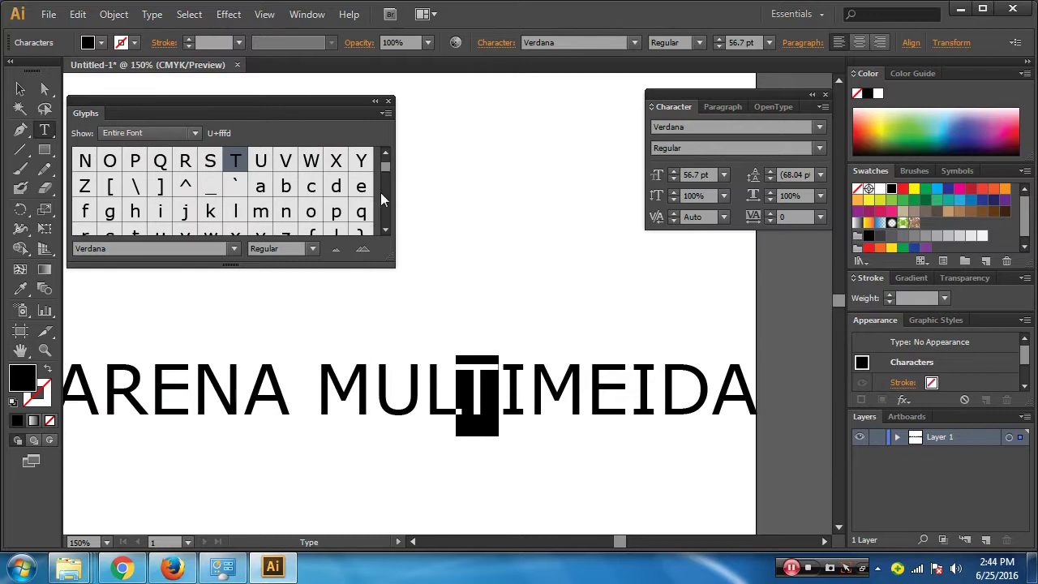
left_click_drag(388, 168, 376, 232)
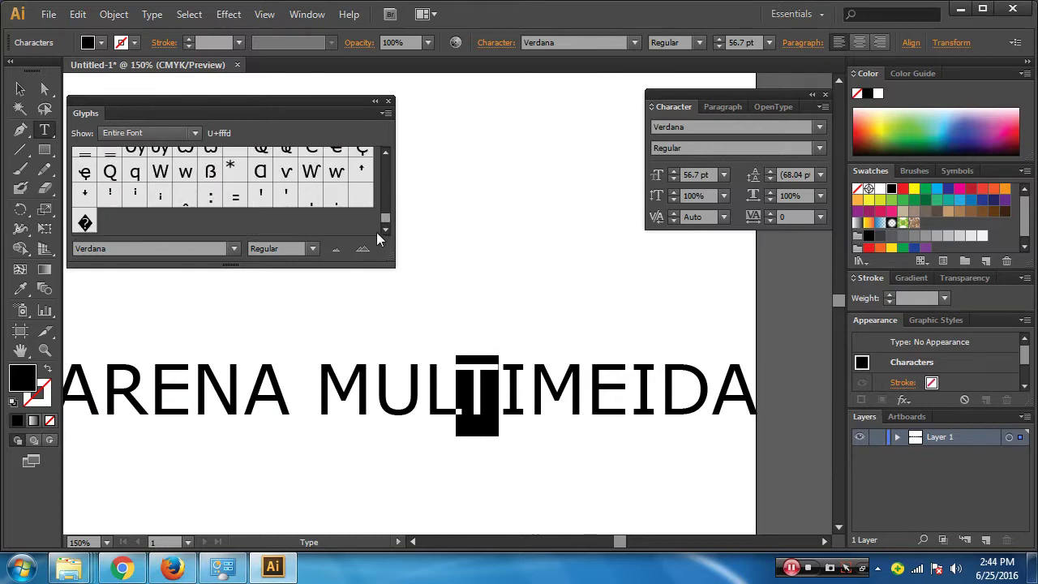
double_click(85, 222)
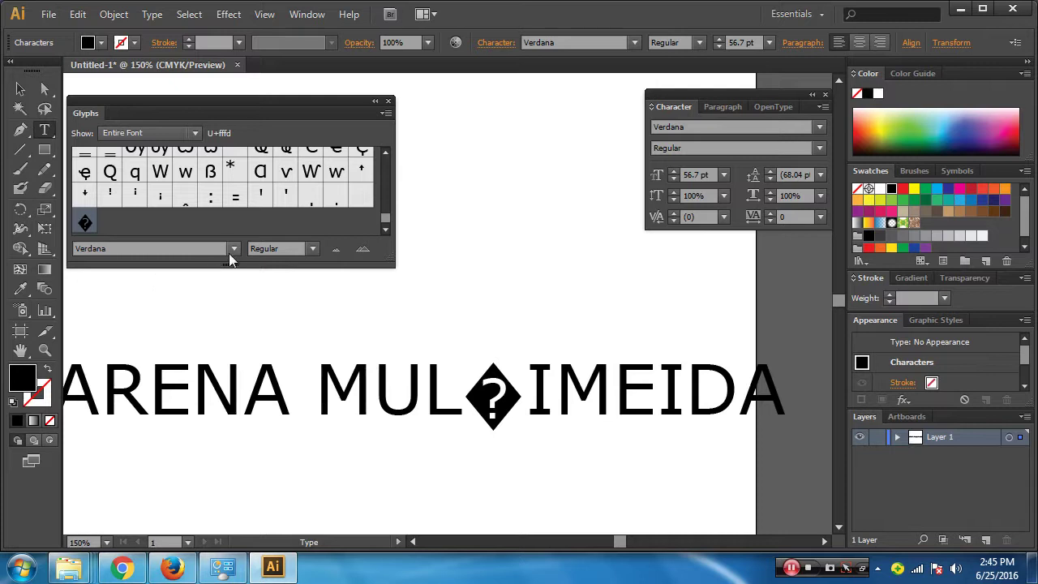
Switch the whole heading to Webdings so every letter becomes a pictogram
left_click(188, 249)
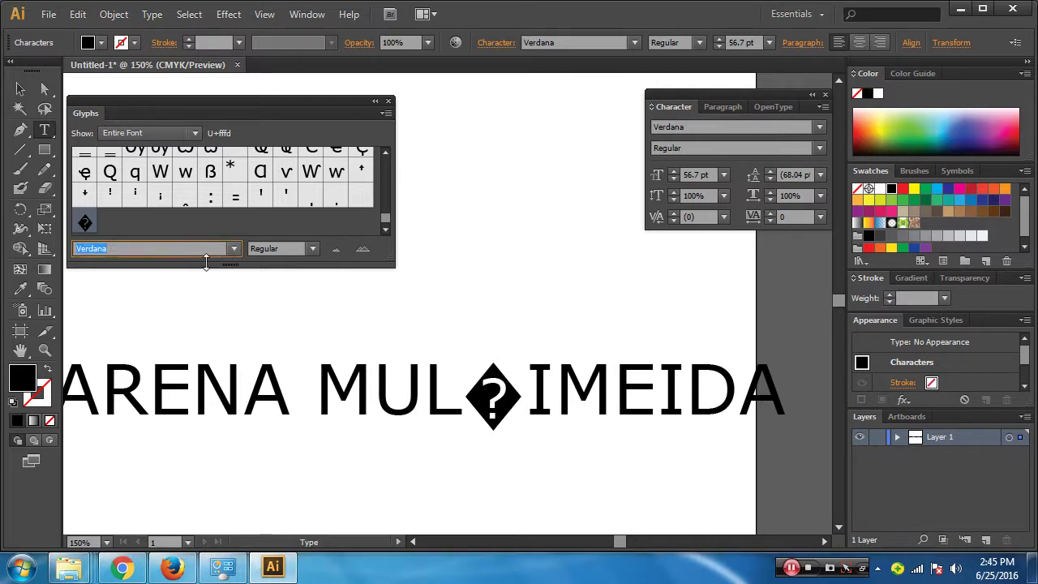
key("Escape")
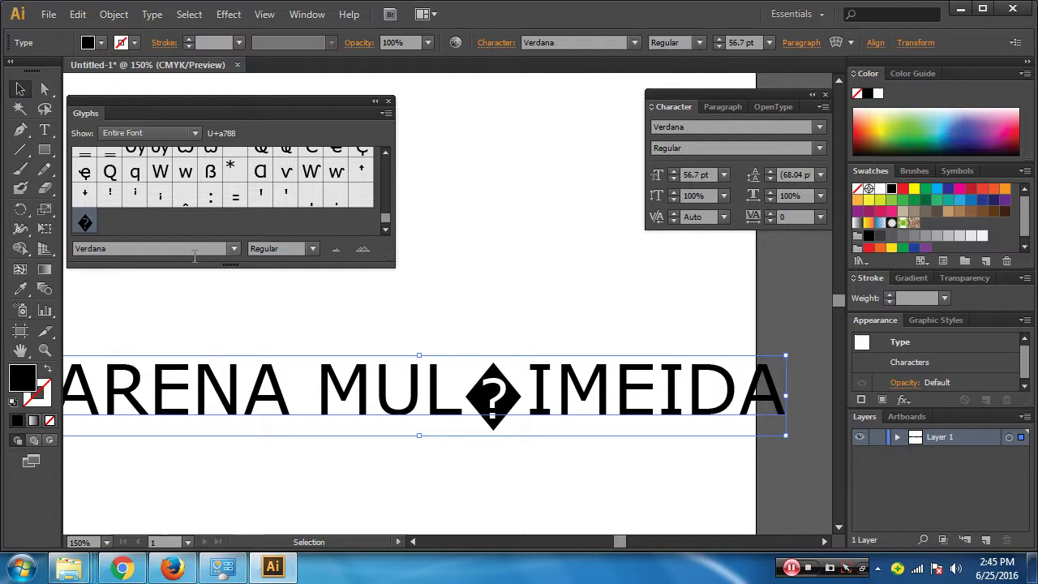
left_click(163, 250)
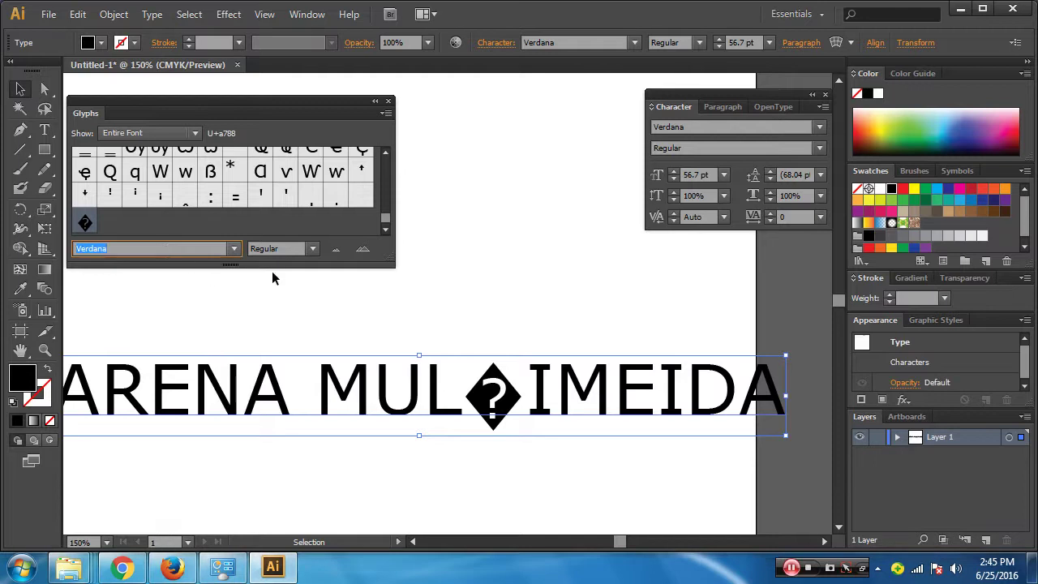
type("Webdings")
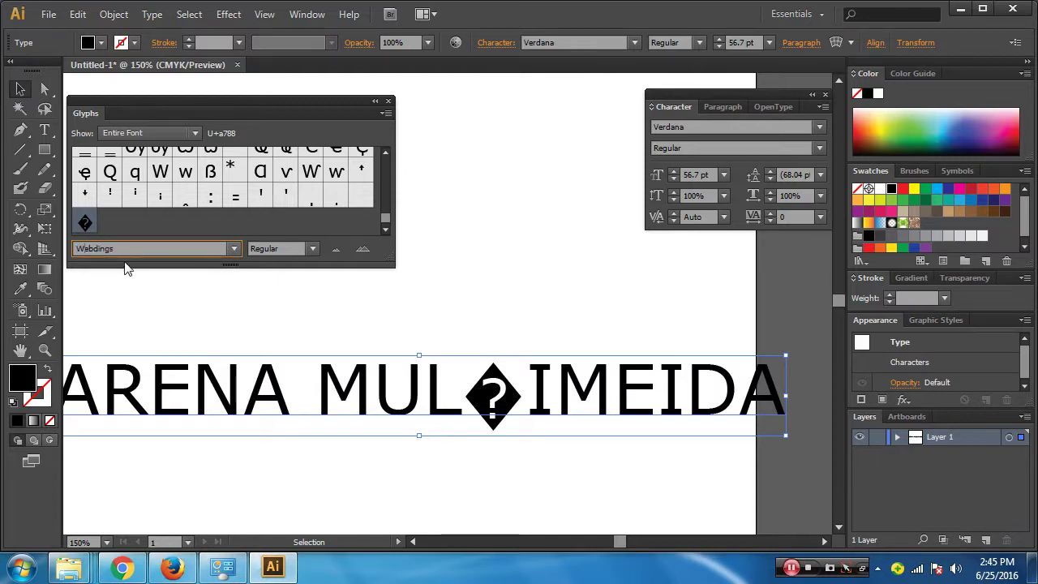
key("Return")
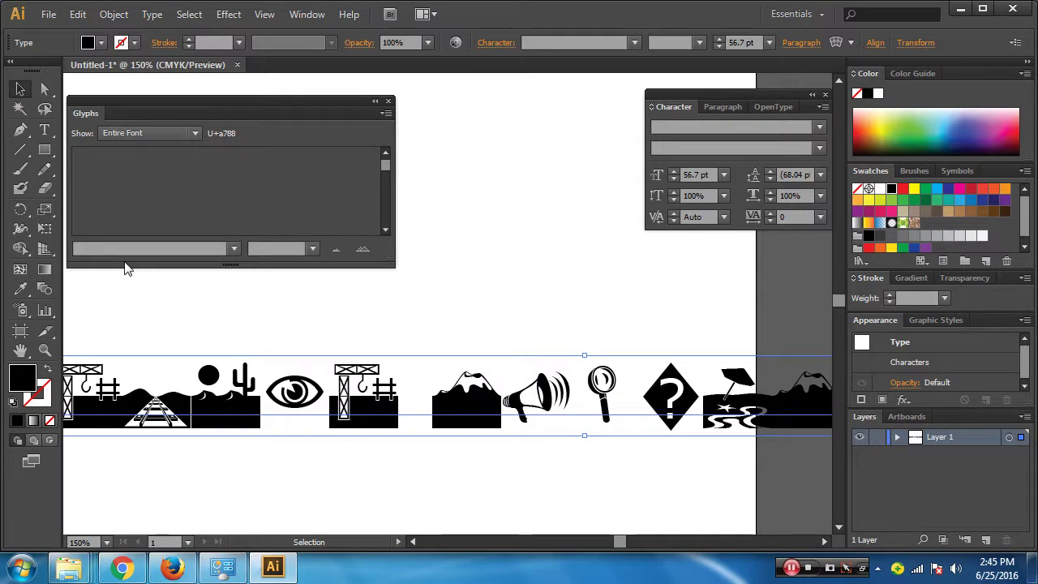
Close the glyph browser and apply Webdings as the text's font
left_click_drag(287, 104, 434, 114)
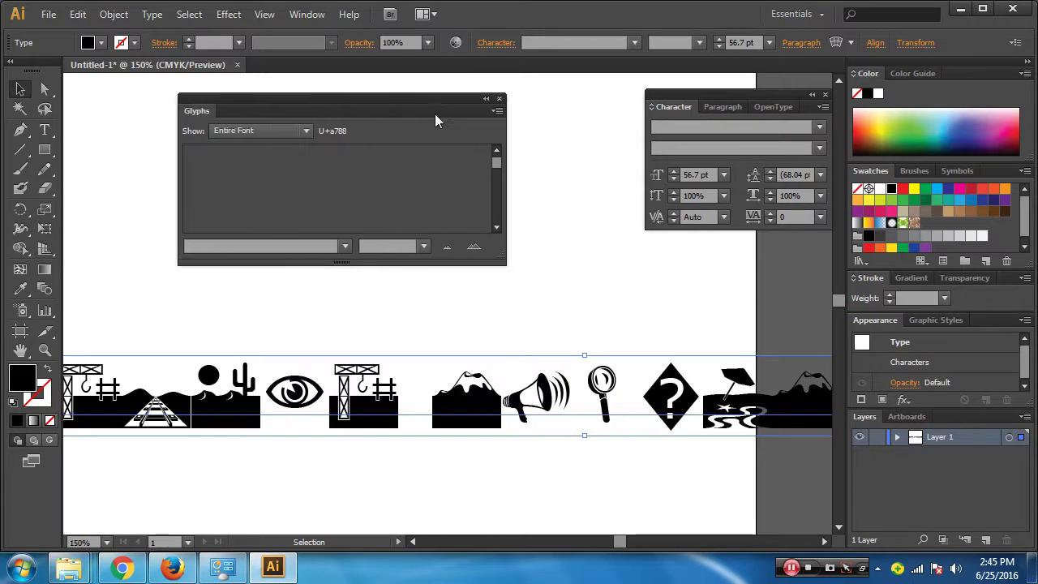
left_click(498, 98)
mouse_move(440, 423)
left_mouse_down()
mouse_move(458, 399)
mouse_move(430, 412)
left_mouse_up()
left_click(718, 127)
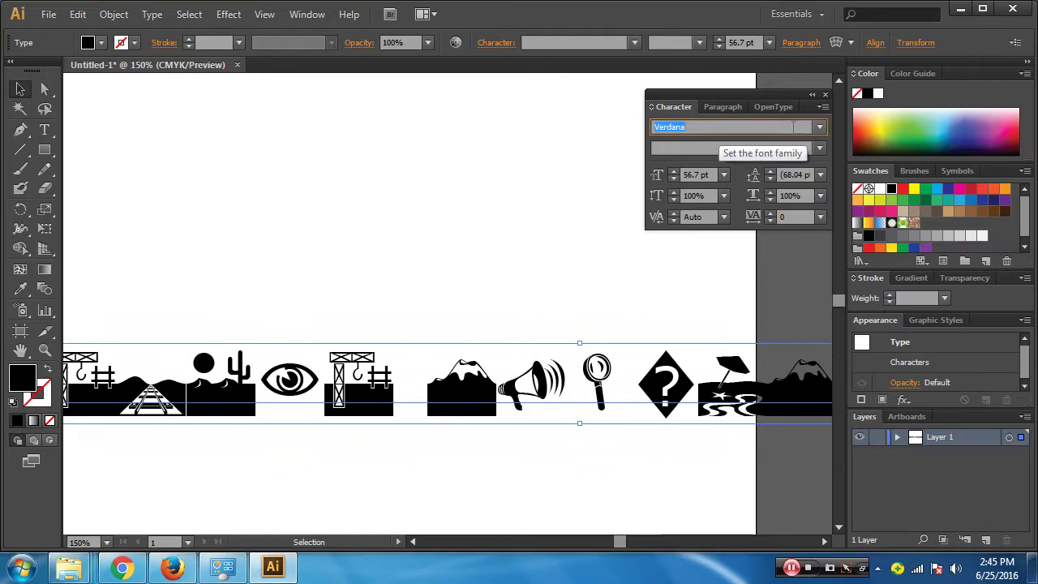
left_click(819, 126)
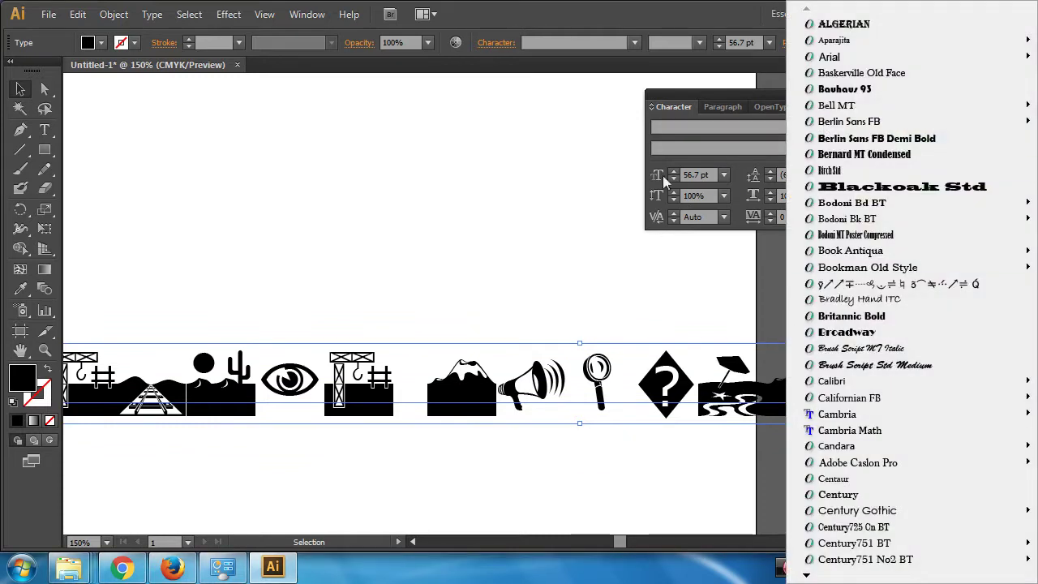
left_click(687, 128)
type("Webdings")
key("Return")
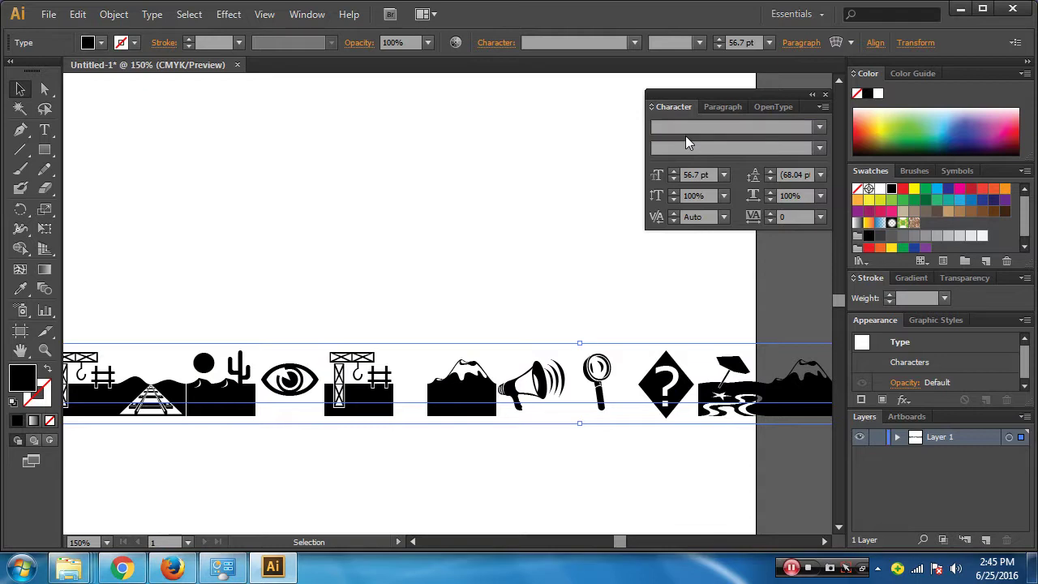
Zoom out and delete the old pictogram line from the artboard
left_click(512, 290)
left_click_drag(486, 425, 416, 526)
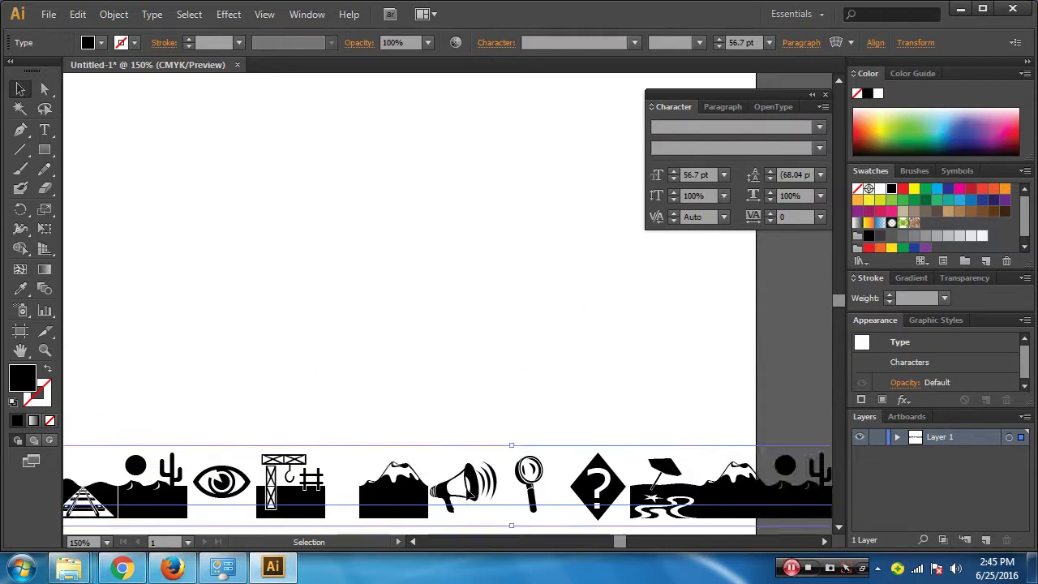
left_click_drag(547, 500, 492, 354)
key("ctrl+minus")
key("ctrl+minus")
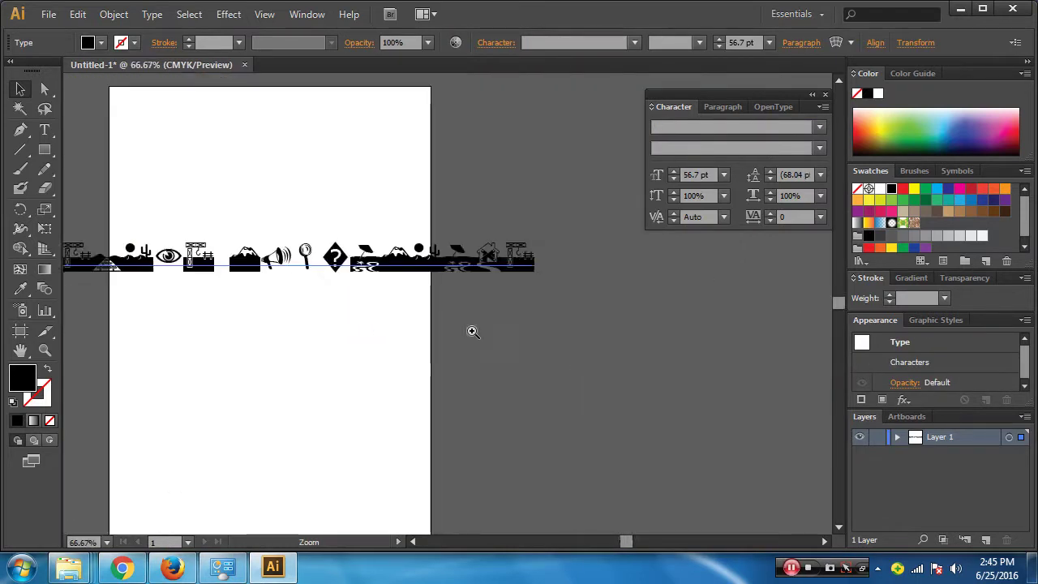
left_click_drag(568, 312, 532, 341)
key("Delete")
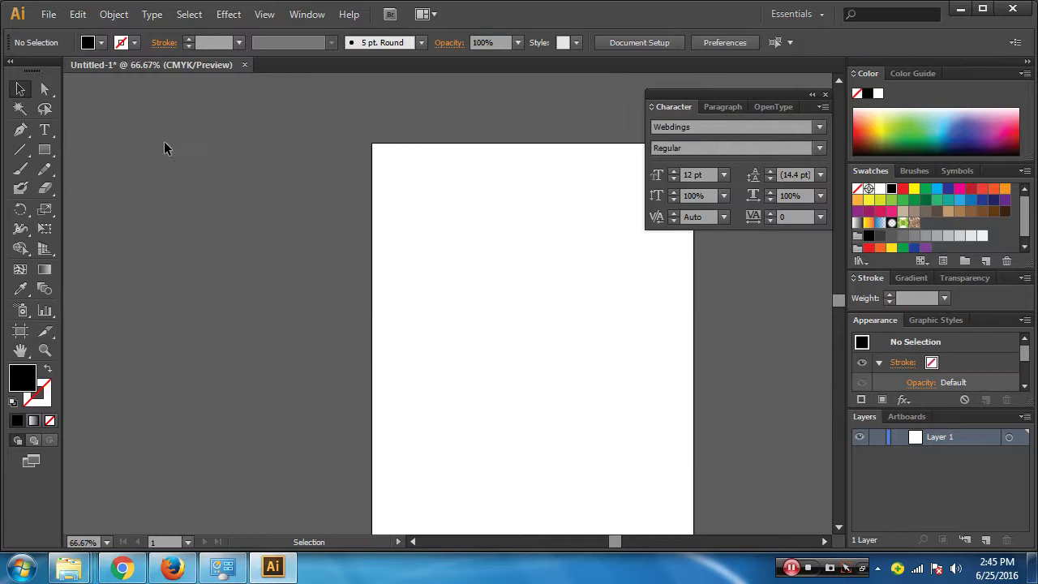
Type 'asdfghjkl' as a new Webdings line and scale it to about 55 pt
key("t")
left_click(492, 357)
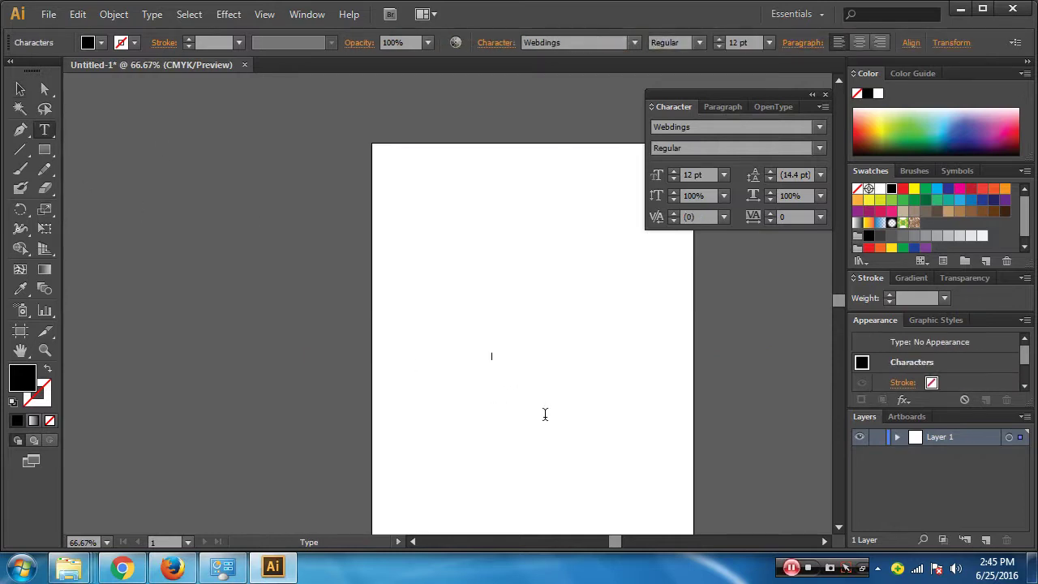
type("asdfghjkl")
key("Escape")
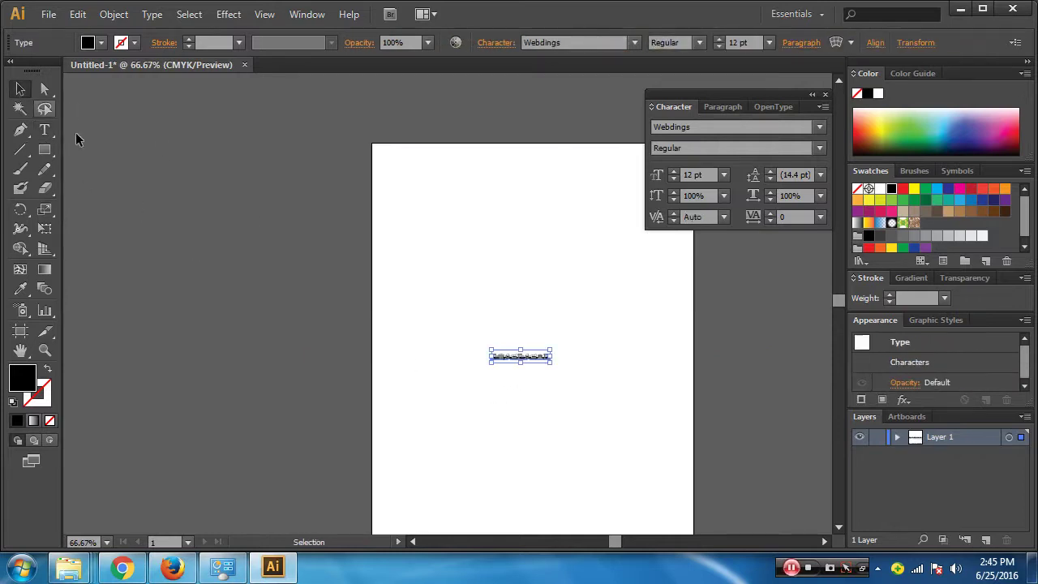
left_click_drag(551, 350, 657, 282)
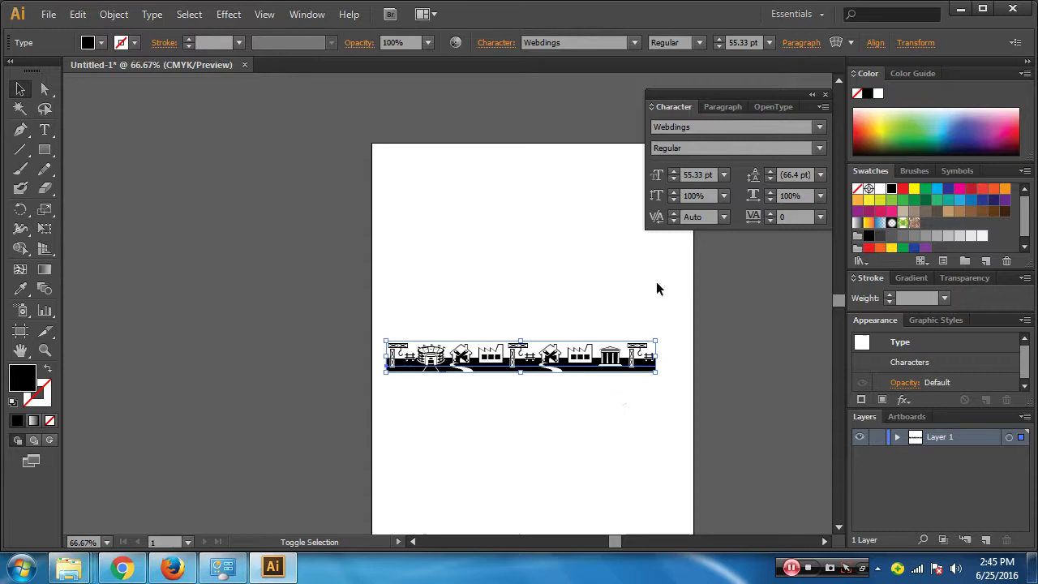
key("ctrl+plus")
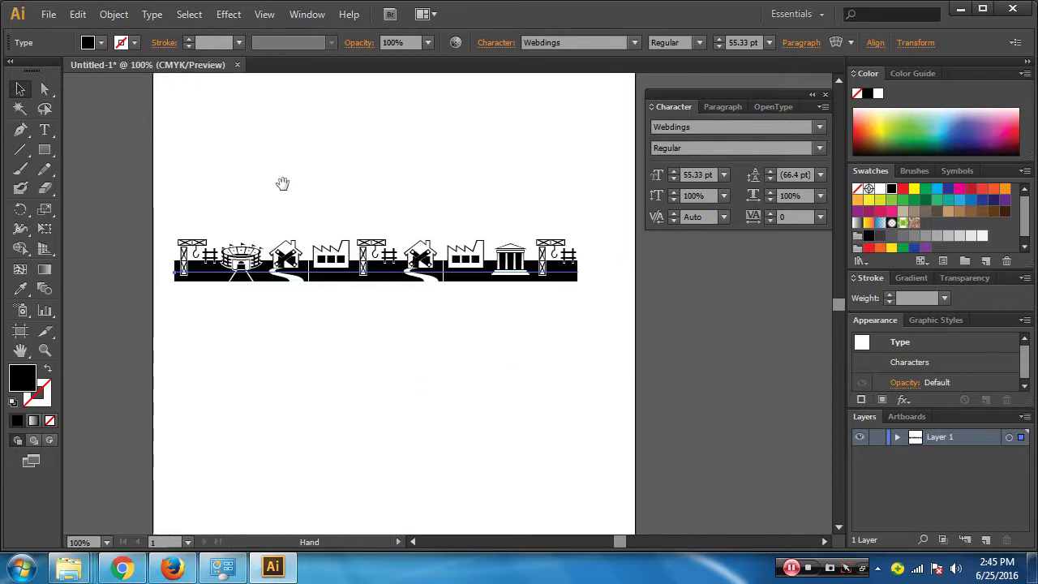
left_click(151, 14)
Open the Glyphs panel, enlarge its previews and resize it to show more glyphs
left_click(173, 92)
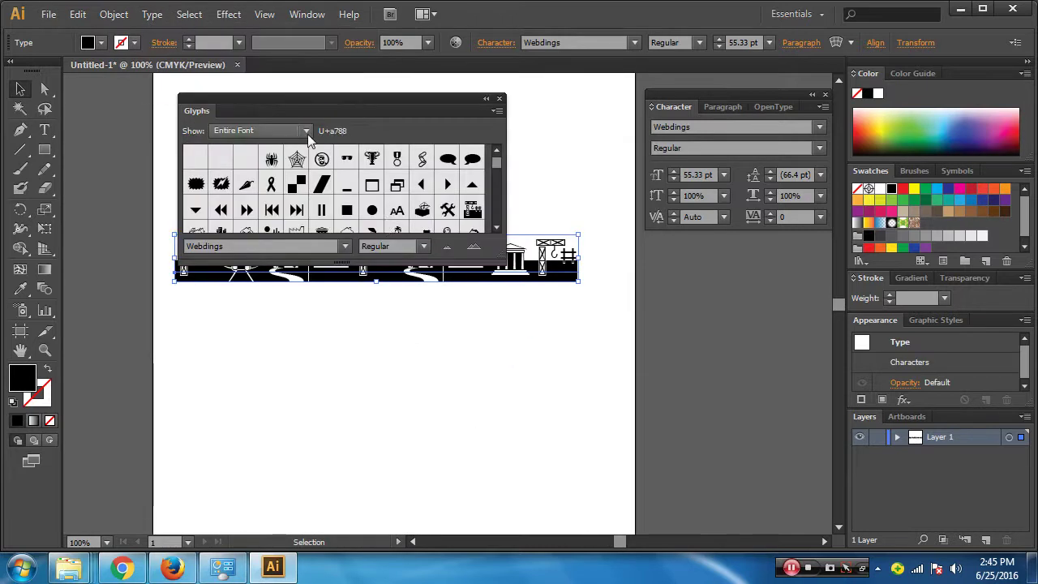
left_click_drag(438, 305, 359, 459)
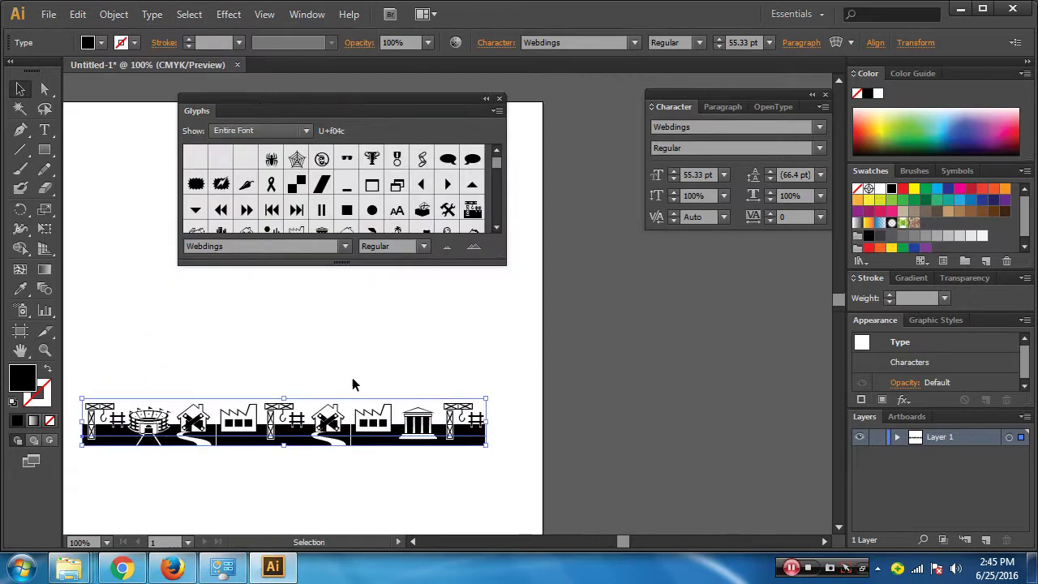
left_click_drag(261, 106, 156, 91)
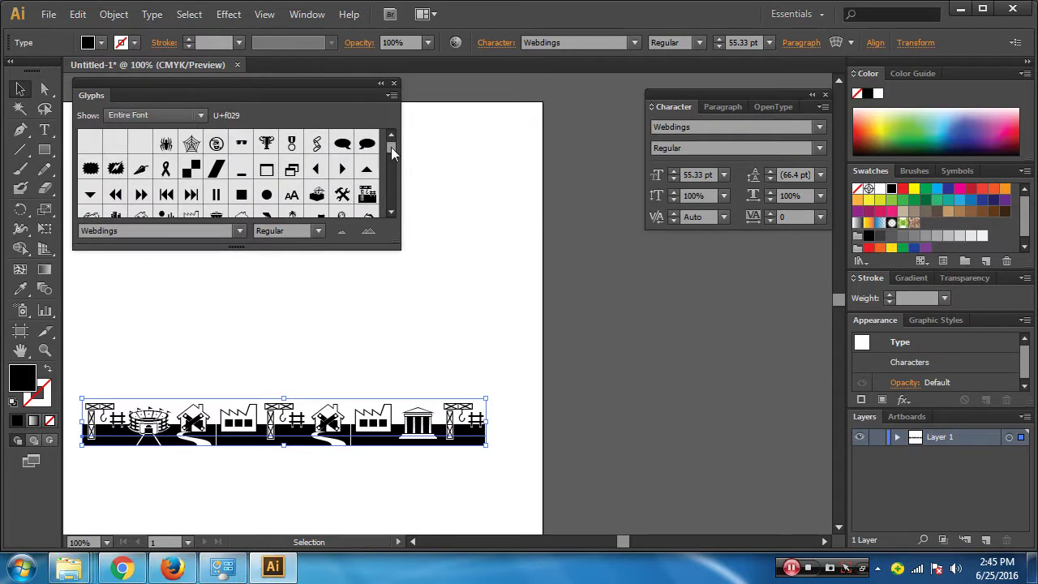
left_click_drag(390, 147, 390, 154)
left_click(368, 233)
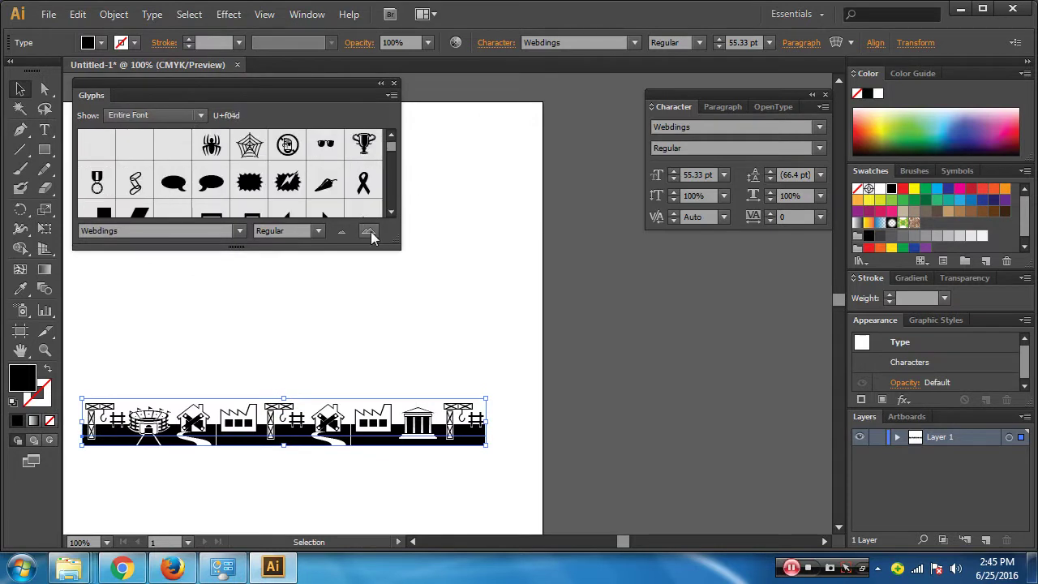
left_click(371, 231)
left_click(371, 231)
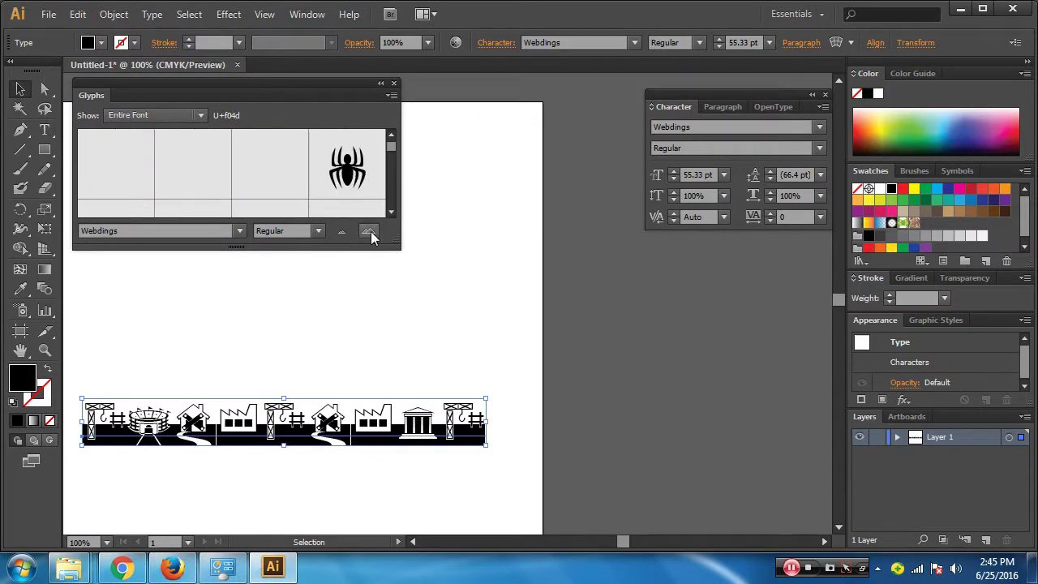
left_click_drag(398, 245, 567, 379)
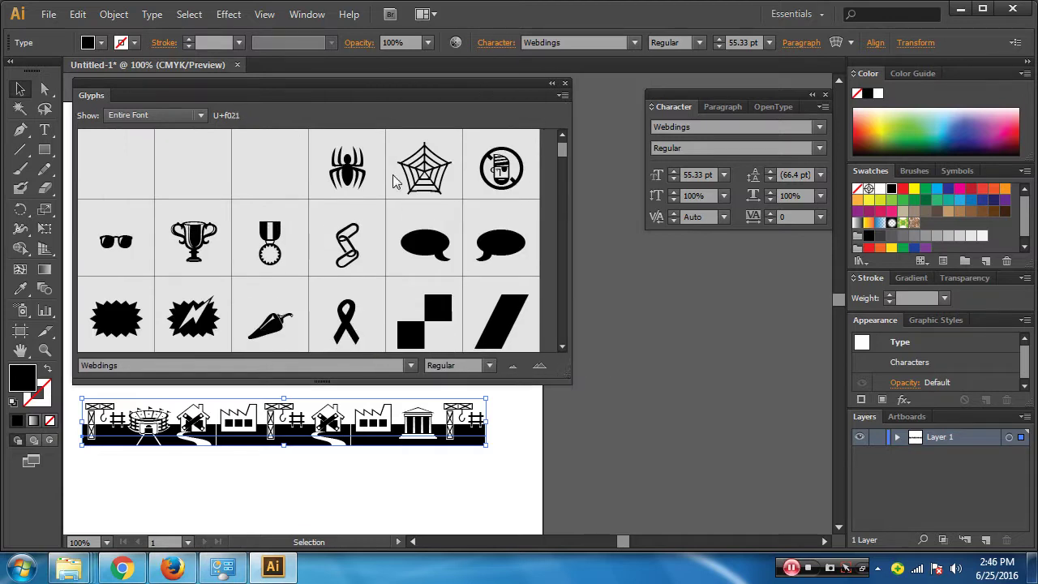
mouse_move(562, 151)
left_mouse_down()
mouse_move(554, 174)
mouse_move(538, 153)
left_mouse_up()
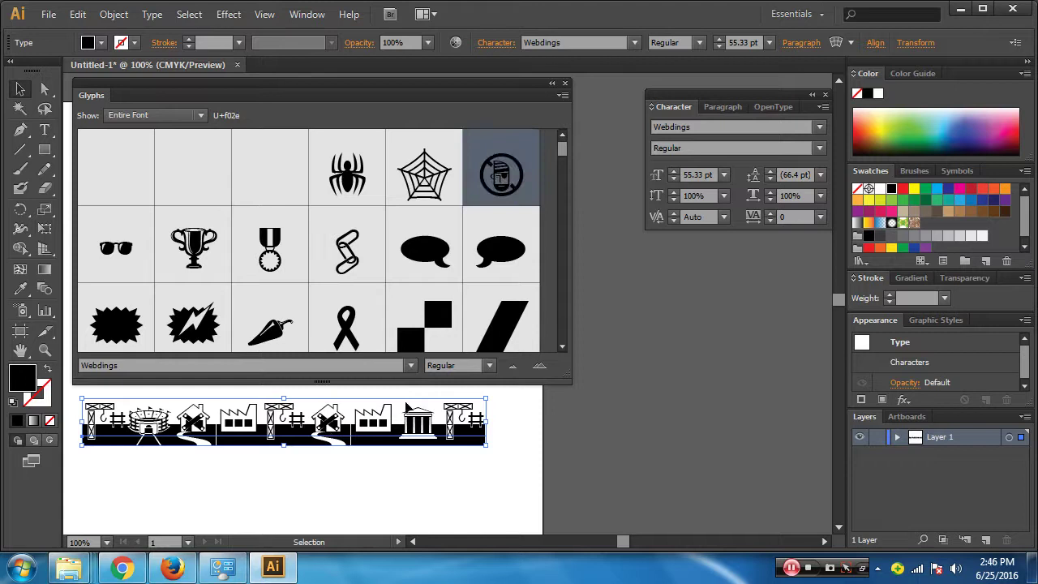
Replace the icon line with crossed-out face, spider web, speech bubble and lightning burst glyphs
double_click(123, 429)
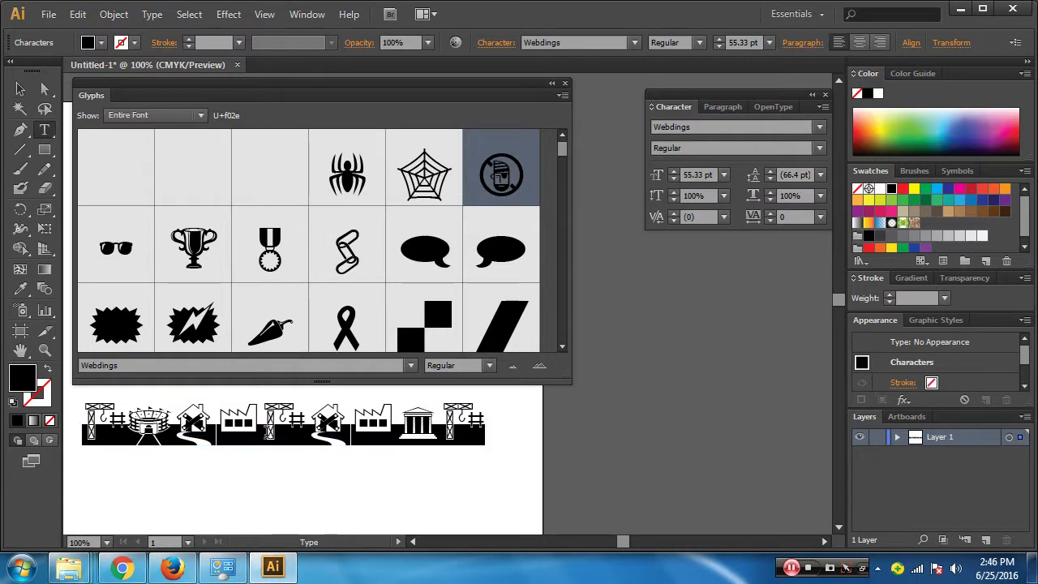
key("ctrl+a")
double_click(502, 183)
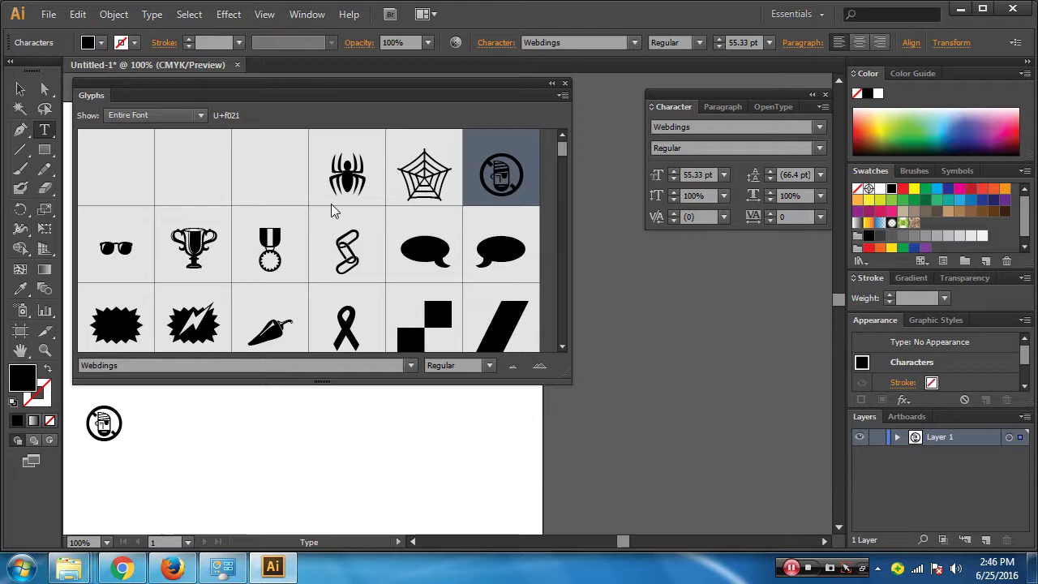
double_click(431, 185)
double_click(424, 250)
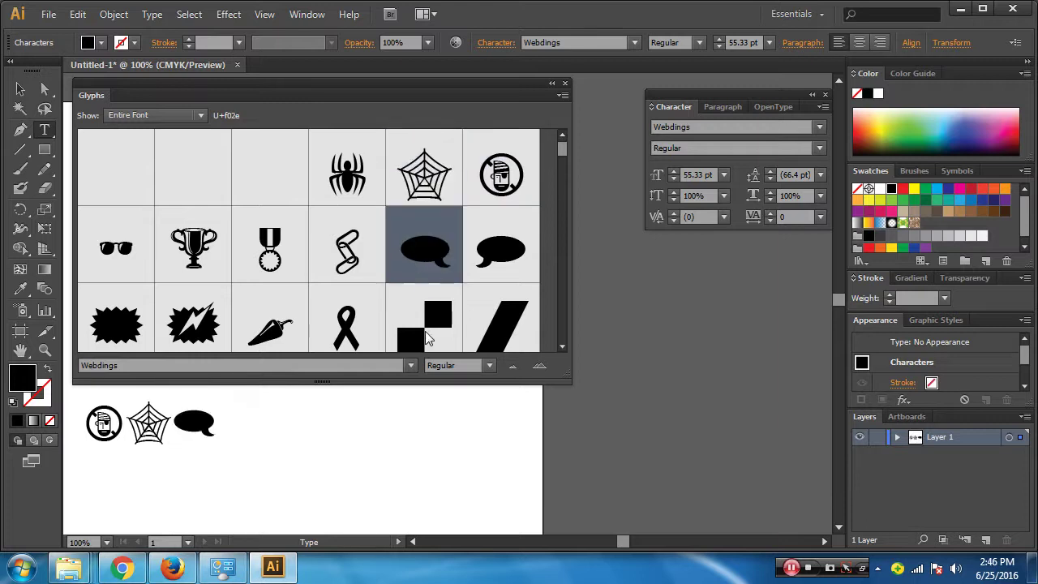
double_click(184, 321)
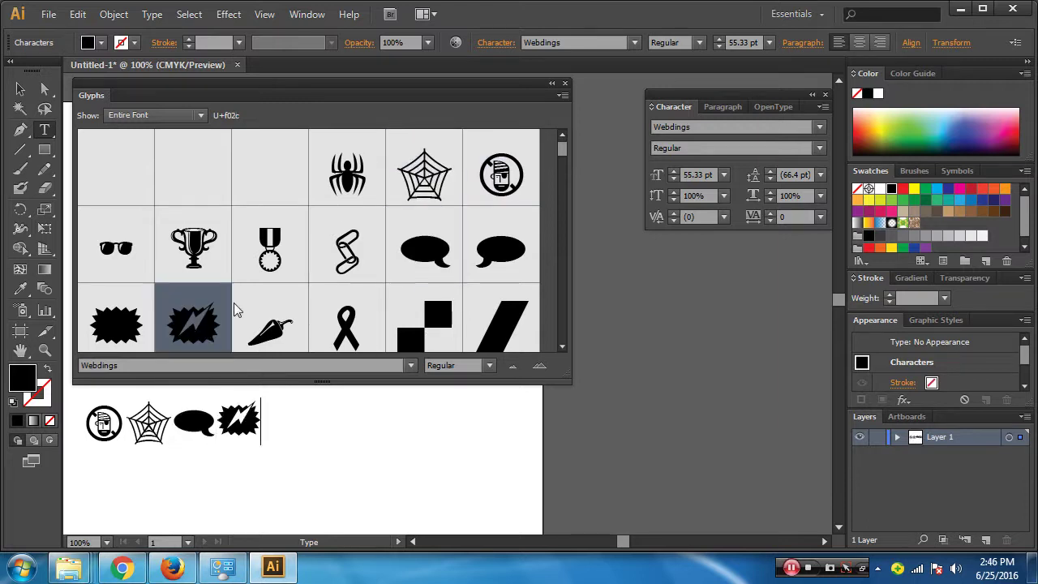
Zoom to 200%, close the Glyphs panel and reselect the four-icon Webdings text
left_click(20, 87)
left_click(192, 527)
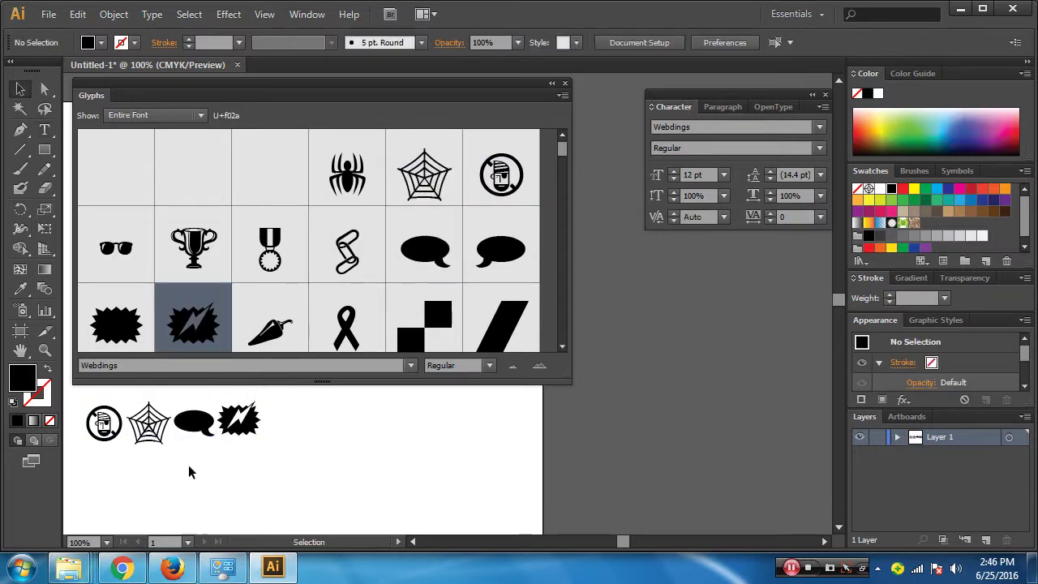
left_click_drag(150, 425, 259, 419)
key("ctrl+plus")
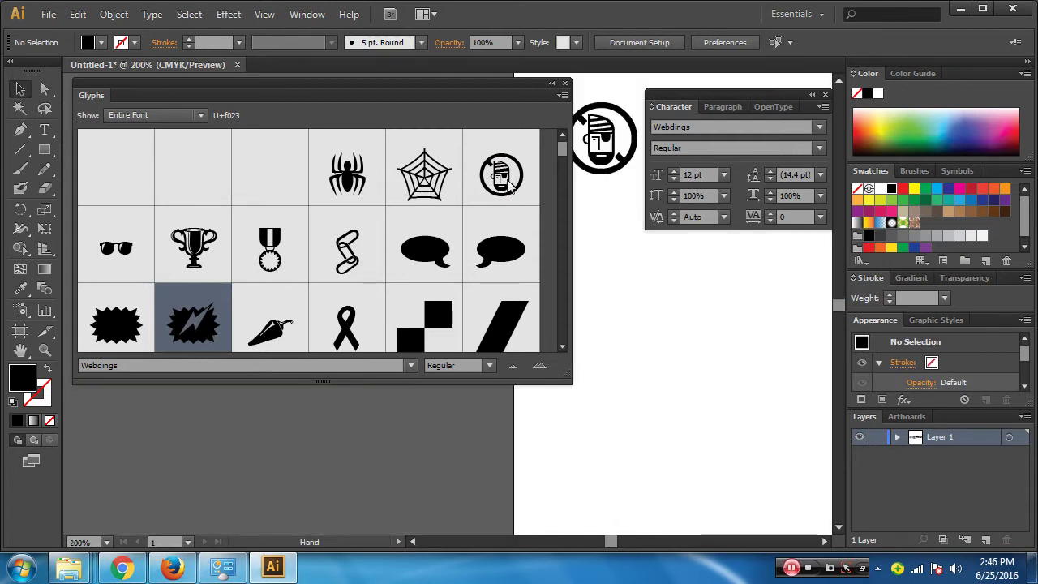
left_click_drag(559, 154, 559, 160)
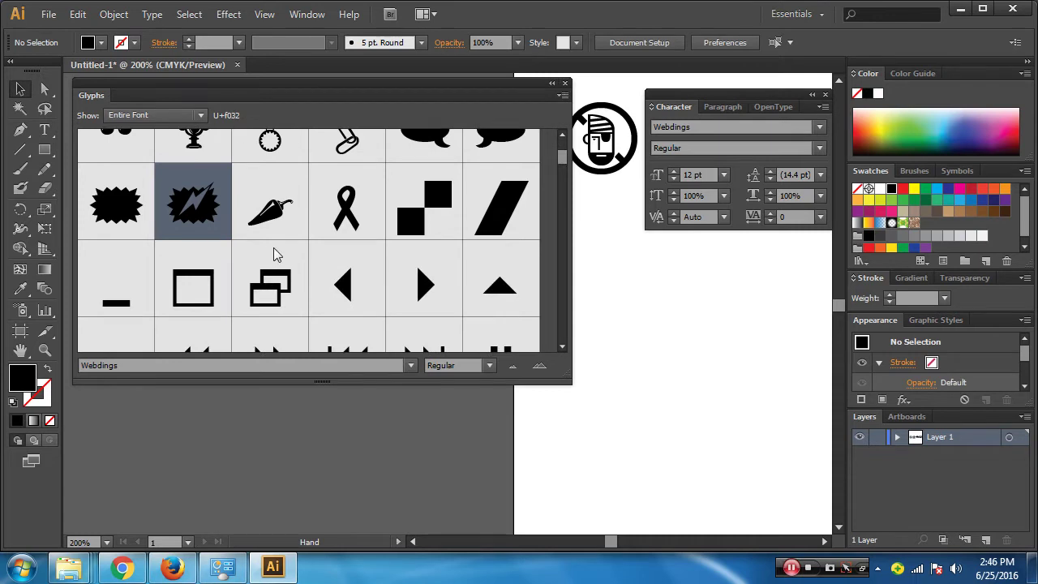
left_click(565, 83)
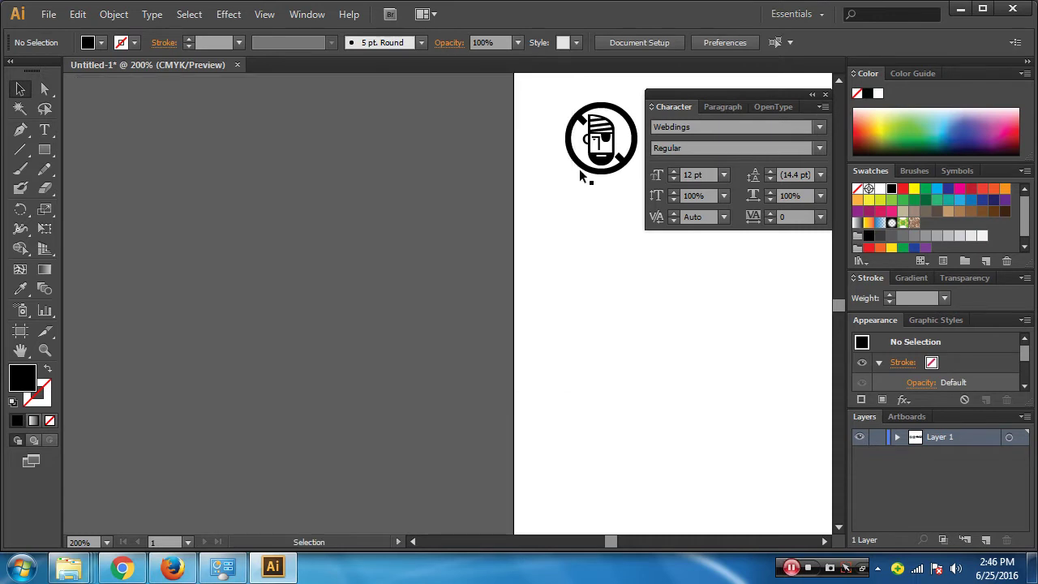
left_click_drag(594, 252, 268, 396)
left_click(225, 354)
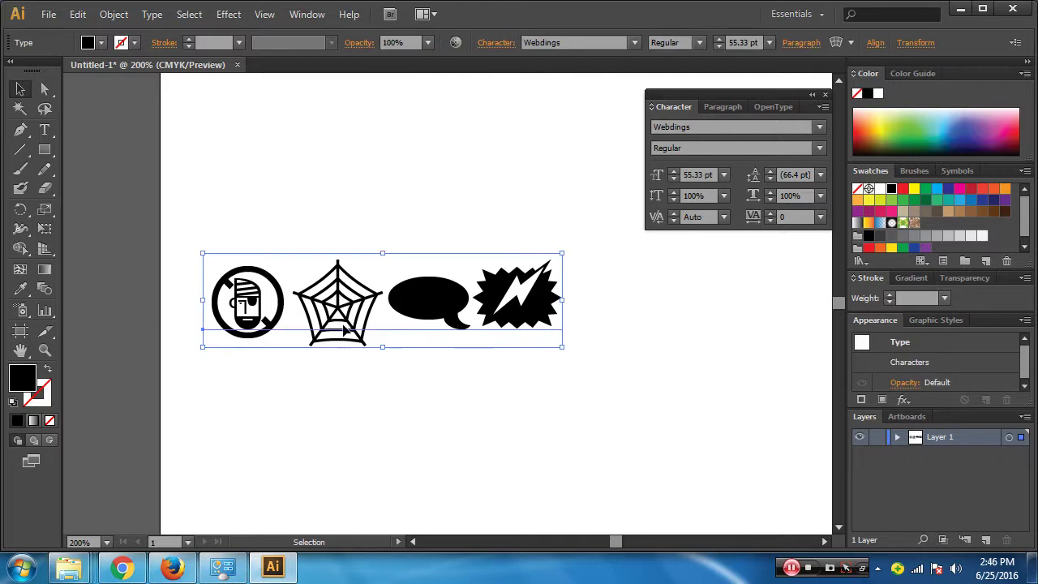
double_click(310, 324)
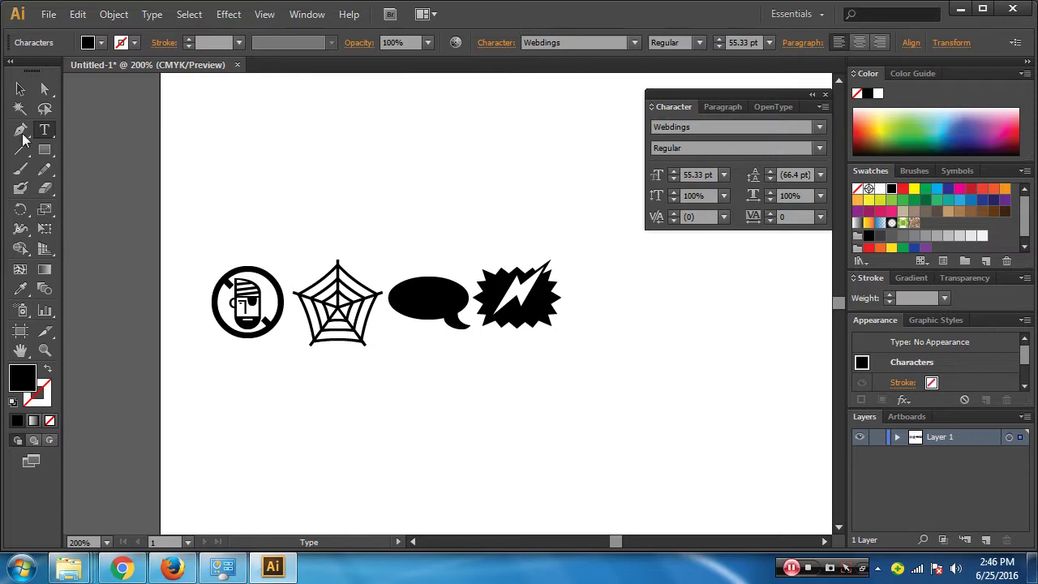
key("Escape")
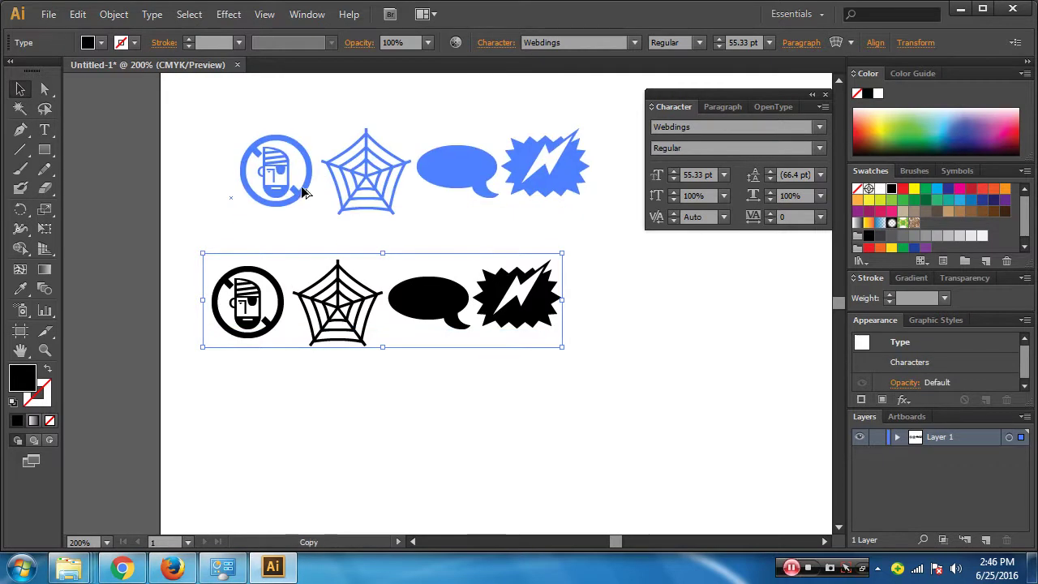
Duplicate the icon line above and trim the copy to only the crossed-out face glyph
left_click_drag(278, 324, 269, 192)
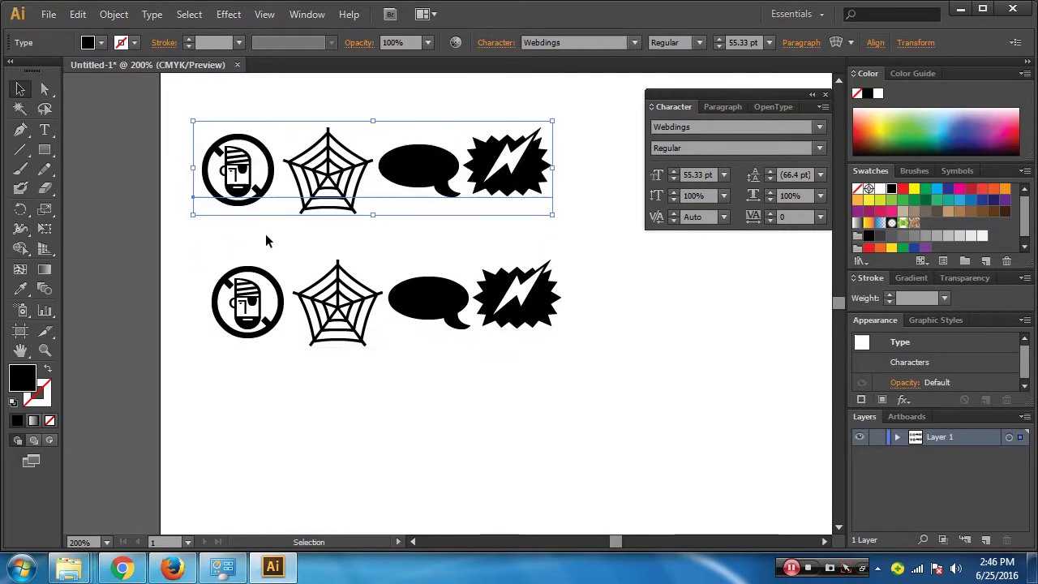
double_click(270, 185)
key("ctrl+a")
mouse_move(546, 191)
left_mouse_down()
mouse_move(340, 172)
mouse_move(302, 180)
left_mouse_up()
key("BackSpace")
left_click(21, 89)
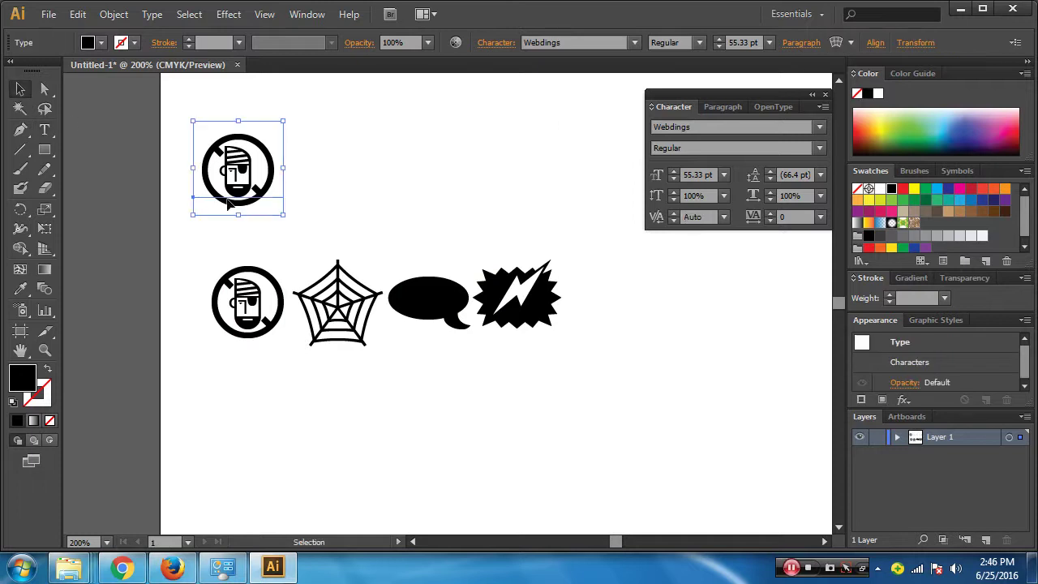
Zoom to 300%, enlarge the pirate glyph to 64 pt, and choose Object > Expand
left_click_drag(343, 259, 347, 431)
key("ctrl+equal")
mouse_move(359, 371)
left_mouse_down()
mouse_move(233, 429)
mouse_move(451, 273)
mouse_move(335, 435)
mouse_move(377, 359)
left_mouse_up()
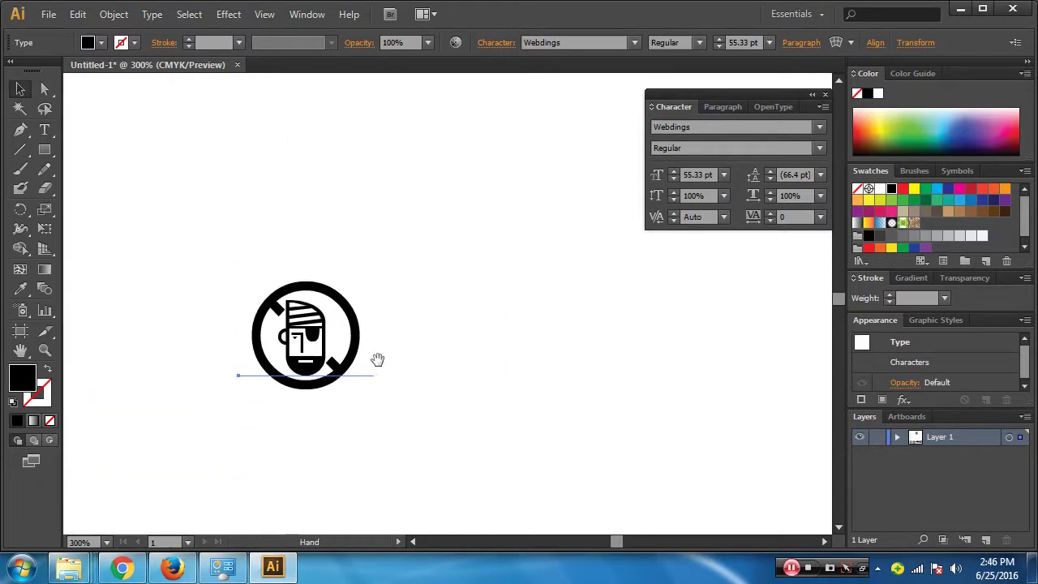
left_click(674, 172)
left_click(673, 173)
left_click(674, 172)
left_click(673, 172)
left_click(673, 172)
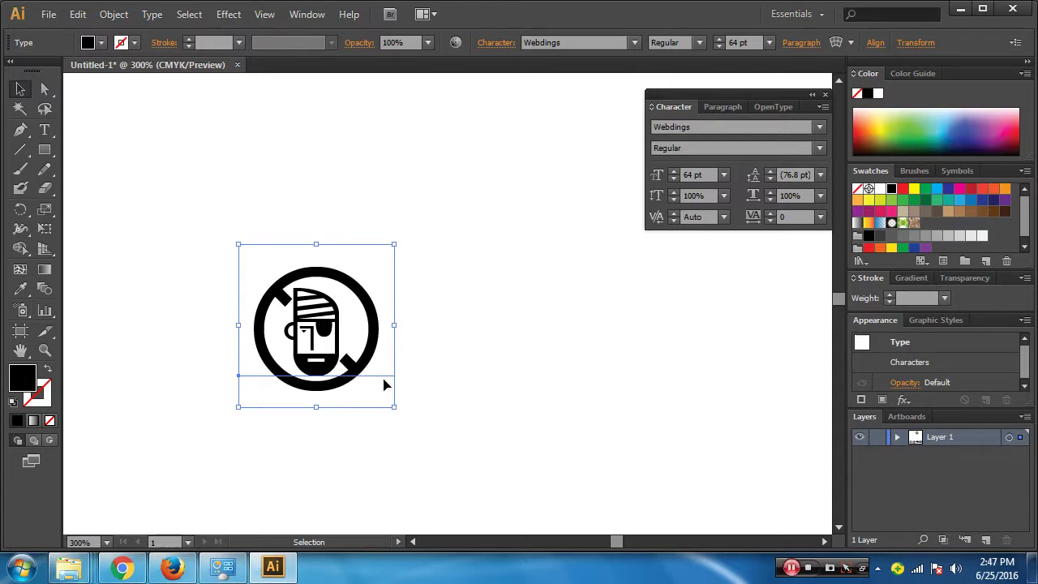
left_click(111, 16)
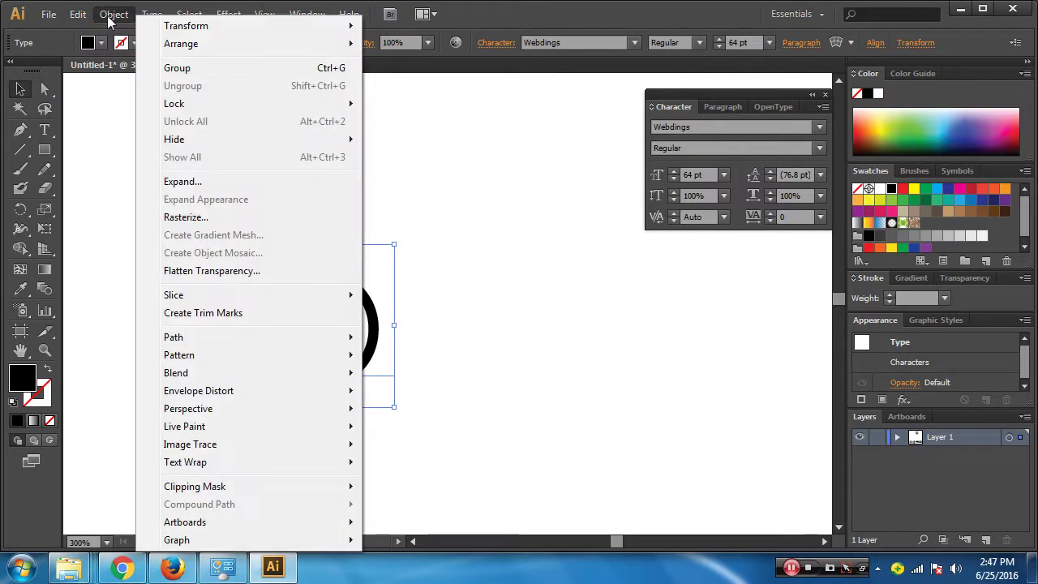
left_click(205, 186)
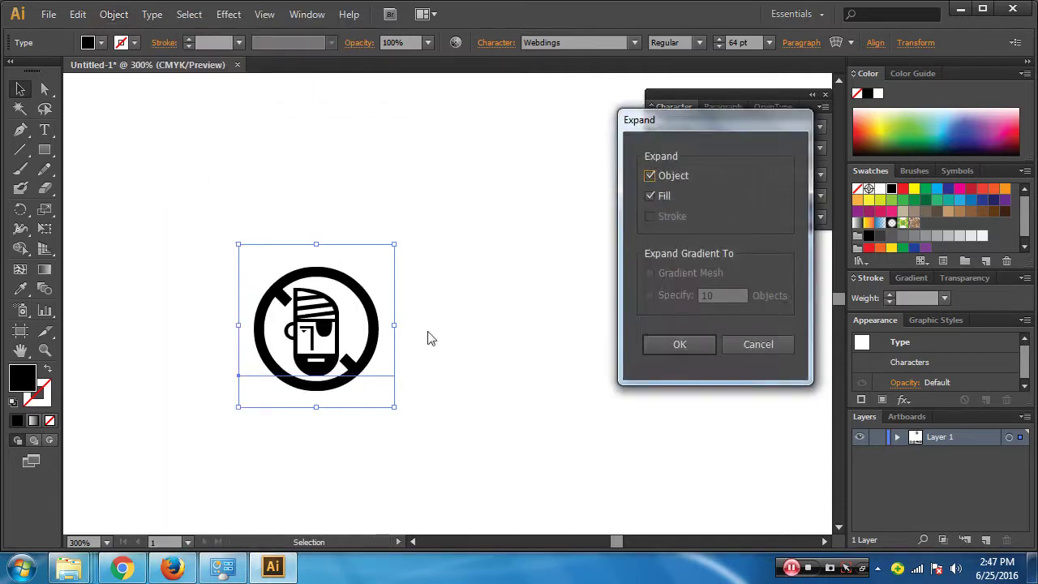
Expand the glyph's object and fill into shapes and zoom to 800%
left_click(667, 346)
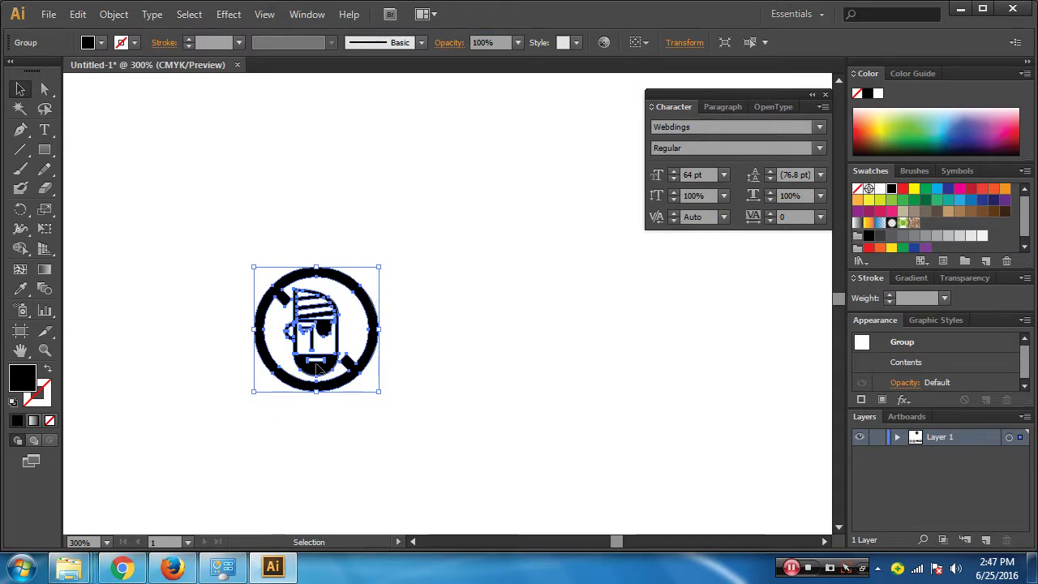
left_click_drag(367, 317, 487, 281)
key("ctrl+plus")
key("ctrl+plus")
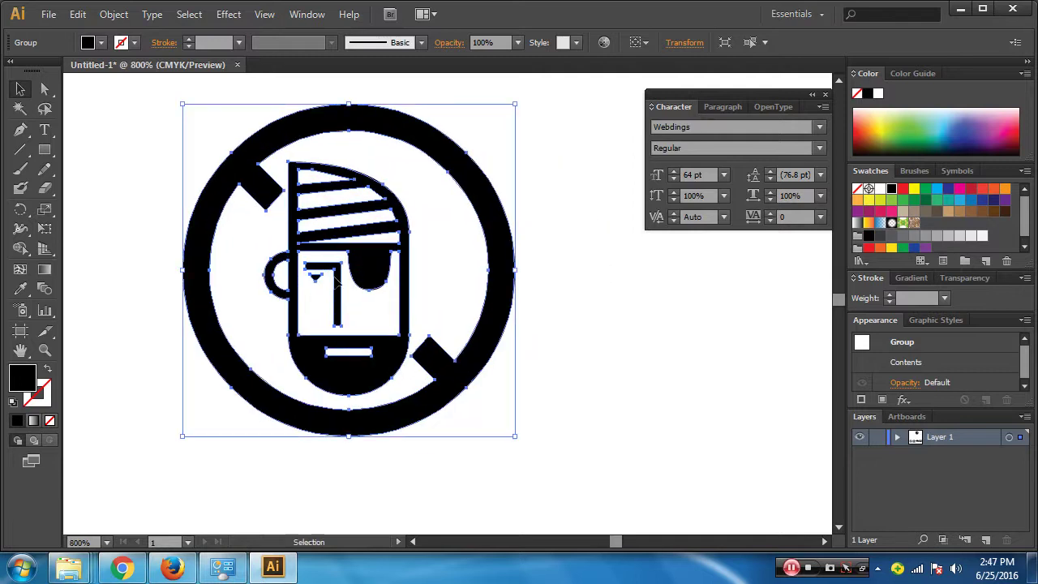
Drag the end anchors of both diagonal bars so they meet the pirate head
left_click(45, 90)
left_click(118, 157)
left_click(268, 232)
left_click(266, 212)
left_click_drag(268, 209, 287, 235)
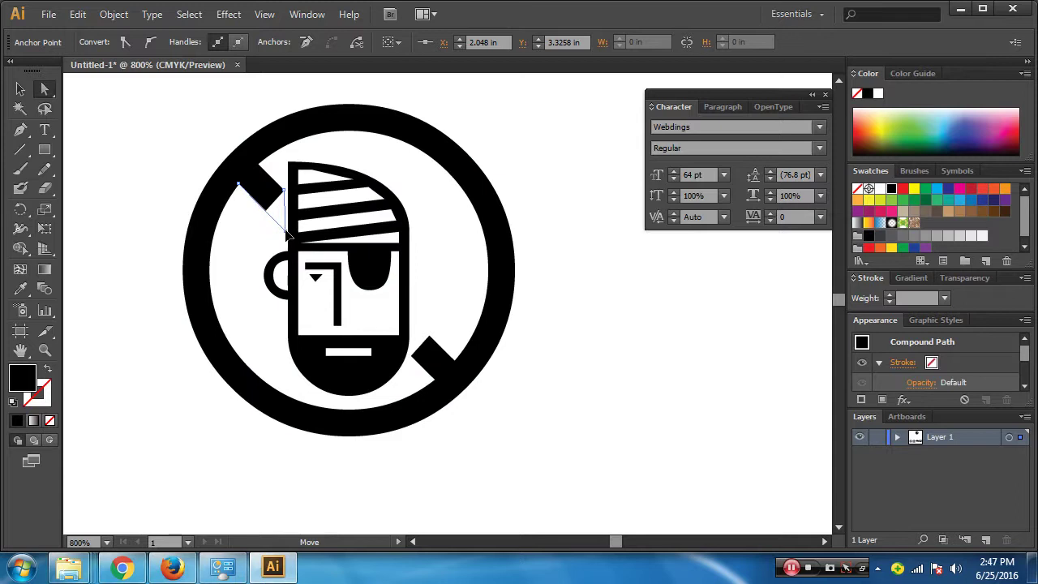
left_click_drag(285, 236, 285, 235)
left_click_drag(429, 339, 414, 324)
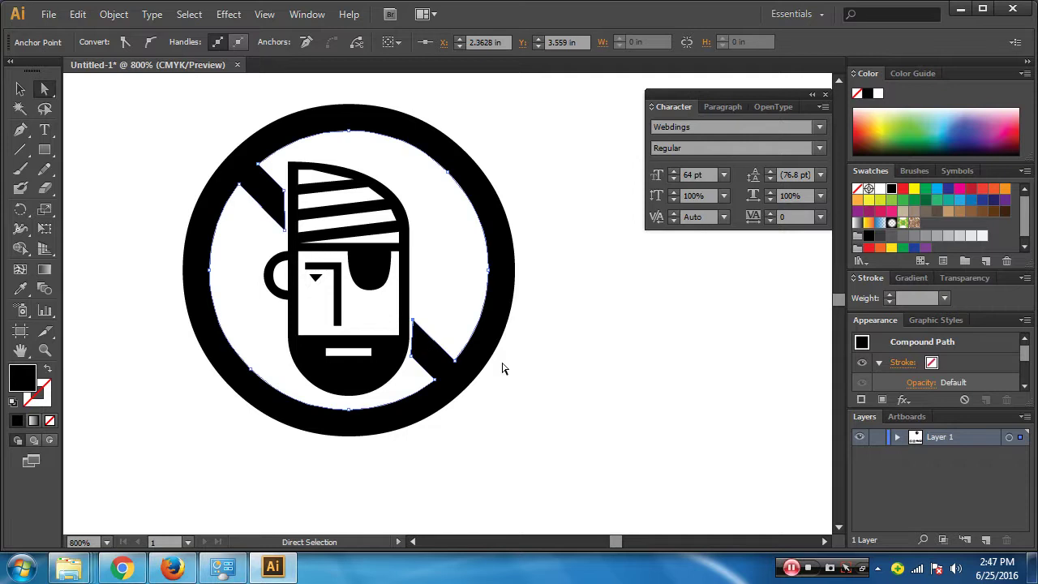
left_click(577, 393)
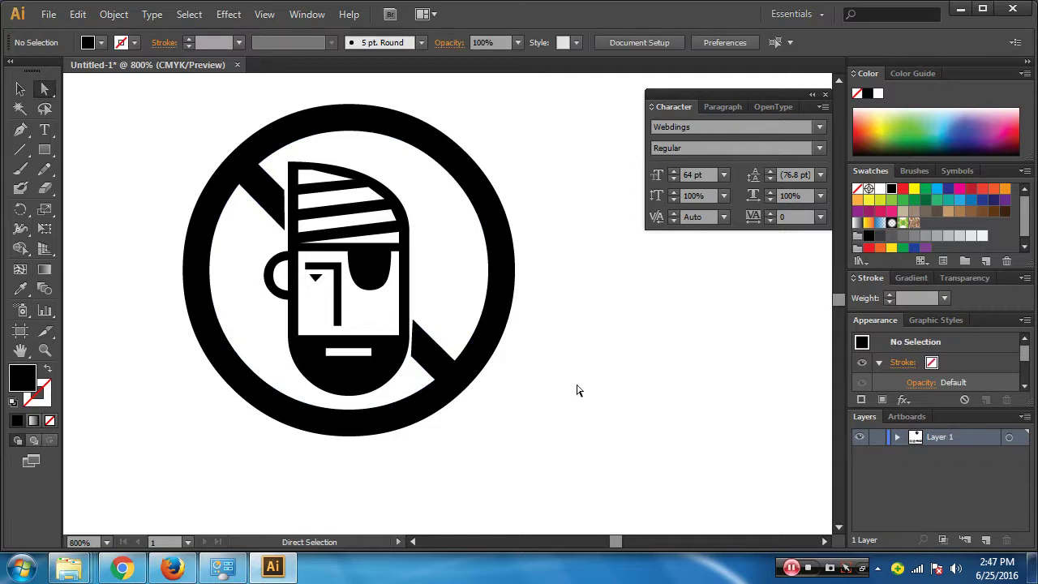
left_click(365, 267)
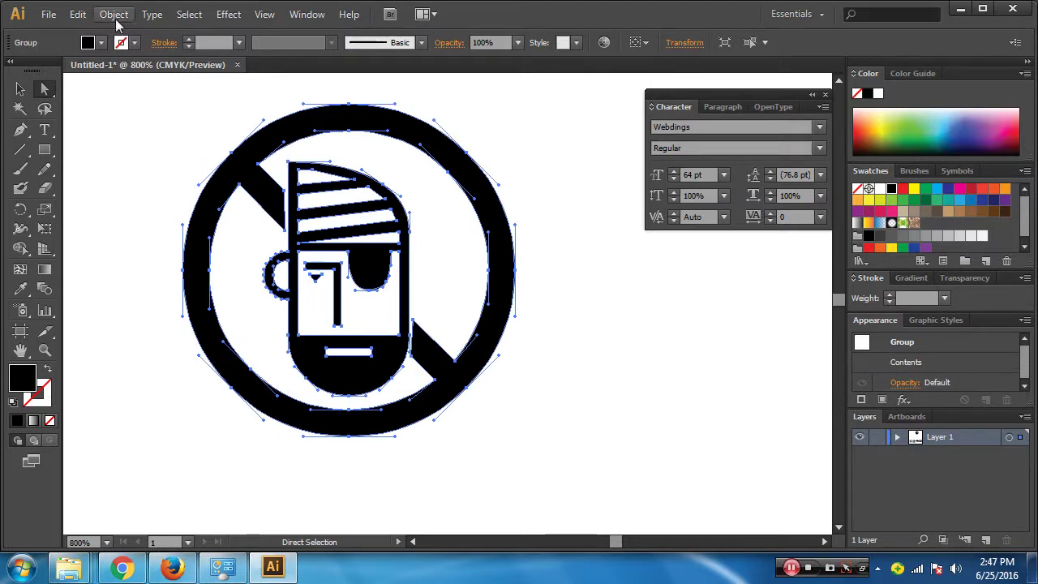
Ungroup the expanded pirate artwork and select its compound path with Direct Selection
left_click(113, 14)
left_click(161, 89)
left_click(20, 88)
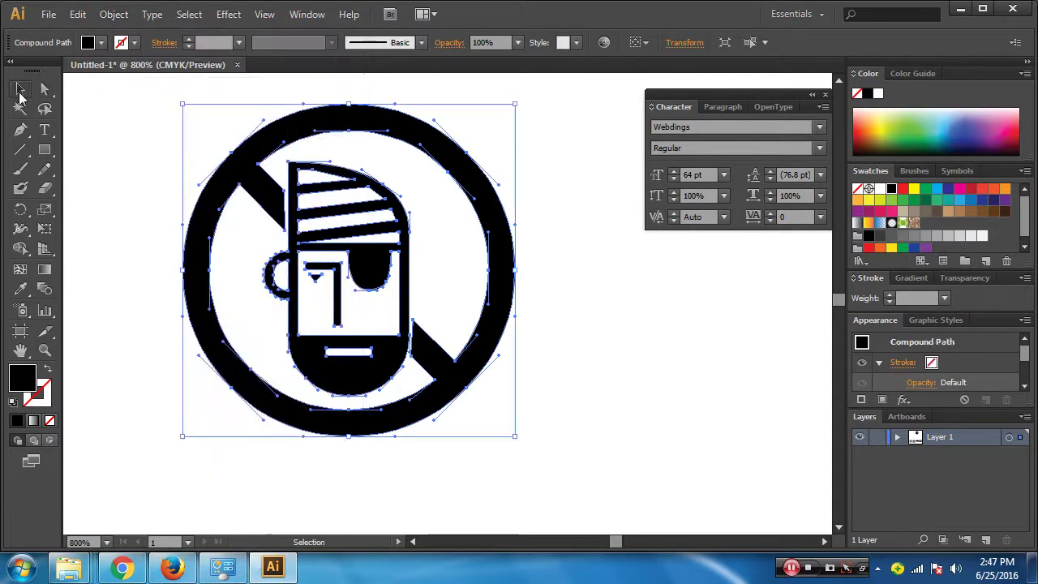
left_click(147, 130)
left_click(230, 167)
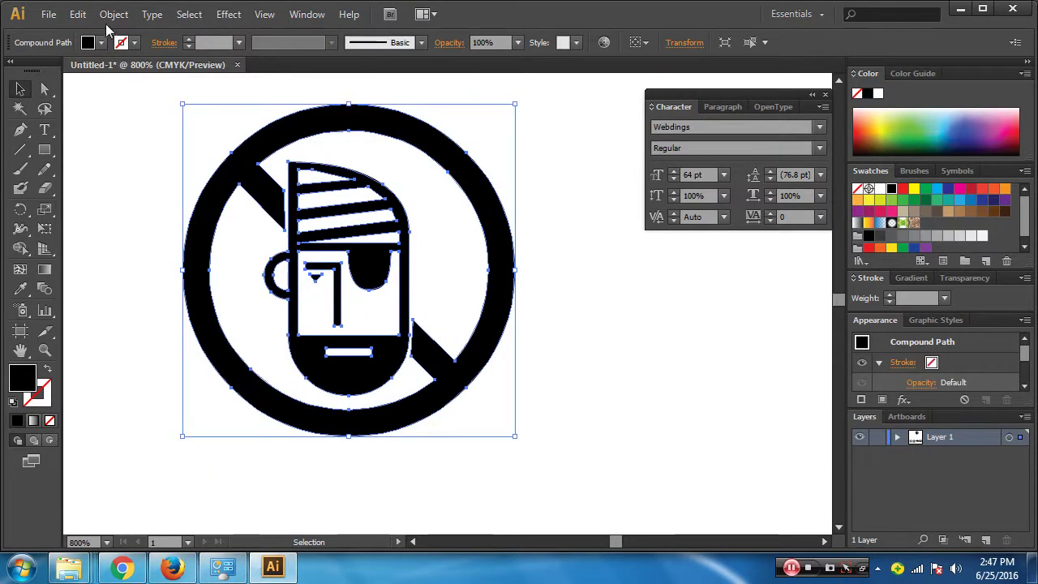
left_click(113, 14)
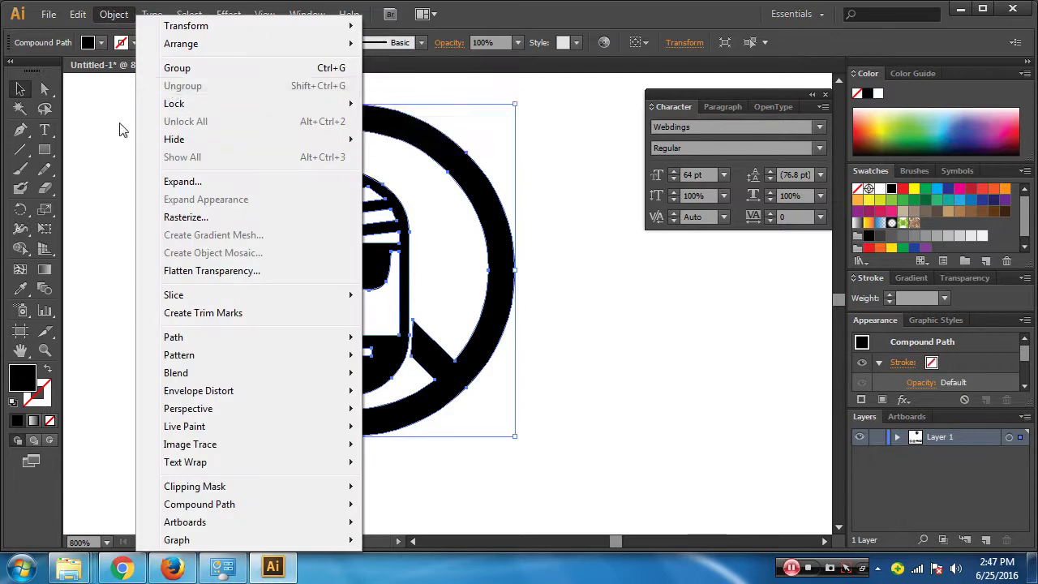
left_click(122, 128)
left_click(45, 89)
left_click(258, 192)
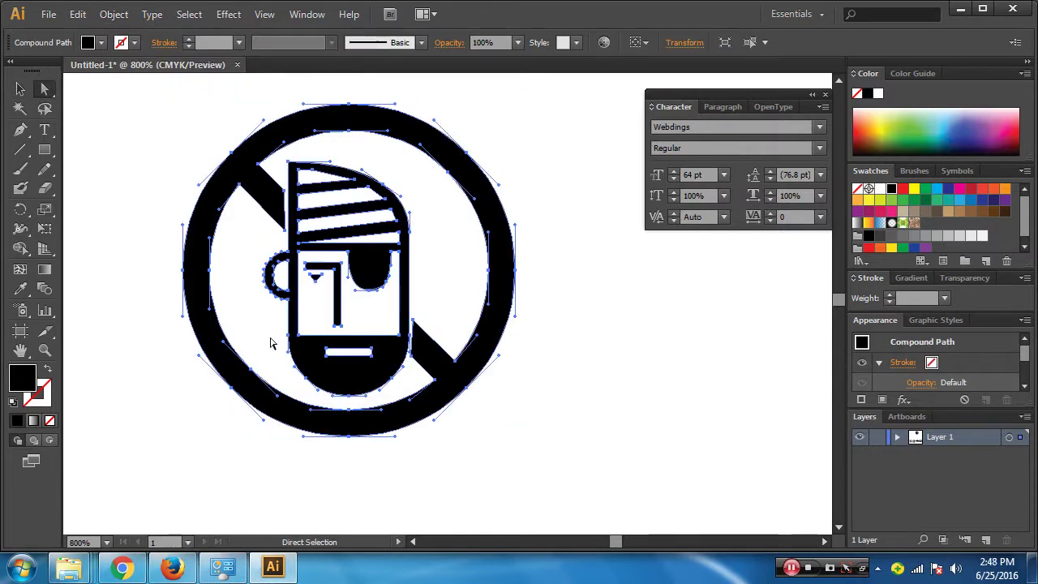
Reselect the icon's compound path and fill it with red
left_click(582, 376)
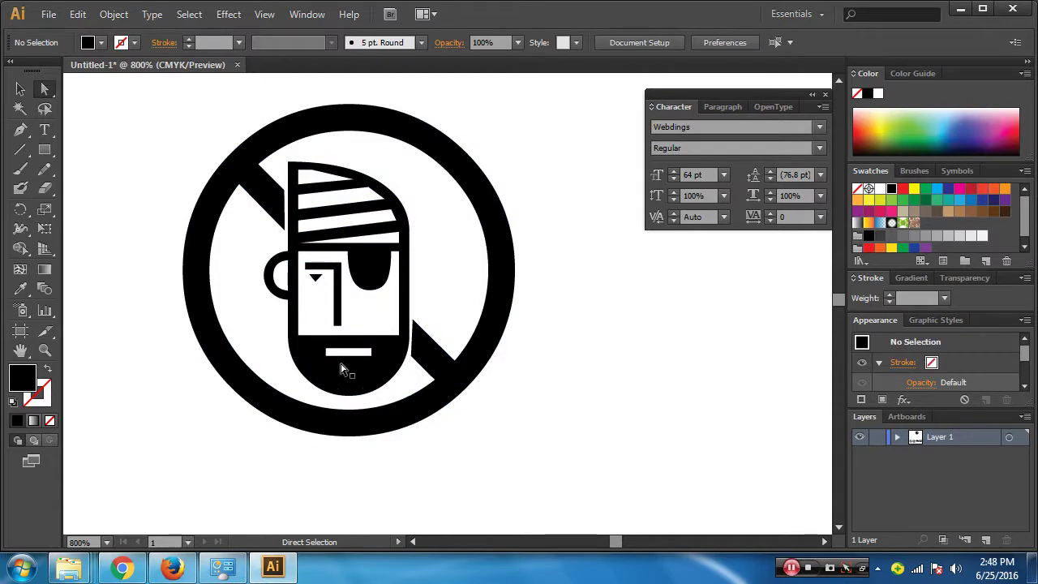
left_click(340, 373)
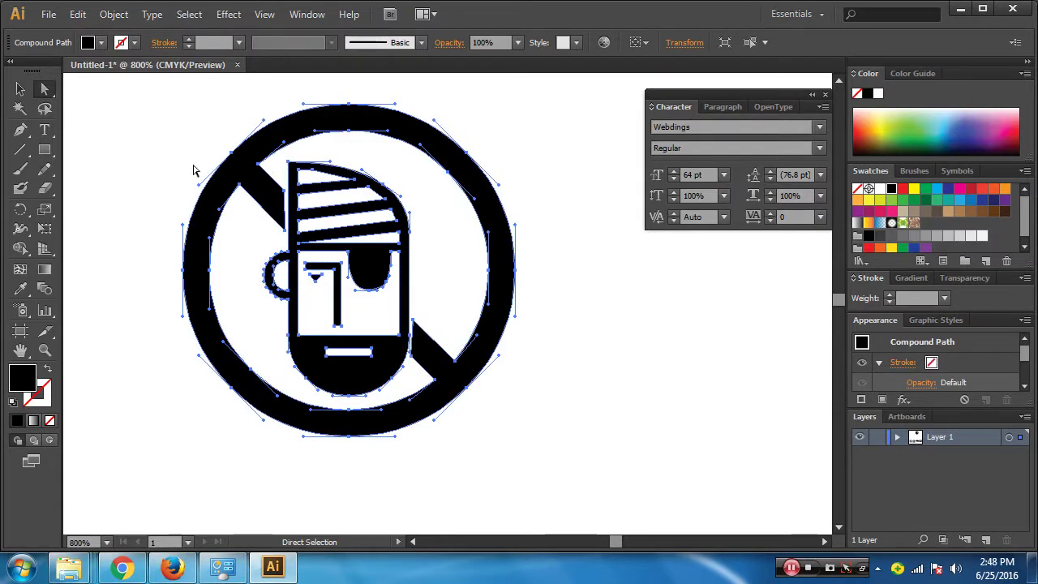
left_click(147, 165)
left_click(262, 203)
left_click(114, 15)
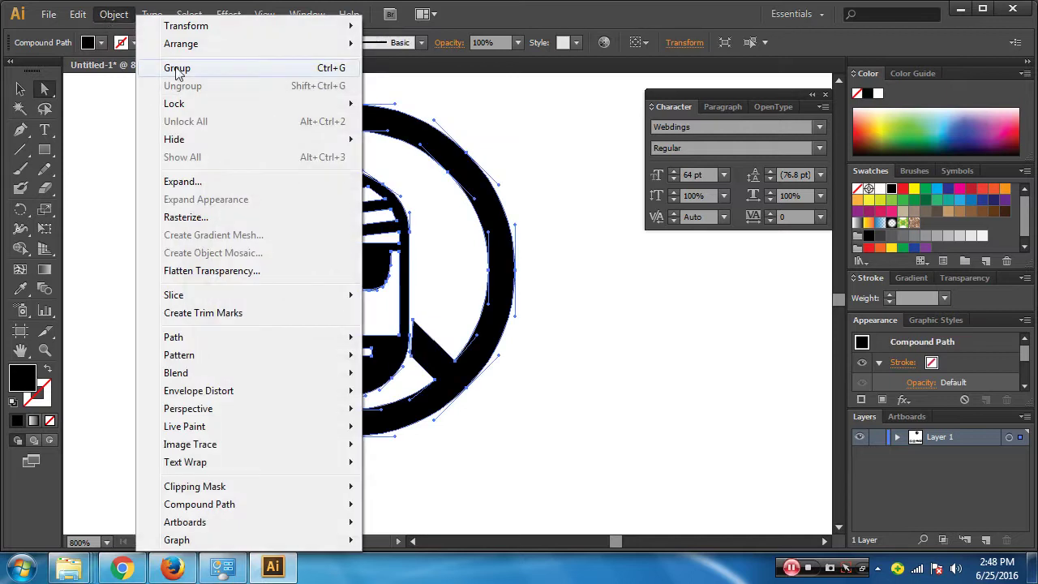
key("Escape")
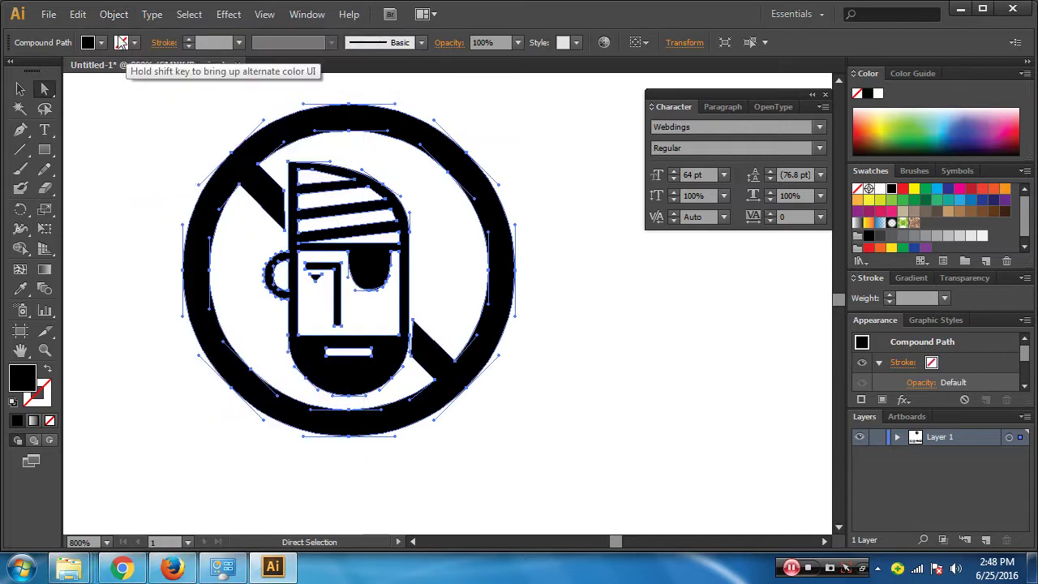
left_click(114, 15)
left_click(143, 167)
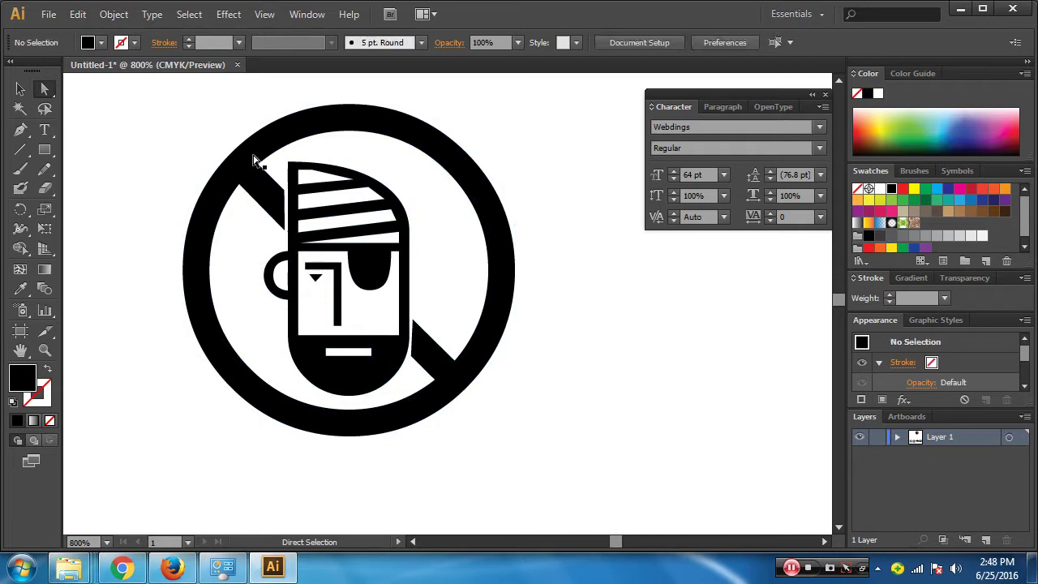
left_click(256, 165)
left_click(902, 188)
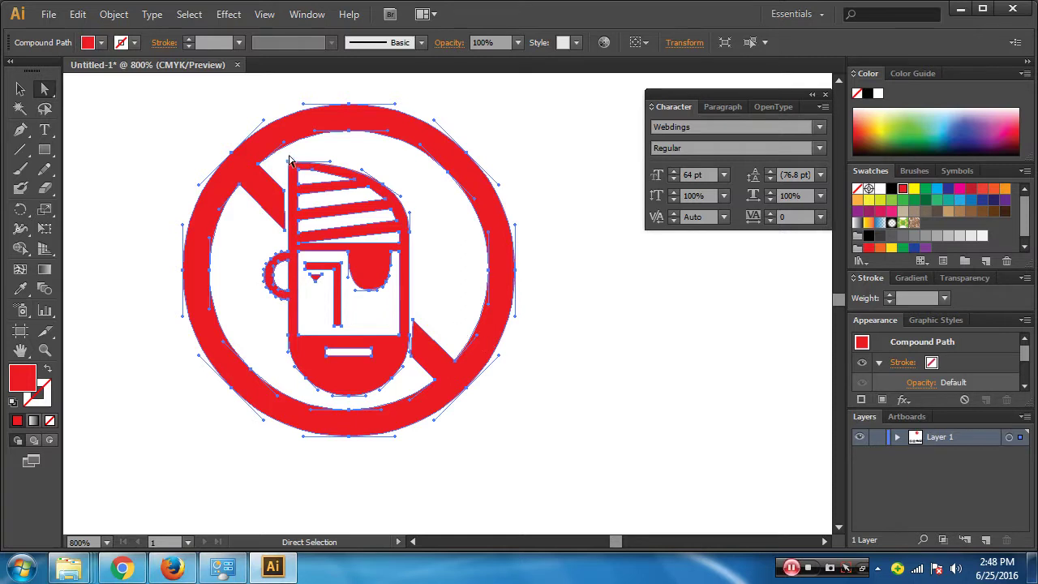
Marquee-select the pirate head and its ear as a separate path
left_click_drag(283, 162, 353, 196)
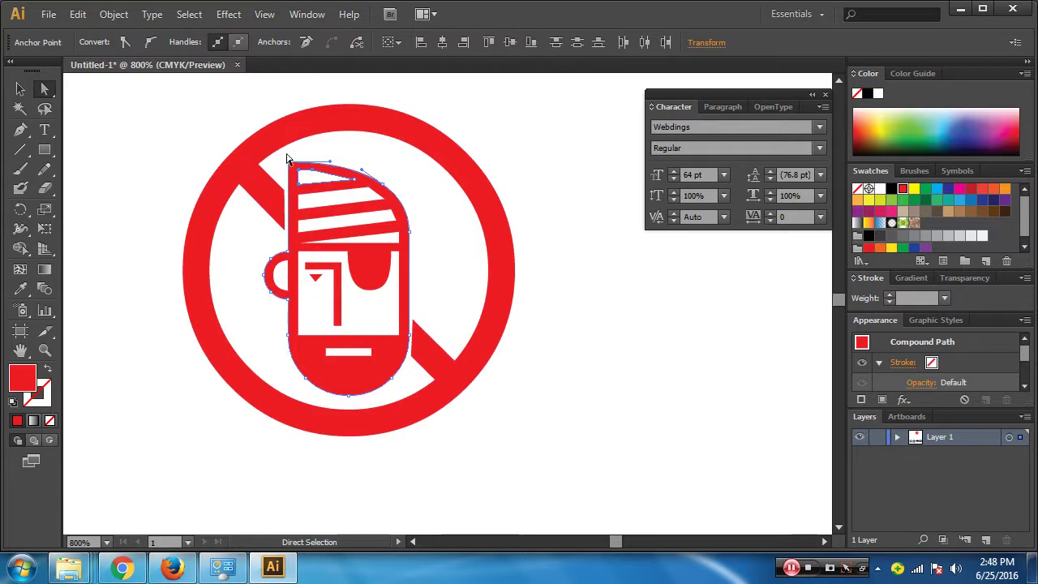
mouse_move(291, 161)
left_mouse_down()
mouse_move(411, 287)
mouse_move(411, 387)
left_mouse_up()
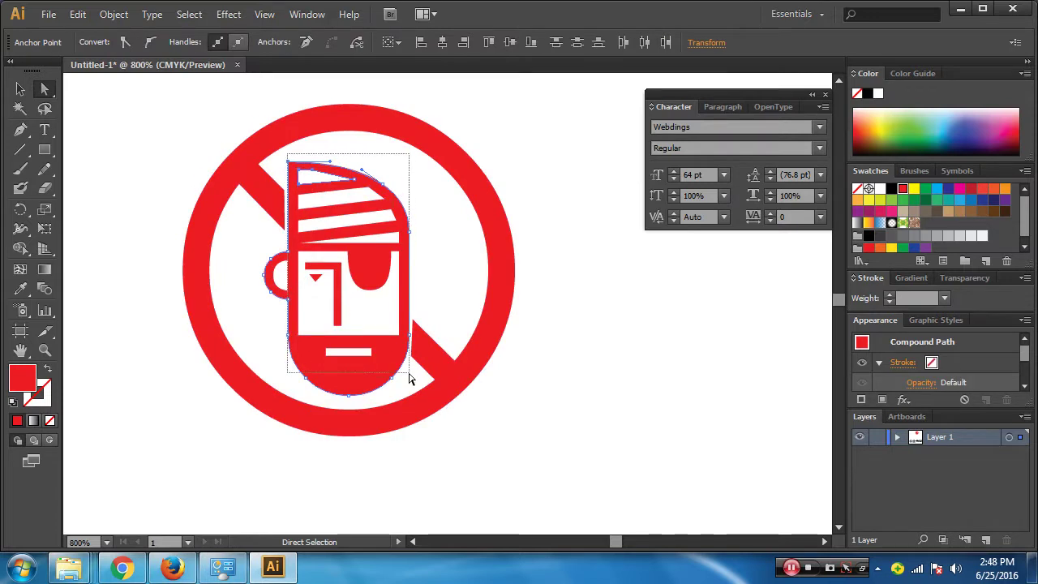
left_click_drag(411, 388, 412, 389)
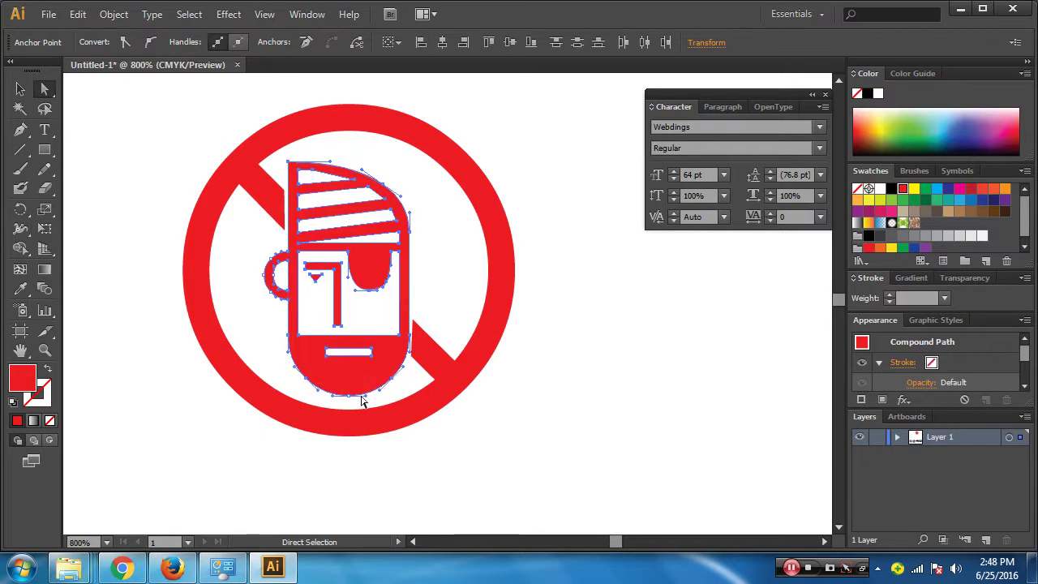
left_click(276, 280, "shift")
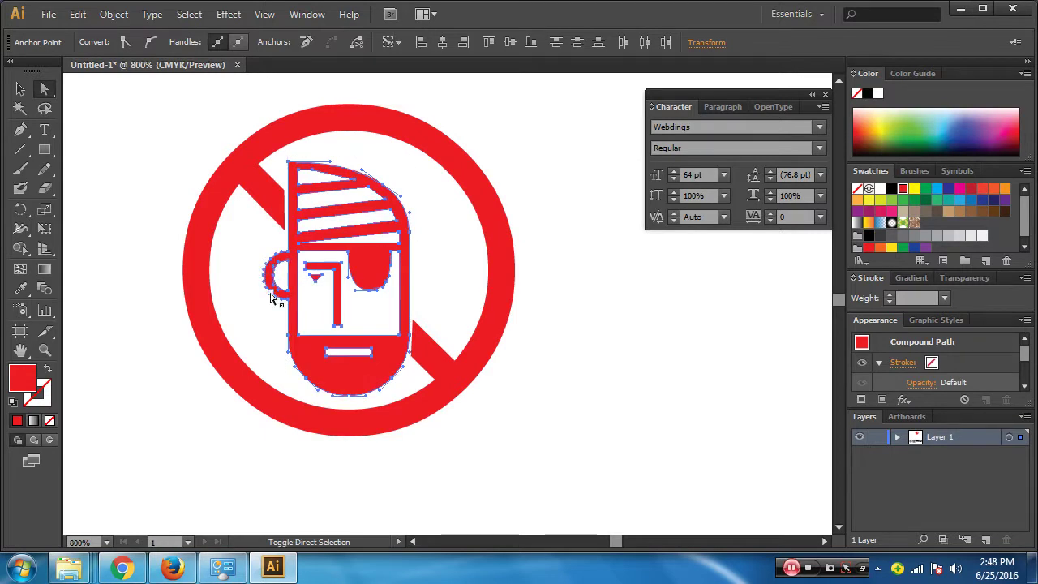
left_click(350, 399, "shift")
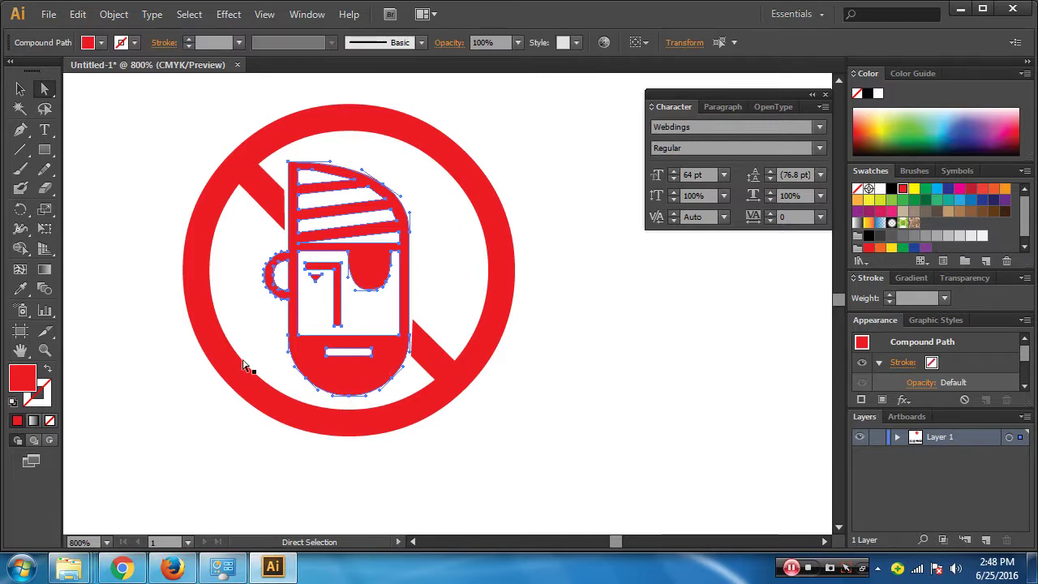
key("v")
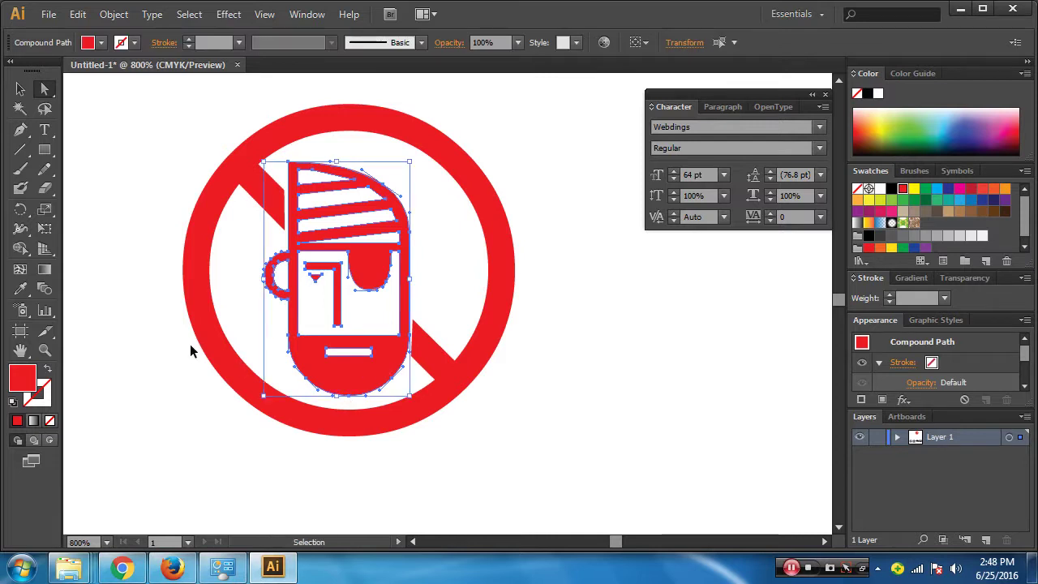
Paste a copy of the pirate head right of the circle and fill its face white
scroll(243, 328, "right", 3)
scroll(179, 340, "right", 2)
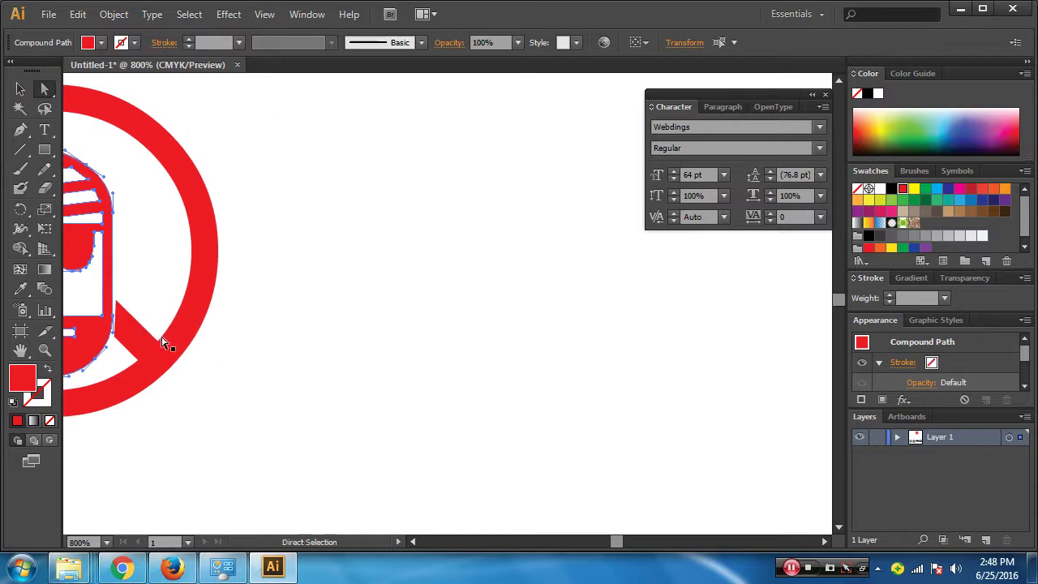
key("ctrl+v")
key("a")
left_click_drag(329, 306, 464, 318)
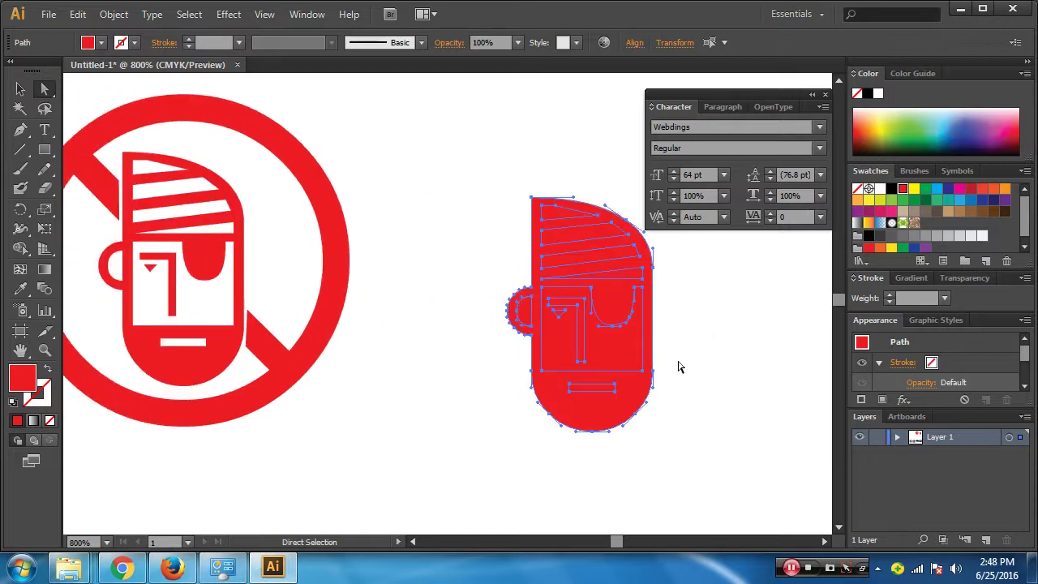
left_click(717, 357)
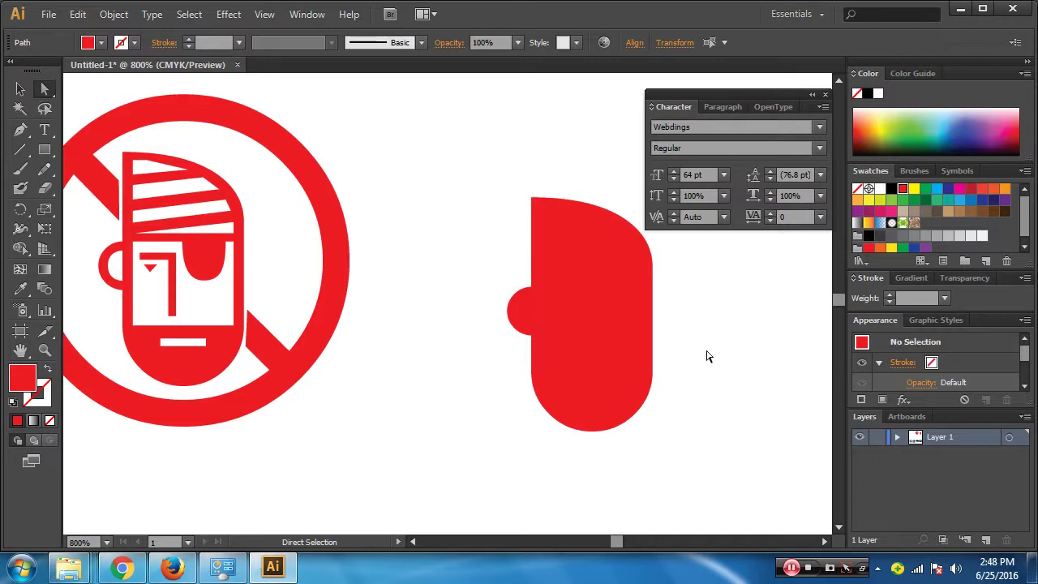
left_click(616, 357)
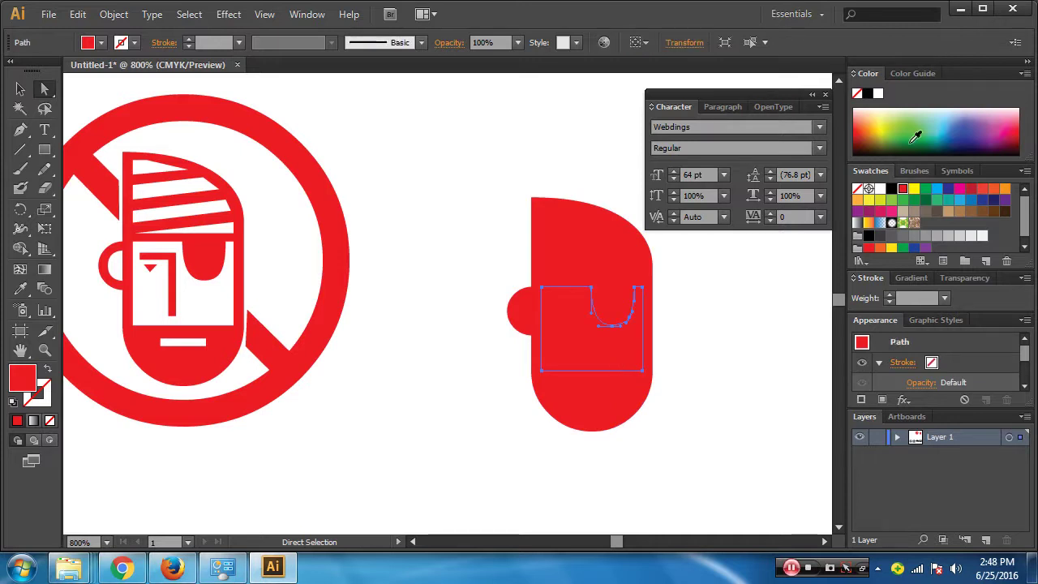
left_click(878, 95)
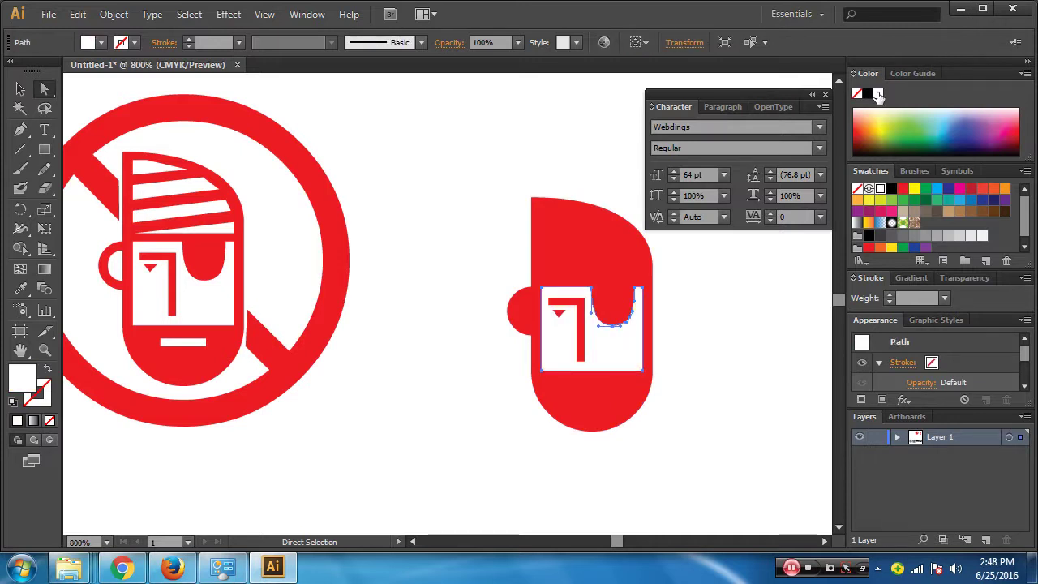
Select the pirate head's four bandana stripes in Outline view and fill them black
left_click(591, 272)
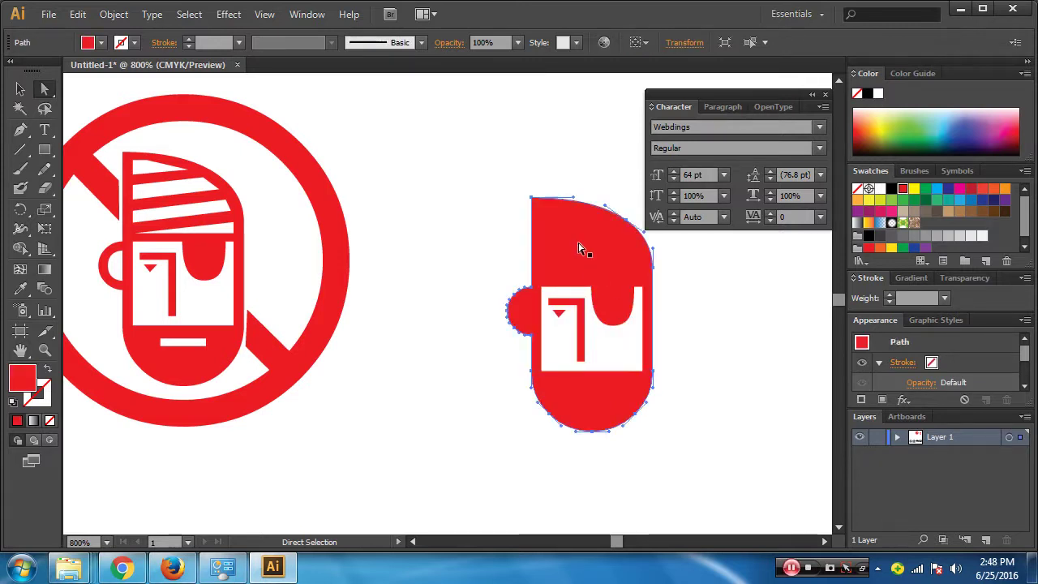
key("ctrl+y")
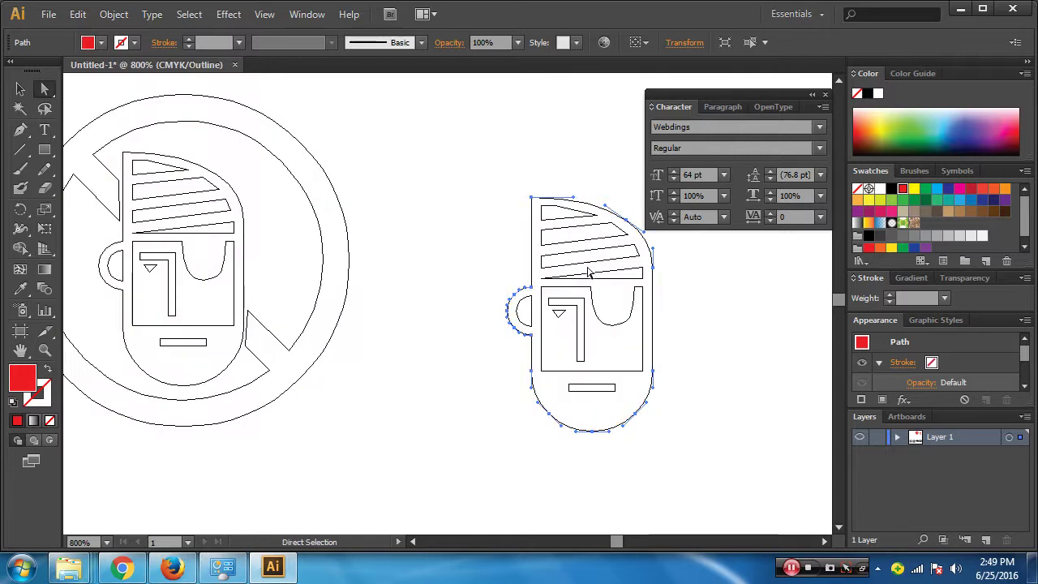
left_click(599, 256)
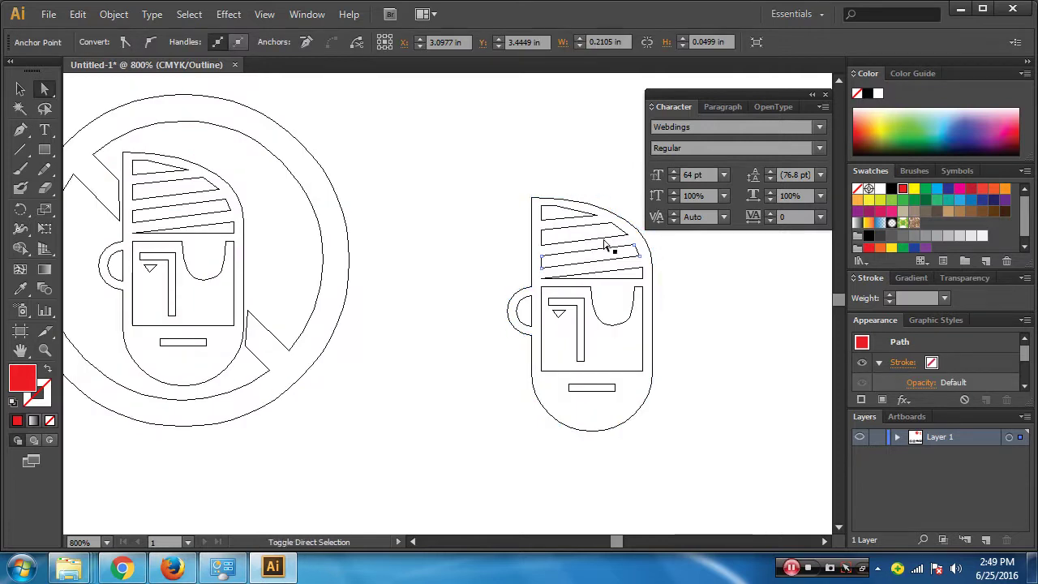
left_click(575, 232, "shift")
left_click(567, 220, "shift")
left_click(615, 276, "shift")
key("ctrl+y")
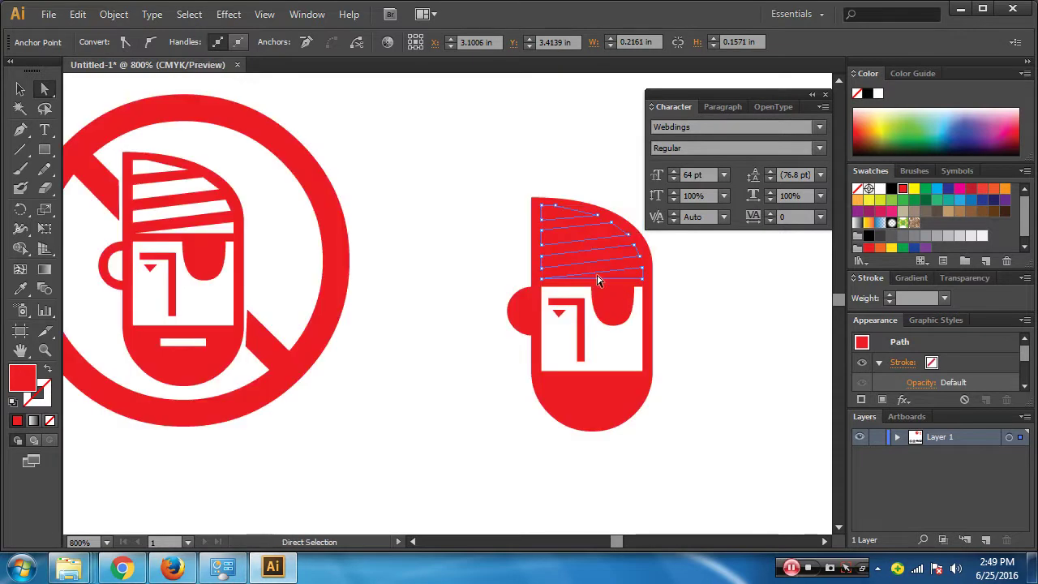
left_click(867, 95)
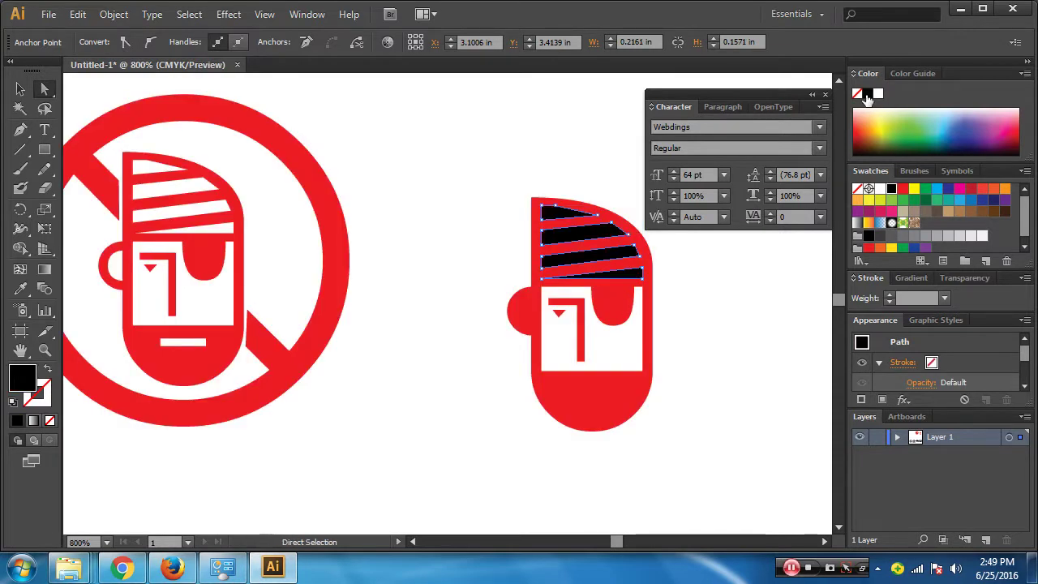
left_click(677, 397)
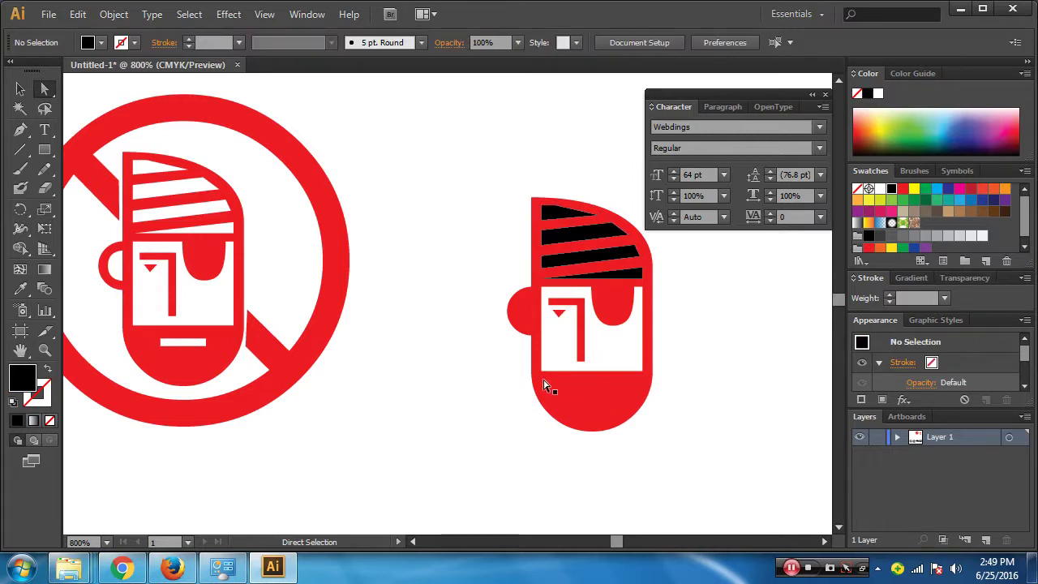
Delete the no-entry pirate icon and small red pirate head, then select the Webdings text
left_click(21, 88)
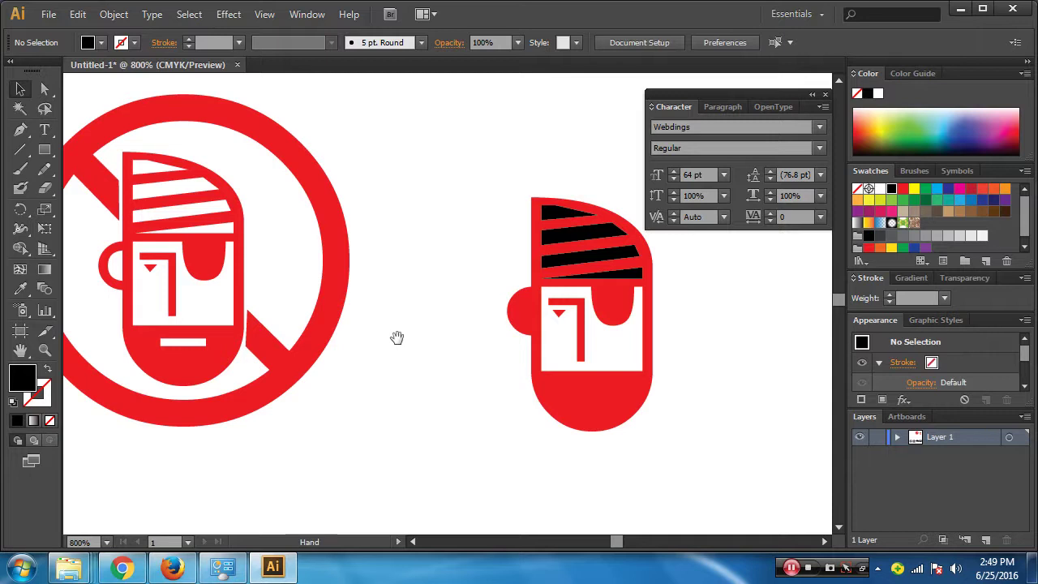
left_click(440, 287, "ctrl+alt")
left_click(438, 380, "ctrl+alt")
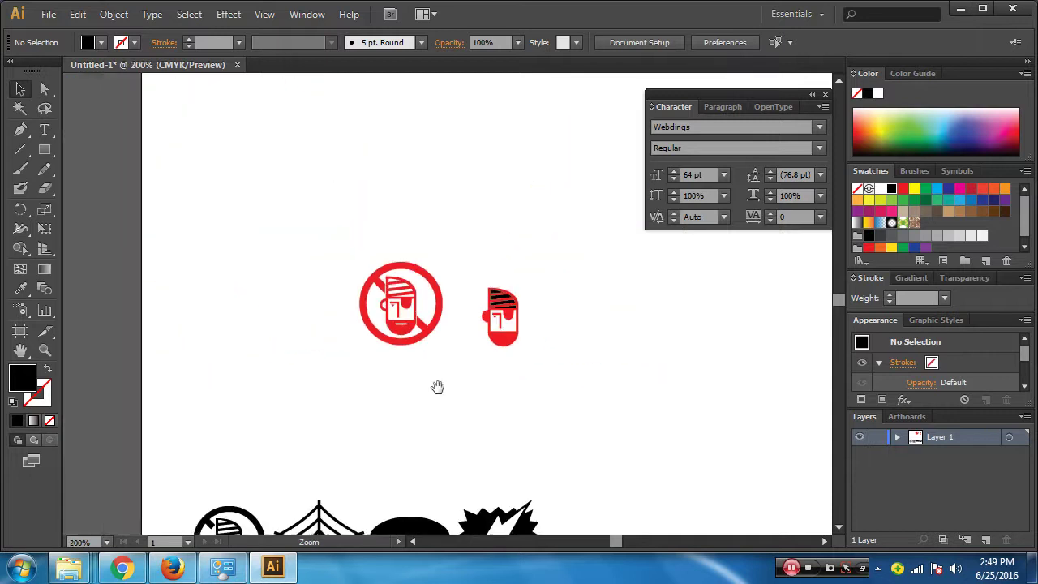
left_click(336, 243)
key("Delete")
left_click_drag(276, 255, 613, 395)
key("Delete")
left_click_drag(333, 448, 368, 306)
key("ctrl+a")
Delete the Webdings text and add a new 'arjna' text line set in Vrinda
key("Delete")
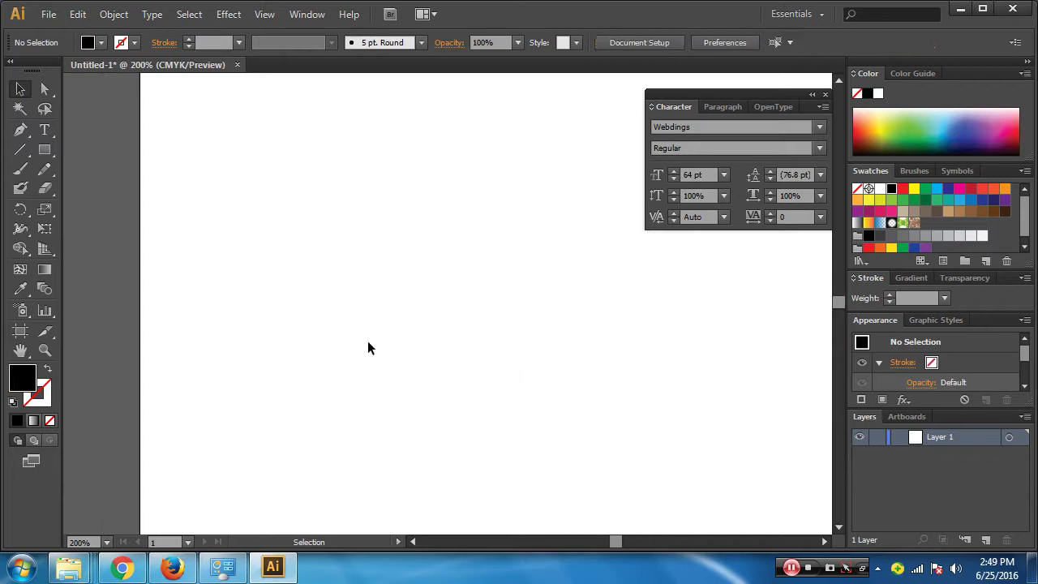
left_click(44, 129)
left_click(370, 375)
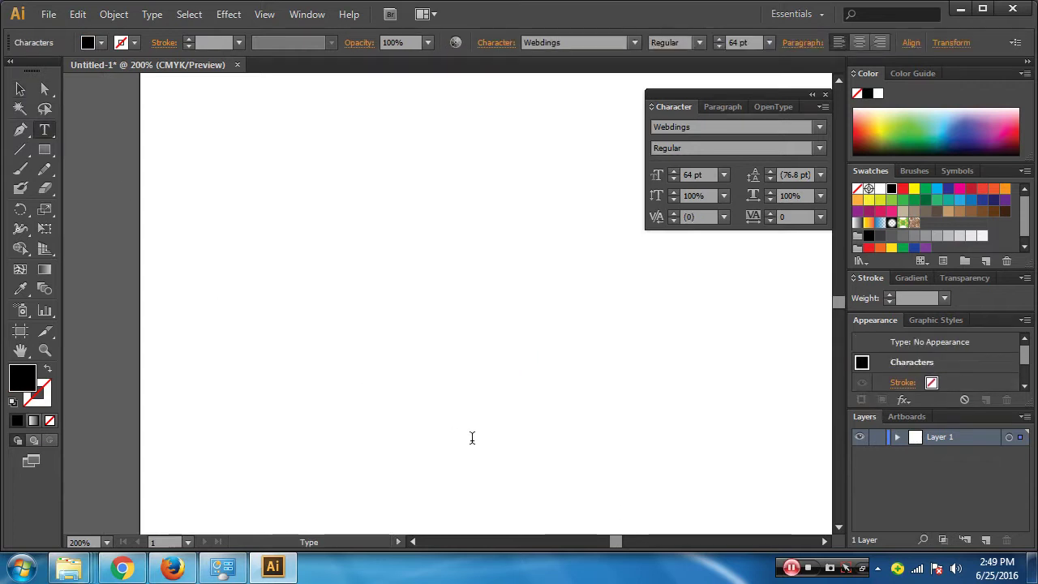
type("arj")
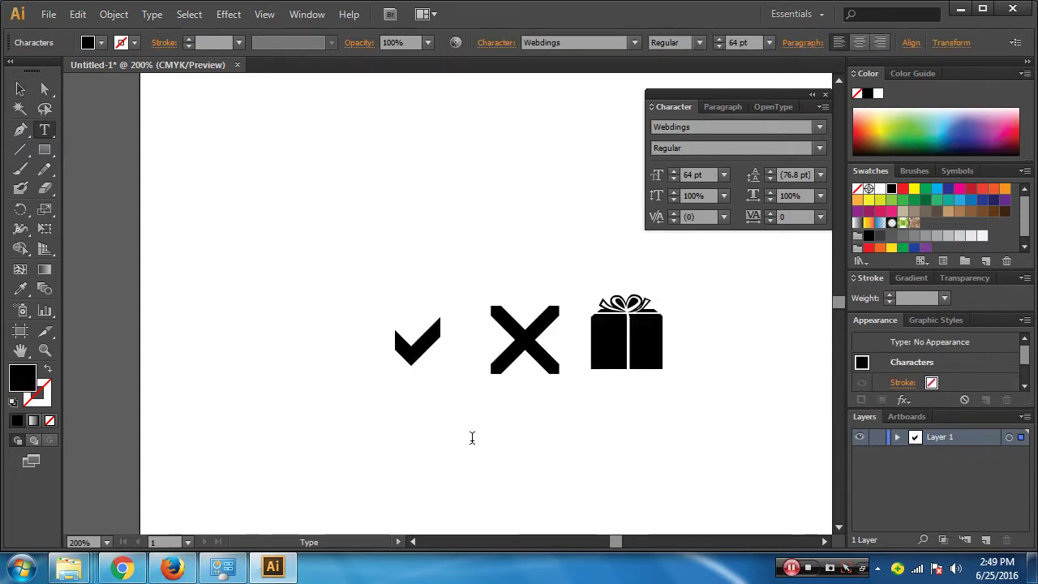
type("na")
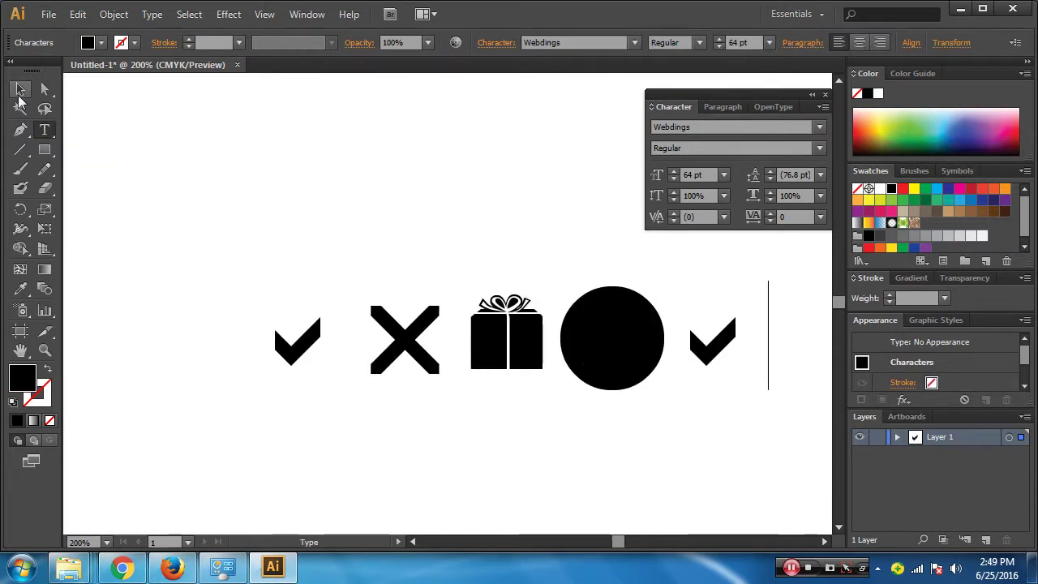
left_click(19, 89)
left_click(721, 130)
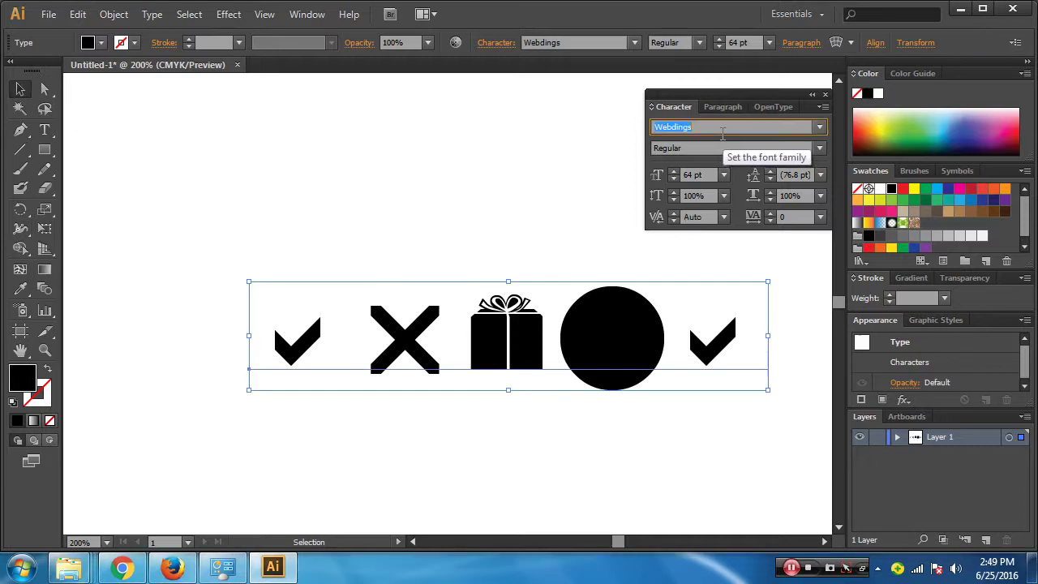
key("Up")
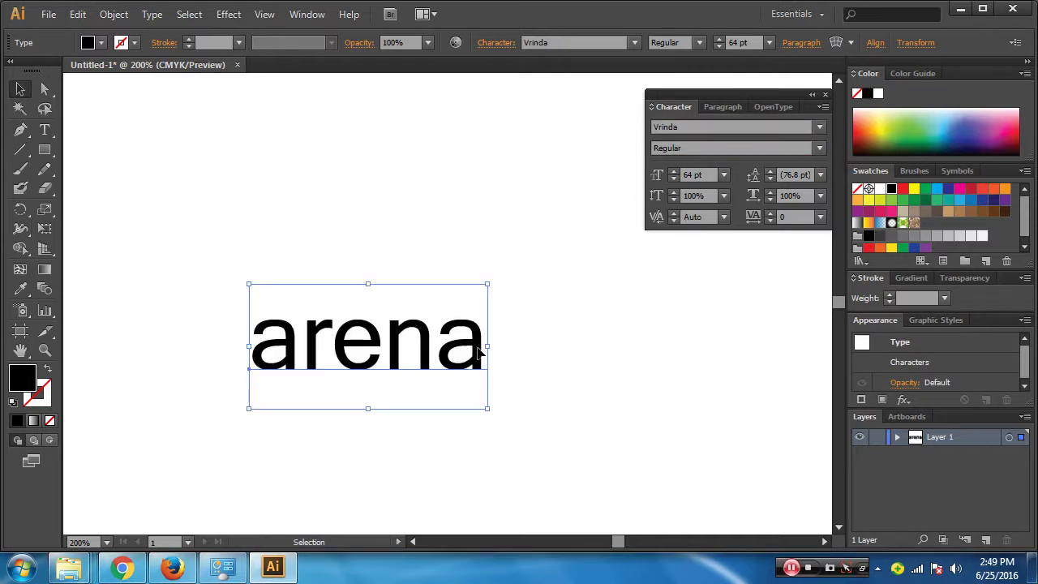
Retype the text as 'ARENA' in capitals and nudge it up and left
double_click(482, 350)
left_click_drag(487, 348, 199, 347)
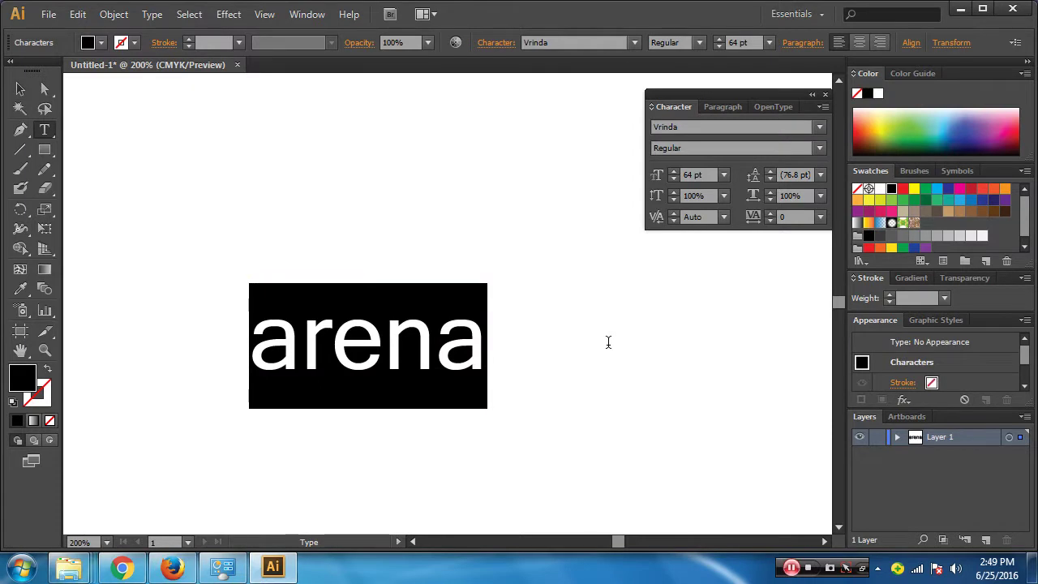
type("ARENA")
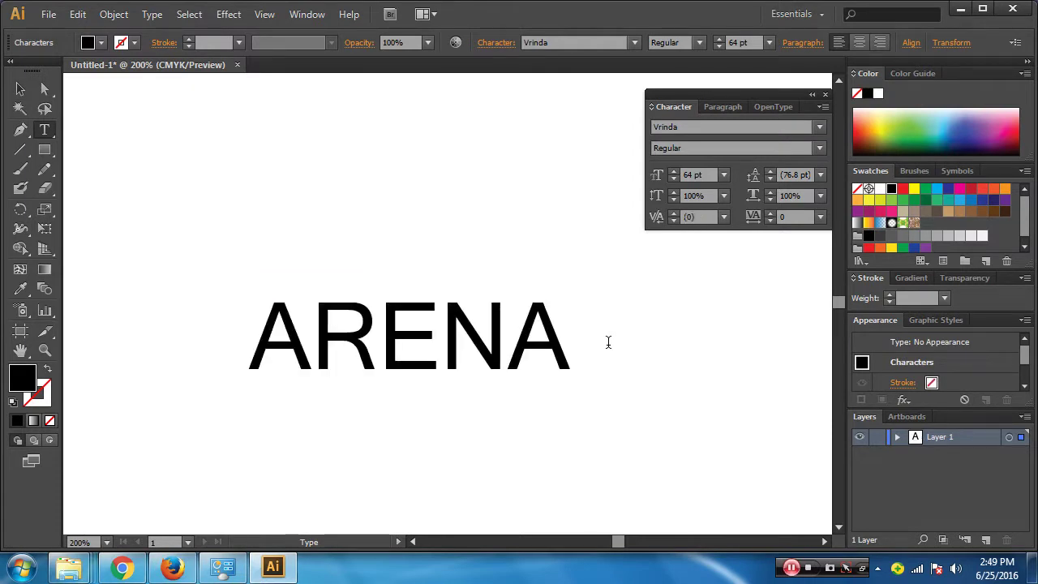
key("Escape")
left_click_drag(440, 341, 423, 310)
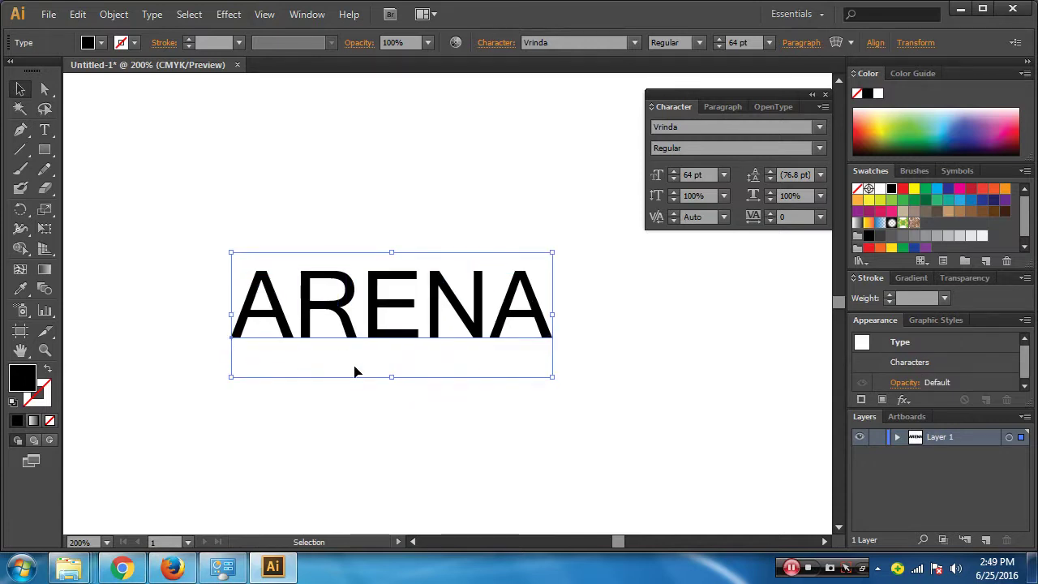
Expand the ARENA text into outlines and ungroup the letters
left_click(113, 13)
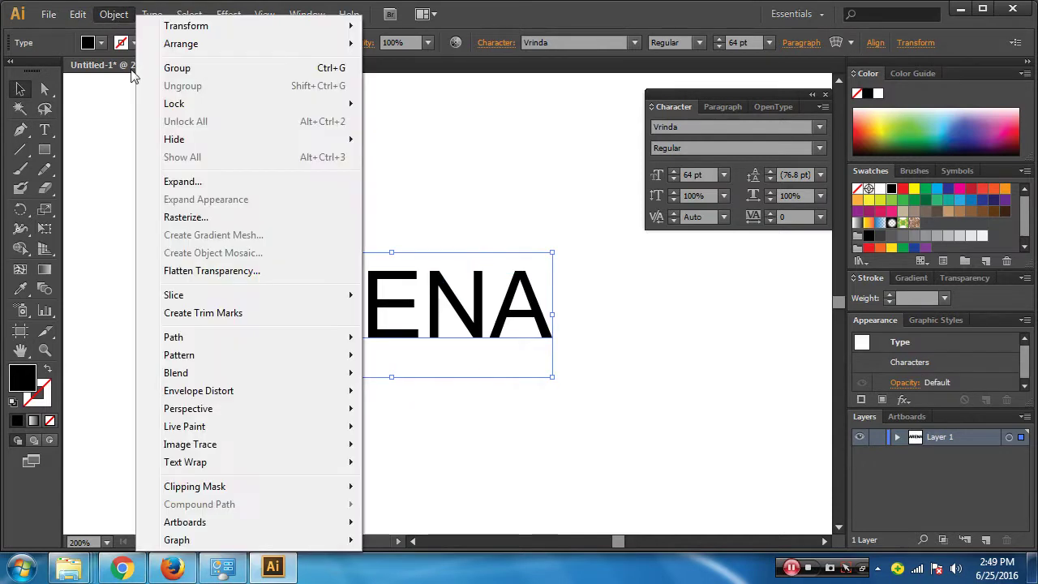
left_click(180, 183)
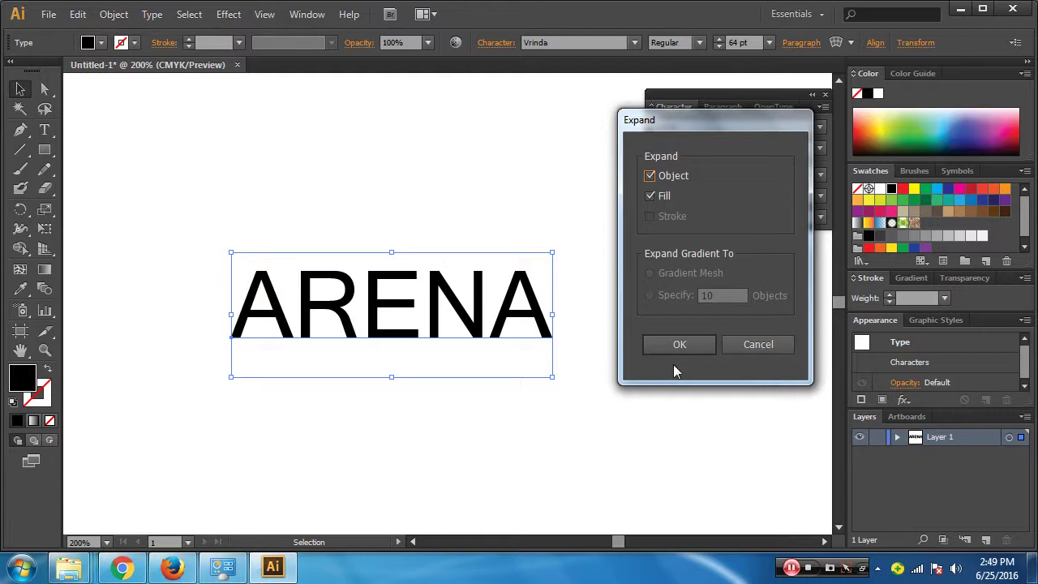
left_click(680, 340)
left_click(113, 14)
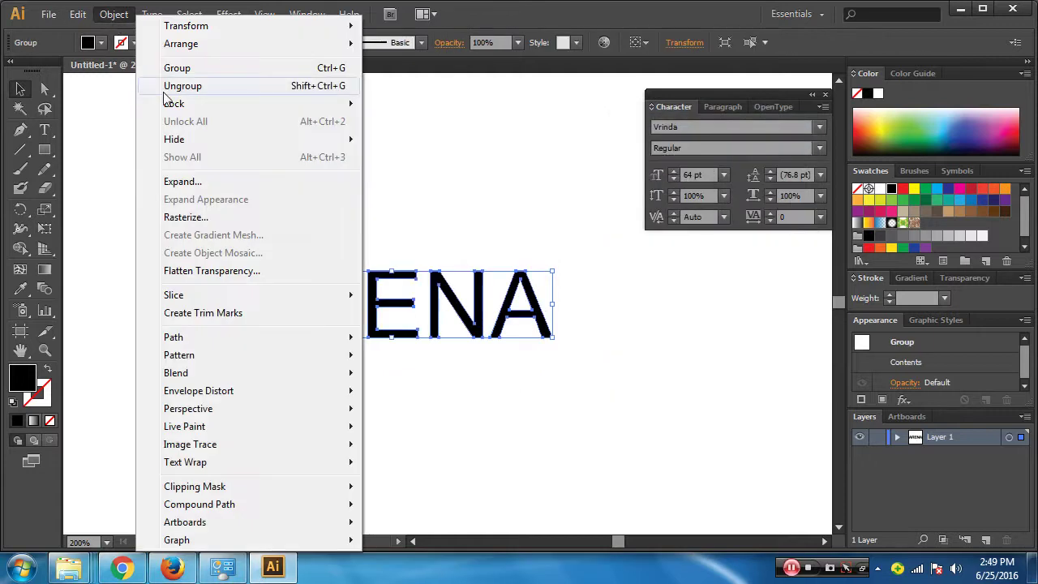
left_click(174, 86)
Reflect the letter E across the vertical axis with the Reflect Tool
left_click(385, 318)
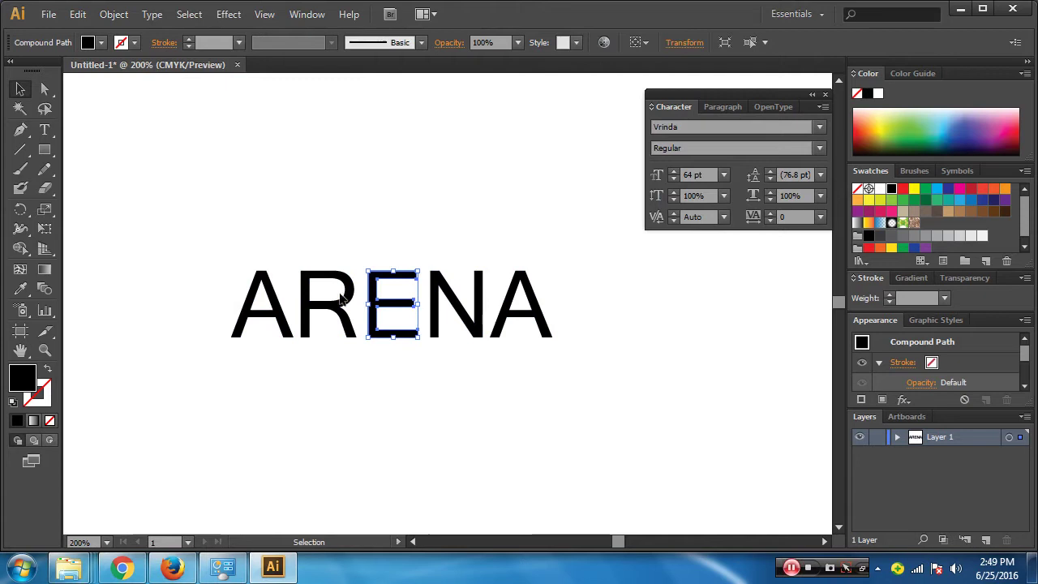
left_click(21, 212)
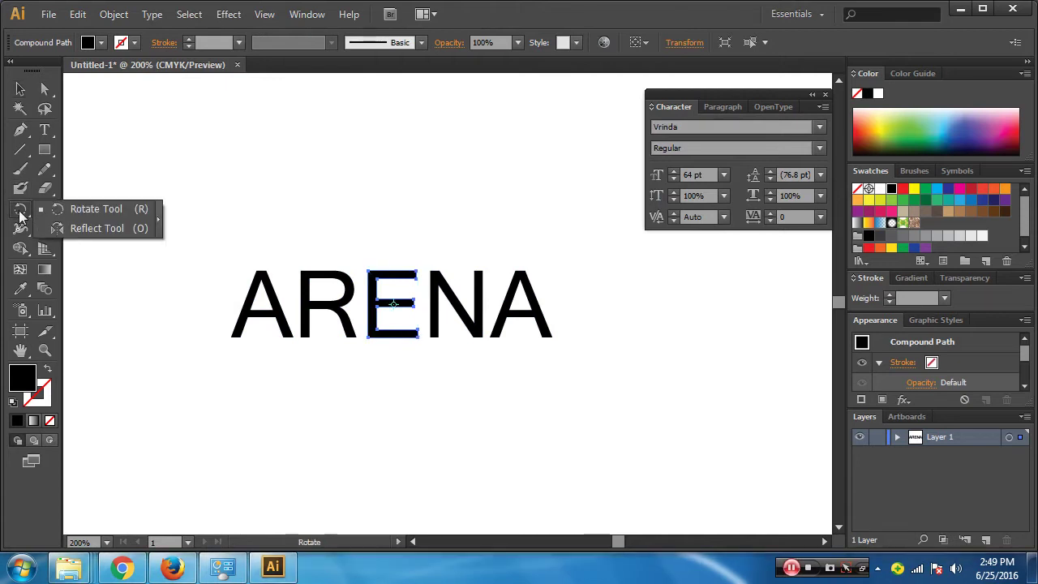
left_click(80, 227)
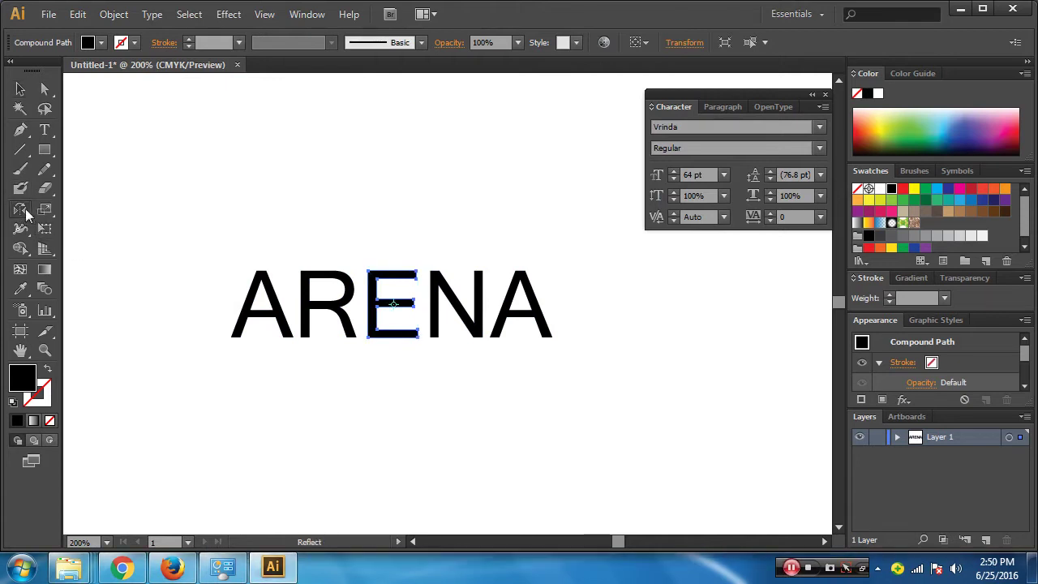
double_click(20, 208)
left_click(797, 403)
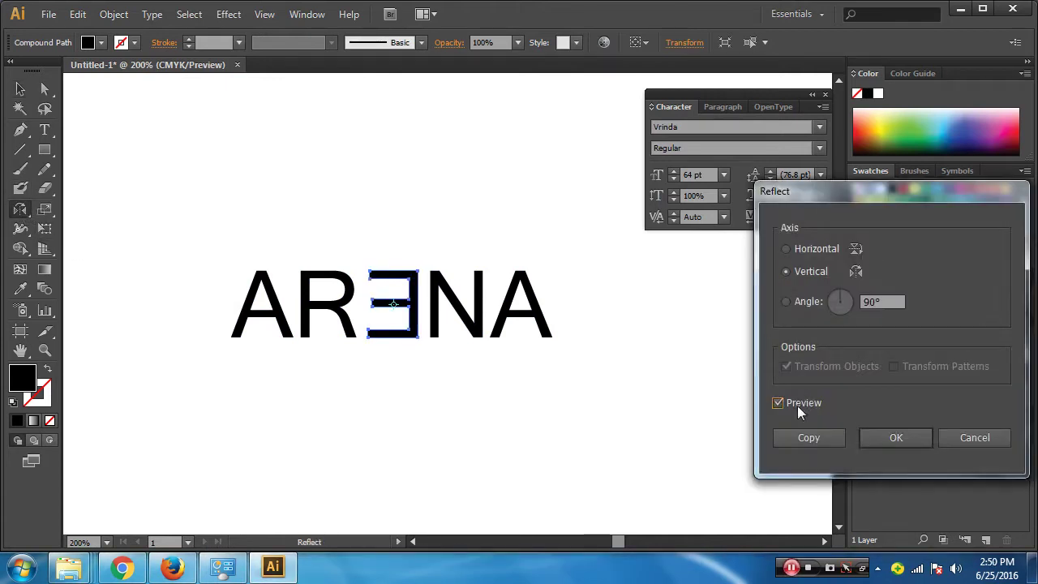
left_click(902, 439)
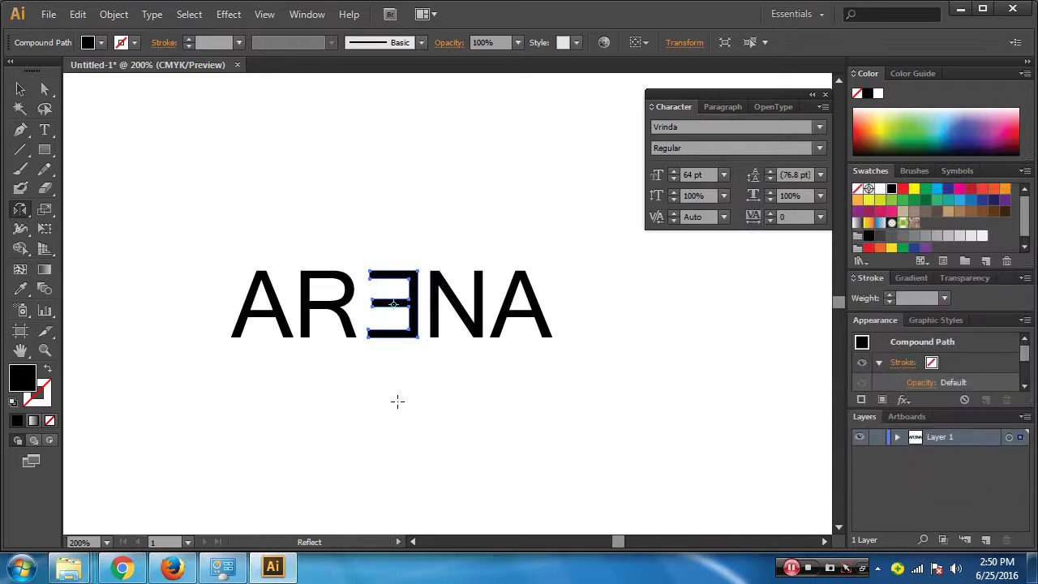
left_click(20, 89)
left_click(203, 154)
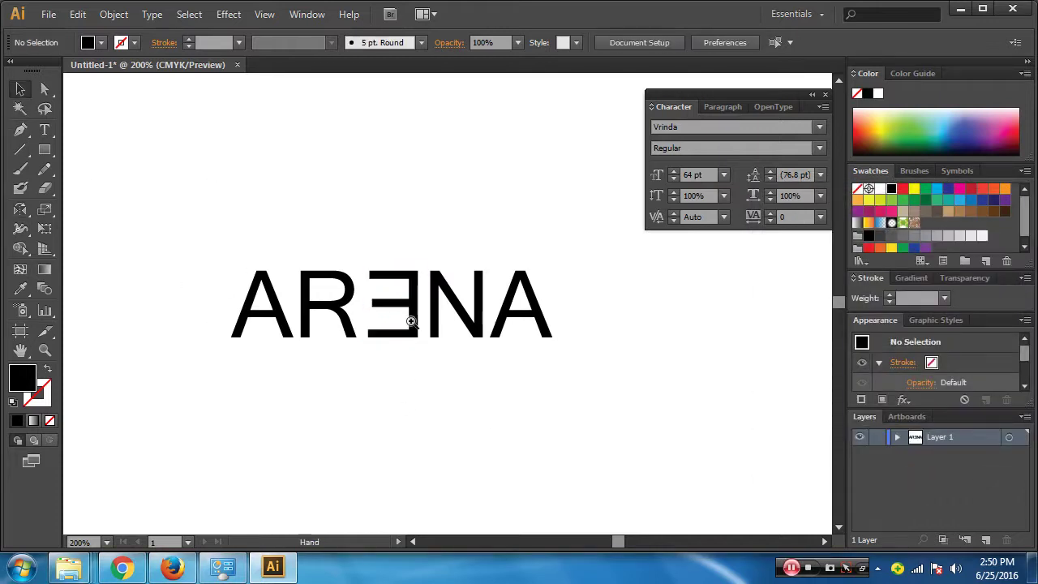
Select the mirrored E's top-arm anchors and nudge them upward
scroll(410, 317, "up", 1)
scroll(440, 295, "up", 1)
scroll(397, 364, "up", 2)
left_click(395, 368)
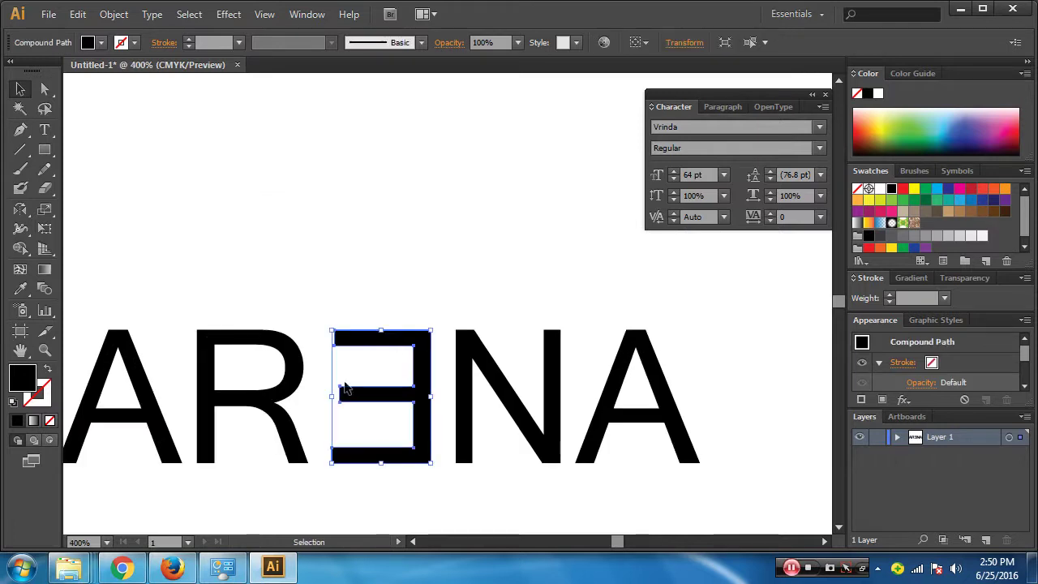
left_click(44, 89)
left_click_drag(326, 307, 451, 376)
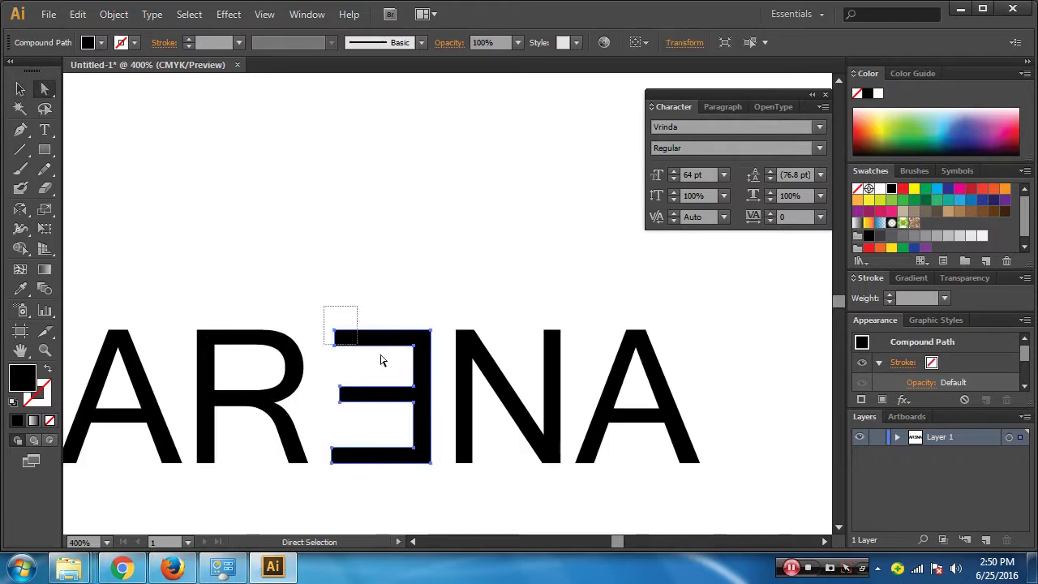
key("Up")
key("Up")
key("Up")
key("Up")
key("Up")
key("Up")
key("Up")
key("Up")
key("Up")
key("Up")
key("Up")
key("Up")
key("Up")
key("Up")
Extend the E's top bar leftward over the R and A, then deselect
left_click_drag(291, 336, 528, 345)
left_click_drag(521, 298, 586, 338)
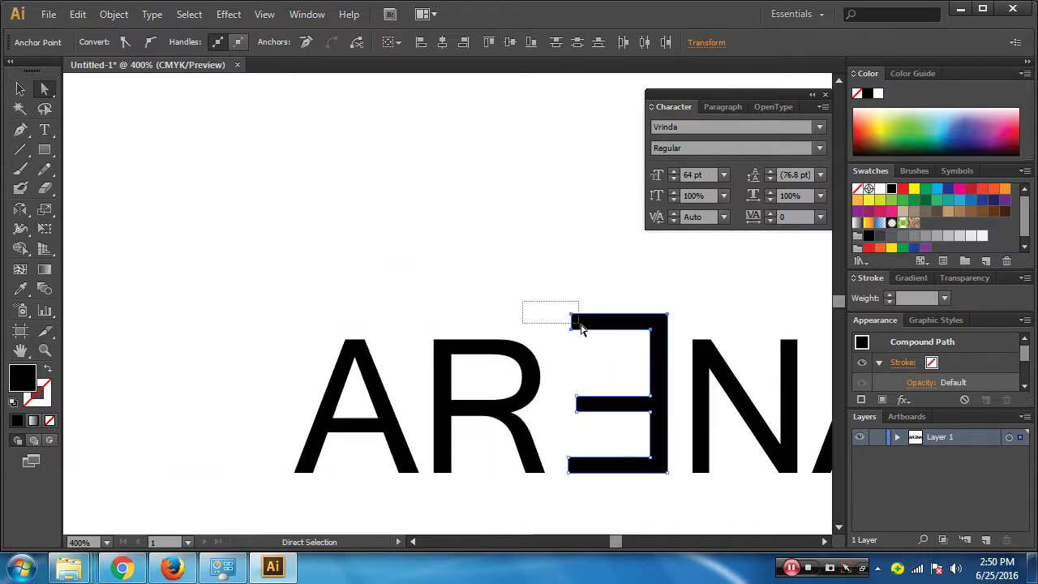
key("Left")
key("Left")
key("Left")
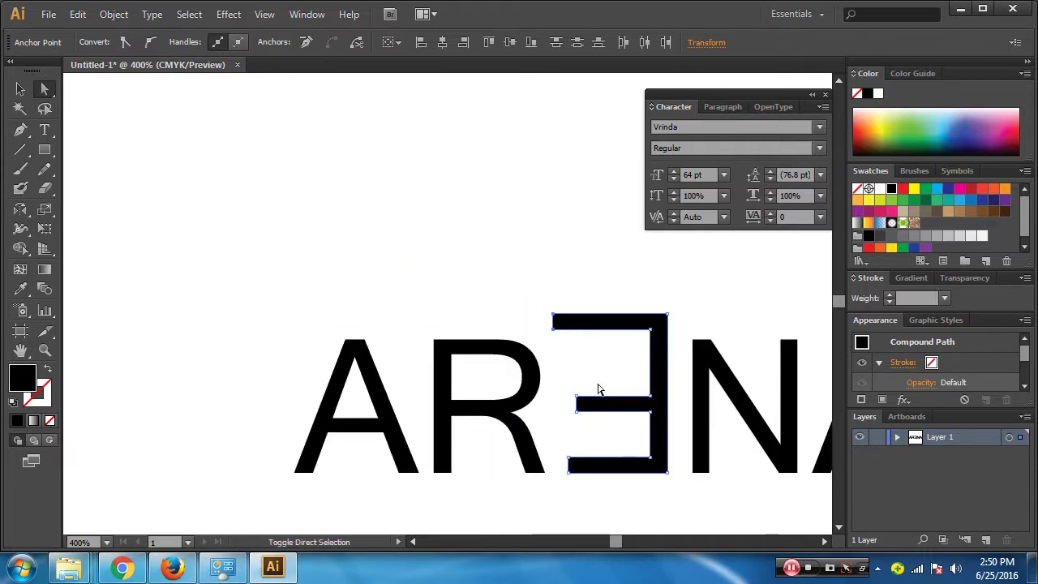
key("Left")
key("Left")
key("Left")
key("Left")
key("Left")
key("Left")
key("Left")
key("Left")
key("Left")
key("Left")
key("Left")
key("Left")
key("Left")
key("Left")
key("Left")
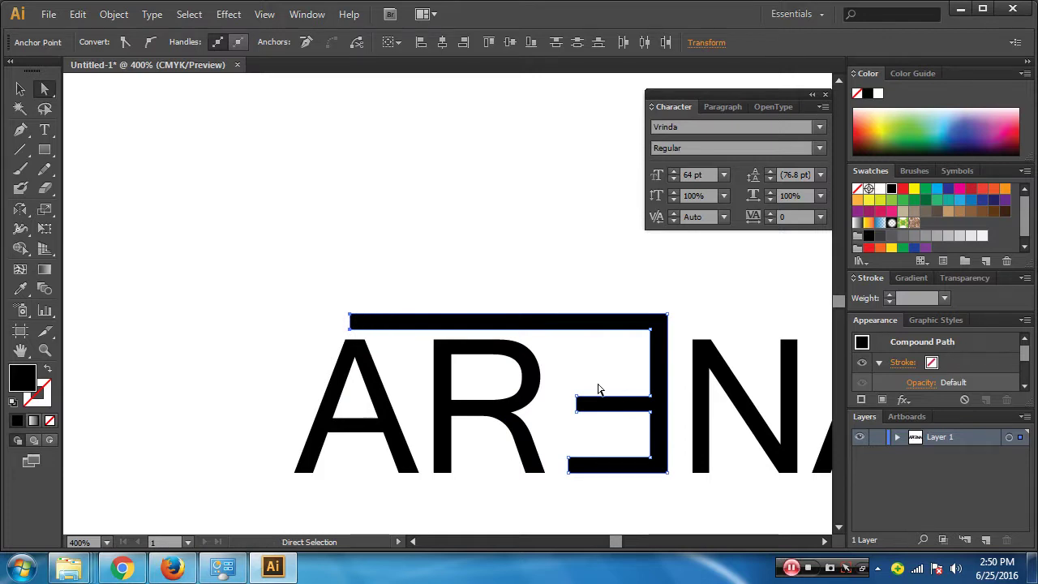
left_click(20, 89)
left_click(328, 203)
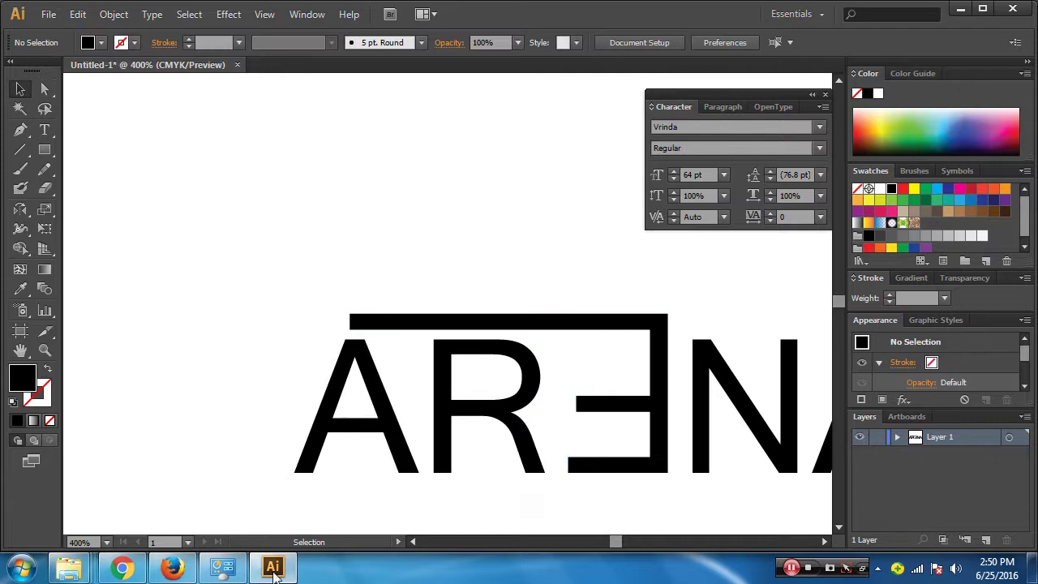
left_click(141, 574)
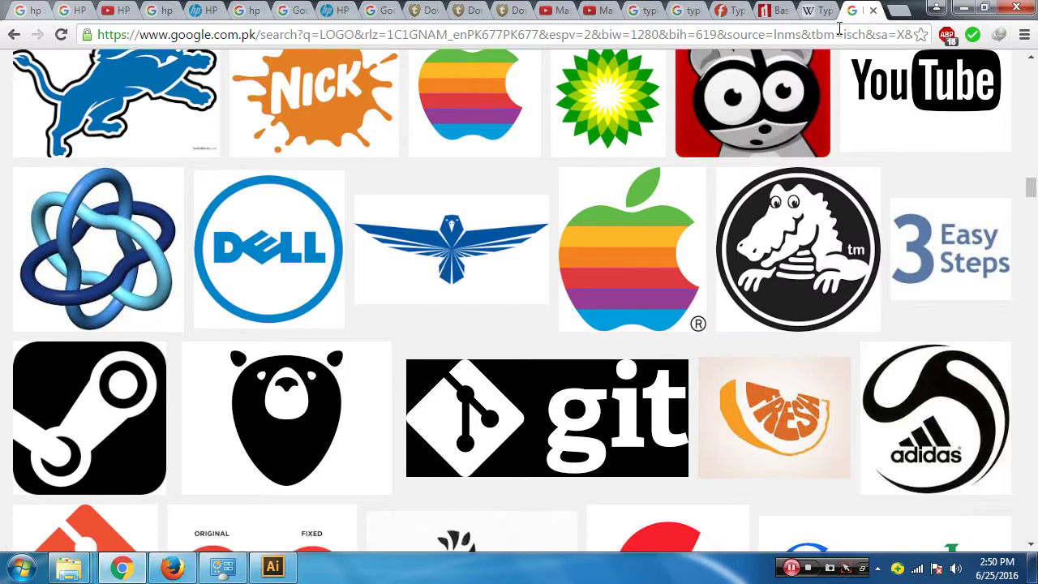
Close the logo results, Typeface Wikipedia, dafont preview and font-search tabs
left_click(873, 10)
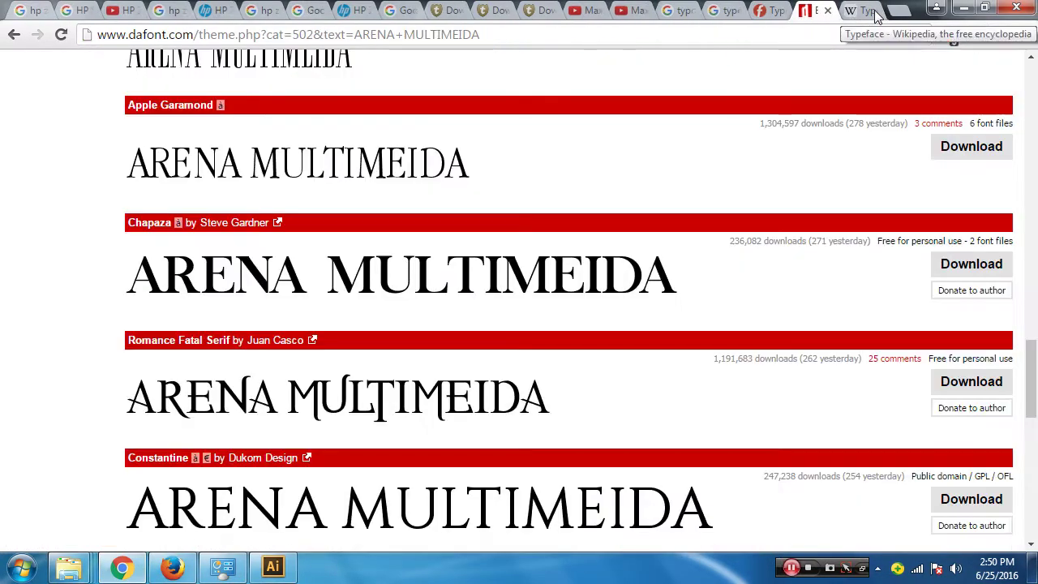
left_click(876, 16)
left_click(873, 10)
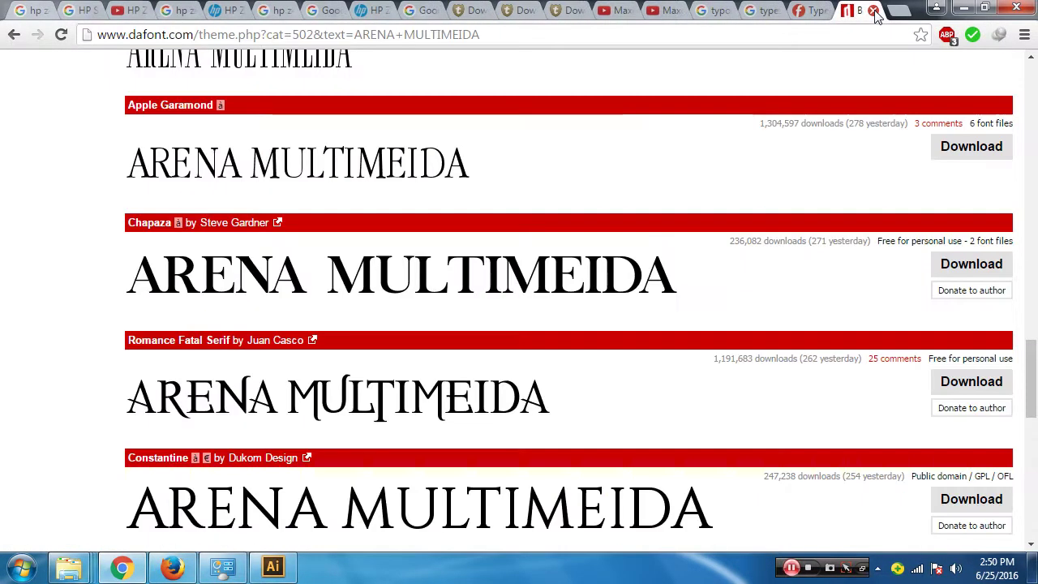
left_click(873, 10)
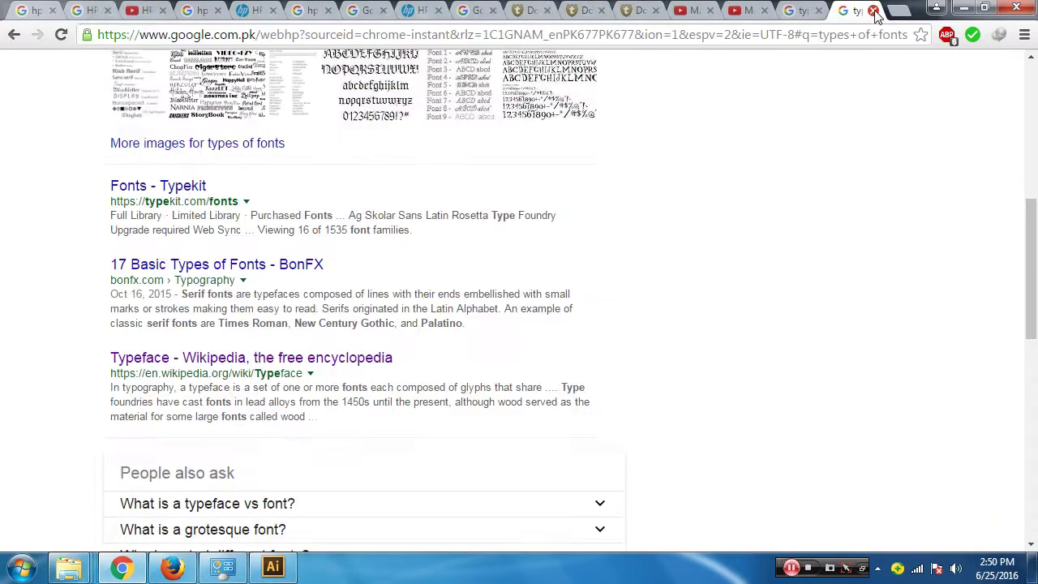
left_click(865, 11)
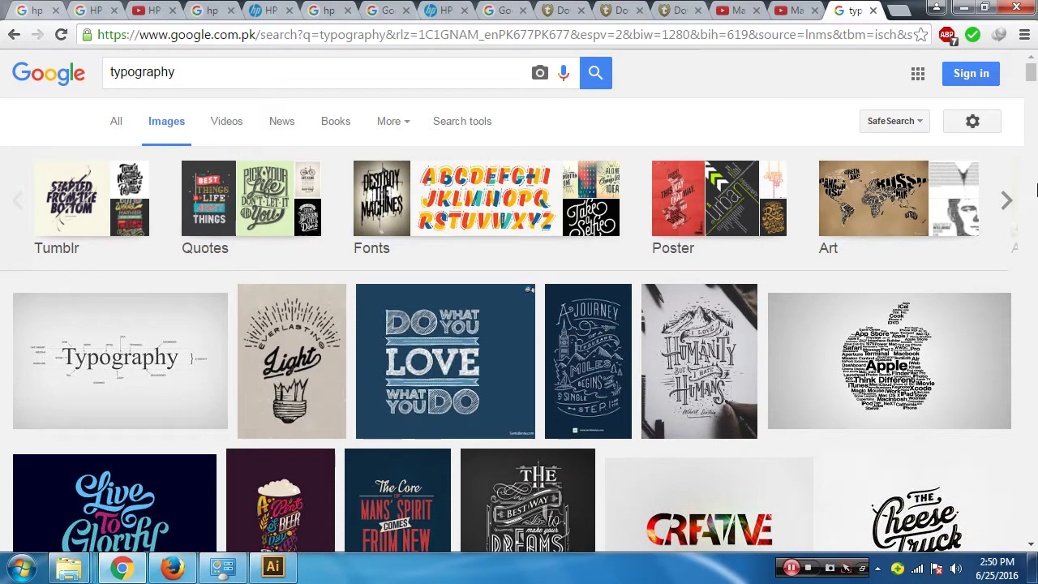
View the Apple word-cloud typography image in a new tab, then minimize Chrome
scroll(1036, 302, "down", 1)
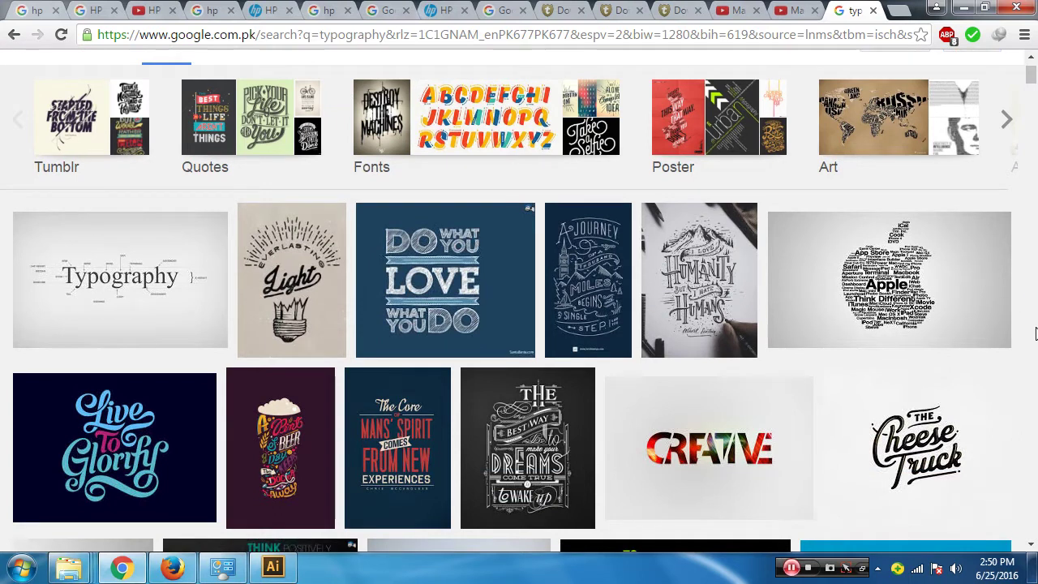
mouse_move(114, 503)
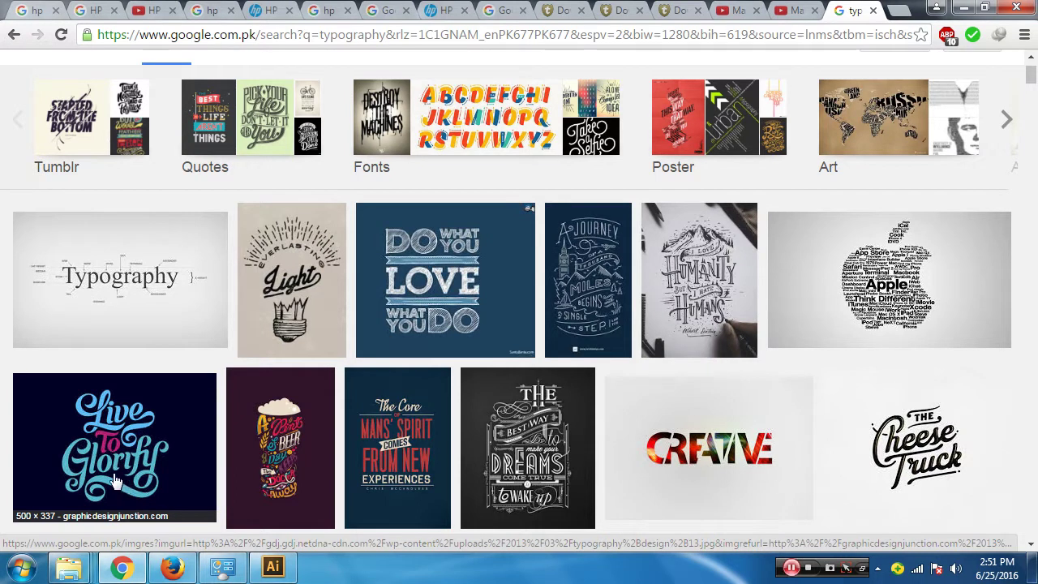
right_click(817, 279)
left_click(803, 279)
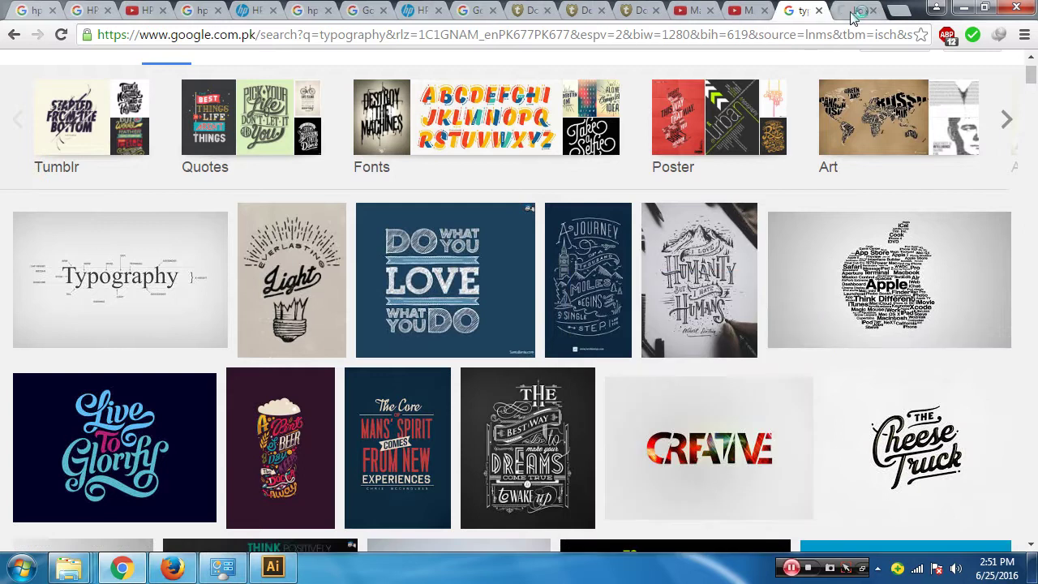
key("ctrl+Tab")
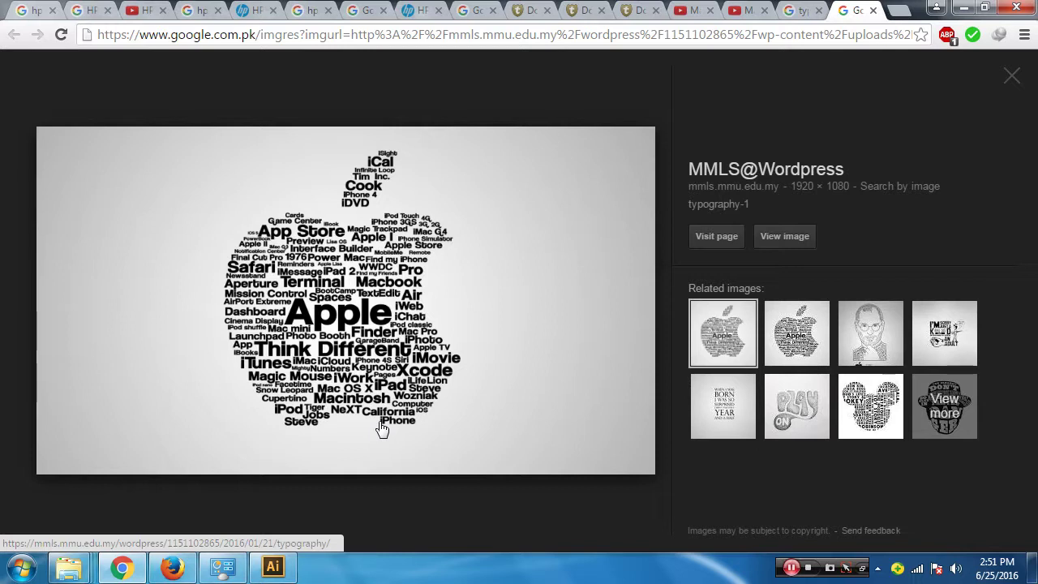
left_click(964, 9)
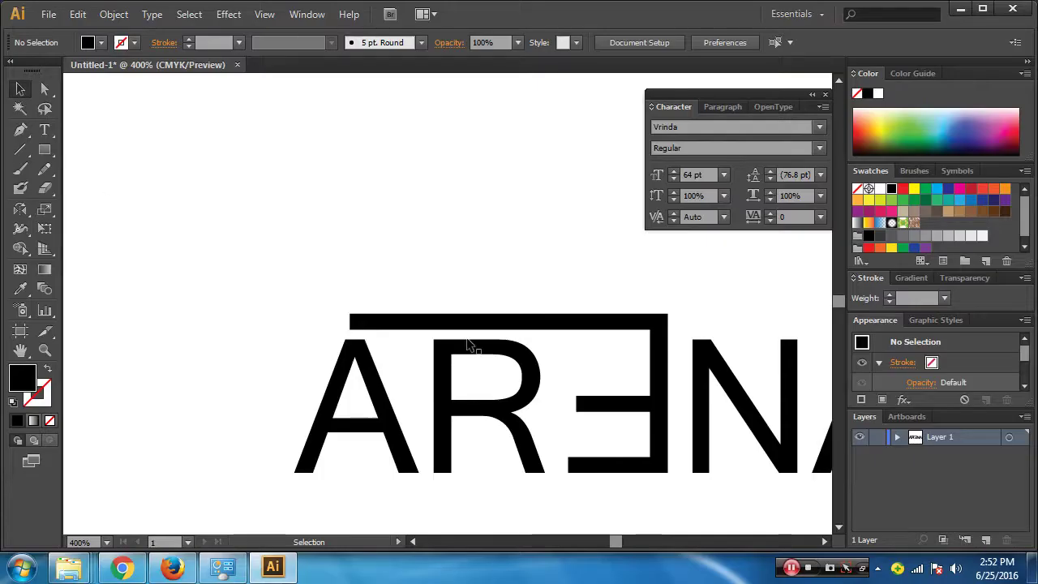
Zoom out, select the whole ARENA wordmark and delete it
left_click_drag(602, 371, 451, 313)
left_click(451, 313, "ctrl+alt")
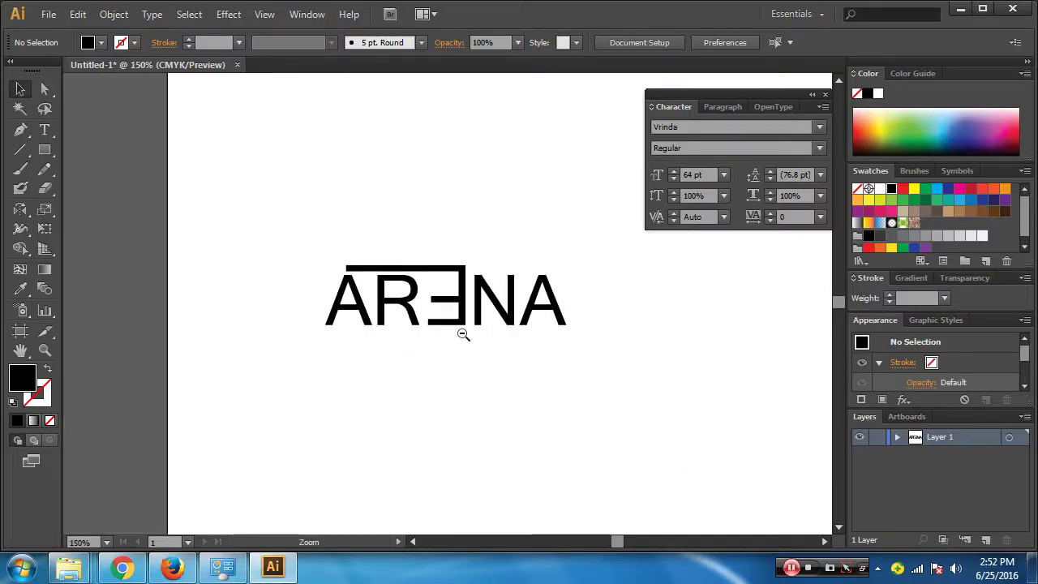
left_click_drag(527, 381, 365, 386)
left_click_drag(155, 250, 528, 403)
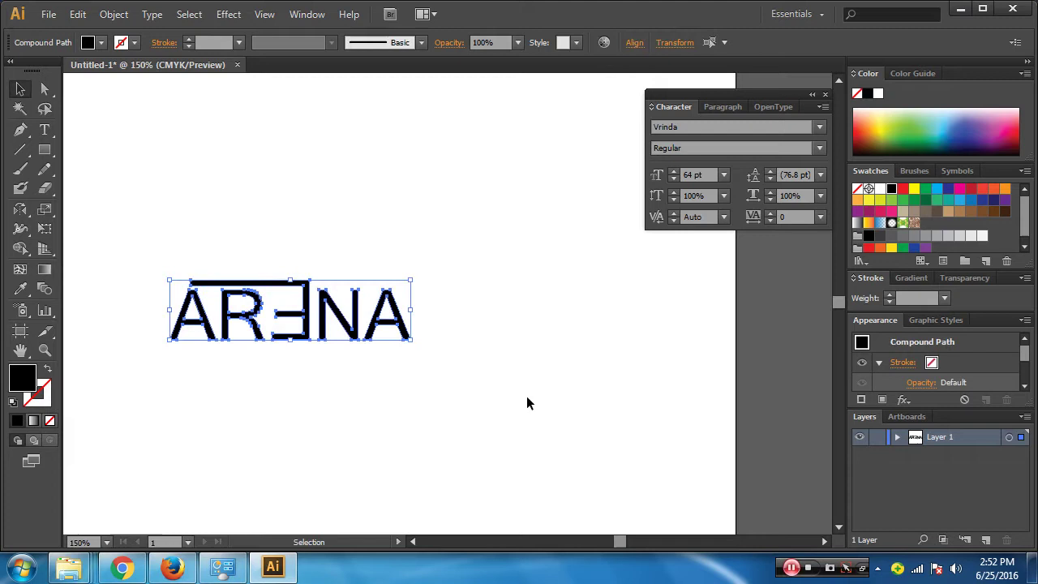
key("Delete")
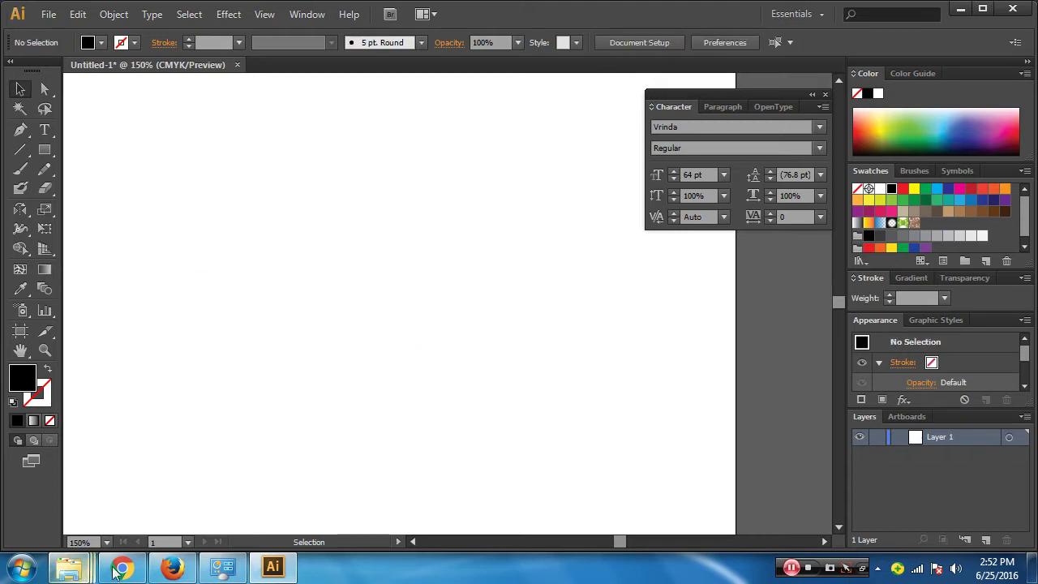
Open a blank Chrome tab, then return to Illustrator and view the artboard at 100%
left_click(121, 568)
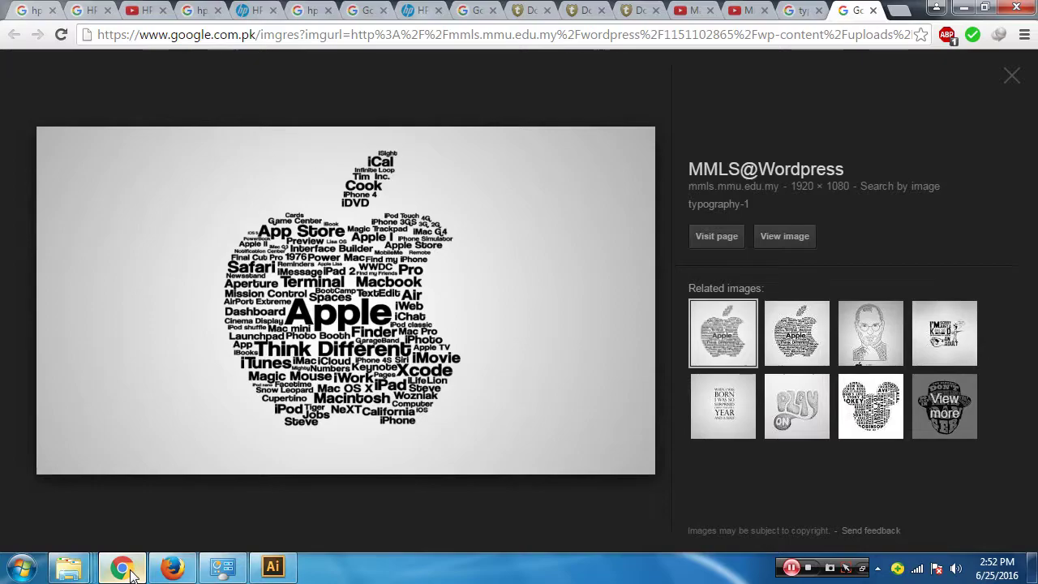
left_click(898, 10)
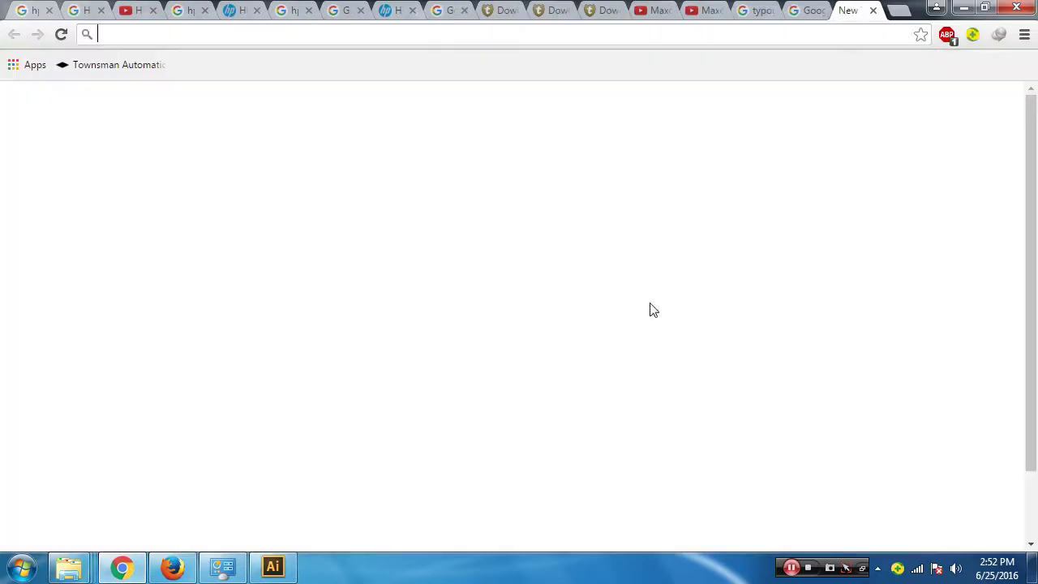
left_click(272, 567)
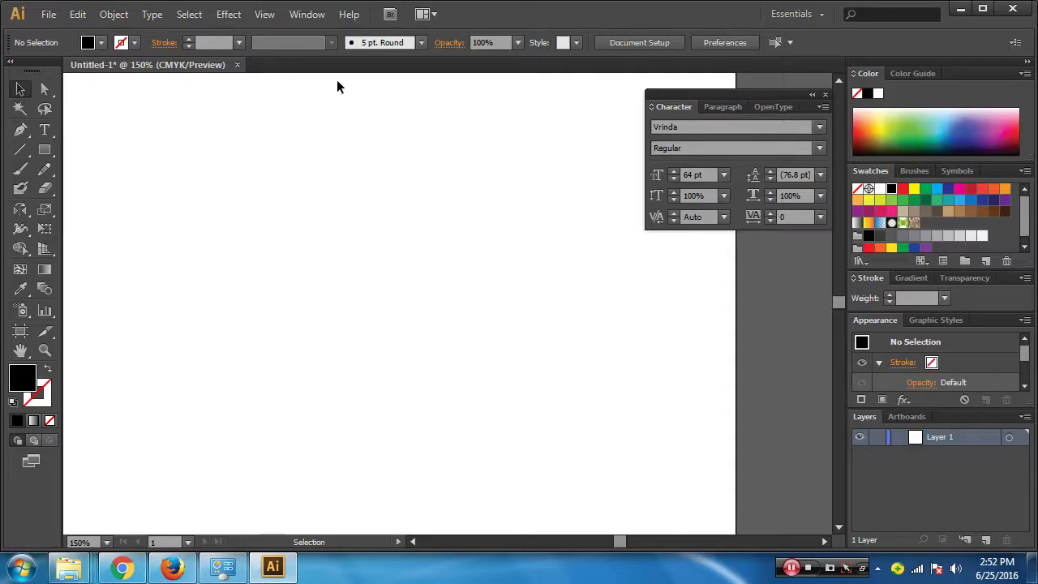
left_click_drag(213, 231, 318, 221)
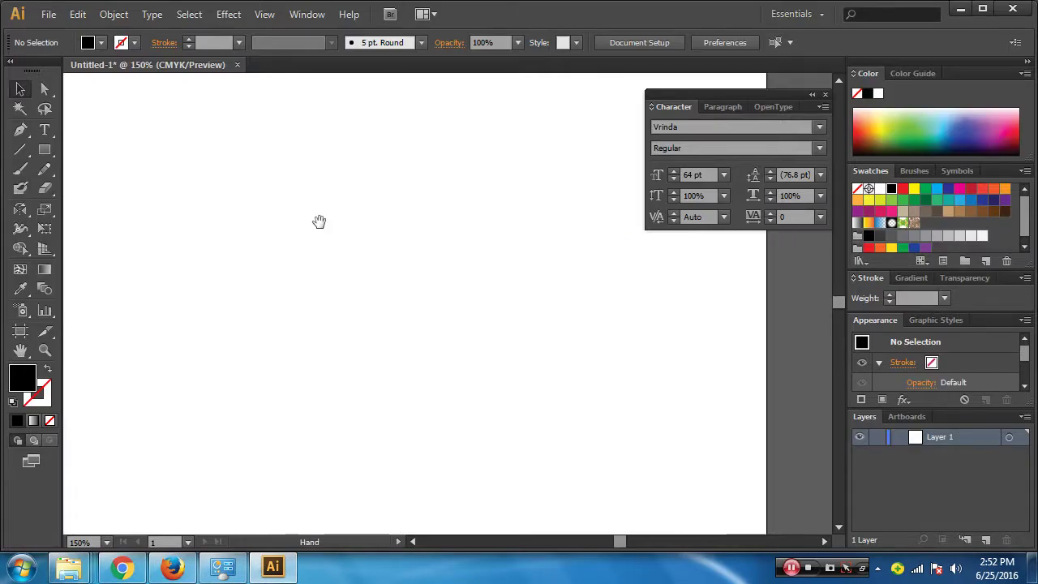
left_click(313, 215, "ctrl+alt")
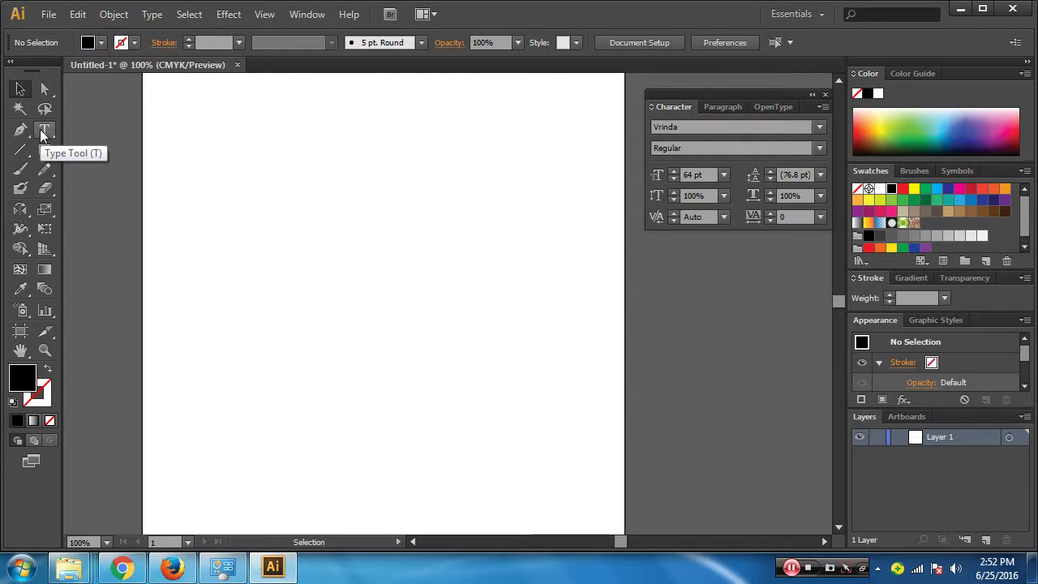
Drag a large area-type frame across the artboard and set its type size to 9 pt
left_click(44, 131)
left_click_drag(201, 142, 586, 458)
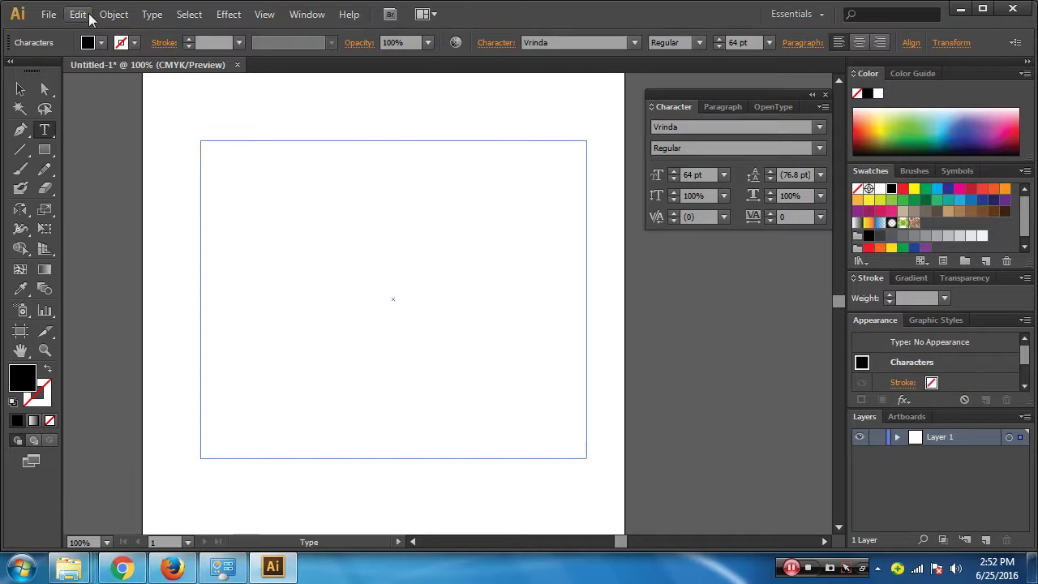
left_click(723, 175)
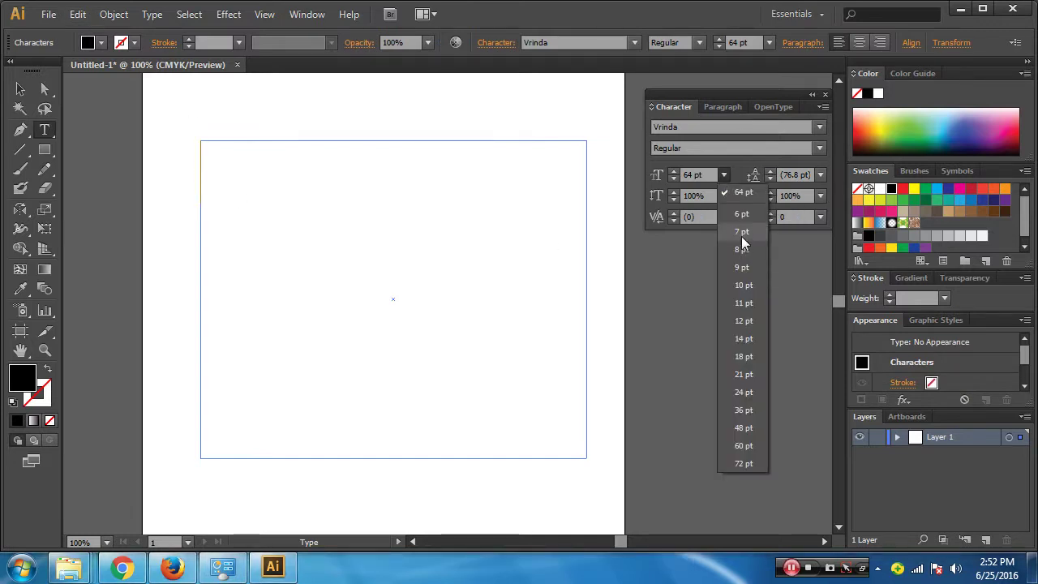
left_click(742, 267)
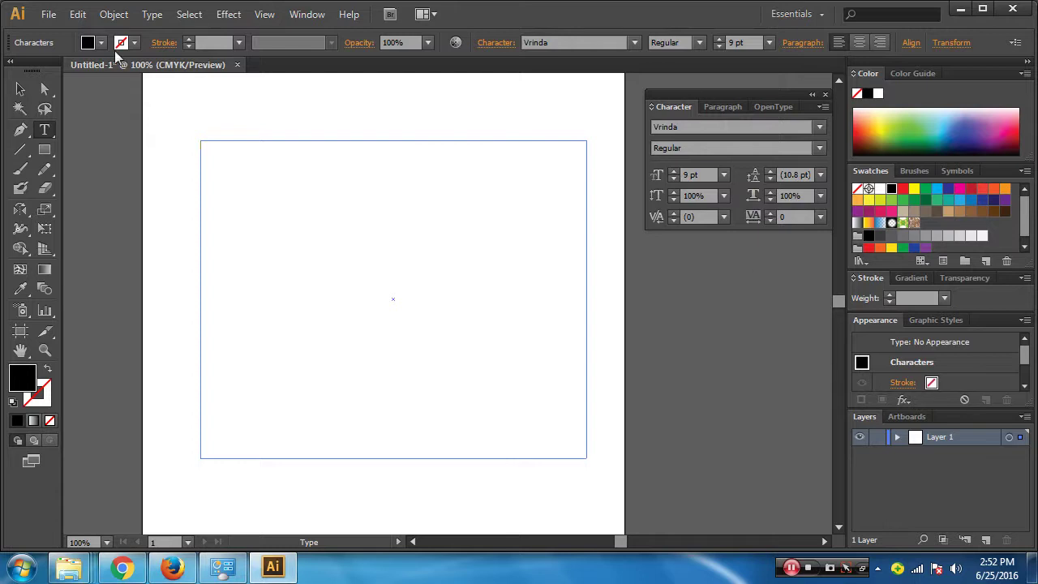
left_click(152, 14)
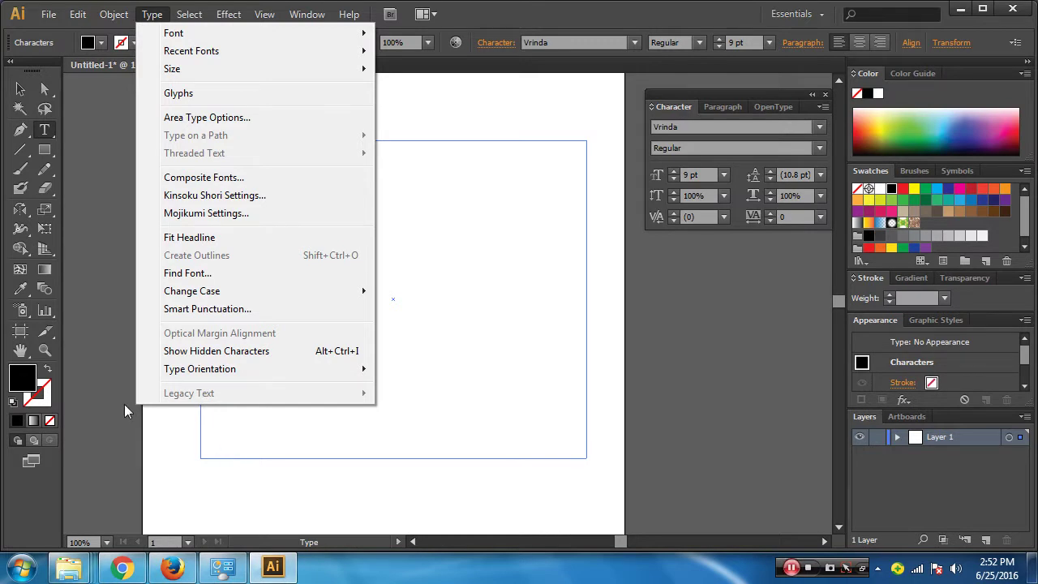
left_click(220, 119)
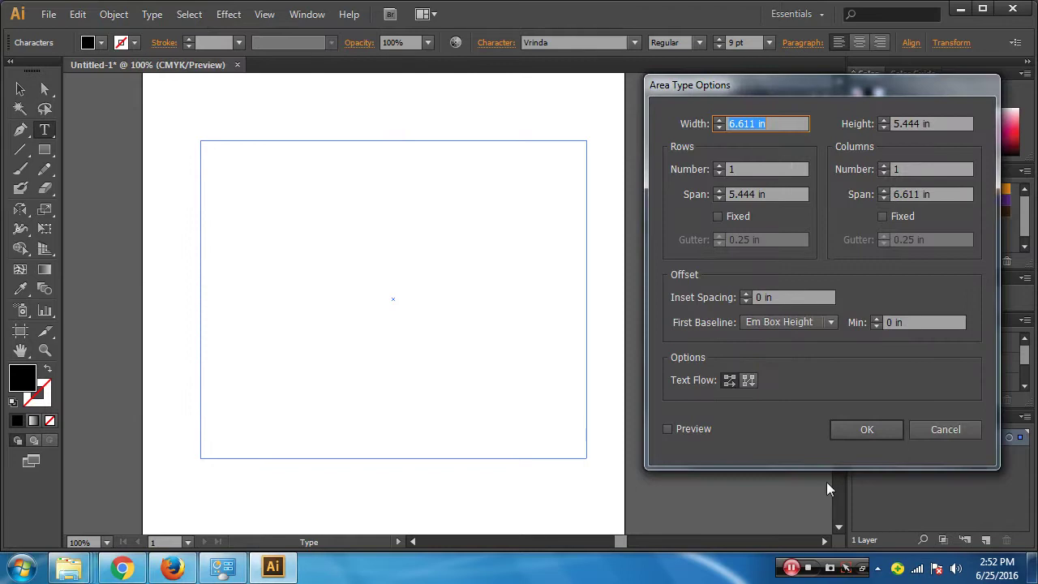
left_click(945, 429)
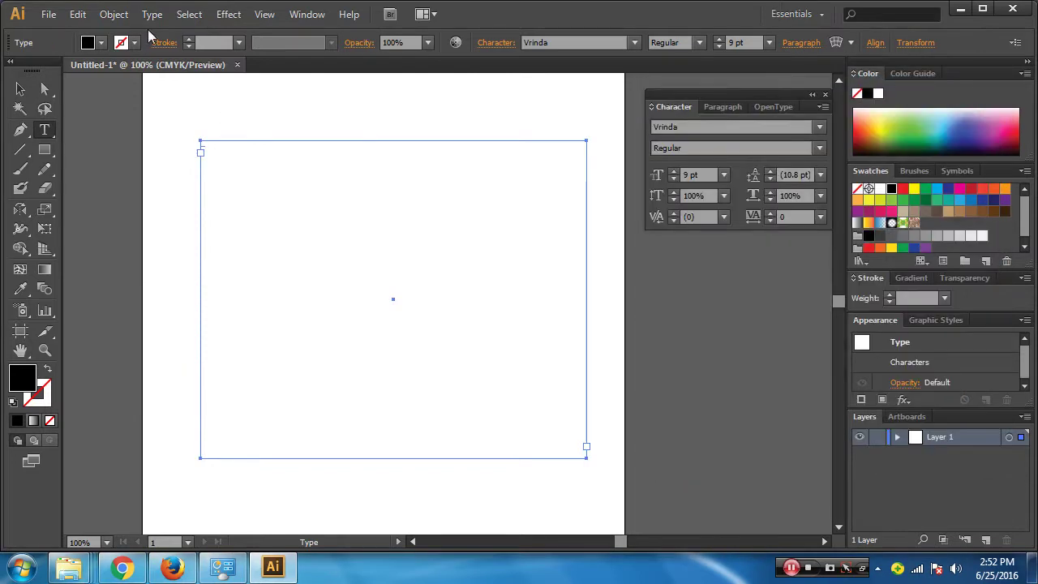
left_click(78, 15)
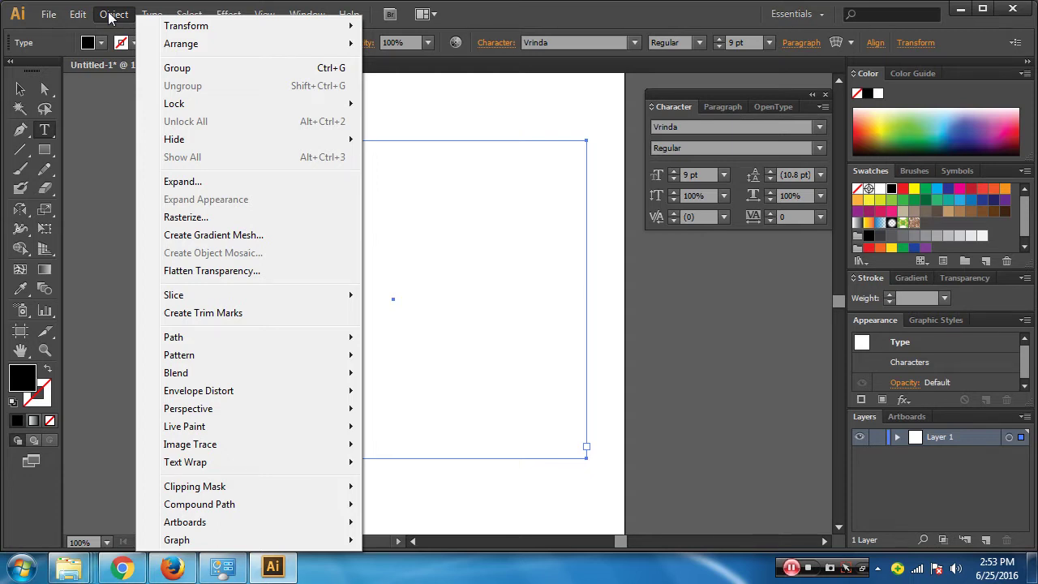
left_click(111, 15)
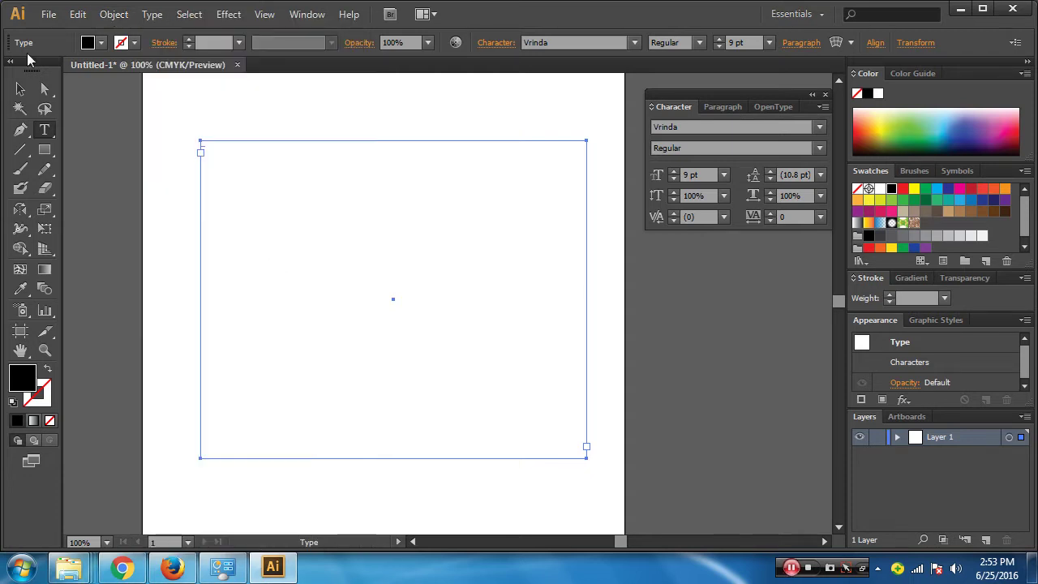
left_click(122, 567)
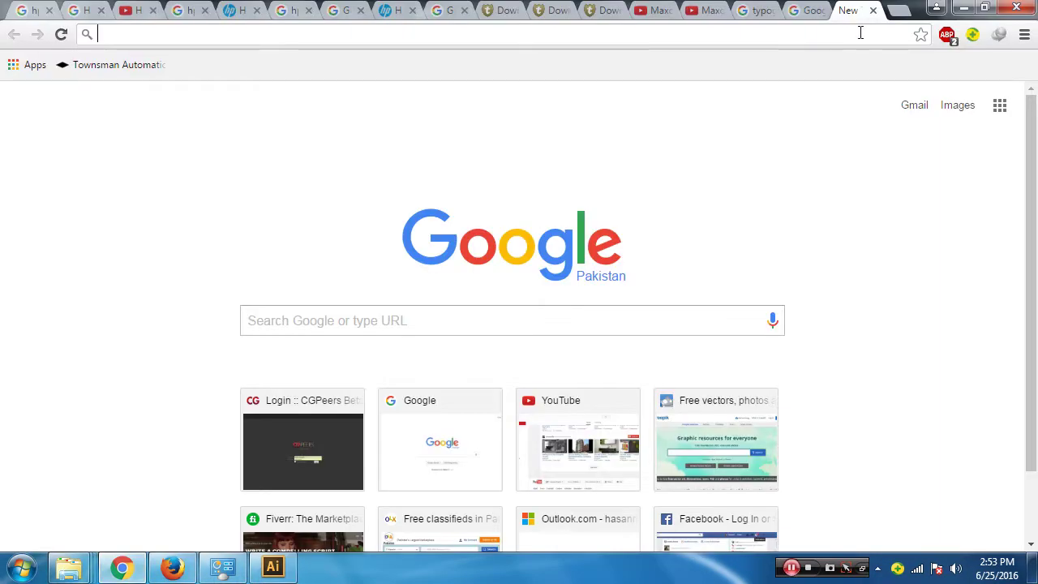
Search Google for lorem ipsum and open the 'Lorem Ipsum - All the facts' result
type("LO")
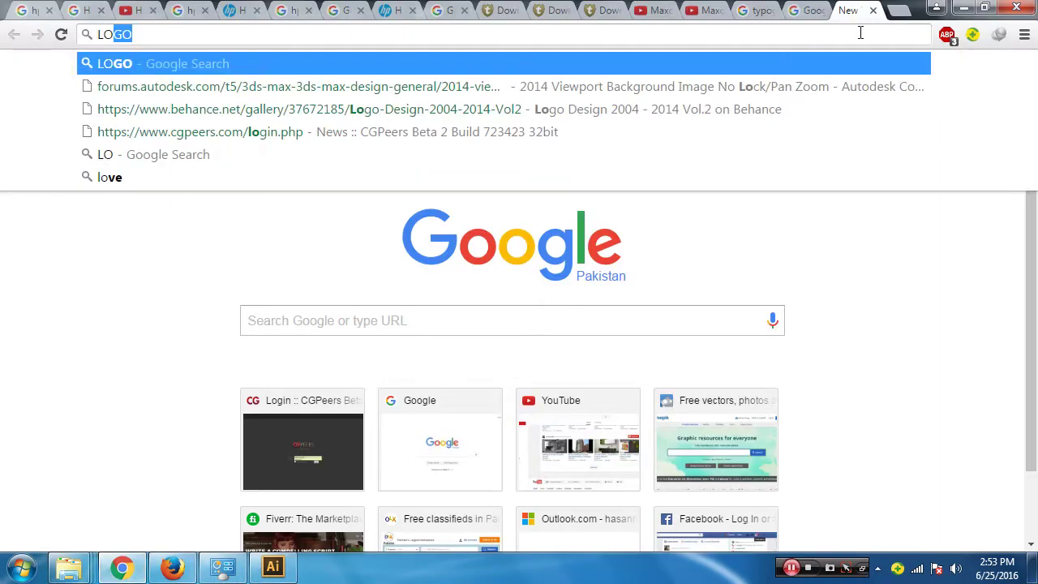
type("REL")
key("BackSpace")
key("Down")
key("Return")
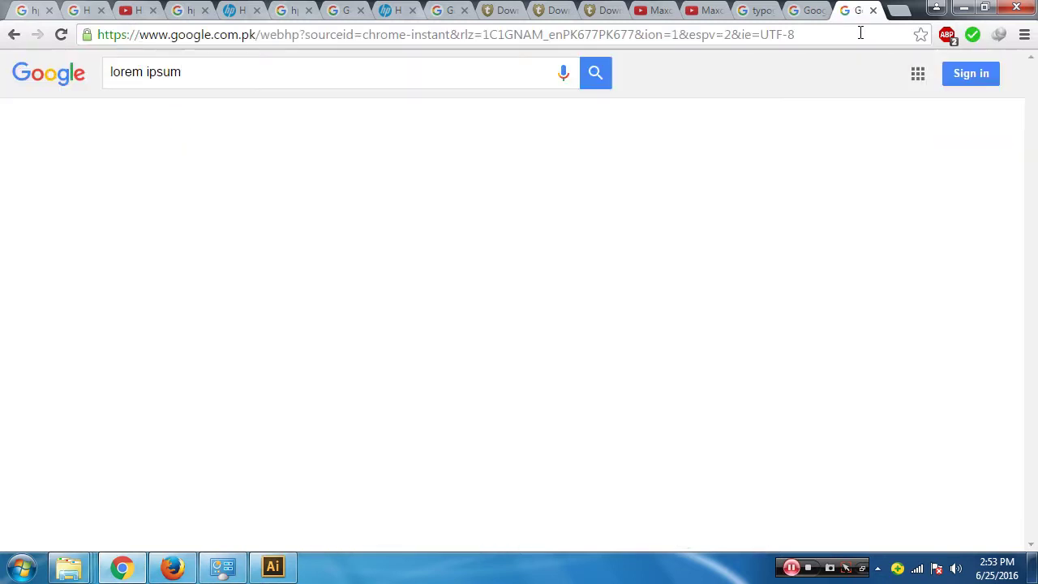
left_click(241, 199)
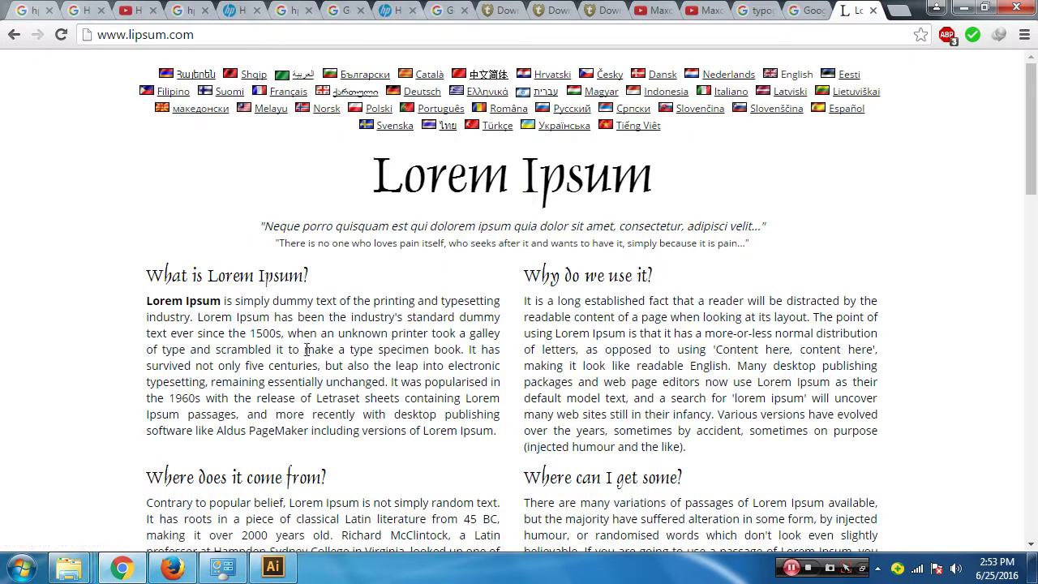
Select the 'Contrary to popular belief' paragraph and switch back to Illustrator
scroll(311, 318, "down", 1)
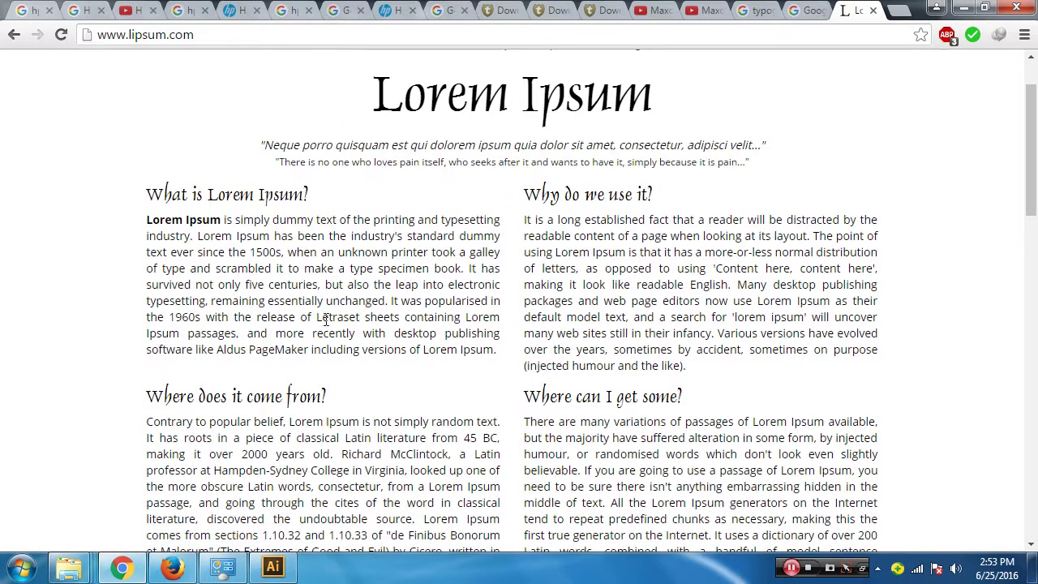
scroll(336, 332, "down", 2)
scroll(336, 336, "down", 4)
scroll(336, 345, "up", 5)
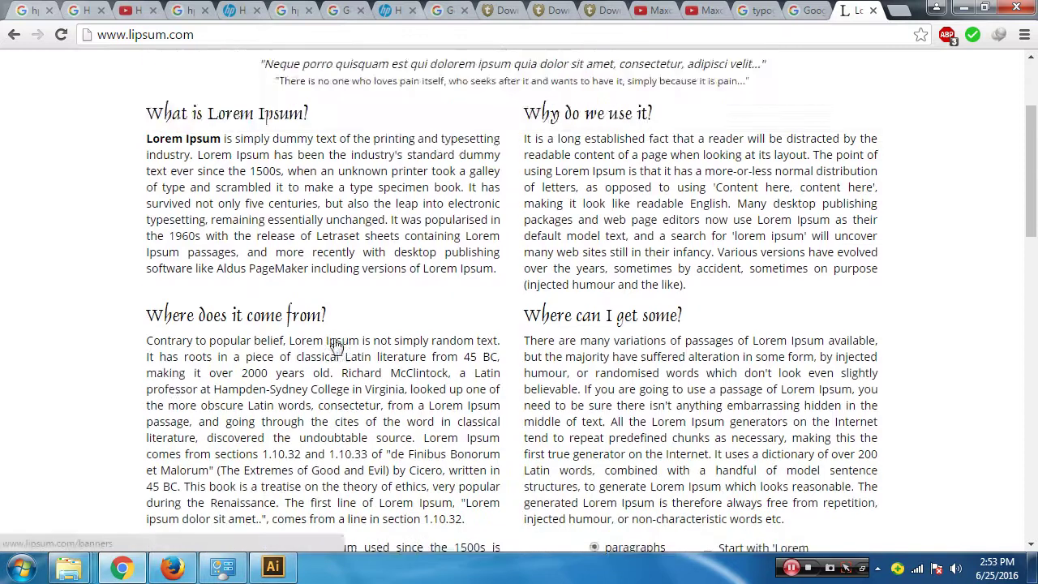
scroll(335, 344, "down", 1)
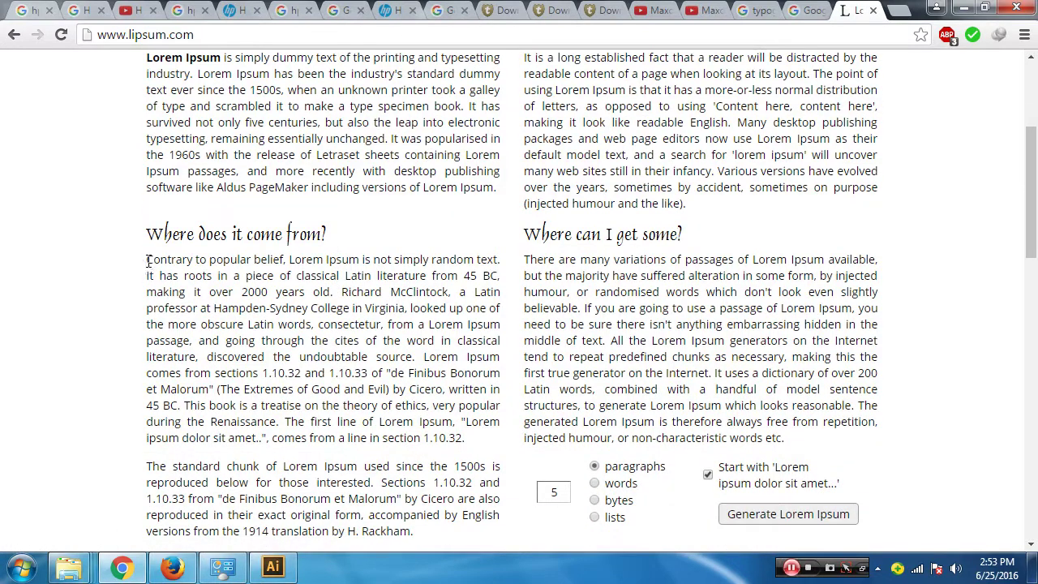
left_click_drag(147, 260, 467, 438)
key("ctrl+c")
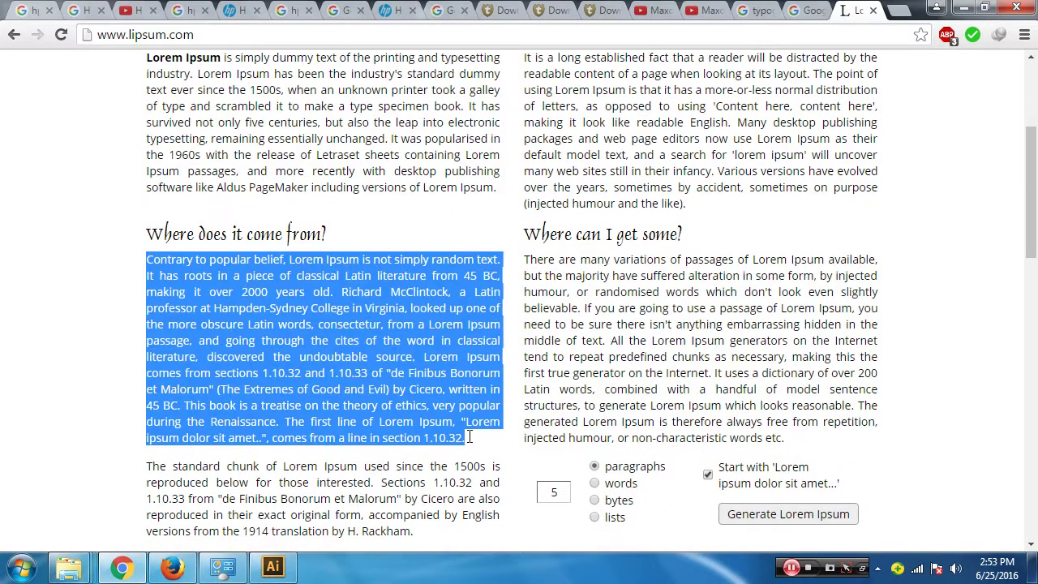
left_click(257, 572)
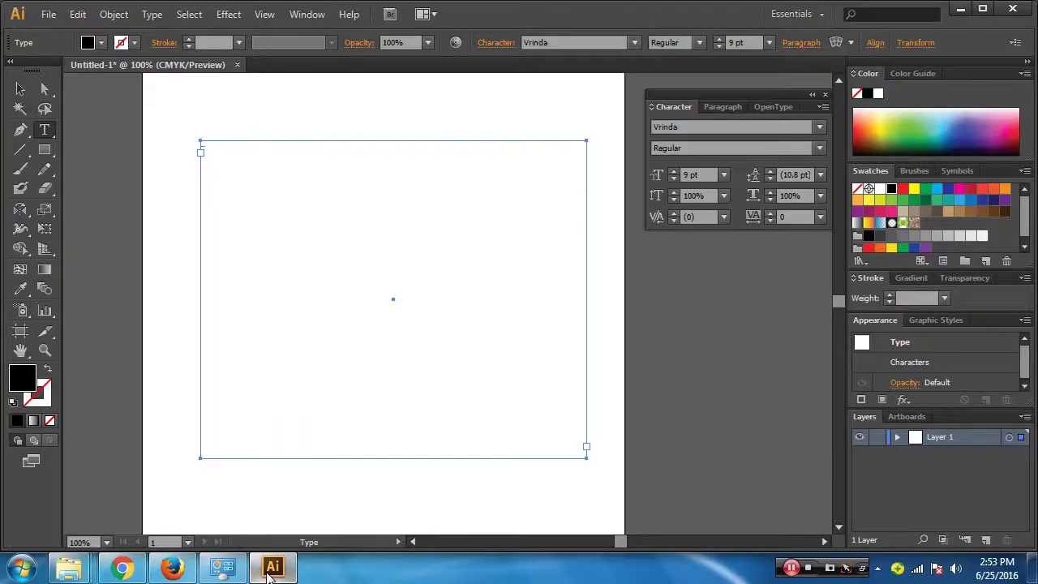
Paste the Lorem Ipsum paragraph three times into the text frame
left_click(216, 143)
key("ctrl+v")
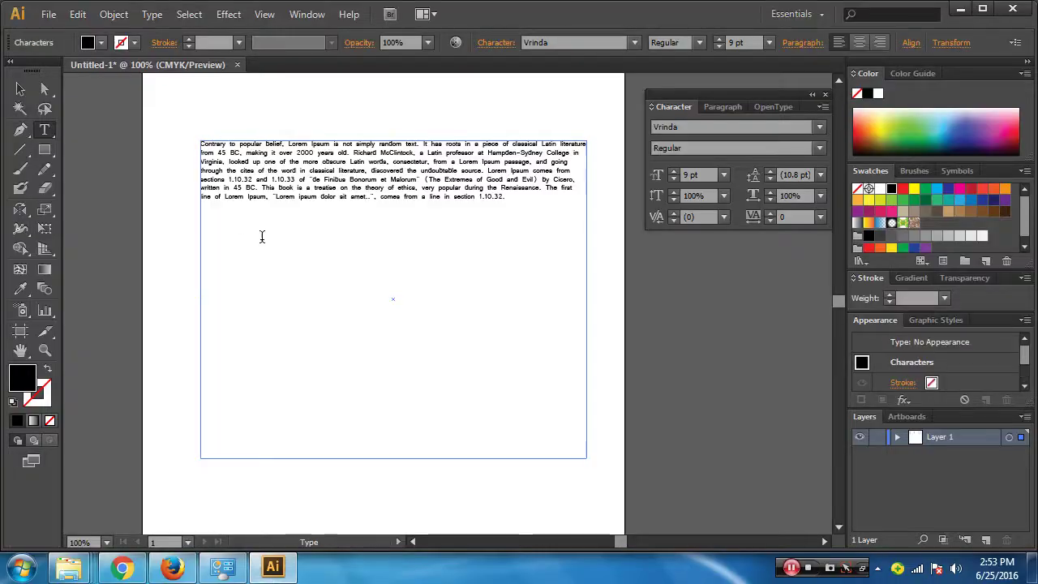
key("ctrl+v")
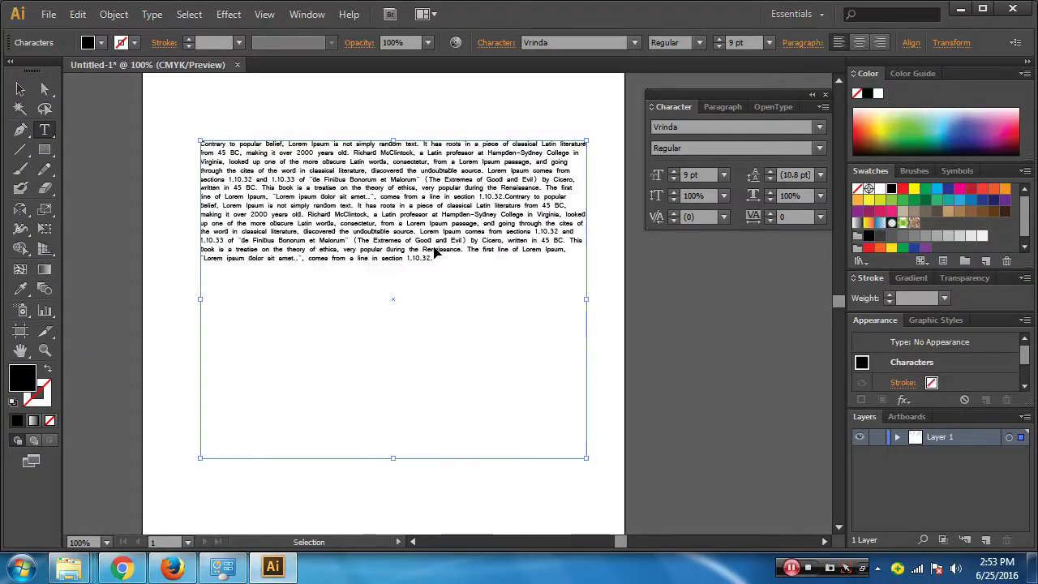
key("ctrl+v")
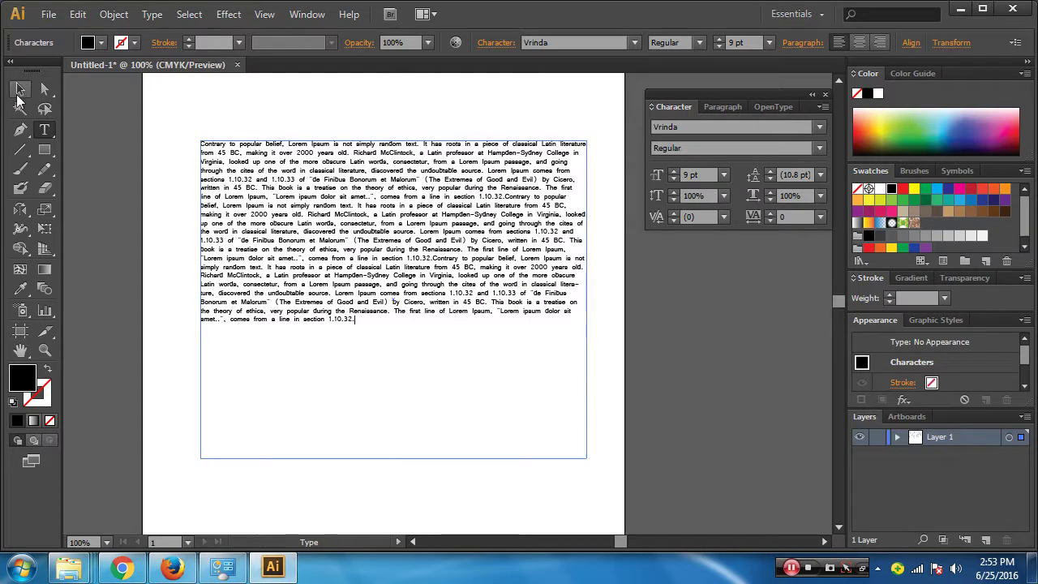
Raise the pasted text's size to 12 pt, then deselect the frame
mouse_move(403, 340)
left_mouse_down()
mouse_move(185, 180)
mouse_move(158, 113)
left_mouse_up()
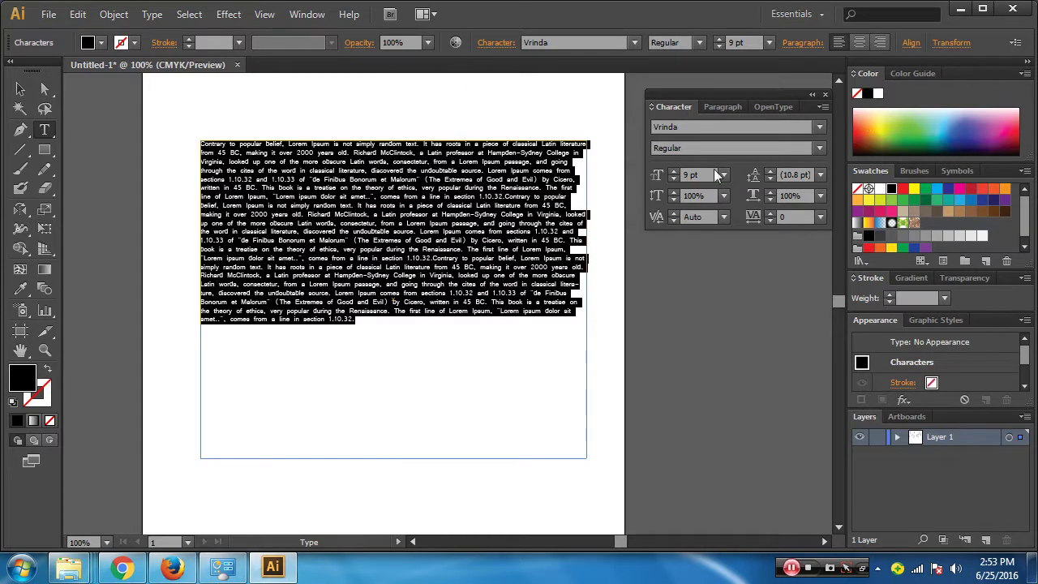
left_click(674, 171)
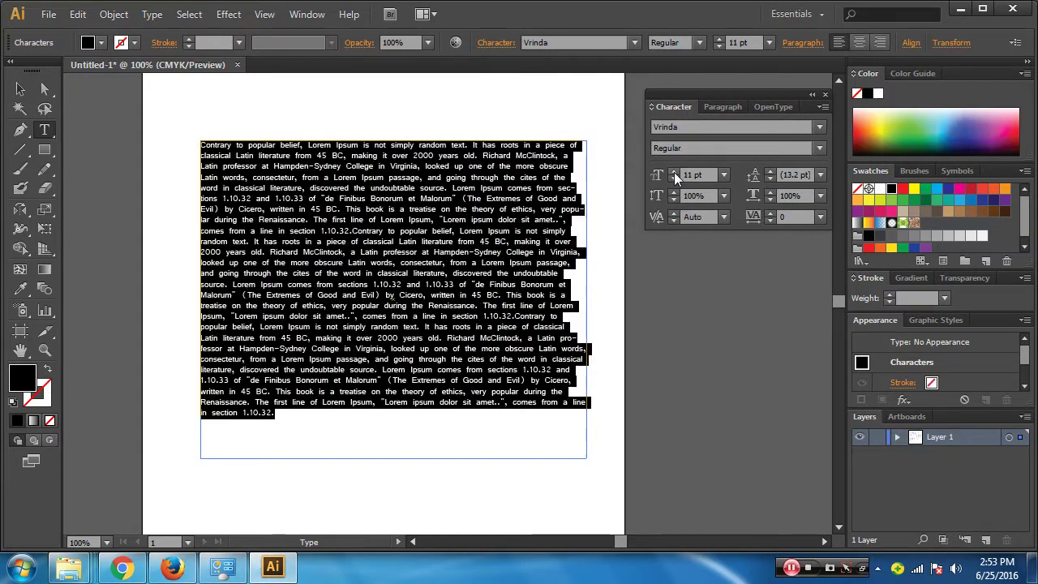
left_click(674, 172)
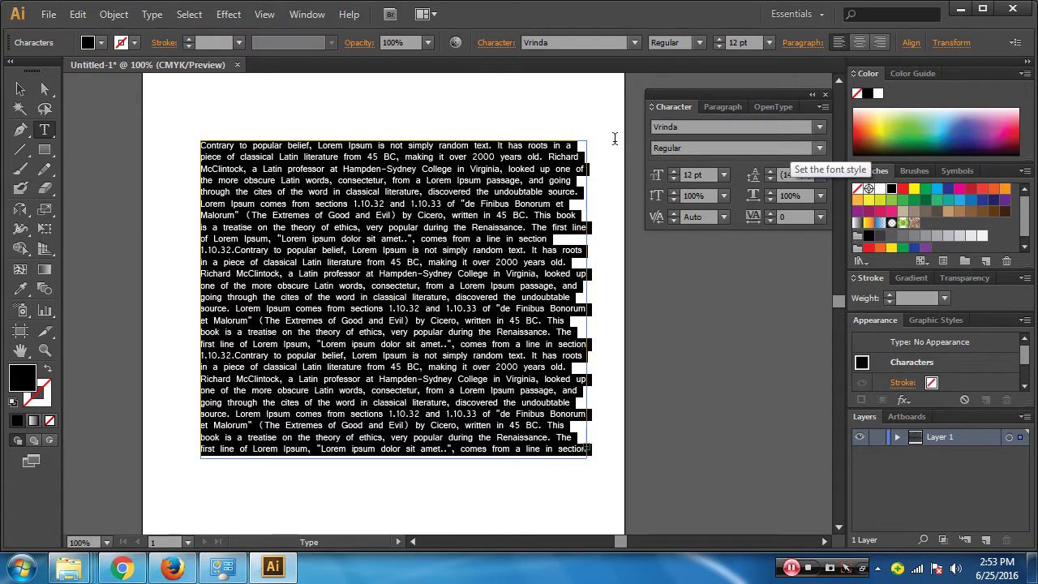
left_click(733, 106)
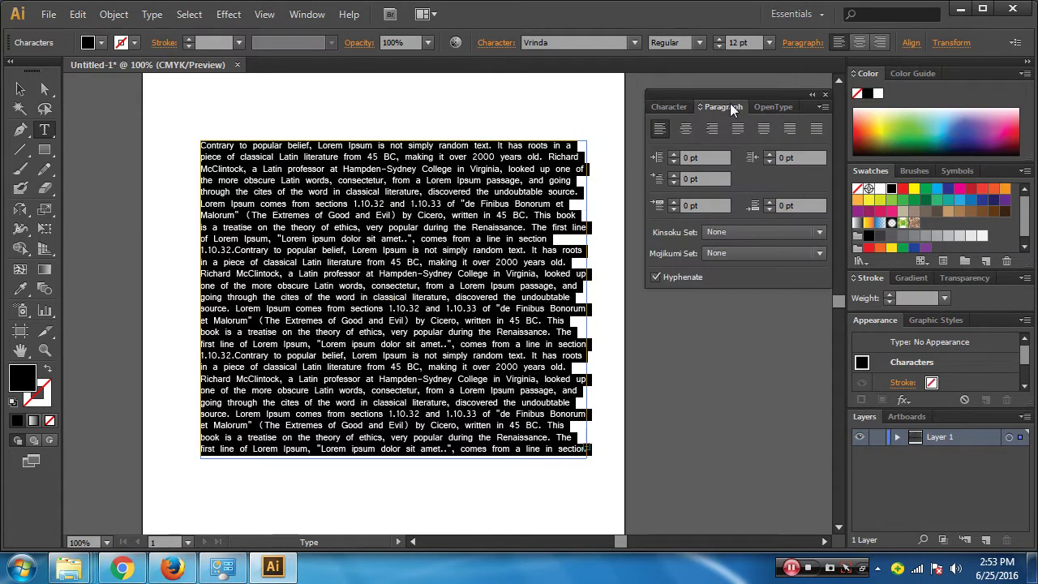
left_click(20, 89)
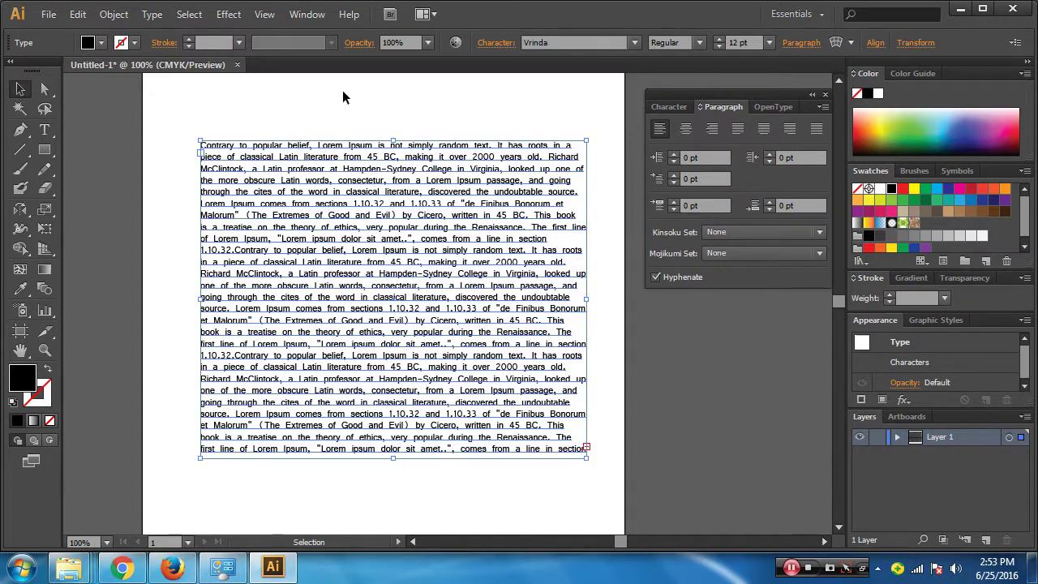
left_click(343, 93)
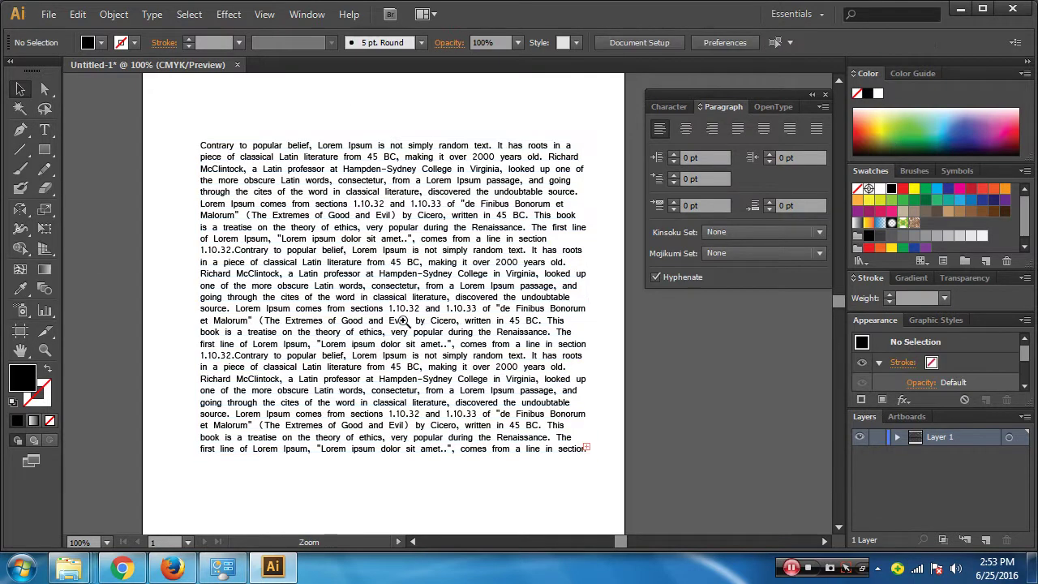
Zoom to 150% and place a text insertion point above the artboard
key("ctrl+plus")
scroll(390, 308, "up", 3)
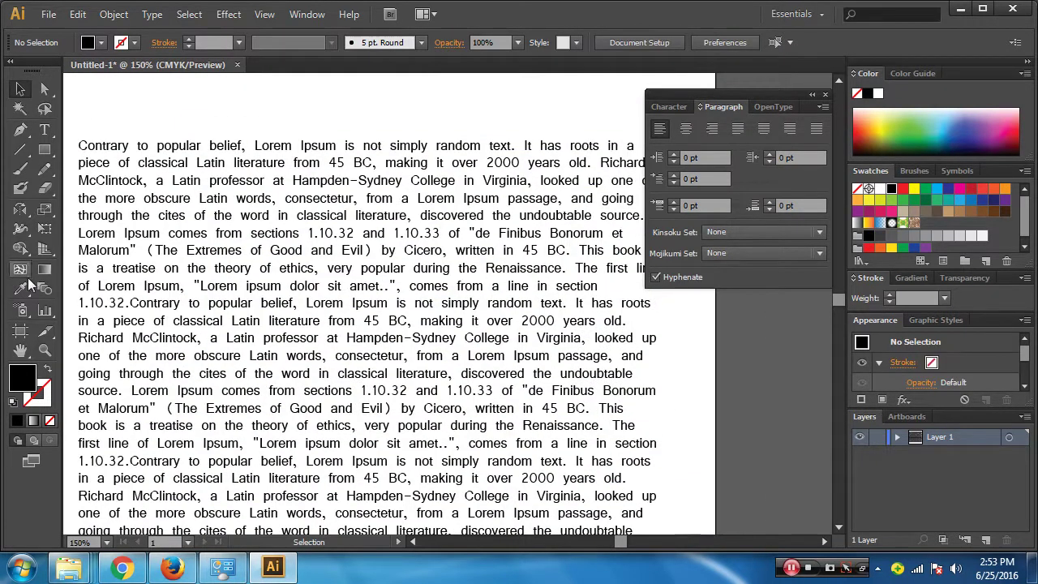
left_click(44, 130)
left_click_drag(139, 188, 381, 501)
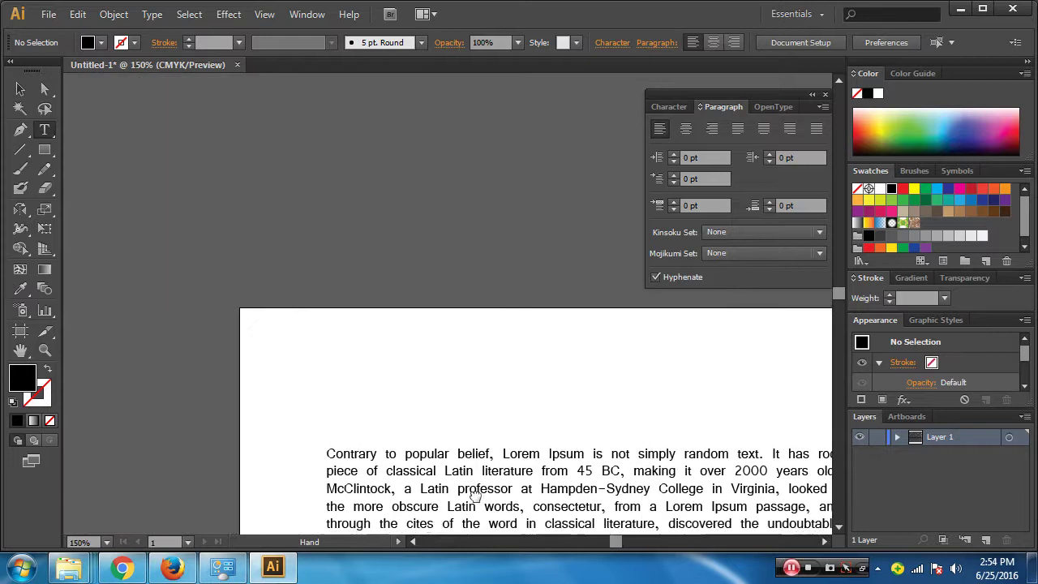
left_click(255, 256)
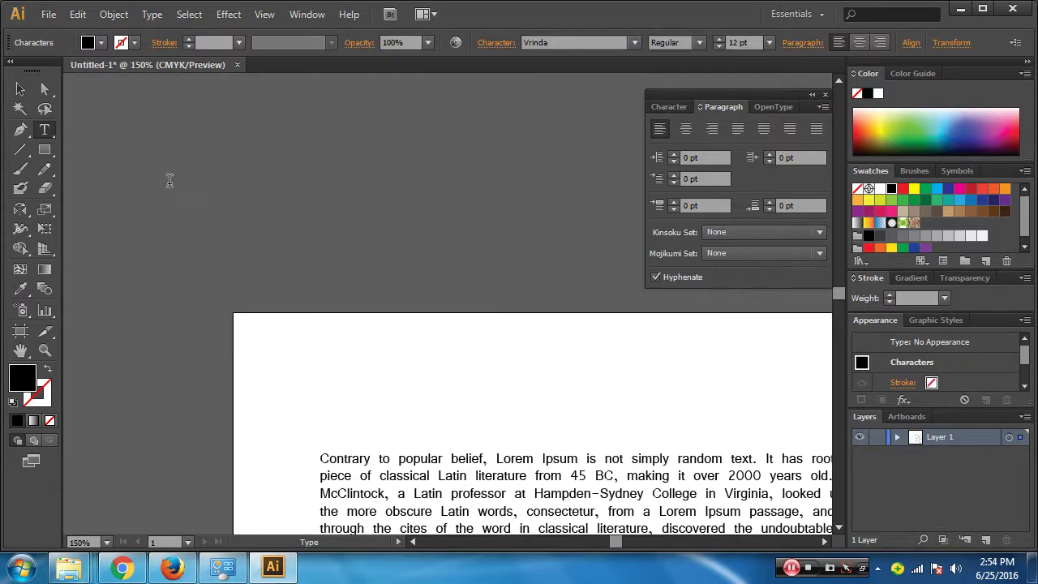
Insert the Webdings speech-bubble glyph from the Glyphs panel
left_click(103, 20)
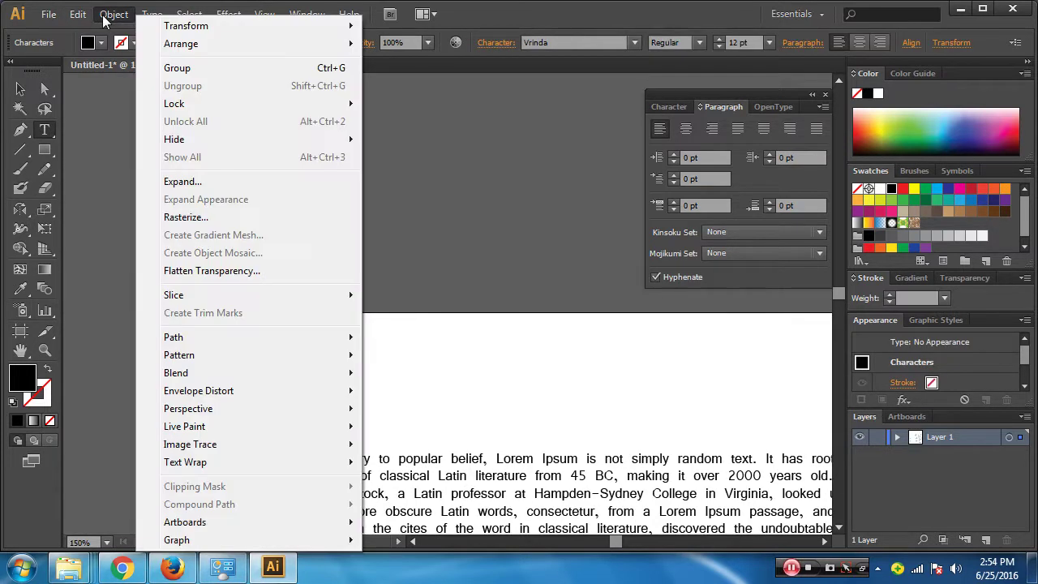
left_click(151, 14)
left_click(185, 96)
left_click(142, 364)
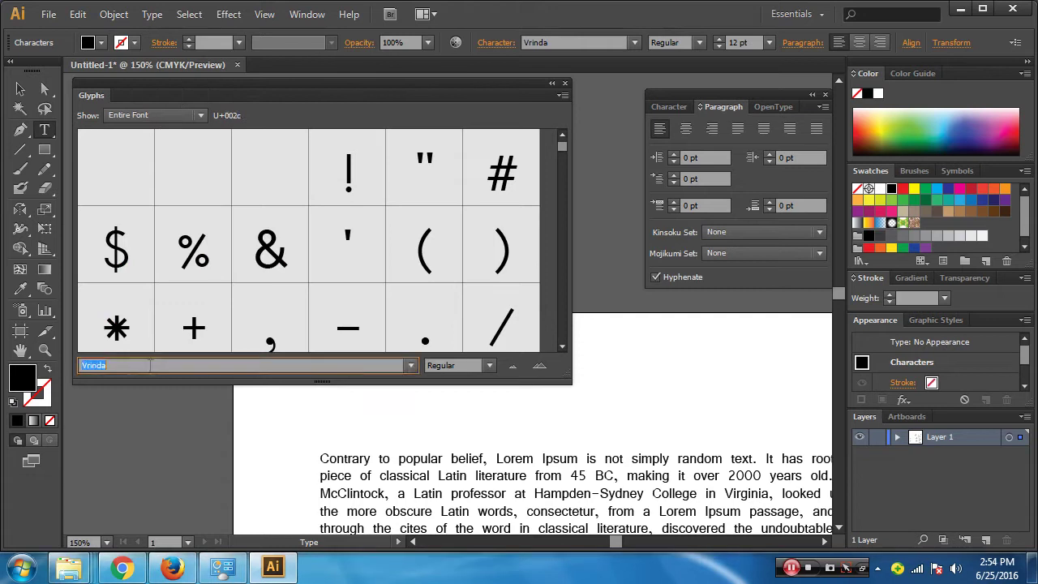
type("Webdings")
key("Return")
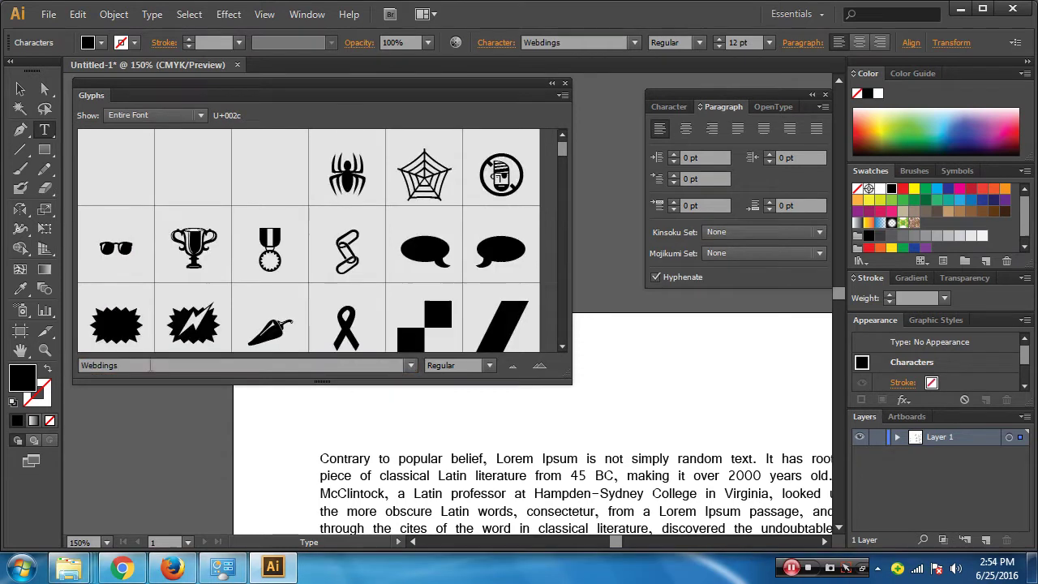
mouse_move(563, 151)
left_mouse_down()
mouse_move(563, 170)
mouse_move(563, 147)
left_mouse_up()
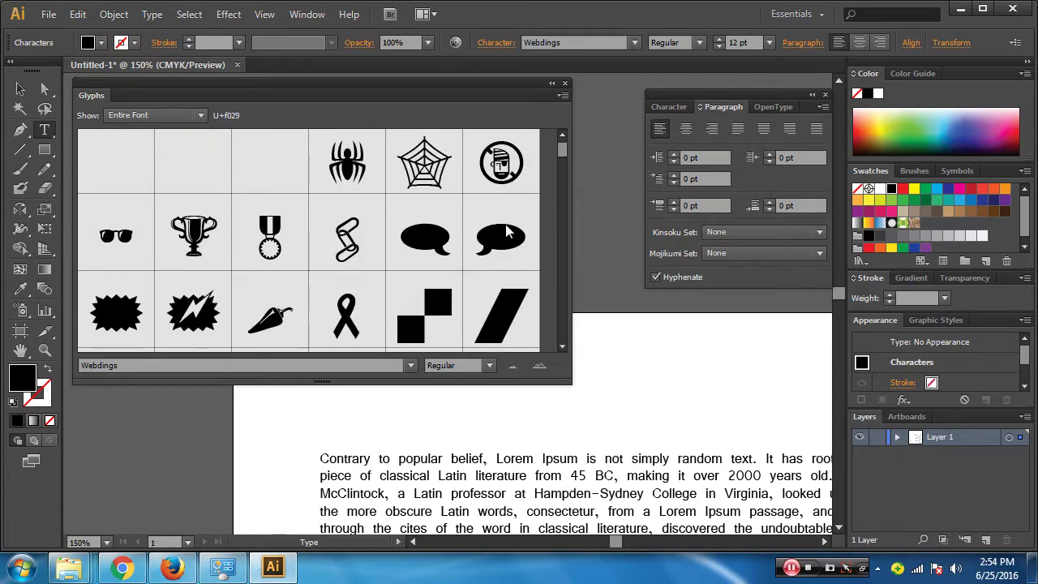
left_click(495, 227)
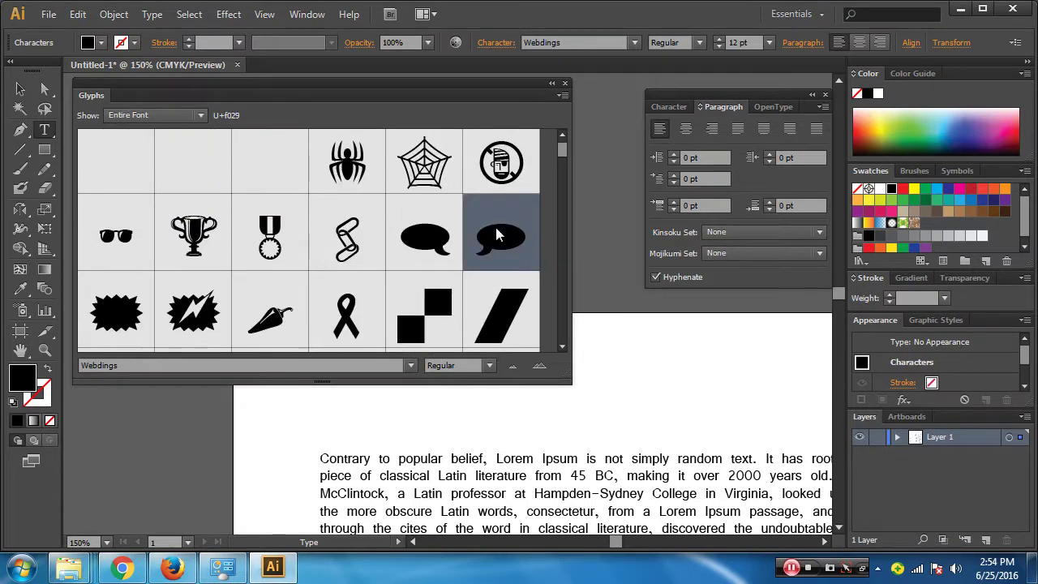
Enlarge the speech bubble to about 254 pt and expand its object and fill
mouse_move(473, 82)
left_mouse_down()
mouse_move(743, 82)
mouse_move(558, 111)
left_mouse_up()
left_click(666, 112)
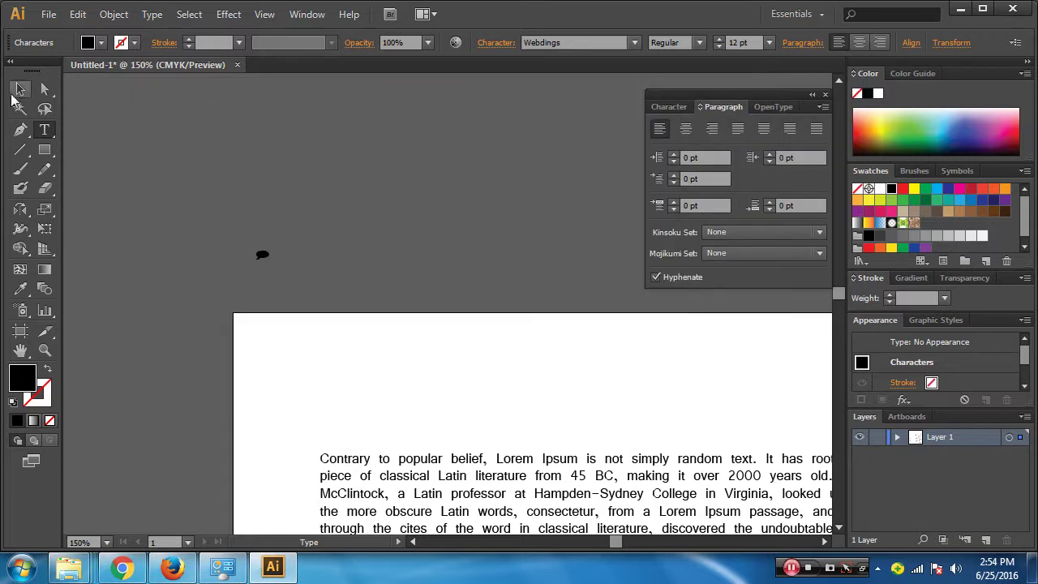
left_click(21, 89)
left_click_drag(269, 249, 468, 170)
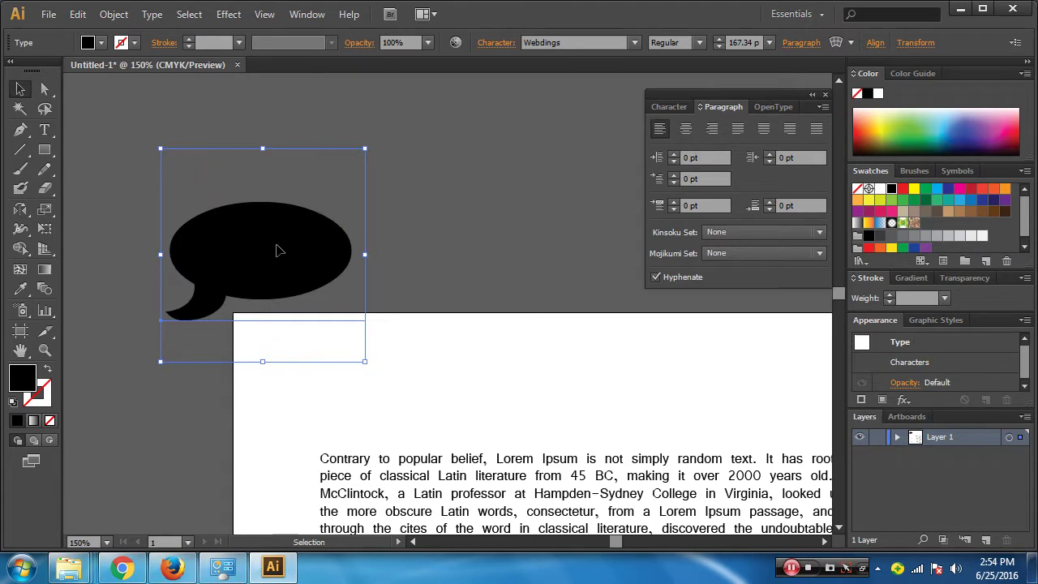
left_click_drag(364, 150, 416, 93)
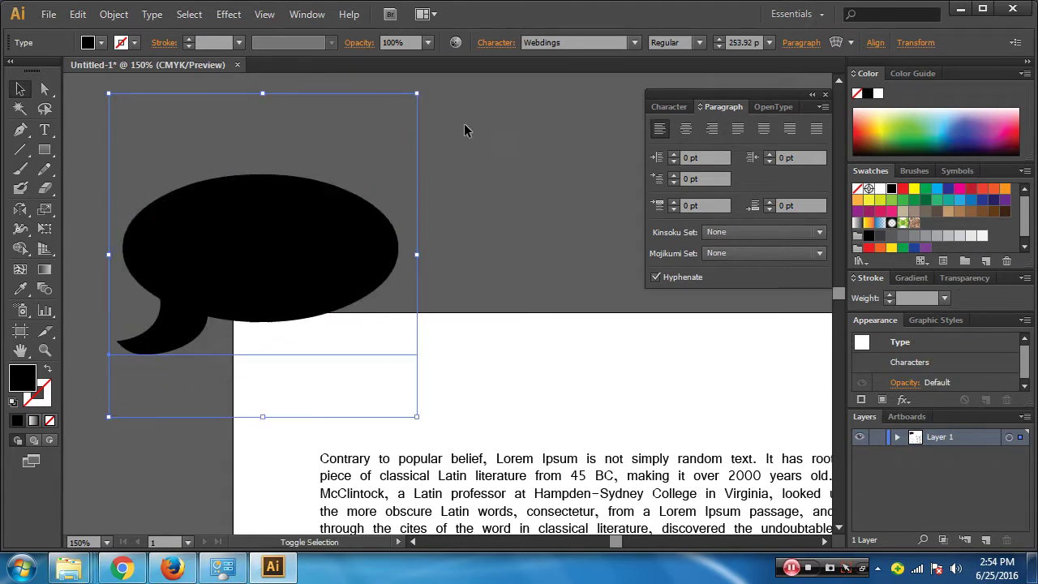
left_click(112, 16)
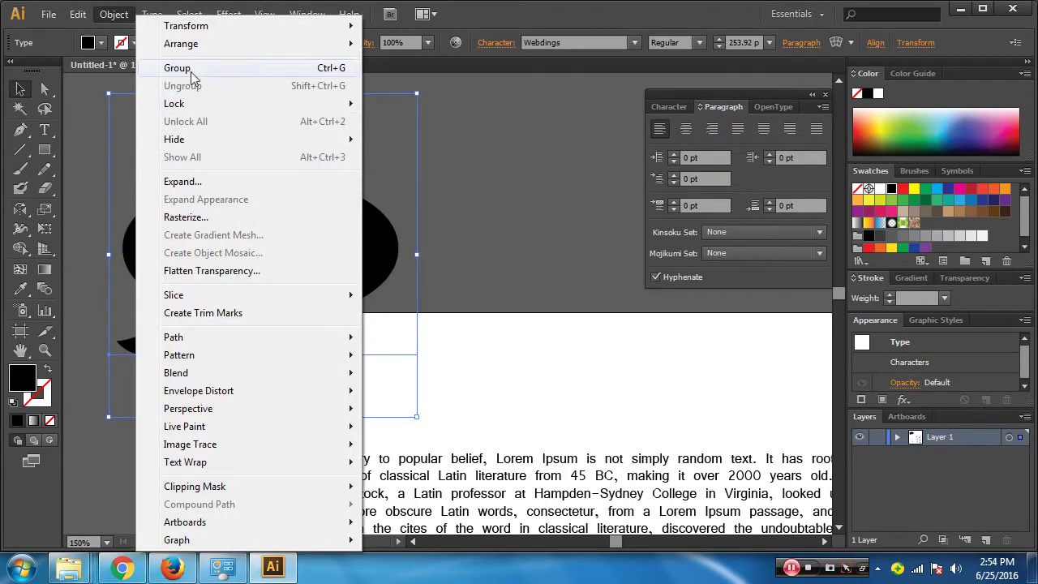
left_click(182, 182)
left_click(680, 343)
Move the black speech bubble onto the text block and enlarge it to about double size
scroll(442, 323, "down", 3)
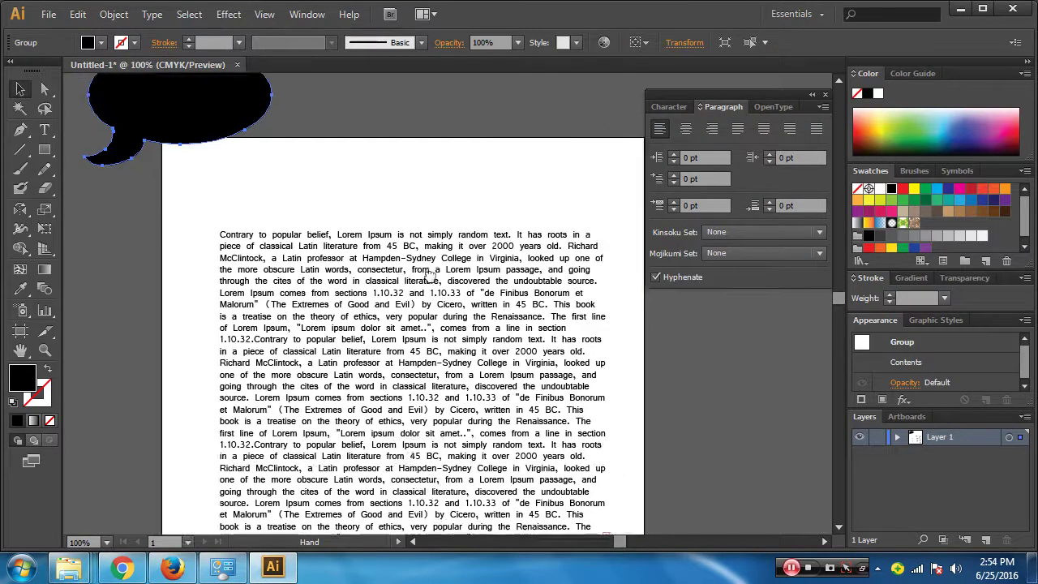
key("ctrl+minus")
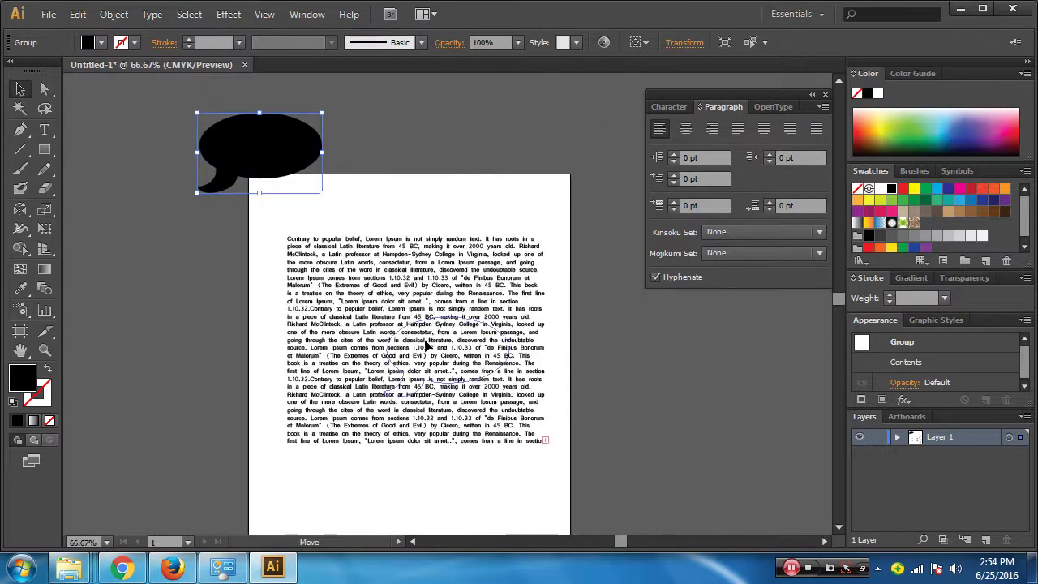
left_click_drag(427, 345, 421, 333)
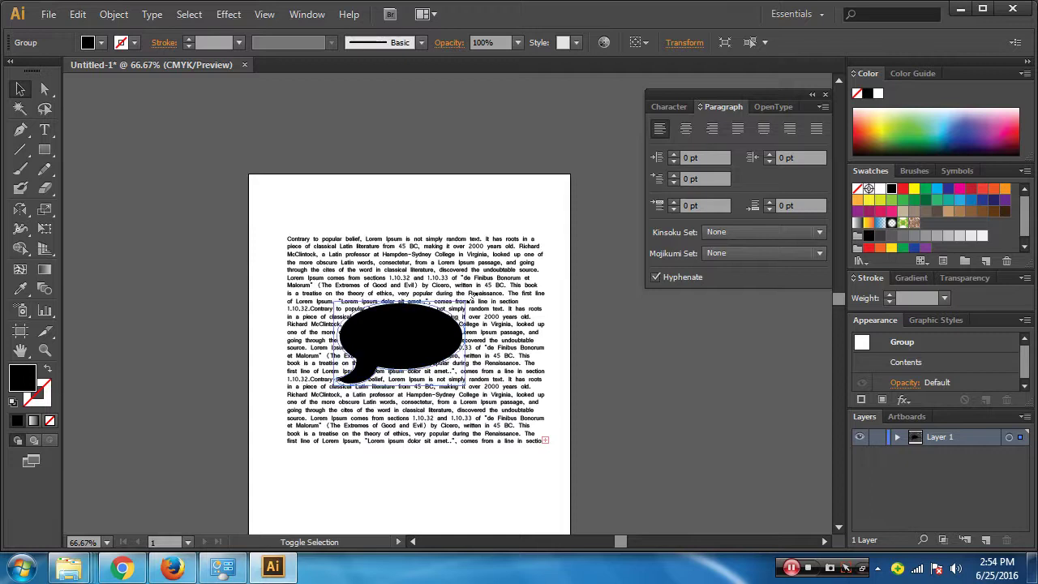
left_click_drag(463, 304, 527, 274)
left_click_drag(411, 331, 410, 345)
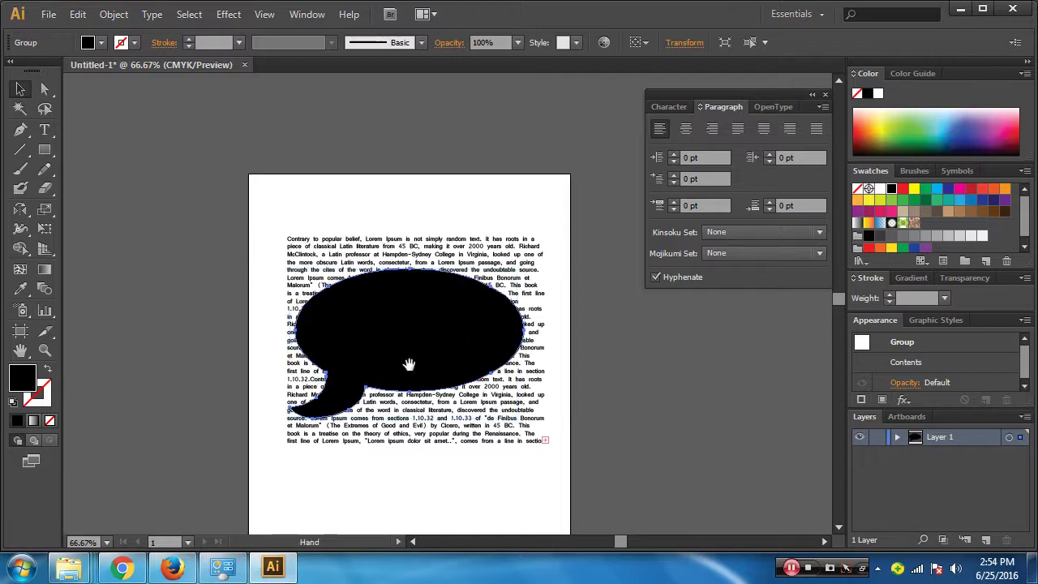
Marquee-select the text and bubble together and clip the text inside the bubble with Ctrl+7
scroll(410, 344, "down", 1)
left_click_drag(256, 185, 582, 473)
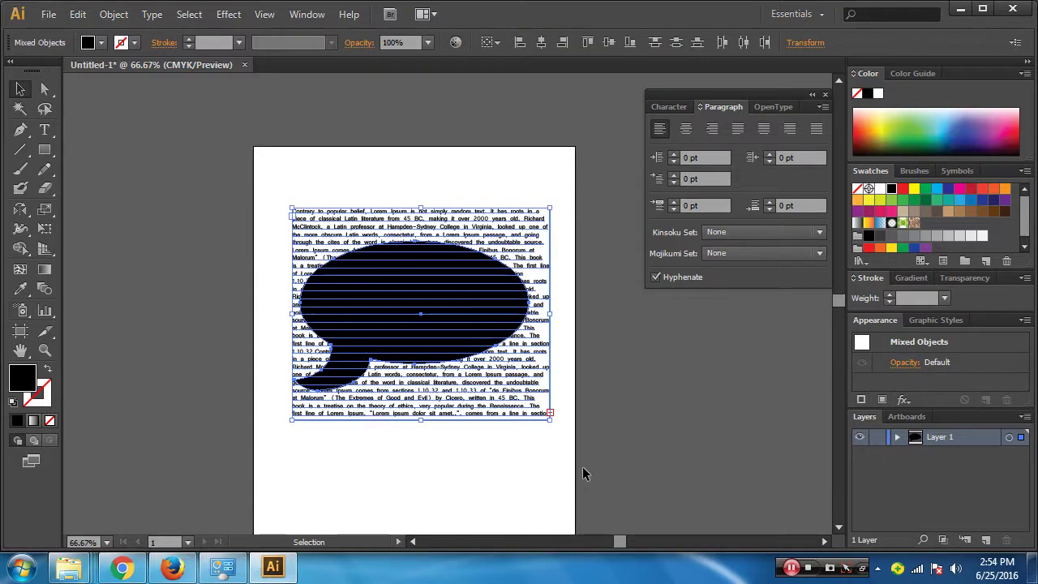
key("ctrl+7")
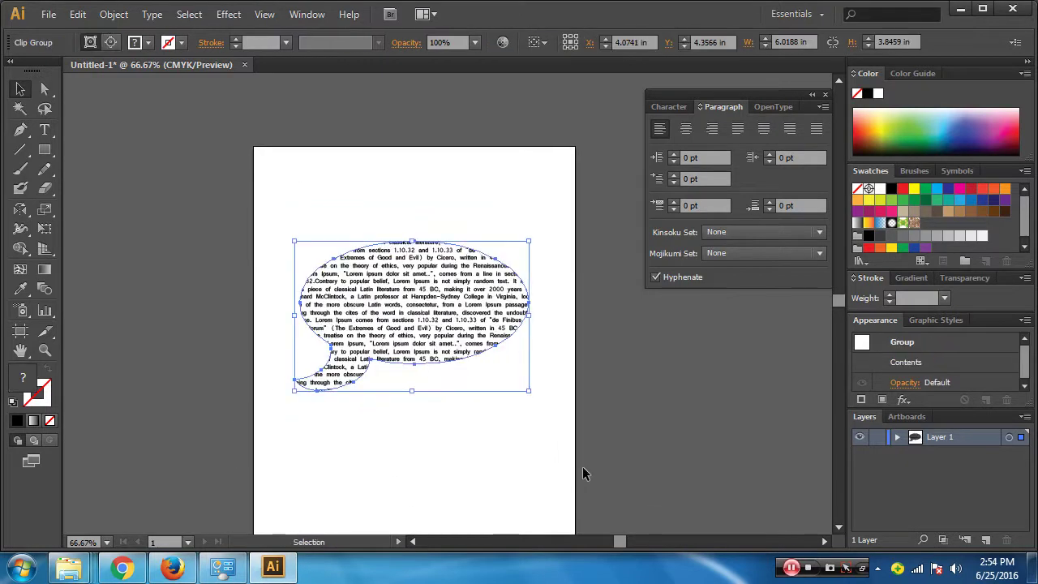
left_click(477, 483)
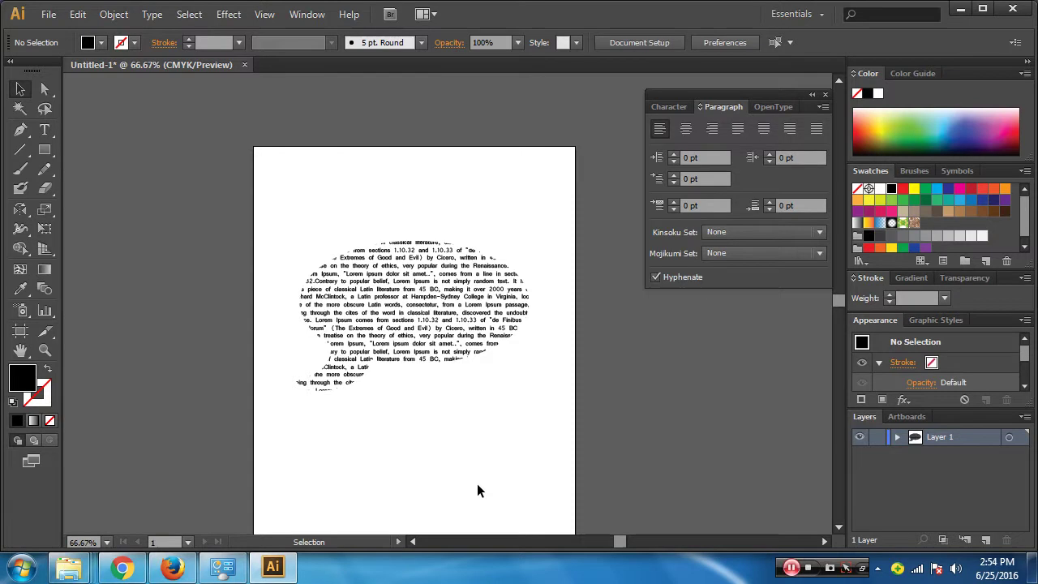
key("ctrl+a")
Draw several overlapping black stars of different sizes on empty canvas with the Star tool
left_click_drag(419, 384, 659, 371)
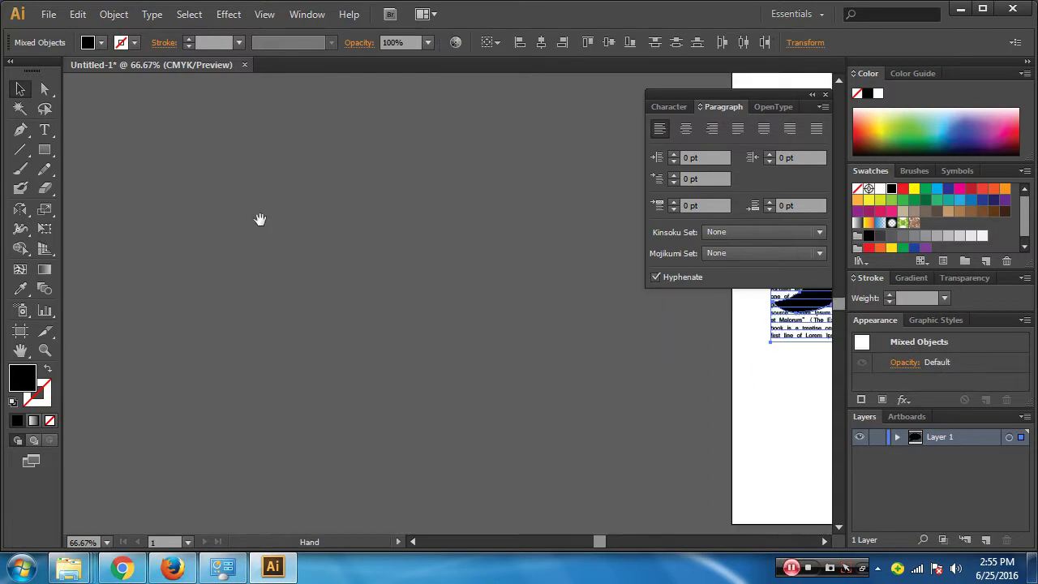
mouse_move(45, 149)
left_mouse_down()
mouse_move(119, 212)
mouse_move(122, 227)
left_mouse_up()
mouse_move(197, 282)
left_mouse_down()
mouse_move(232, 273)
mouse_move(273, 281)
mouse_move(312, 247)
left_mouse_up()
mouse_move(212, 304)
left_mouse_down()
mouse_move(243, 325)
mouse_move(205, 321)
left_mouse_up()
left_click_drag(164, 272, 174, 285)
left_click_drag(180, 225, 213, 203)
left_click_drag(254, 226, 276, 237)
Add two more small stars, nudge the bottom one into the cluster, and fill all stars yellow
left_click_drag(166, 284, 139, 276)
left_click_drag(197, 357, 204, 367)
left_click(23, 89)
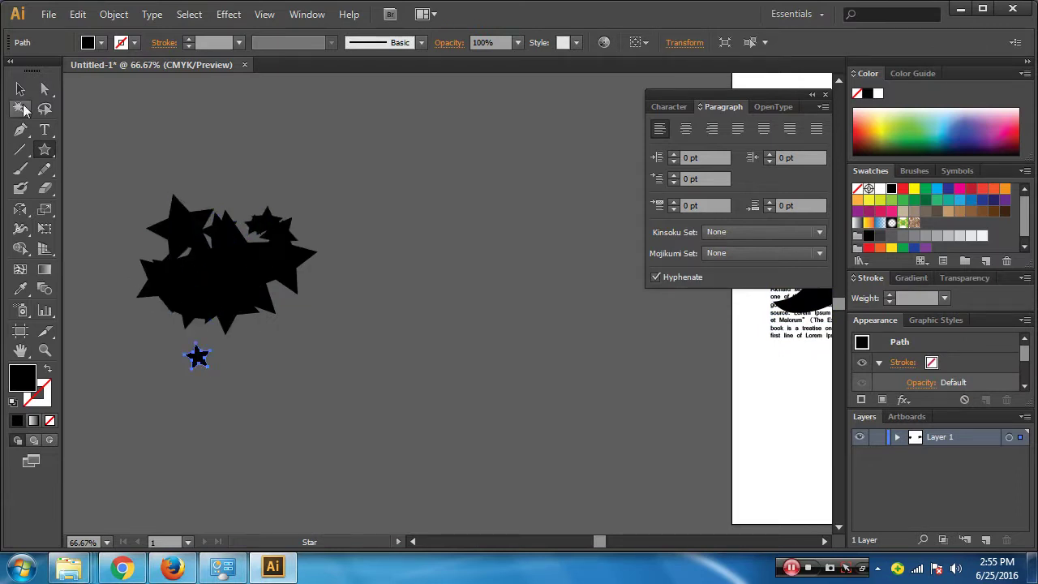
left_click_drag(198, 360, 199, 326)
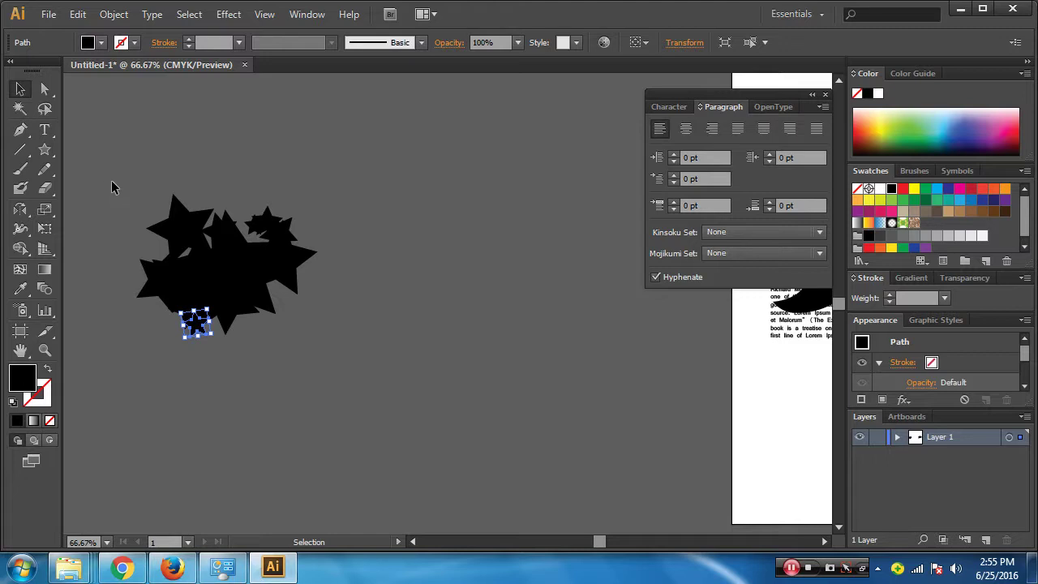
left_click_drag(112, 183, 329, 364)
left_click(885, 123)
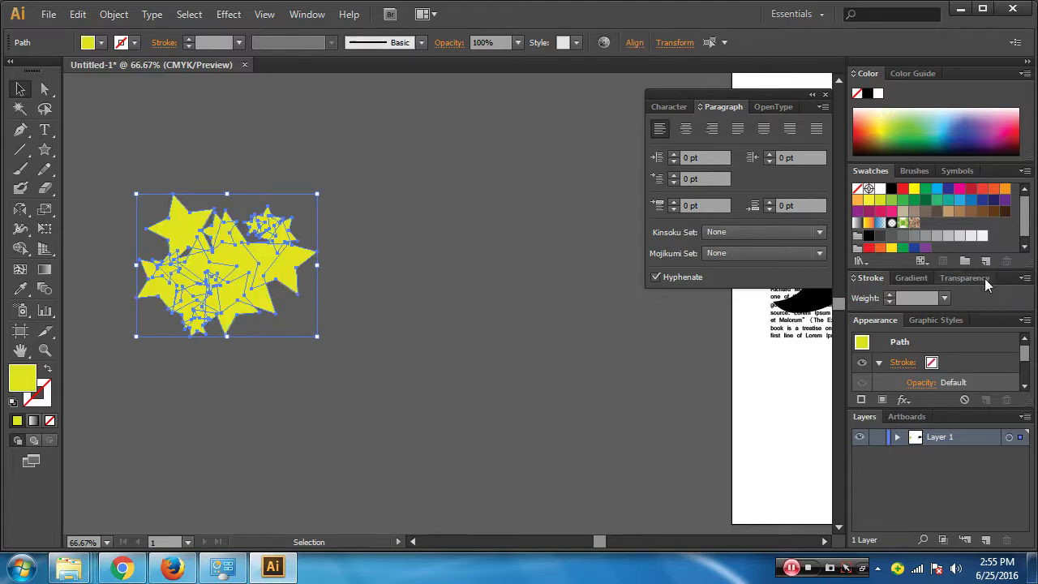
Set the yellow star cluster's opacity to 70% in the Transparency panel
left_click(964, 277)
left_click(1022, 270)
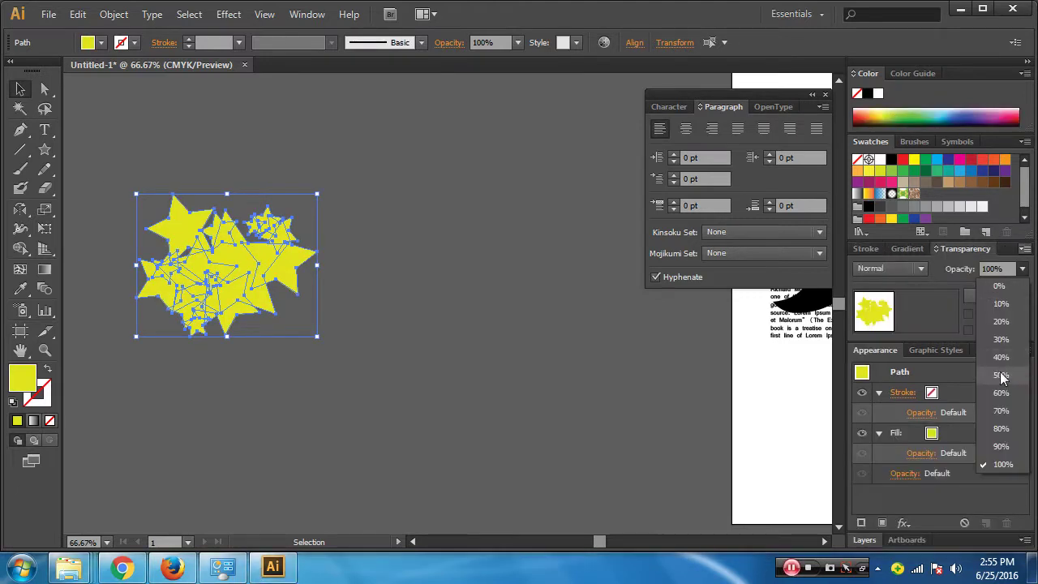
left_click(999, 416)
left_click(475, 393)
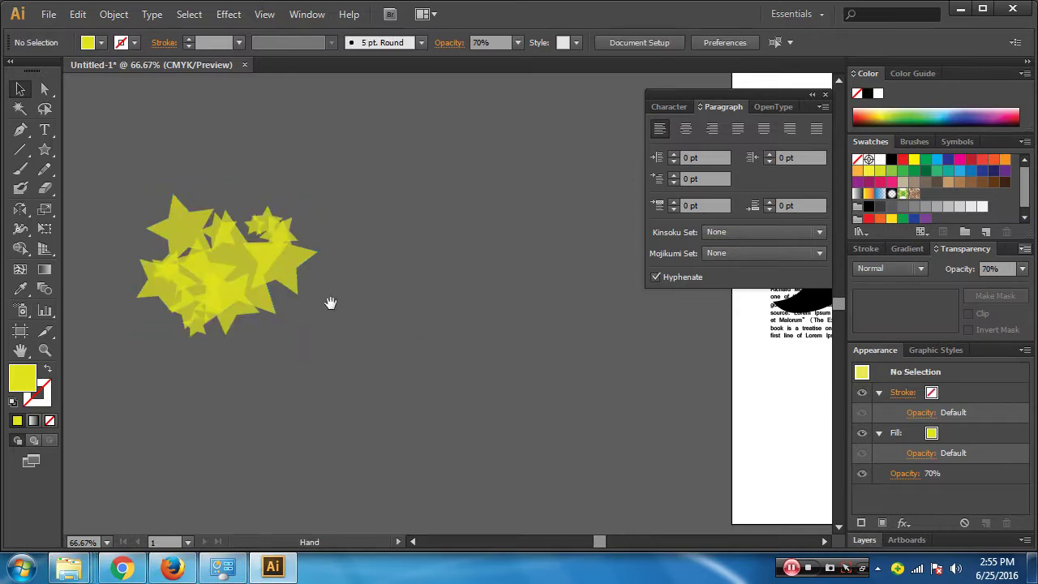
Zoom in on the stars and shift the small top star to the left
left_click_drag(329, 298, 491, 329)
scroll(492, 333, "up", 2)
left_click_drag(431, 241, 400, 255)
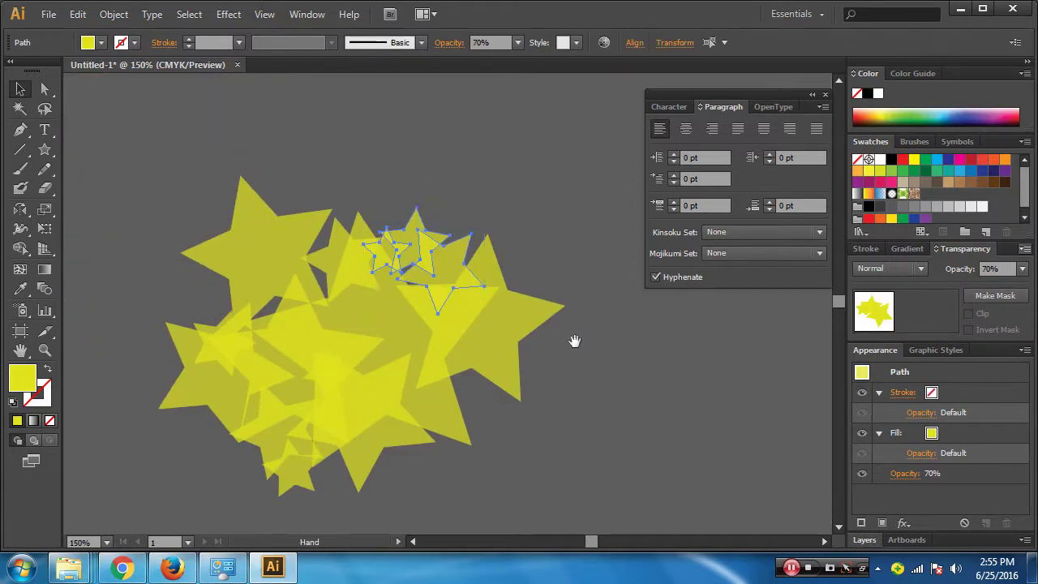
scroll(574, 343, "down", 2)
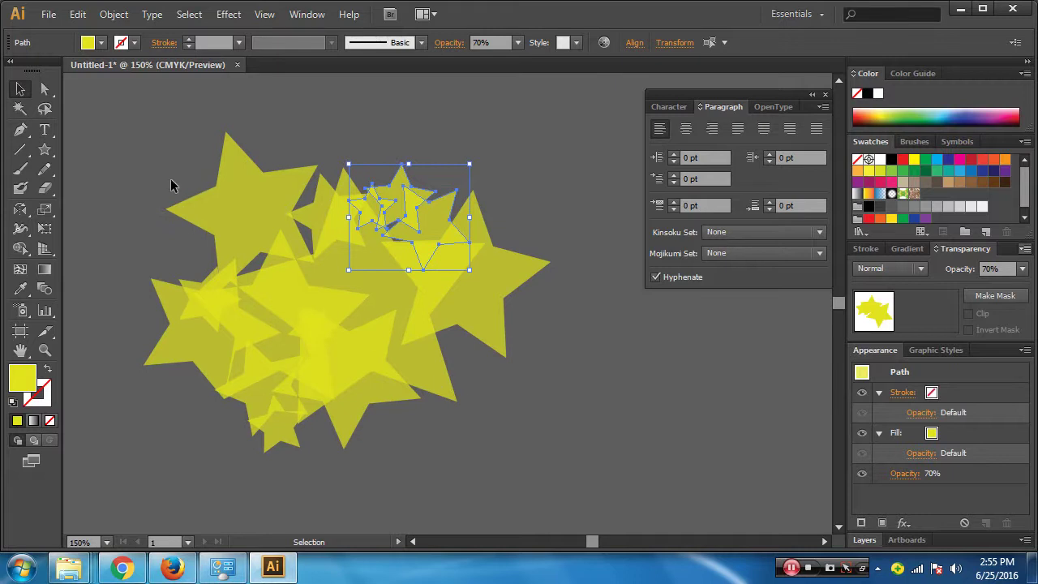
Give every star in the cluster a thin red 1 pt outline
left_click_drag(128, 164, 576, 472)
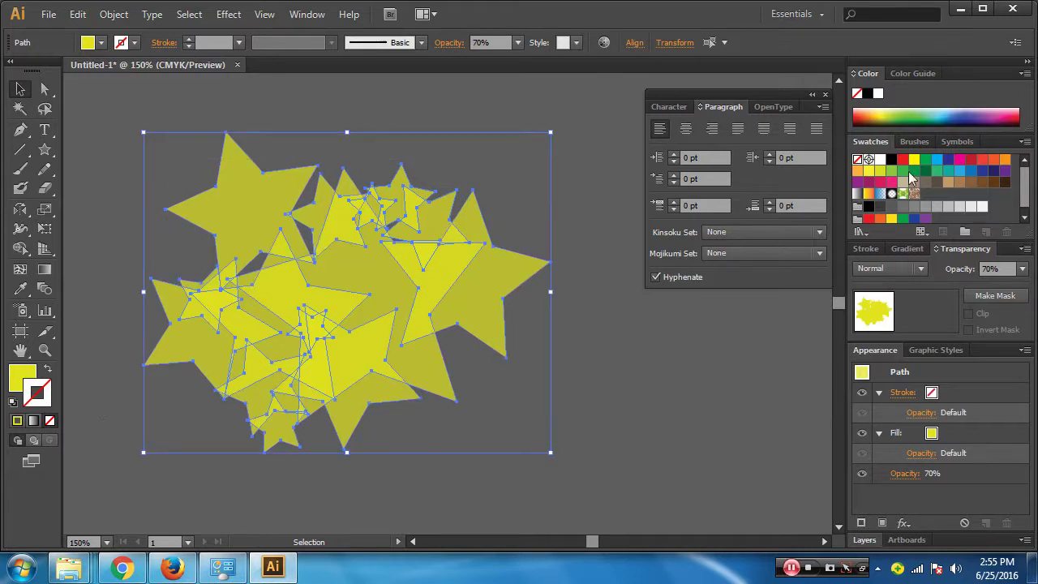
left_click(899, 159)
left_click(608, 409)
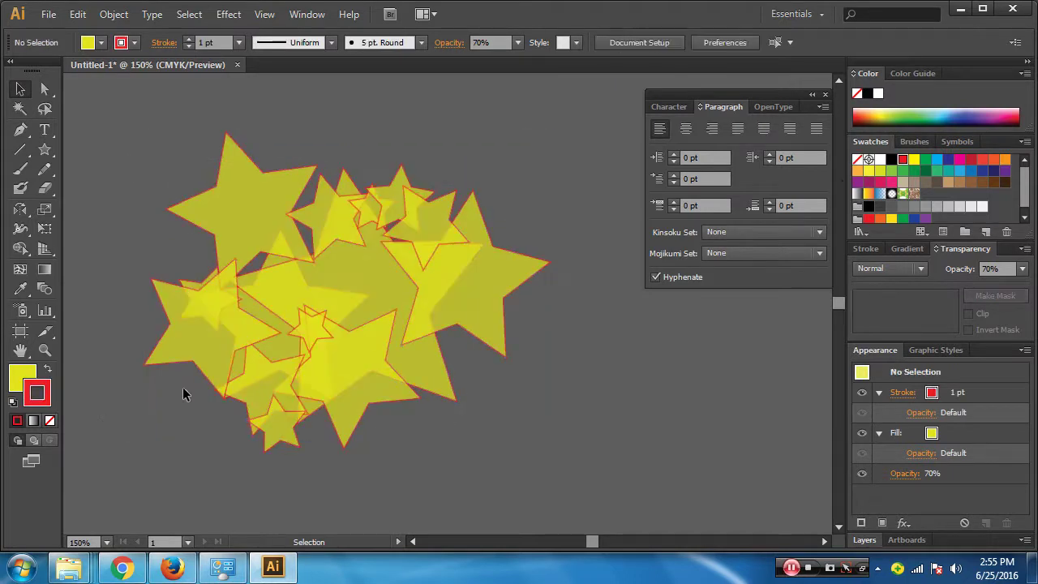
Draw an ellipse over the middle of the stars and fill it tan
mouse_move(45, 149)
left_mouse_down()
mouse_move(144, 178)
mouse_move(124, 188)
left_mouse_up()
left_click_drag(224, 222, 415, 380)
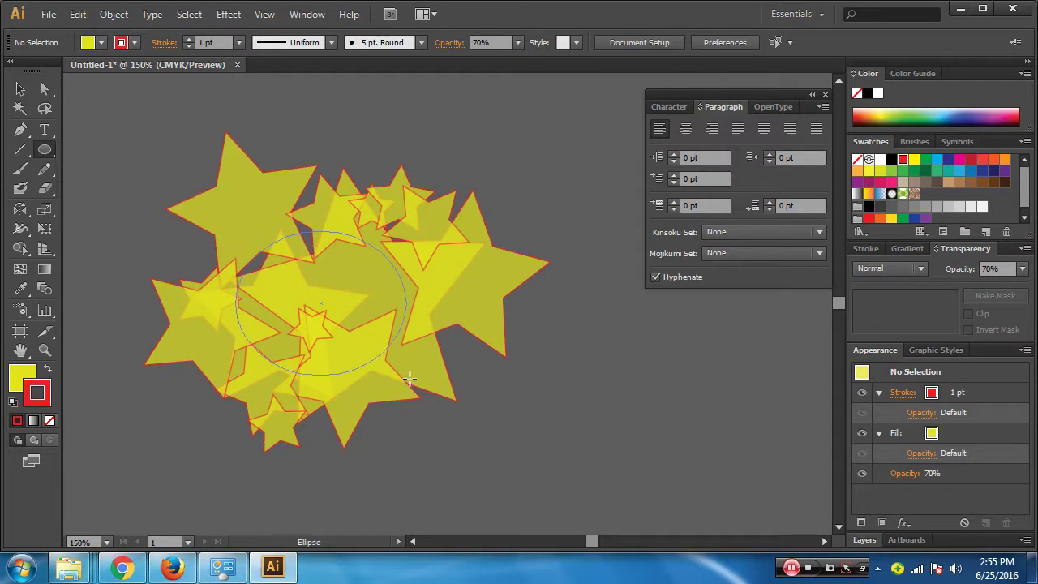
left_click_drag(415, 381, 442, 400)
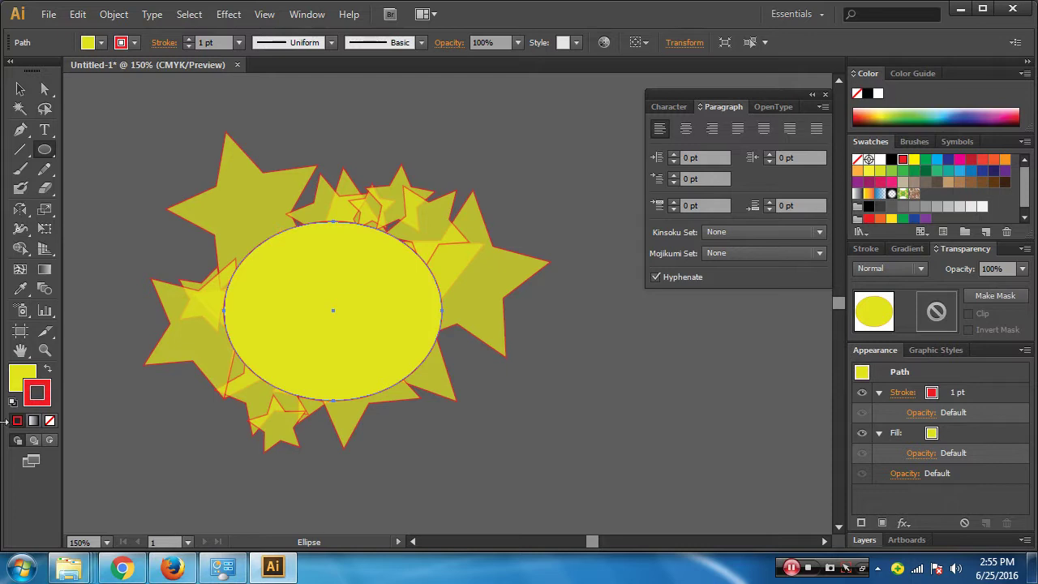
left_click(26, 376)
left_click(947, 183)
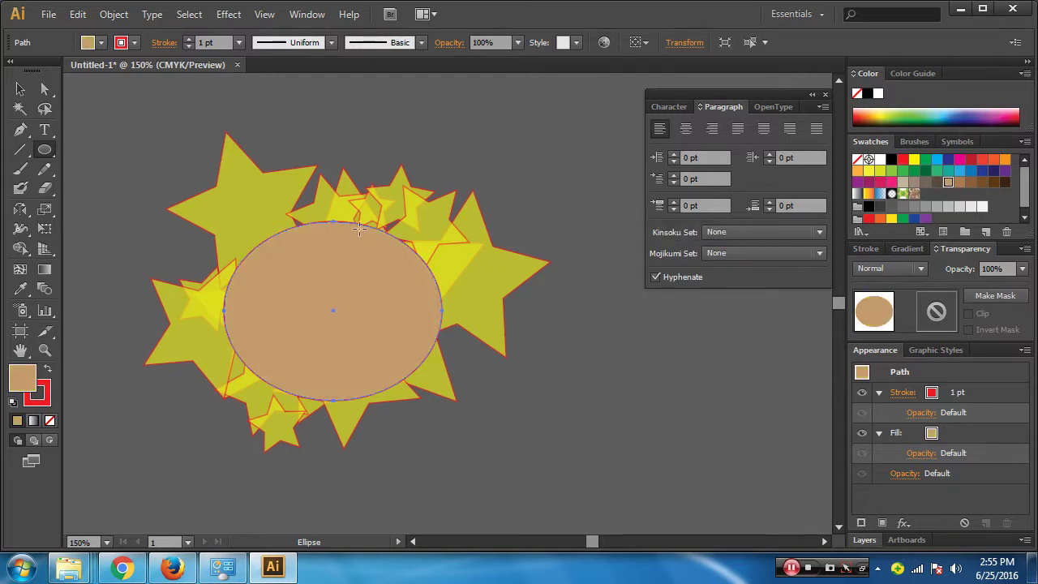
Select the ellipse with all the stars and apply Object > Clipping Mask > Make
key("v")
left_click_drag(154, 138, 596, 465)
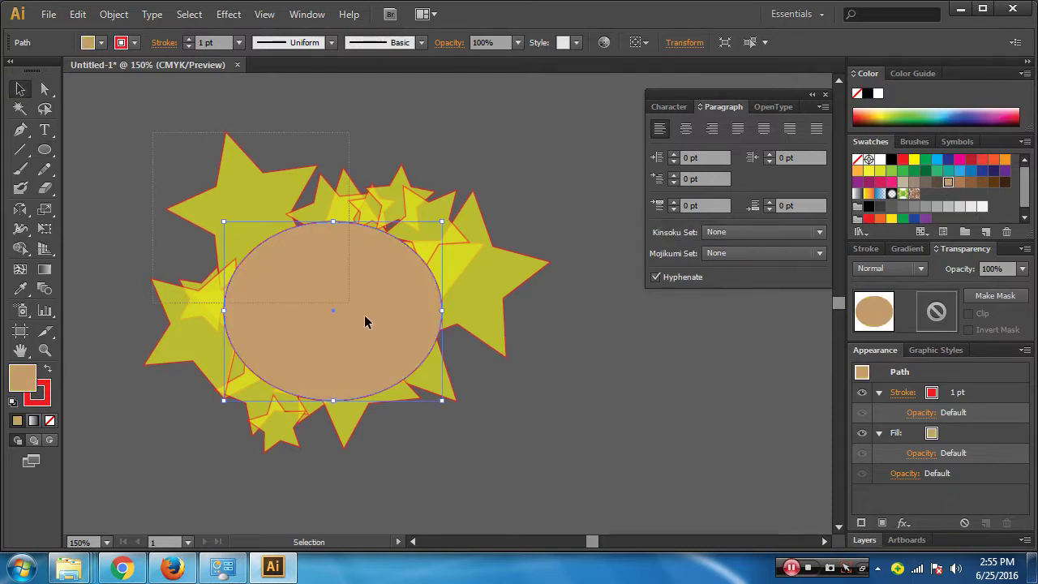
left_click(614, 383)
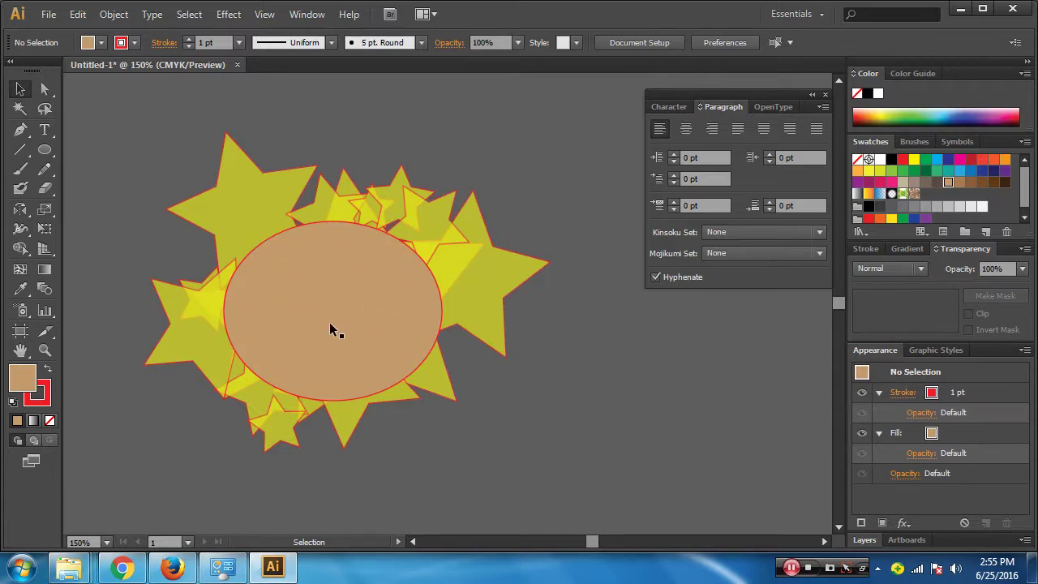
left_click_drag(110, 153, 579, 469)
key("a")
key("v")
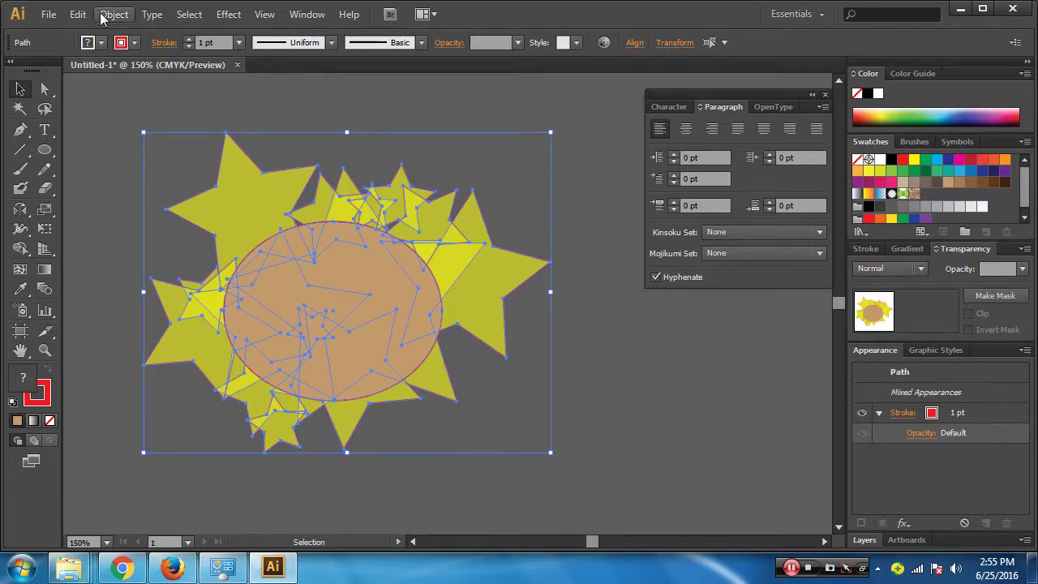
left_click(103, 15)
mouse_move(194, 486)
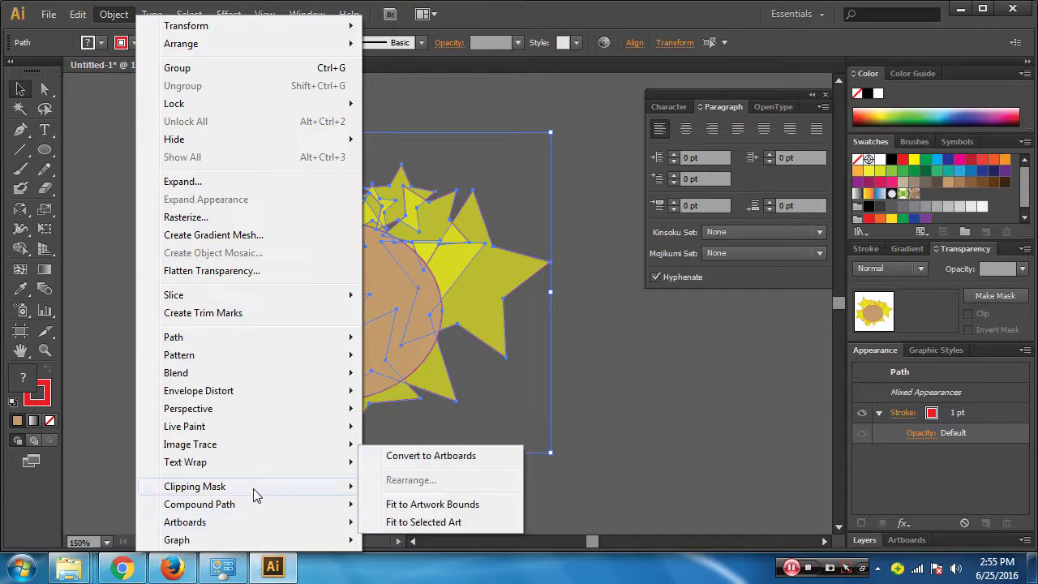
left_click(399, 486)
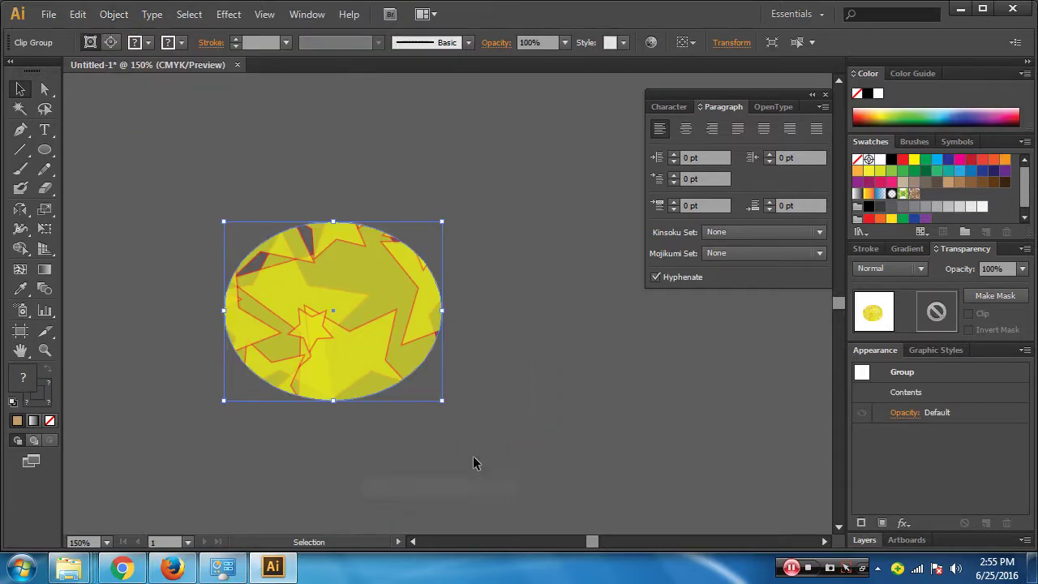
left_click(360, 472)
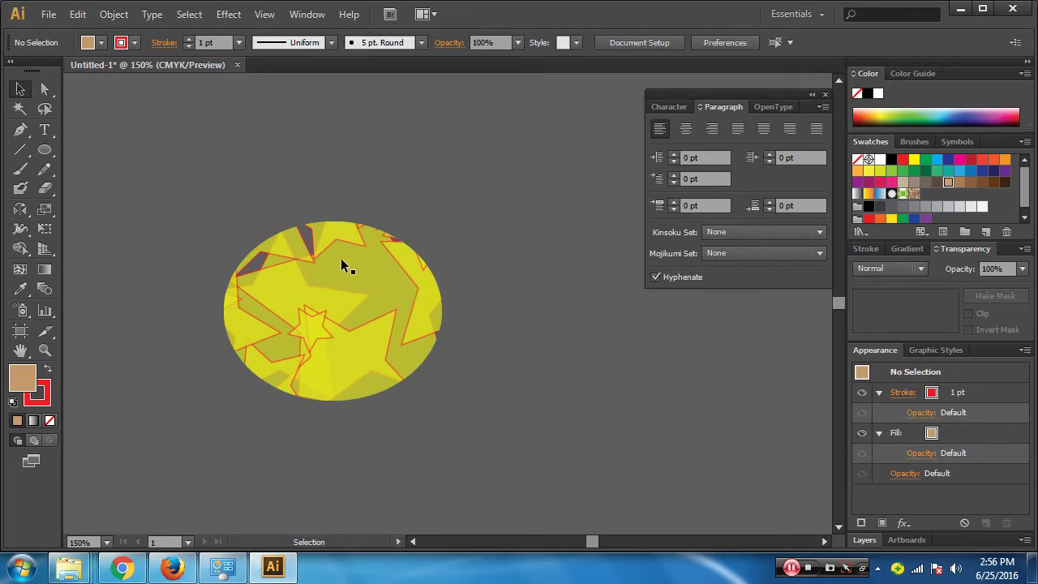
left_click(330, 318)
Delete the selected star-filled ellipse from the canvas
key("Delete")
scroll(421, 410, "right", 5)
scroll(430, 398, "right", 5)
scroll(431, 398, "down", 2)
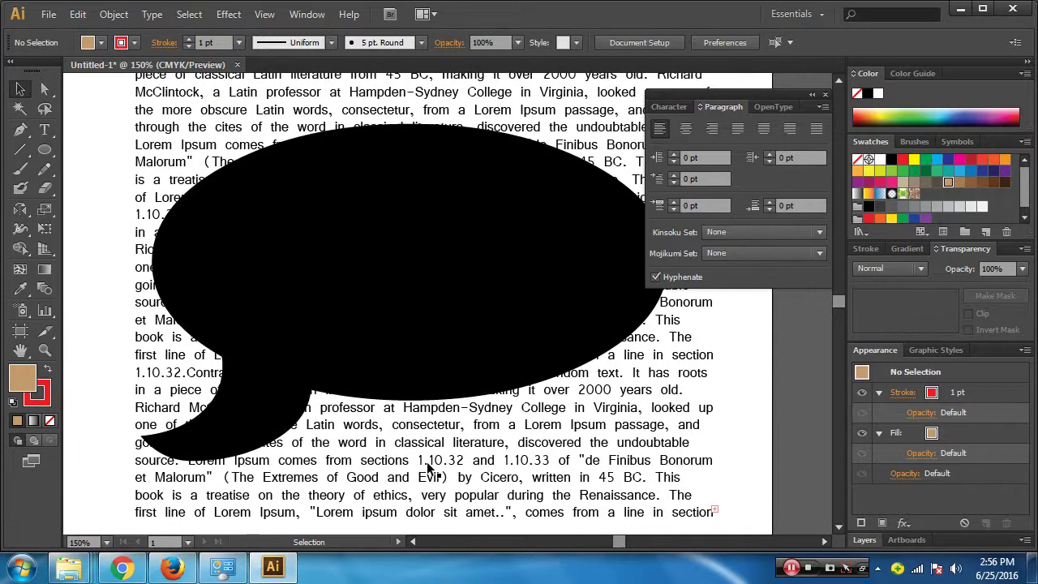
Clip the Lorem Ipsum text inside the speech bubble with Ctrl+7
left_click_drag(88, 225, 287, 308)
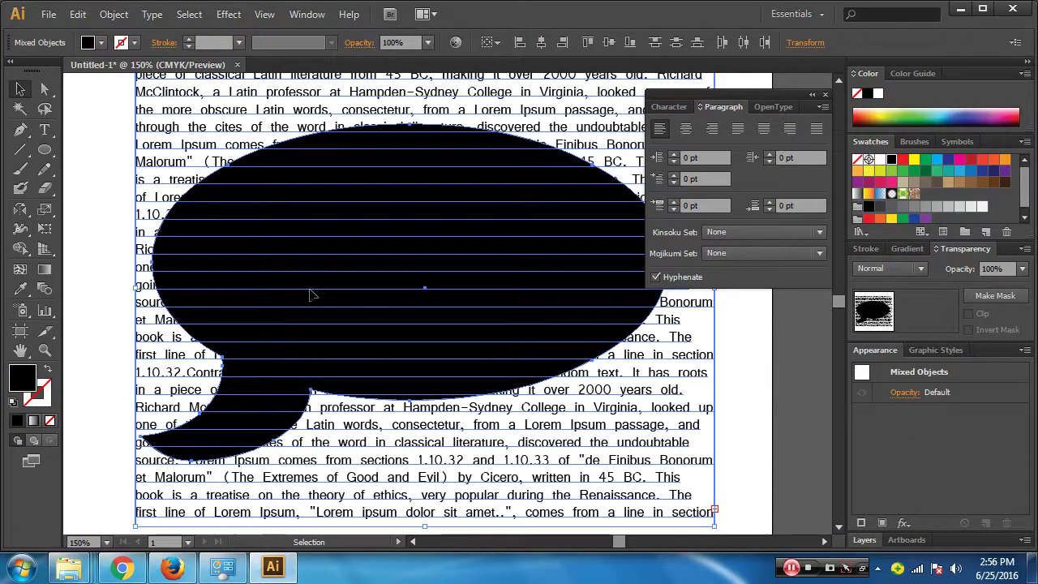
key("a")
key("ctrl+7")
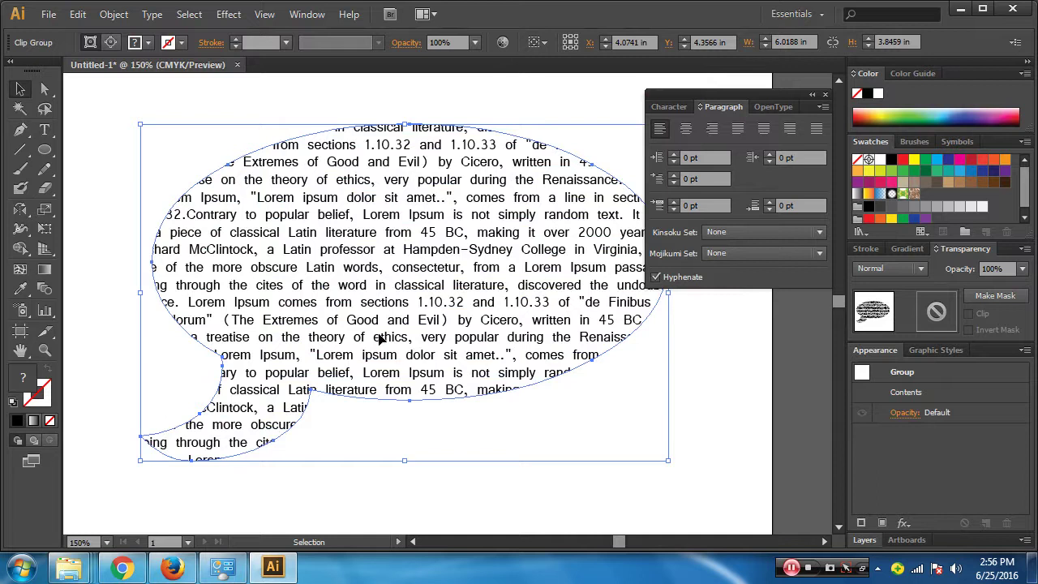
left_click(731, 435)
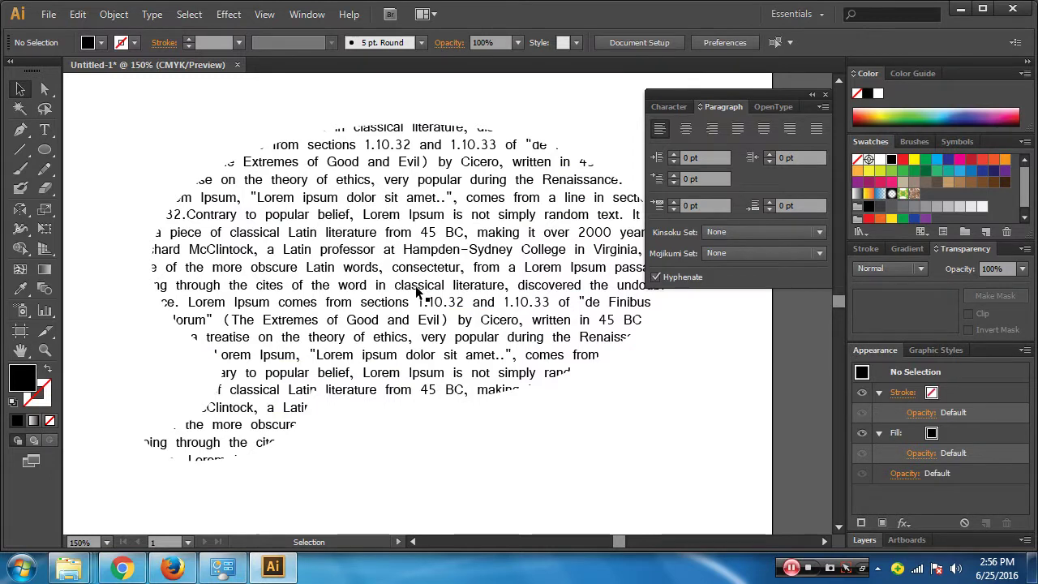
left_click_drag(190, 325, 494, 345)
left_click(494, 344)
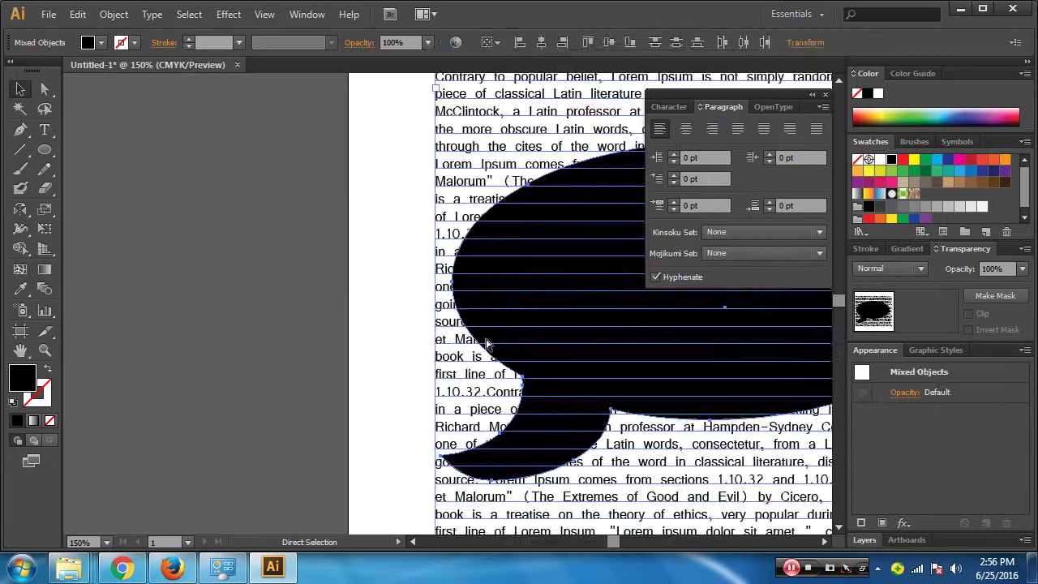
Locate the remaining star-pattern ellipse group and delete it
scroll(401, 329, "left", 5)
left_click(424, 327, "alt")
left_click(403, 308, "alt")
left_click_drag(379, 322, 450, 346)
key("ctrl+1")
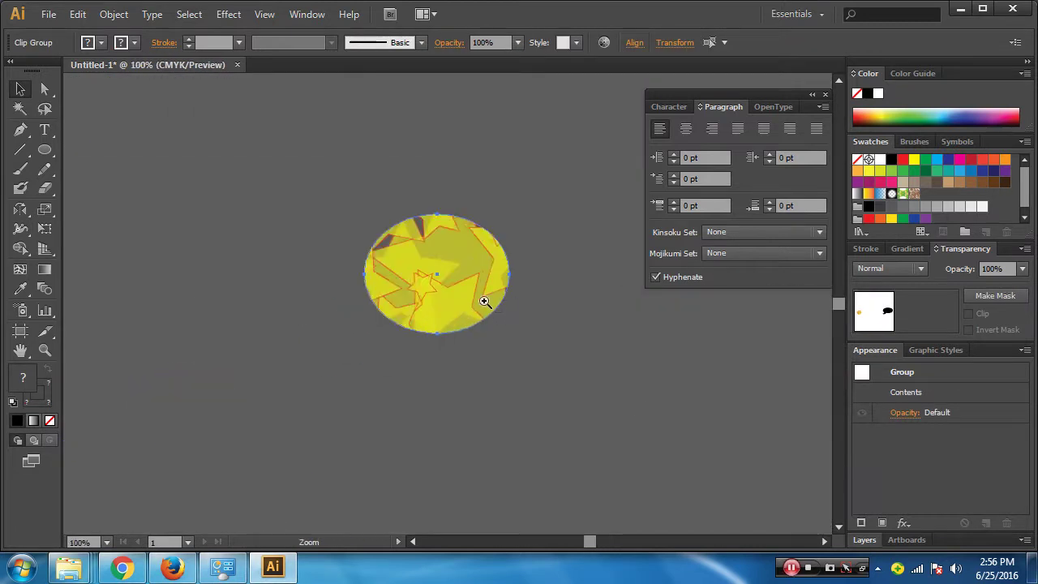
key("ctrl+equal")
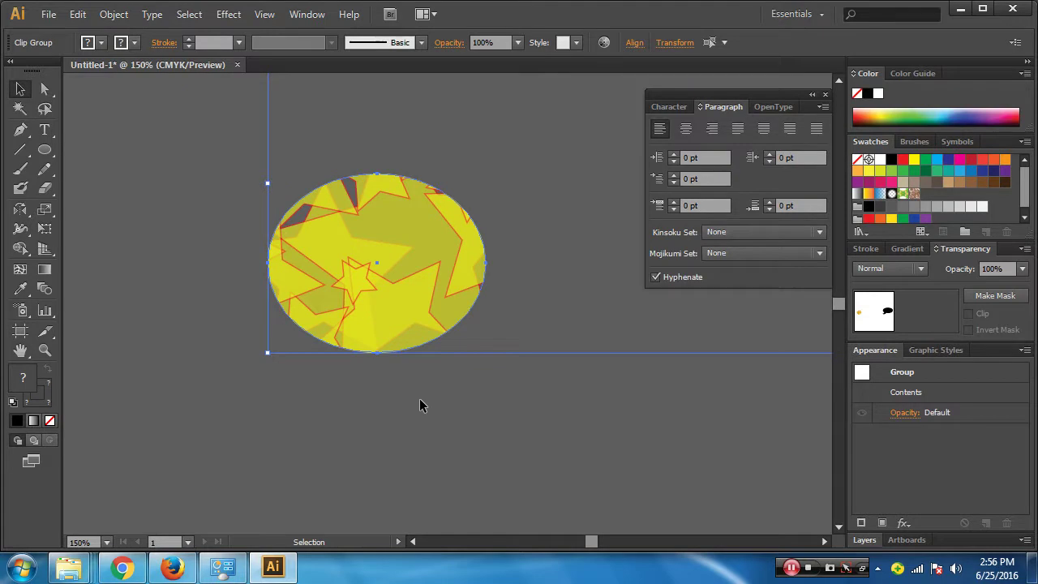
left_click(419, 438)
key("ctrl+a")
key("Delete")
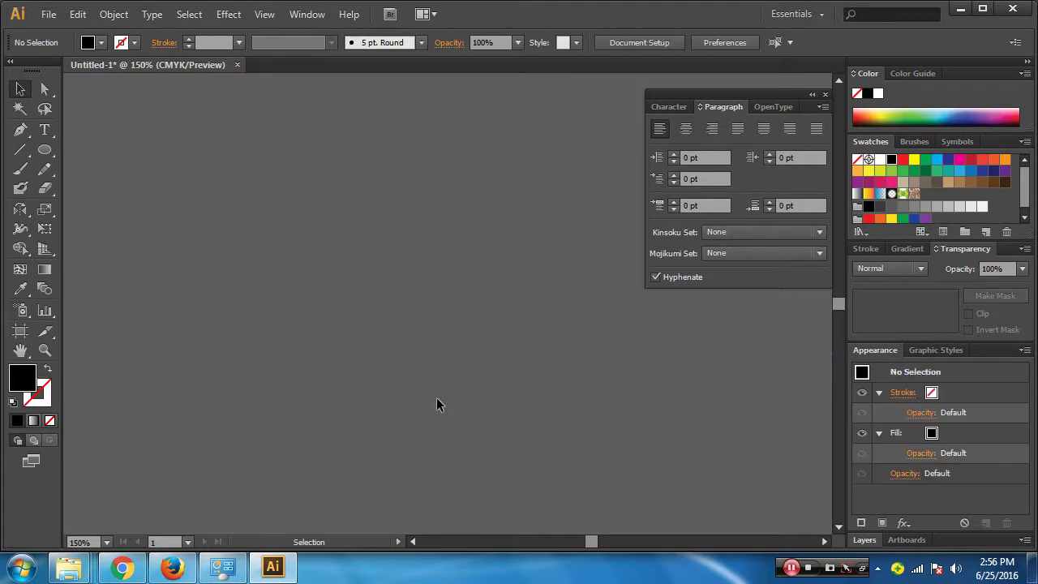
Select the text and black speech bubble again and clip the text inside the bubble
left_click_drag(603, 428, 387, 442)
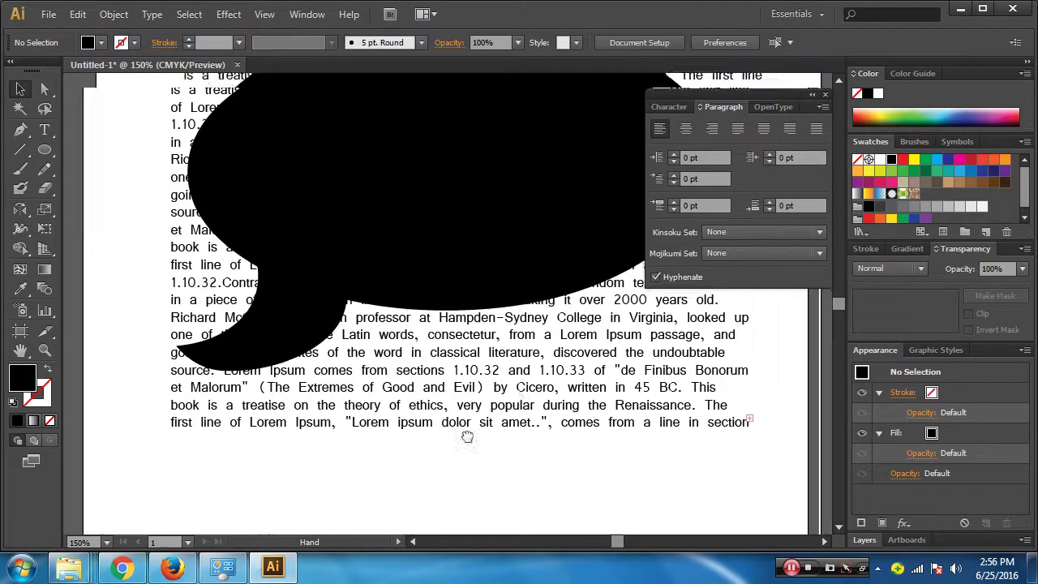
key("ctrl+a")
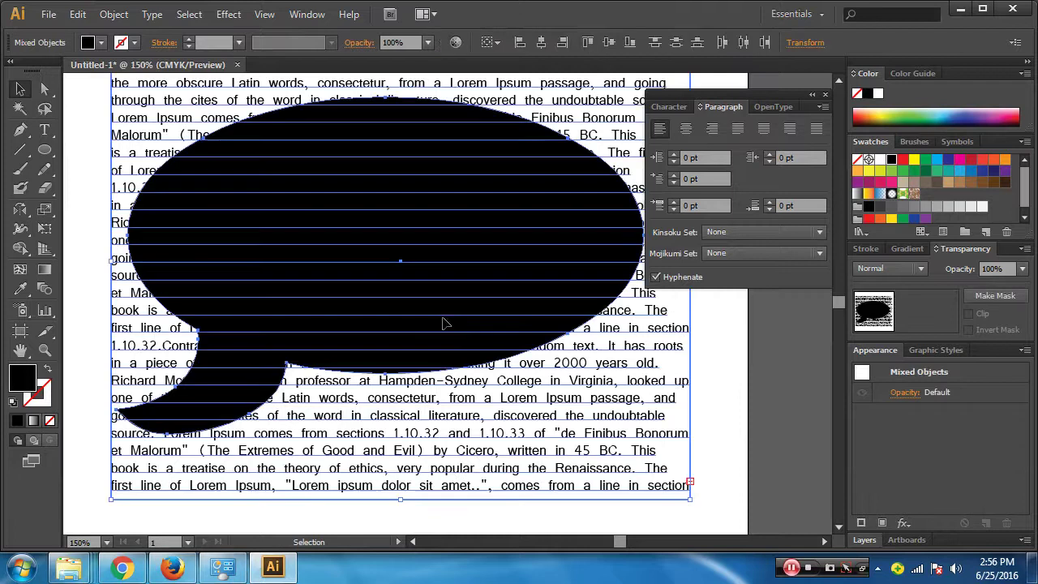
key("a")
key("ctrl+7")
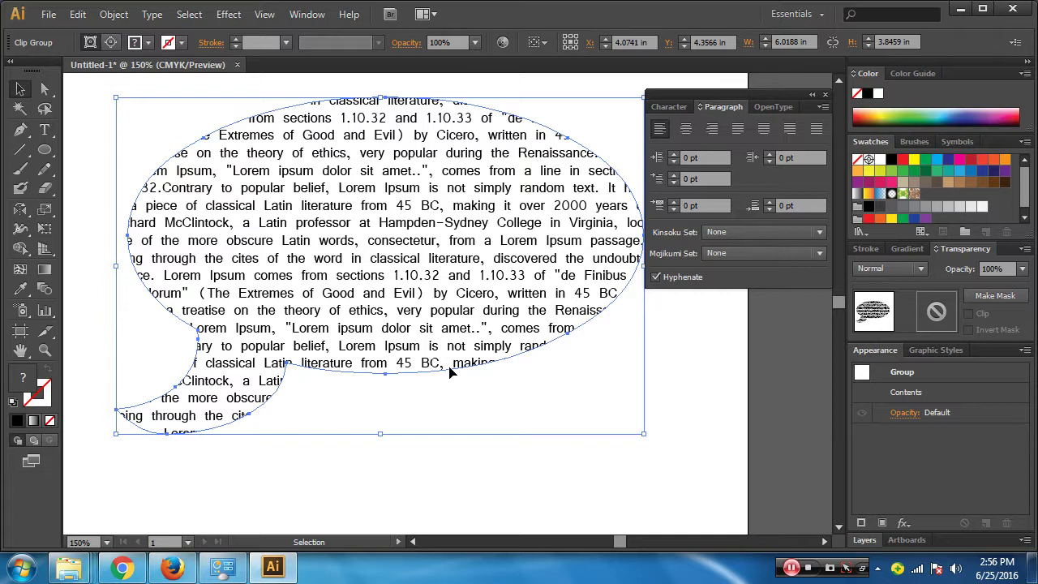
Zoom in to check the clipped text, then bring the lipsum.com page forward in Chrome
key("ctrl+plus")
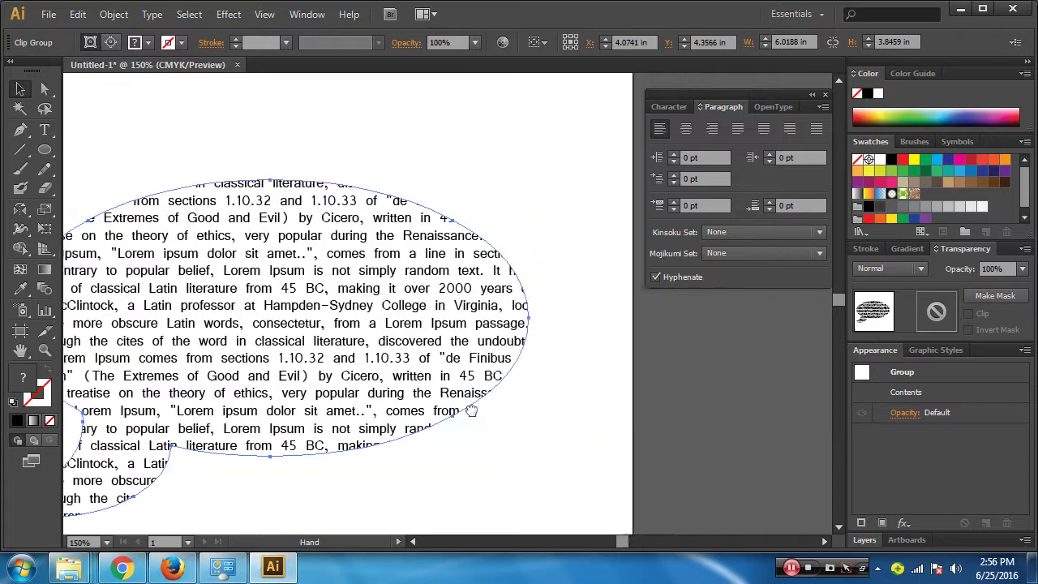
scroll(421, 308, "right", 2)
scroll(397, 236, "up", 1)
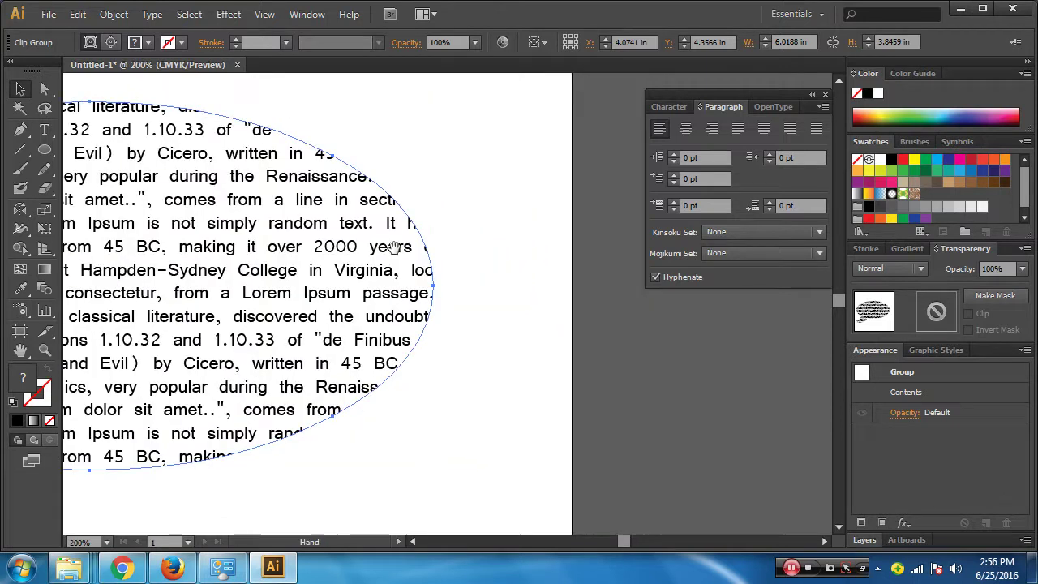
scroll(396, 243, "left", 2)
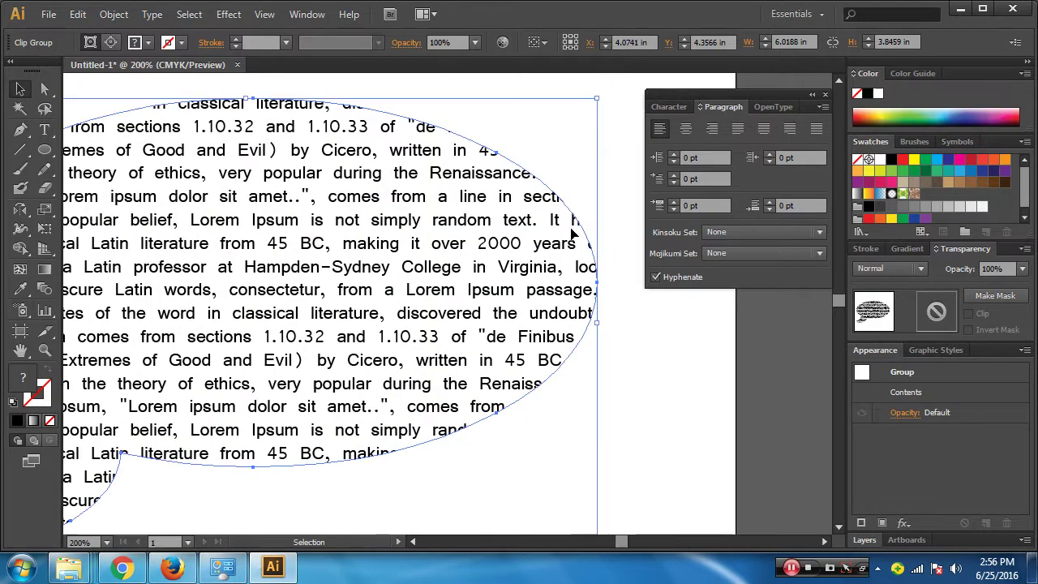
left_click(121, 567)
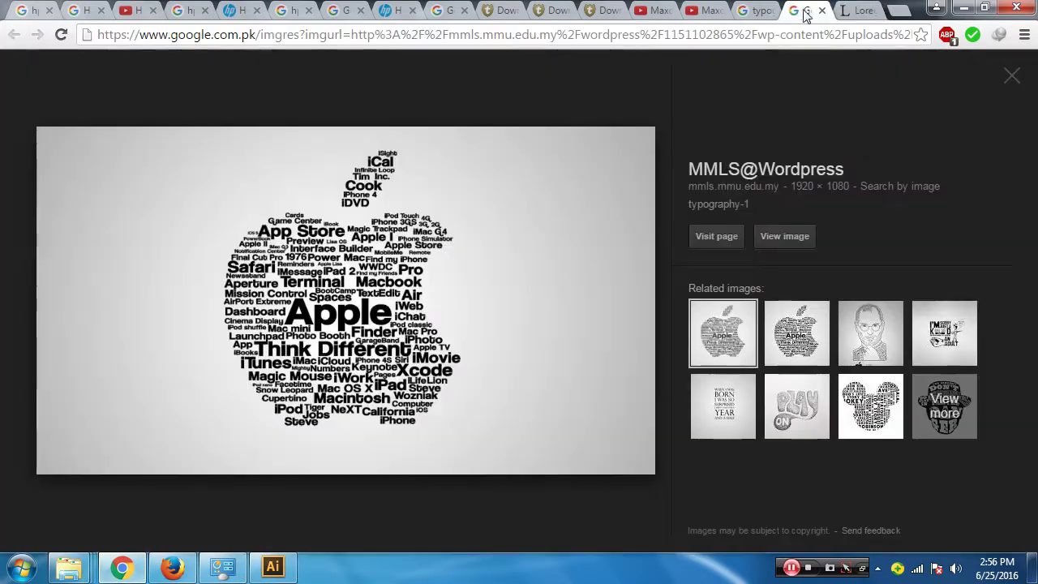
View the Apple typography word-cloud image tab in Chrome, then minimize the browser
left_click(799, 10)
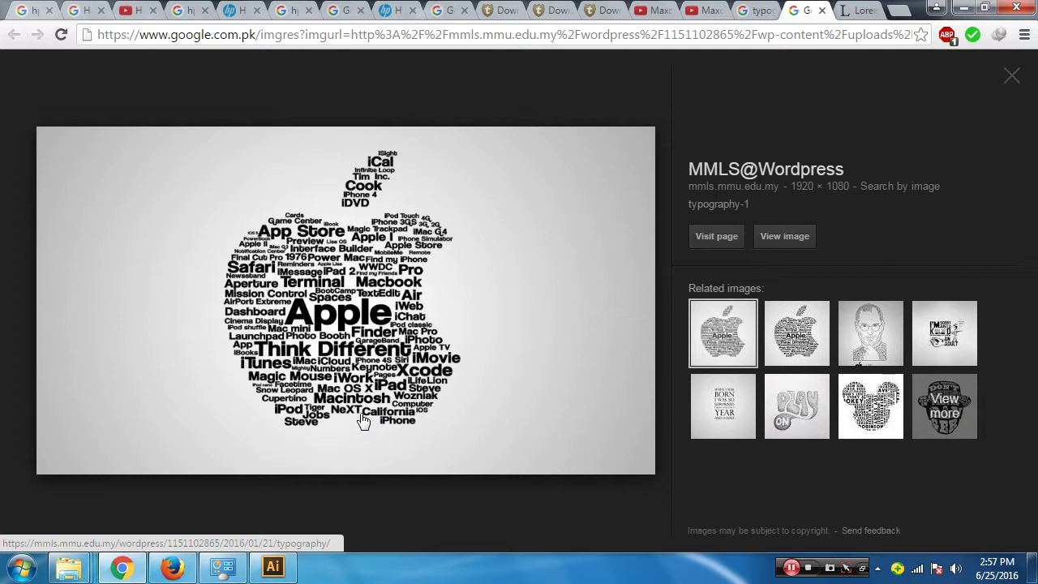
left_click(963, 8)
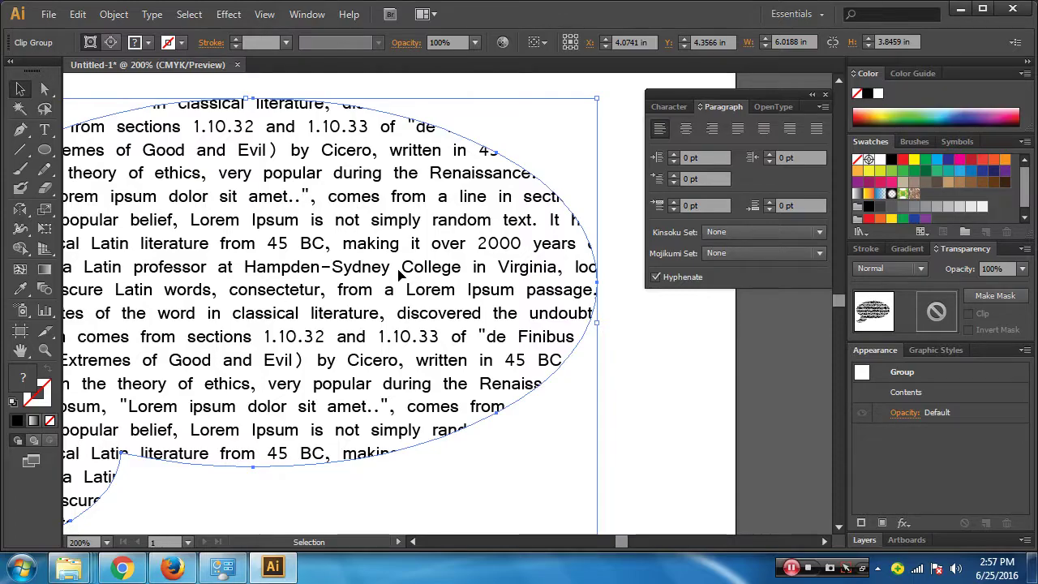
Undo the bubble clipping and move the black speech bubble off the text
key("ctrl+z")
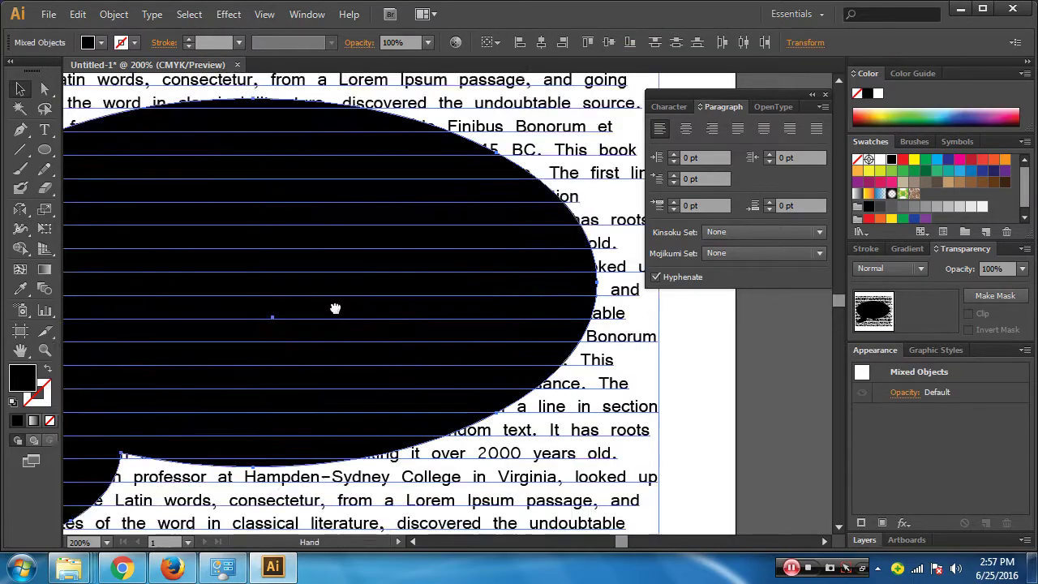
key("ctrl+minus")
key("ctrl+minus")
key("ctrl+minus")
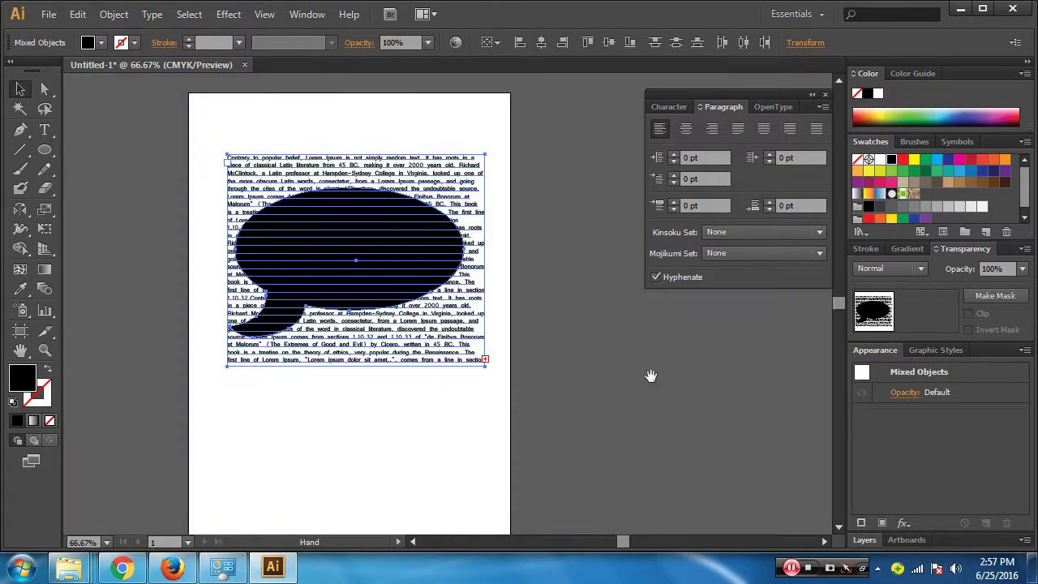
left_click(501, 424)
mouse_move(378, 270)
left_mouse_down()
mouse_move(500, 370)
mouse_move(729, 374)
left_mouse_up()
left_click_drag(81, 179, 182, 195)
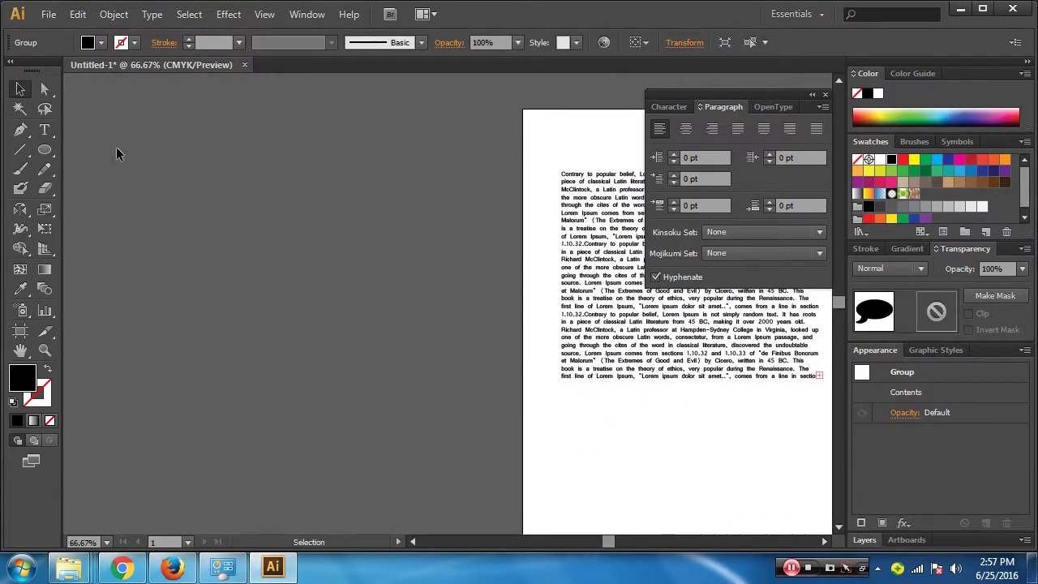
Browse the Type tool flyout and pick the Area Type Tool
left_click_drag(45, 130, 235, 181)
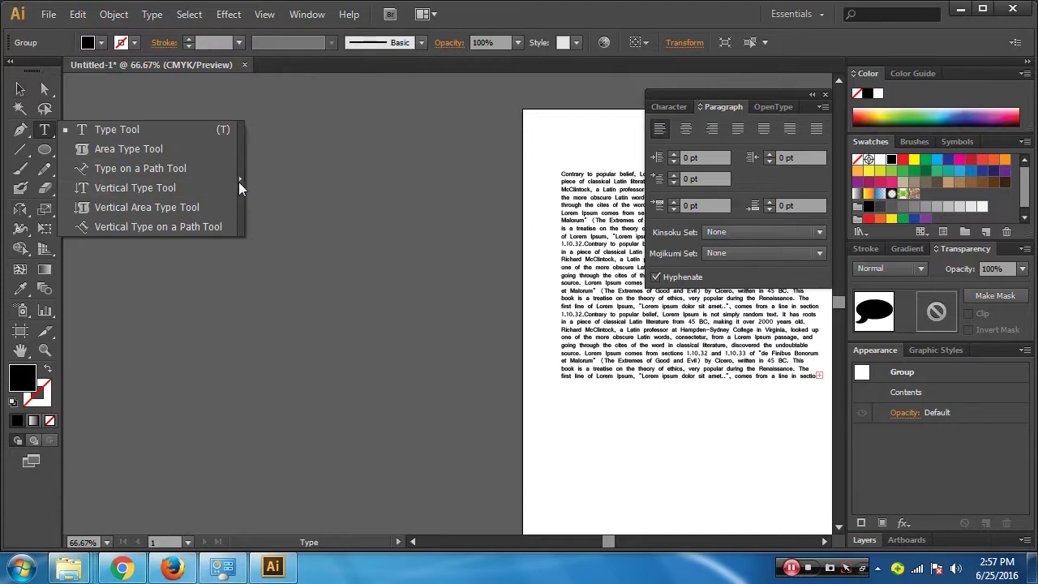
left_click_drag(129, 139, 222, 116)
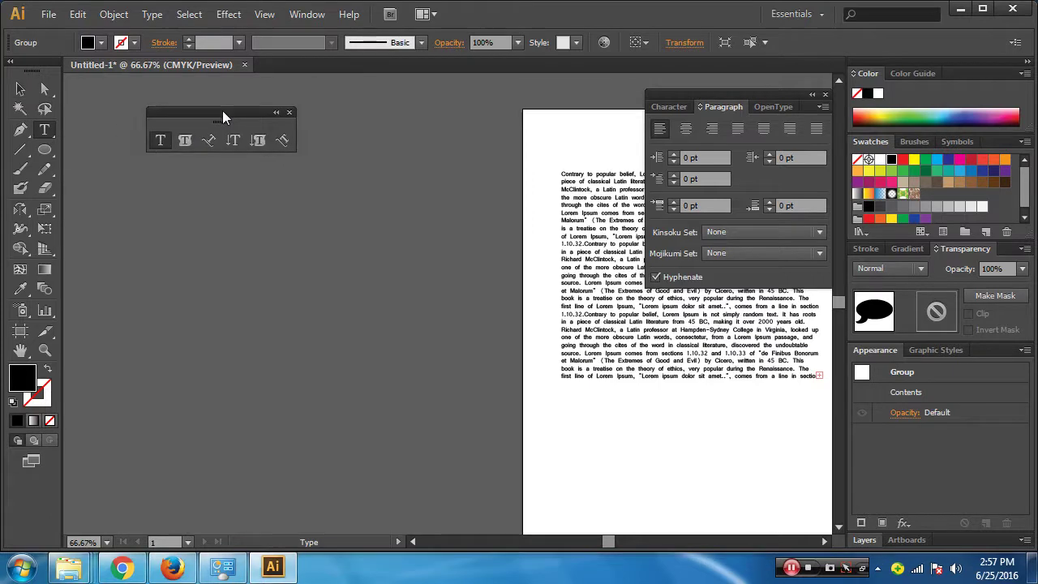
left_click(289, 113)
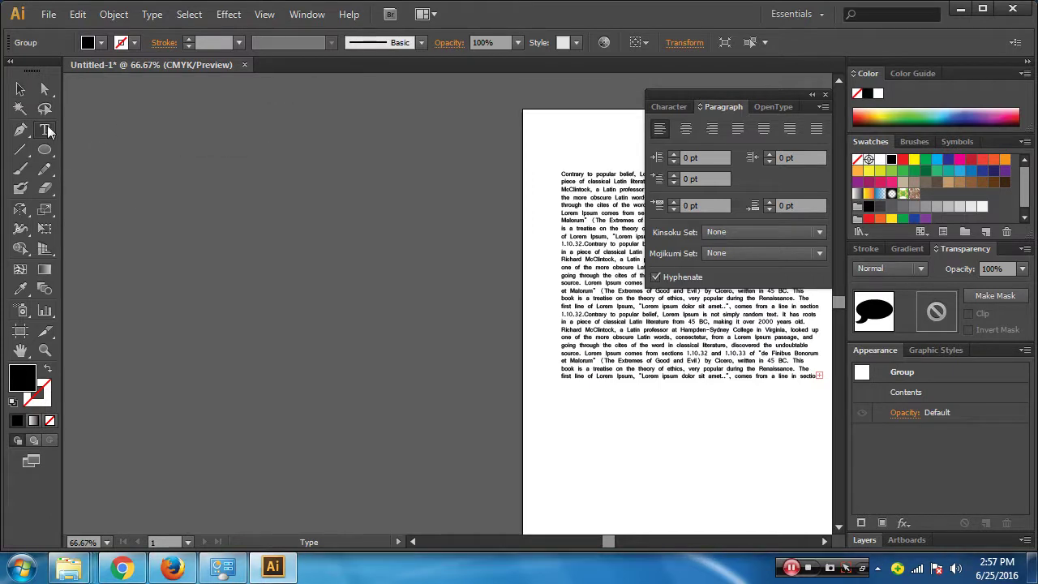
left_click_drag(47, 126, 134, 247)
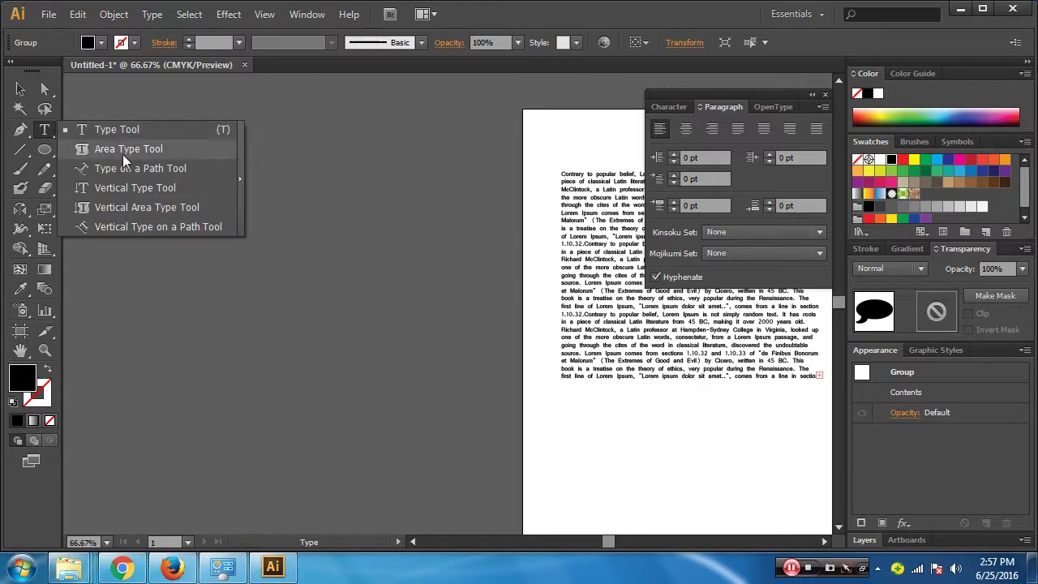
left_click(122, 155)
left_click(20, 89)
Draw an ellipse to the left of the page and fill it yellow
left_click(45, 150)
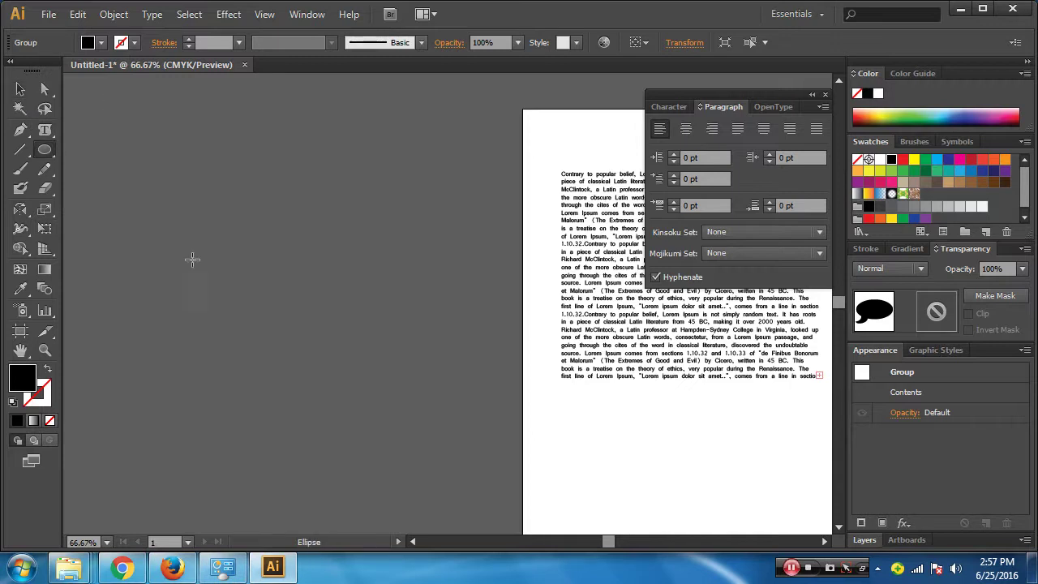
left_click_drag(118, 207, 340, 383)
left_click(21, 89)
left_click(913, 160)
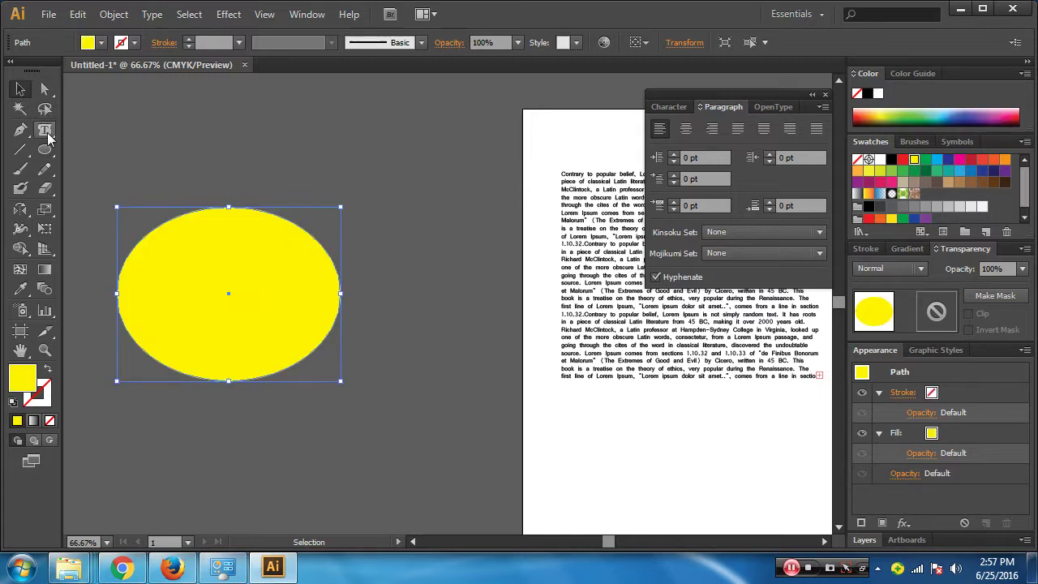
Move the yellow ellipse onto the bottom edge of the text page and zoom in on it
left_click_drag(47, 133, 81, 131)
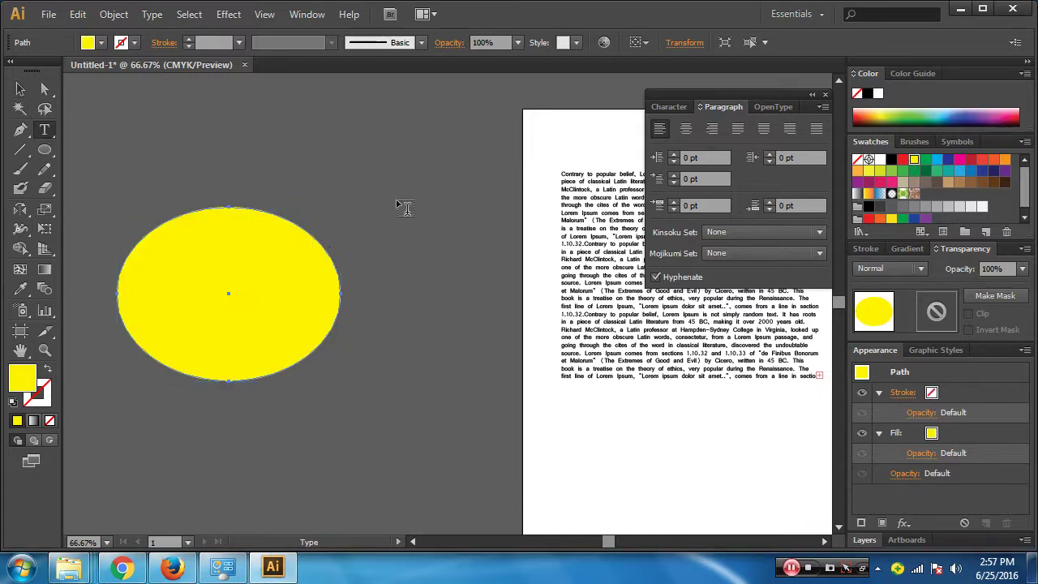
left_click_drag(315, 200, 270, 129)
left_click(20, 89)
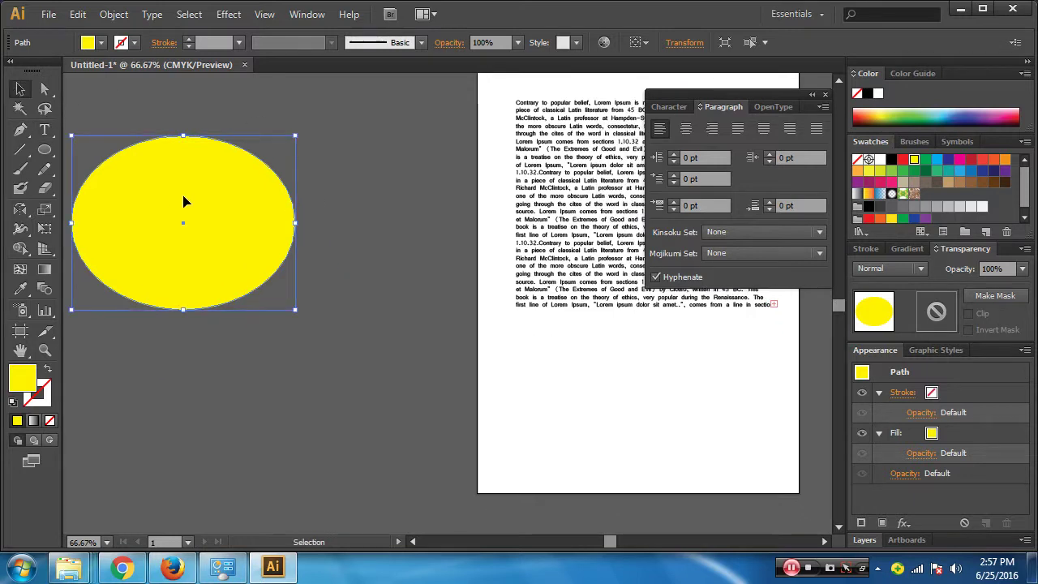
left_click_drag(187, 224, 633, 412)
left_click(652, 462, "ctrl")
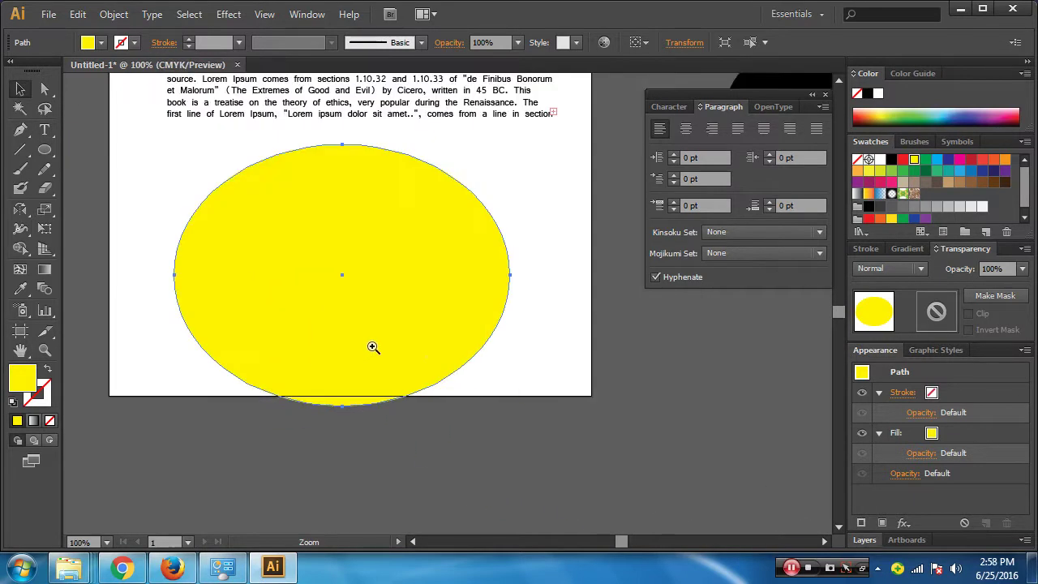
scroll(376, 322, "up", 3)
key("ctrl+plus")
scroll(331, 313, "right", 5)
scroll(63, 265, "down", 2)
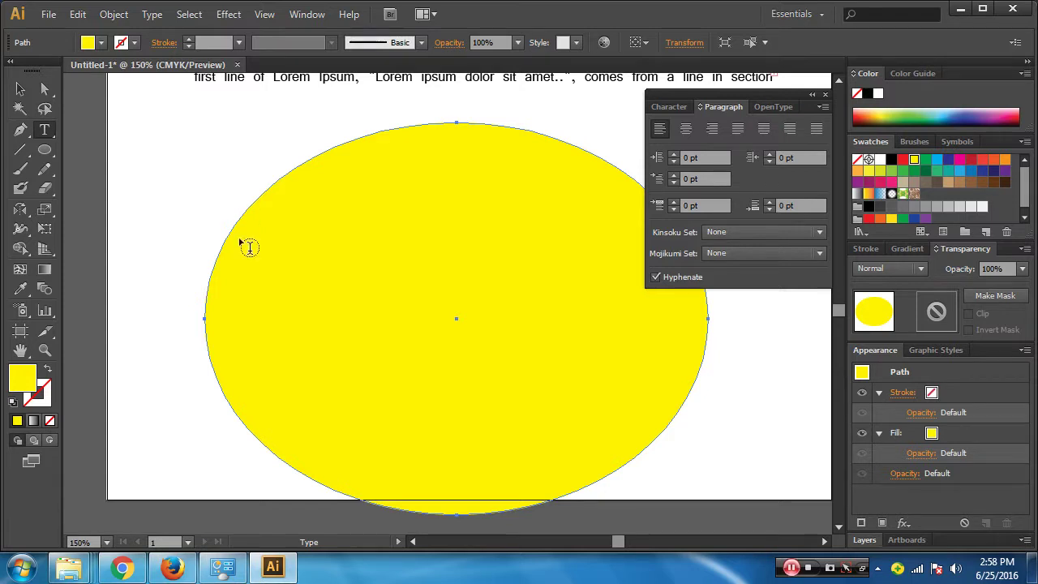
Try typing 'asdfghjkl' inside the yellow ellipse, then delete that glyph text
left_click(272, 201)
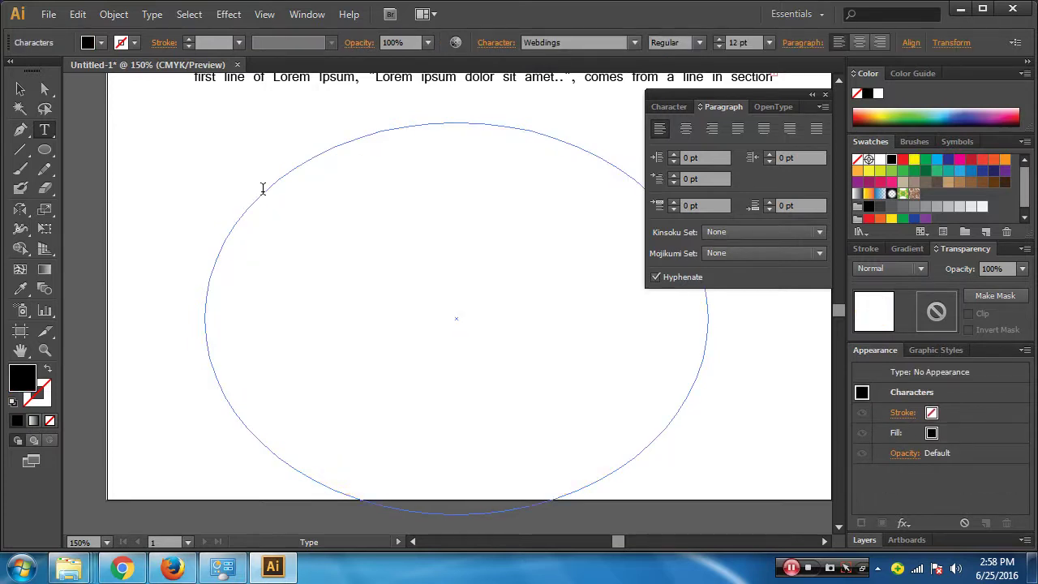
key("ctrl+z")
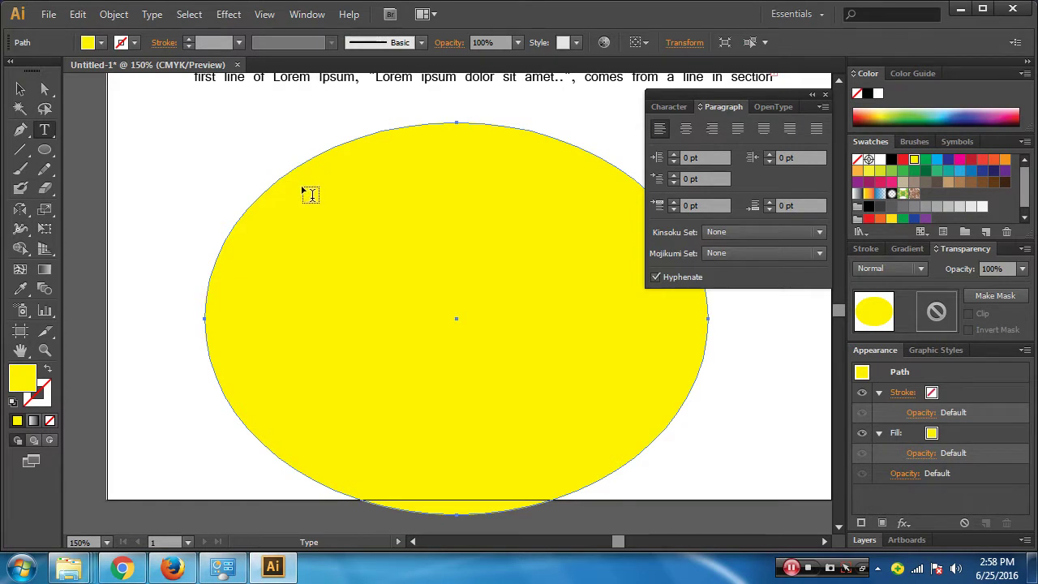
left_click(300, 181)
type("asdfgh")
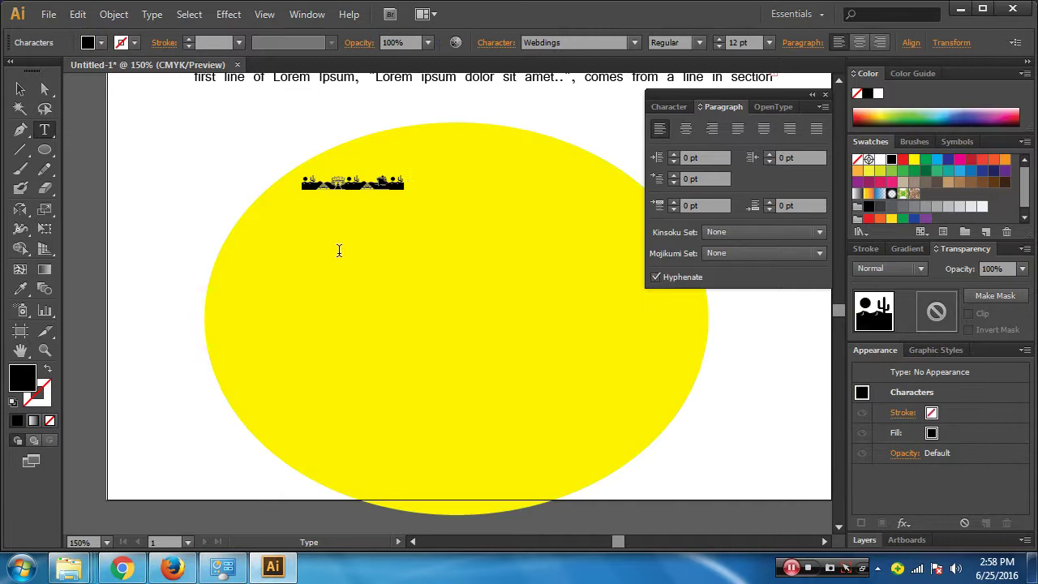
type("jkl")
left_click(21, 89)
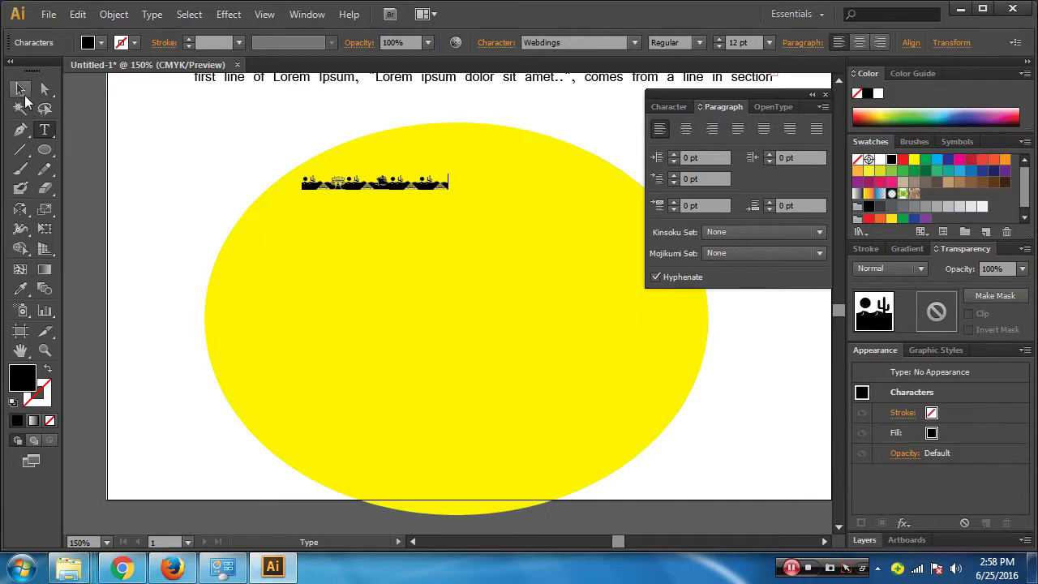
key("Delete")
key("t")
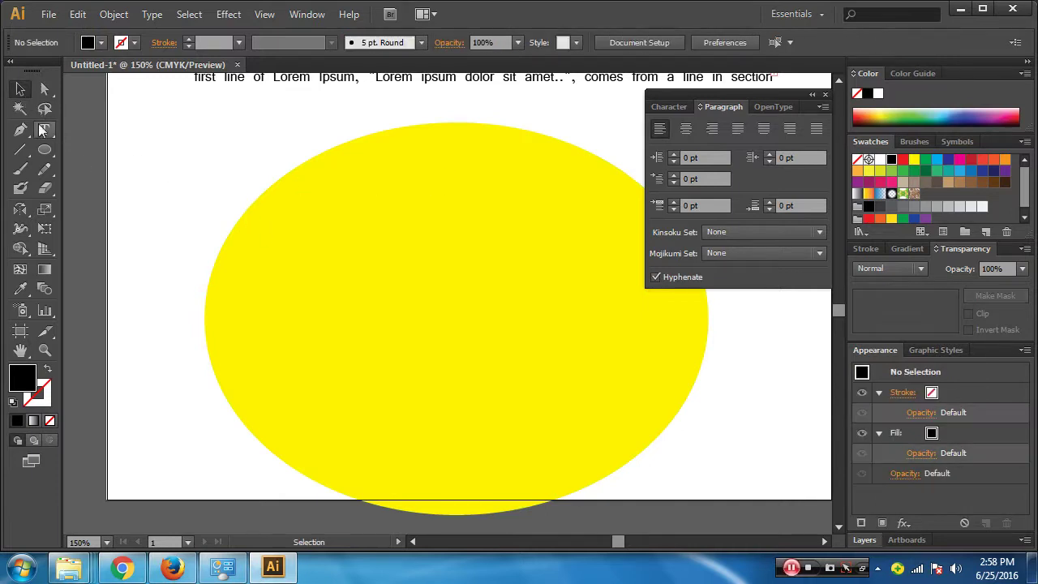
Type 'asdfghjkl' as Webdings point text on the pasteboard and move it onto the ellipse
left_click_drag(235, 241, 490, 281)
left_click(241, 267)
type("a")
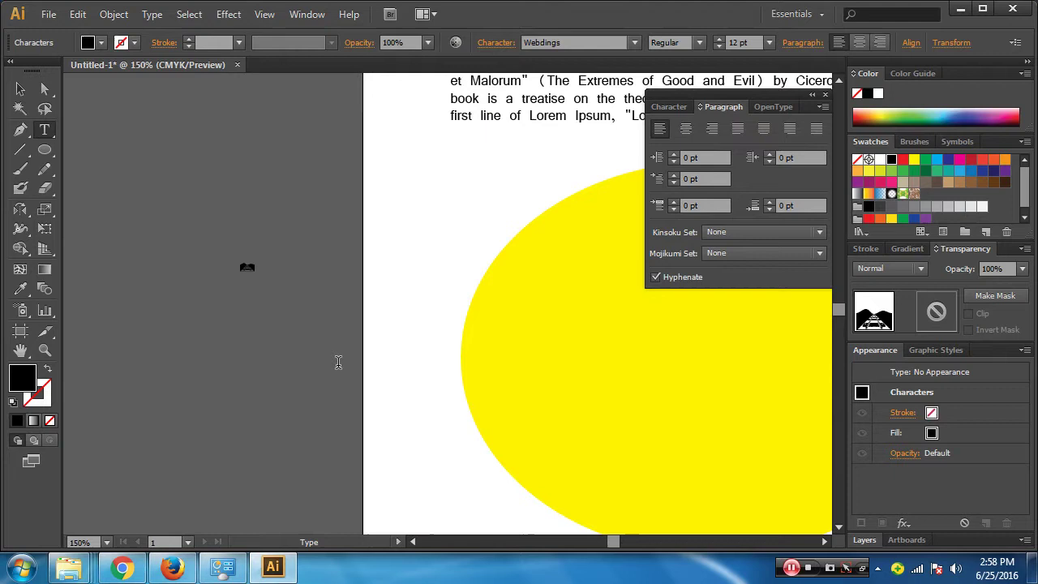
type("sdfghjkl")
left_click(20, 91)
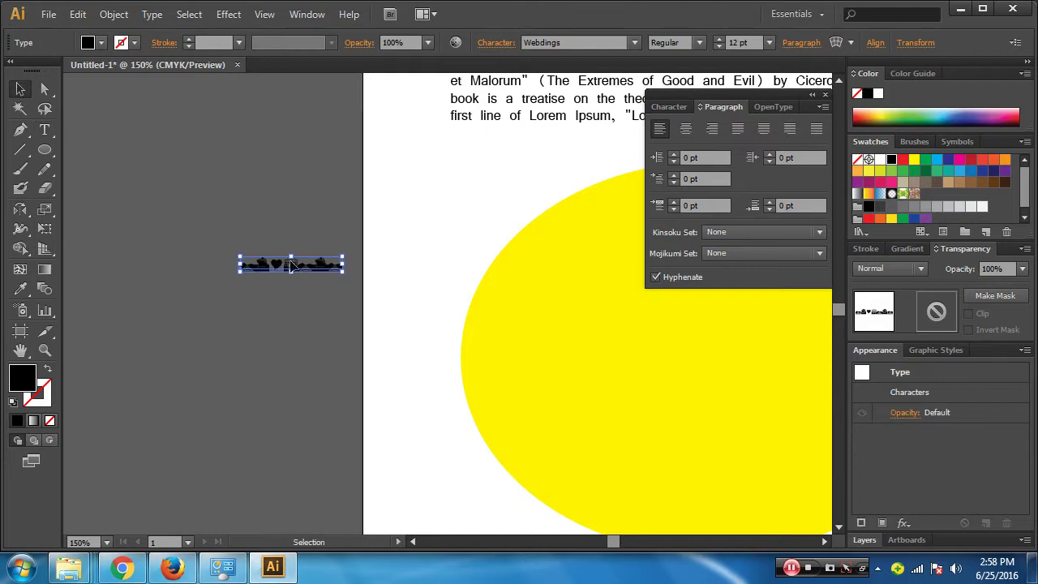
left_click_drag(291, 265, 711, 317)
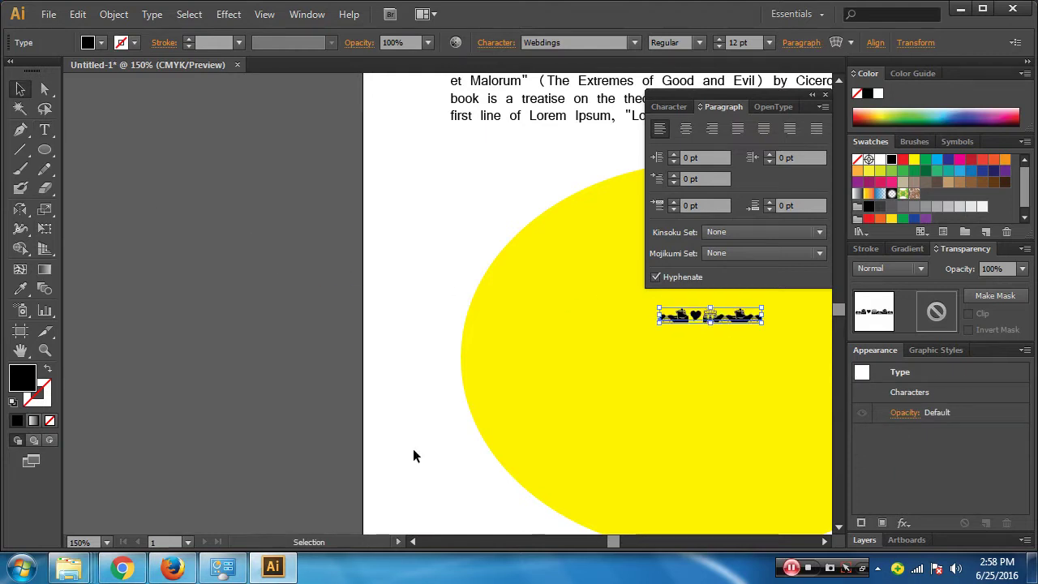
Duplicate the yellow ellipse to the lower right with an Alt-drag
left_click(397, 439)
left_click(528, 400)
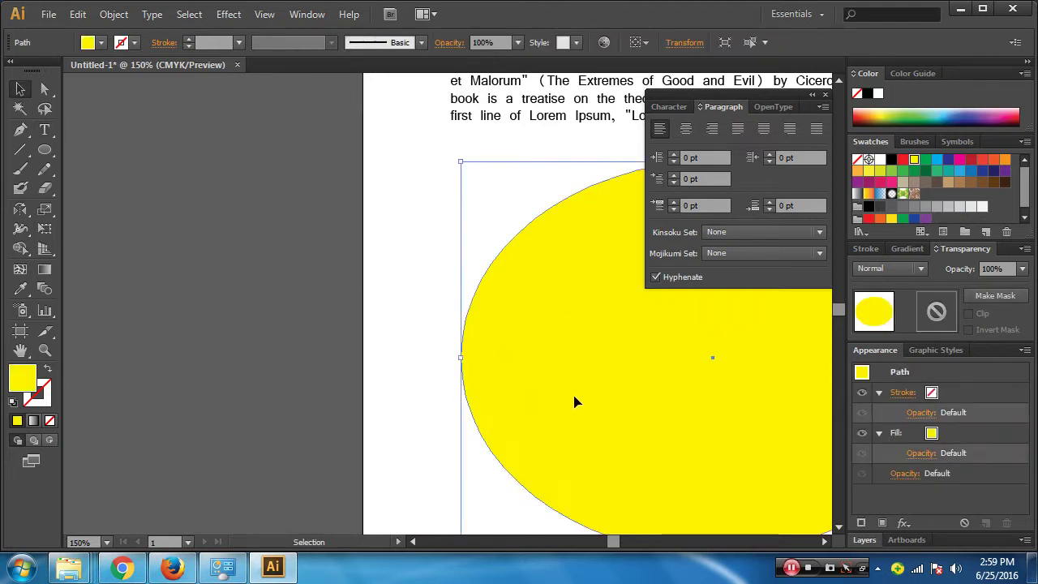
left_click_drag(528, 400, 278, 422)
scroll(304, 396, "down", 2)
scroll(359, 435, "right", 1)
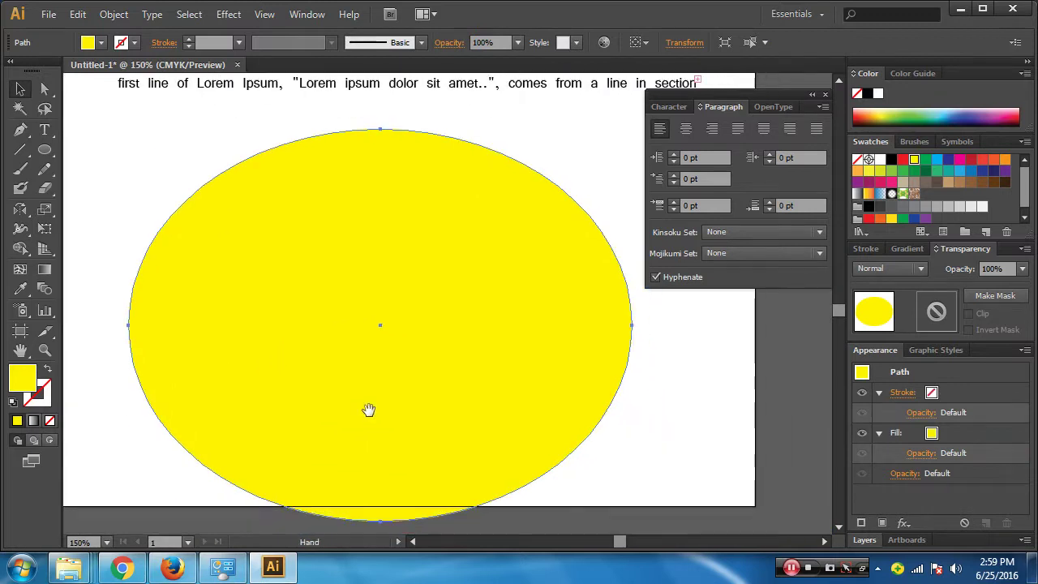
left_click(385, 398)
left_click(385, 398)
scroll(405, 343, "right", 3)
left_click_drag(216, 289, 657, 434)
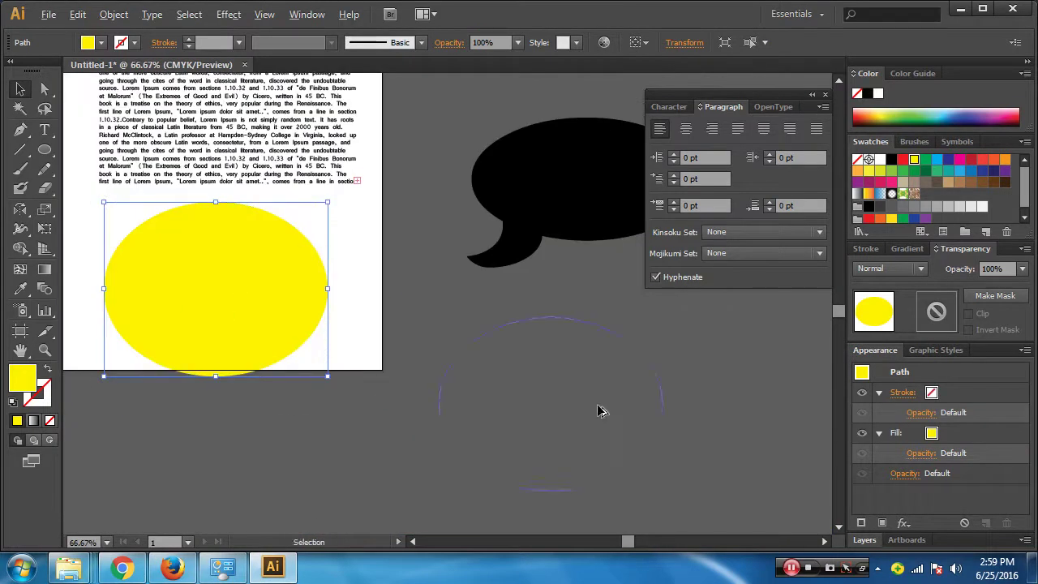
scroll(648, 432, "up", 2)
scroll(649, 432, "left", 3)
Place the ellipse copy below the paragraph and move the original to the lower left
left_click(514, 410)
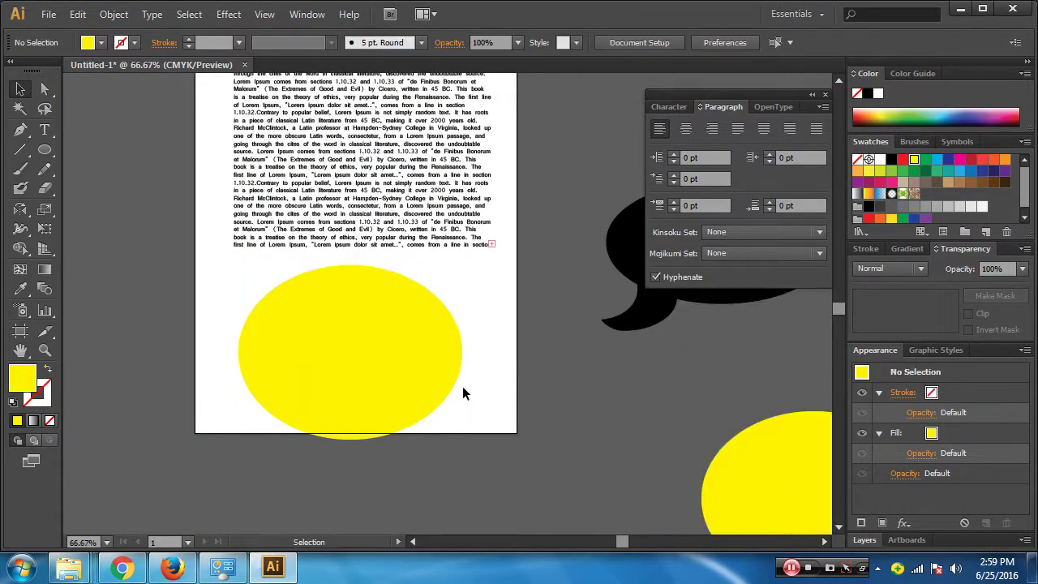
left_click_drag(753, 476, 624, 401)
left_click_drag(405, 352, 201, 462)
left_click_drag(701, 449, 376, 373)
scroll(375, 373, "up", 1)
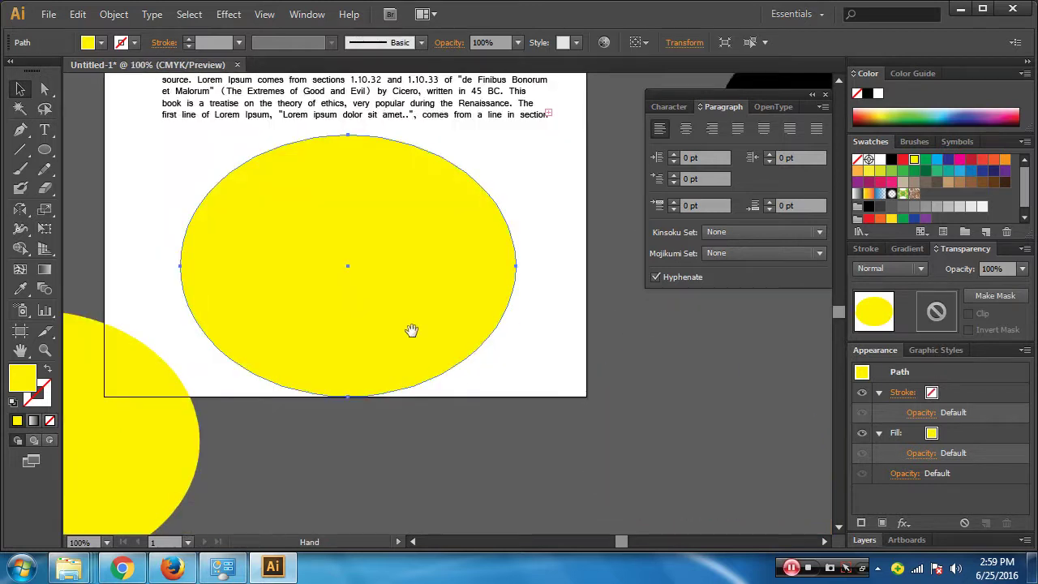
scroll(436, 365, "up", 2)
scroll(394, 408, "left", 1)
left_click(44, 129)
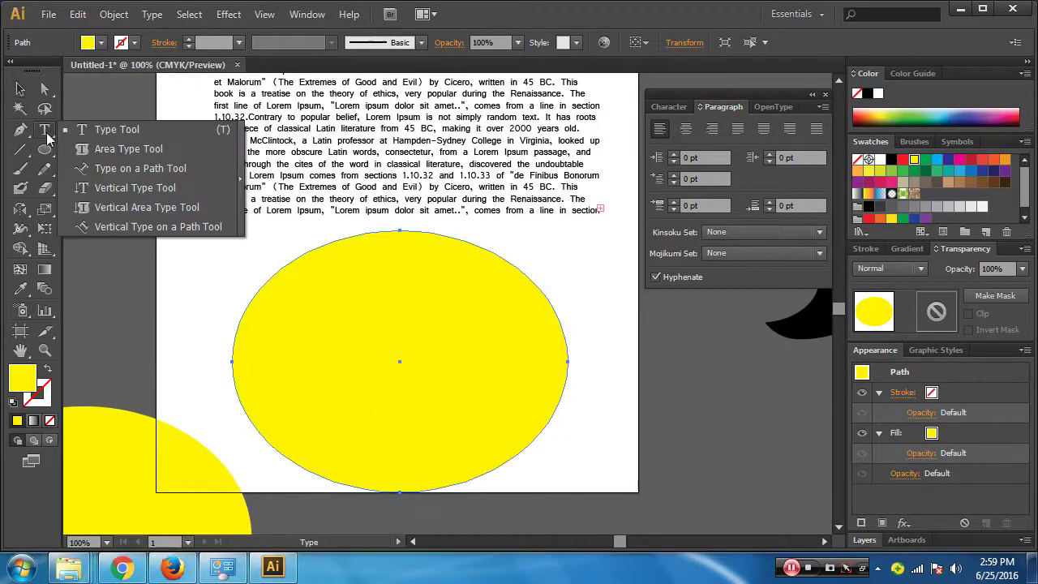
Convert the yellow ellipse copy into an area-type text frame
left_click(92, 152)
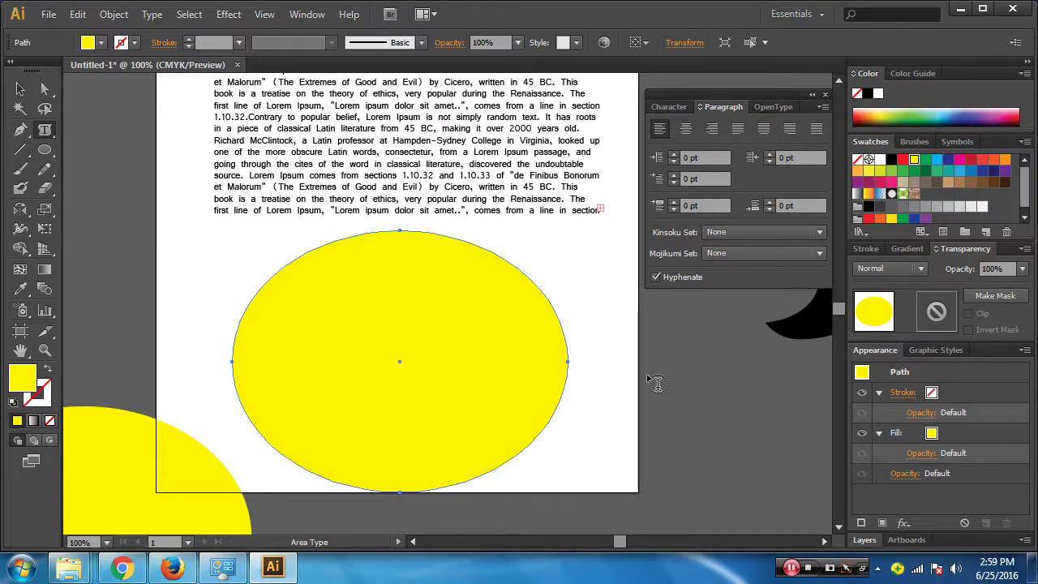
key("ctrl+plus")
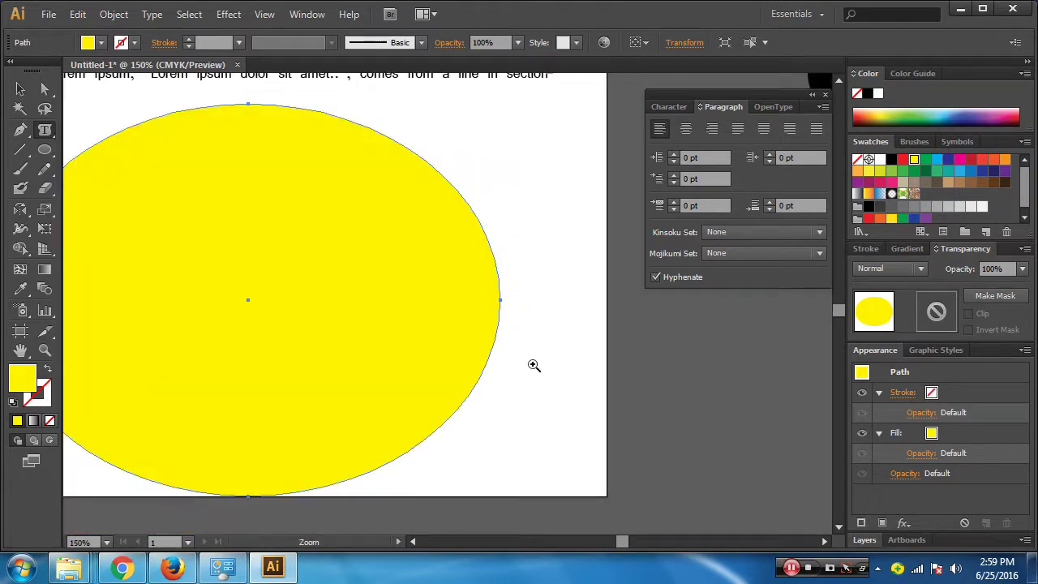
left_click(409, 210)
key("Return")
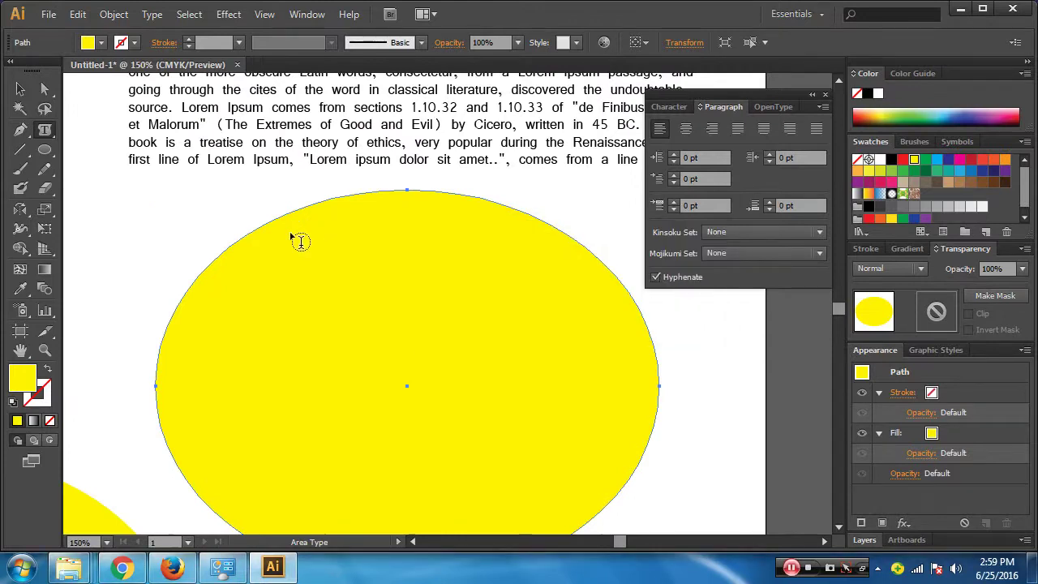
left_click(295, 222)
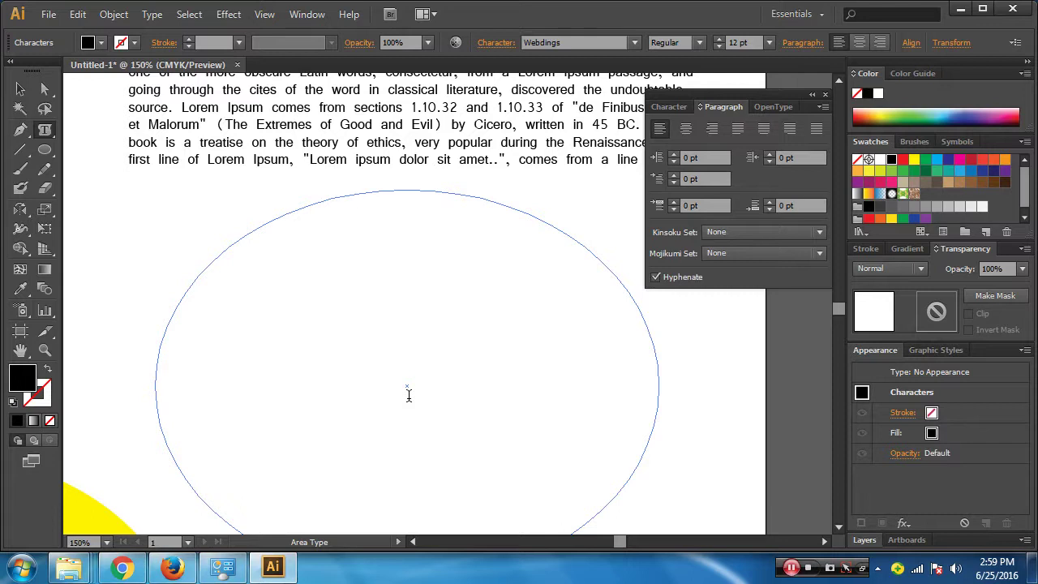
Paste the Lorem Ipsum paragraph copied from lipsum.com into the ellipse text area
left_click(122, 568)
left_click(861, 10)
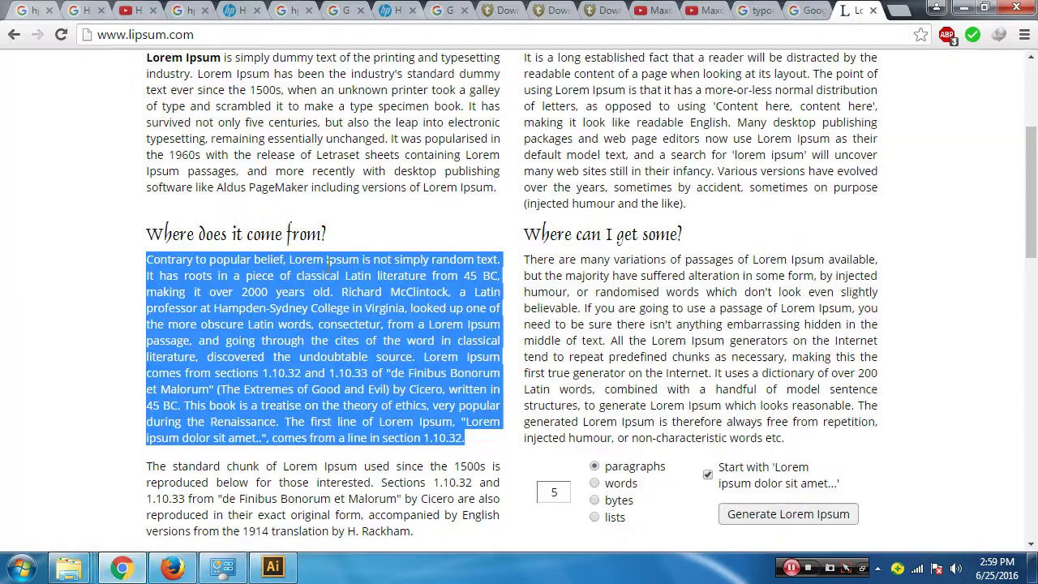
left_click(273, 567)
left_click(401, 293)
key("ctrl+v")
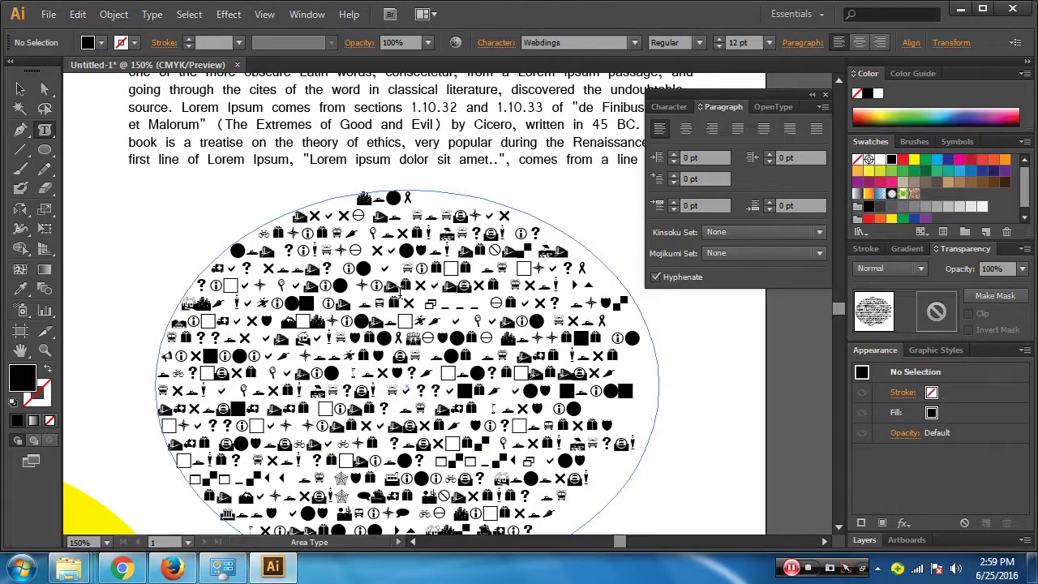
Change the ellipse text to Arial Regular and paste a second copy of the paragraph
key("ctrl+a")
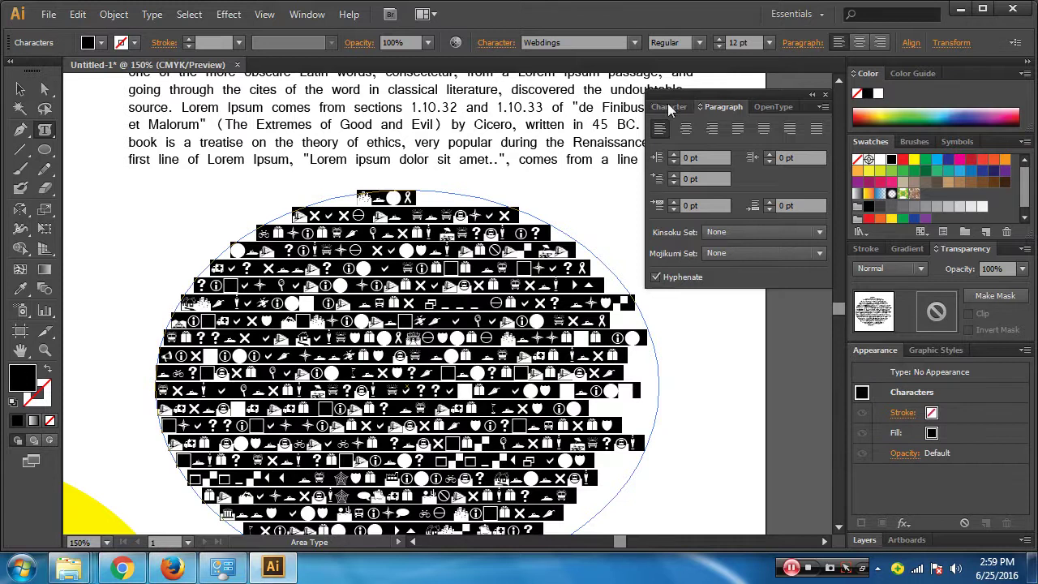
left_click(669, 110)
left_click(818, 127)
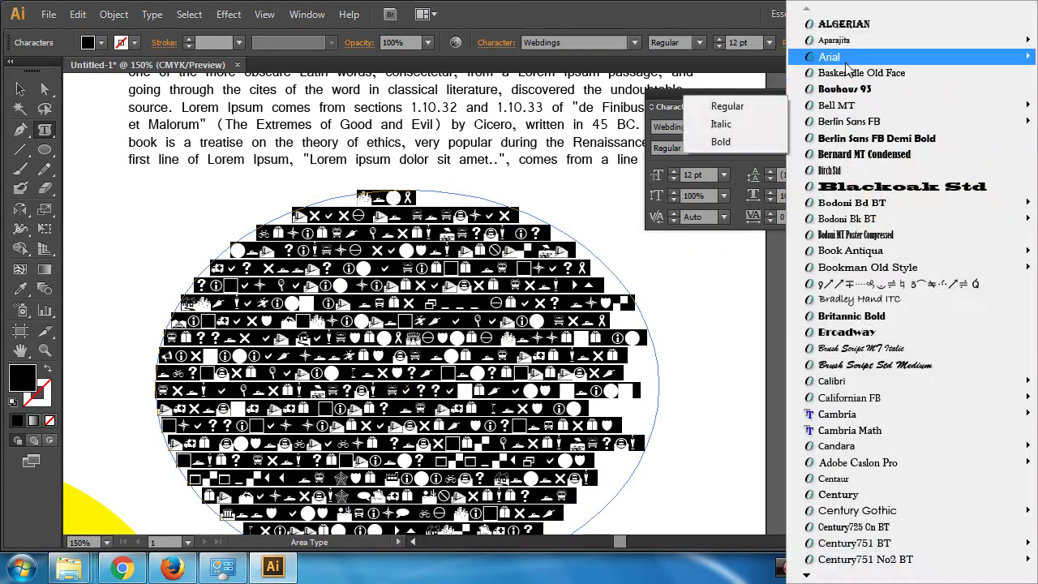
mouse_move(828, 57)
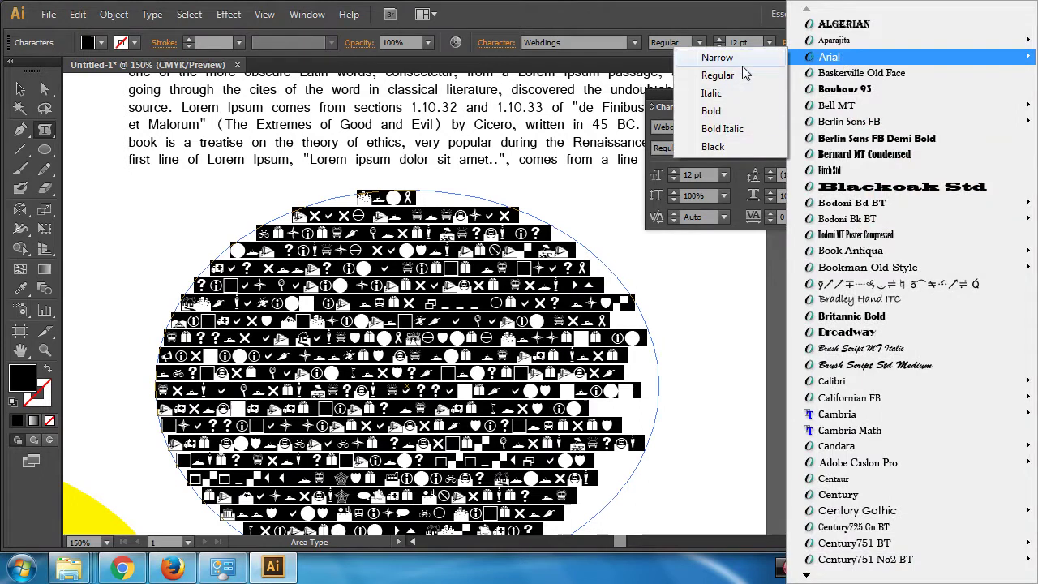
left_click(739, 75)
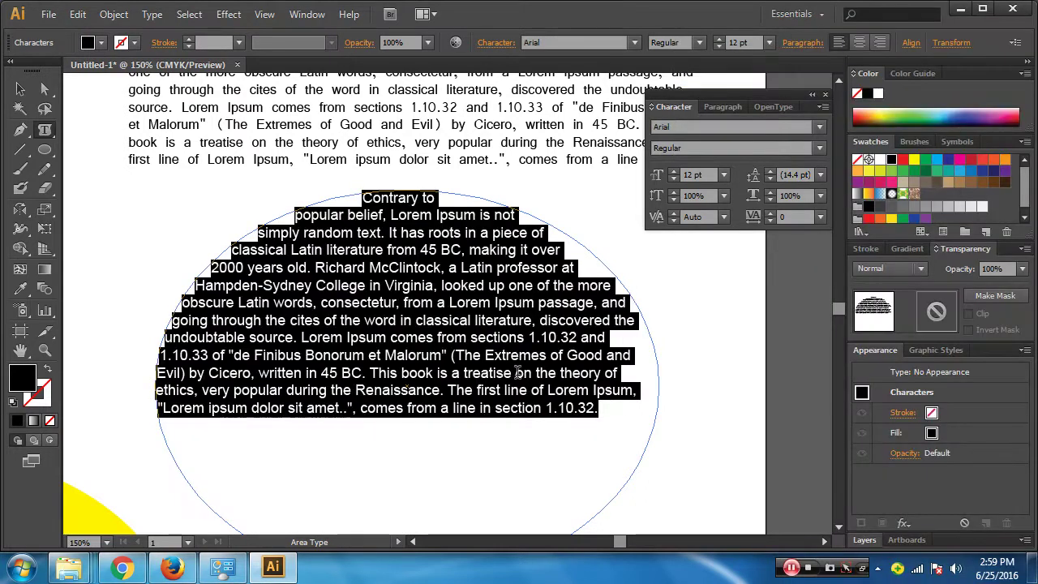
left_click(595, 408)
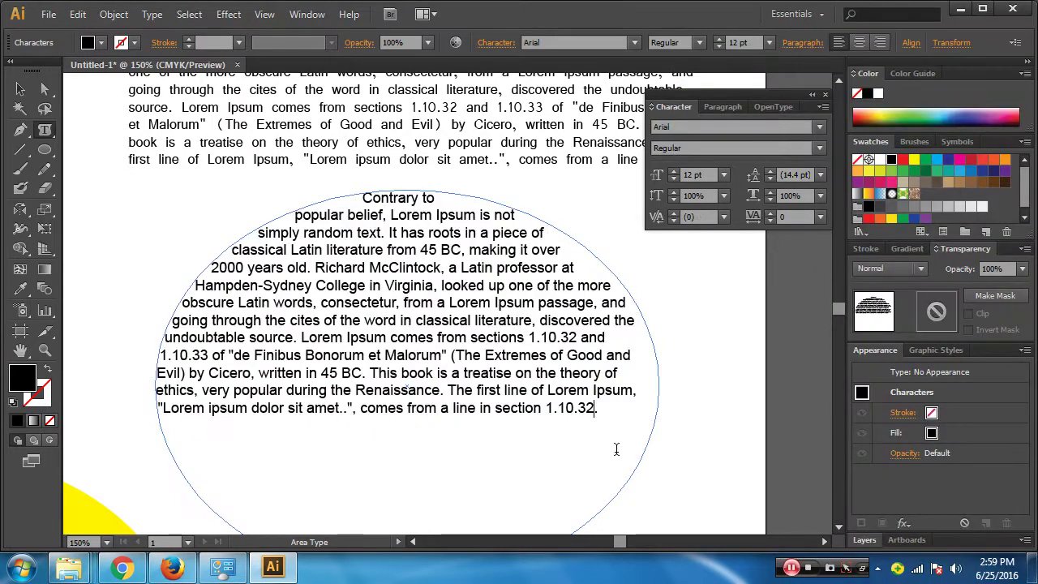
key("ctrl+v")
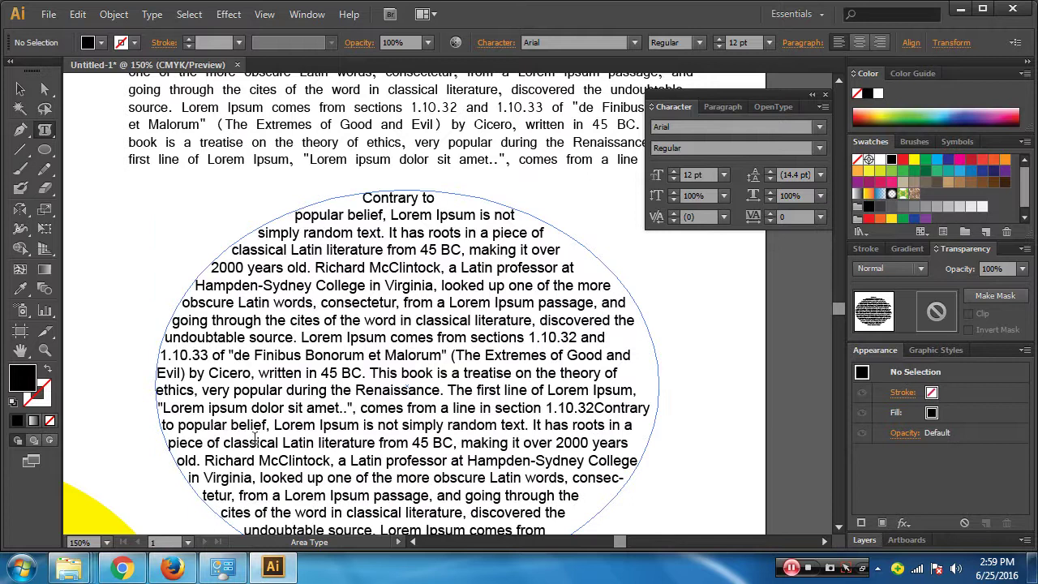
left_click(25, 92)
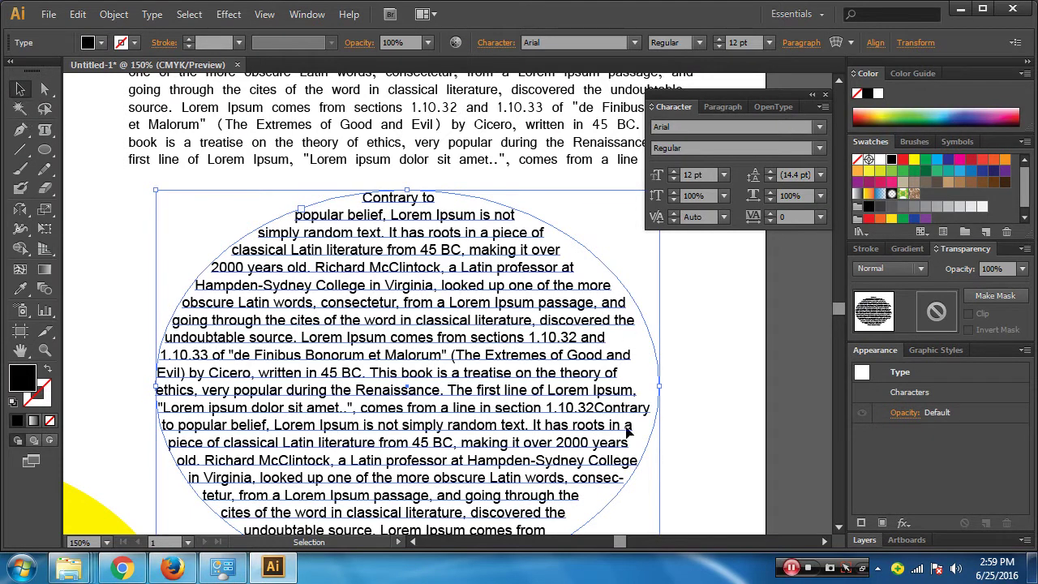
Apply Justify All Lines to the ellipse text, undoing an accidental deletion of it
scroll(629, 432, "right", 3)
scroll(629, 432, "down", 2)
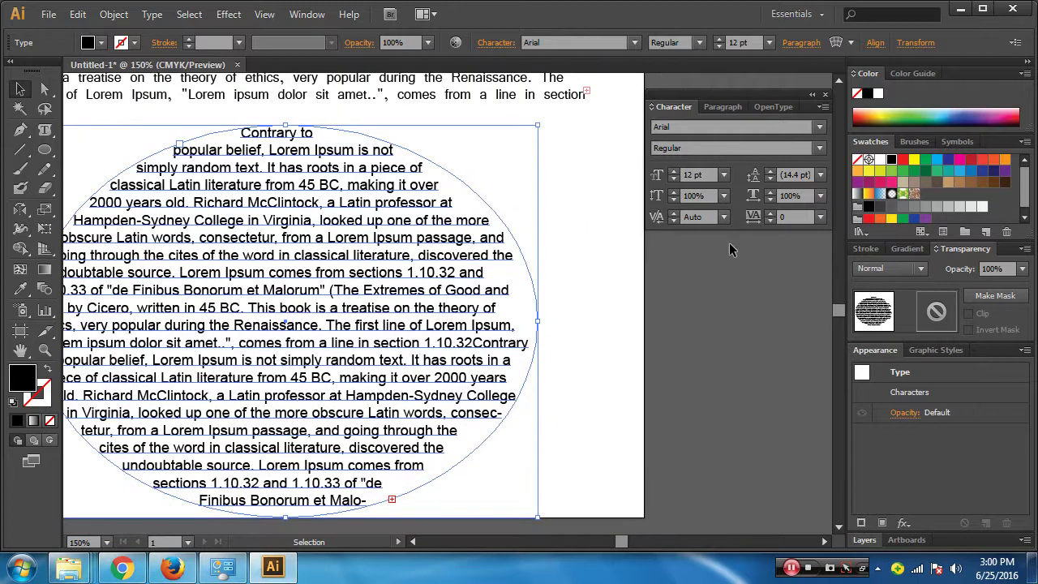
left_click(727, 107)
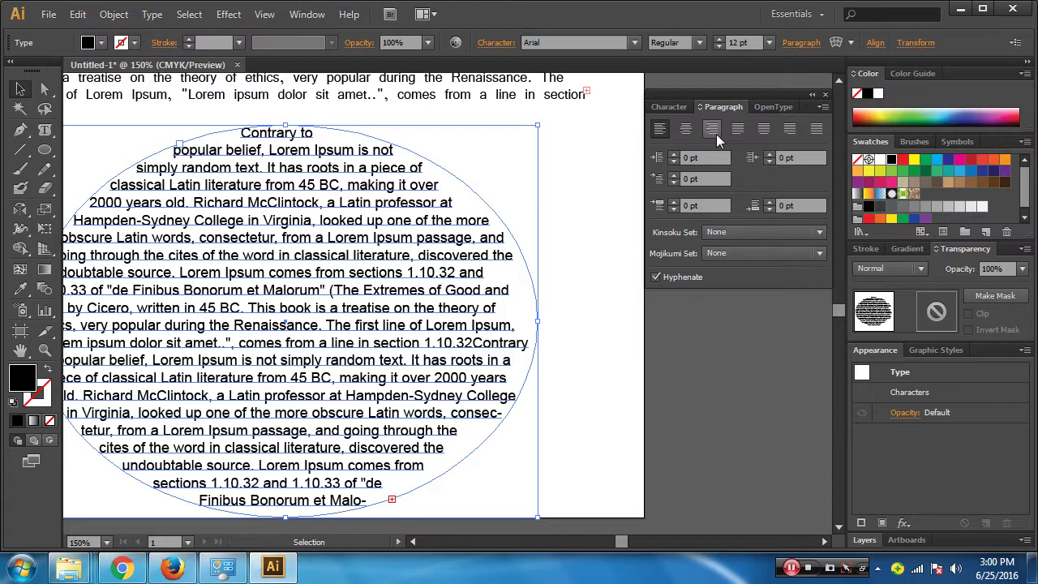
left_click(817, 130)
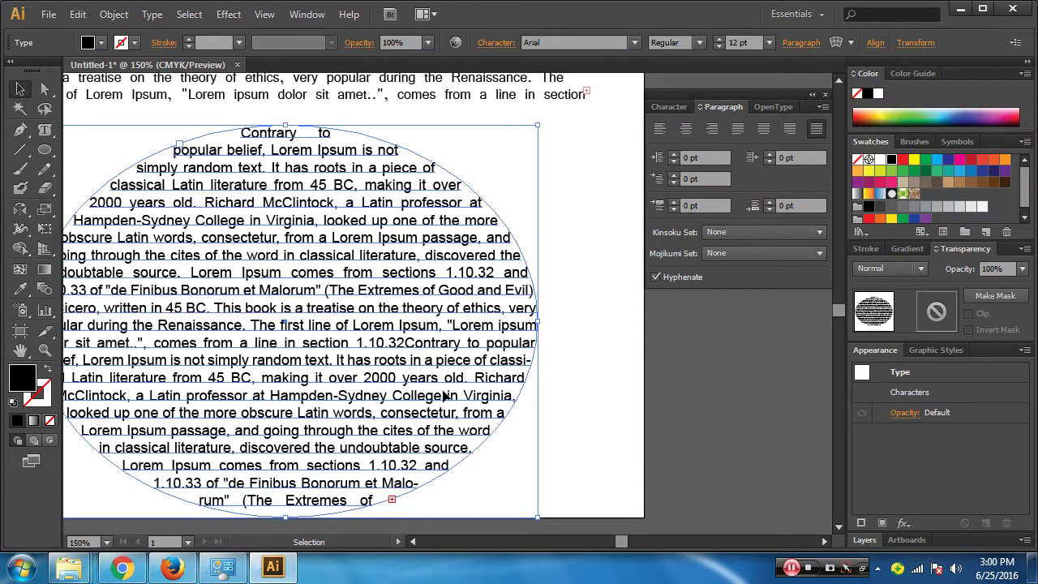
key("Delete")
scroll(412, 373, "up", 5)
key("ctrl+1")
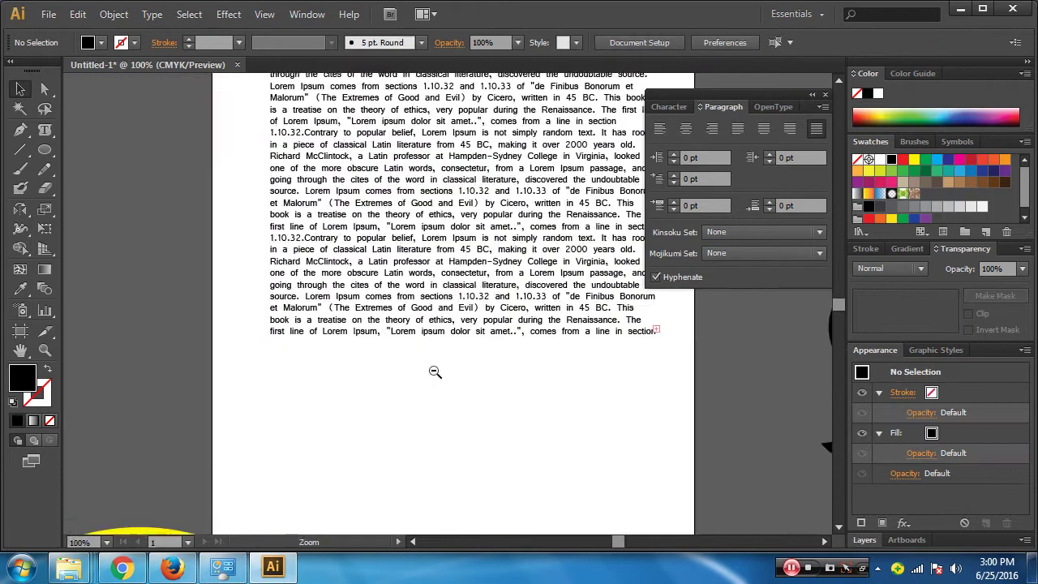
scroll(544, 303, "down", 3)
scroll(510, 289, "down", 3)
key("ctrl+z")
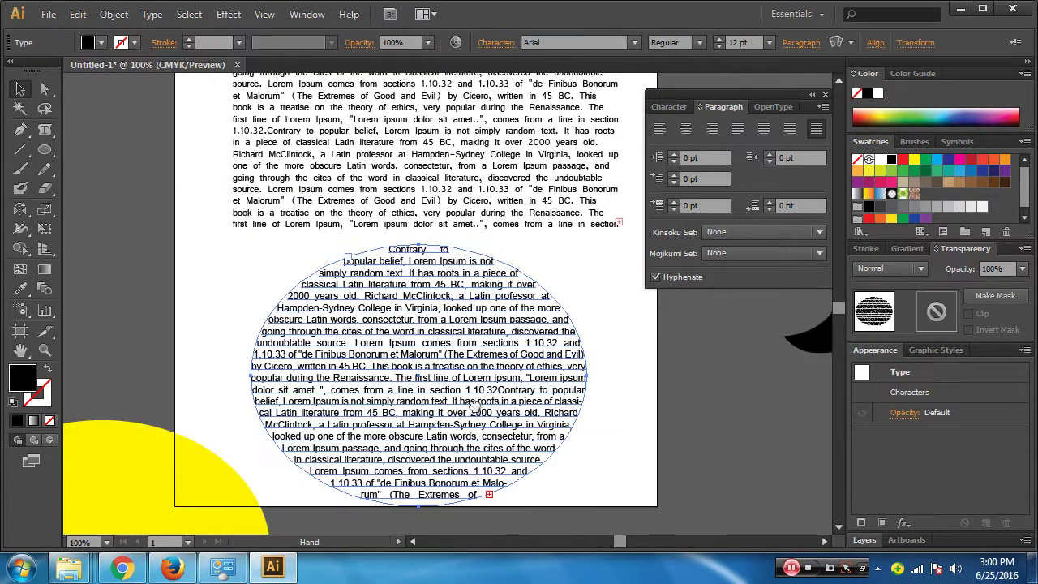
Reshape the yellow circle into an ellipse around the text
scroll(476, 274, "down", 2)
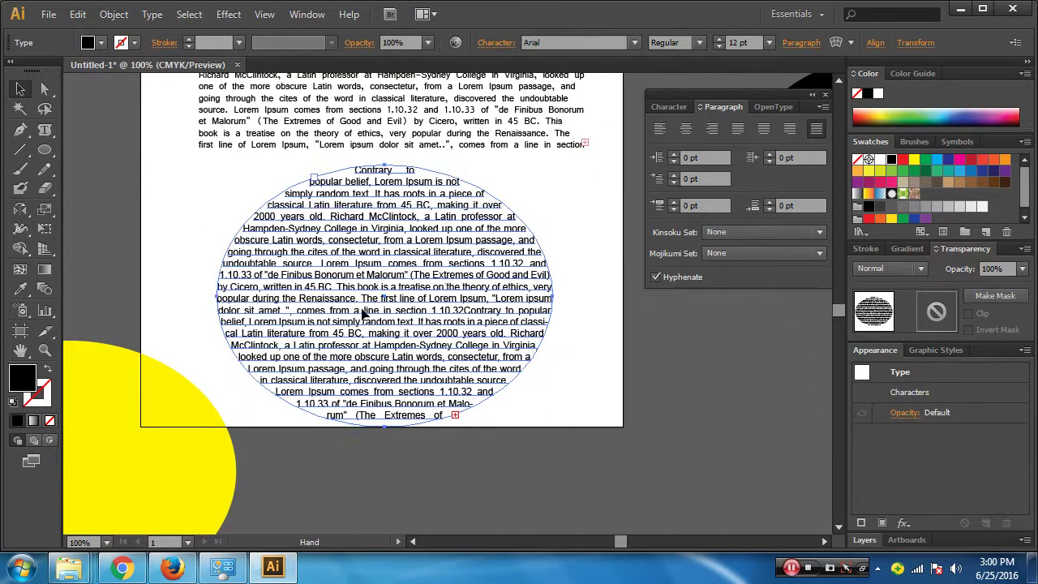
left_click(170, 466)
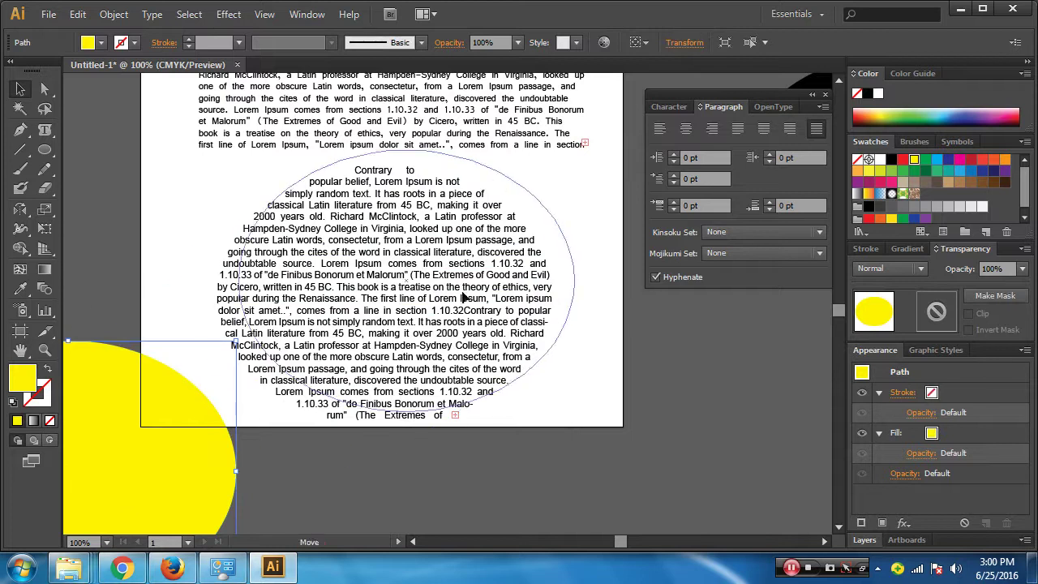
left_click_drag(286, 407, 332, 428)
left_click(327, 496)
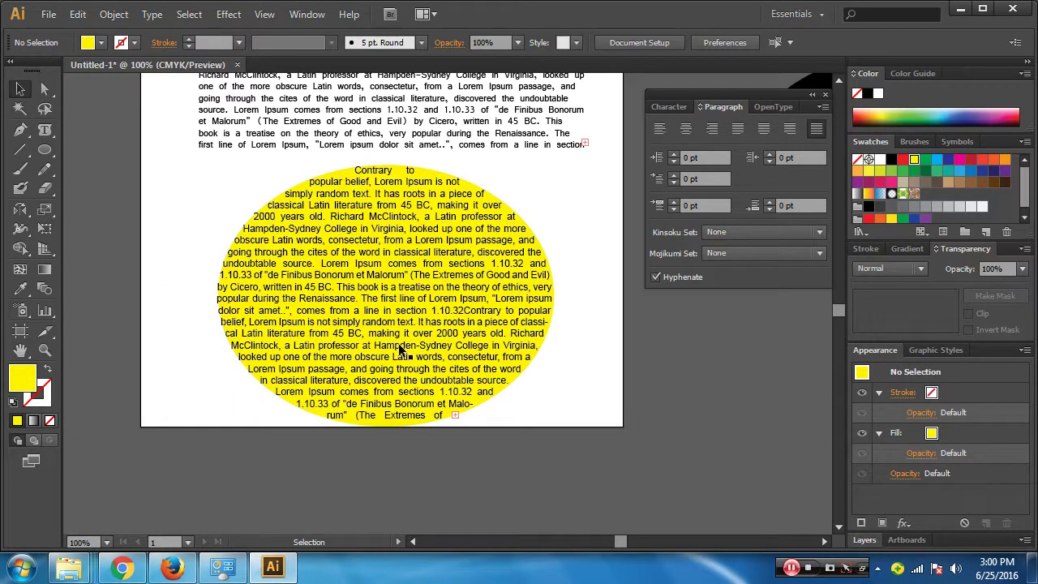
Delete the ellipse with its text and pan to the black speech bubble
left_click_drag(327, 490, 428, 384)
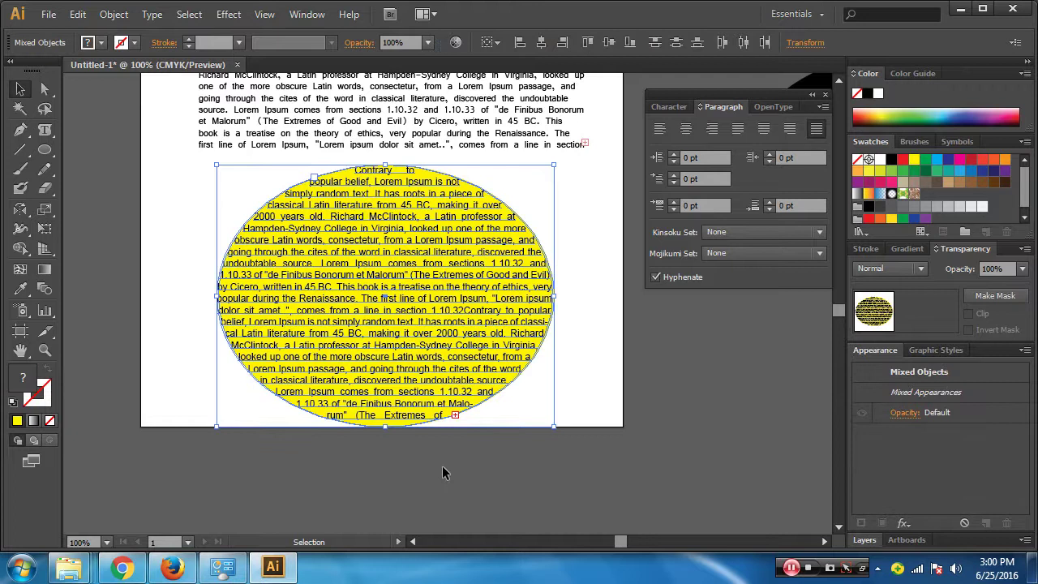
key("Delete")
left_click_drag(489, 271, 324, 348)
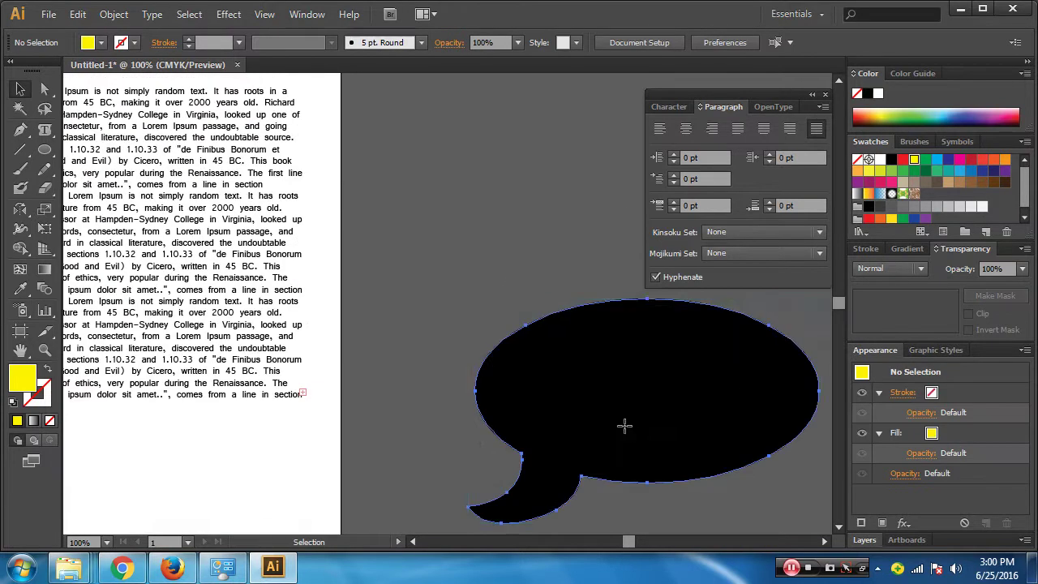
Attempt area type in the speech bubble, dismissing the compound-path warnings
left_click(625, 431)
left_click_drag(672, 419, 392, 364)
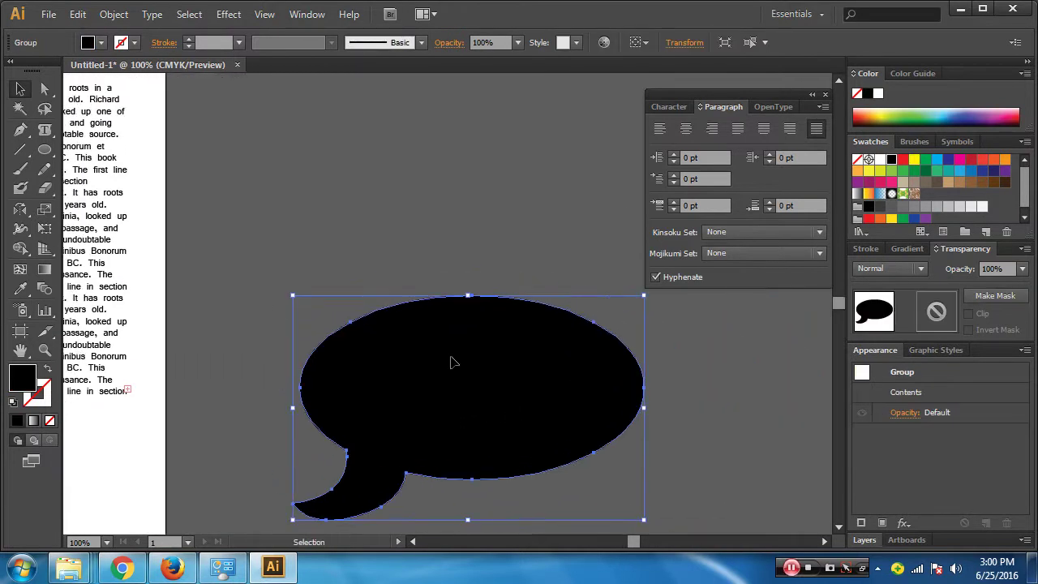
left_click(45, 131)
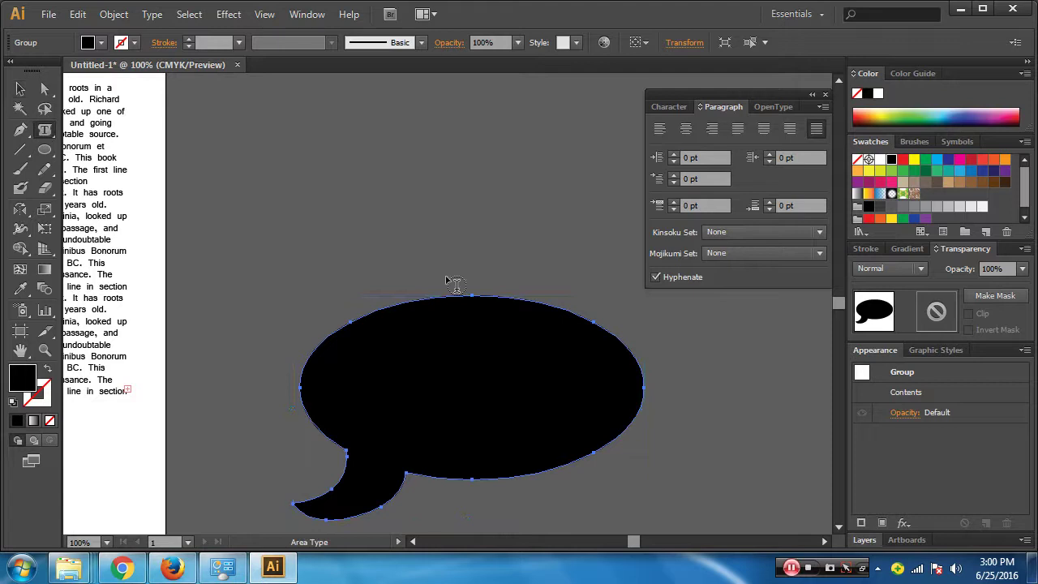
left_click(482, 305)
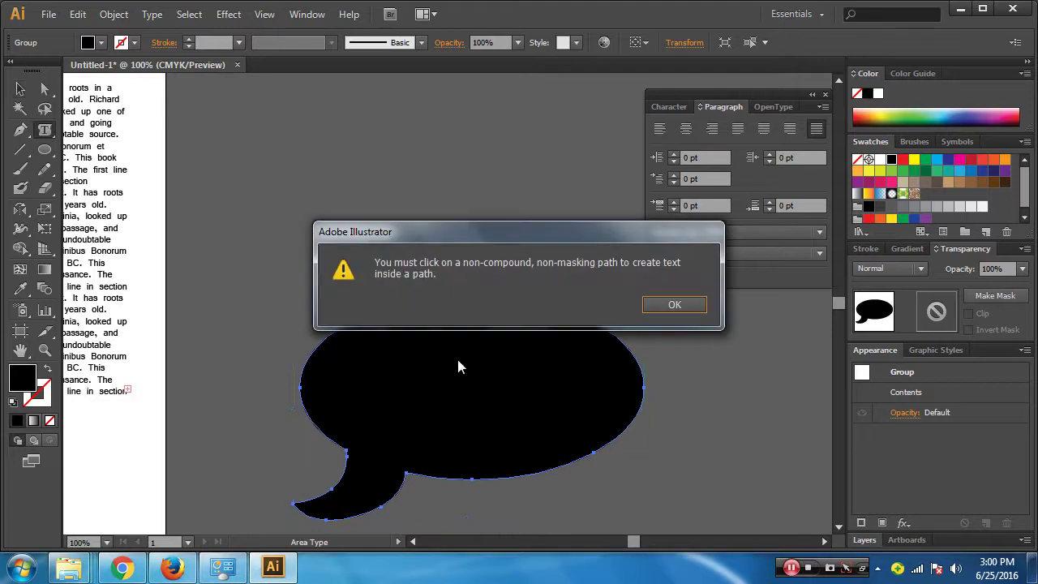
left_click(673, 304)
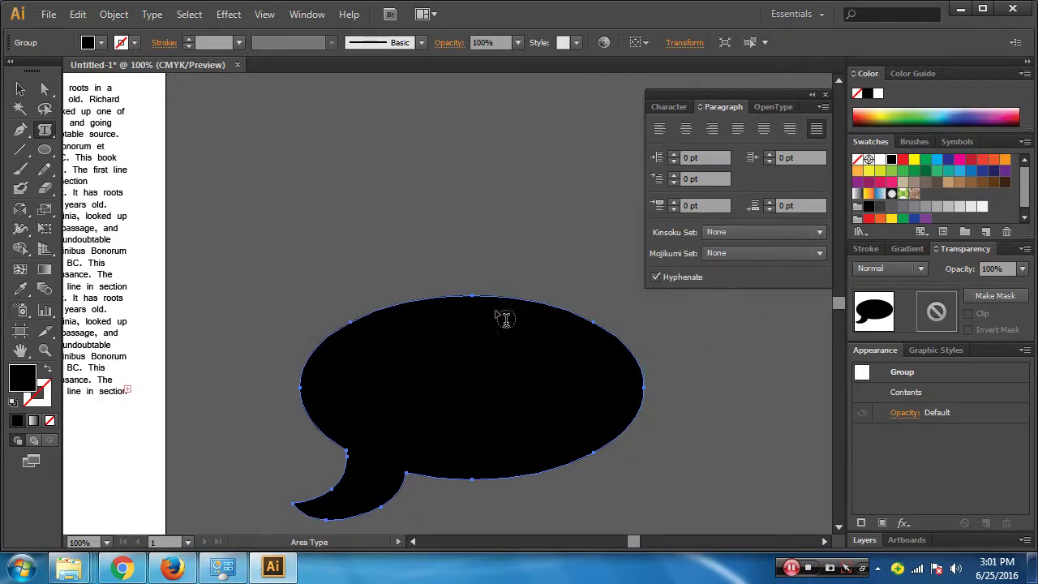
left_click(435, 312)
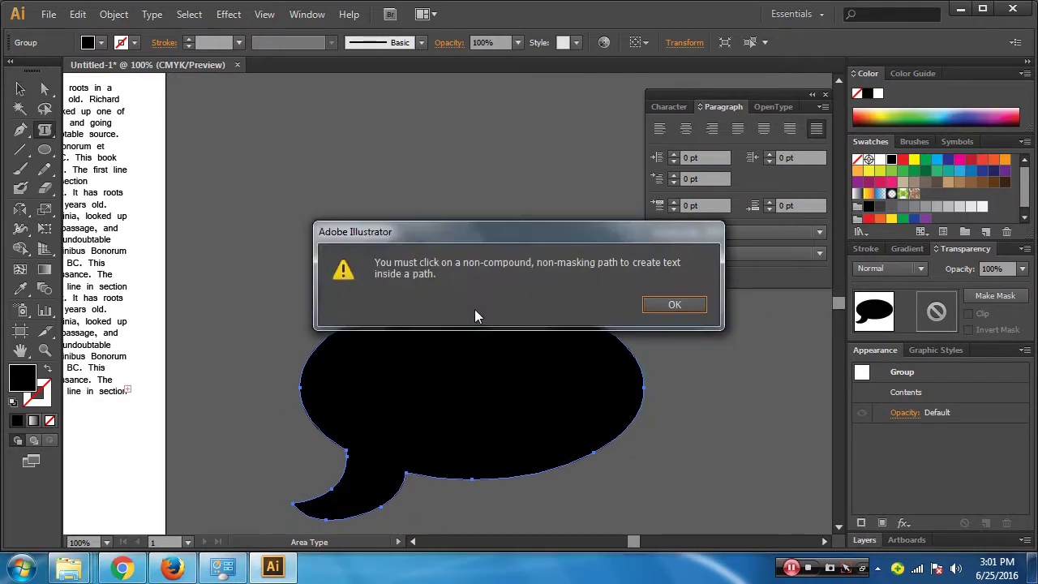
left_click(685, 305)
left_click(553, 314)
left_click(672, 306)
Release the speech bubble's compound path from the Object menu
left_click(21, 89)
left_click(403, 275)
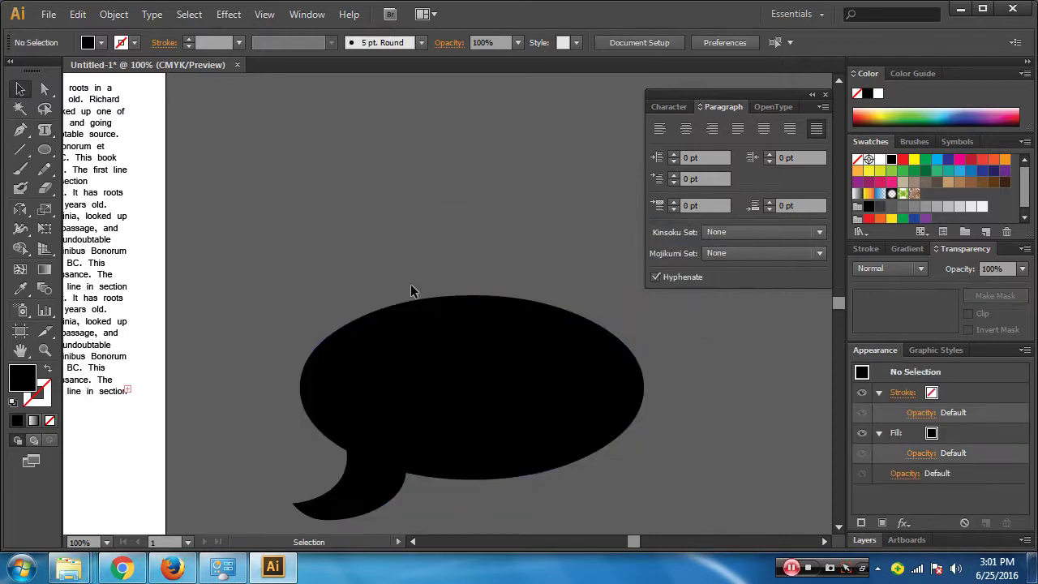
left_click_drag(419, 338, 381, 302)
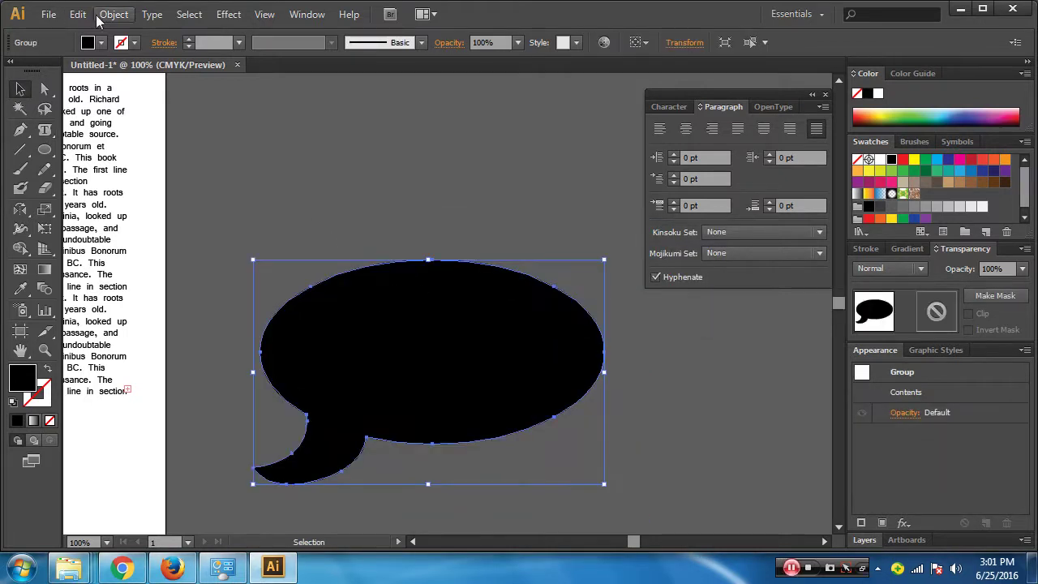
left_click(113, 14)
mouse_move(195, 485)
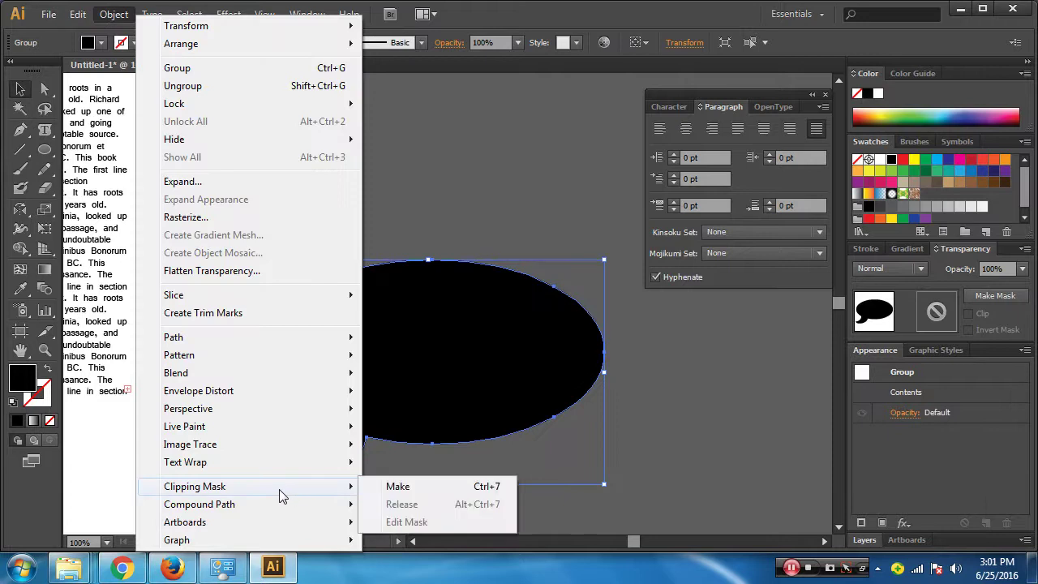
left_click(402, 522)
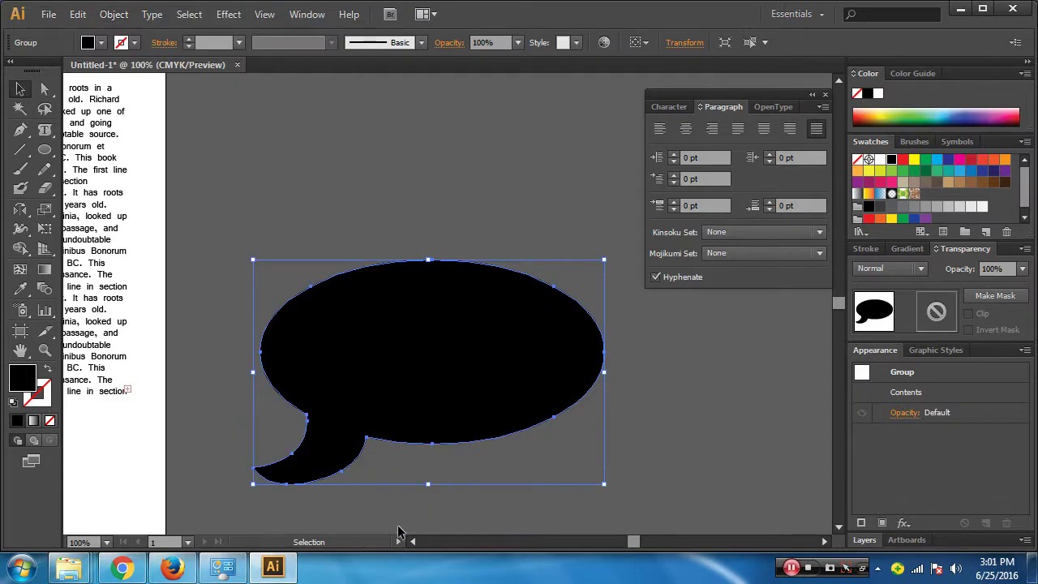
Retry area type on the speech bubble, then undo the empty text frame
left_click(419, 234)
left_click_drag(398, 297, 432, 351)
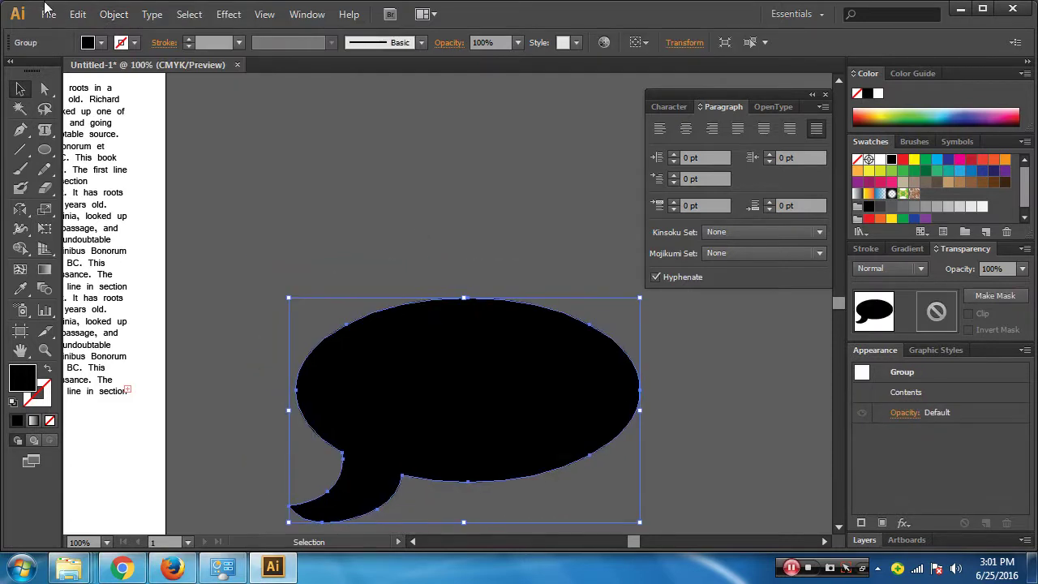
left_click(46, 130)
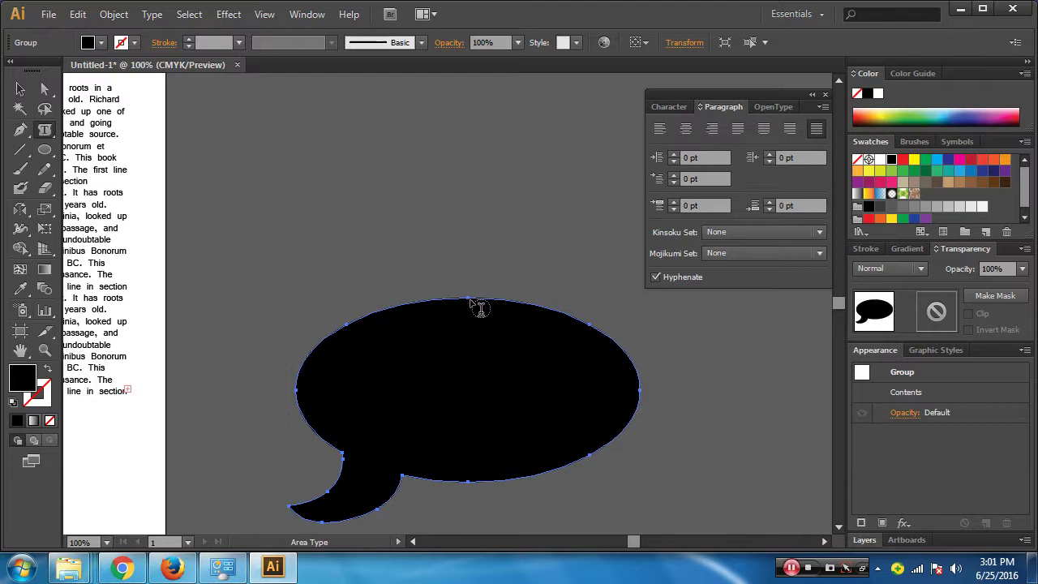
left_click(470, 299)
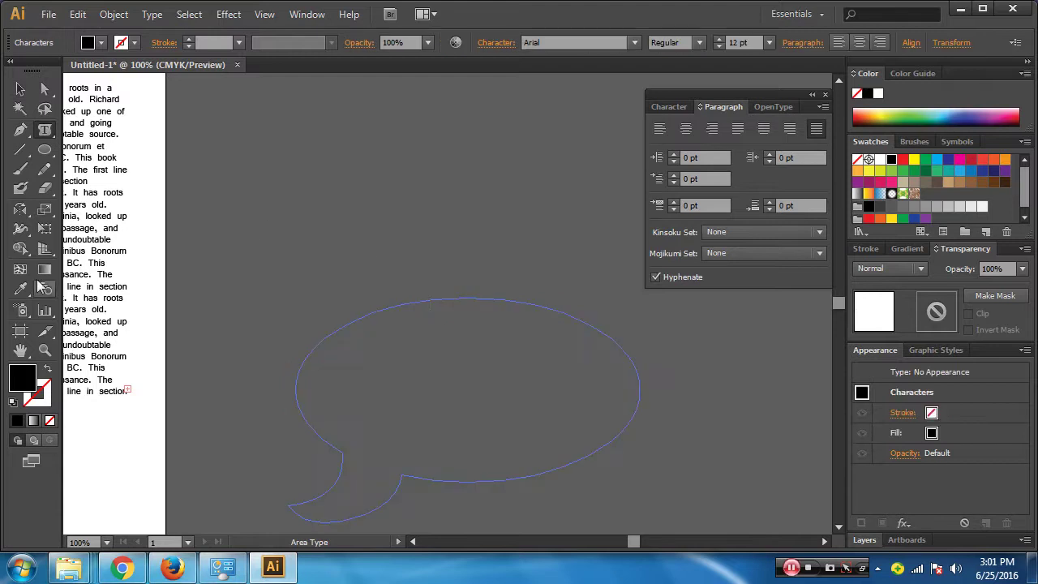
left_click(21, 88)
key("ctrl+z")
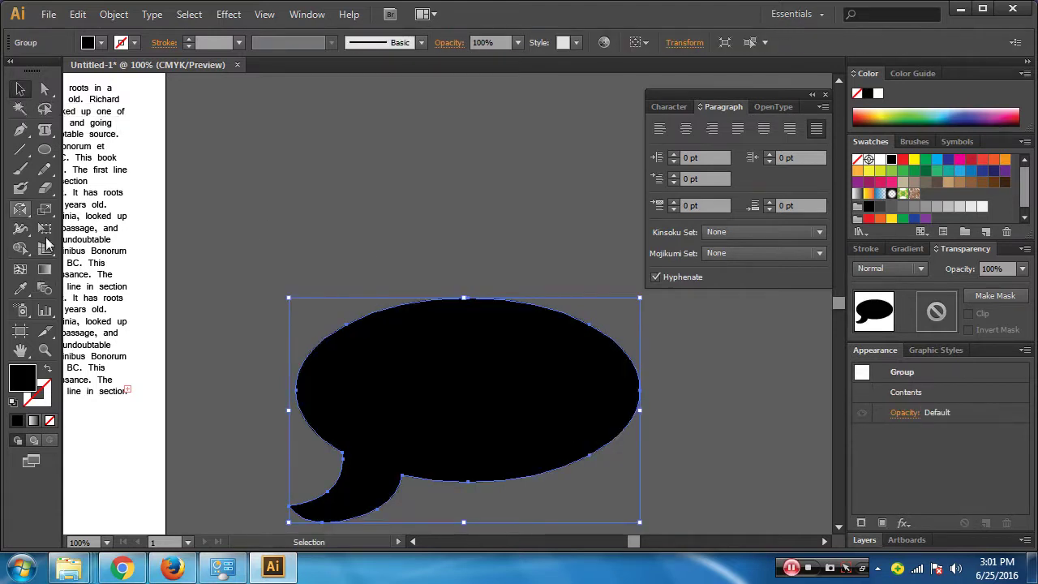
Revert the bubble's last moves with undo and redo, then reselect the speech bubble
left_click_drag(478, 408, 444, 370)
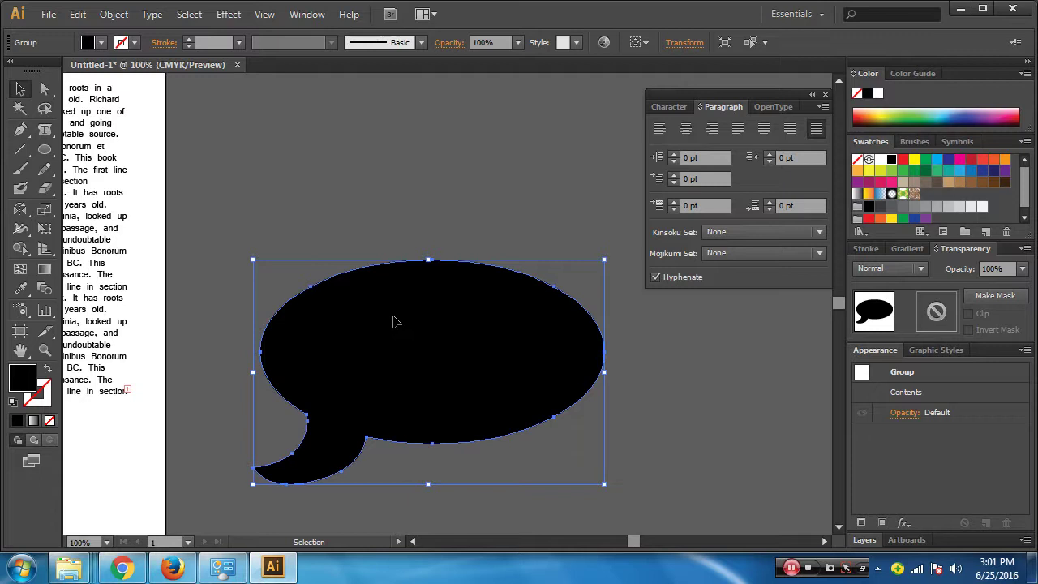
left_click(112, 16)
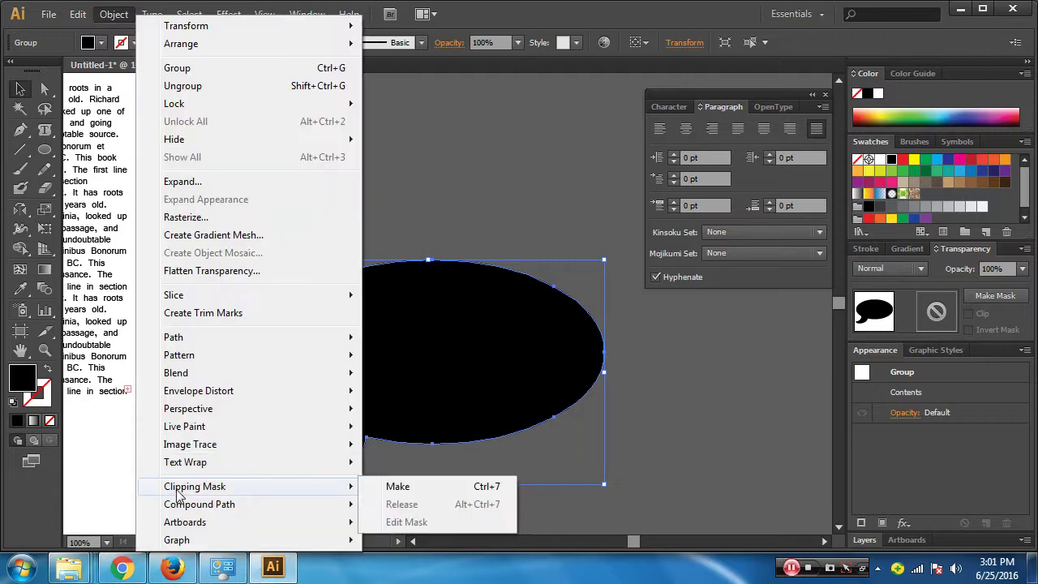
mouse_move(199, 504)
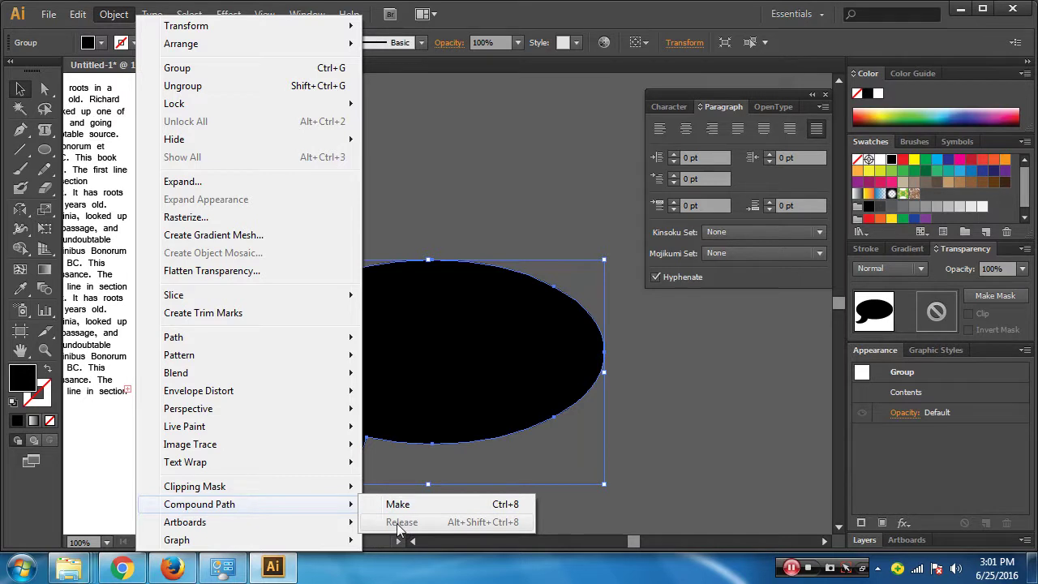
left_click(498, 10)
key("ctrl+z")
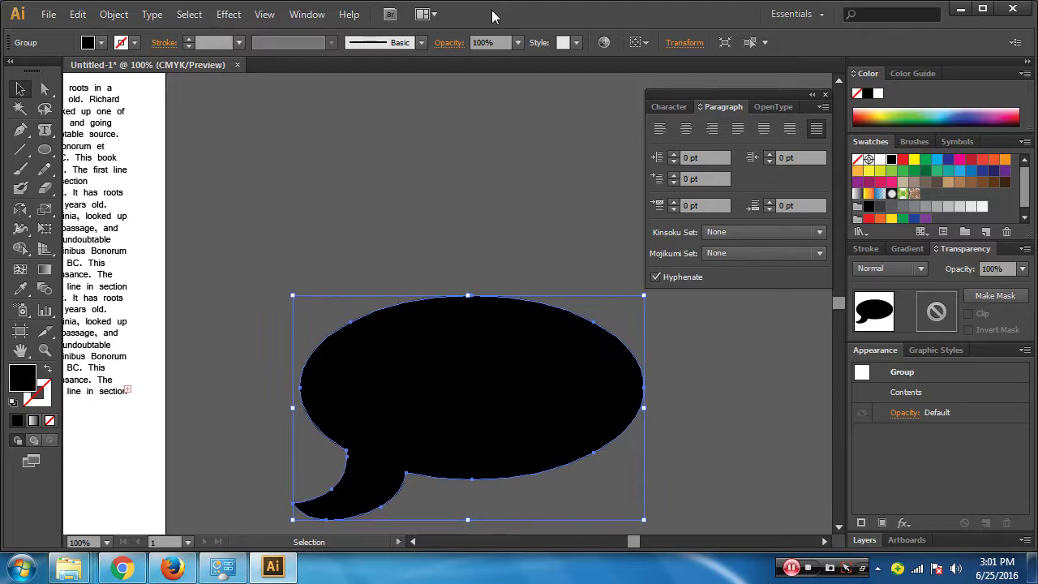
key("ctrl+z")
key("ctrl+shift+z")
left_click(496, 260)
left_click(467, 337)
left_click(114, 16)
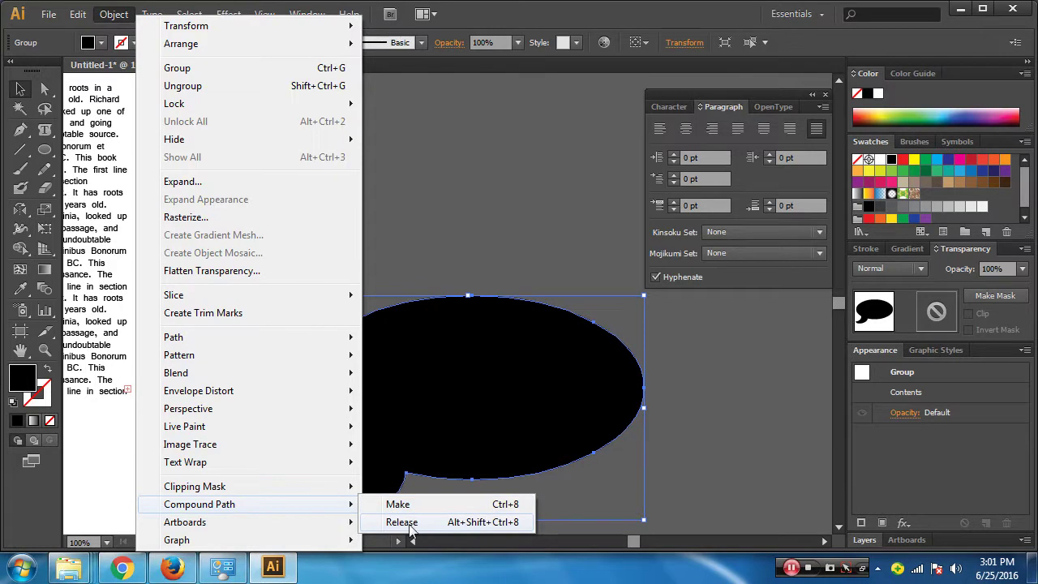
Release the compound path, make the bubble area type, paste Lorem Ipsum, zoom to 200%
left_click(402, 522)
left_click(44, 131)
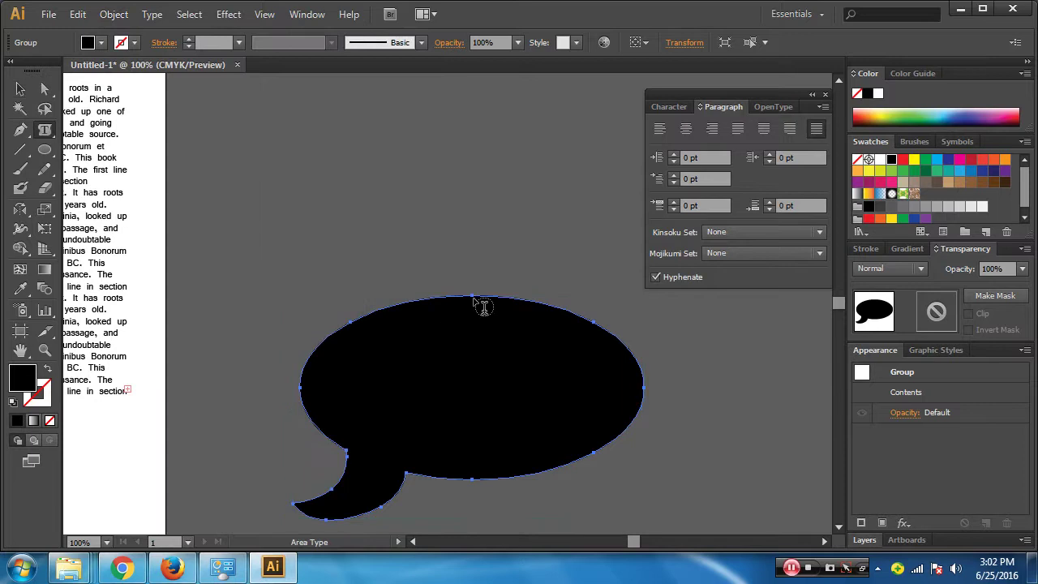
left_click(481, 304)
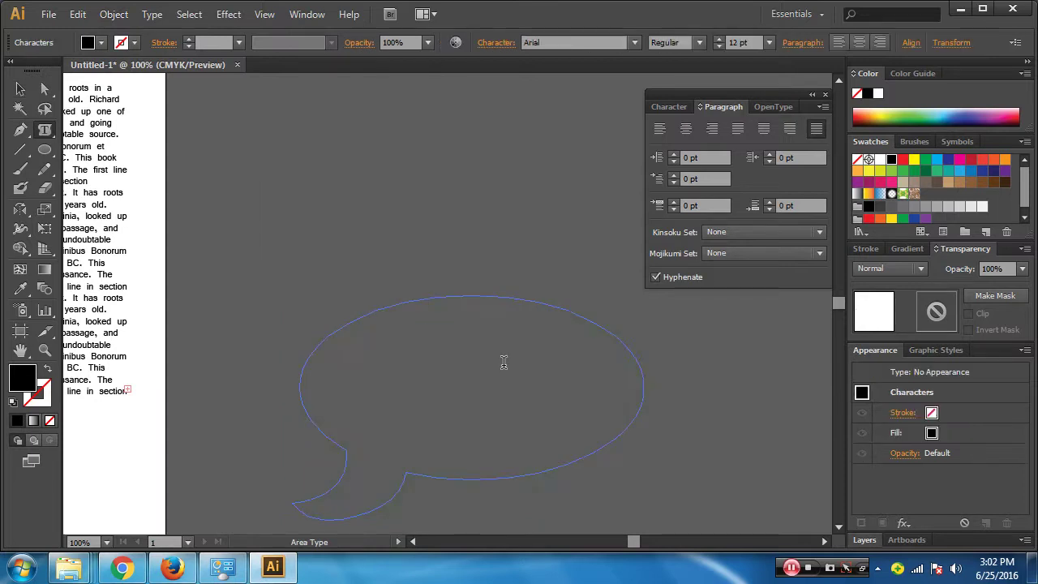
key("ctrl")
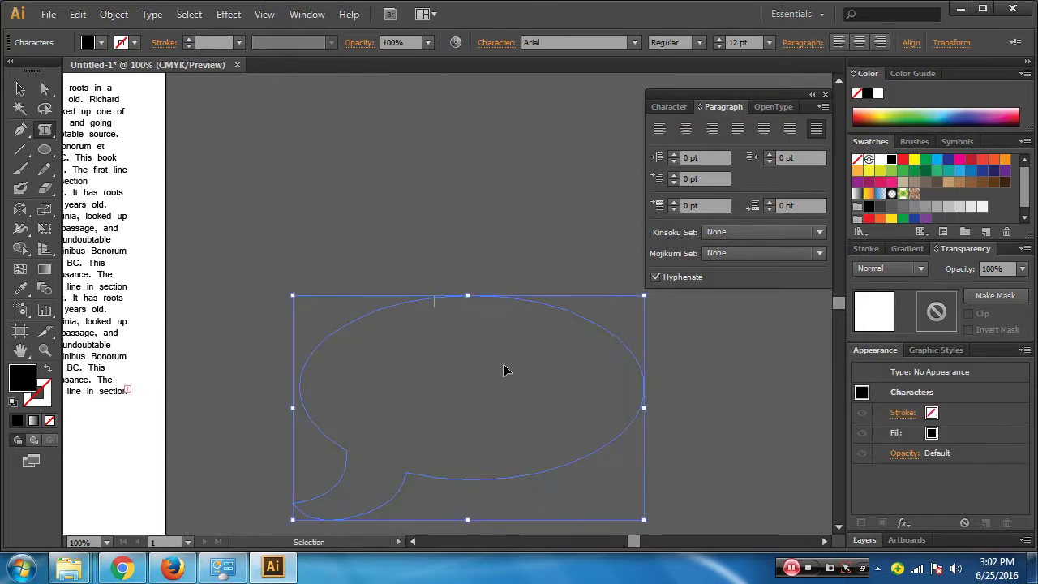
type("Contrary to popular belief, Lorem Ipsum is not simply random text. It has roots in a piece of classical Latin literature from 45 BC, making it over 2000 years old. Richard McClintock, a Latin professor at Hampden-Sydney College in Virginia, looked up one of the more obscure Latin words, consectetur, from a Lorem Ipsum passage, and going through the cites of the word in classical literature, discovered the undoubtable source. Lorem Ipsum comes from sections 1.10.32 and 1.10.33 of \"de Finibus Bonorum et Malorum\" (The Extremes of Good and Evil) by Cicero, written in 45 BC. This book is a treatise on the theory of ethics, very popular during the Renaissance. The first line of Lorem Ipsum, \"Lorem ipsum dolor sit amet..\", comes from a line in section 1.10.32.")
key("ctrl+v")
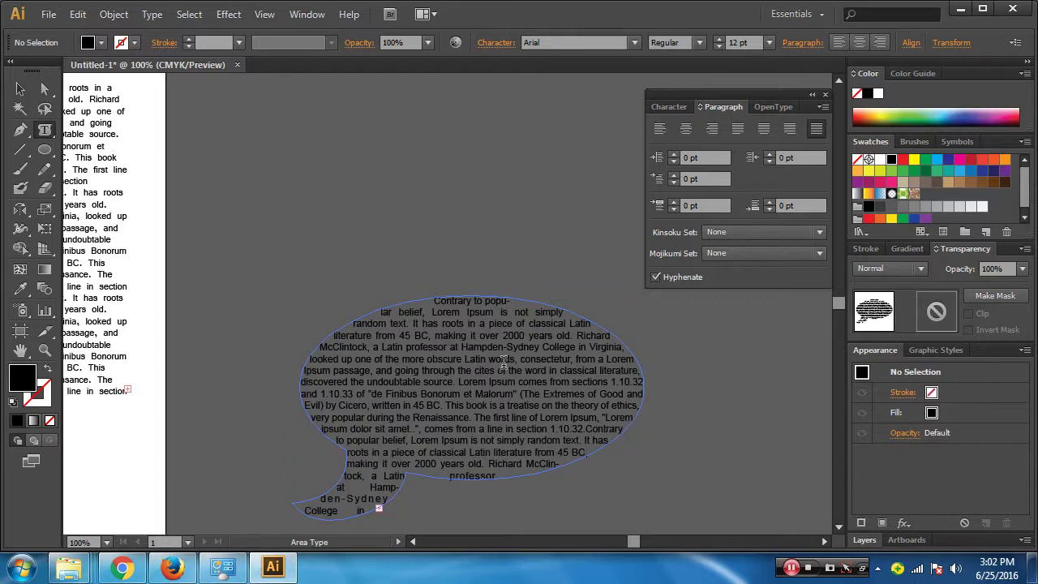
key("Escape")
key("ctrl+plus")
key("ctrl+plus")
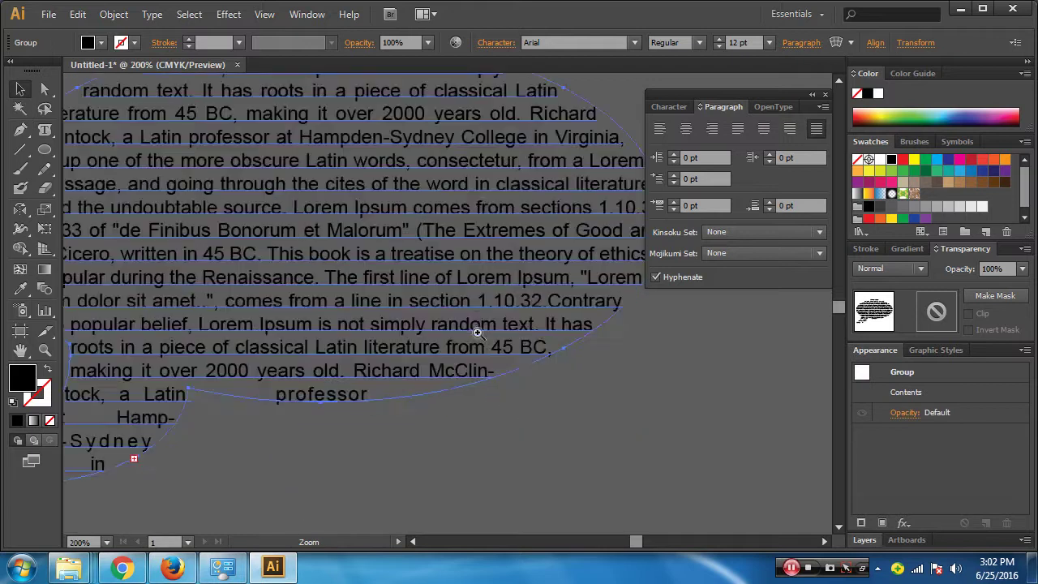
Set the bubble text to 10 pt with 11 pt leading, then deselect and scroll to view it
left_click_drag(478, 332, 344, 451)
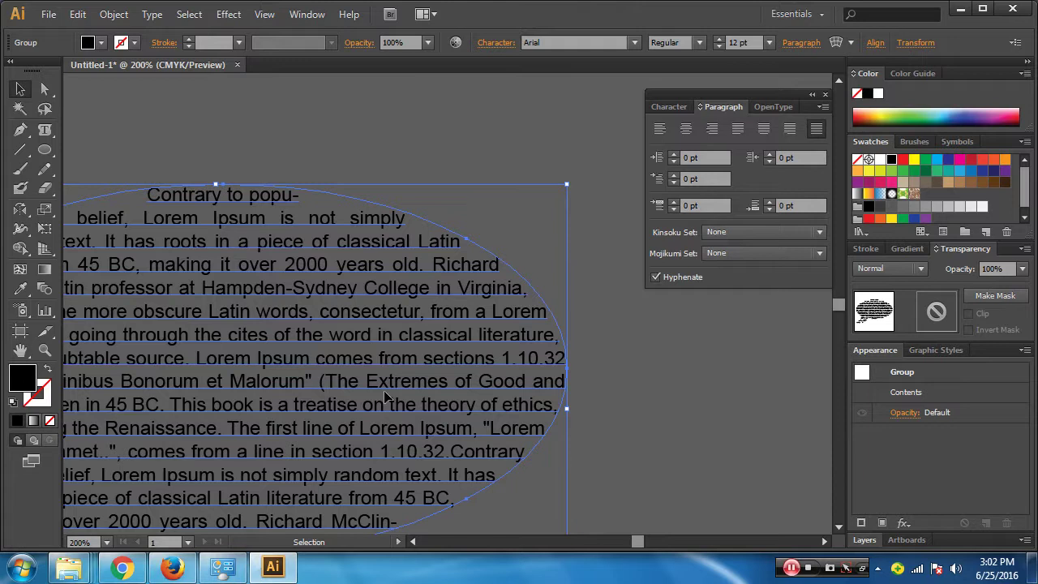
left_click(668, 107)
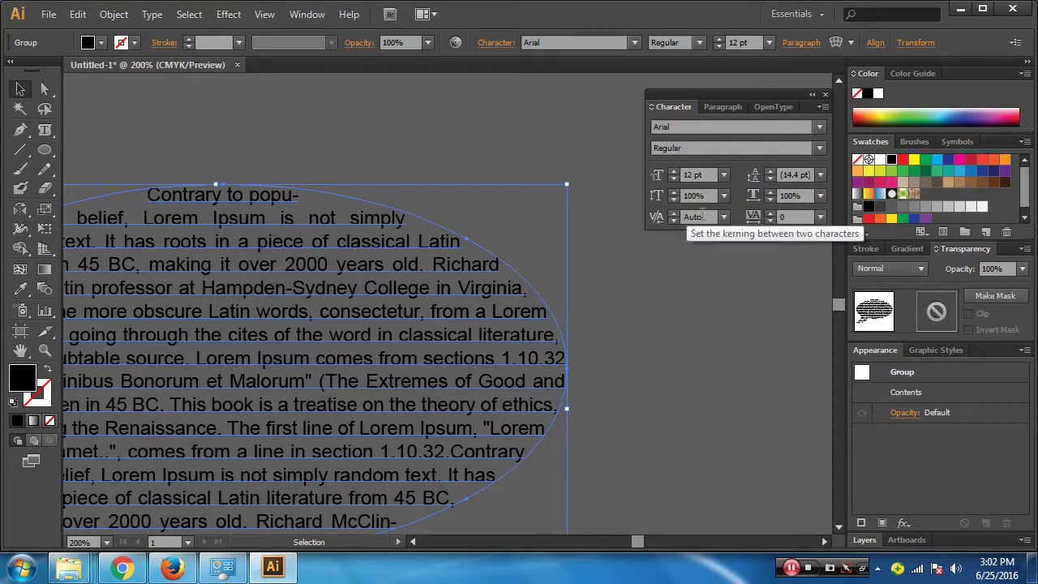
left_click(676, 178)
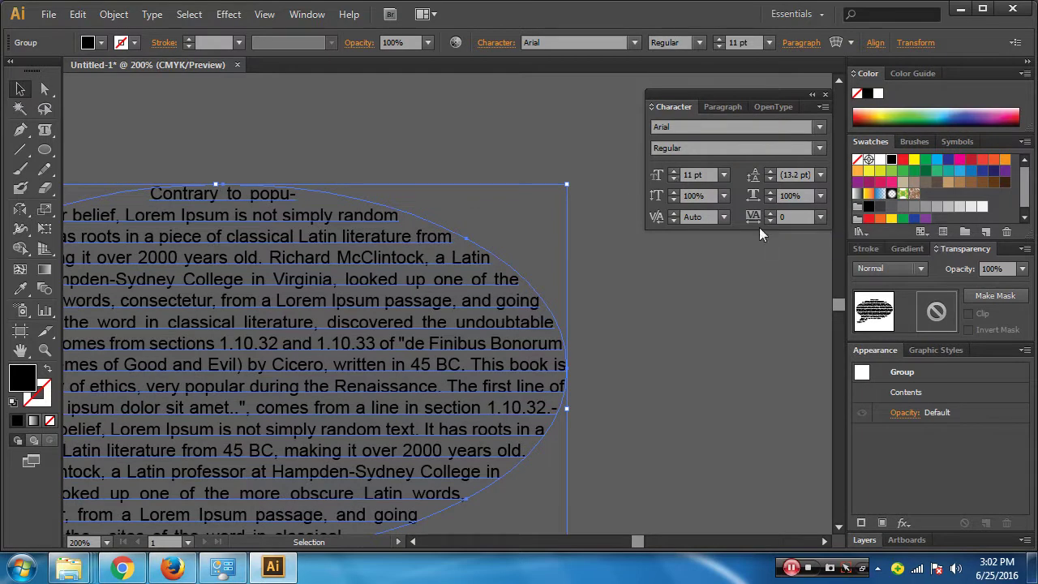
left_click(673, 179)
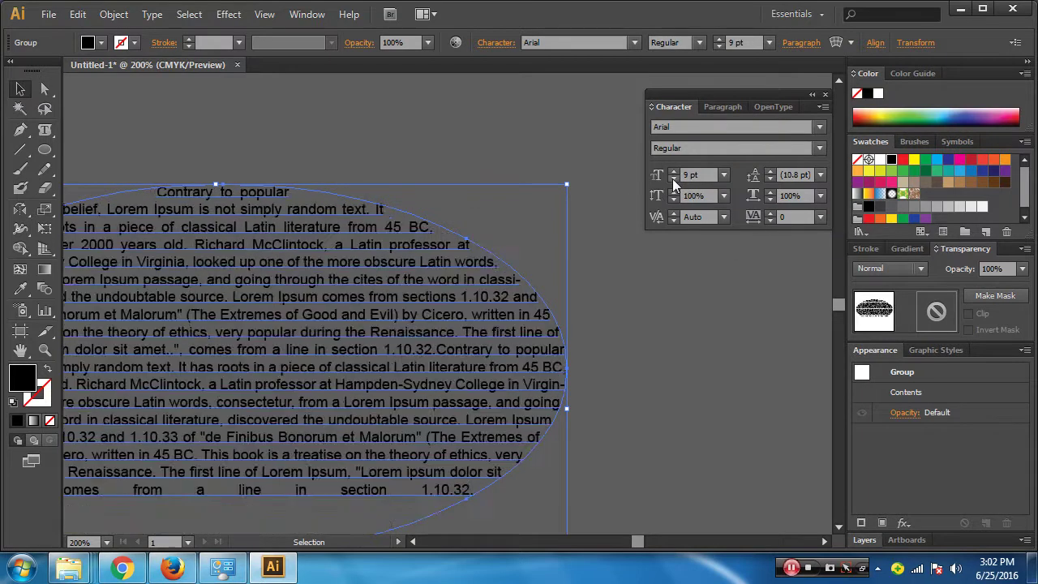
left_click(673, 171)
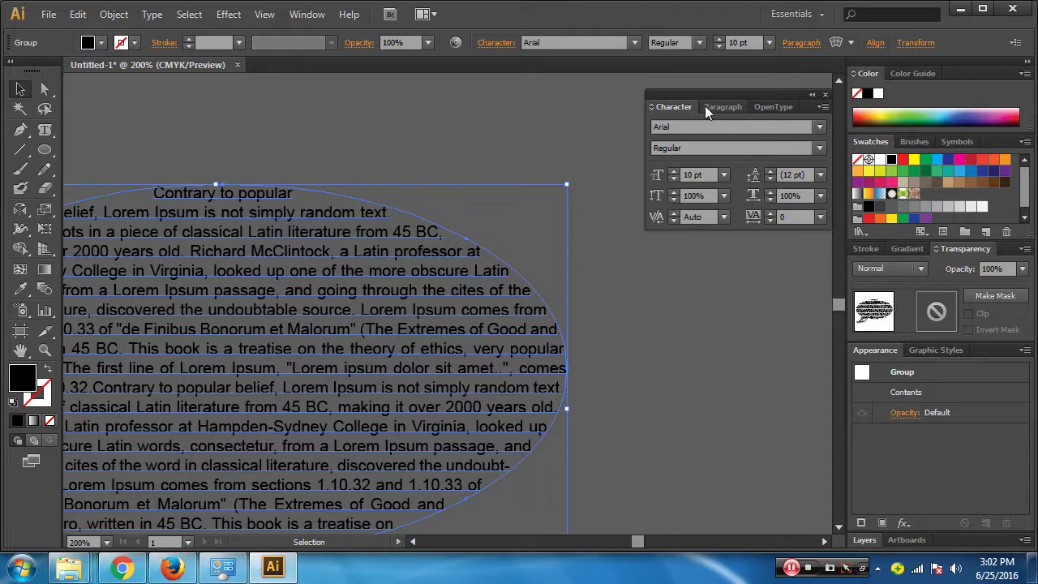
left_click(770, 173)
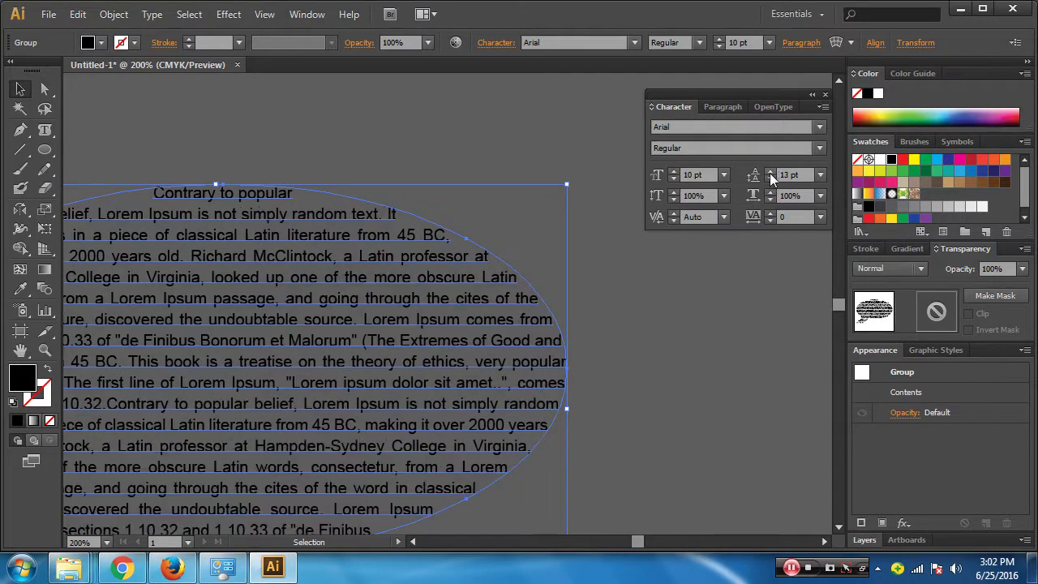
left_click(770, 178)
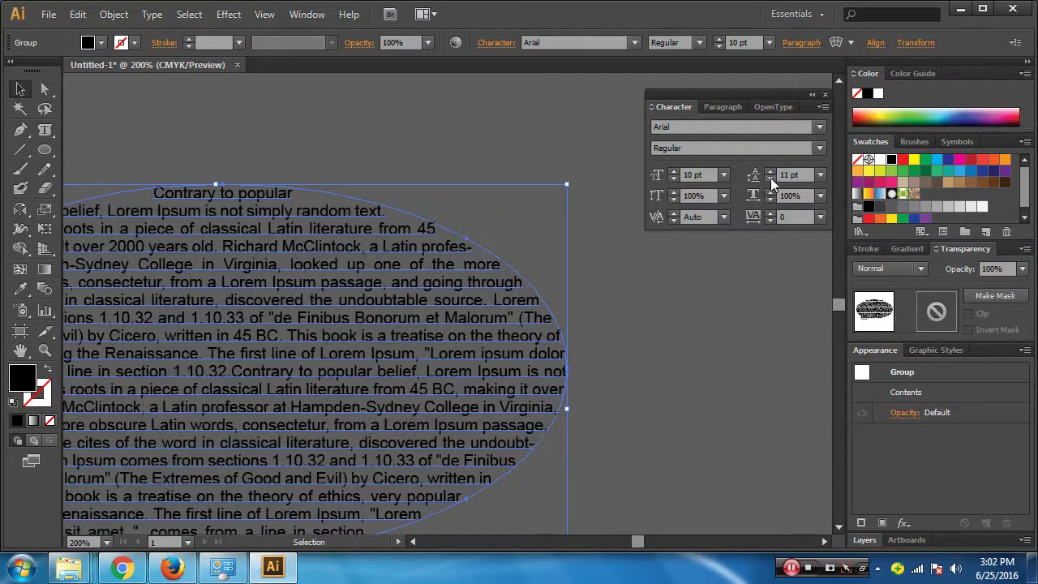
left_click(580, 186)
scroll(535, 365, "left", 5)
scroll(535, 365, "down", 2)
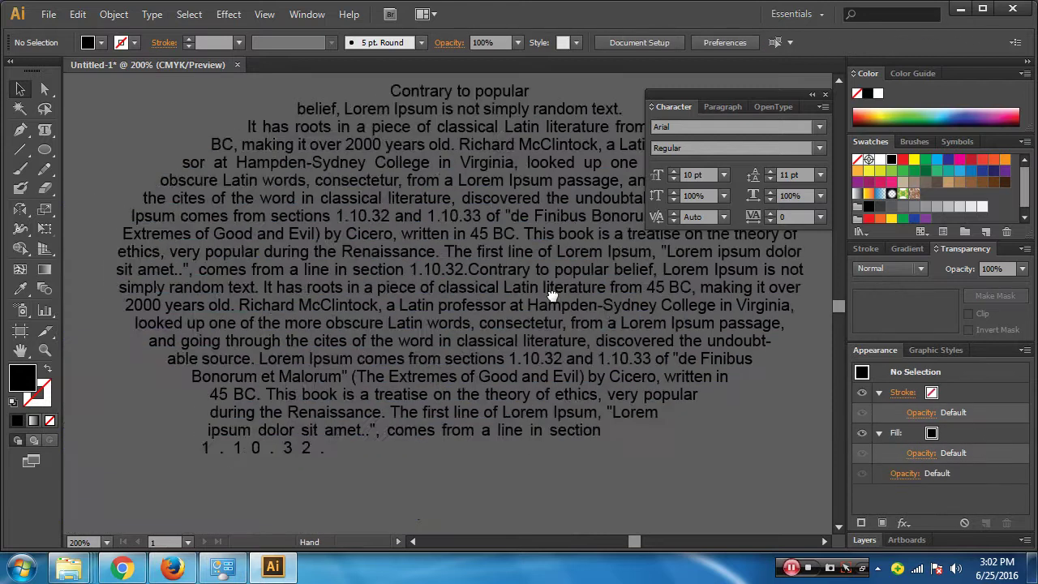
Paste another Lorem Ipsum passage after the word 'theory' inside the bubble group
left_click(275, 478)
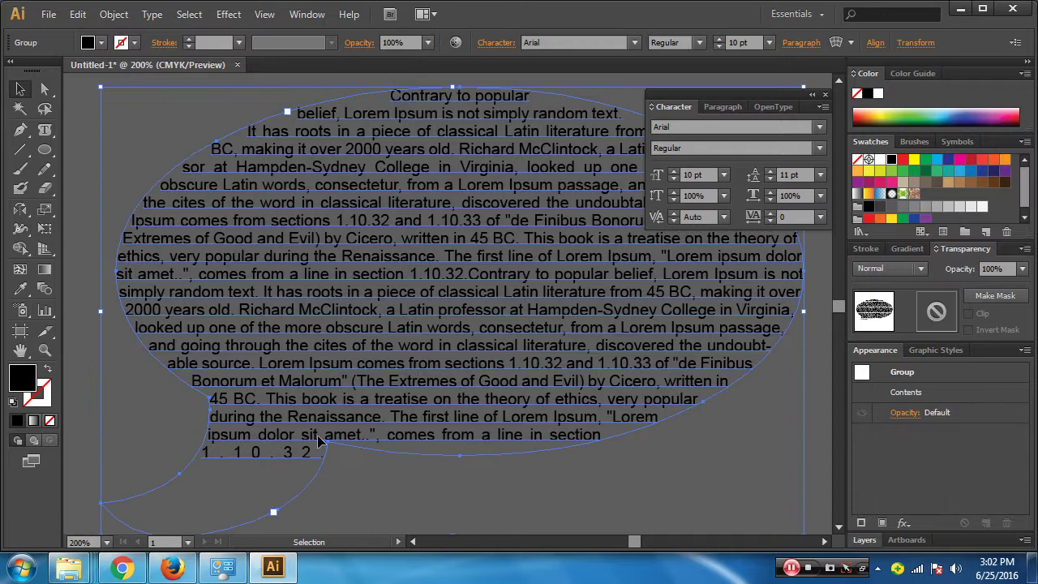
double_click(312, 415)
double_click(531, 405)
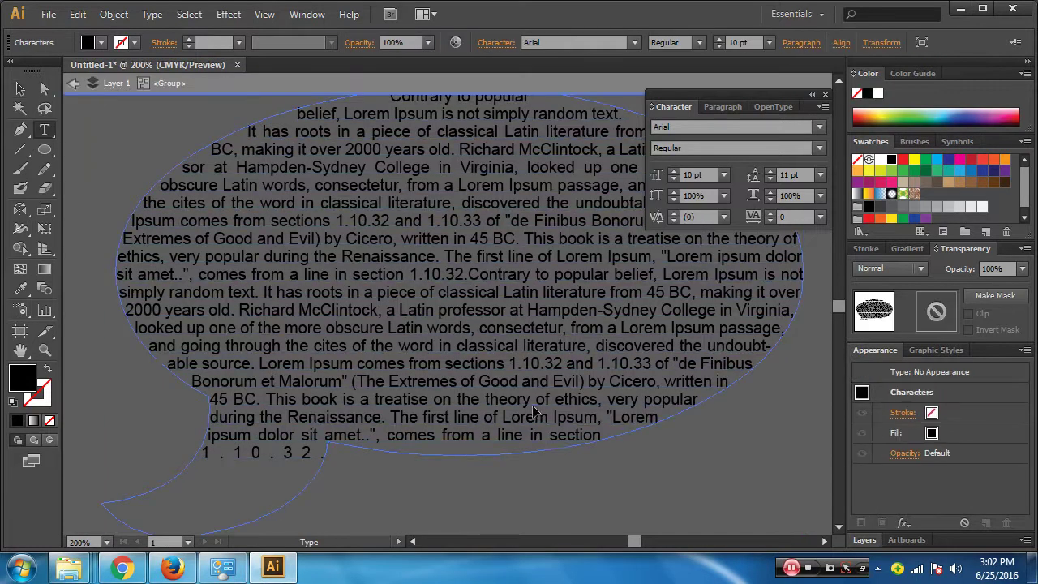
key("ctrl+v")
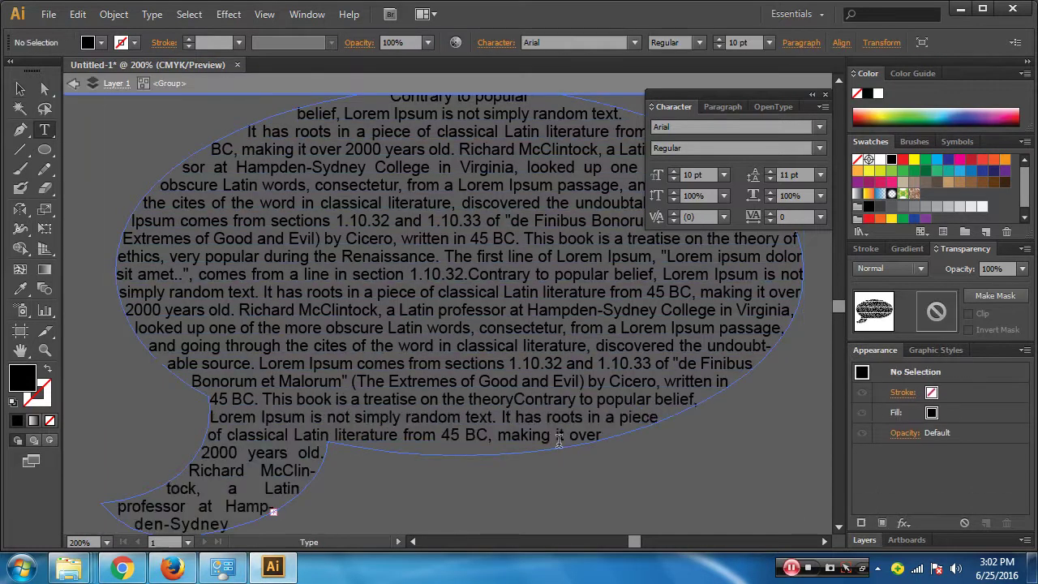
left_click(20, 89)
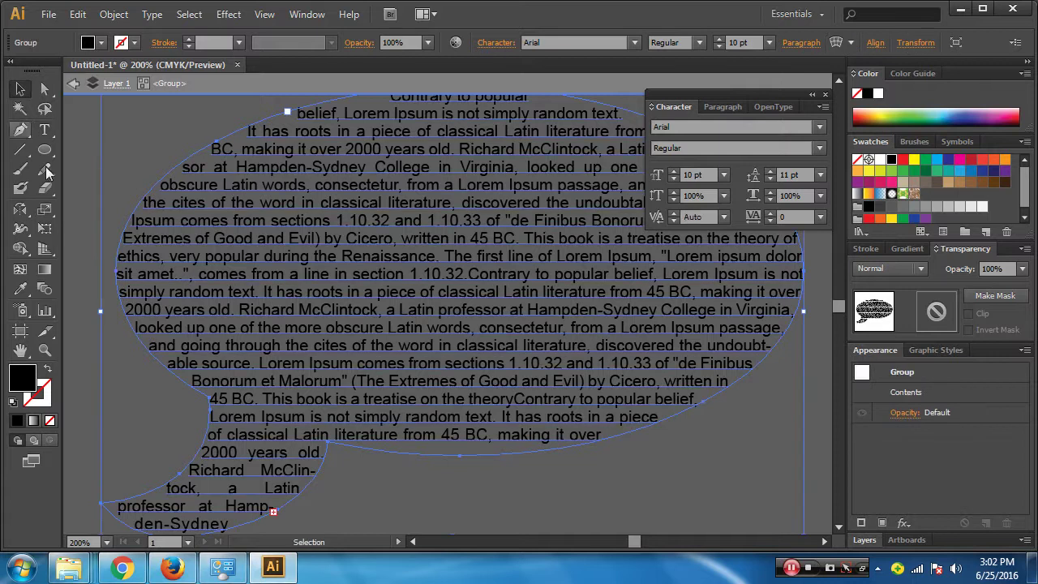
Delete the spaces around 'a' so the tail reads 'tock,aLatin'
left_click(398, 513)
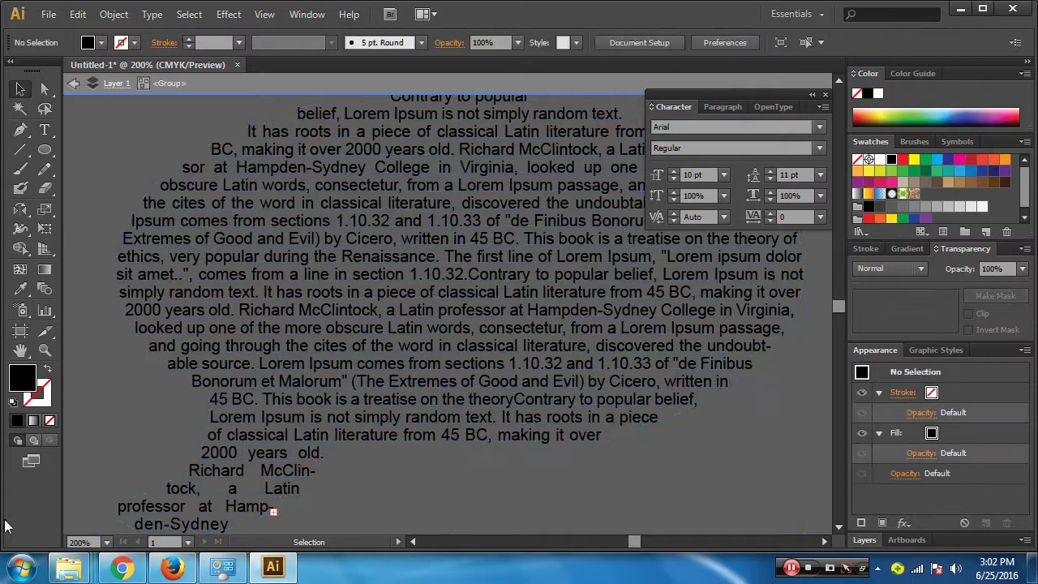
key("t")
triple_click(261, 492)
left_click(254, 493)
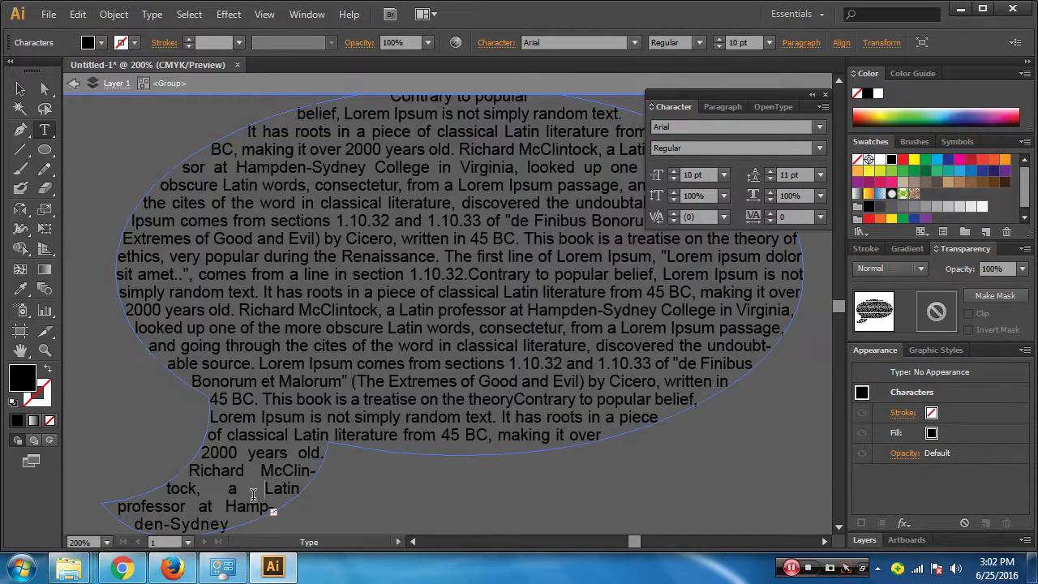
key("BackSpace")
key("Left")
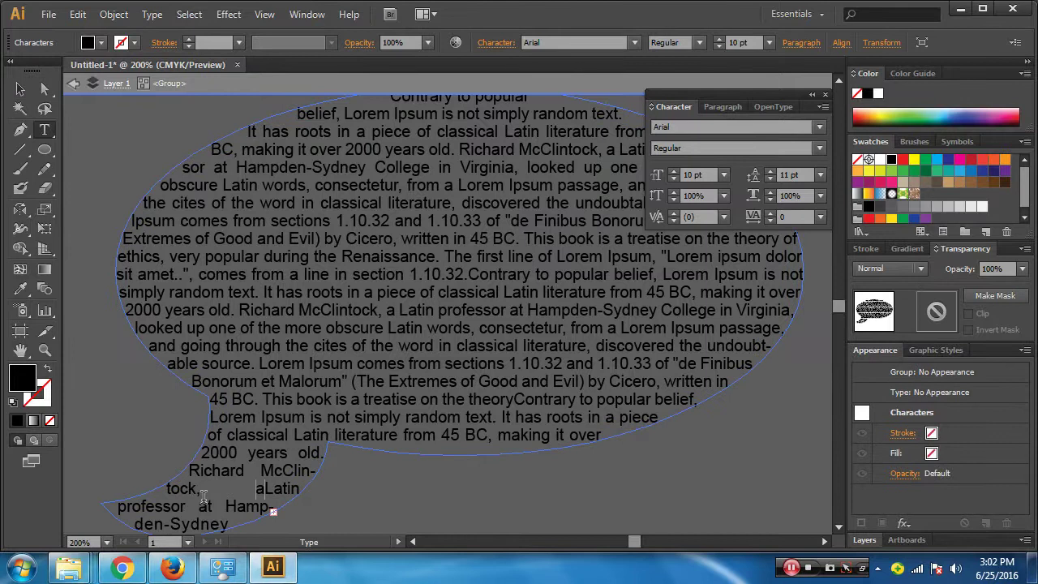
key("BackSpace")
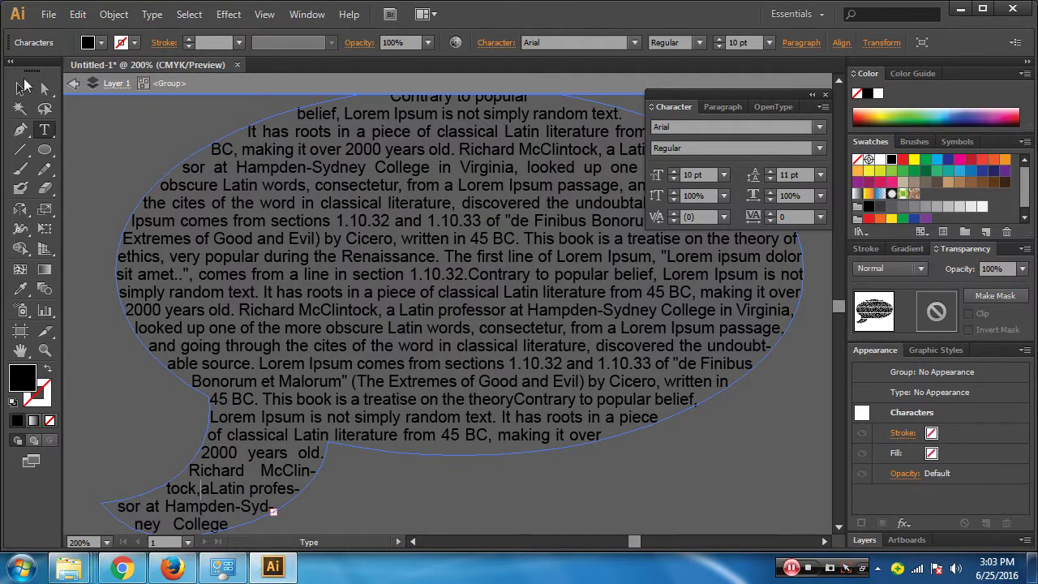
Exit the isolated group, zoom out to 150% and 100%, then zoom to 300%
left_click(20, 89)
double_click(100, 178)
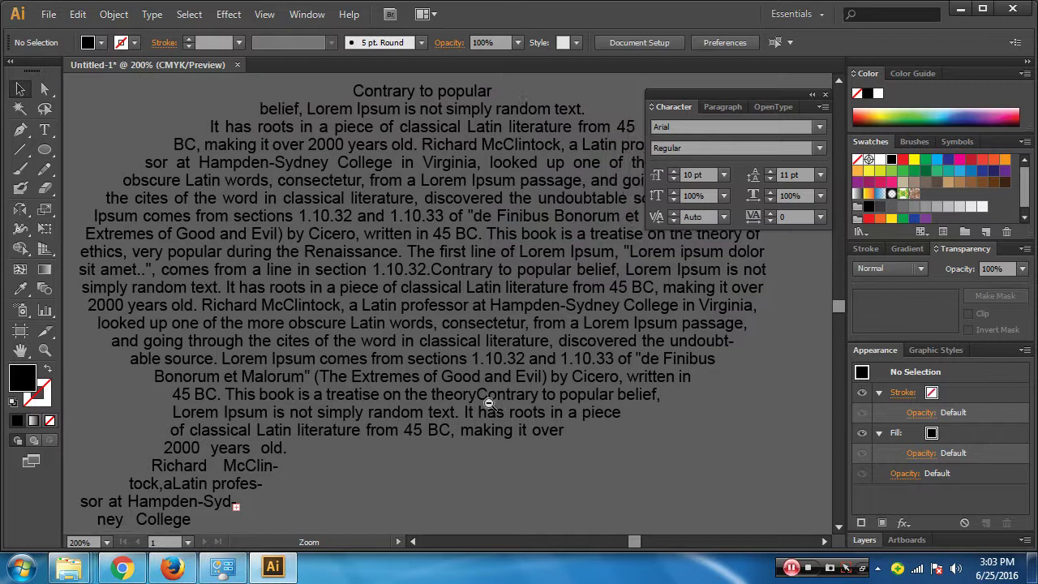
left_click(492, 450, "ctrl+alt")
left_click(451, 319, "ctrl+alt")
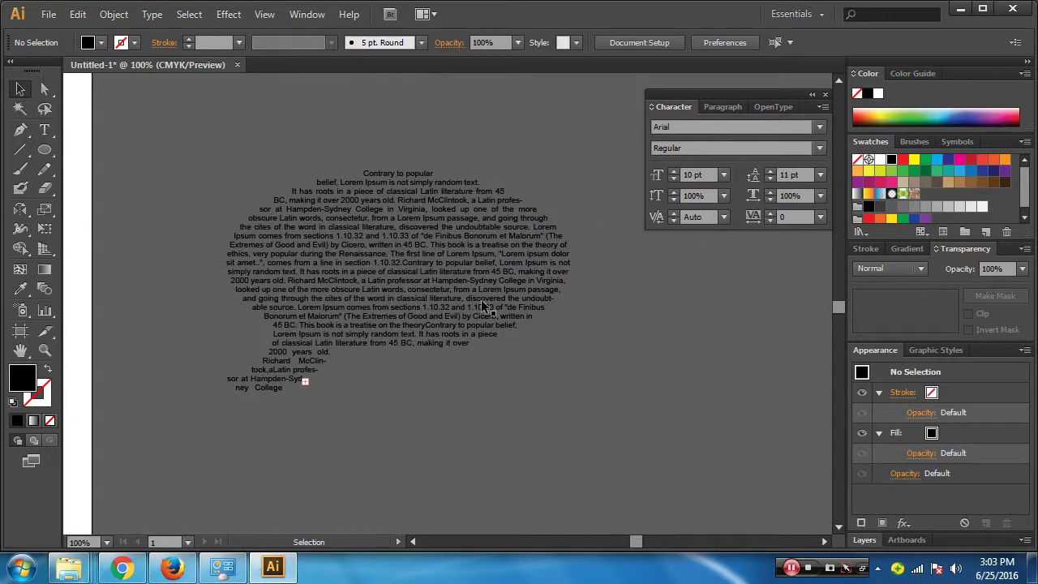
left_click(393, 259, "ctrl")
Make 'Lorem Ipsum' in the bubble text 15 pt bold
left_click_drag(393, 259, 387, 293)
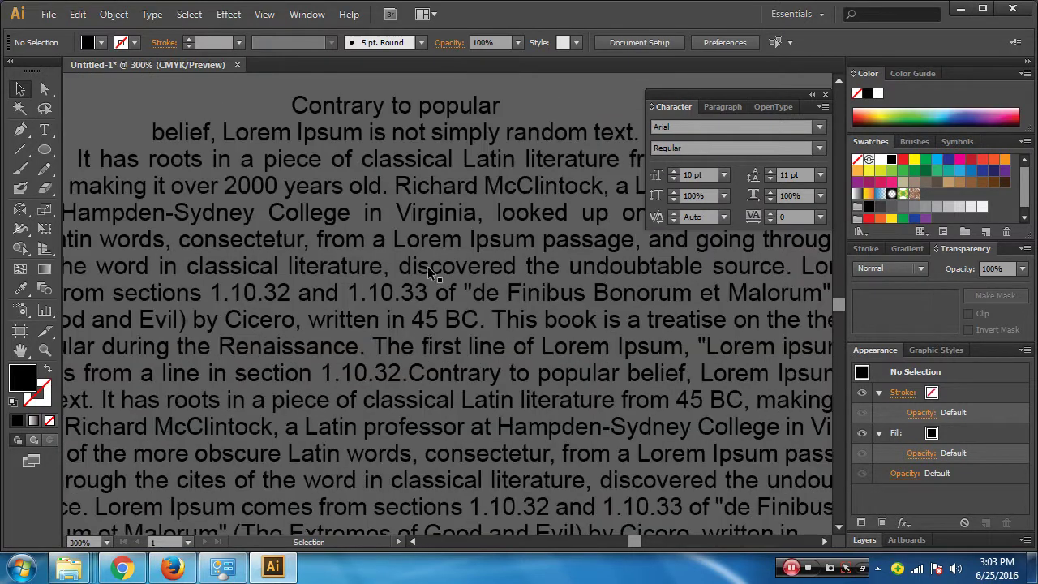
double_click(327, 130)
left_click(290, 289)
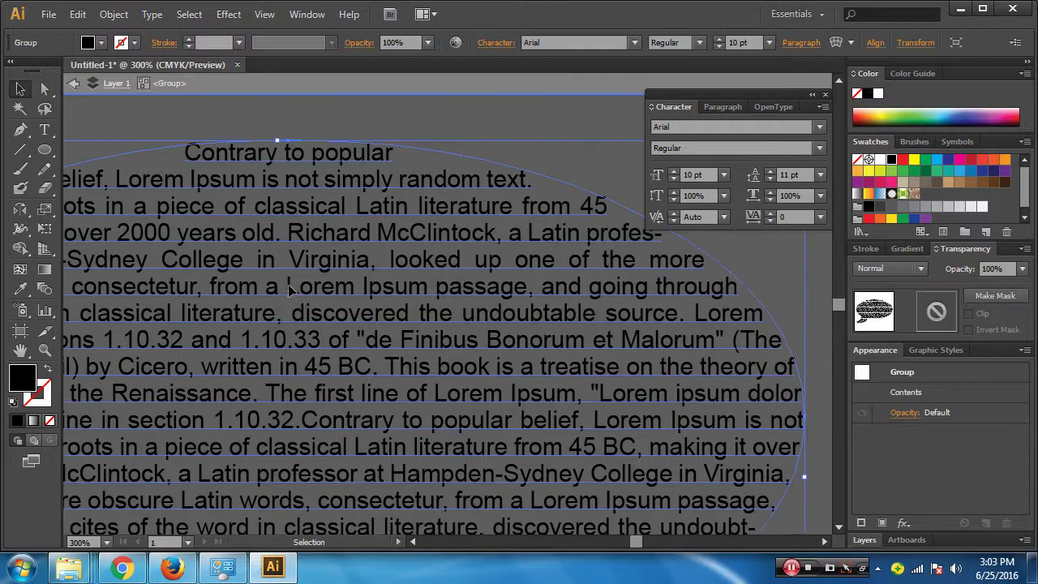
double_click(288, 290)
left_click_drag(286, 289, 428, 289)
left_click(674, 172)
left_click(674, 172)
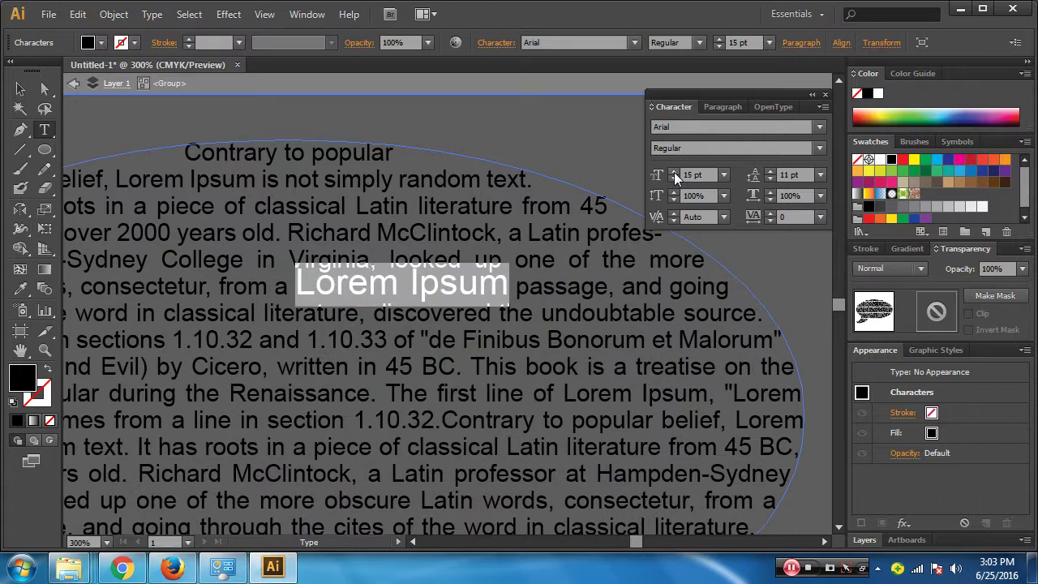
left_click(819, 148)
left_click(685, 217)
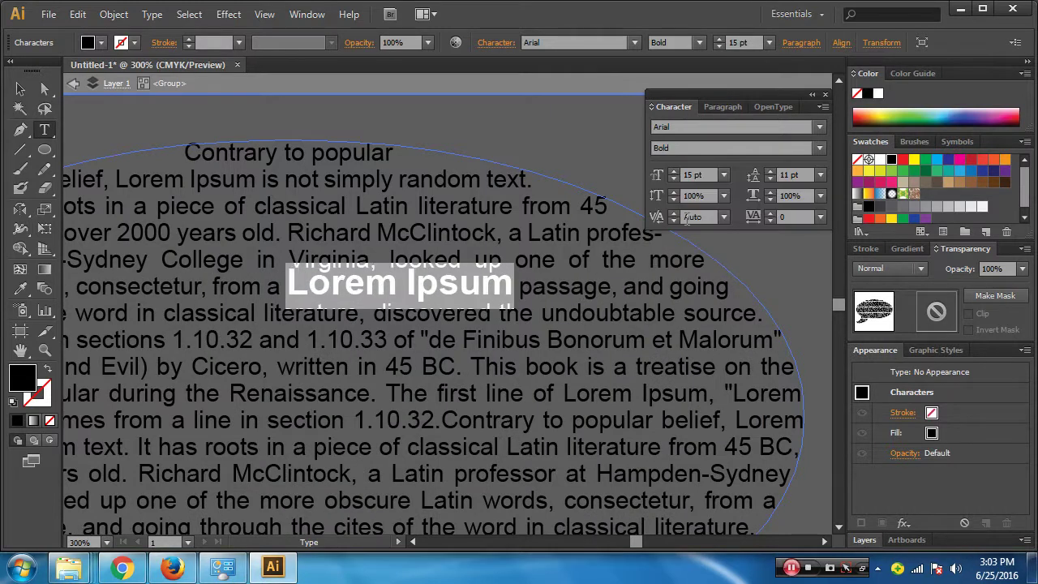
left_click(344, 420)
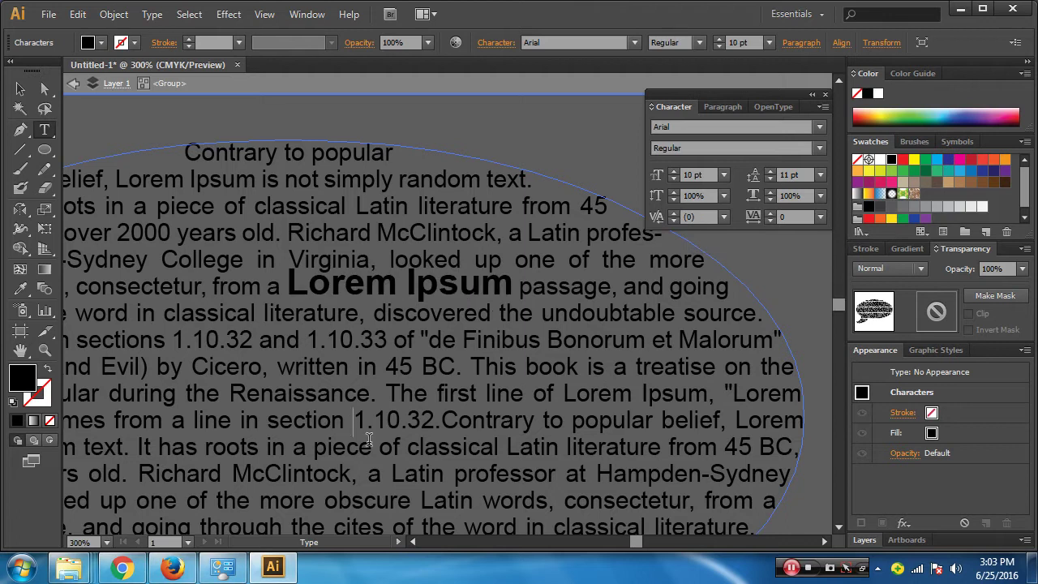
Make 'Richard McClintock' 13 pt bold, then return to the typography image in Chrome
left_click_drag(352, 474, 202, 478)
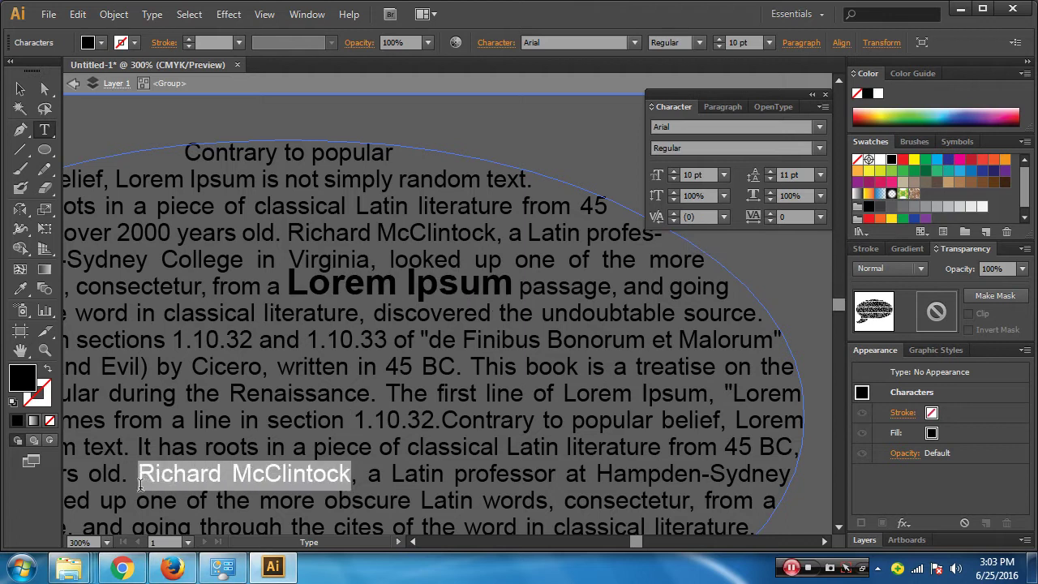
left_click_drag(138, 475, 351, 482)
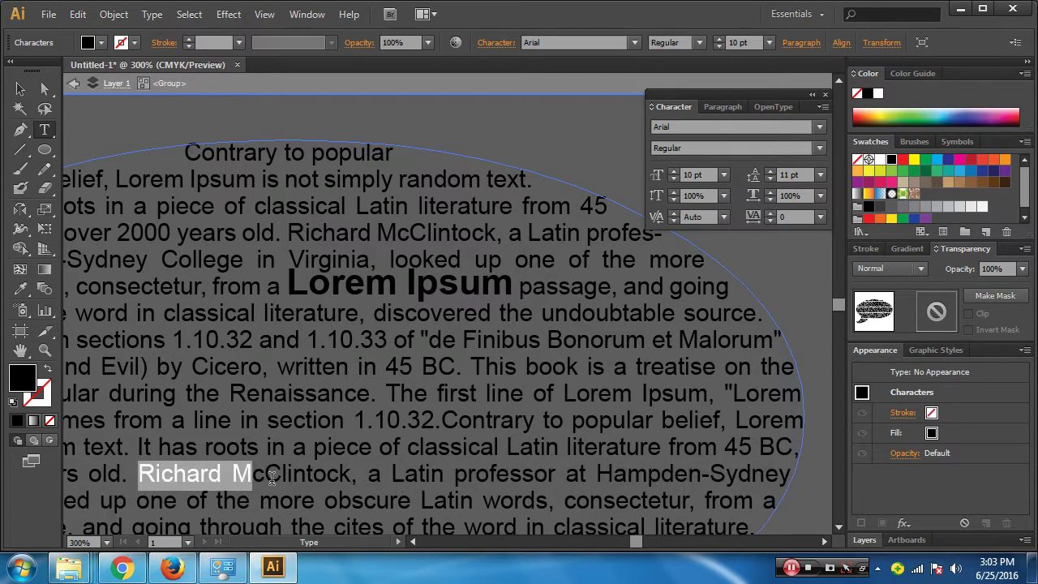
left_click(673, 171)
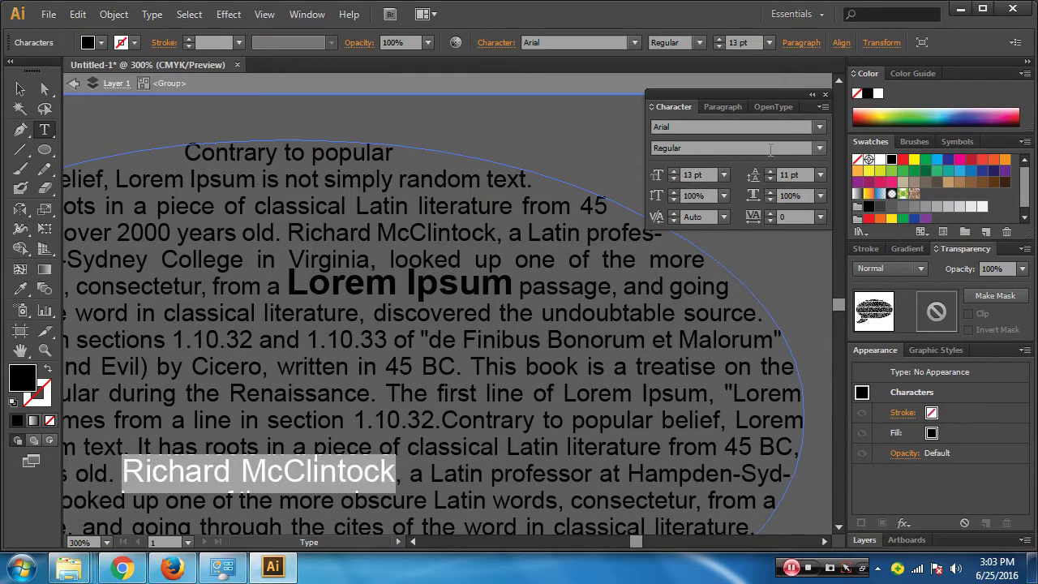
left_click(819, 148)
left_click(712, 218)
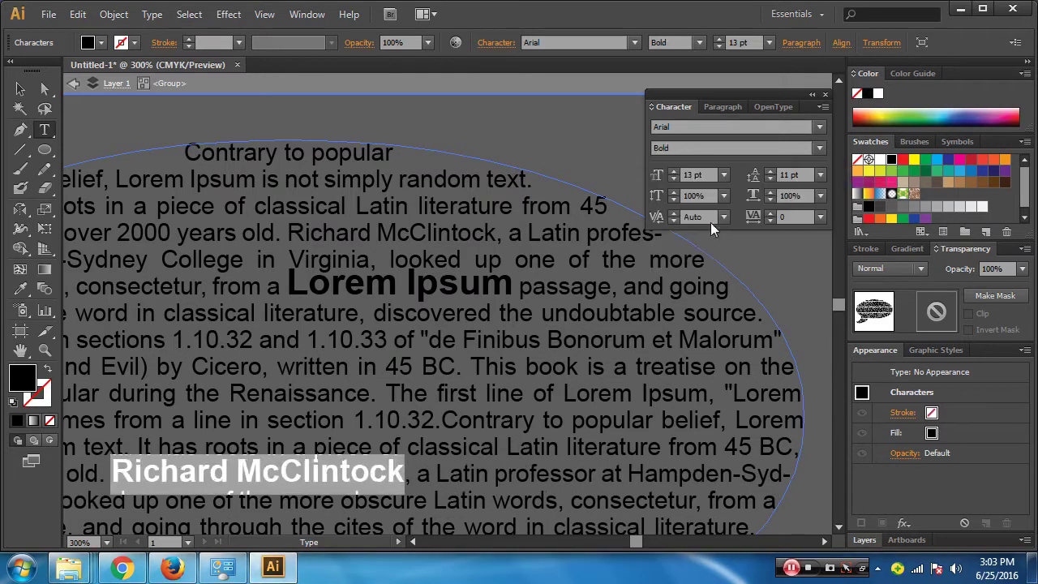
left_click(20, 89)
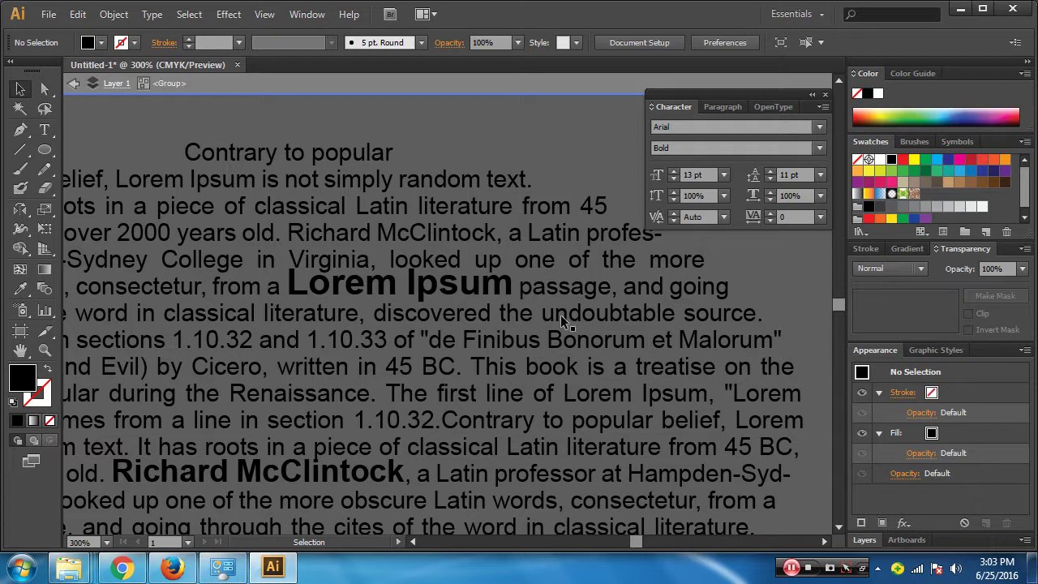
key("ctrl+minus")
key("ctrl+minus")
key("ctrl+minus")
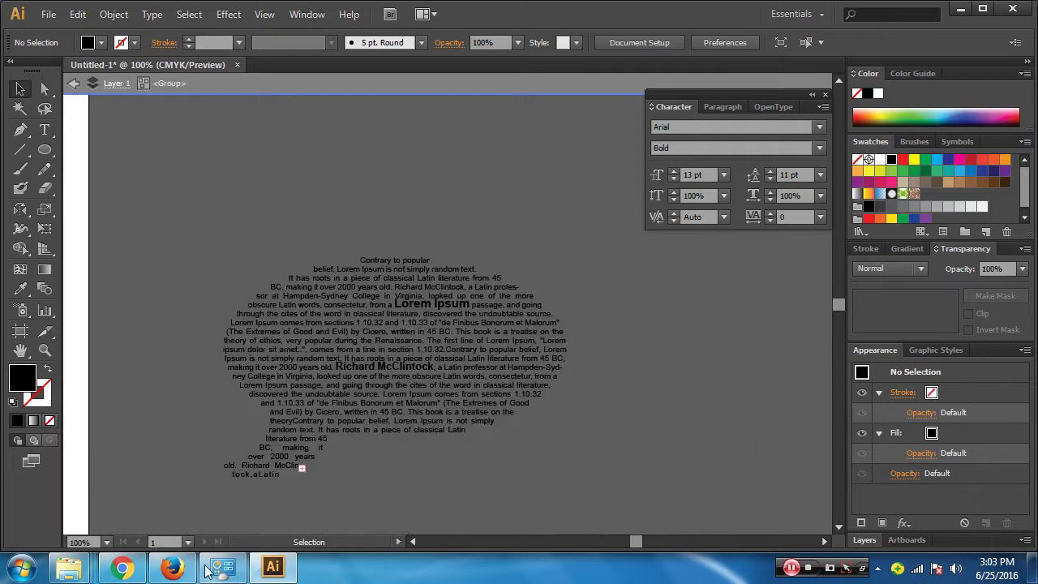
key("alt+Tab")
left_click(813, 15)
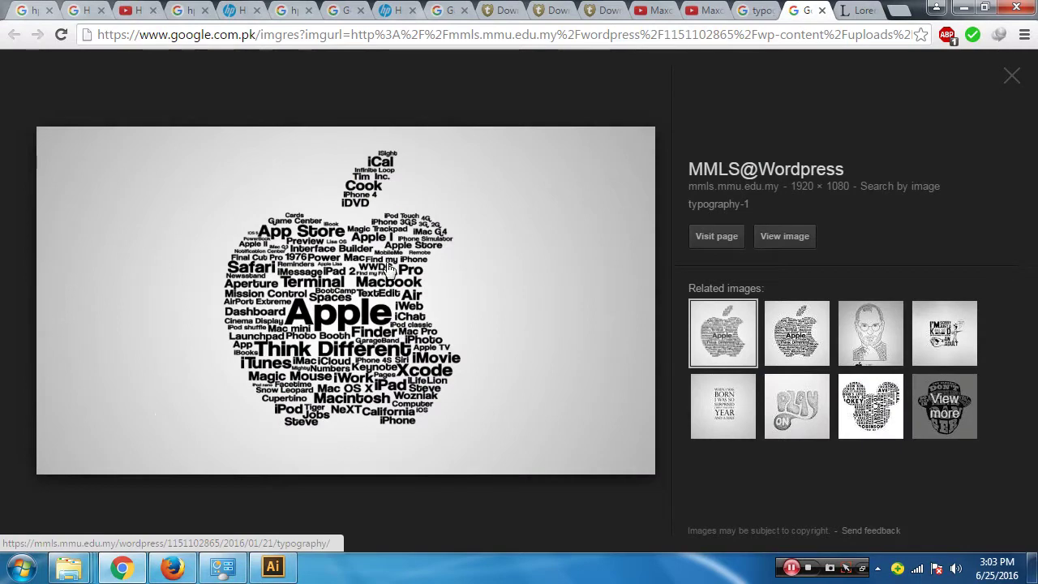
View the Apple typography image at full size, then close it and return to the results
left_click(787, 238)
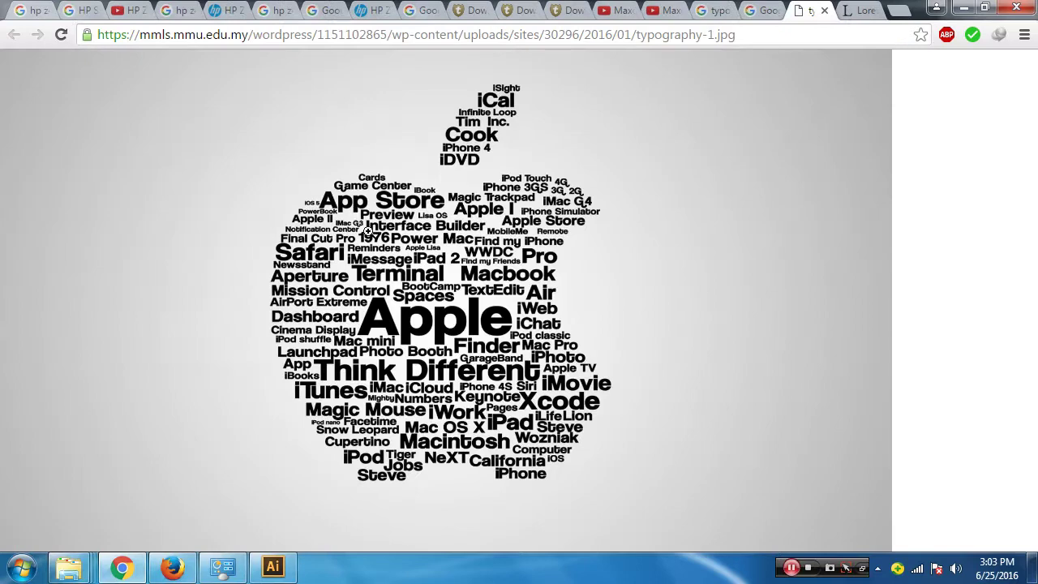
left_click(397, 265)
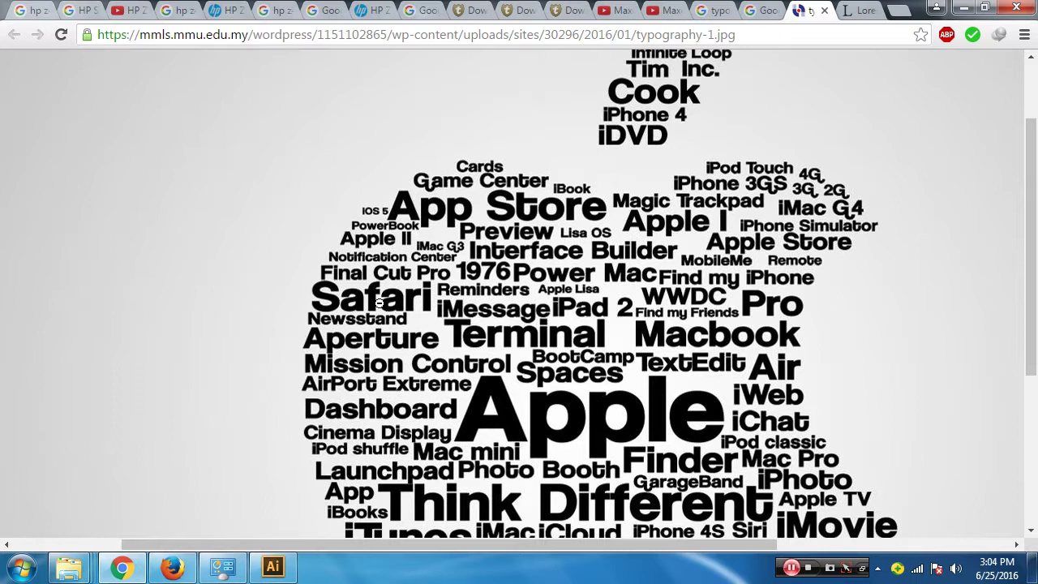
left_click(823, 11)
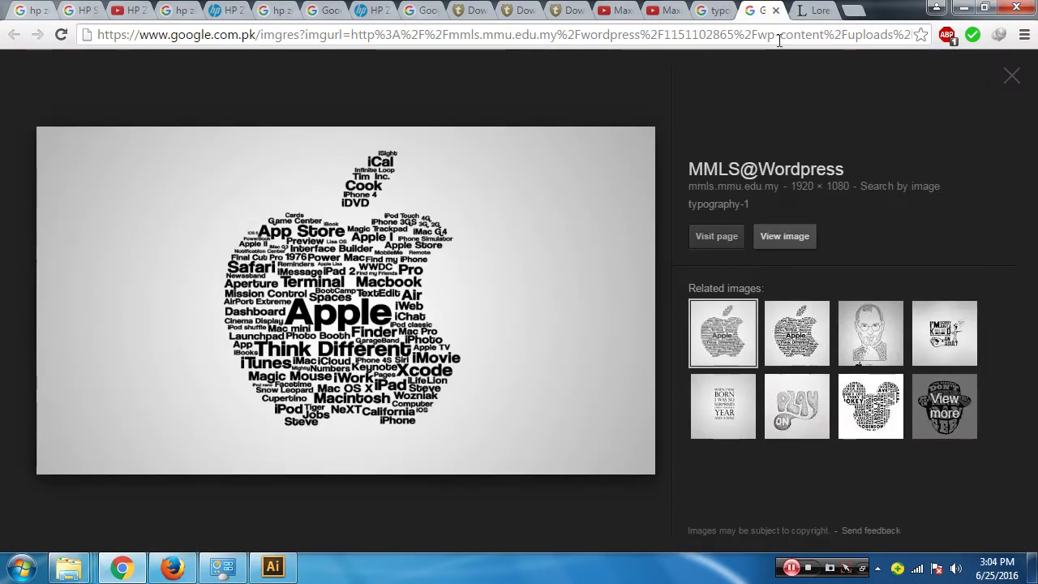
left_click(775, 10)
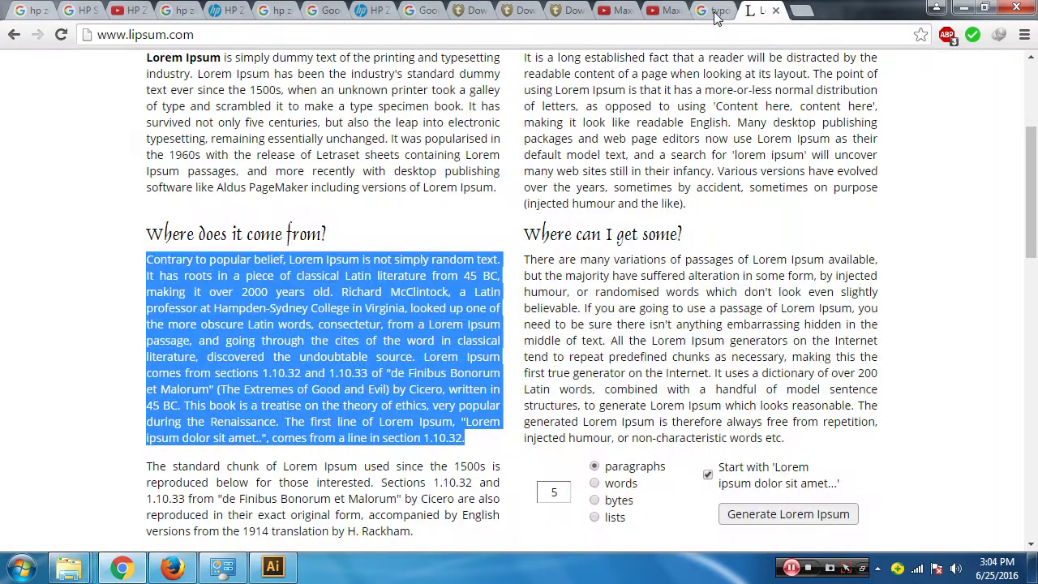
left_click(734, 12)
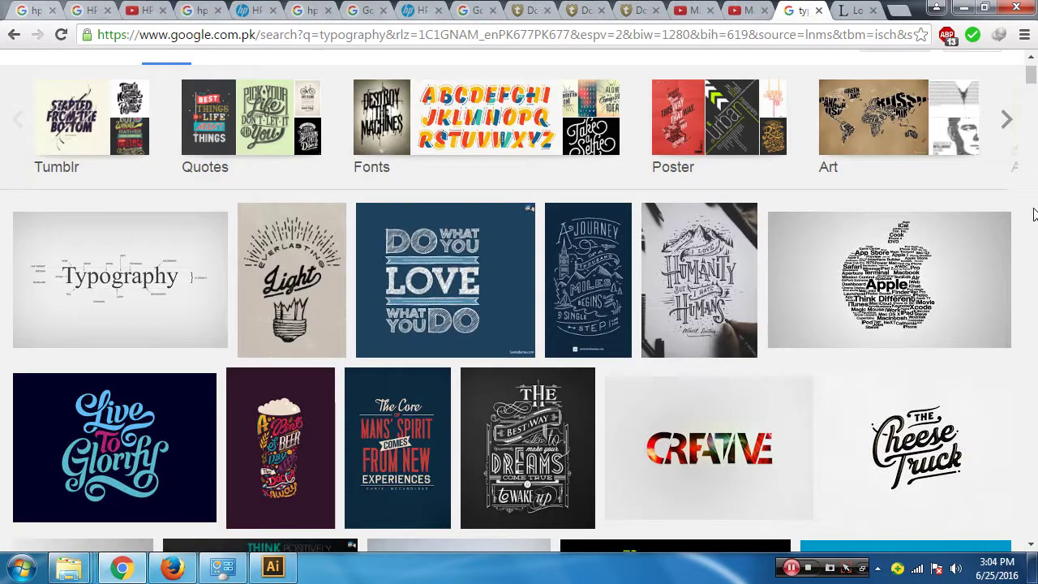
Scroll down through more of the typography image results
scroll(1032, 214, "down", 3)
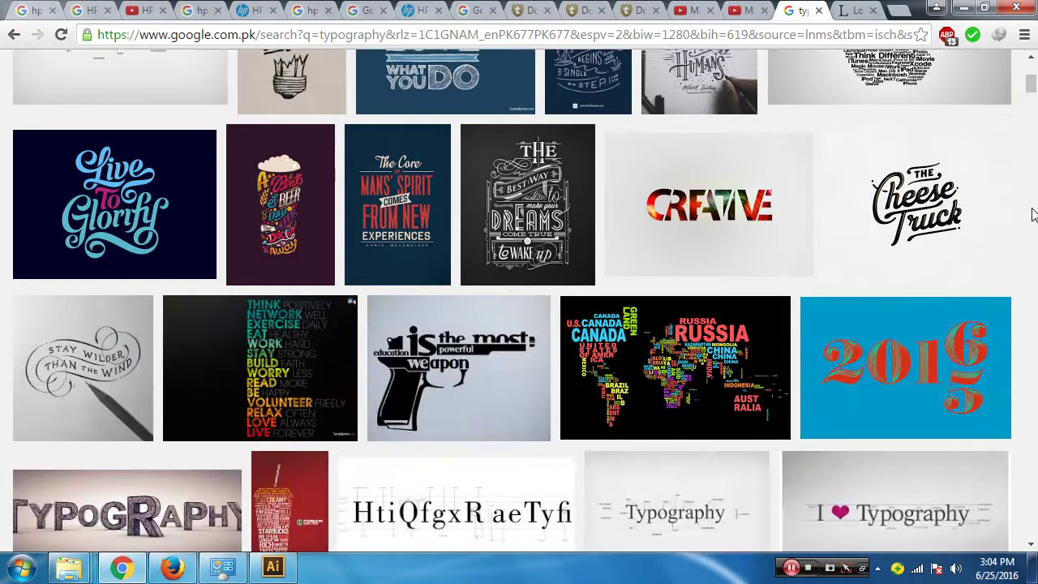
scroll(1032, 214, "down", 2)
scroll(1032, 214, "down", 2)
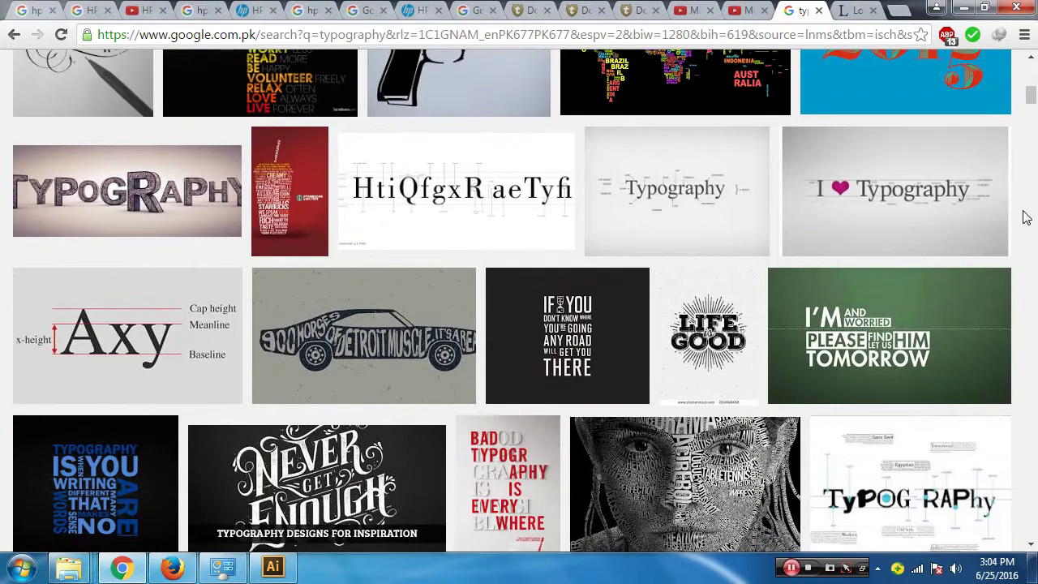
scroll(1026, 217, "down", 1)
scroll(1032, 205, "down", 2)
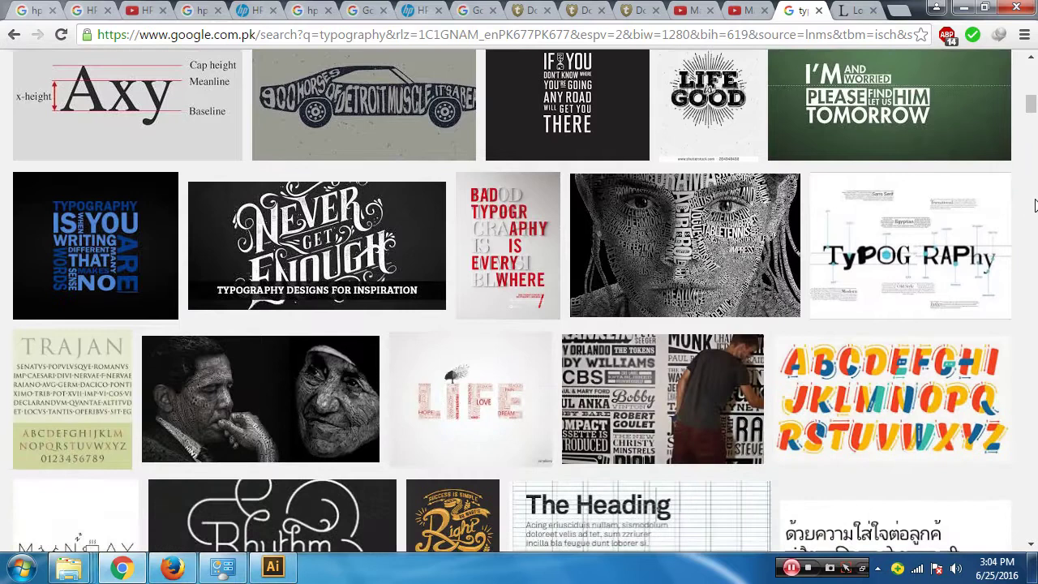
scroll(1034, 205, "down", 2)
scroll(1034, 205, "down", 1)
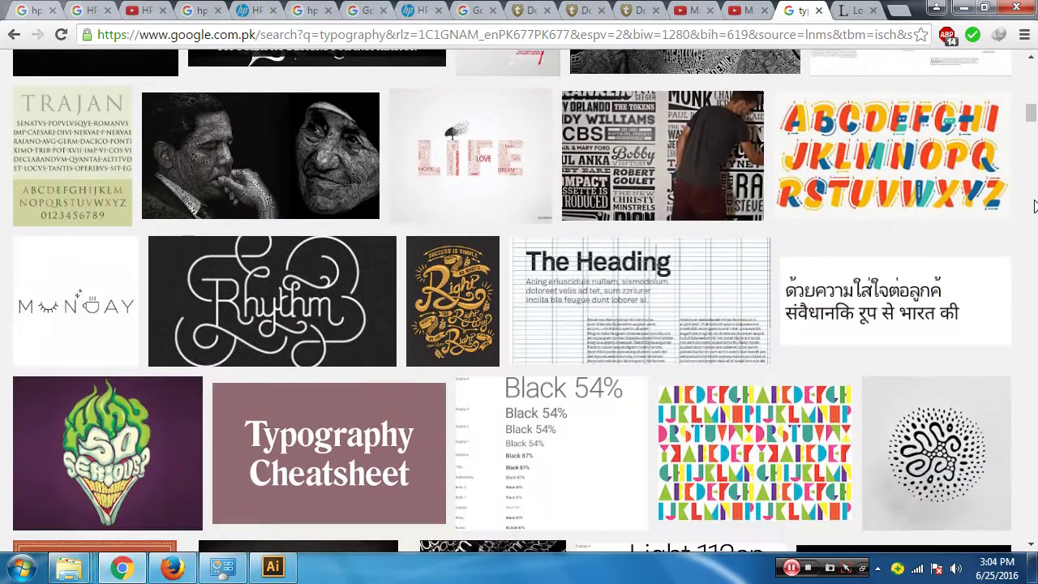
scroll(1034, 206, "down", 2)
scroll(1034, 206, "down", 1)
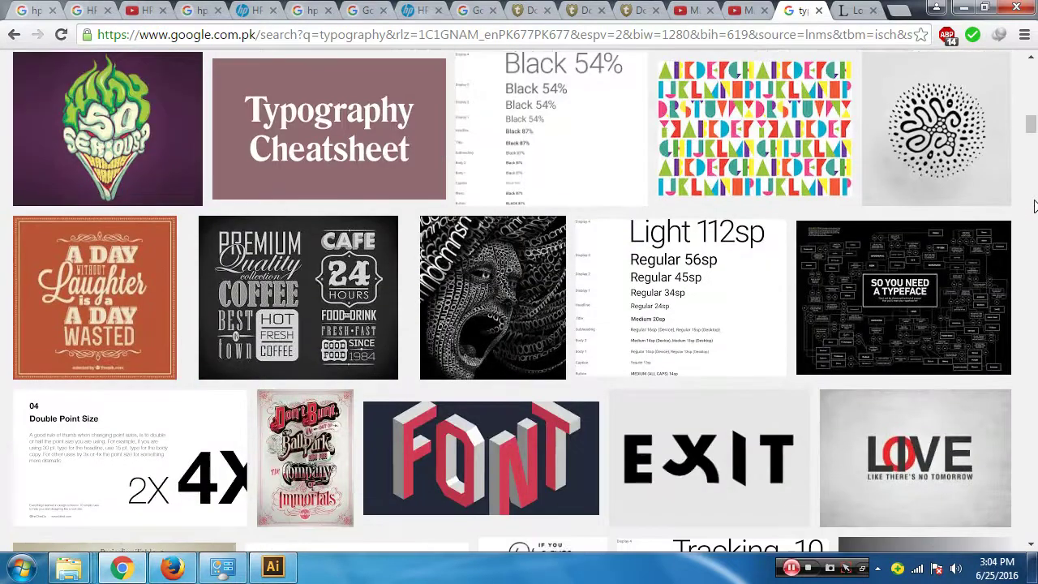
scroll(1033, 205, "down", 1)
scroll(1033, 206, "down", 1)
scroll(1034, 209, "down", 1)
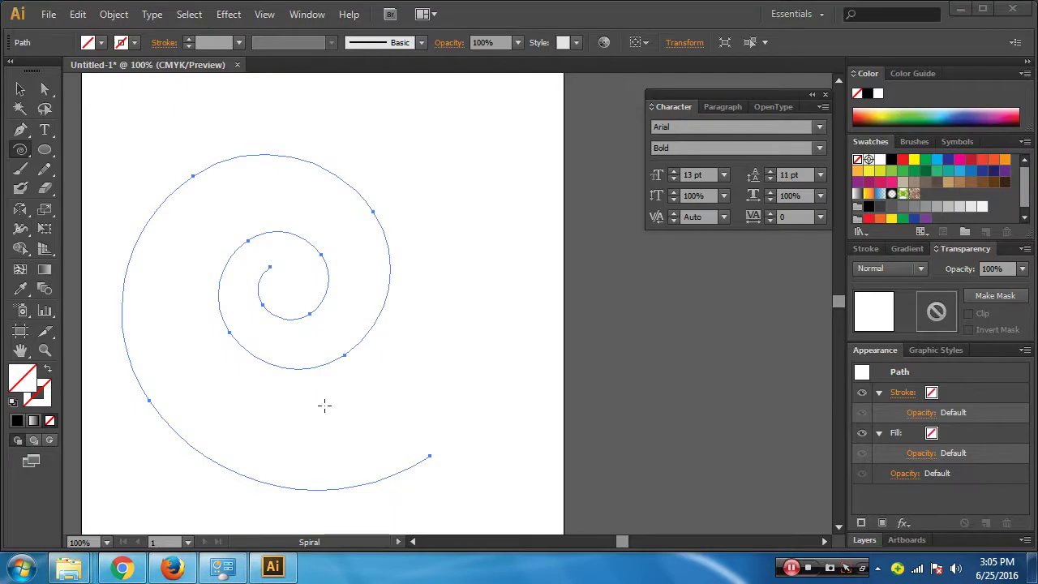
Set Type on a Path at the spiral's outer end, then return to Chrome
left_click(44, 132)
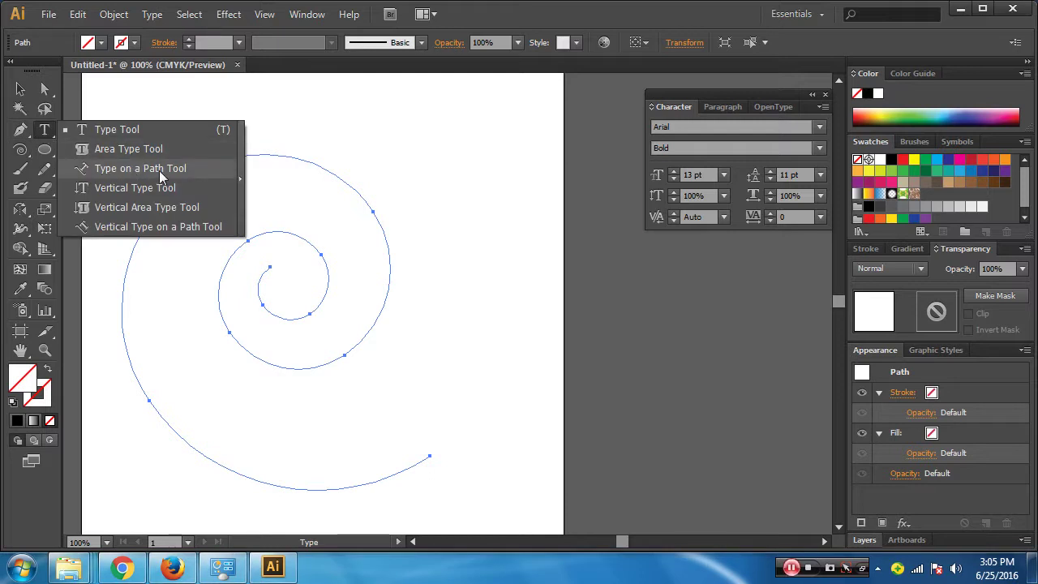
left_click(159, 171)
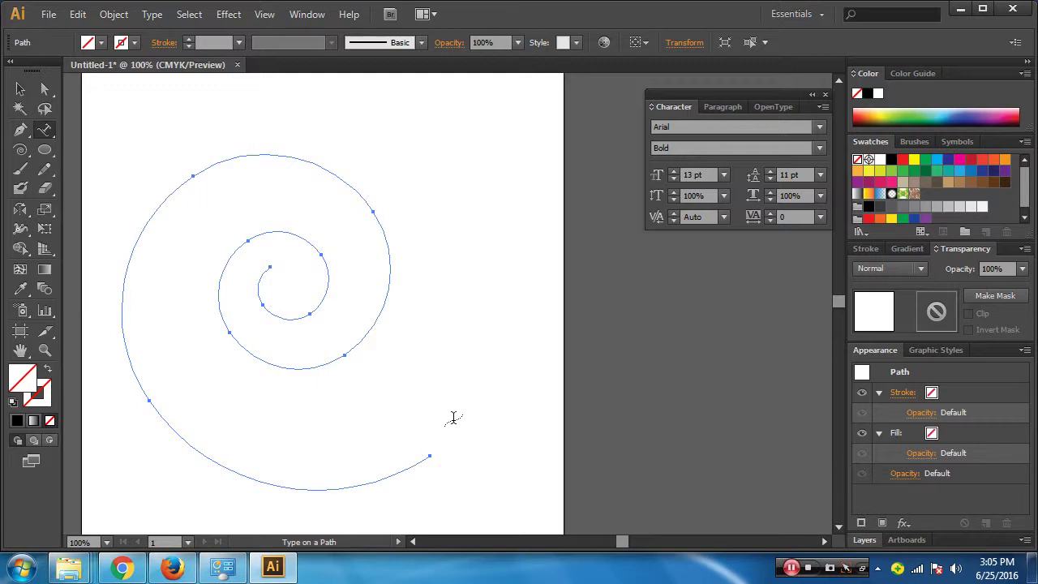
left_click(428, 455)
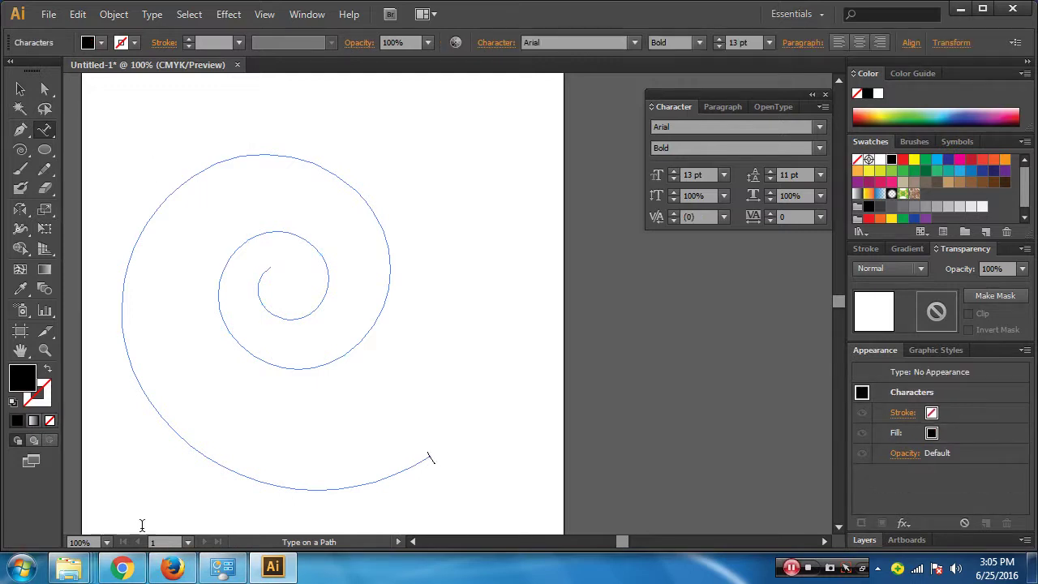
left_click(122, 568)
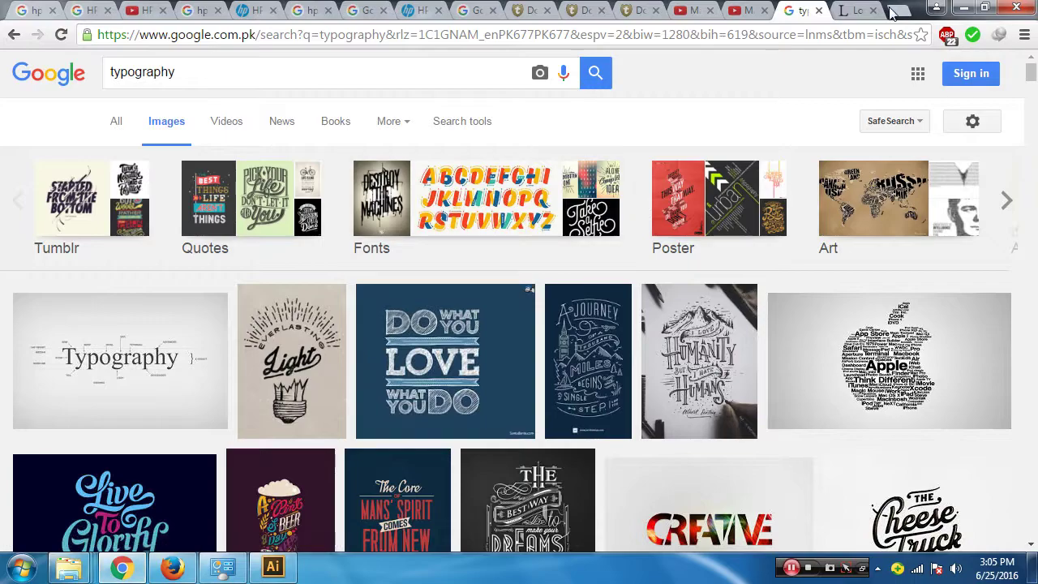
In a new tab, search ARENA and proceed past the warning to arena-pakistan.com
left_click(898, 10)
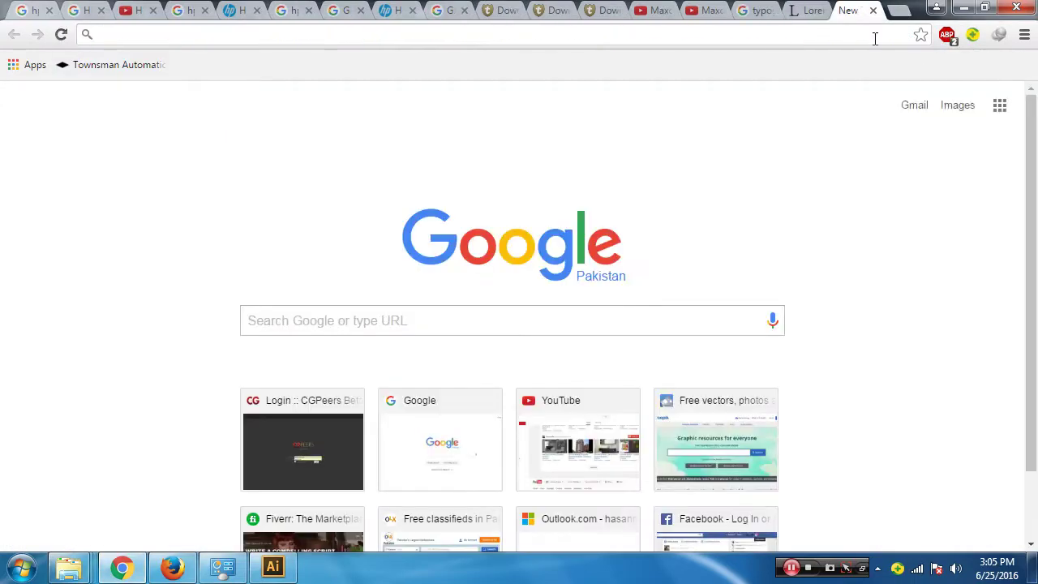
type("ARENA")
key("Return")
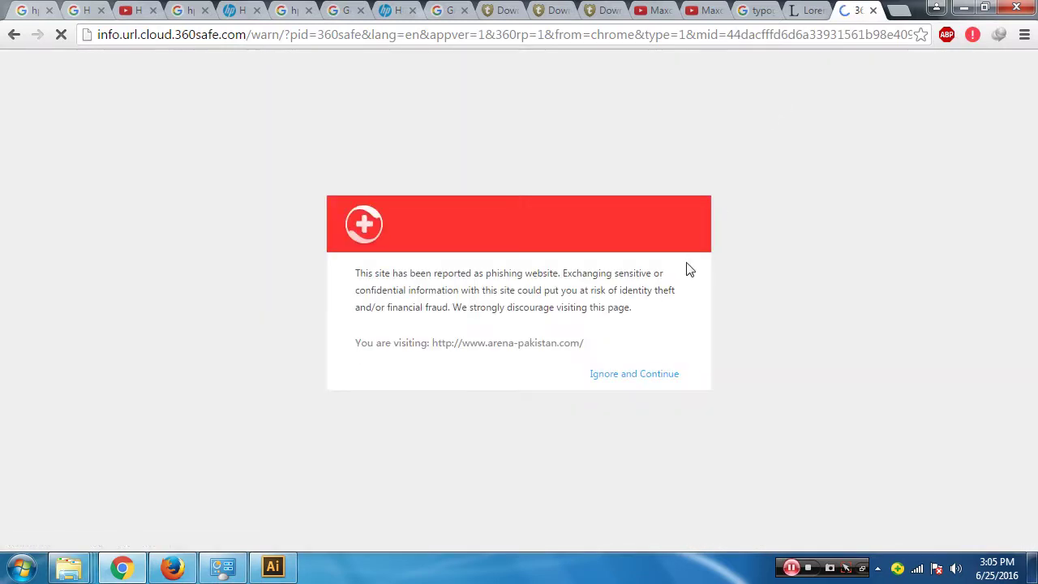
left_click(664, 374)
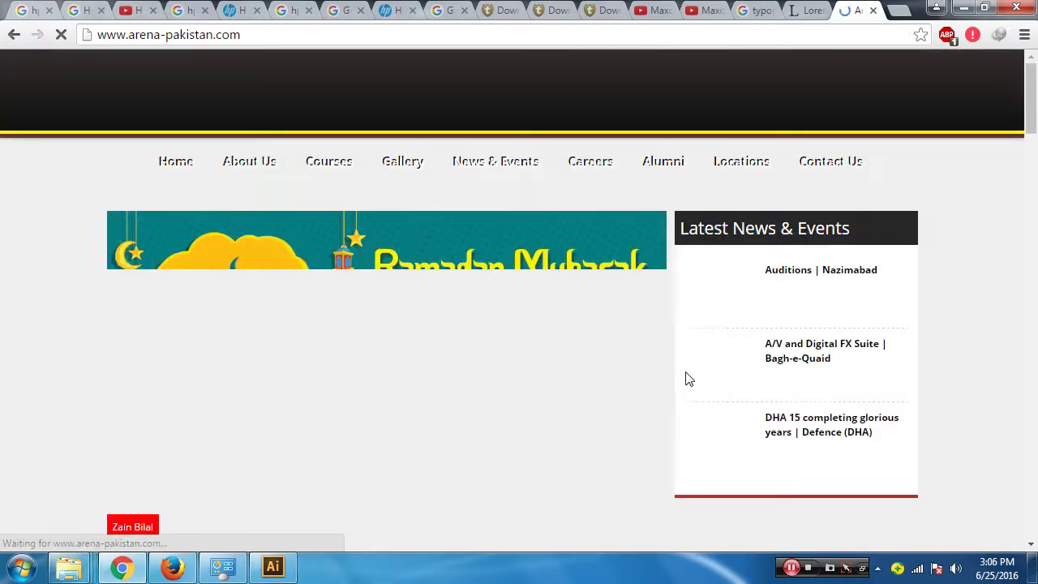
scroll(144, 308, "down", 3)
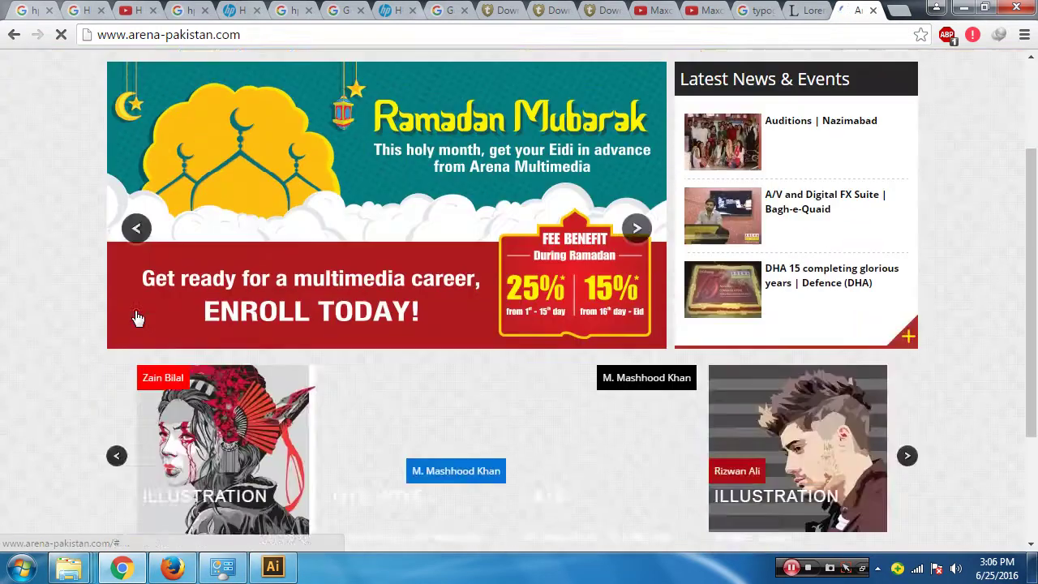
scroll(143, 314, "up", 3)
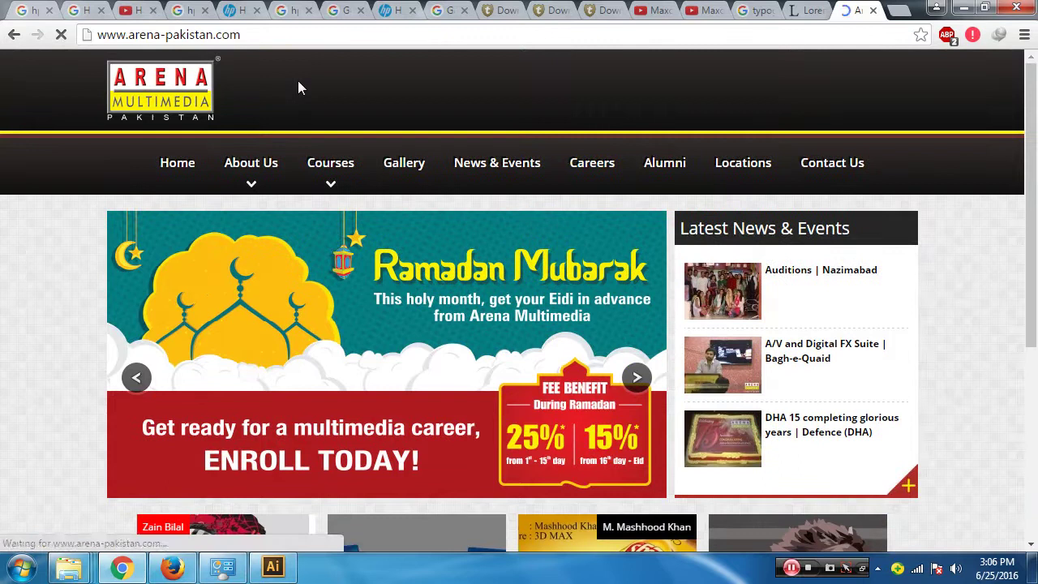
mouse_move(250, 163)
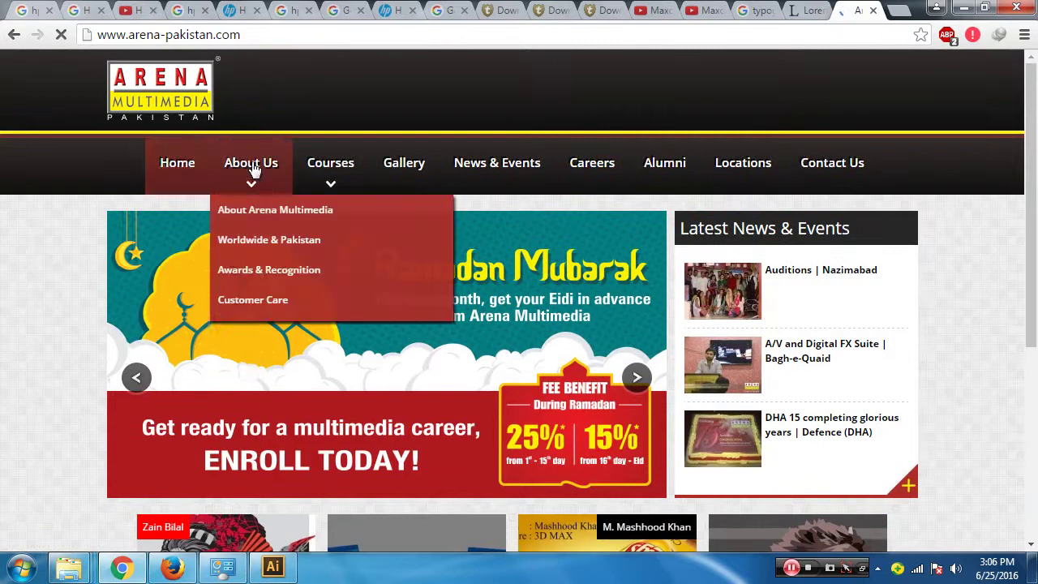
Open the About Arena Multimedia page and select its first paragraph
left_click(265, 219)
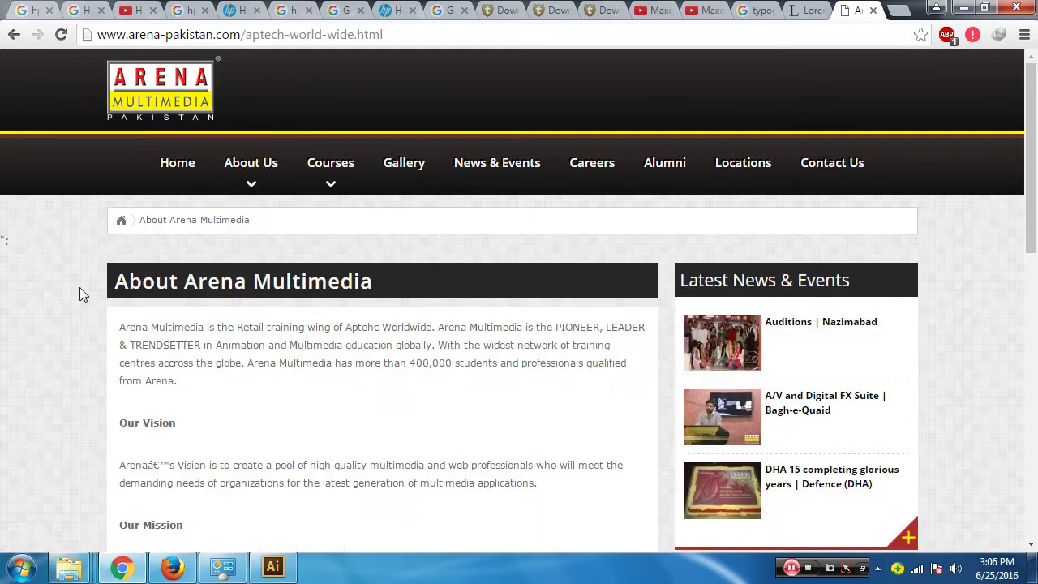
scroll(79, 287, "down", 1)
scroll(80, 287, "down", 1)
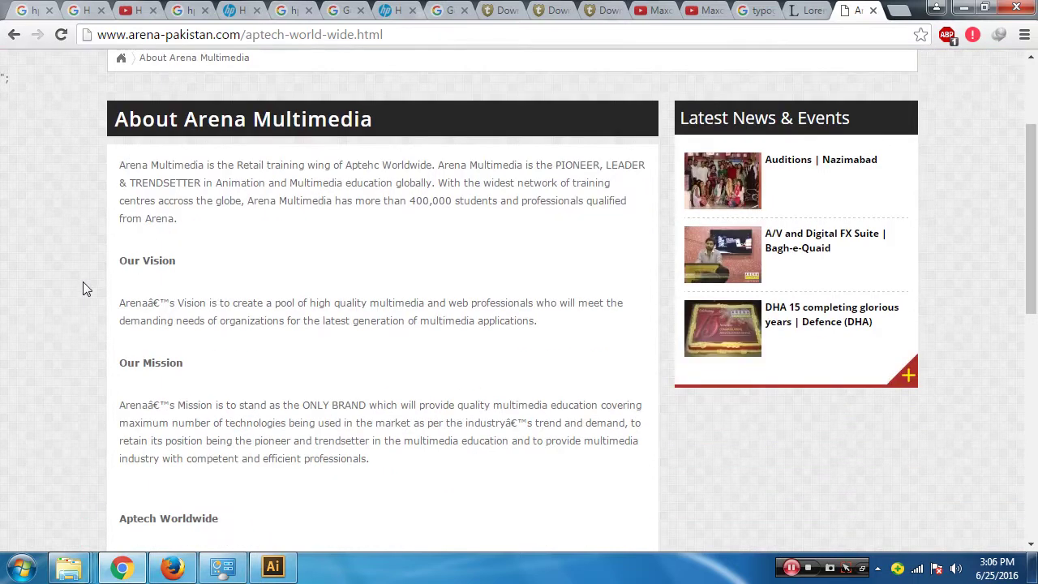
scroll(82, 288, "down", 3)
scroll(81, 289, "down", 3)
scroll(80, 288, "up", 6)
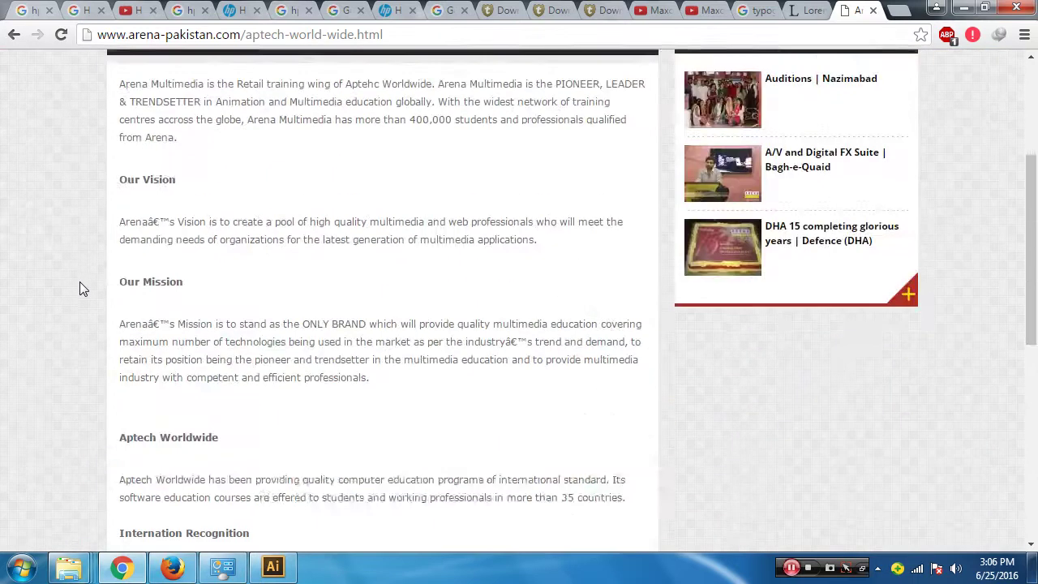
scroll(79, 281, "up", 2)
left_click_drag(120, 246, 226, 307)
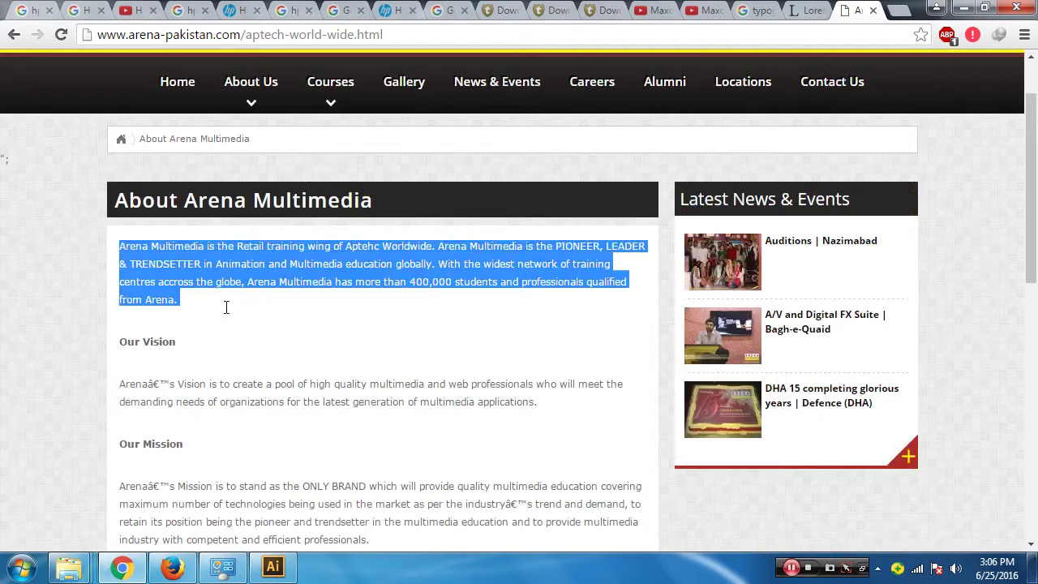
left_click(274, 569)
Paste the Arena paragraph onto the spiral path and zoom into it
left_click(404, 483)
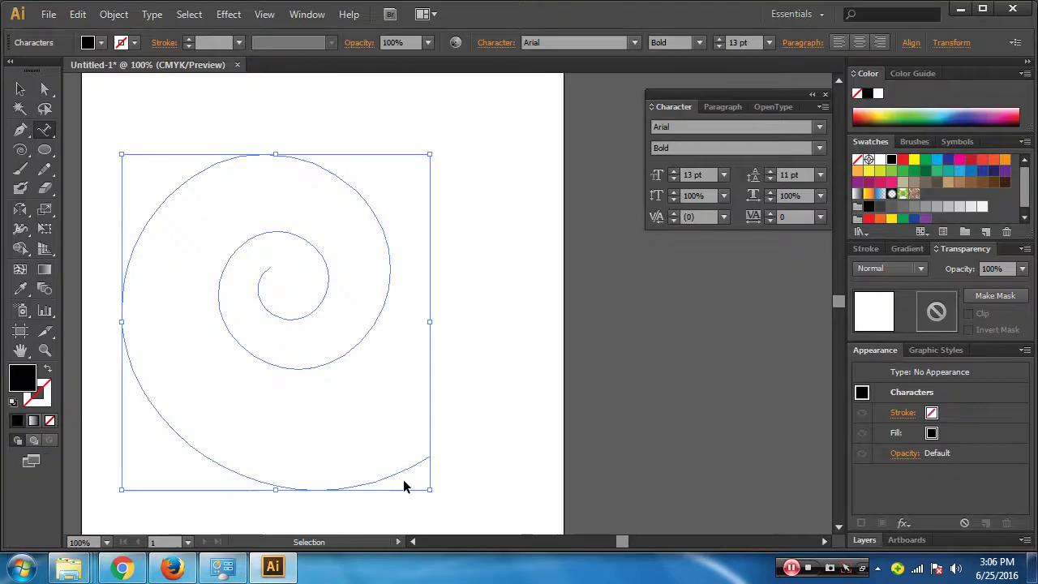
key("ctrl+v")
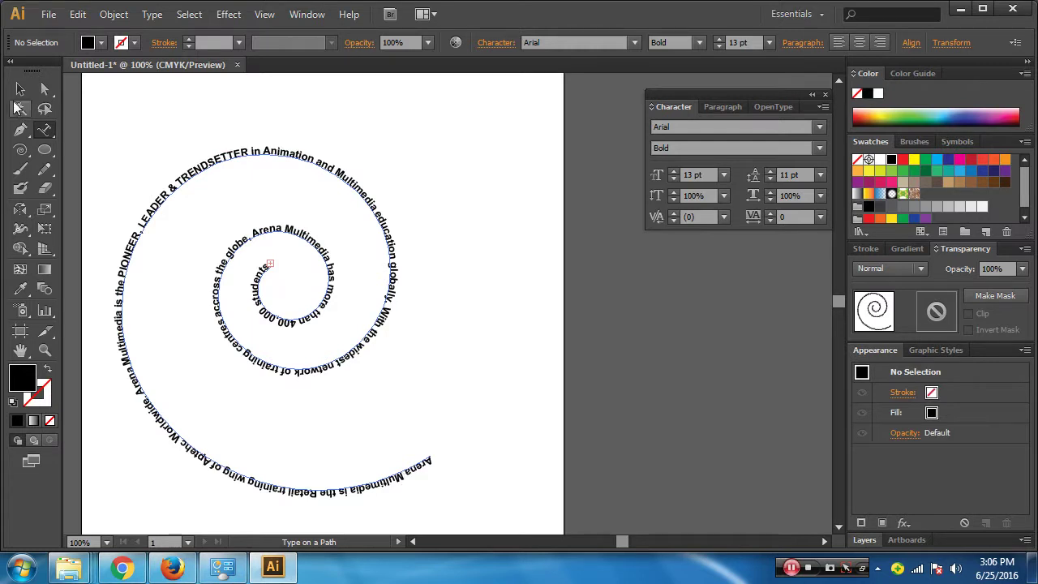
left_click(21, 90)
left_click(221, 227)
left_click(303, 278, "ctrl")
left_click(379, 284, "ctrl")
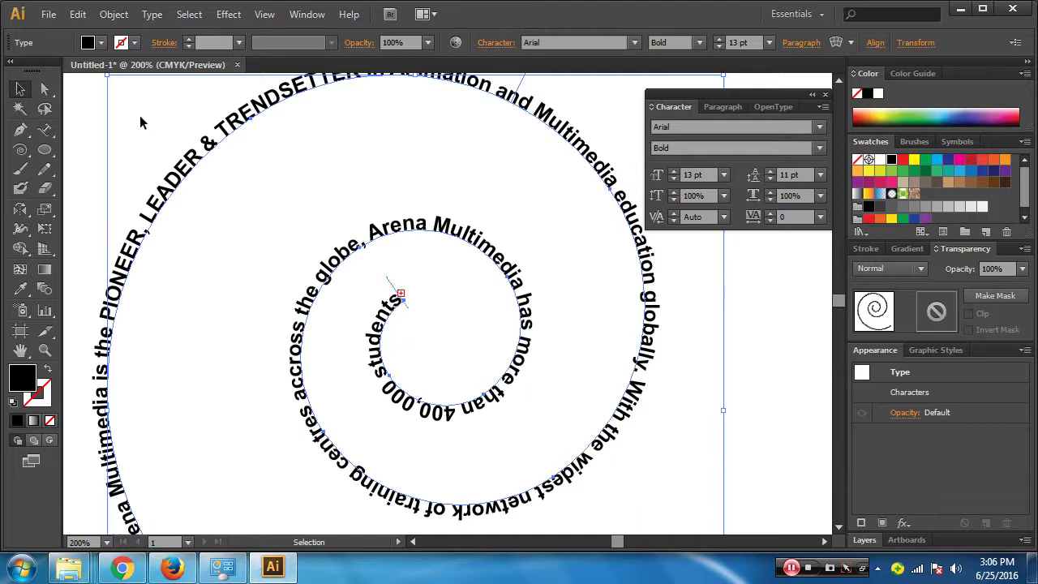
Try spiral text sizes from 11 pt up toward 22 pt
left_click(675, 179)
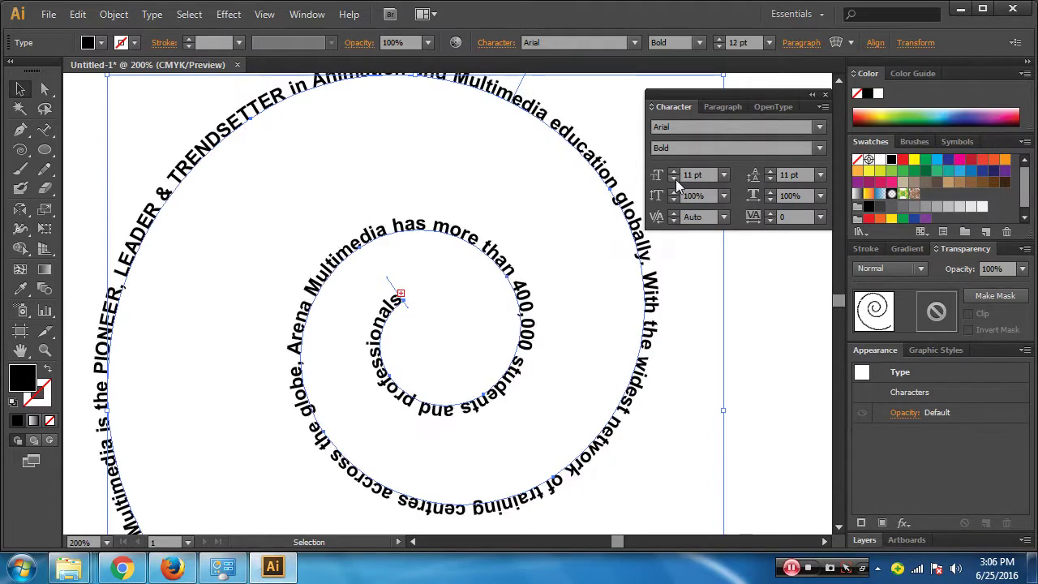
left_click(676, 179)
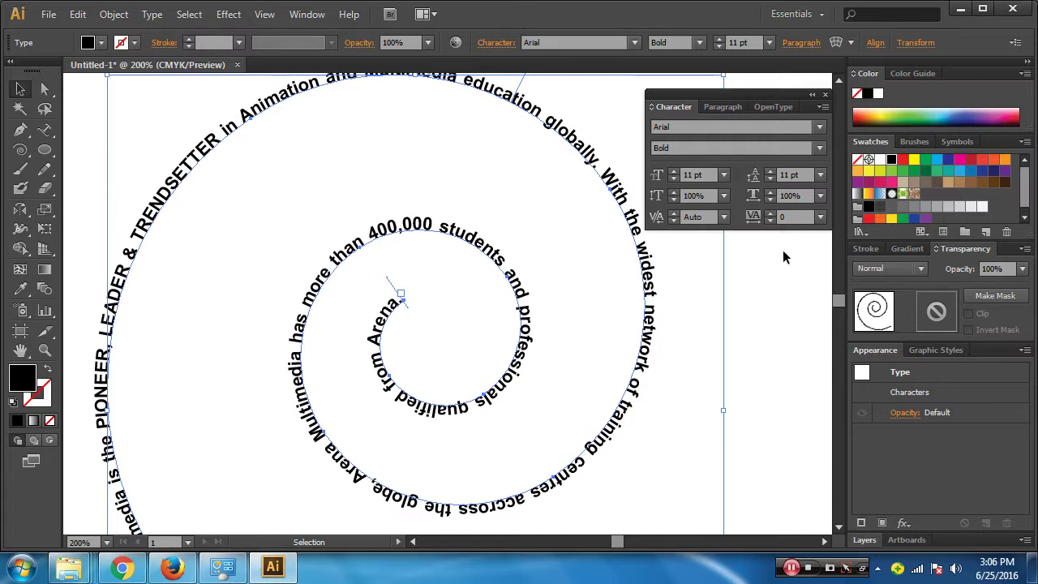
left_click(674, 172)
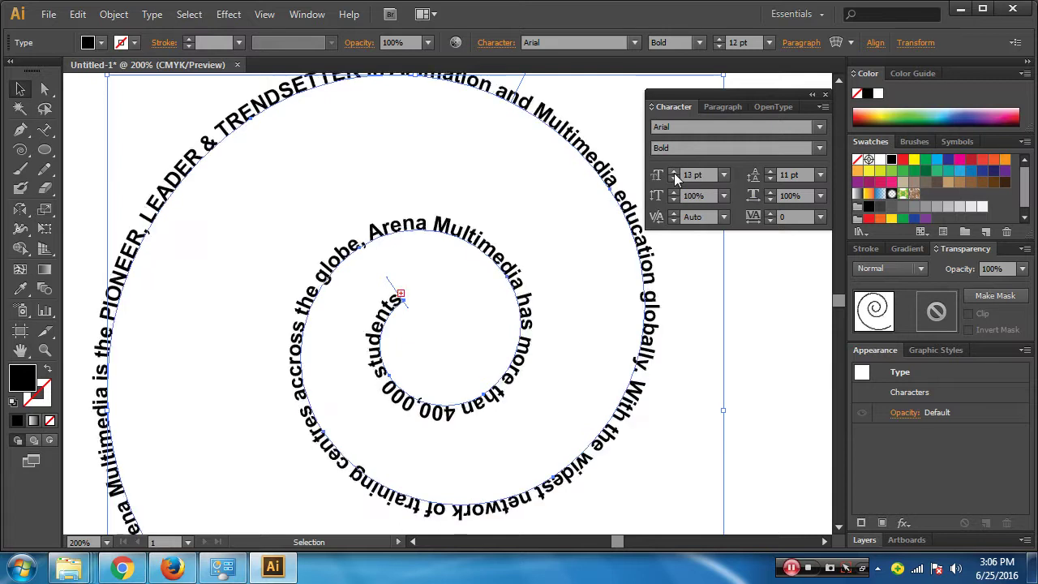
left_click(673, 173)
left_click(674, 172)
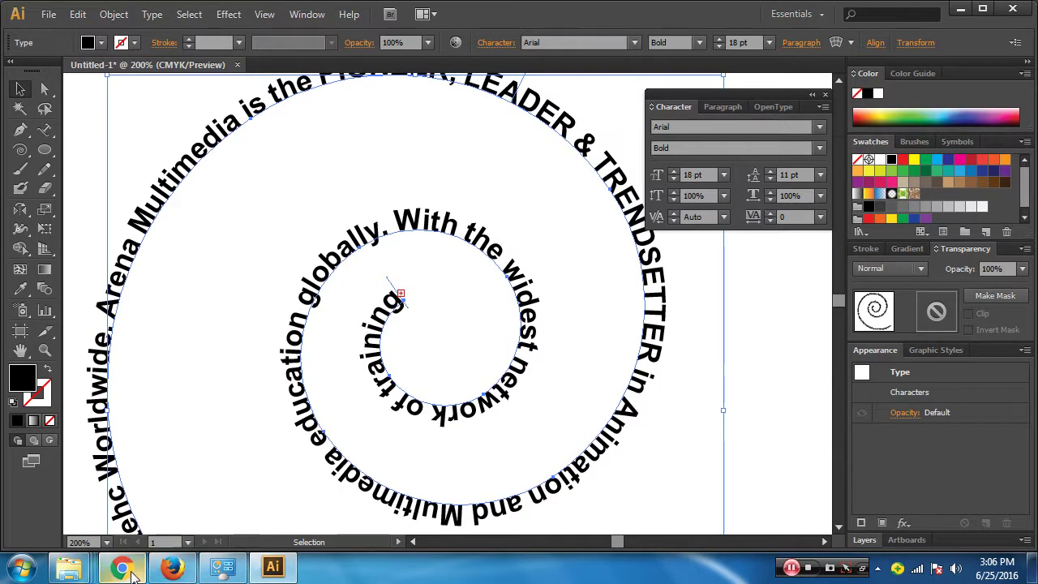
left_click(673, 172)
left_click(673, 172)
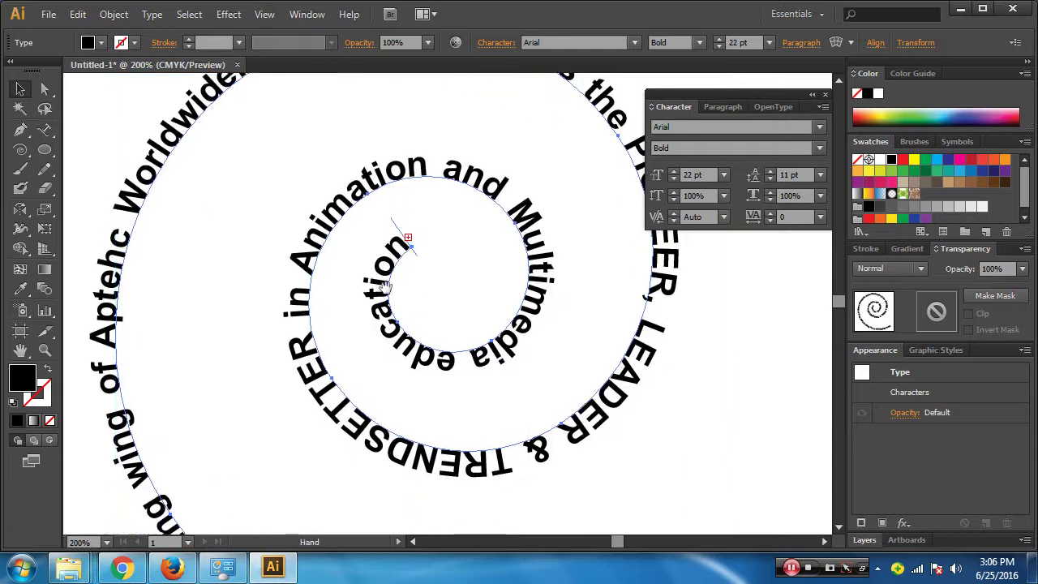
Enlarge the spiral text further and settle on 28 pt, back at 100% zoom
left_click(431, 348, "ctrl+alt")
left_click(438, 357, "ctrl")
scroll(505, 392, "up", 2)
left_click(672, 172)
left_click(673, 172)
left_click(673, 172)
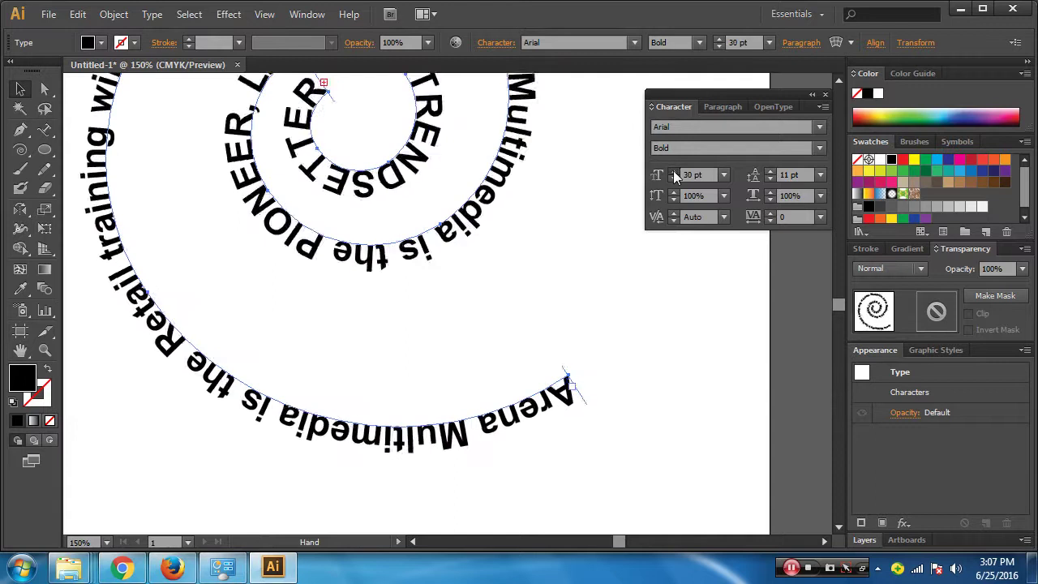
left_click(673, 177)
left_click(673, 177)
scroll(406, 300, "up", 1)
key("ctrl+minus")
Select and delete the spiral text, leaving the artboard empty
left_click(619, 375)
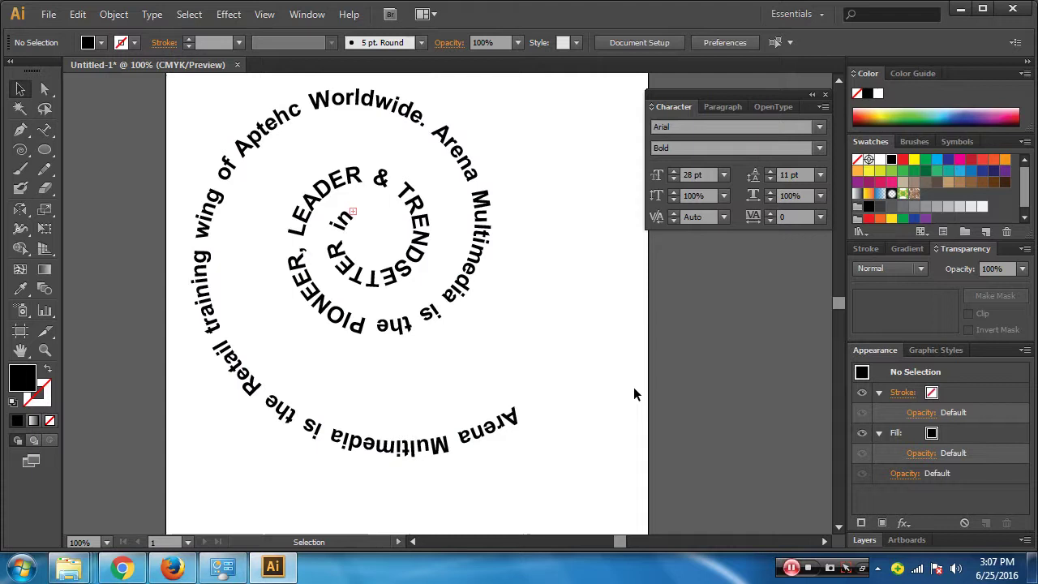
left_click_drag(534, 348, 464, 281)
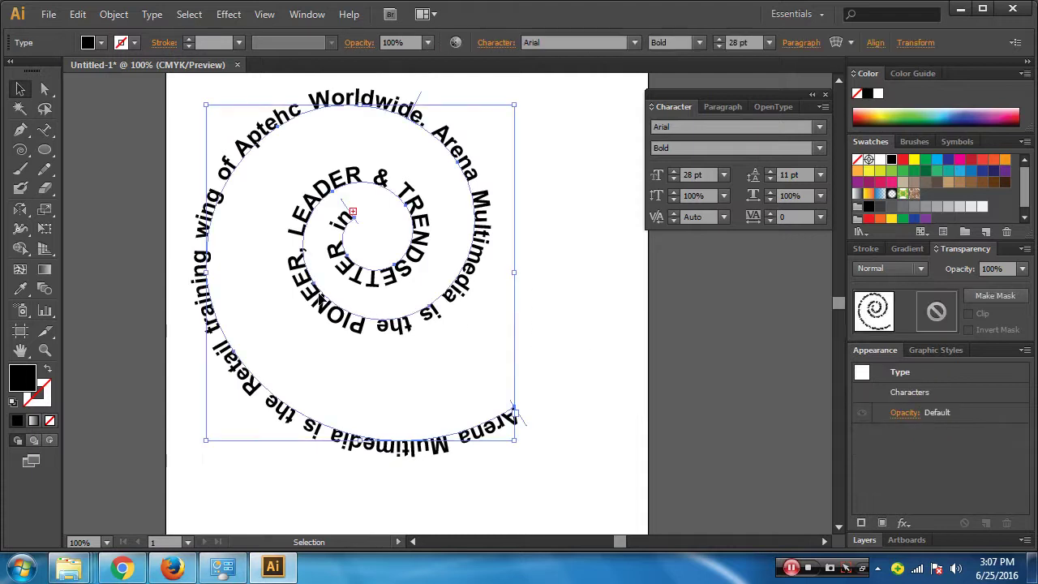
key("Delete")
left_click(20, 129)
Draw a three-point curve with the Pen tool and swap its fill and stroke
left_click(229, 443)
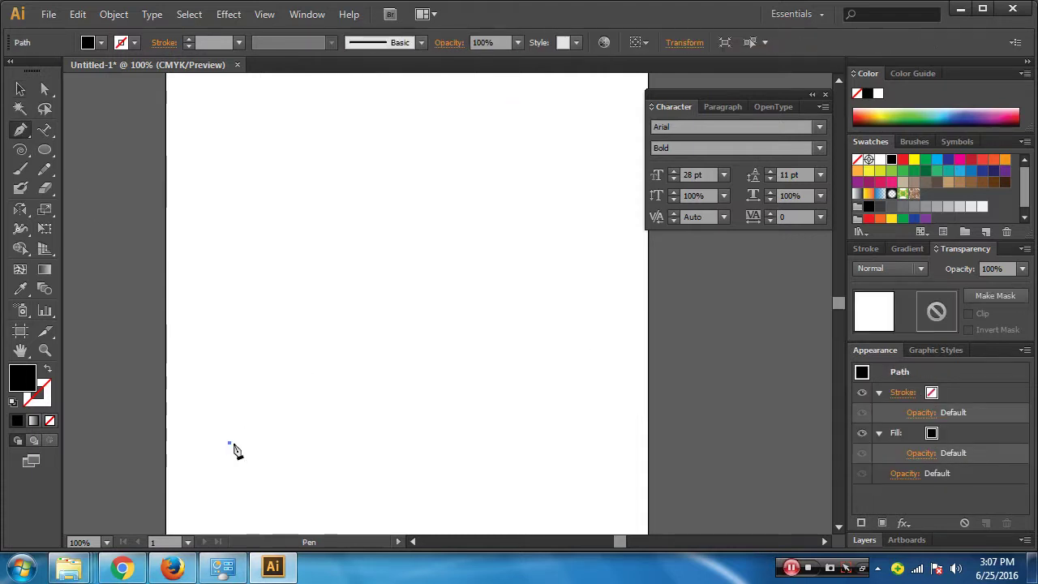
left_click_drag(463, 334, 586, 325)
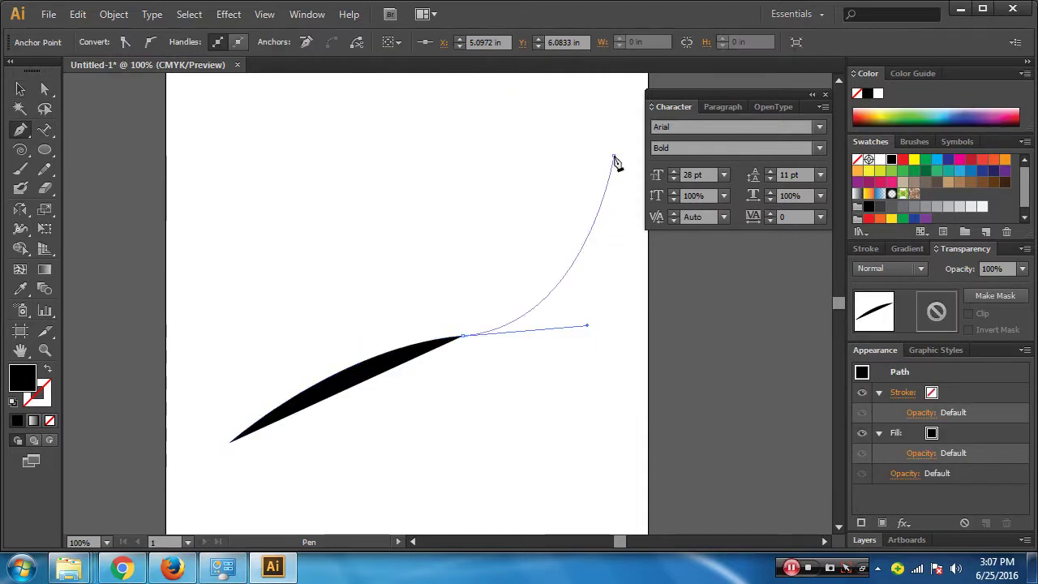
left_click(614, 155)
left_click(20, 90)
left_click(48, 370)
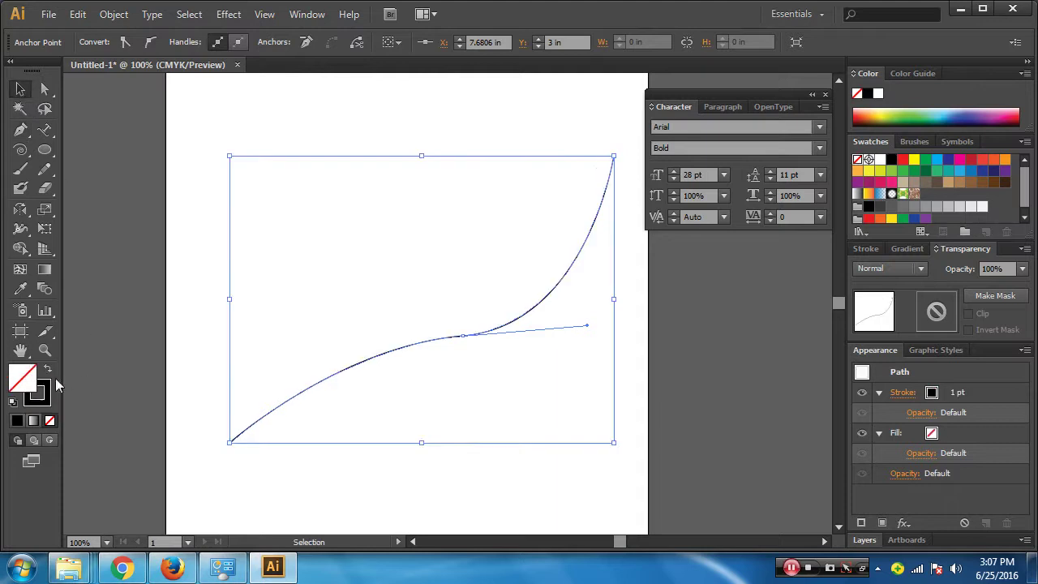
Copy the first Arena Multimedia sentence and paste it along the curve as path text
left_click(121, 568)
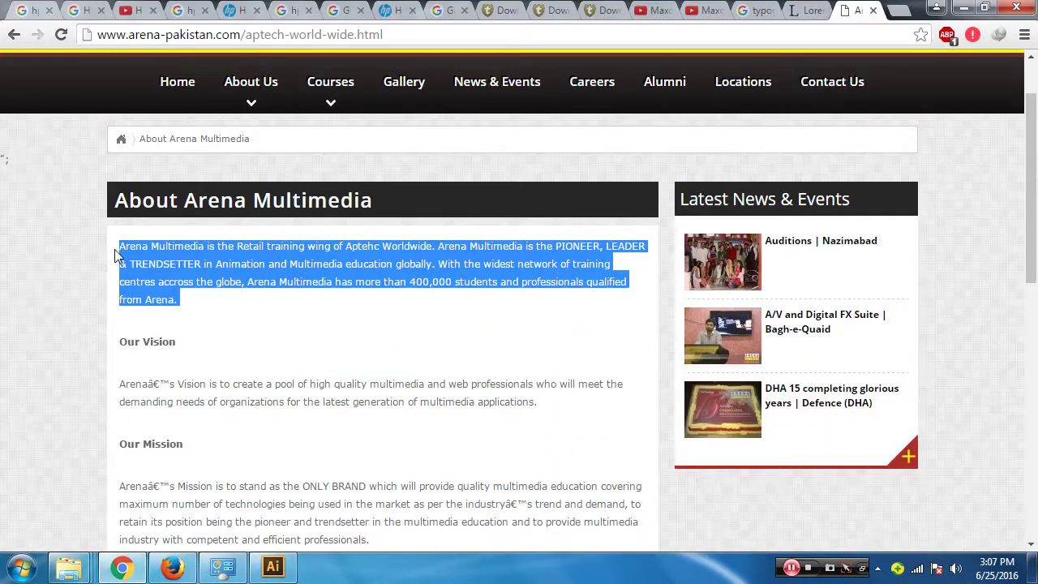
left_click(324, 251)
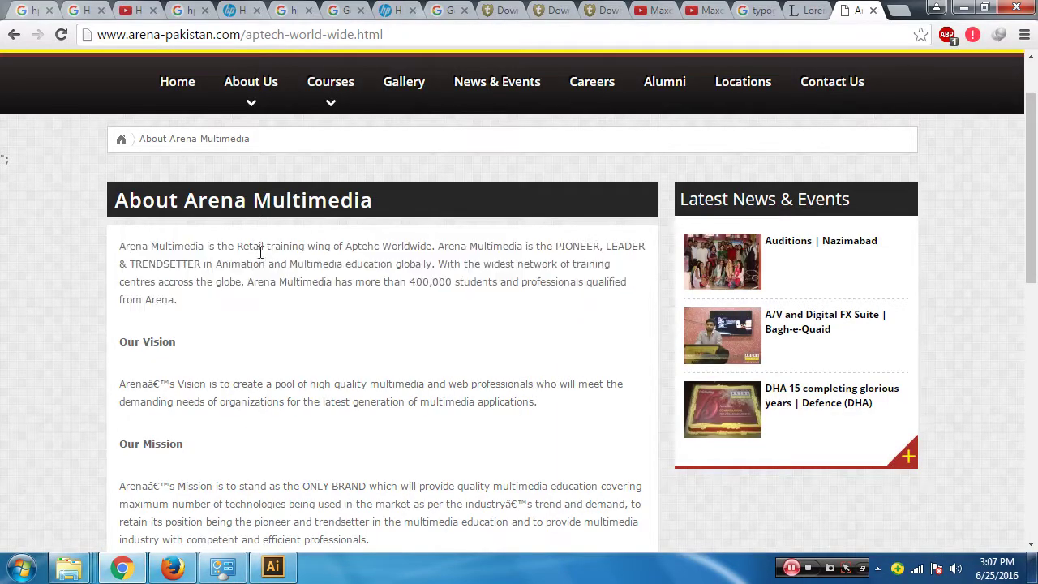
left_click_drag(120, 246, 438, 241)
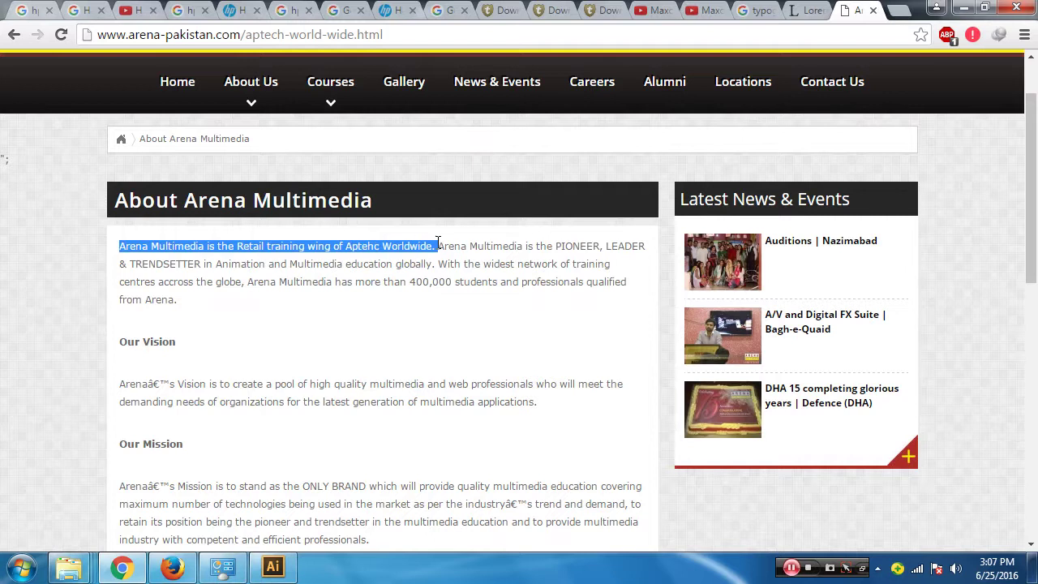
left_click(272, 567)
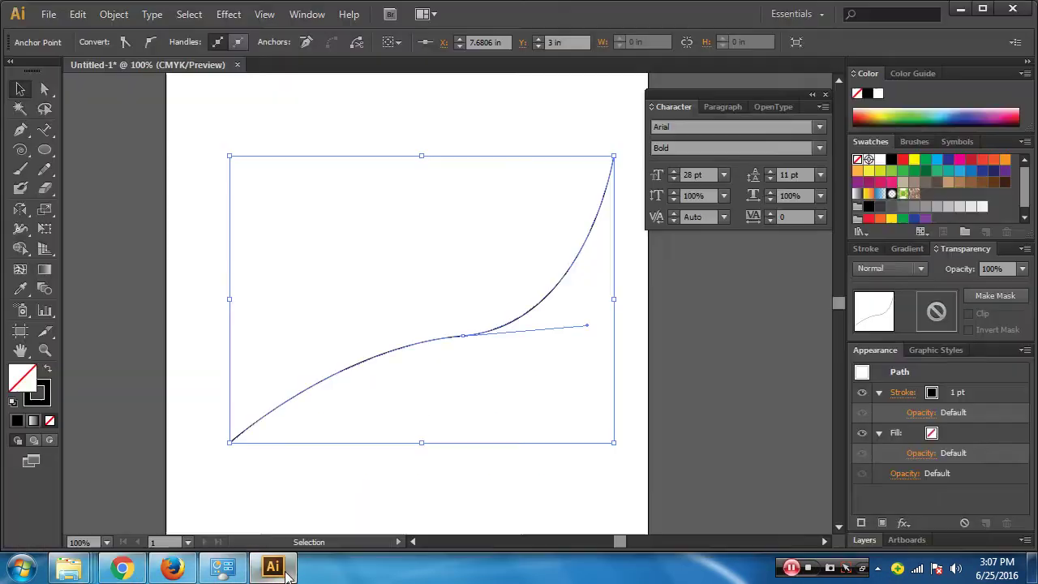
left_click(44, 129)
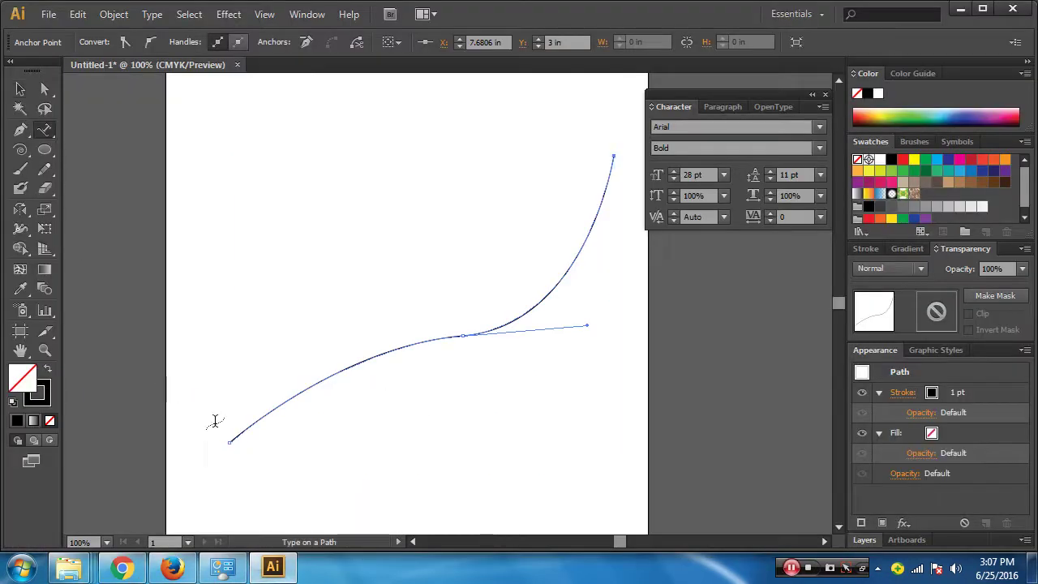
left_click(231, 441)
key("ctrl+v")
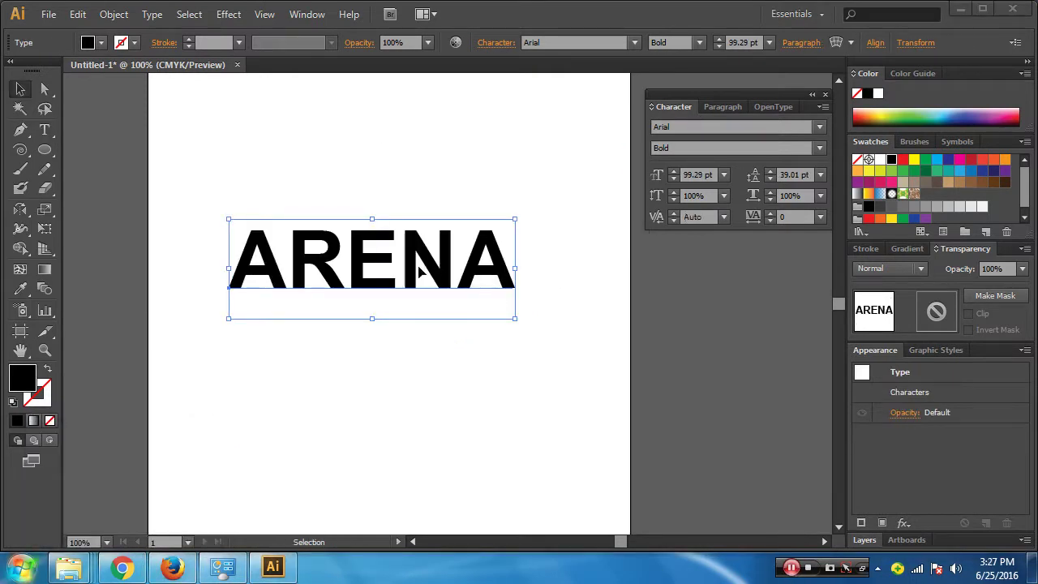
Change the ARENA text from Bold to Regular weight
left_click(822, 149)
left_click(738, 182)
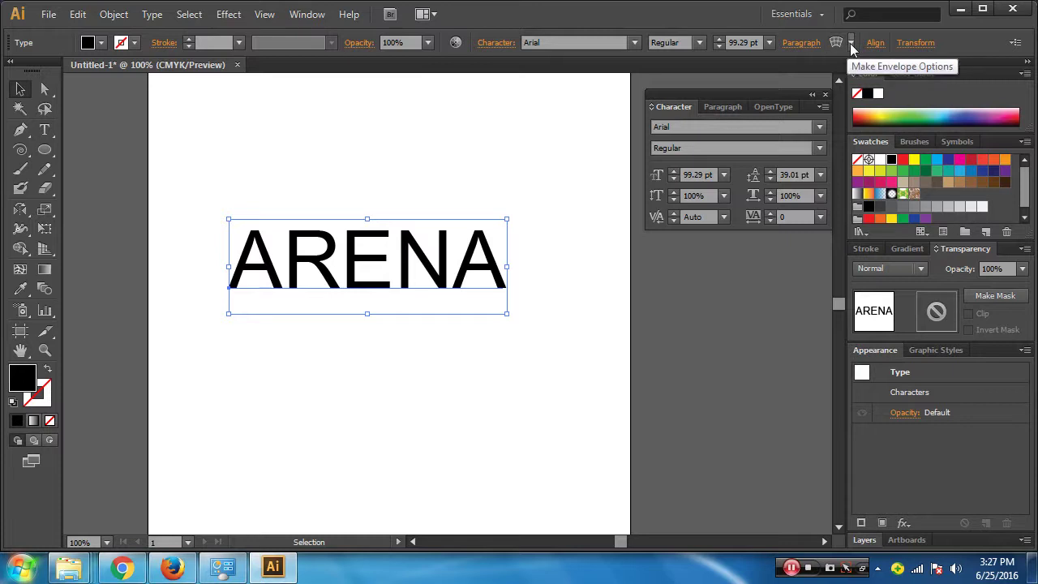
left_click(850, 44)
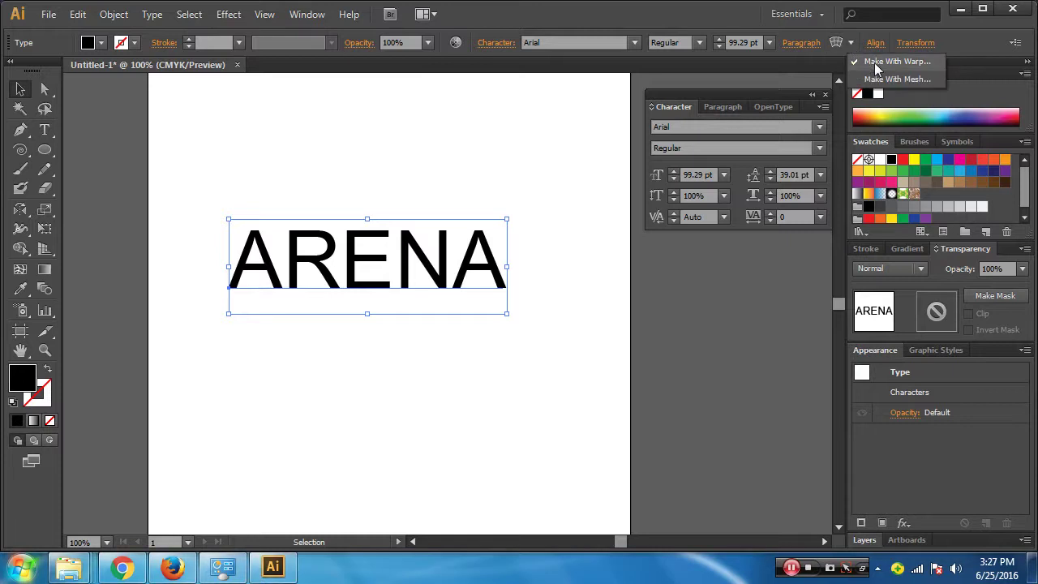
left_click(836, 42)
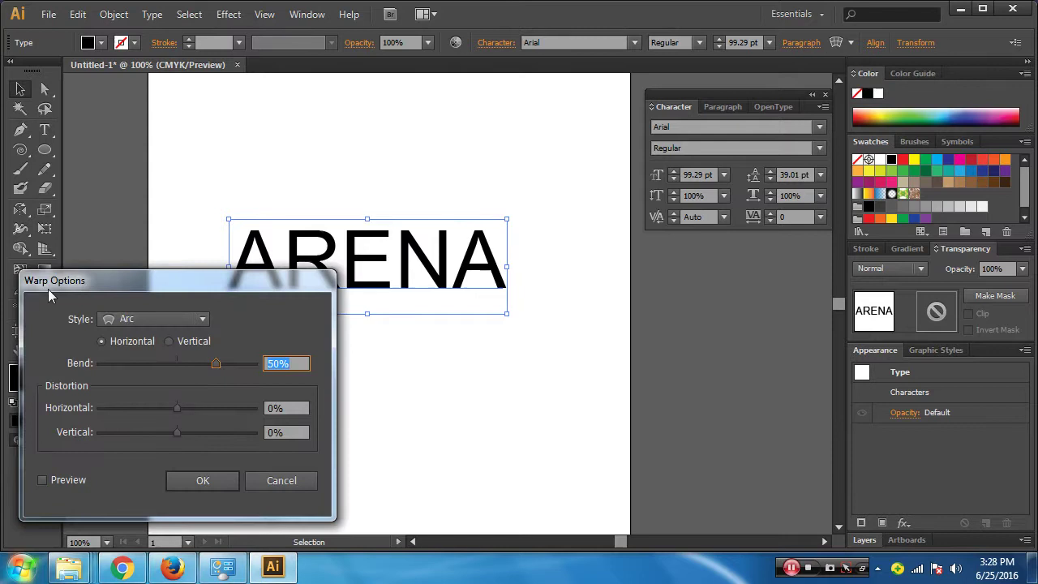
left_click(276, 483)
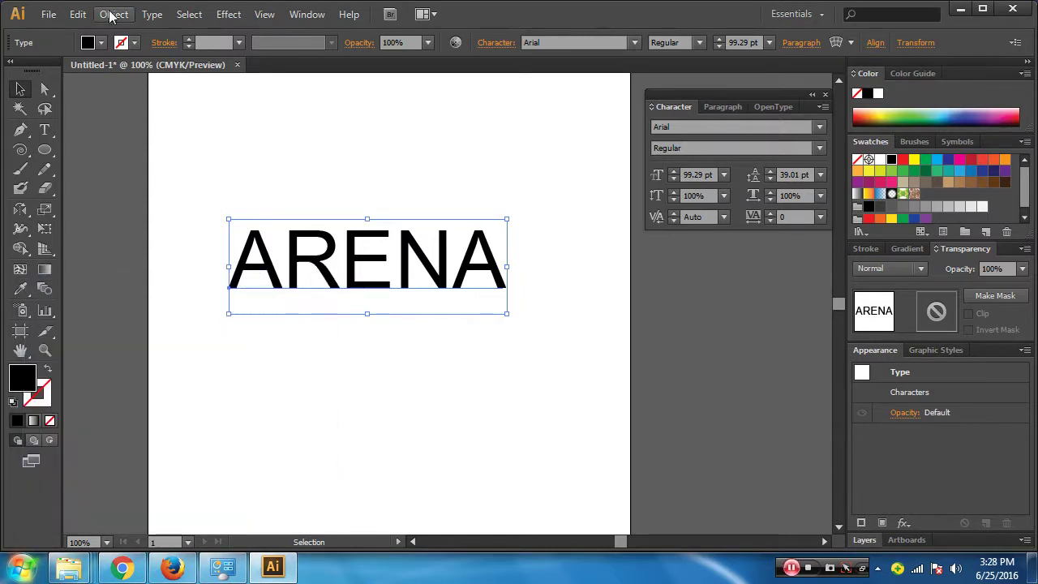
Open Arc warp settings via Envelope Distort and via Effect, cancelling both
left_click(111, 15)
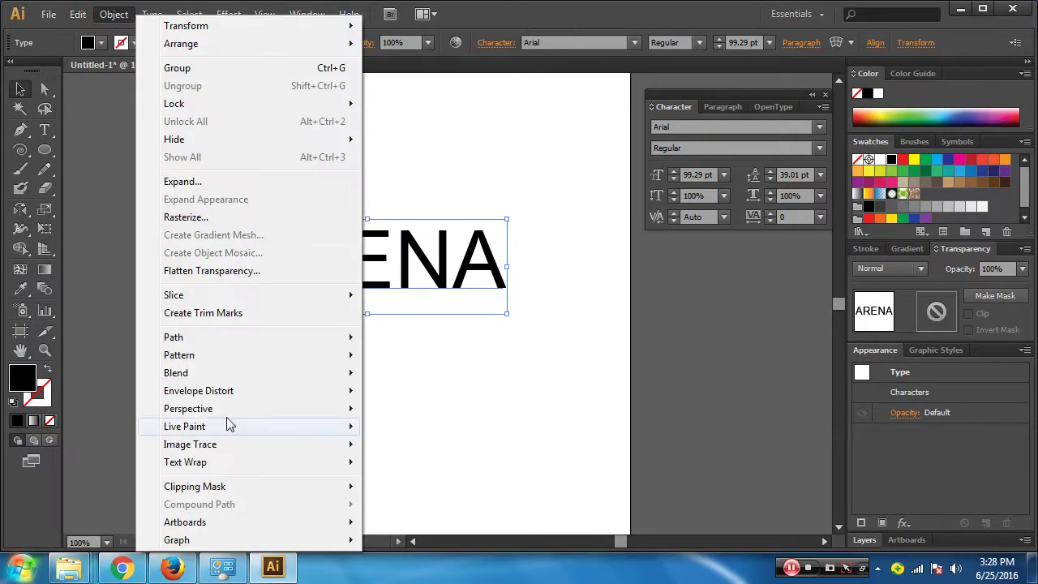
mouse_move(199, 391)
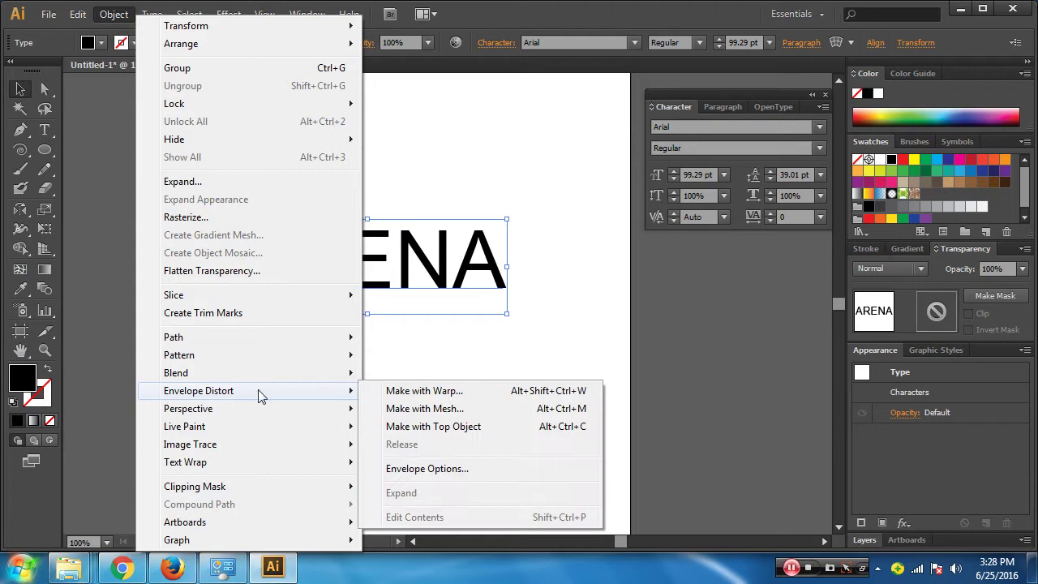
left_click(422, 392)
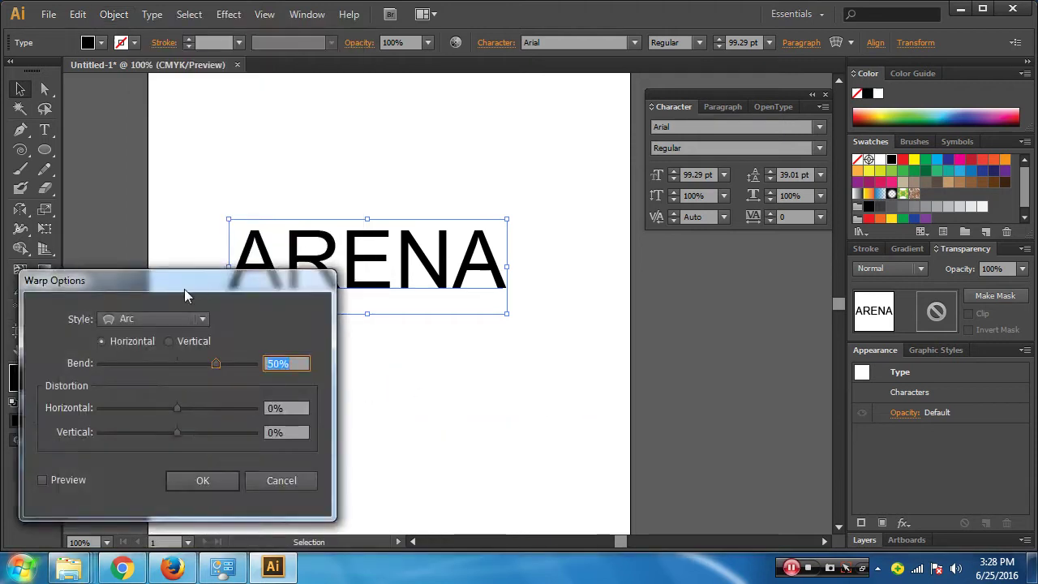
left_click(274, 478)
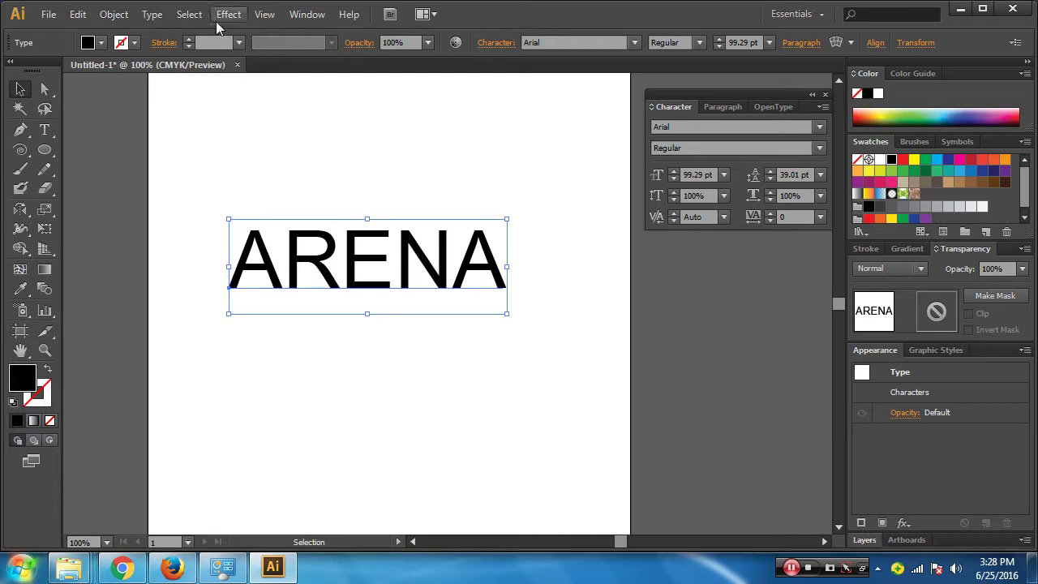
left_click(224, 16)
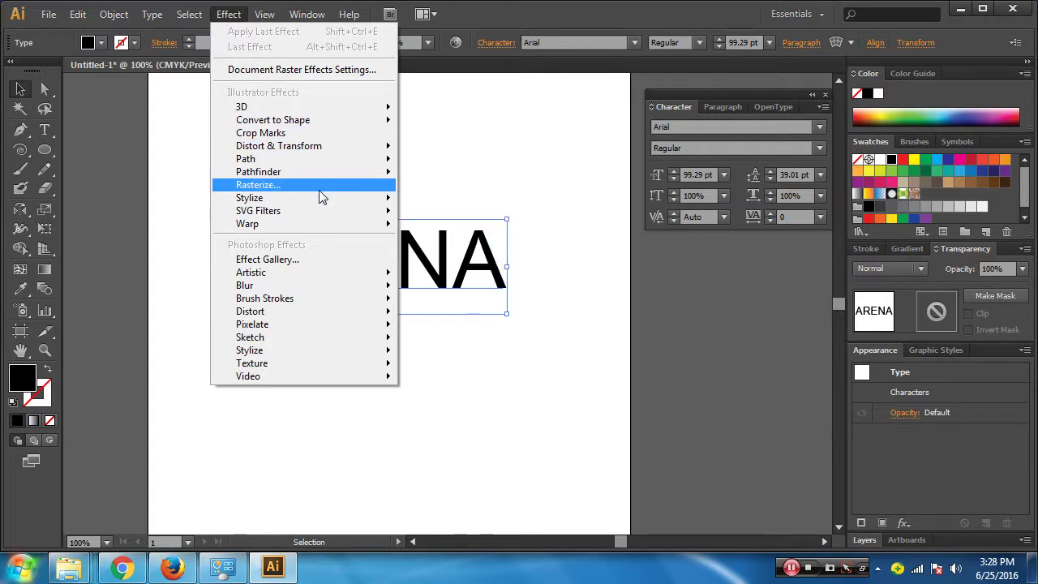
mouse_move(247, 223)
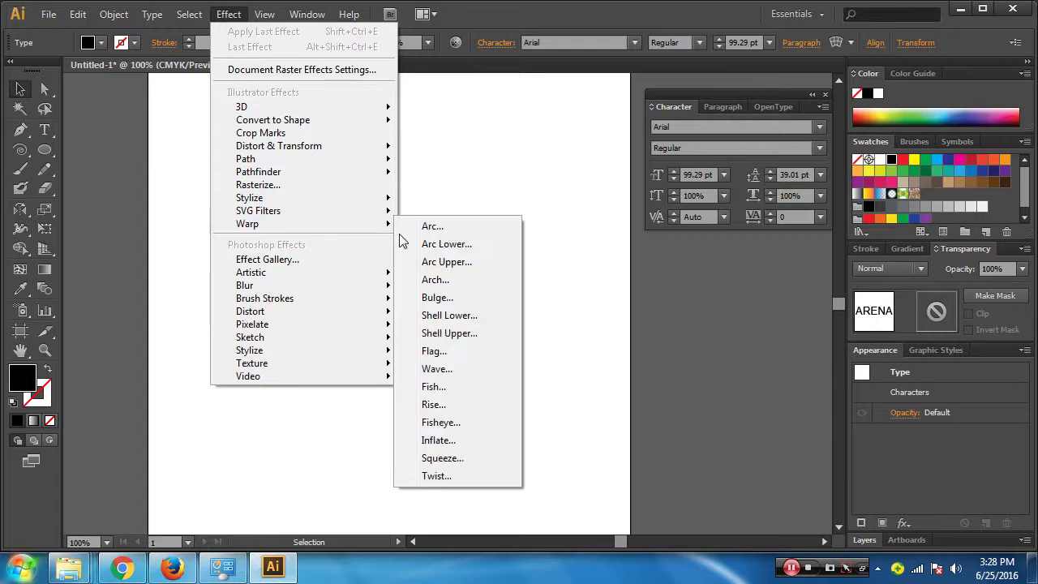
left_click(454, 225)
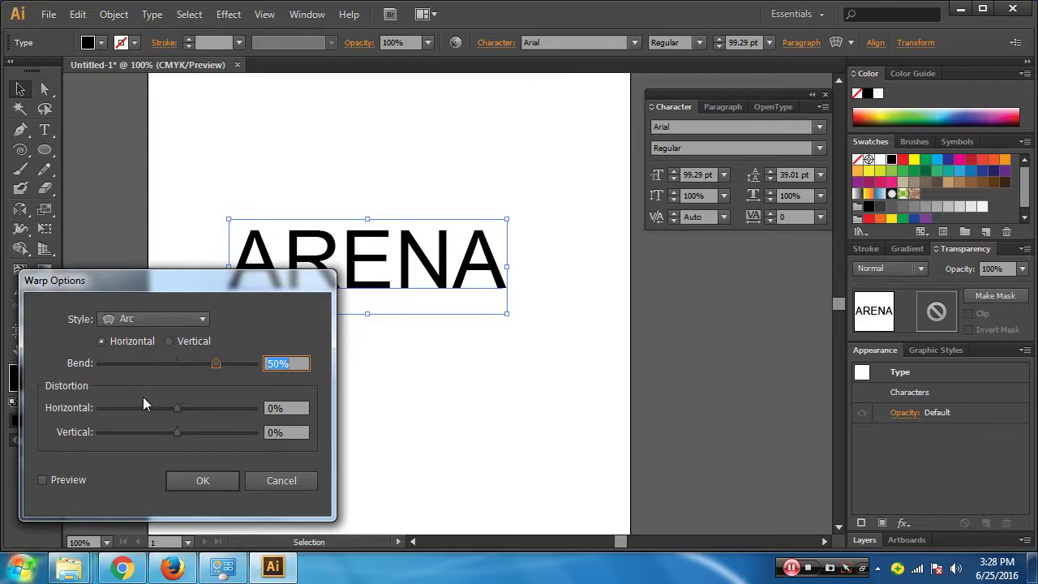
left_click(275, 486)
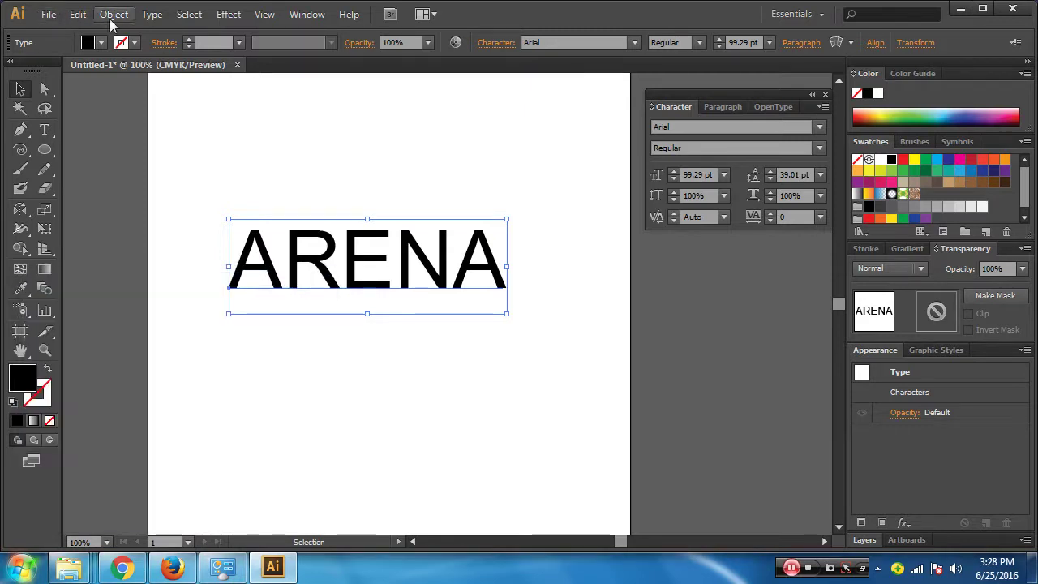
Preview an Arc envelope warp on ARENA, then cancel it
left_click(111, 18)
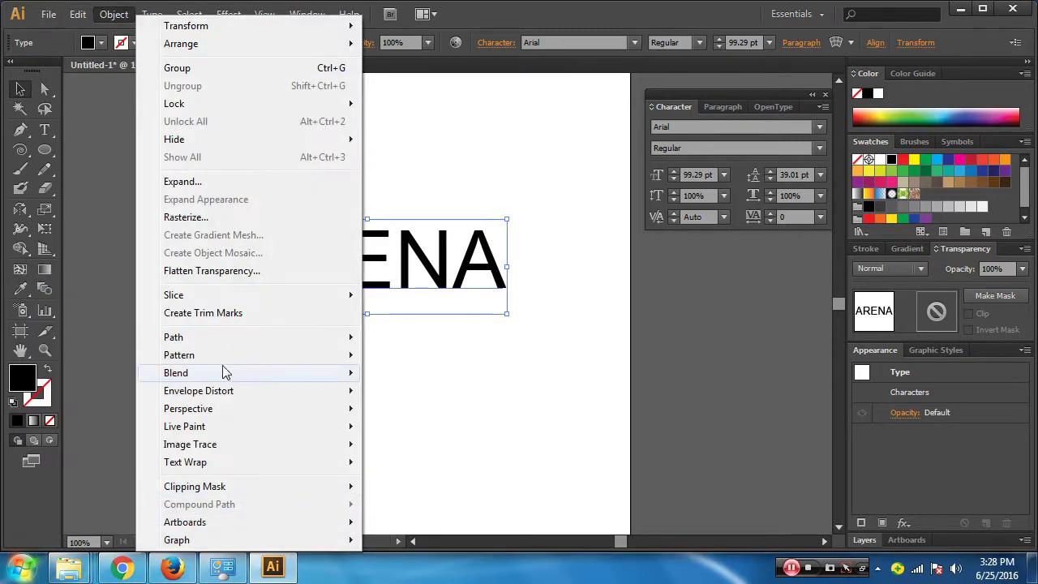
mouse_move(199, 390)
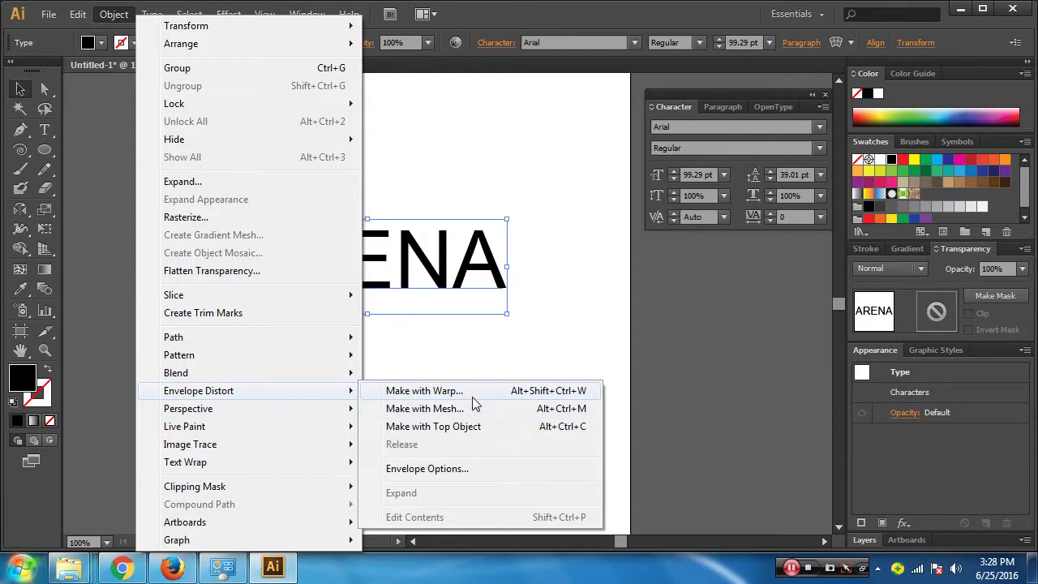
left_click(475, 392)
left_click_drag(232, 282, 886, 282)
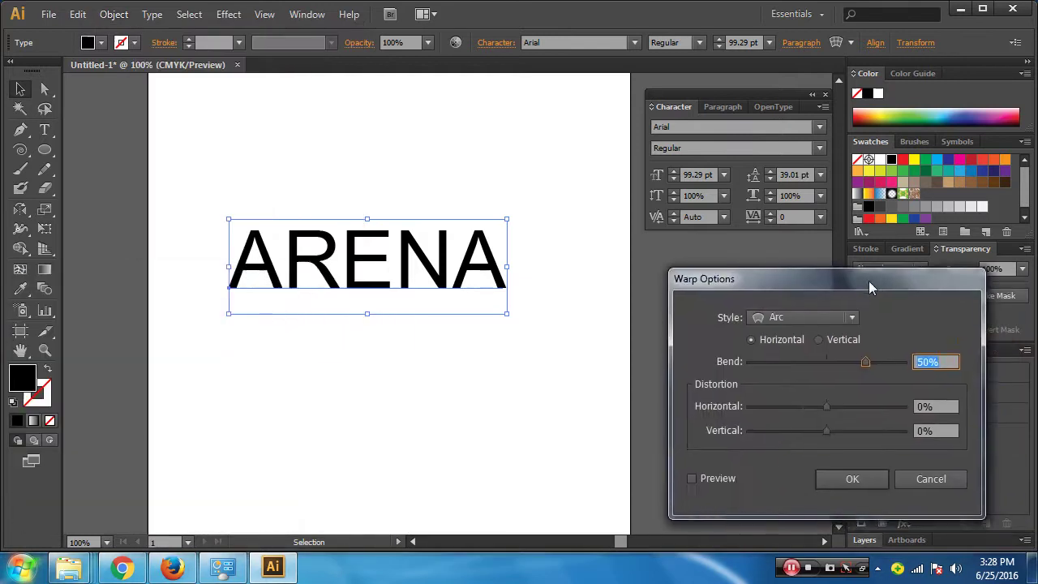
left_click(693, 476)
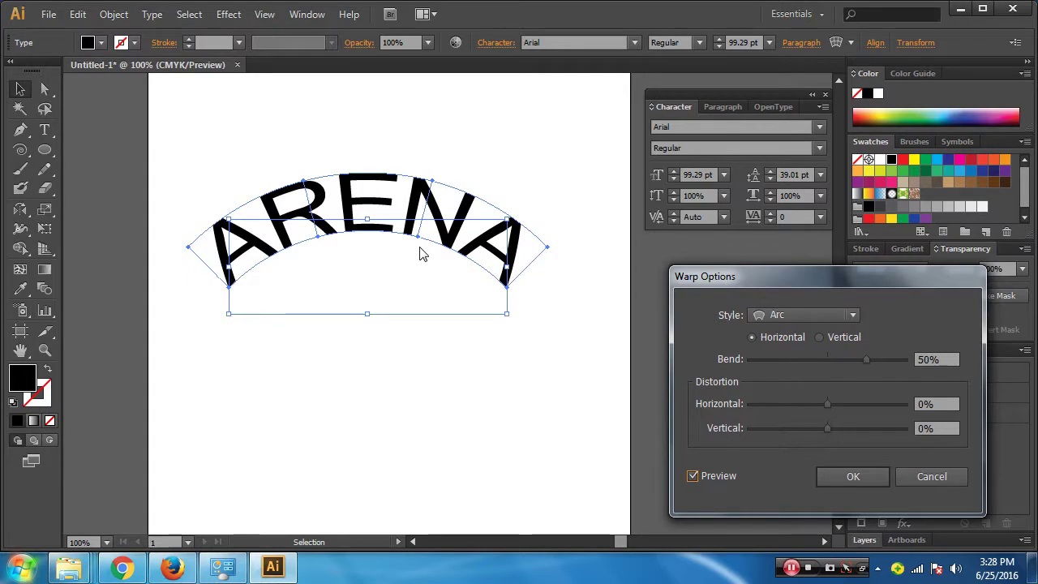
left_click(960, 478)
Drag a rectangle below the ARENA text with the Rectangle tool
left_click(45, 152)
left_click_drag(45, 151, 81, 147)
mouse_move(209, 412)
left_mouse_down()
mouse_move(534, 458)
mouse_move(553, 481)
left_mouse_up()
Shorten the black rectangle into a wide, flat bar and select it
left_click(20, 91)
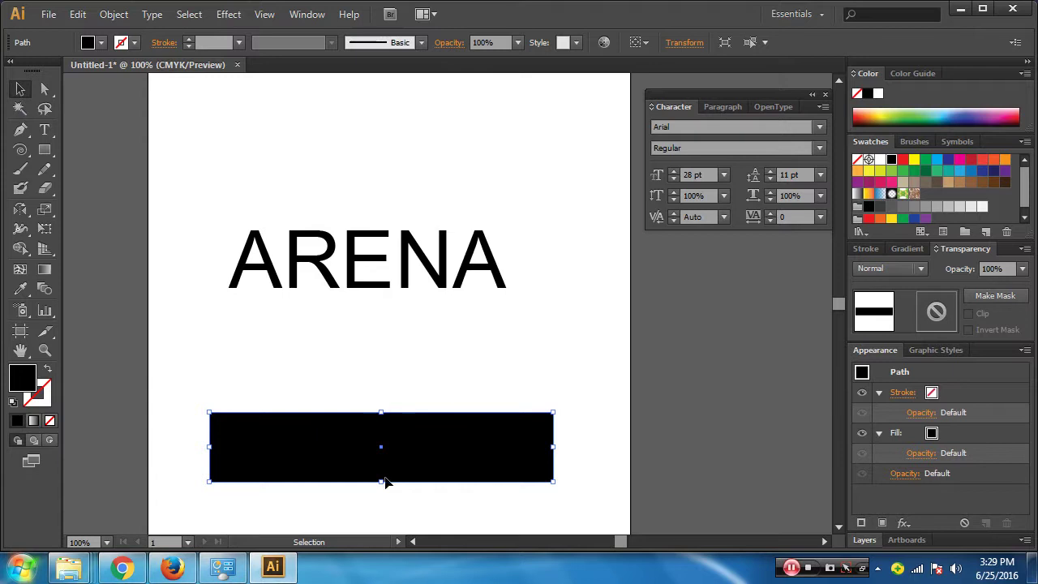
left_click_drag(381, 481, 381, 465)
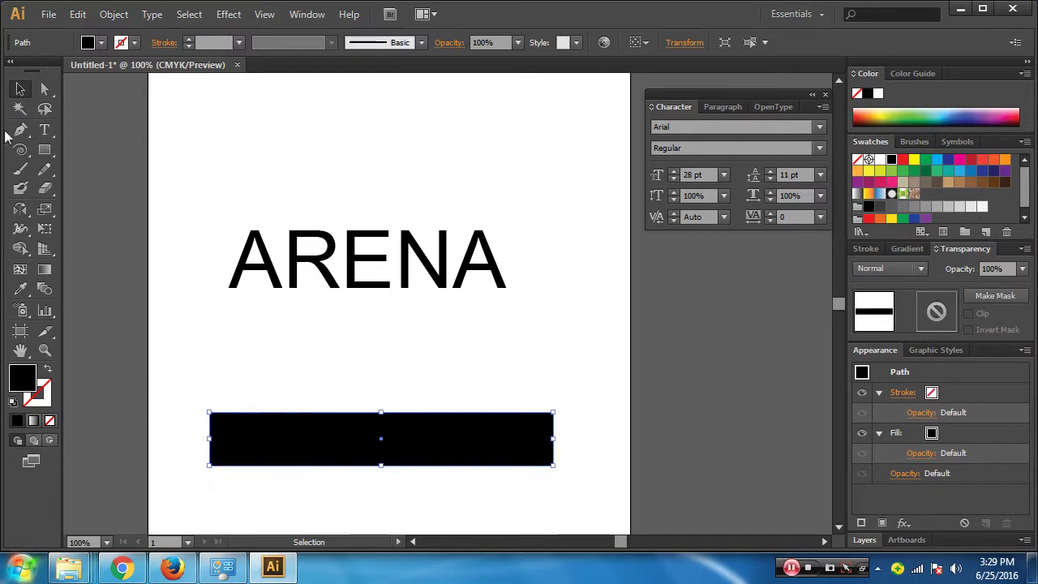
left_click(44, 89)
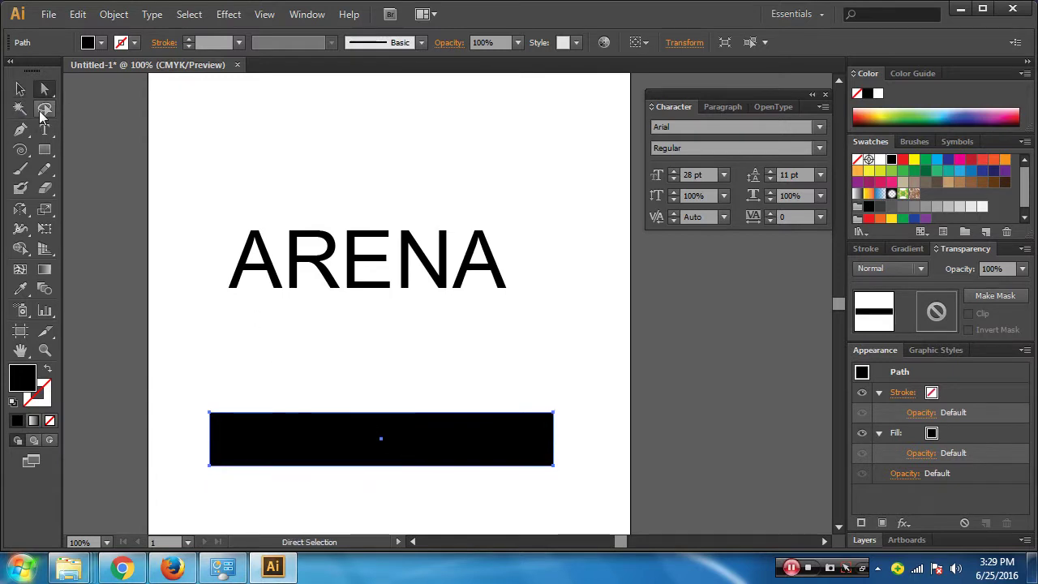
left_click(22, 131)
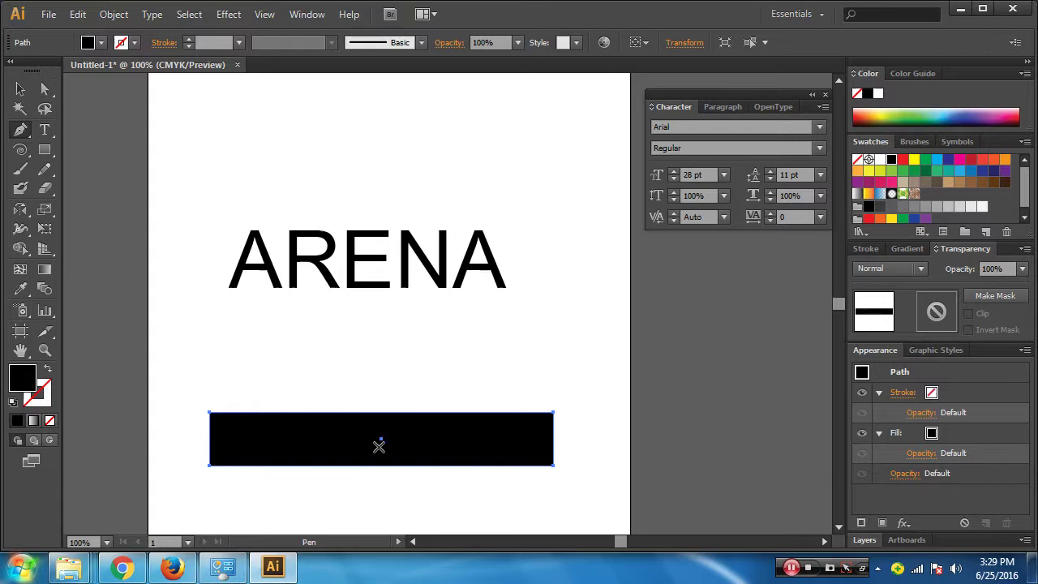
left_click(20, 90)
Preview an Arc warp on the rectangle (bend 69%, horizontal 70%), then cancel it
left_click(114, 13)
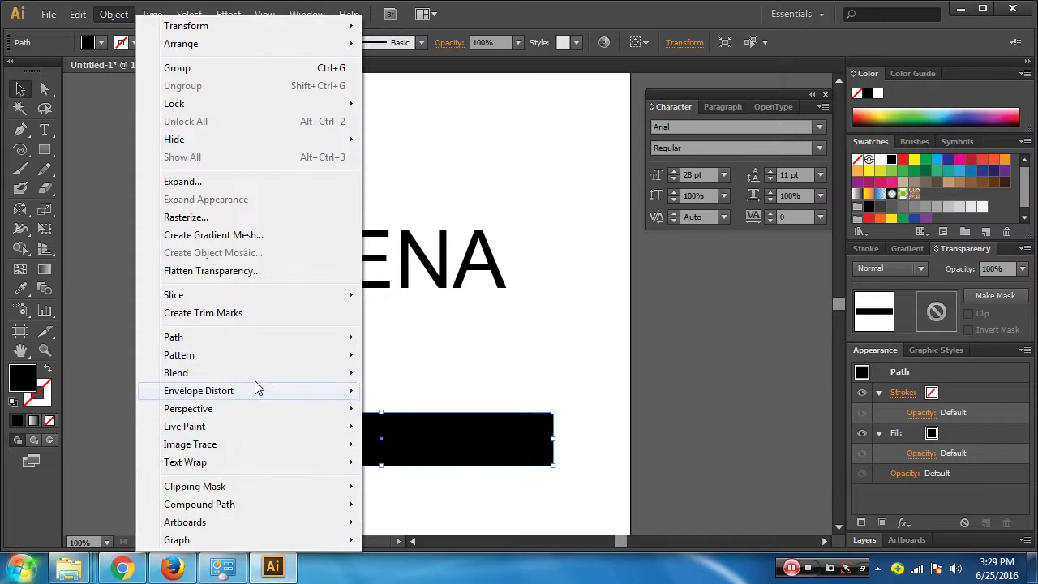
mouse_move(199, 390)
left_click(456, 392)
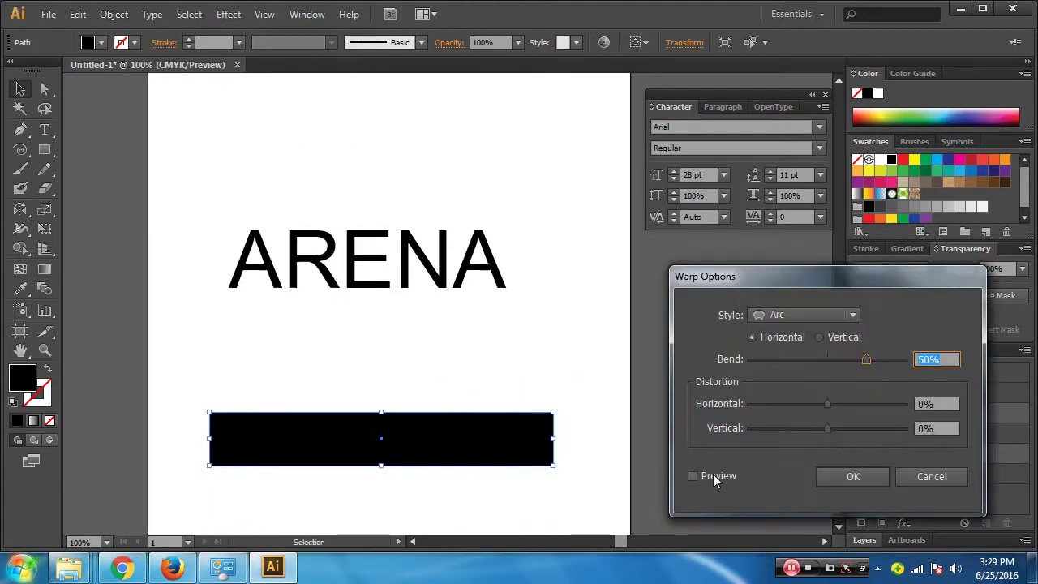
left_click(693, 476)
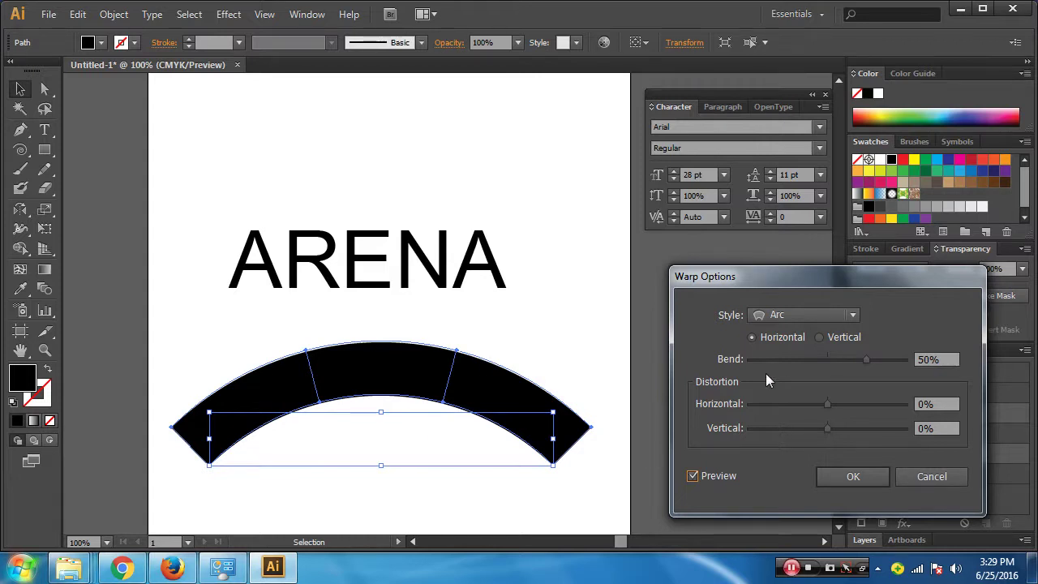
left_click_drag(863, 358, 886, 359)
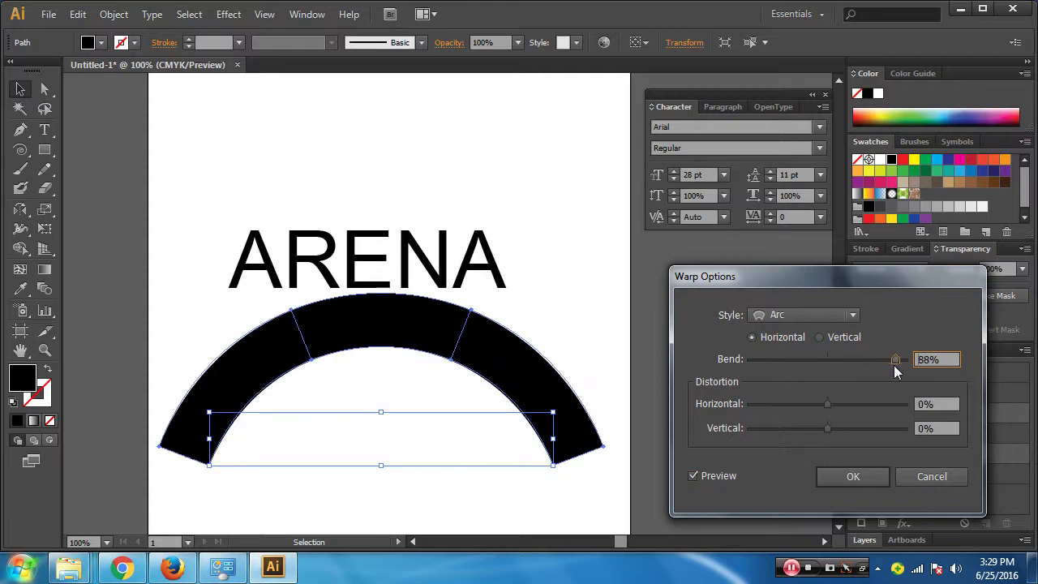
left_click_drag(895, 367, 905, 366)
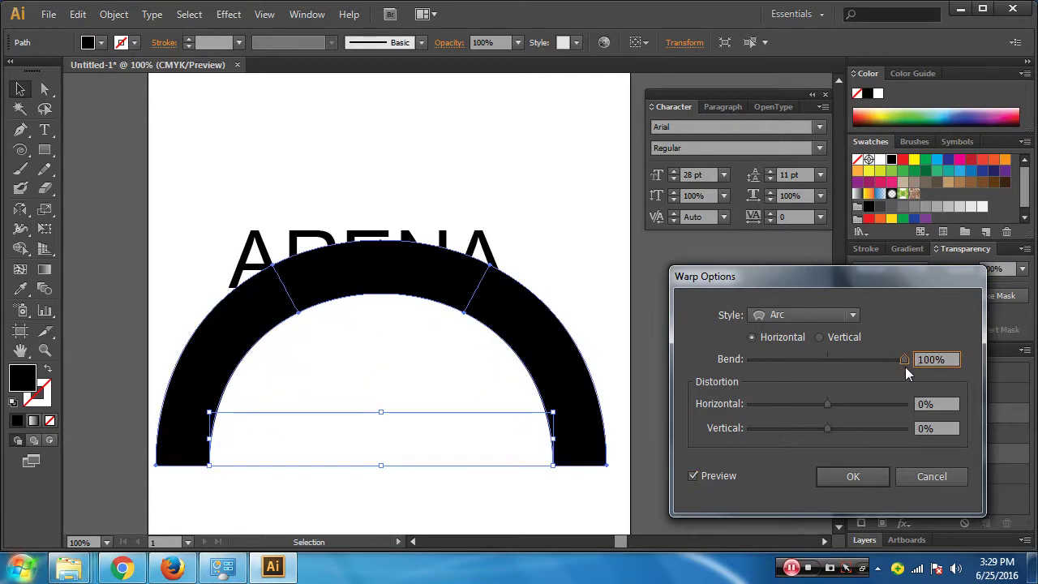
mouse_move(903, 361)
left_mouse_down()
mouse_move(753, 361)
mouse_move(870, 363)
left_mouse_up()
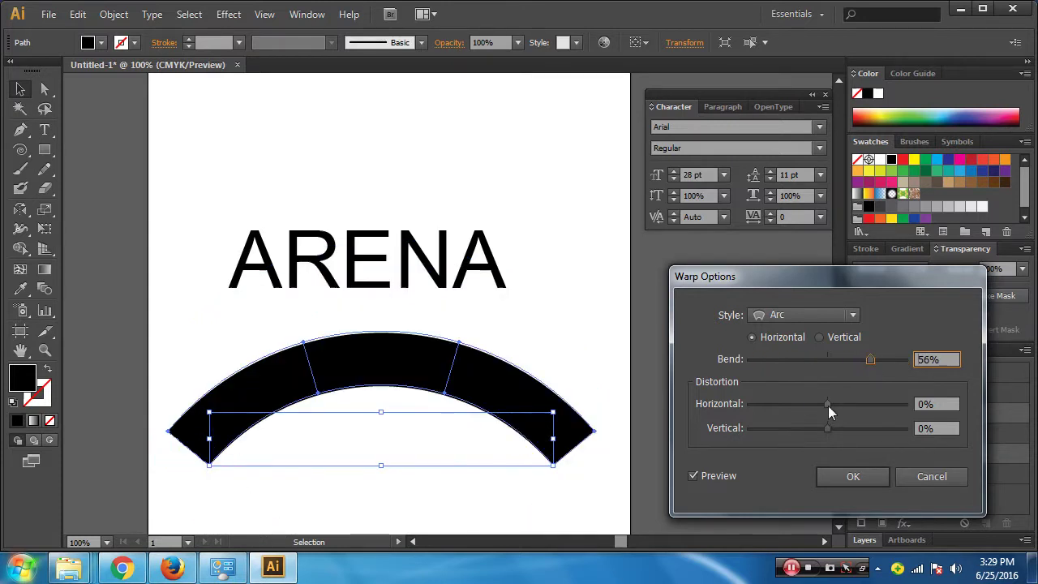
mouse_move(827, 405)
left_mouse_down()
mouse_move(897, 405)
mouse_move(736, 408)
mouse_move(864, 404)
mouse_move(833, 429)
mouse_move(840, 435)
mouse_move(849, 406)
mouse_move(866, 402)
left_mouse_up()
left_click_drag(870, 361, 880, 362)
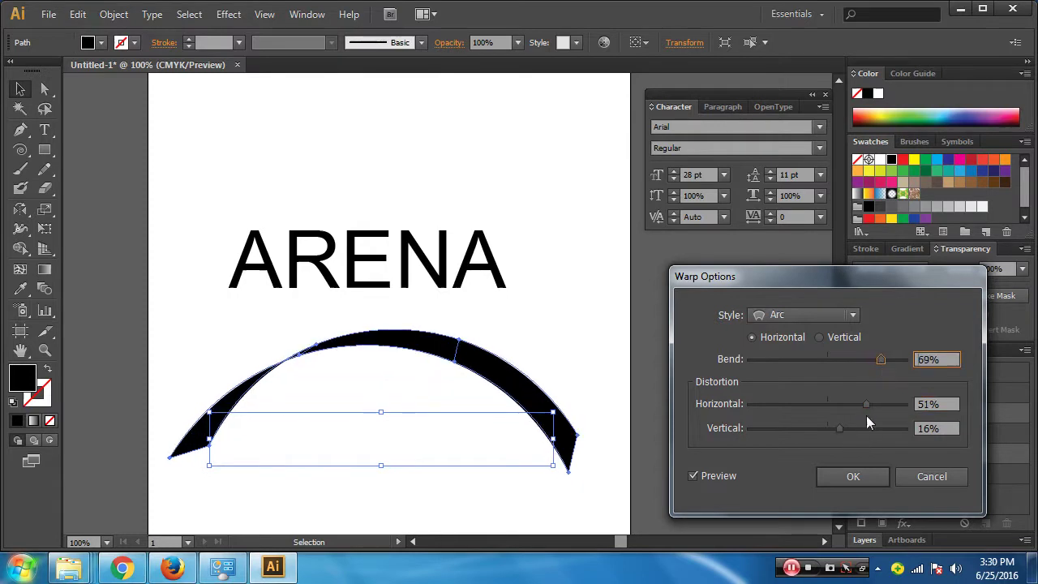
left_click(869, 405)
left_click_drag(872, 405, 882, 405)
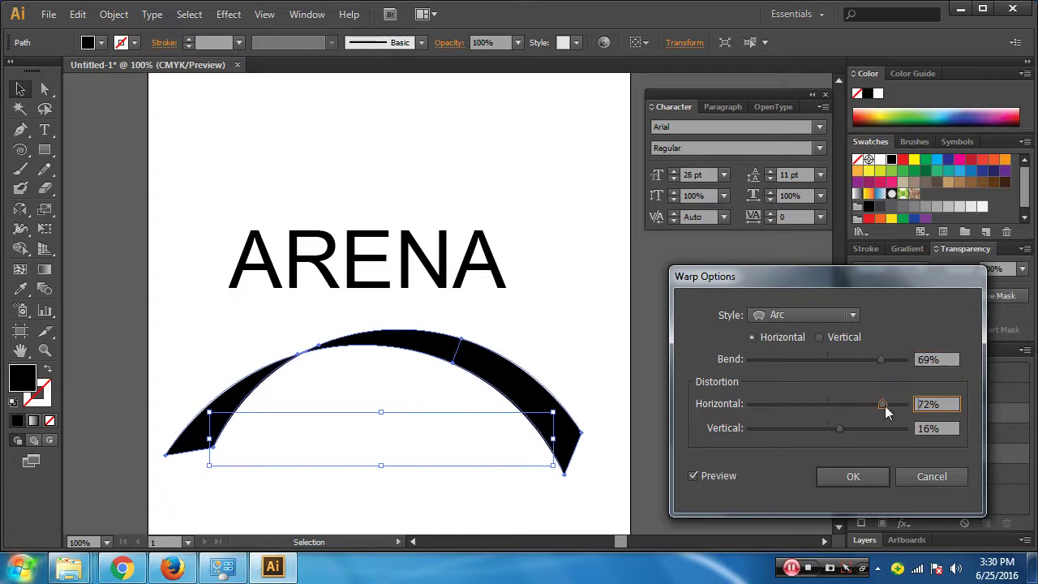
left_click_drag(840, 428, 853, 428)
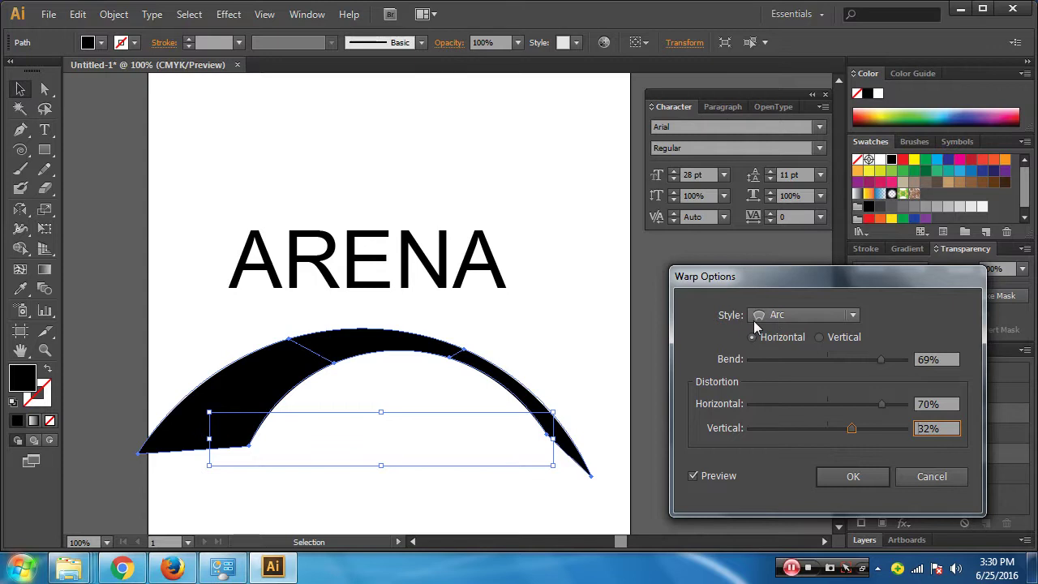
left_click(932, 478)
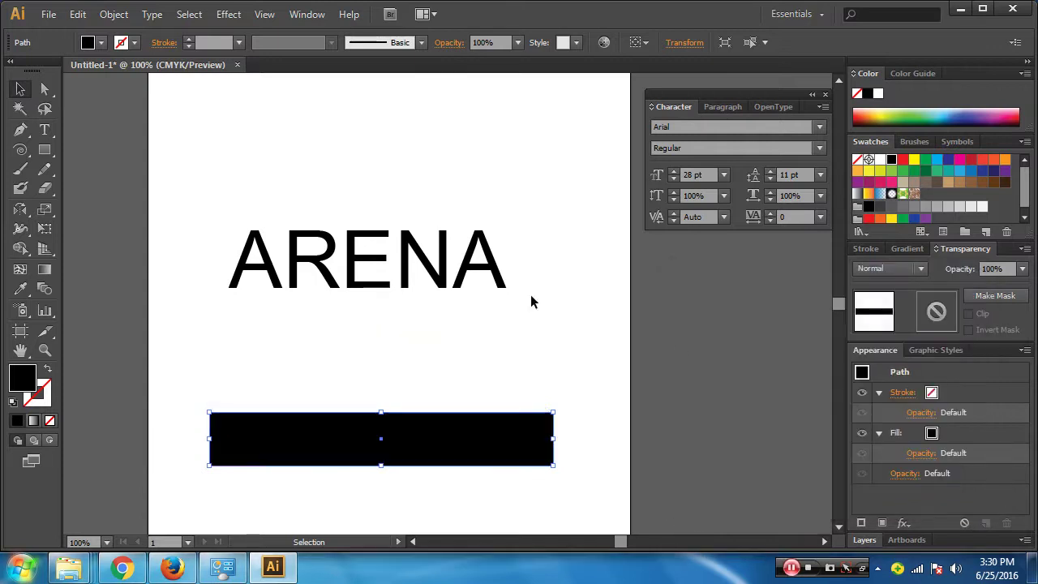
Apply a horizontal Arc envelope warp with 50% bend to ARENA
left_click(301, 243)
left_click(114, 14)
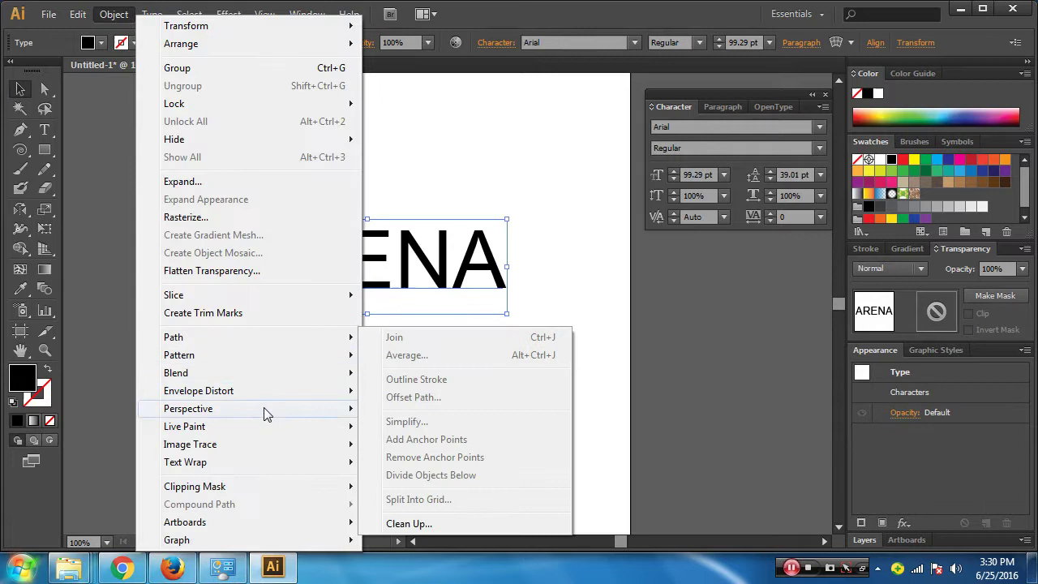
mouse_move(198, 391)
left_click(425, 393)
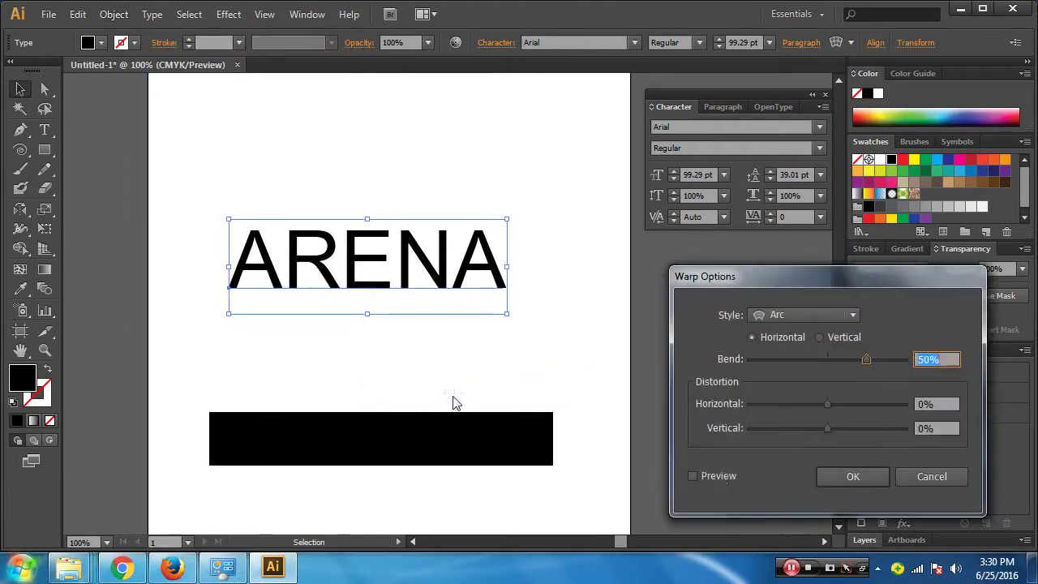
left_click(717, 476)
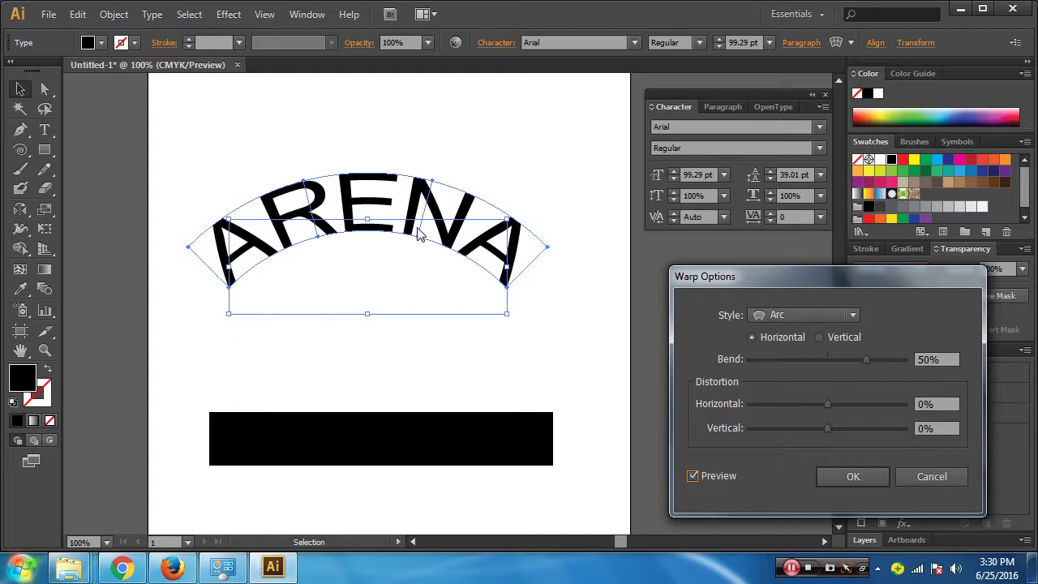
left_click(851, 475)
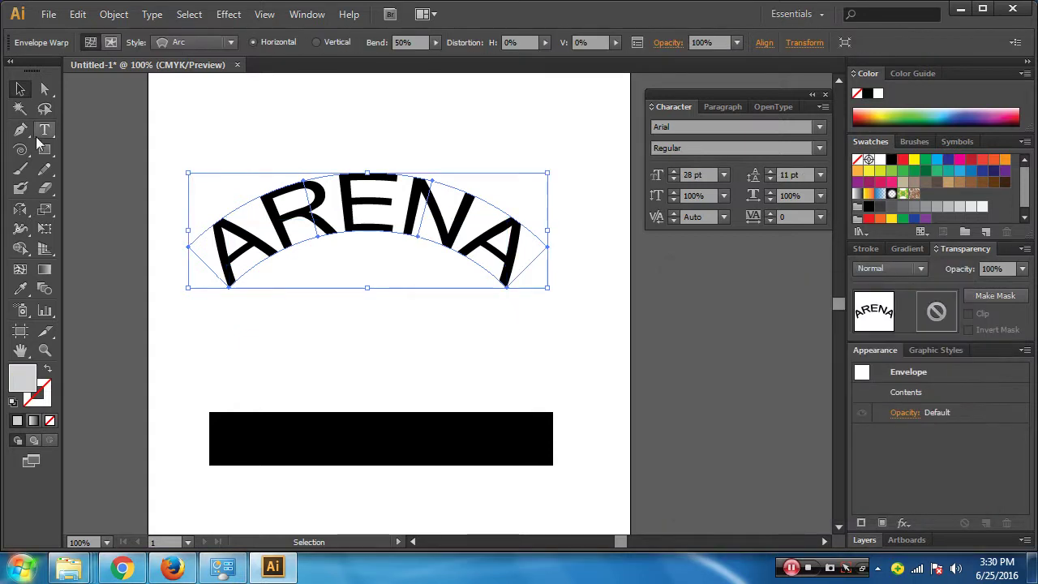
left_click_drag(44, 151, 130, 192)
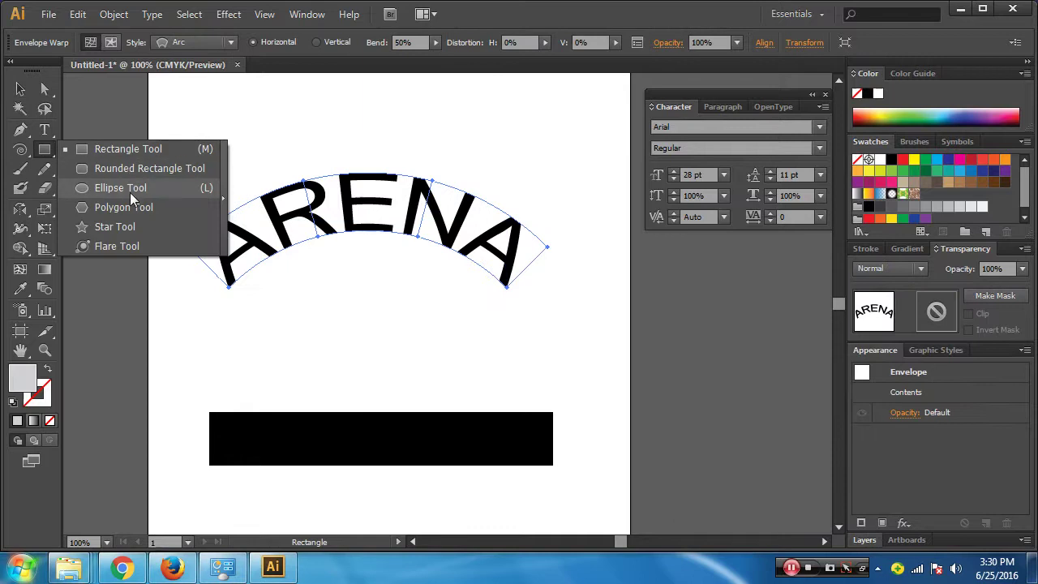
Draw a three-point arc with the Pen tool and make it an unfilled stroke
key("p")
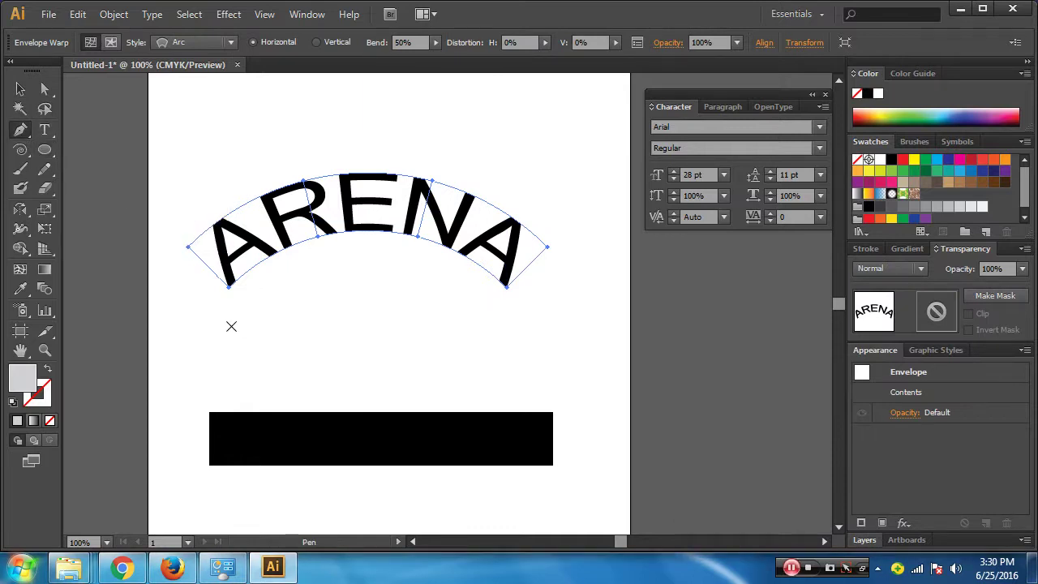
left_click(202, 276)
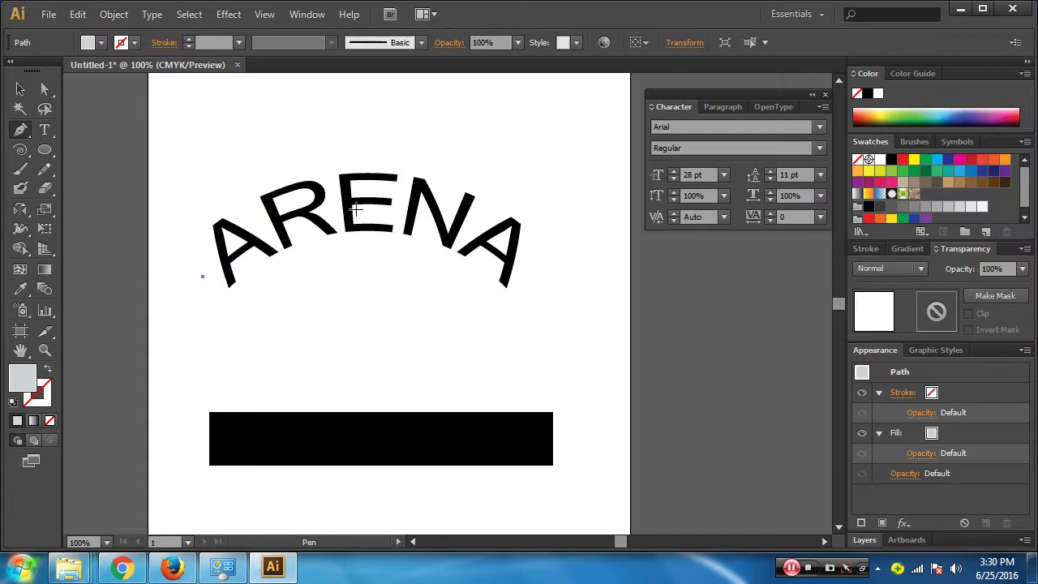
left_click_drag(325, 142, 273, 102)
key("ctrl+z")
left_click_drag(369, 200, 464, 206)
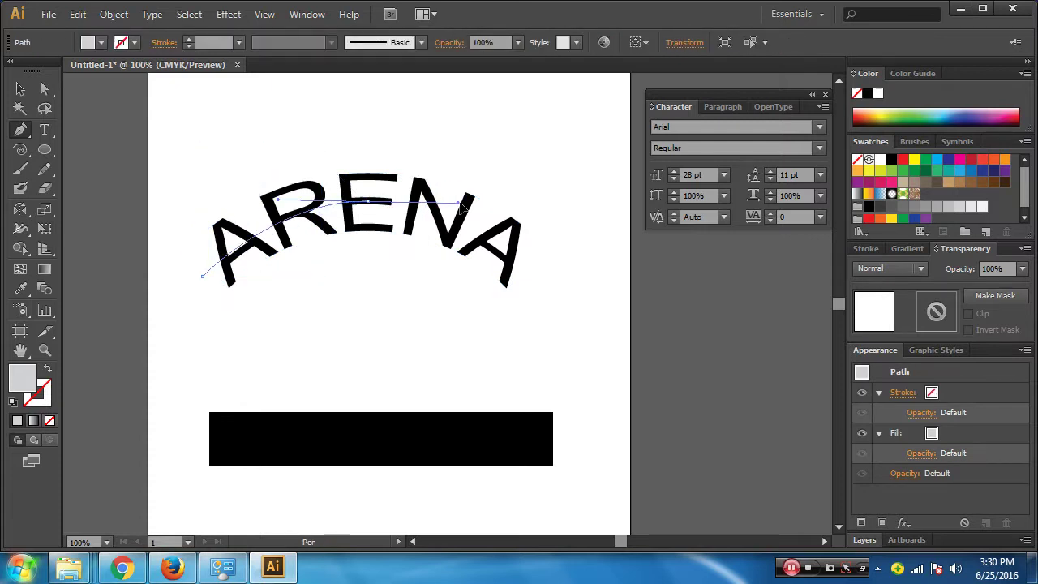
left_click_drag(463, 206, 462, 204)
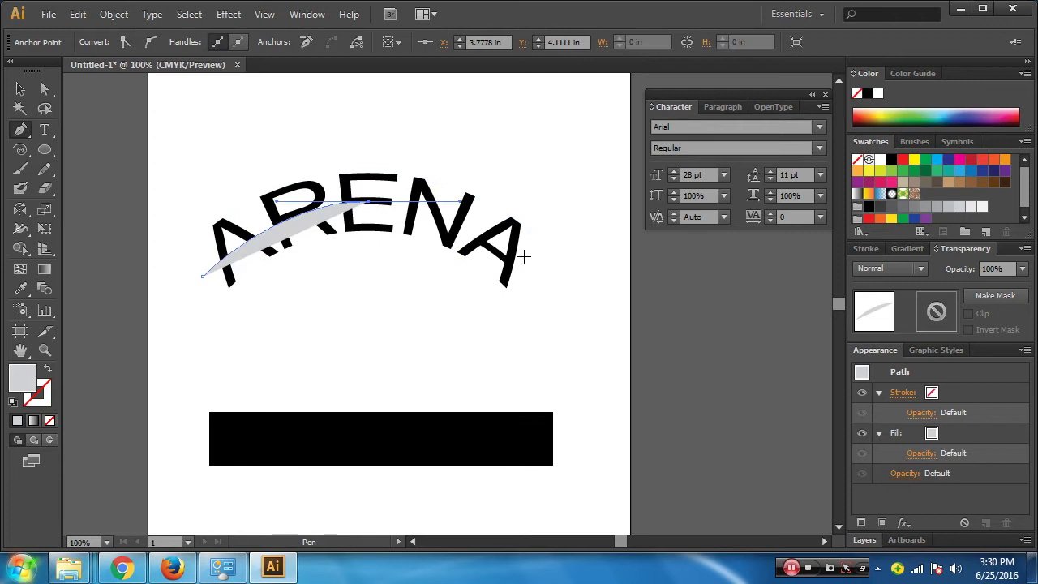
left_click(520, 264)
left_click(20, 89)
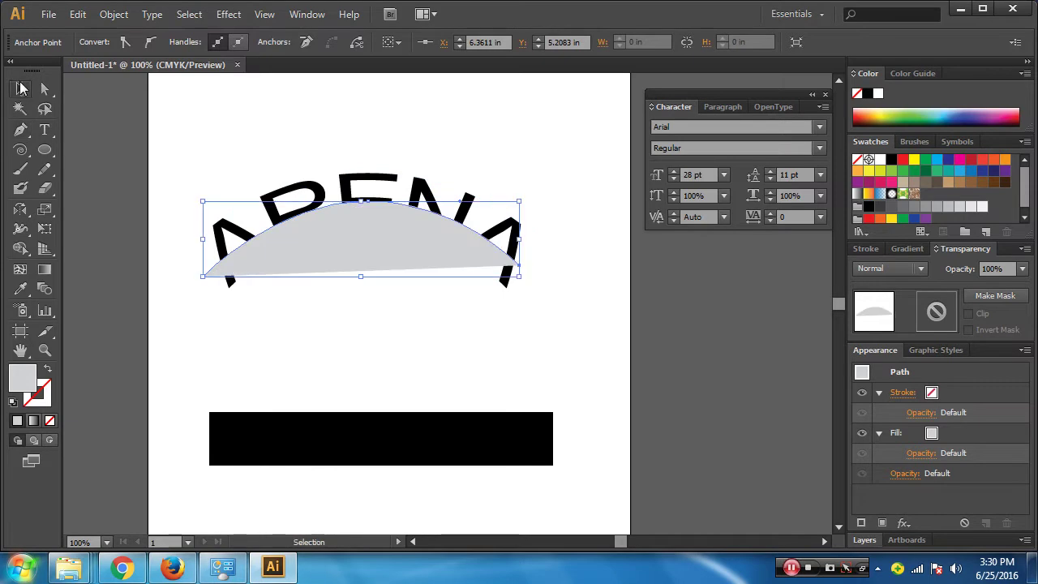
left_click(47, 369)
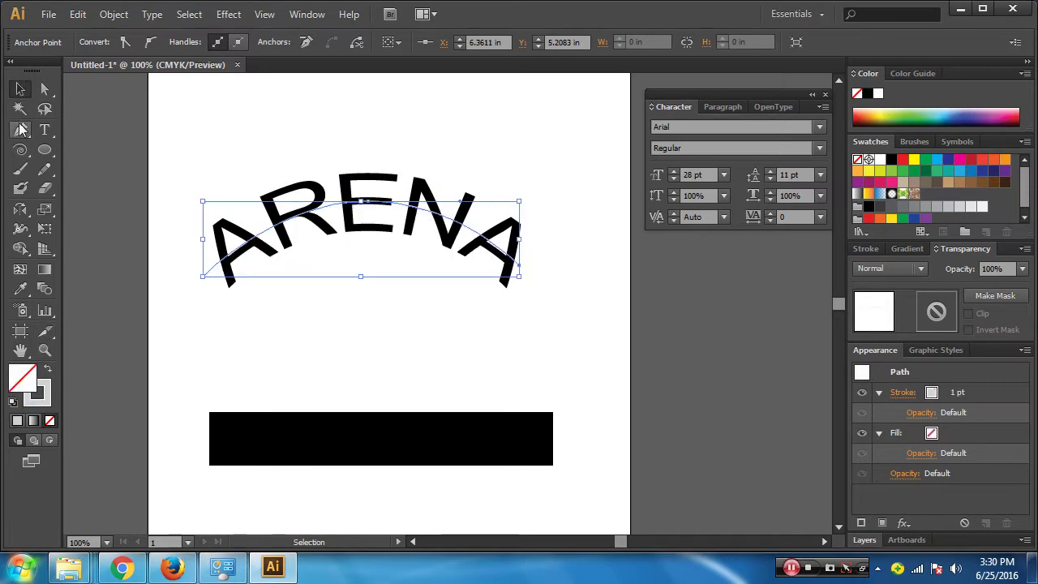
Move the arc down below the warped ARENA and move the black bar further down
key("Down")
key("Down")
key("Down")
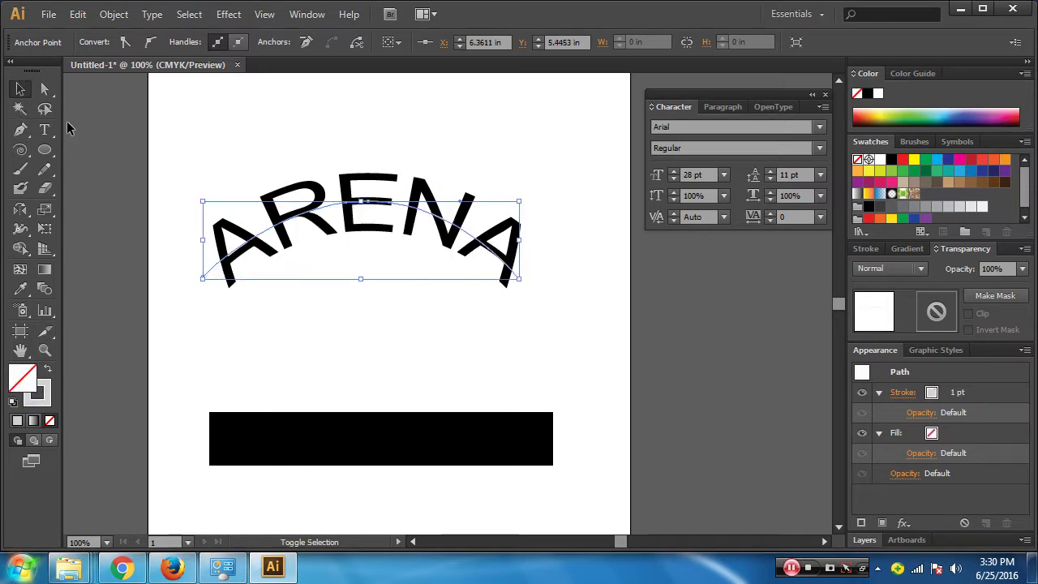
key("Up")
key("Up")
key("Up")
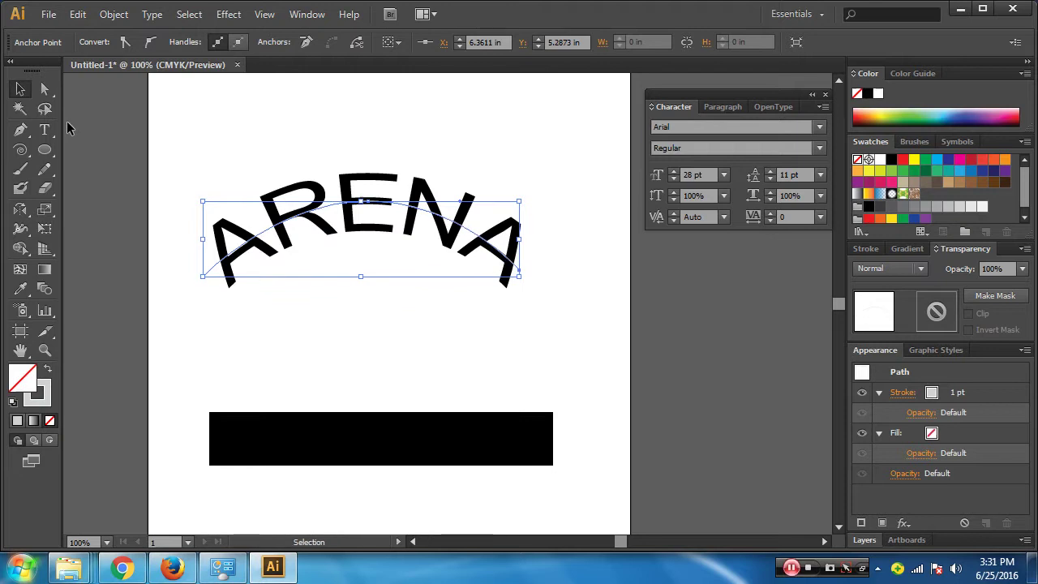
left_click(364, 354)
left_click_drag(409, 209, 409, 327)
left_click_drag(398, 415, 393, 486)
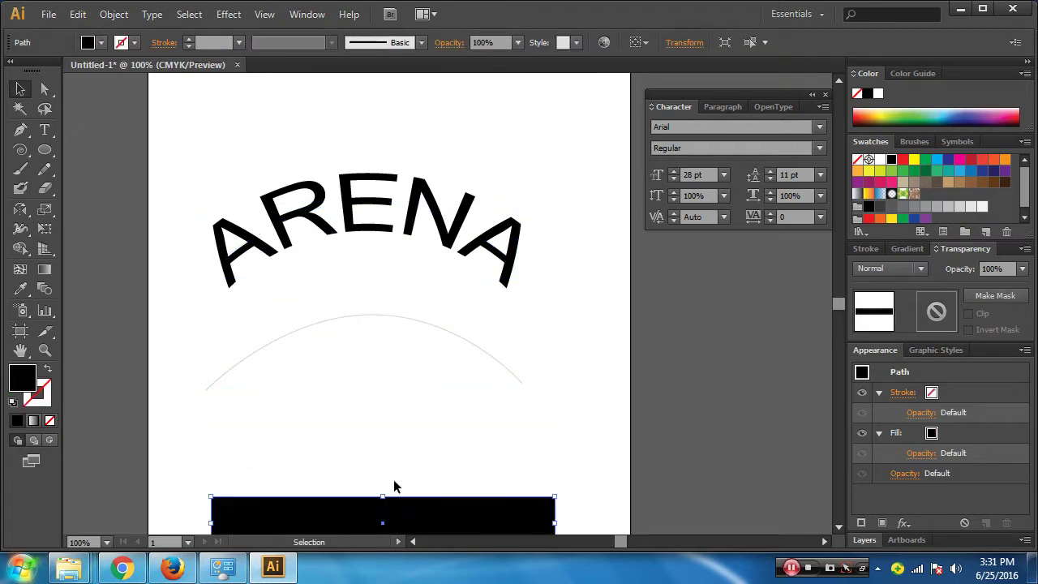
Nudge the arc's right end point down and right with Direct Selection, then deselect
left_click(44, 90)
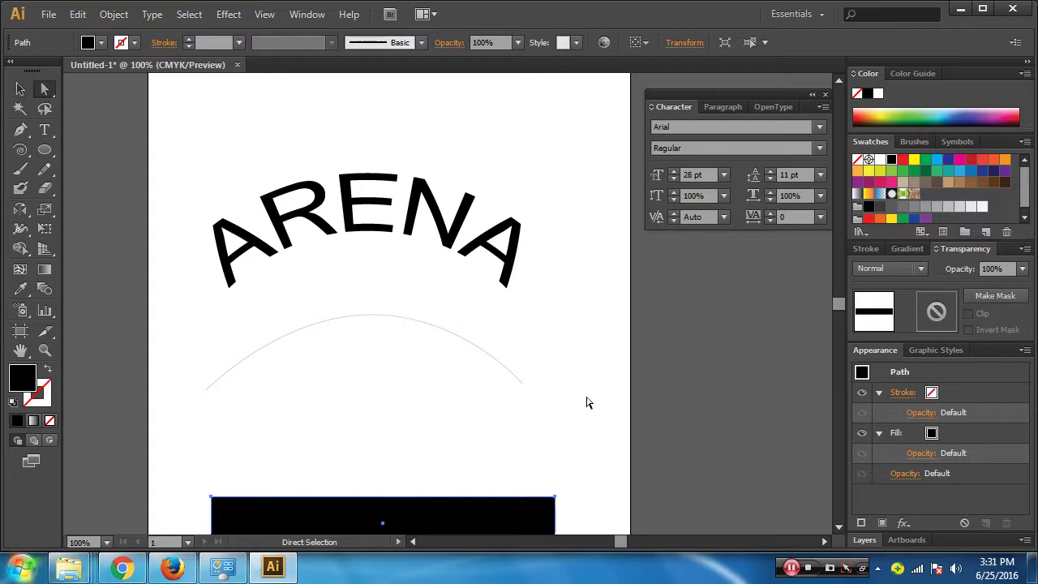
left_click_drag(558, 371, 501, 407)
key("Down")
key("Down")
key("Down")
key("Down")
key("Down")
key("Down")
key("Down")
key("Down")
key("Down")
key("Down")
key("Down")
key("Down")
key("Right")
key("Right")
key("Right")
key("Right")
key("Right")
key("Right")
key("Right")
key("Right")
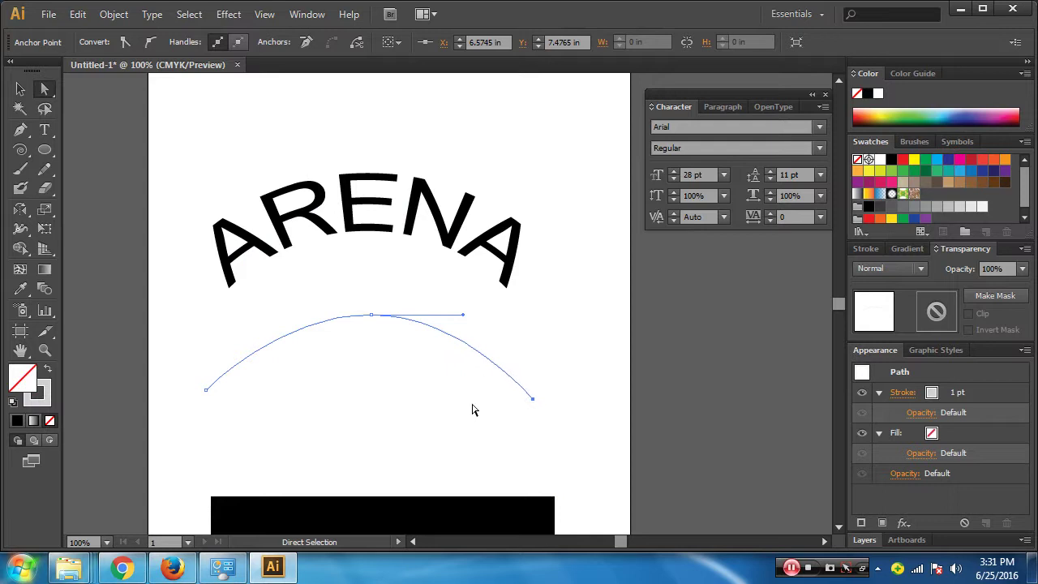
left_click(21, 89)
left_click(248, 369)
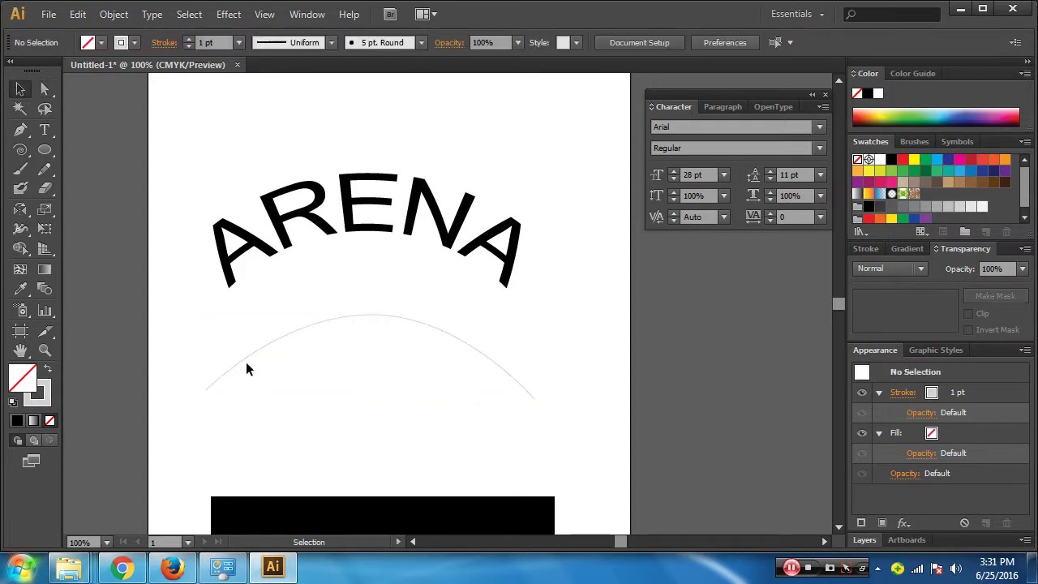
Type 'ARENA' along the arc with the Type on a Path tool
left_click(45, 130)
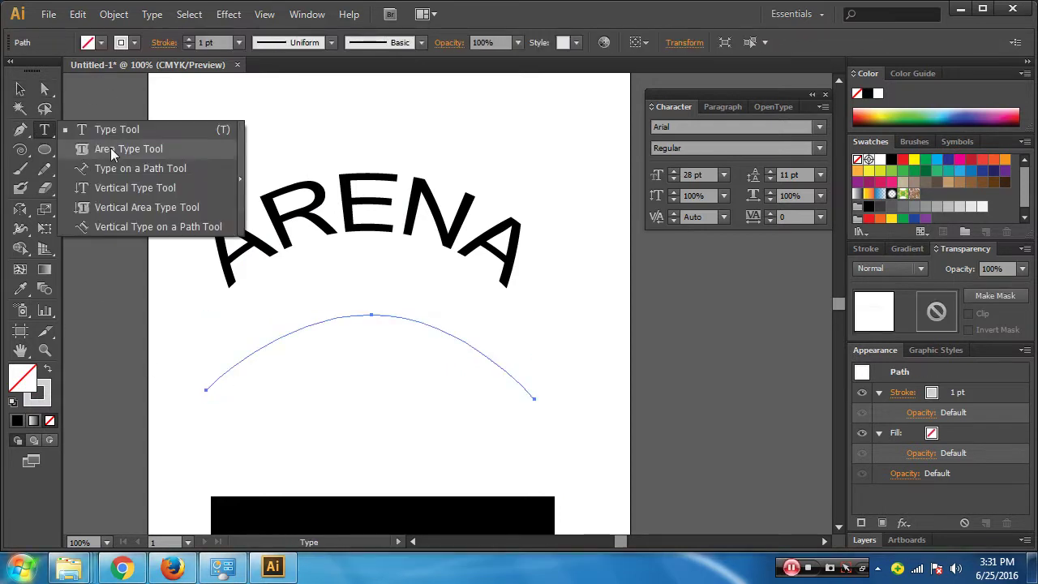
left_click(109, 168)
left_click(208, 386)
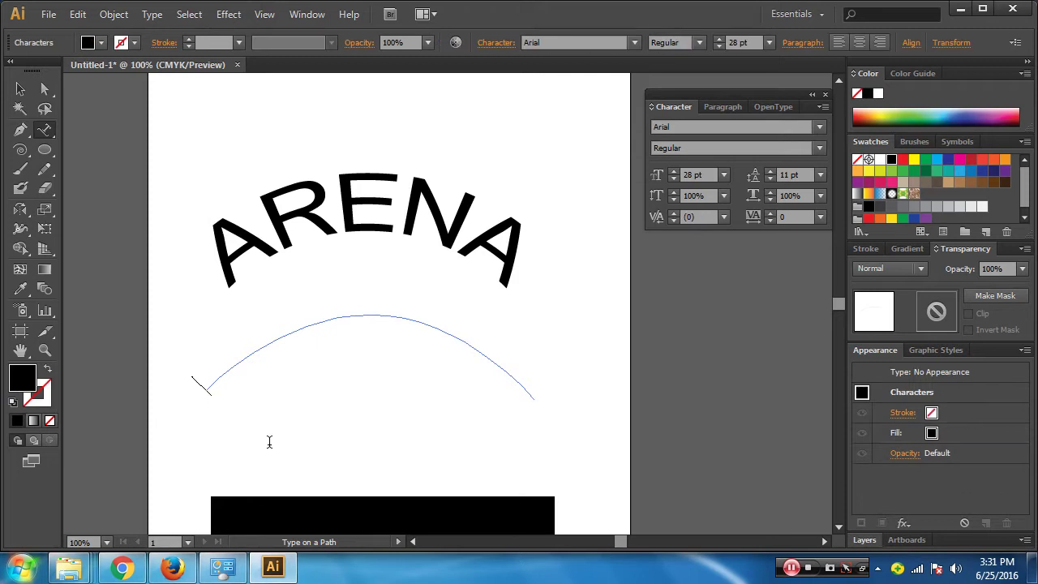
type("ARENA")
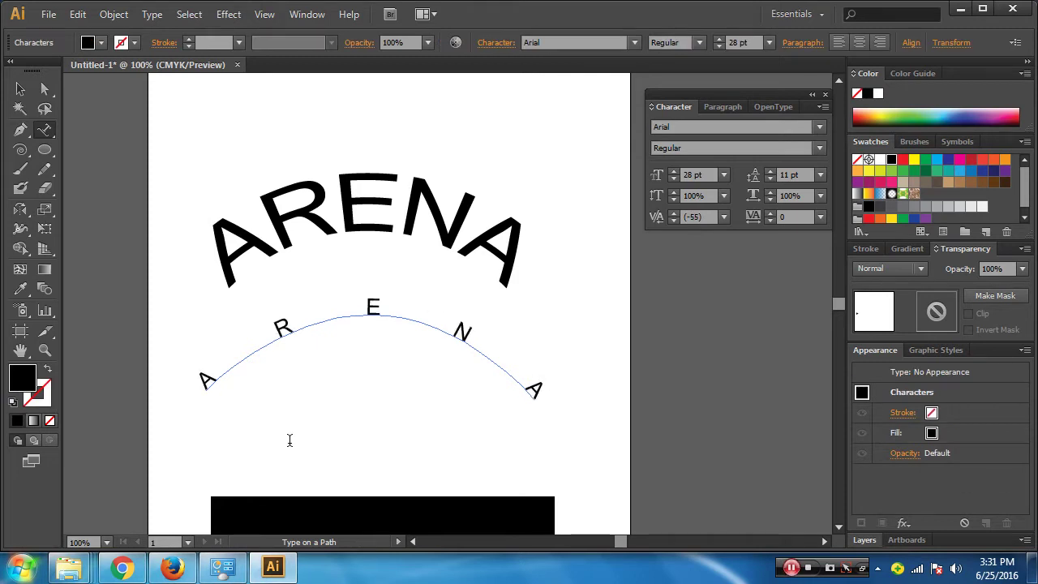
left_click(20, 90)
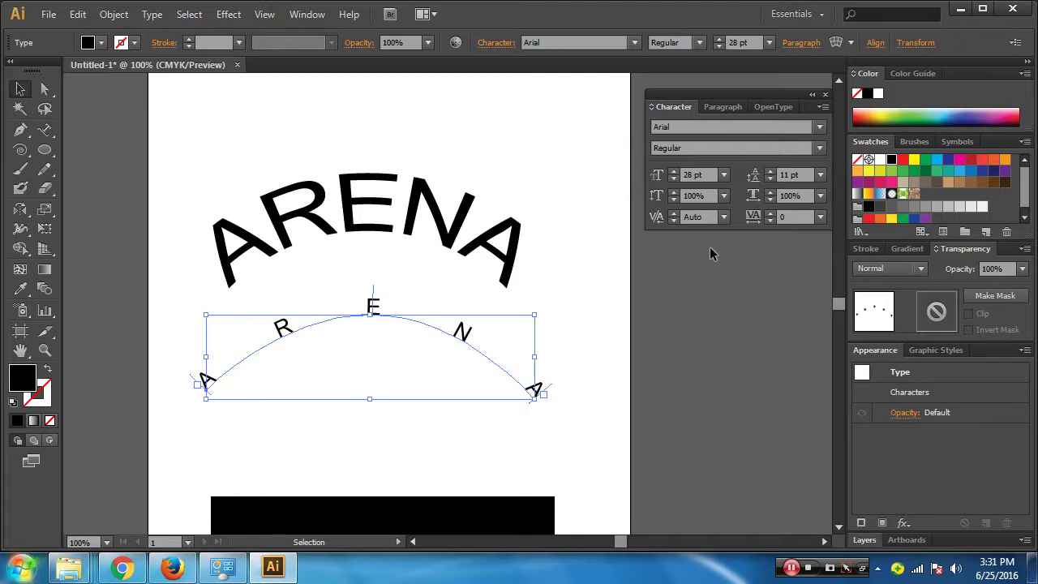
Increase the path text's font size step by step to 76 pt
left_click(675, 172)
left_click(674, 172)
left_click(675, 172)
left_click(674, 172)
left_click(675, 171)
left_click(674, 172)
left_click(675, 172)
left_click(674, 172)
left_click(674, 172)
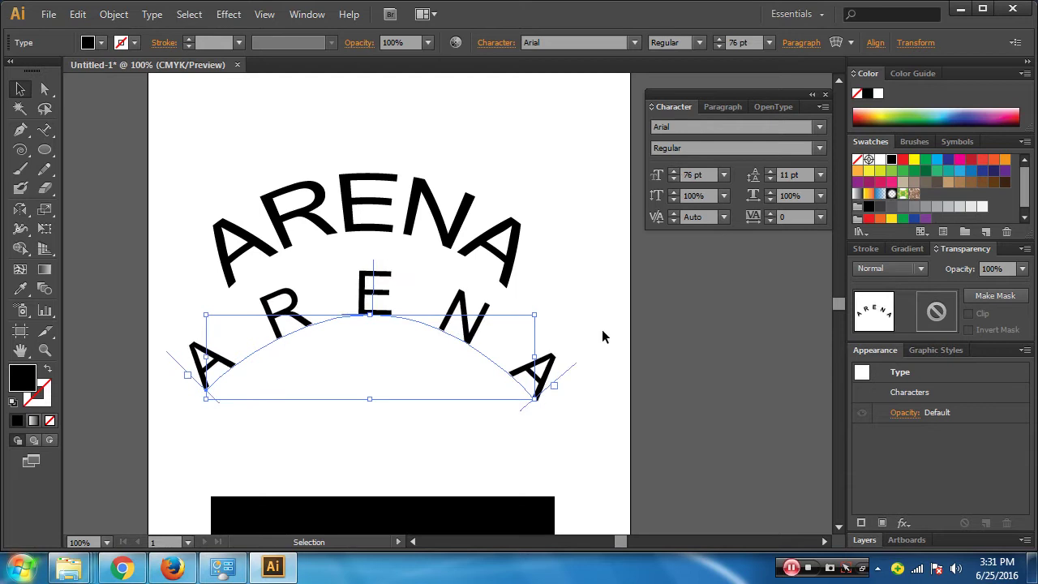
Retype the letters 'RENA' so the text spreads across the whole arc
key("t")
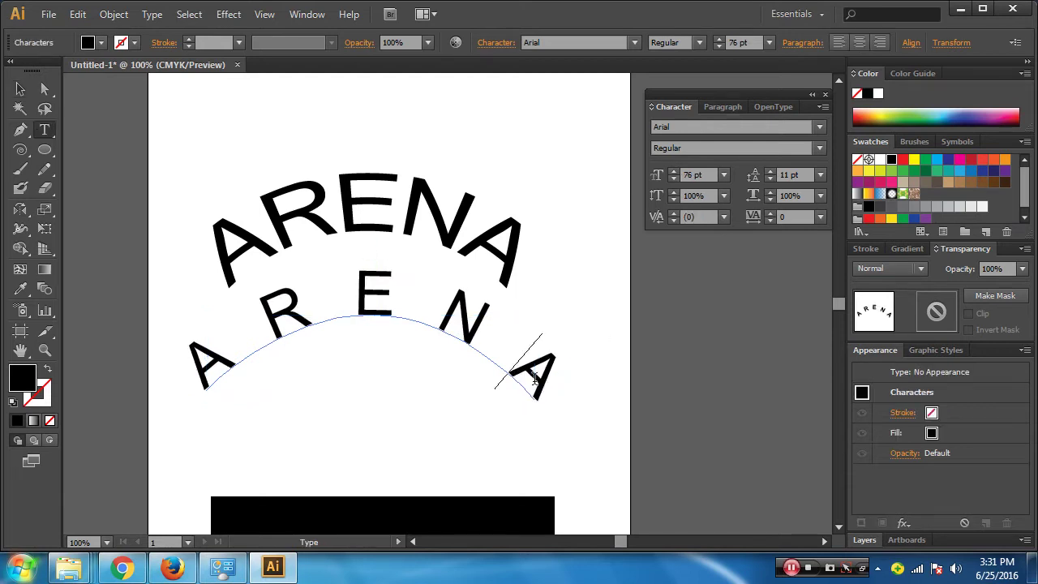
left_click_drag(540, 383, 251, 329)
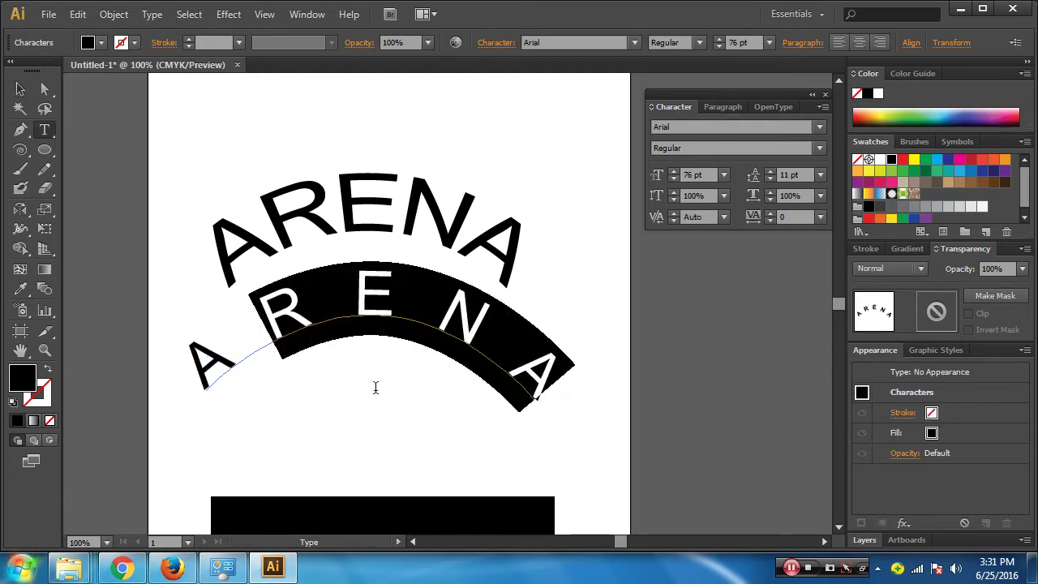
key("BackSpace")
type("R")
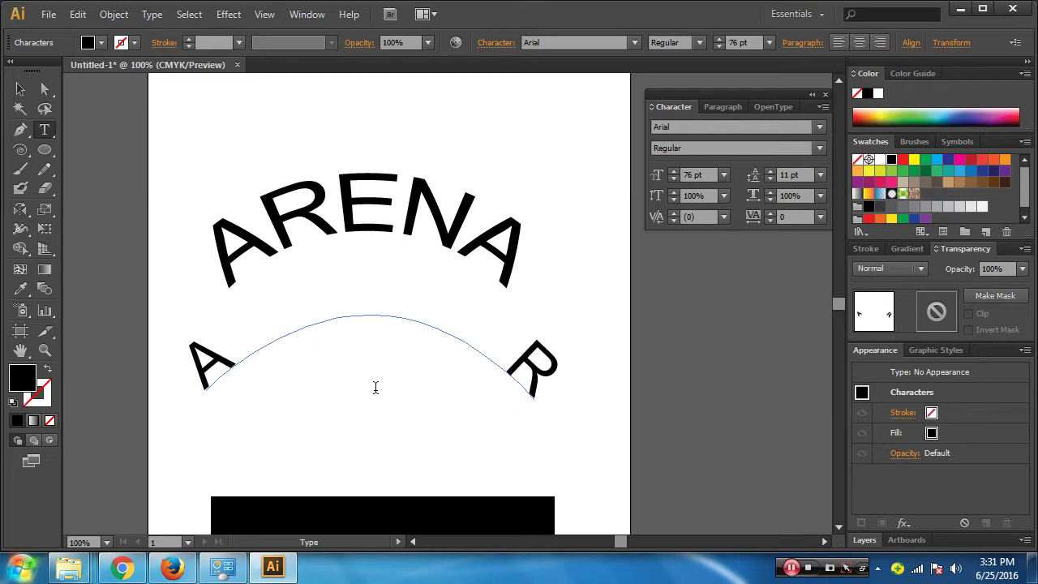
type("ENA")
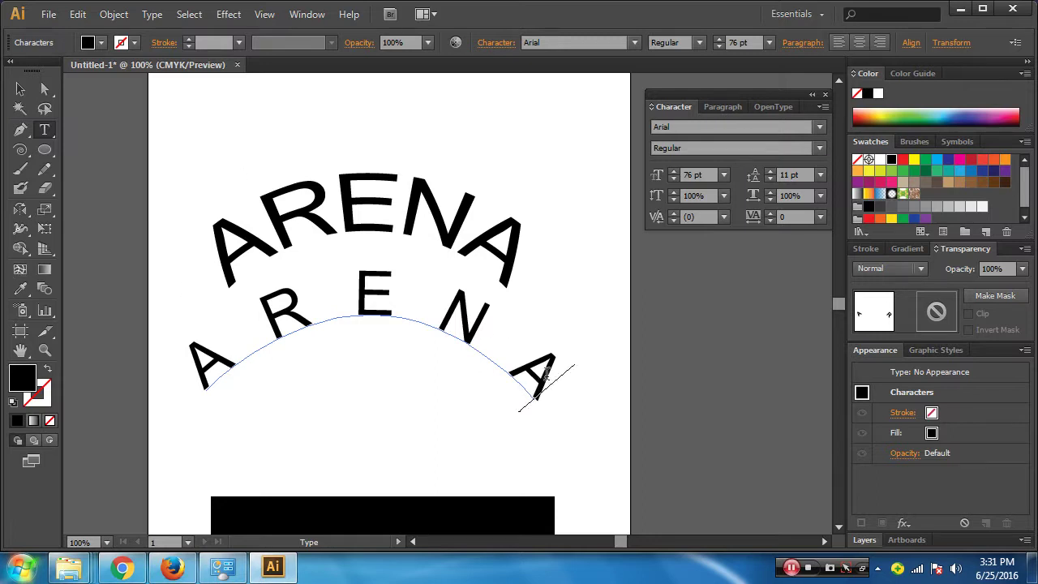
key("ctrl+a")
left_click(26, 95)
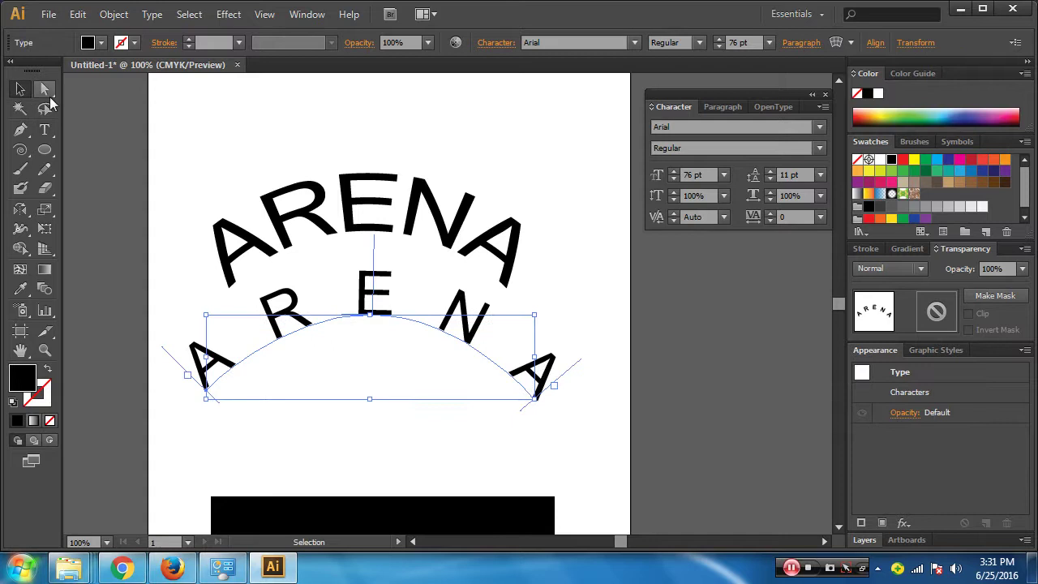
Set the path text's paragraph alignment to Justify All after trying Align Left
left_click(723, 107)
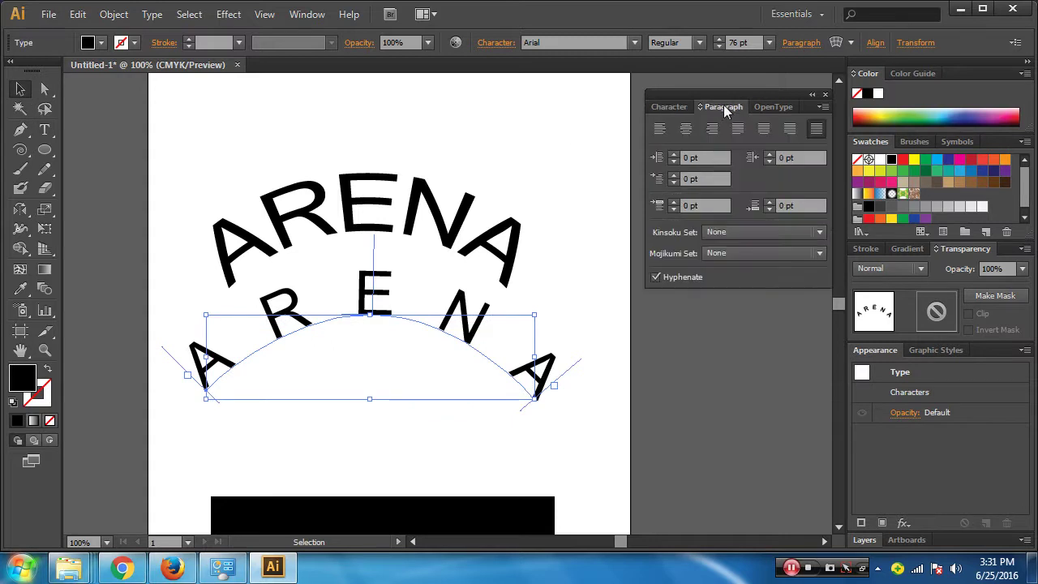
left_click(662, 130)
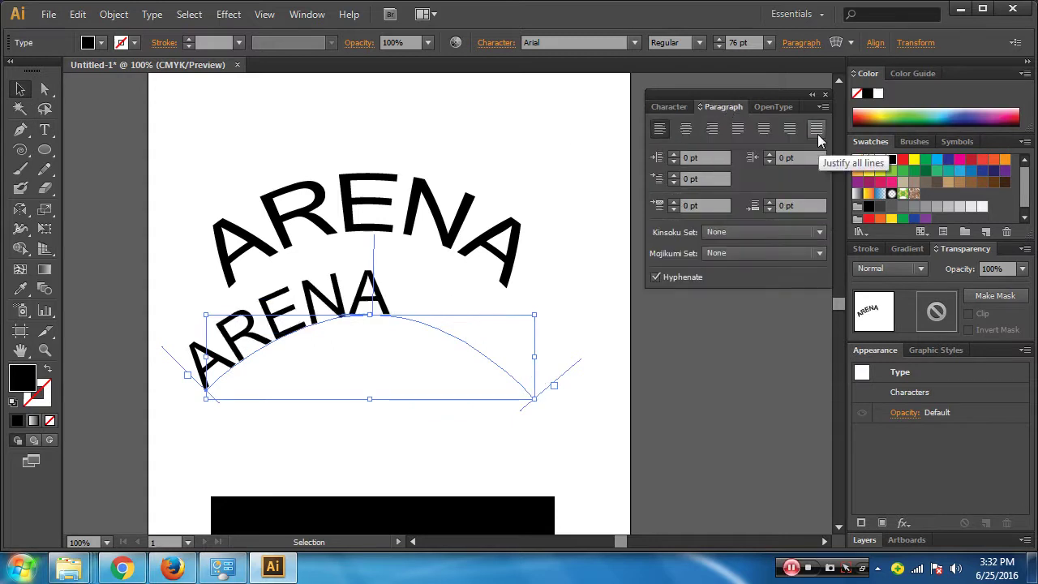
left_click(817, 129)
left_click(673, 107)
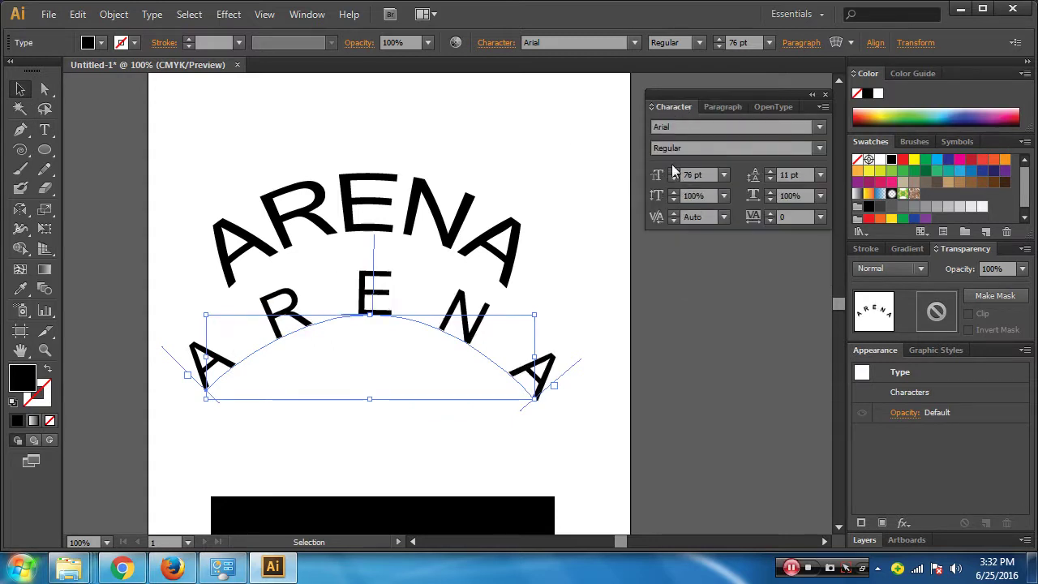
Enlarge the curved ARENA to 113 pt and reposition it under the warped ARENA
left_click(674, 172)
left_click(674, 172)
left_click(673, 173)
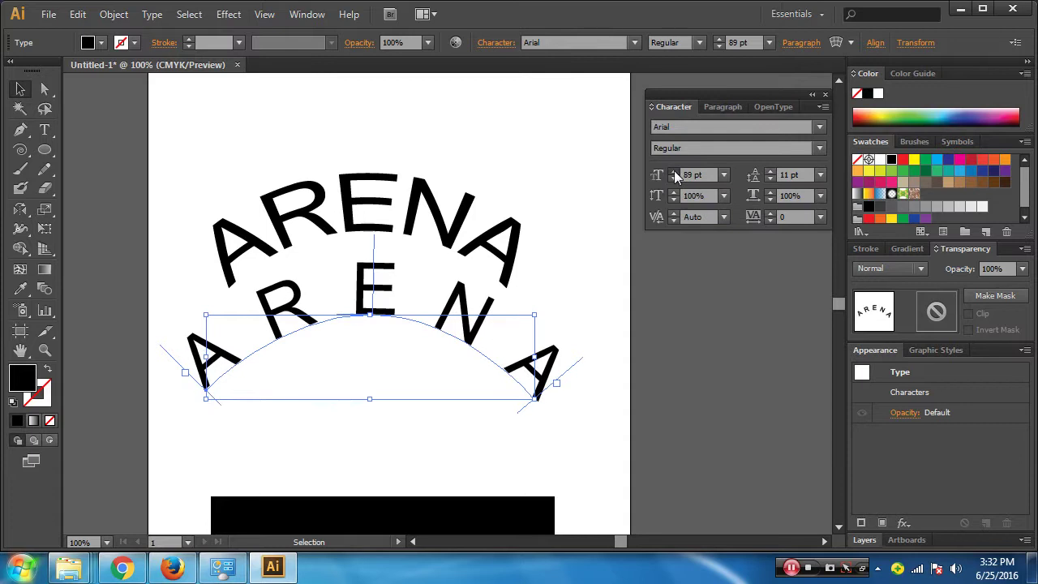
left_click(674, 172)
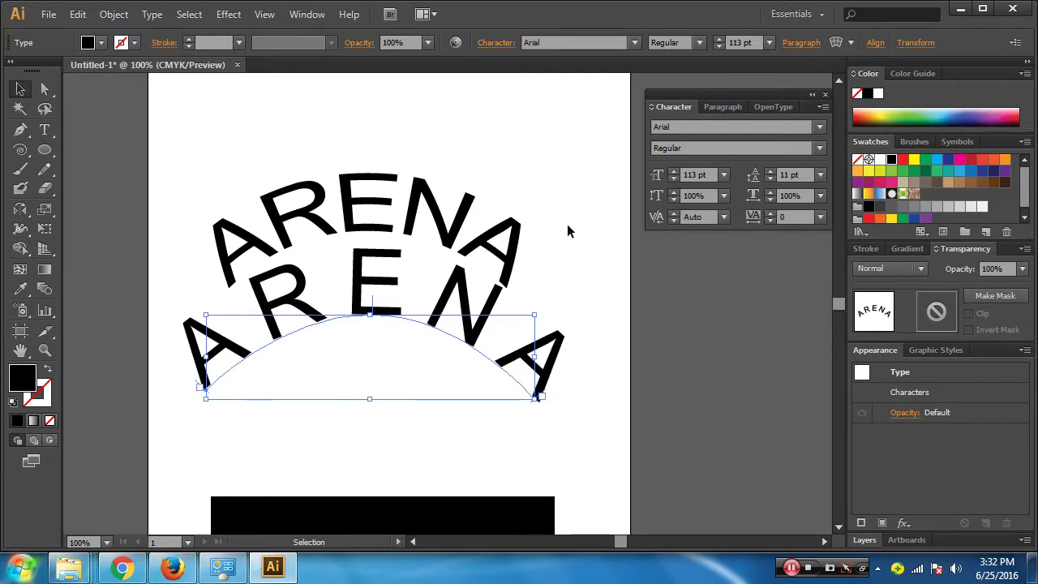
mouse_move(560, 327)
left_mouse_down()
mouse_move(582, 358)
mouse_move(532, 362)
left_mouse_up()
left_click_drag(407, 358, 386, 339)
left_click(563, 429)
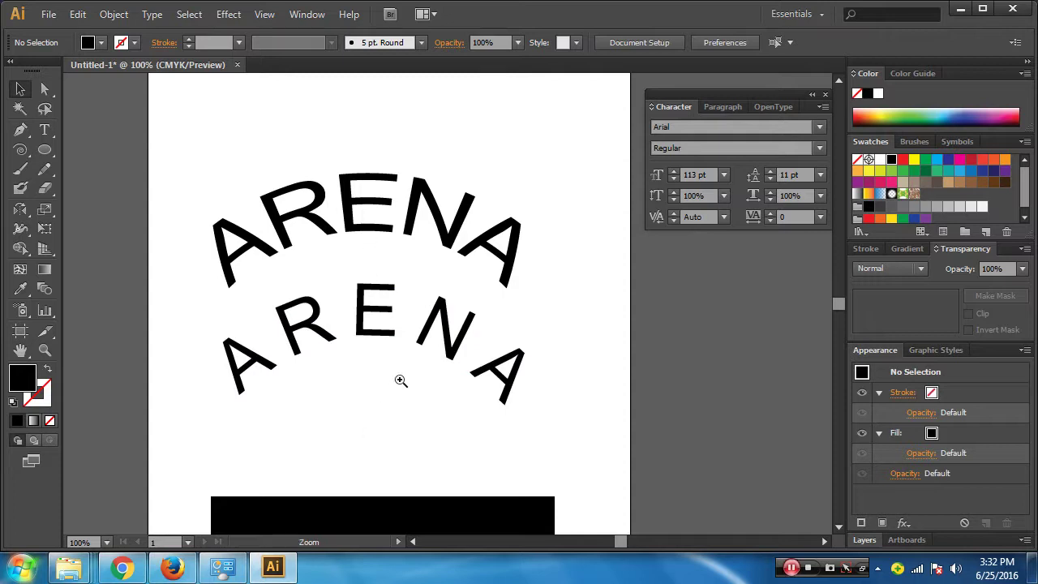
Slide the lower ARENA slightly left along its curve using Direct Selection
left_click(398, 382)
left_click_drag(431, 348, 393, 423)
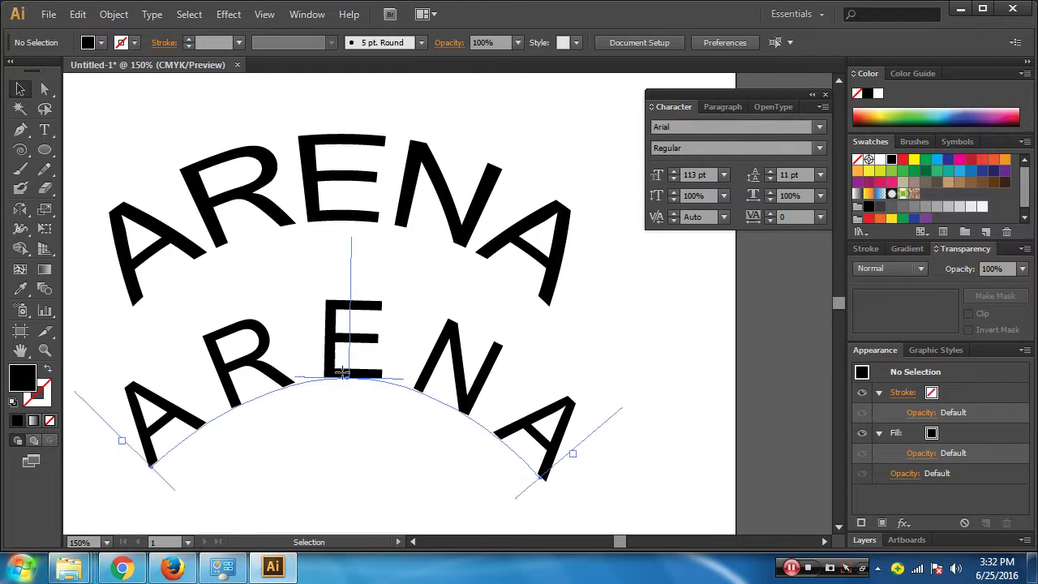
left_click(343, 377)
key("a")
left_click(341, 410)
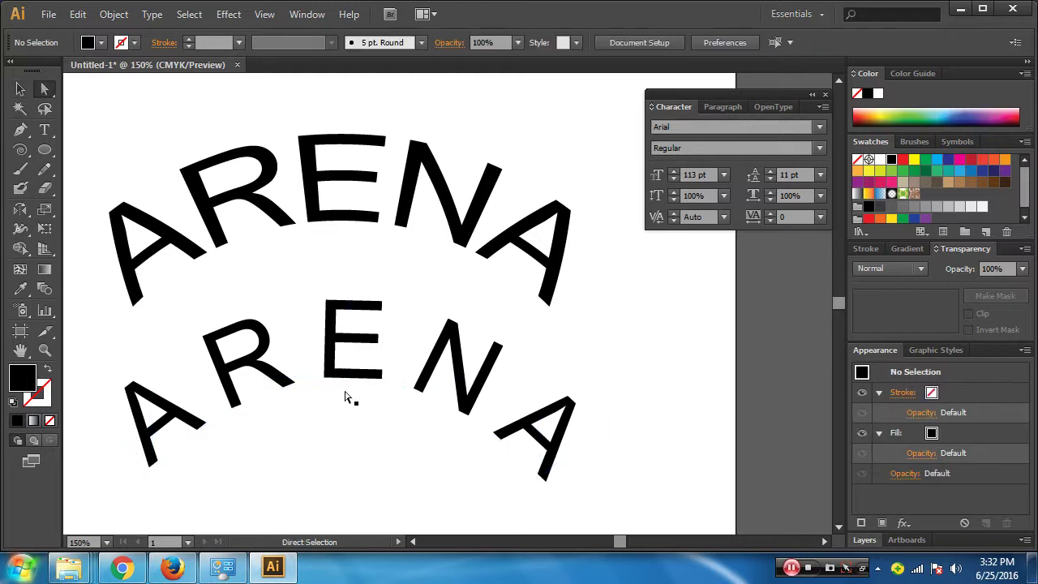
left_click(347, 380)
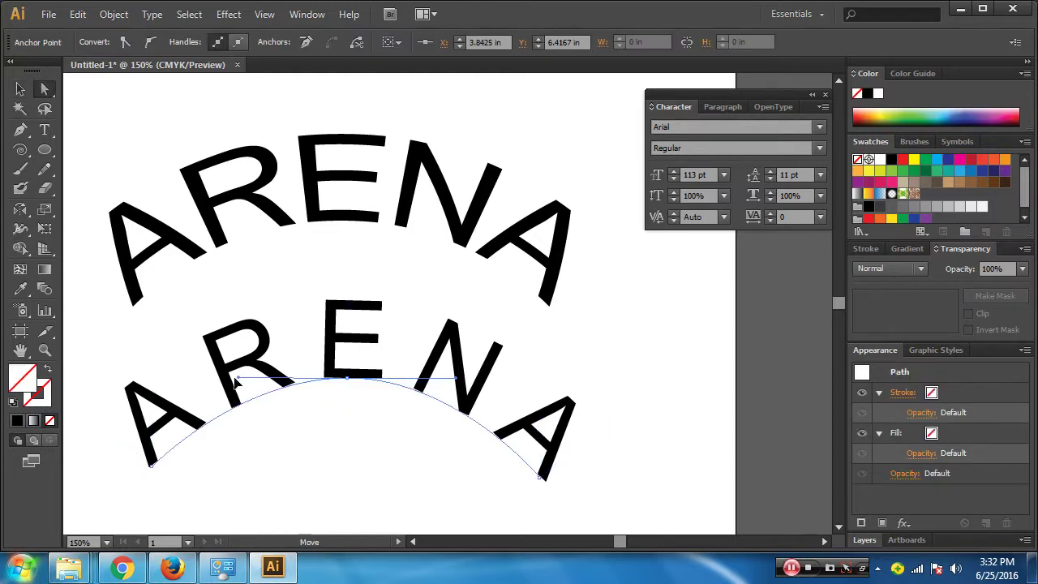
left_click_drag(213, 387, 209, 383)
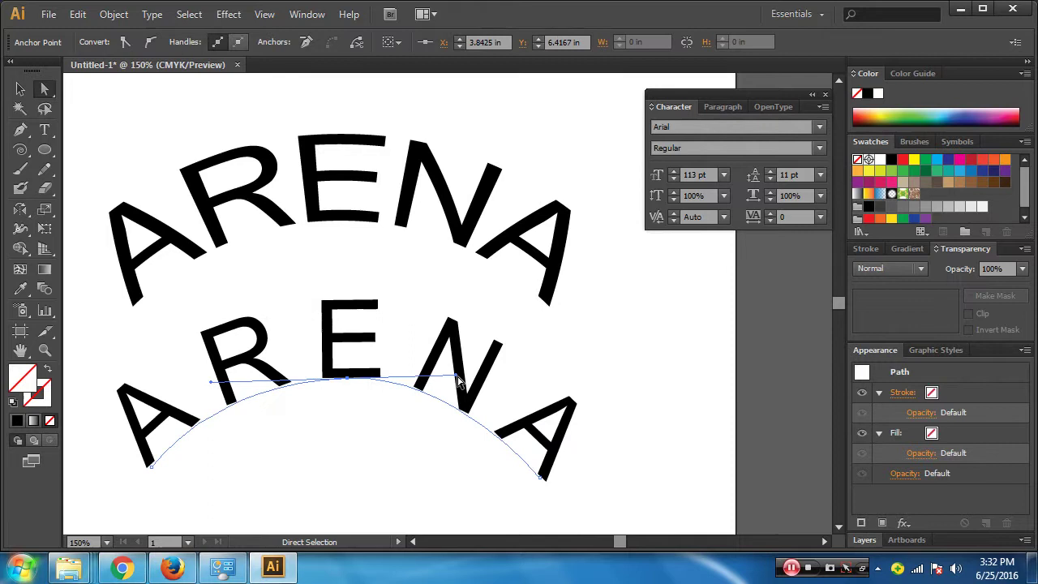
left_click(667, 405)
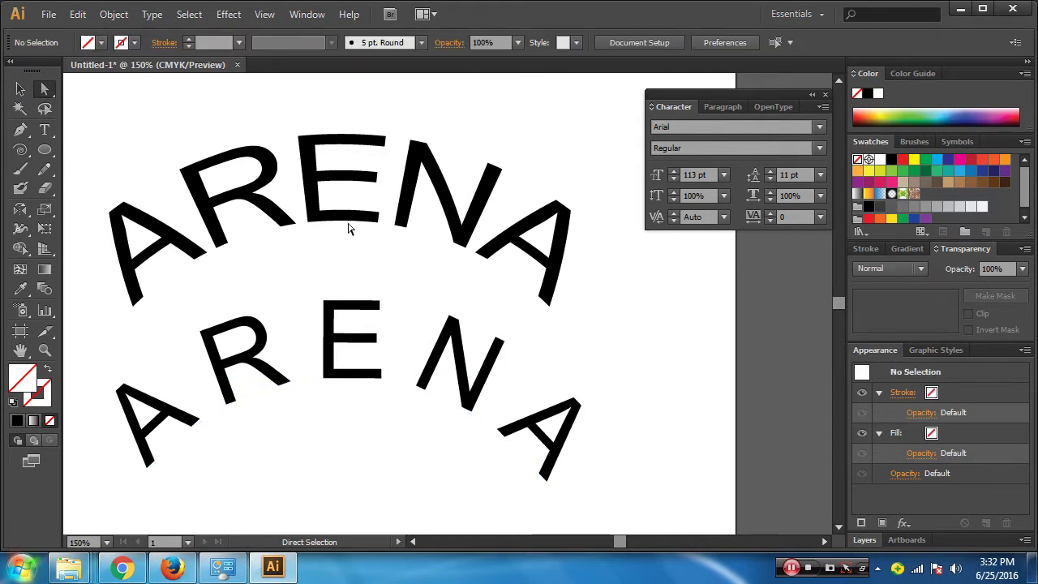
Marquee-select both curved ARENA texts and delete them
left_click(21, 89)
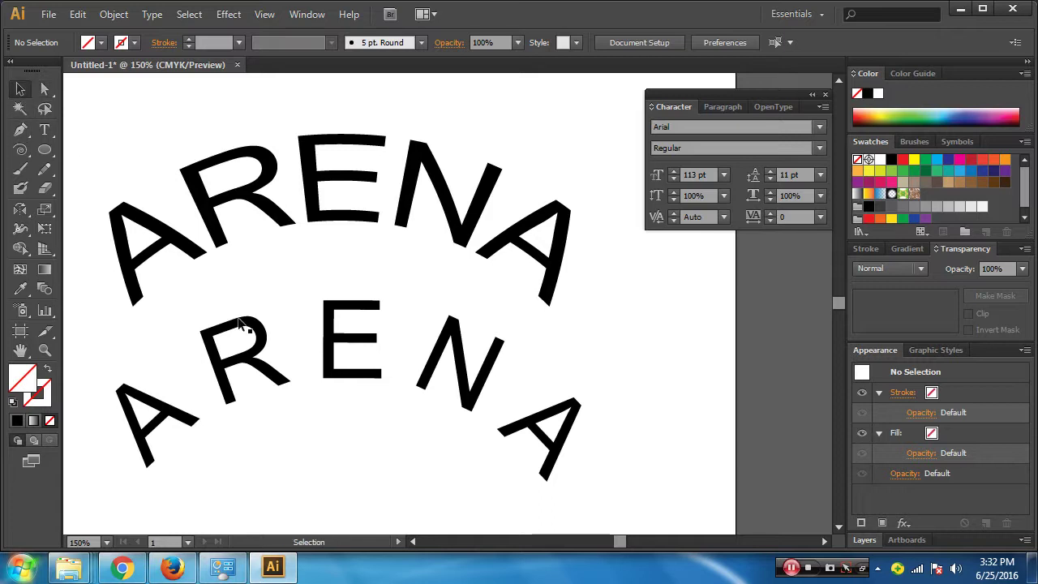
left_click_drag(352, 468, 283, 203)
key("Delete")
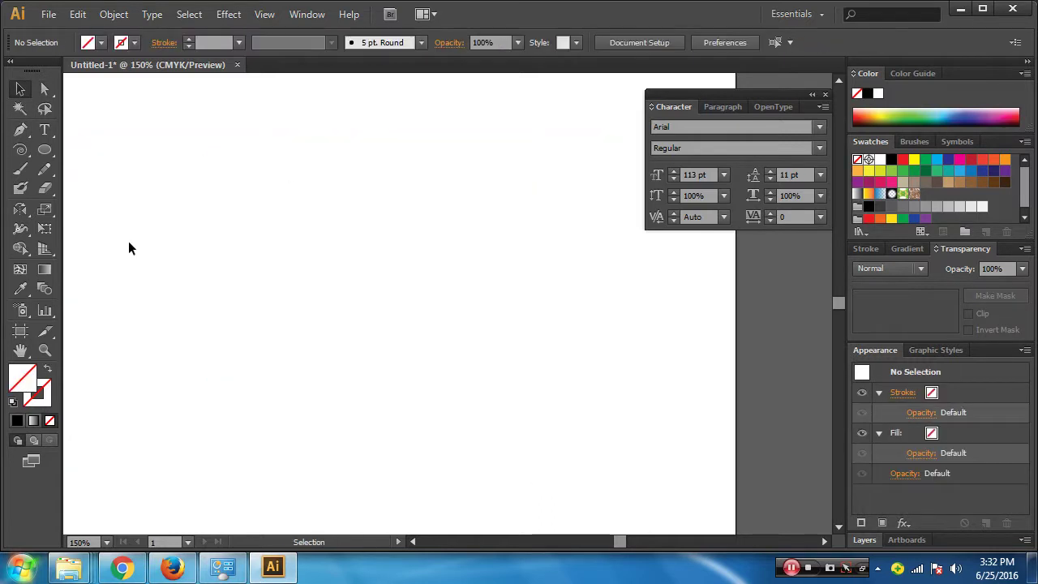
Type a new 'ARENA' text on the artboard
left_click(45, 129)
left_click(232, 324)
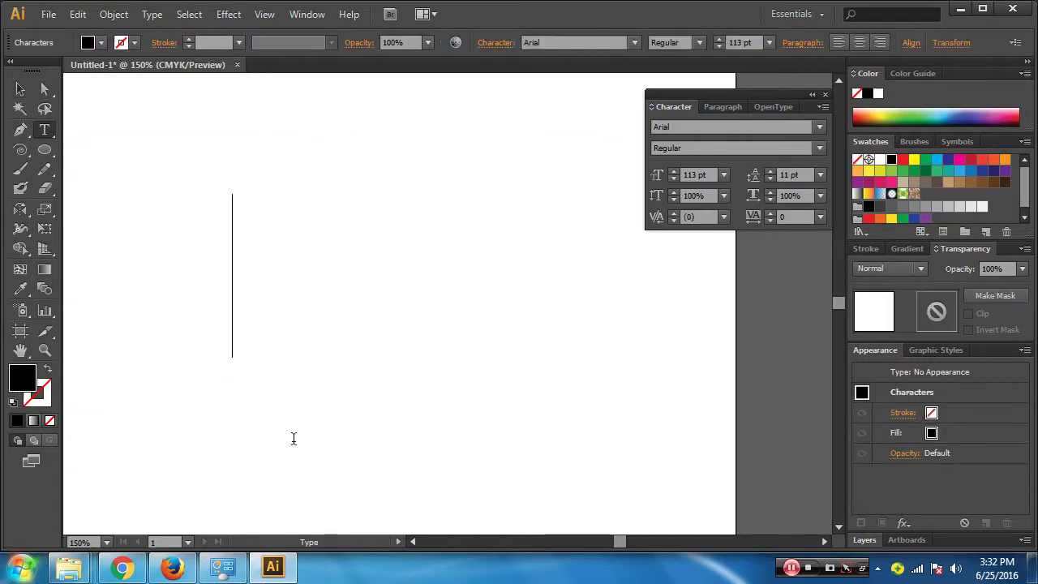
type("ARENA")
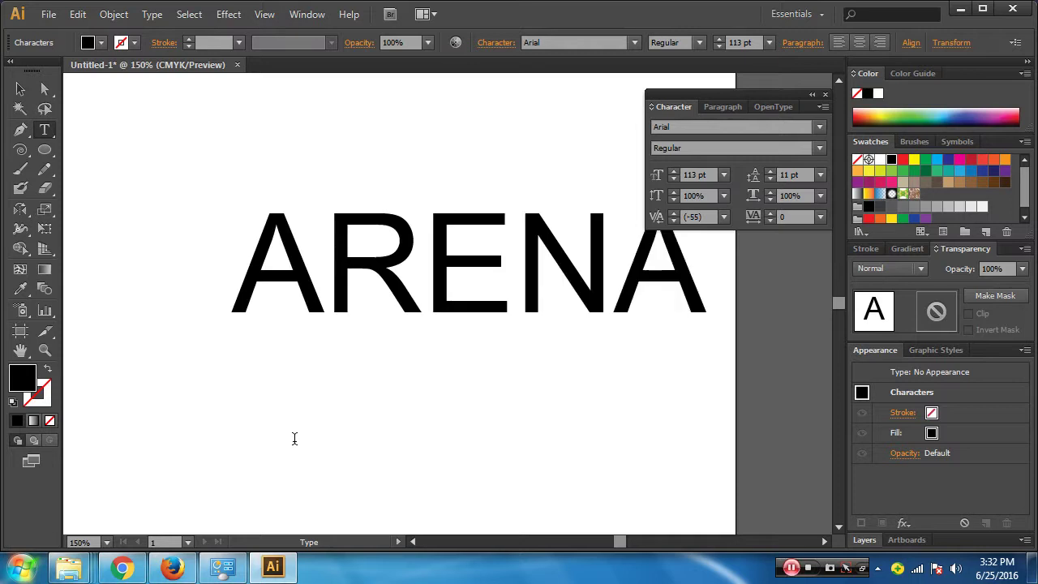
key("Escape")
scroll(243, 112, "right", 2)
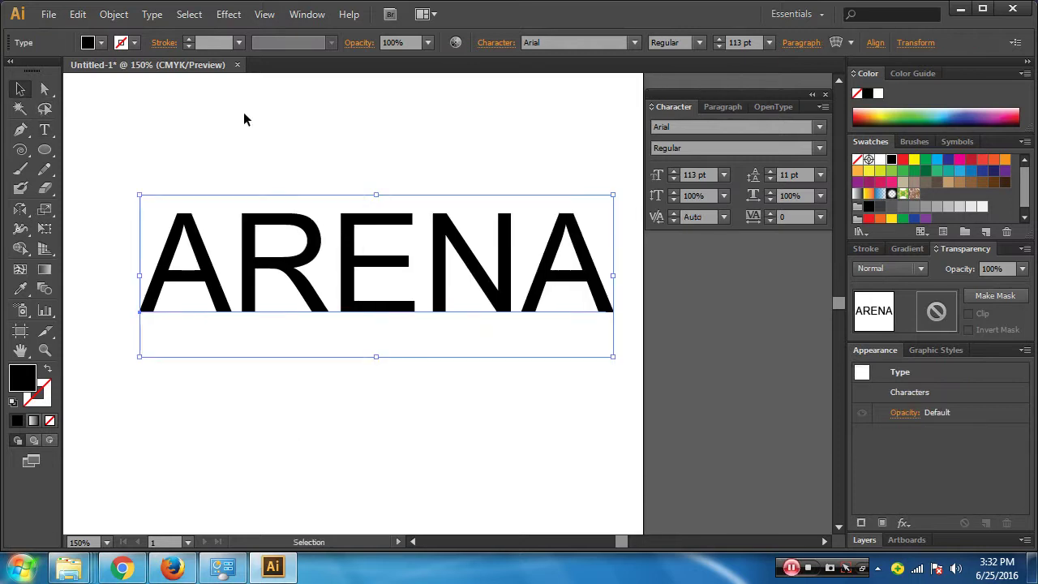
Apply Envelope Distort Make with Warp, Flag style, bend 55% and horizontal -5%
left_click(117, 16)
mouse_move(199, 390)
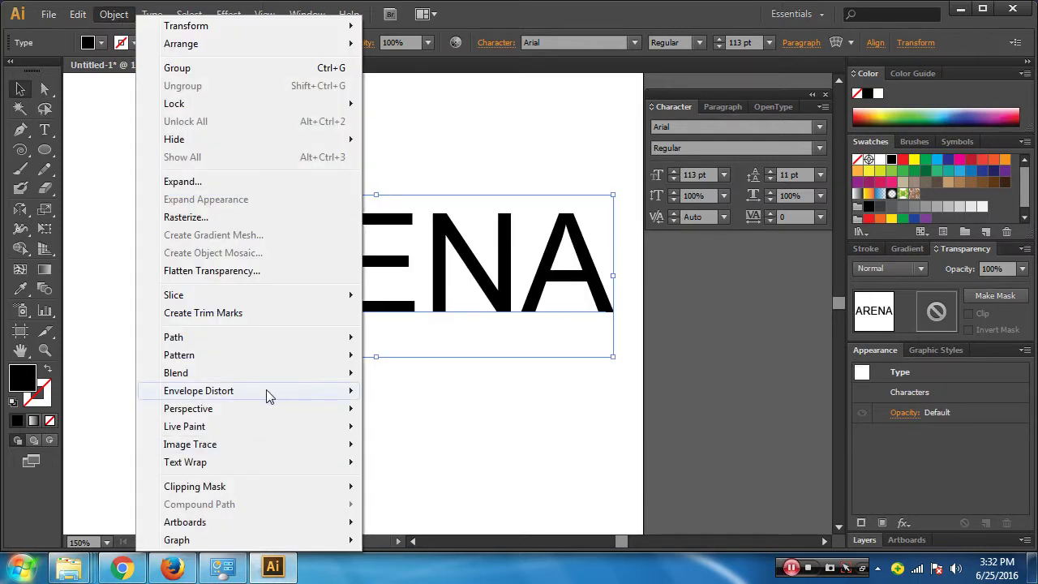
left_click(420, 391)
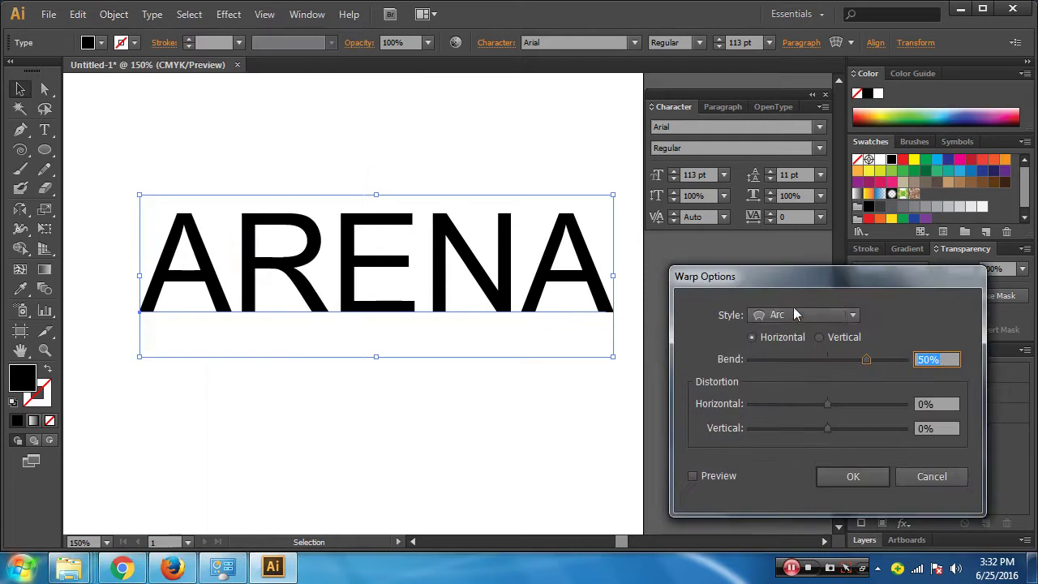
left_click_drag(806, 277, 788, 154)
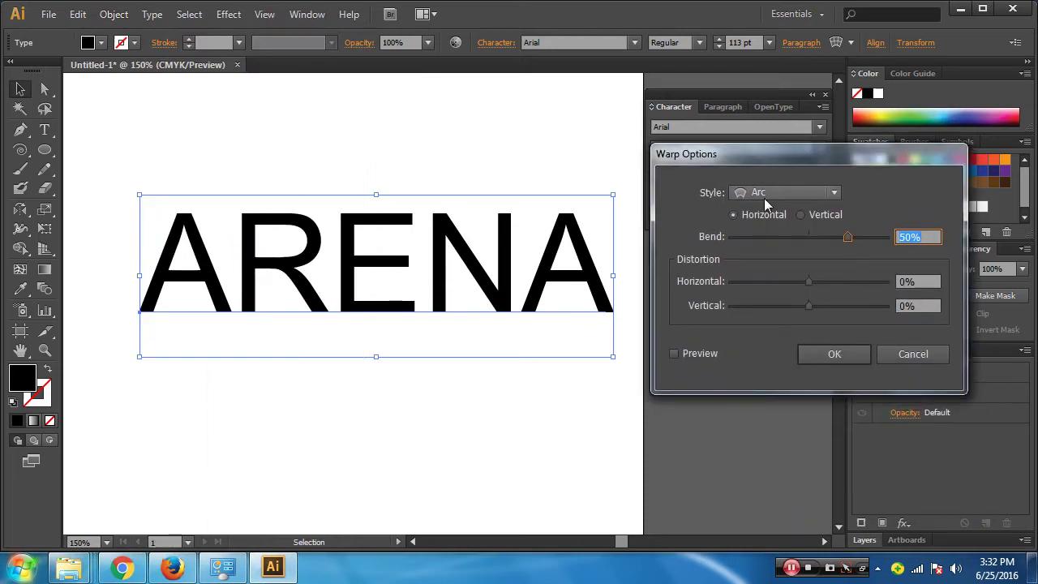
left_click(764, 196)
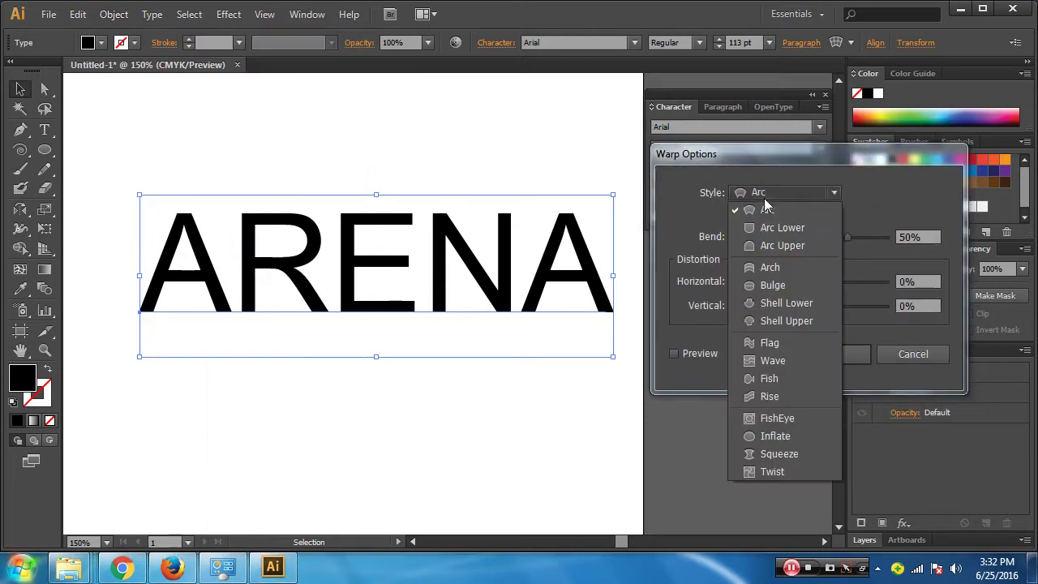
left_click(791, 344)
left_click(673, 353)
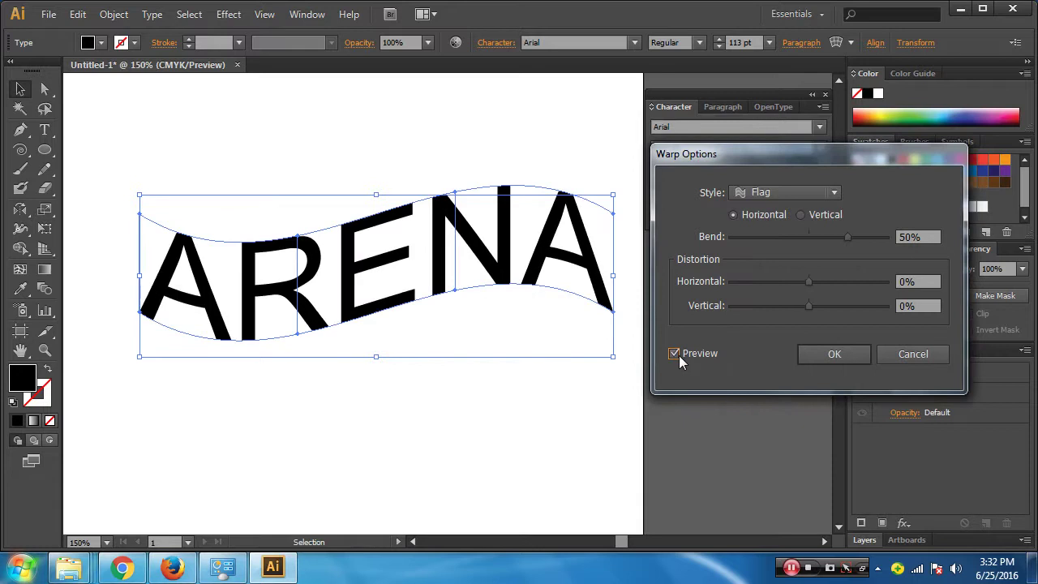
left_click_drag(839, 235, 863, 244)
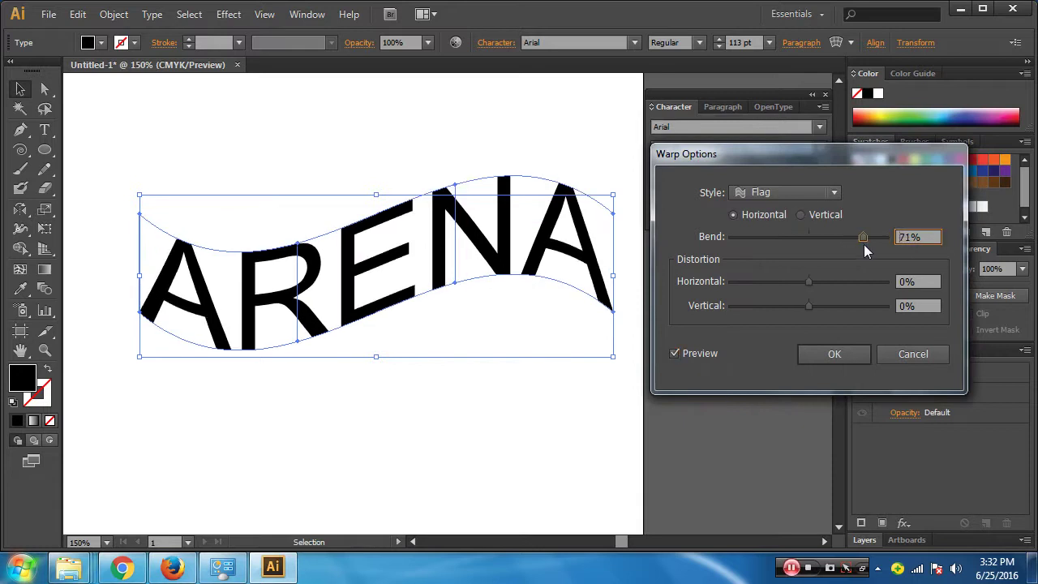
mouse_move(808, 281)
left_mouse_down()
mouse_move(798, 290)
mouse_move(823, 306)
left_mouse_up()
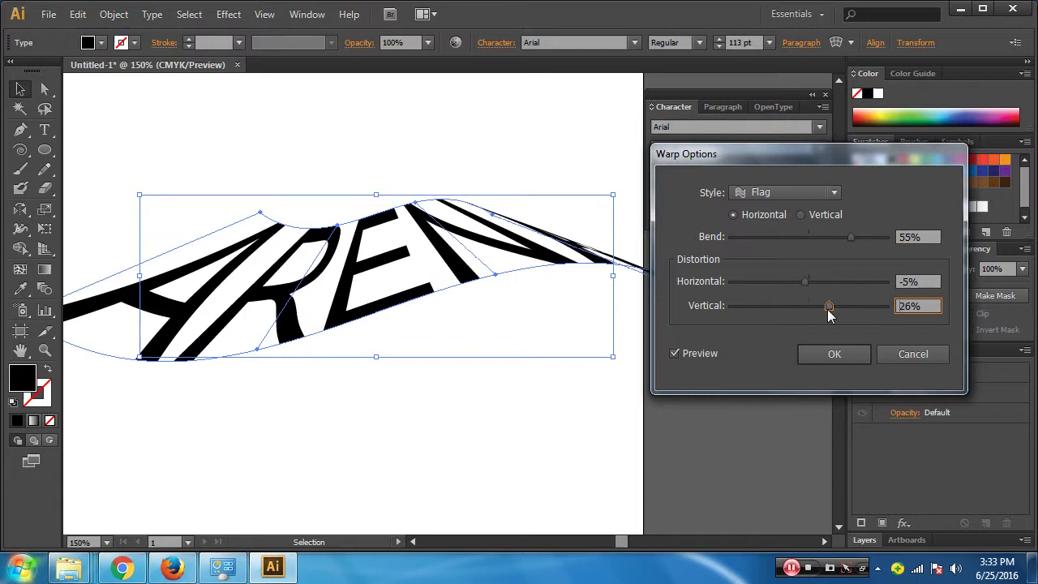
Preview Fish and Squeeze styles, return to Flag with vertical 19%, and confirm
left_click(793, 192)
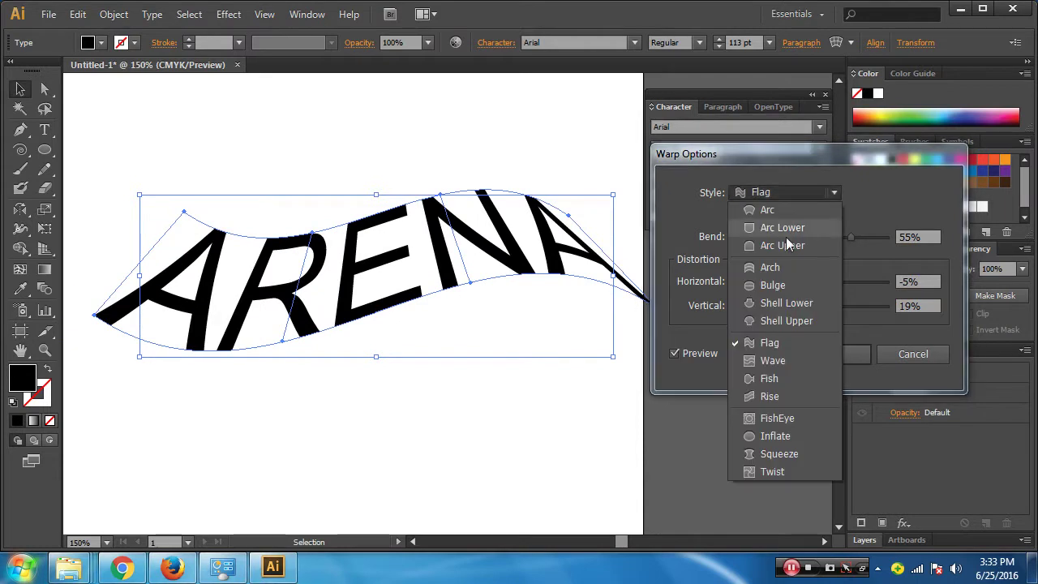
left_click(776, 374)
left_click(792, 192)
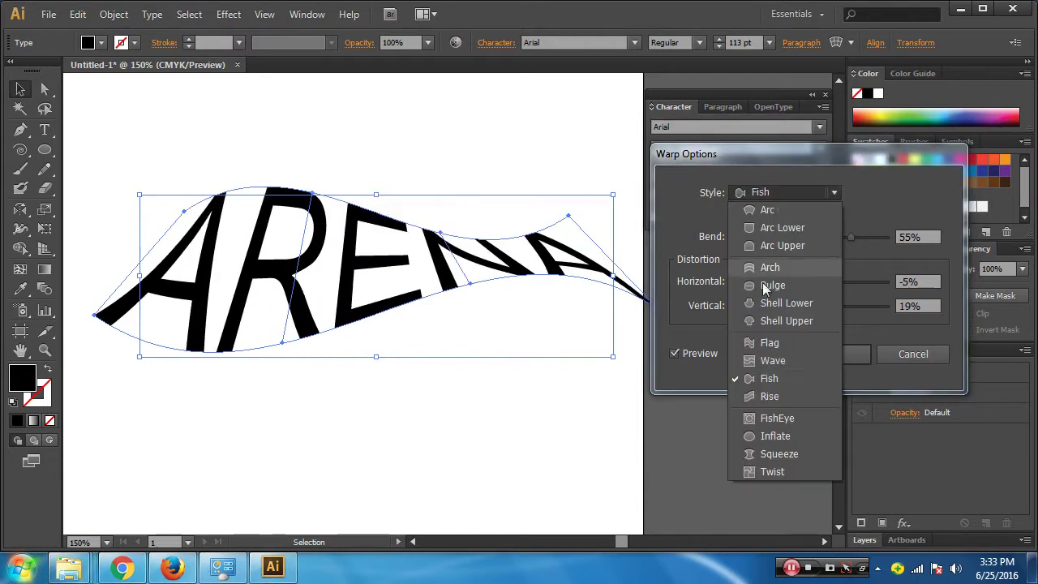
left_click(755, 451)
left_click(787, 192)
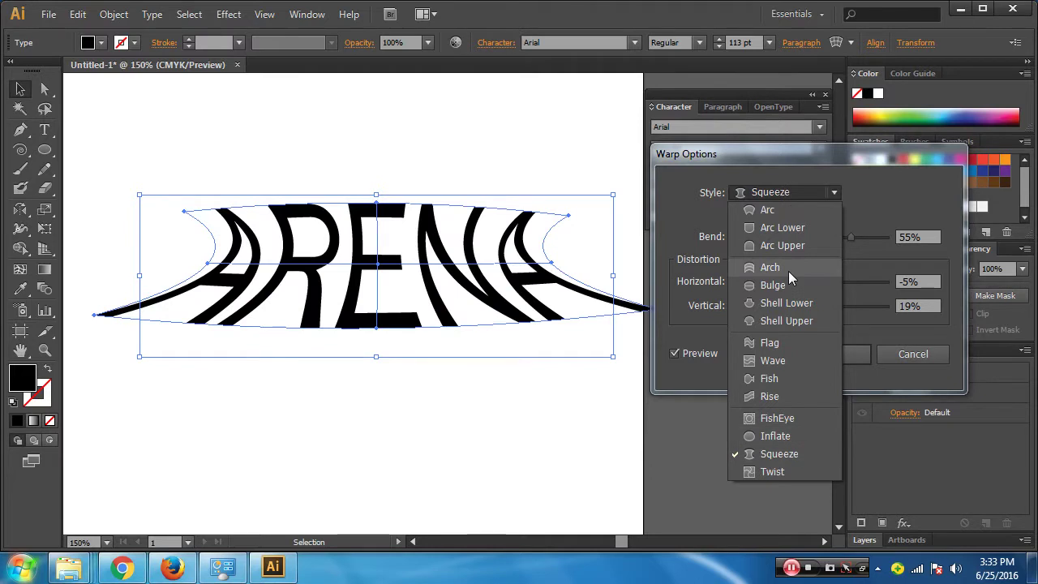
left_click(782, 343)
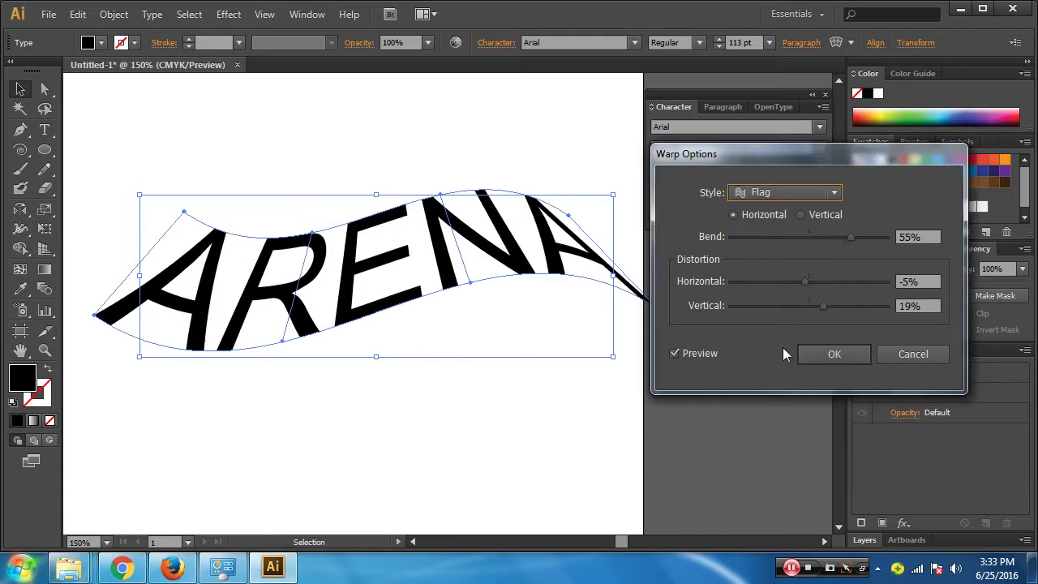
left_click(829, 354)
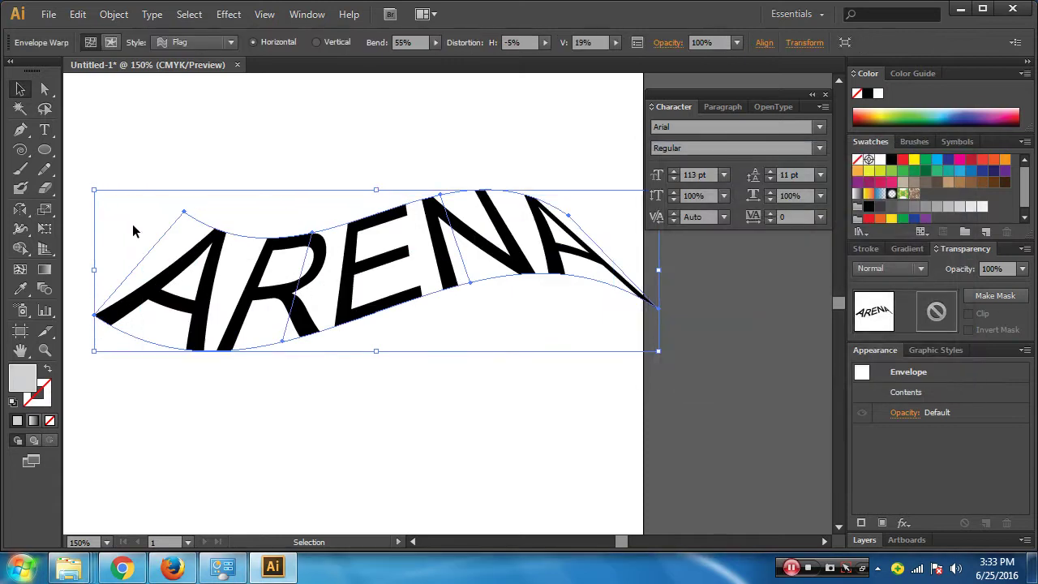
Drag envelope mesh points and handles near the R, N and final A to reshape the warp
left_click(46, 92)
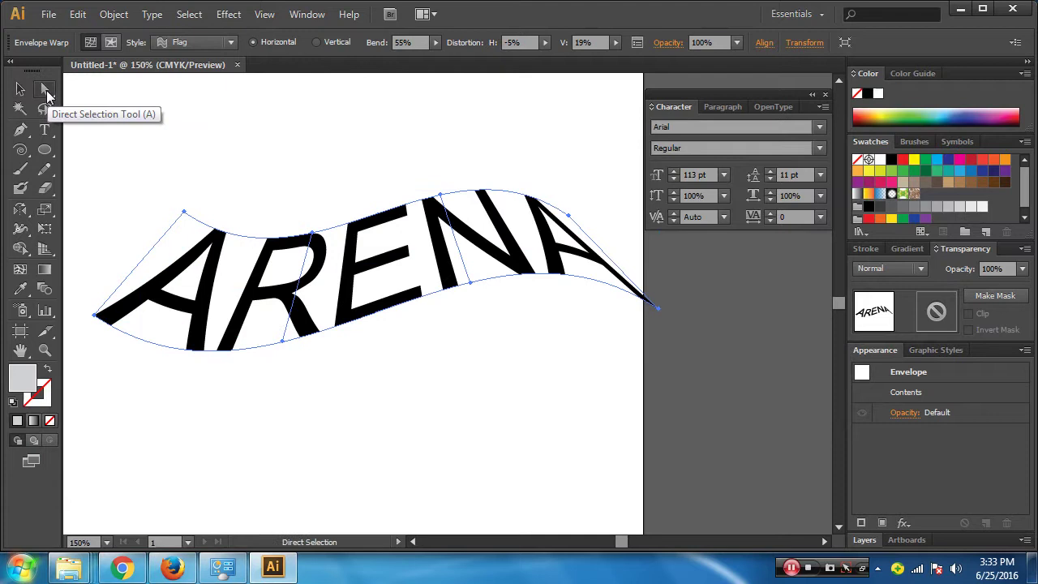
left_click(312, 234)
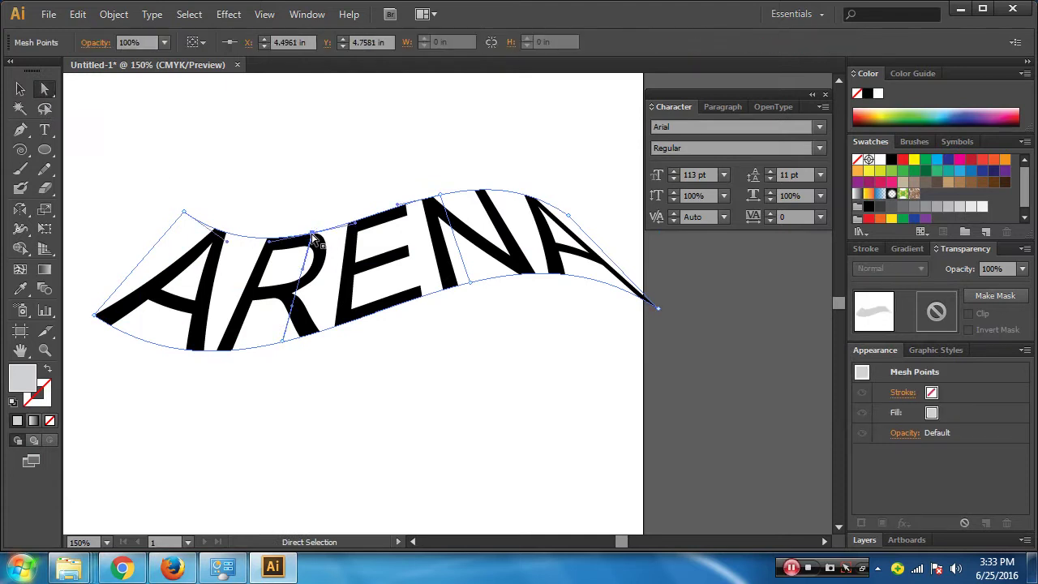
left_click_drag(312, 233, 306, 251)
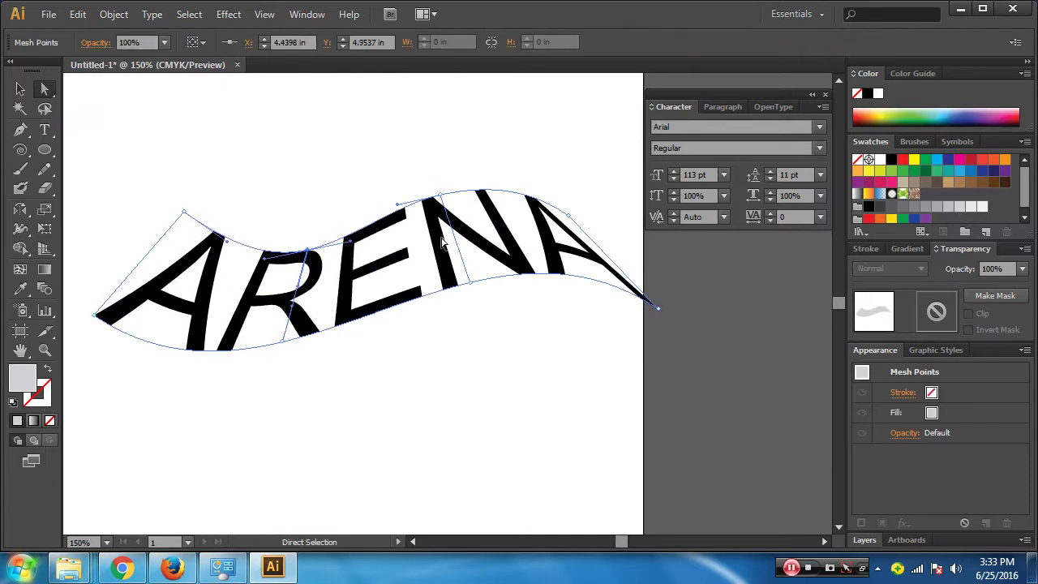
left_click_drag(445, 198, 437, 189)
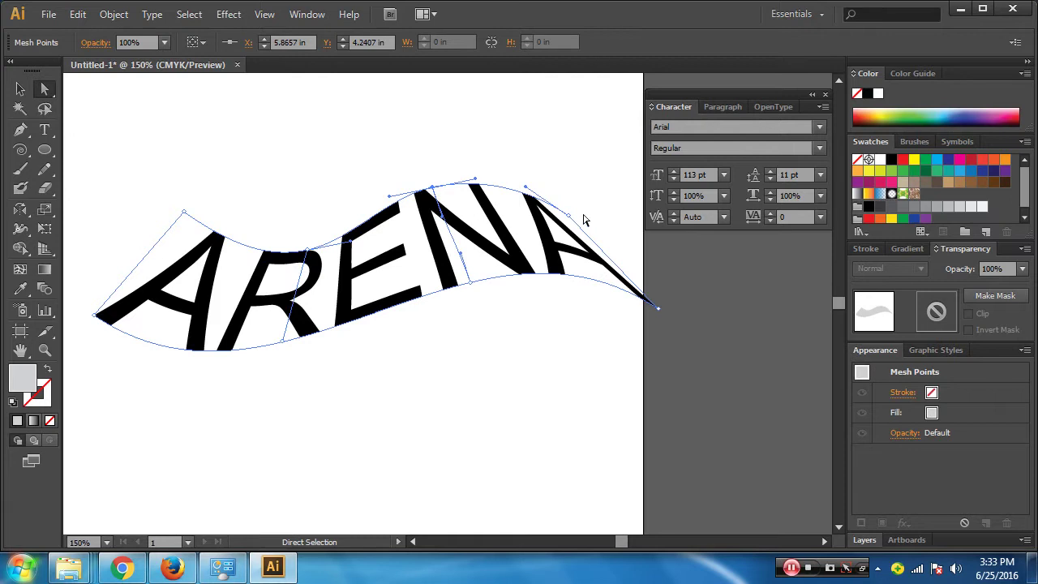
left_click(569, 213)
left_click_drag(527, 188, 548, 177)
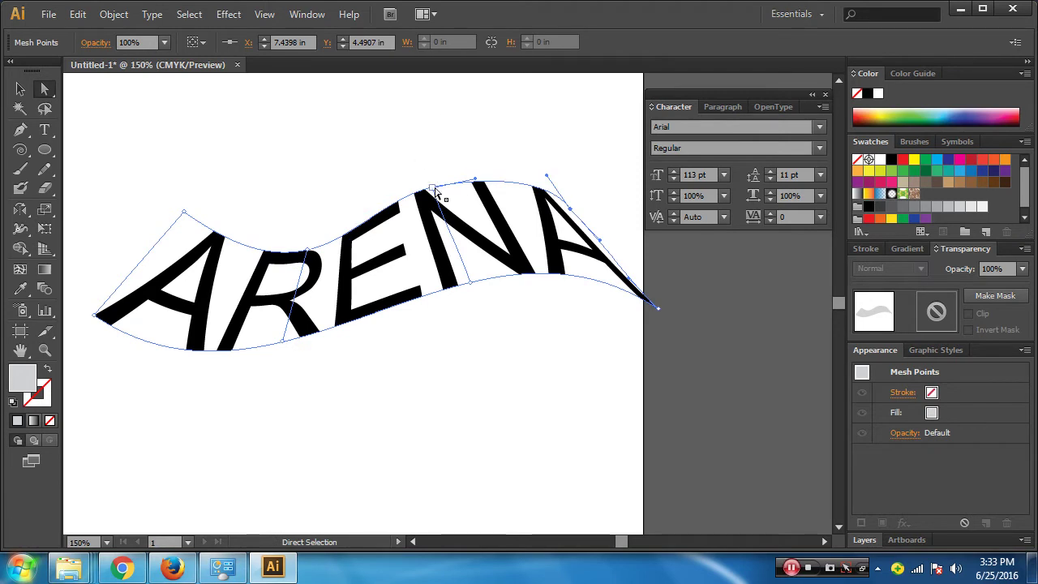
mouse_move(432, 187)
left_mouse_down()
mouse_move(446, 231)
mouse_move(436, 212)
left_mouse_up()
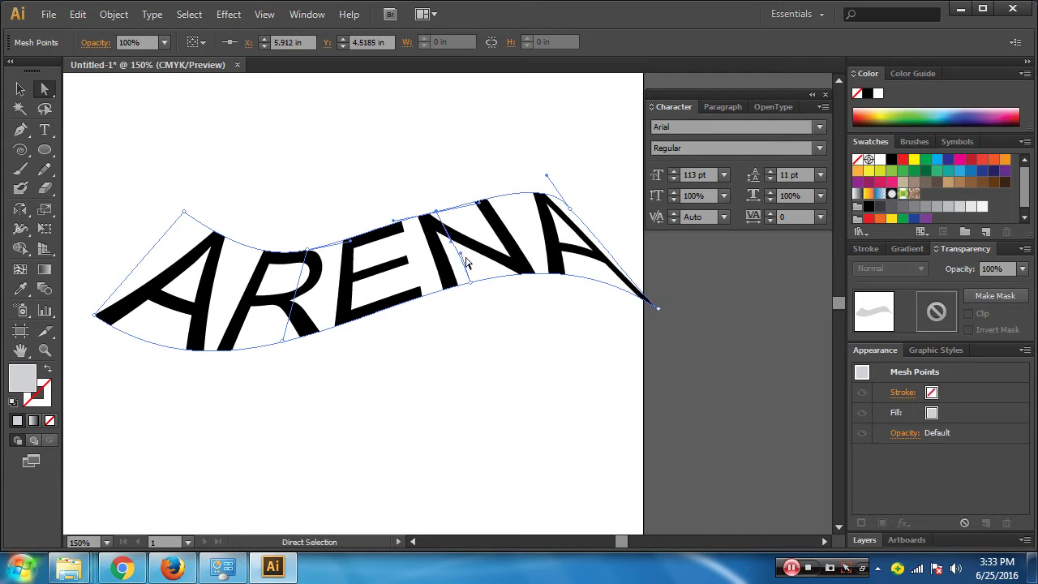
Reselect the warped ARENA's mesh, check the point above the R, and deselect
left_click(492, 356)
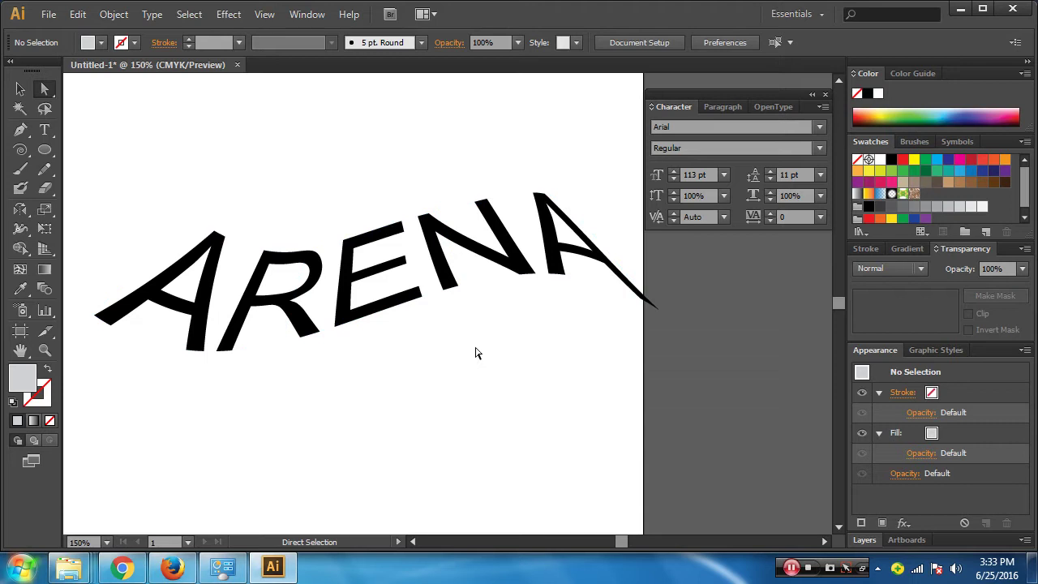
left_click(297, 259)
left_click(267, 261)
left_click(331, 436)
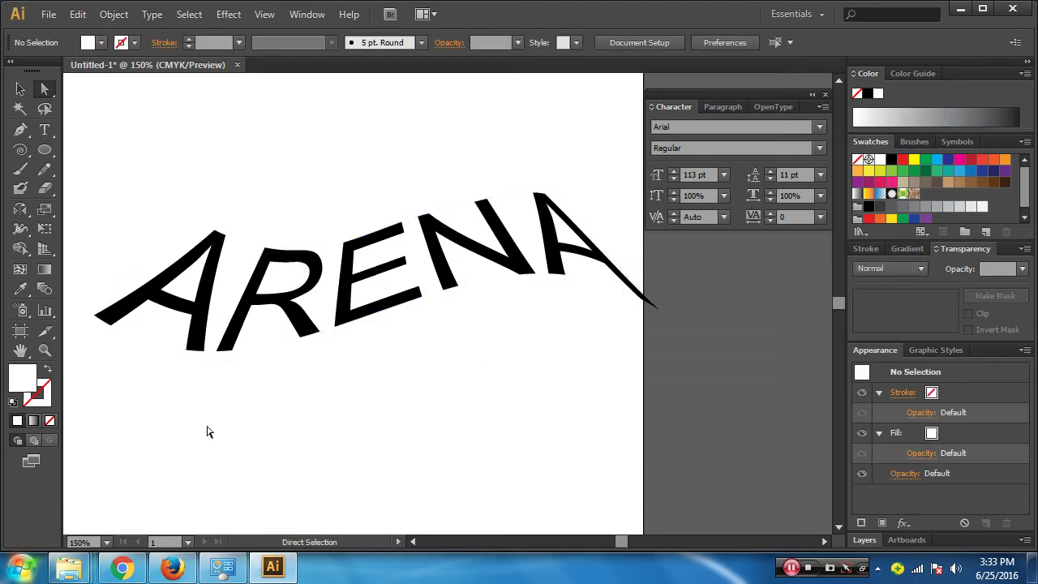